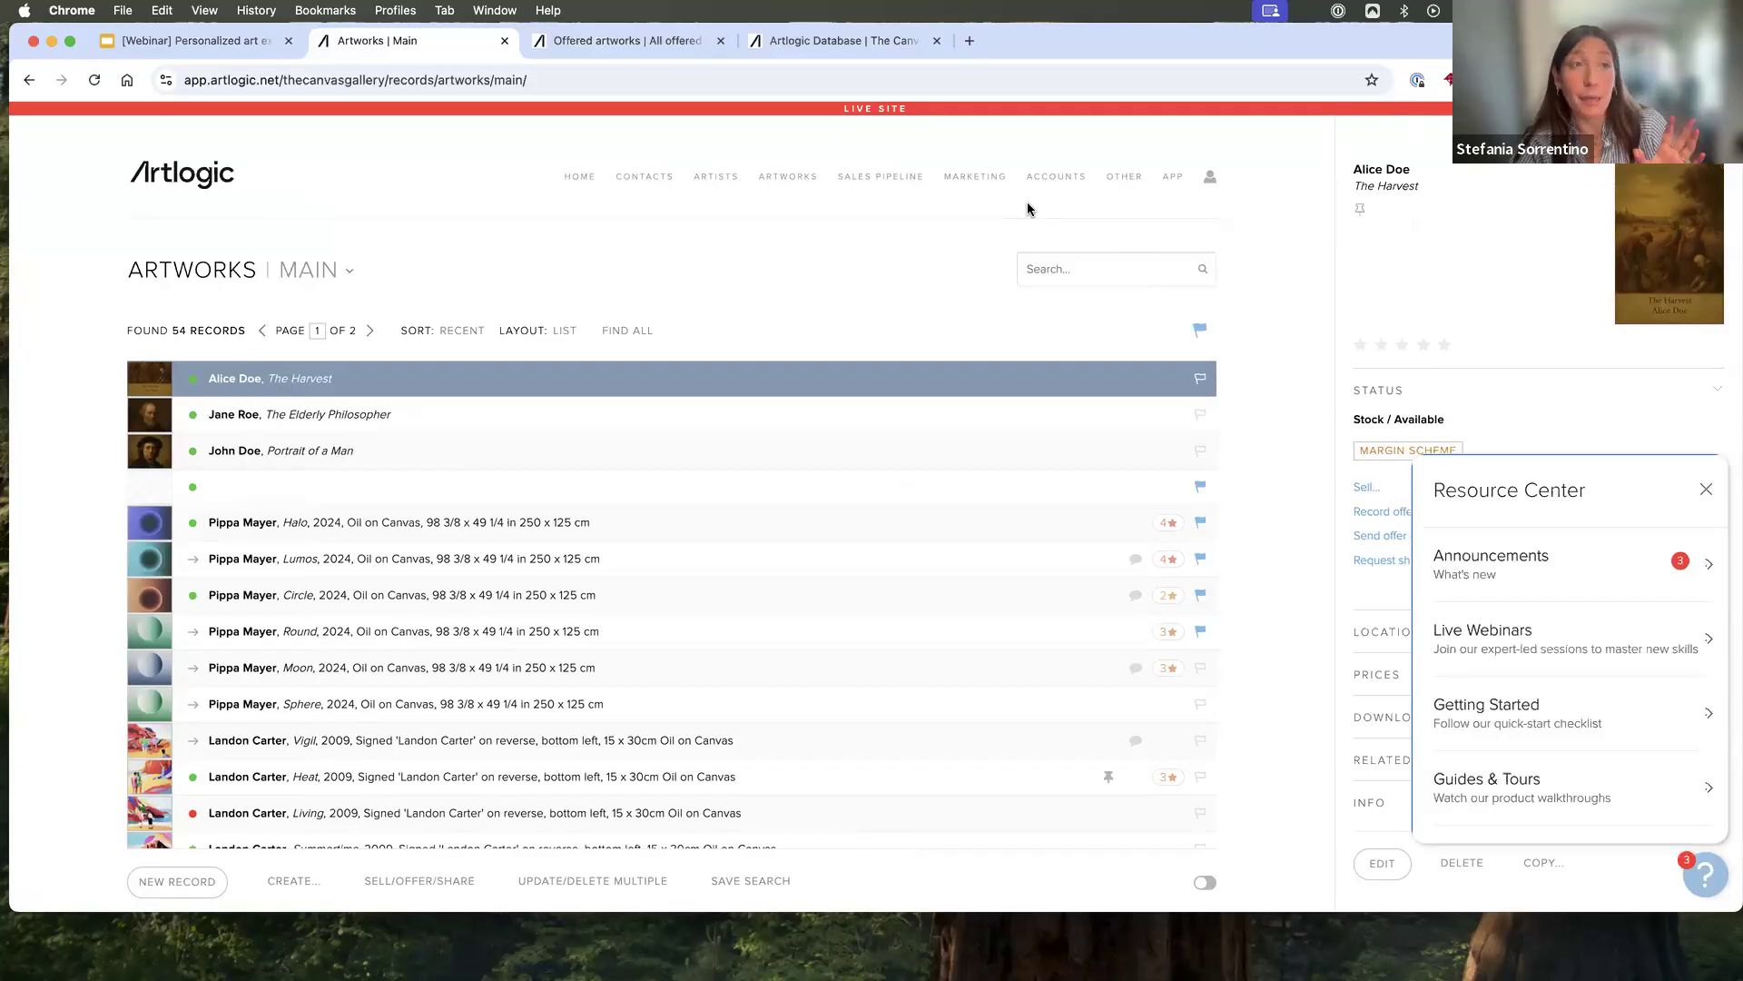
- Close the Resource Center and unflag all artwork records
click(1706, 489)
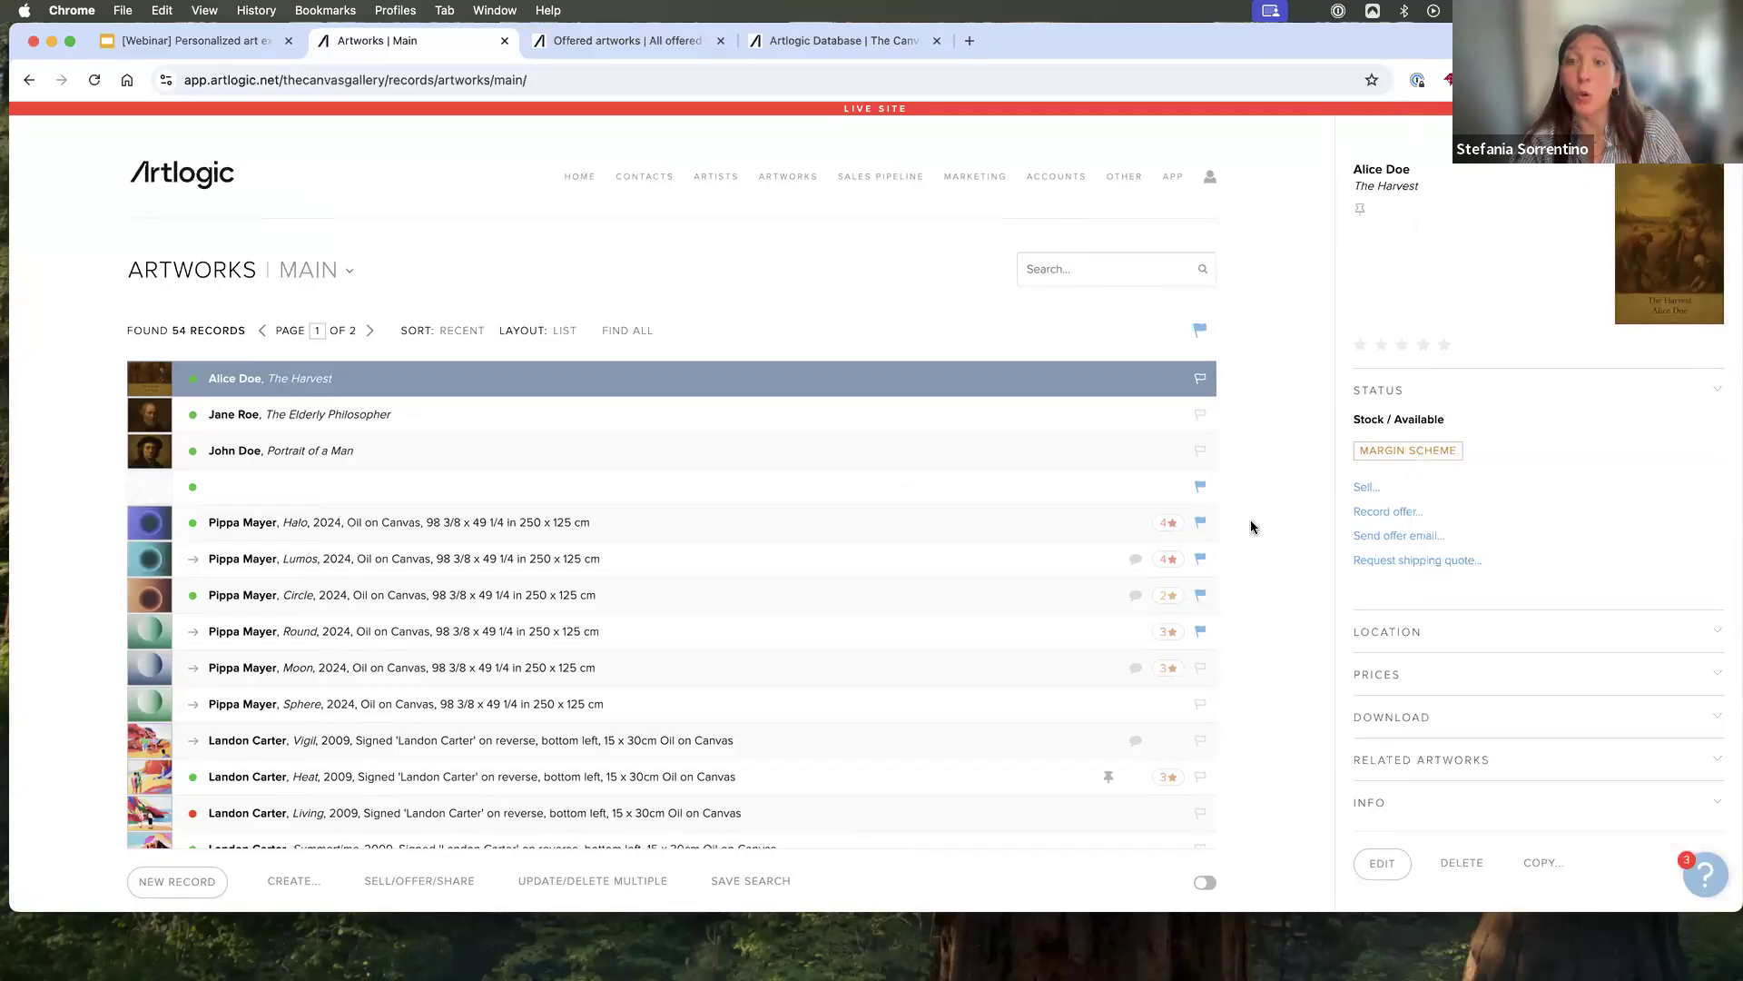
click(1197, 331)
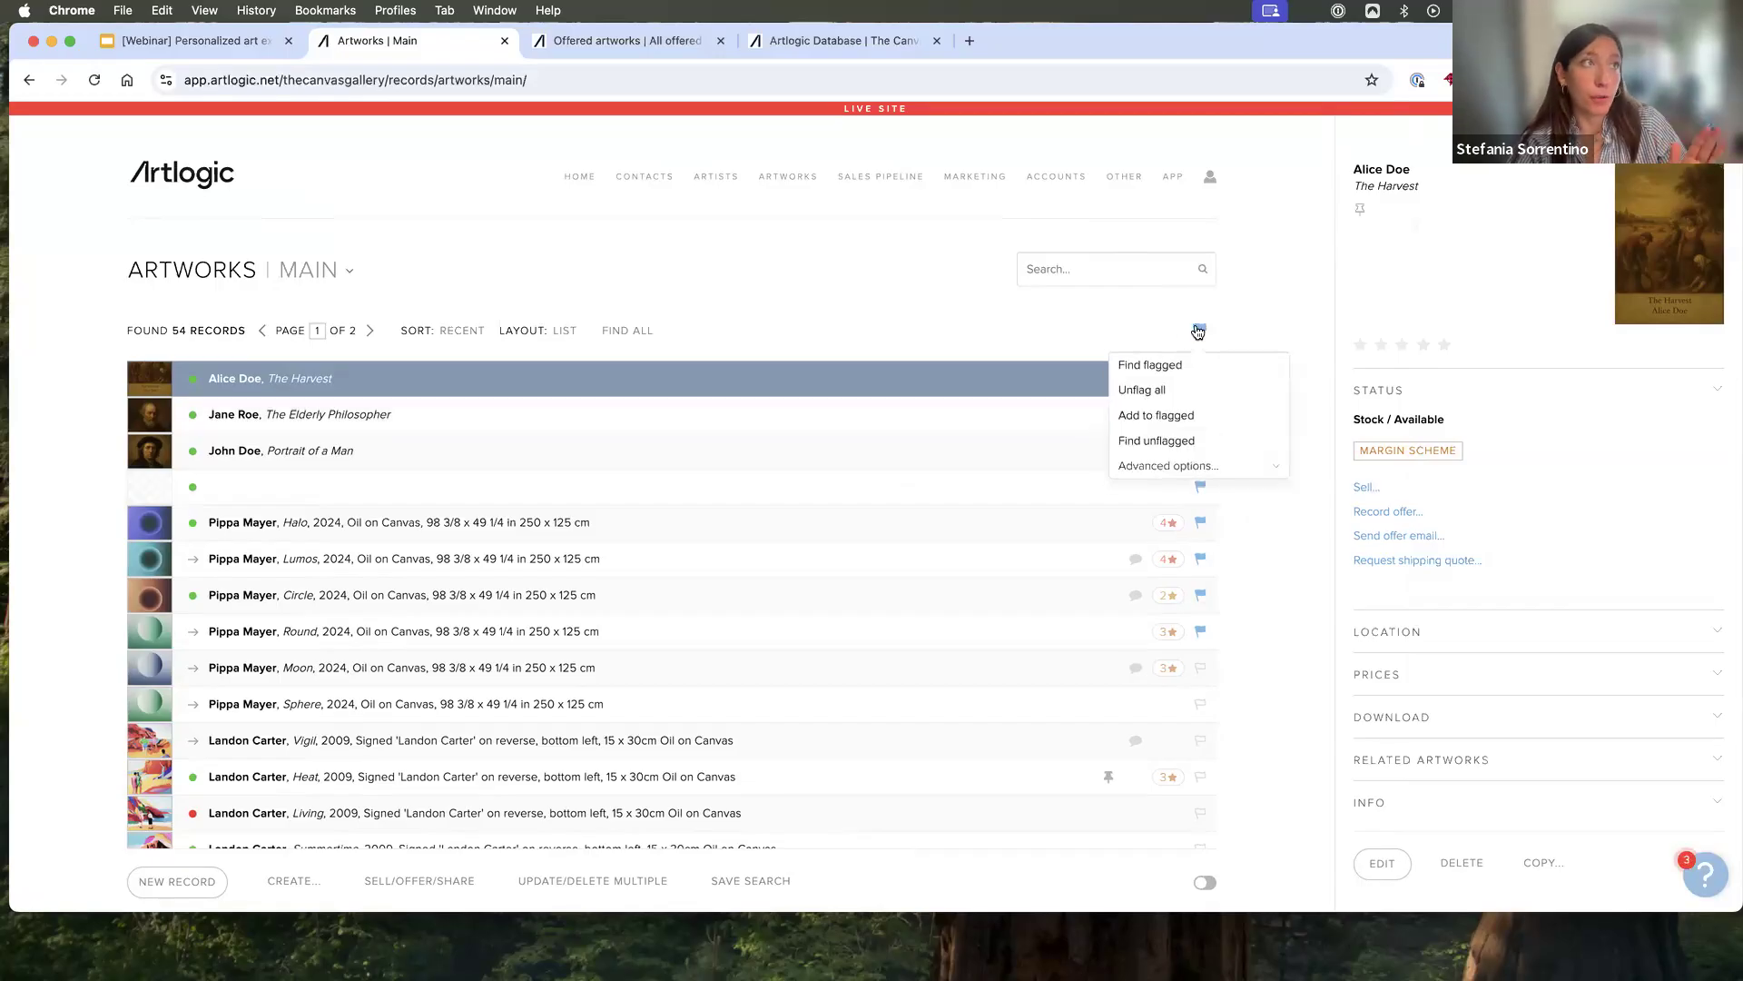
click(1180, 391)
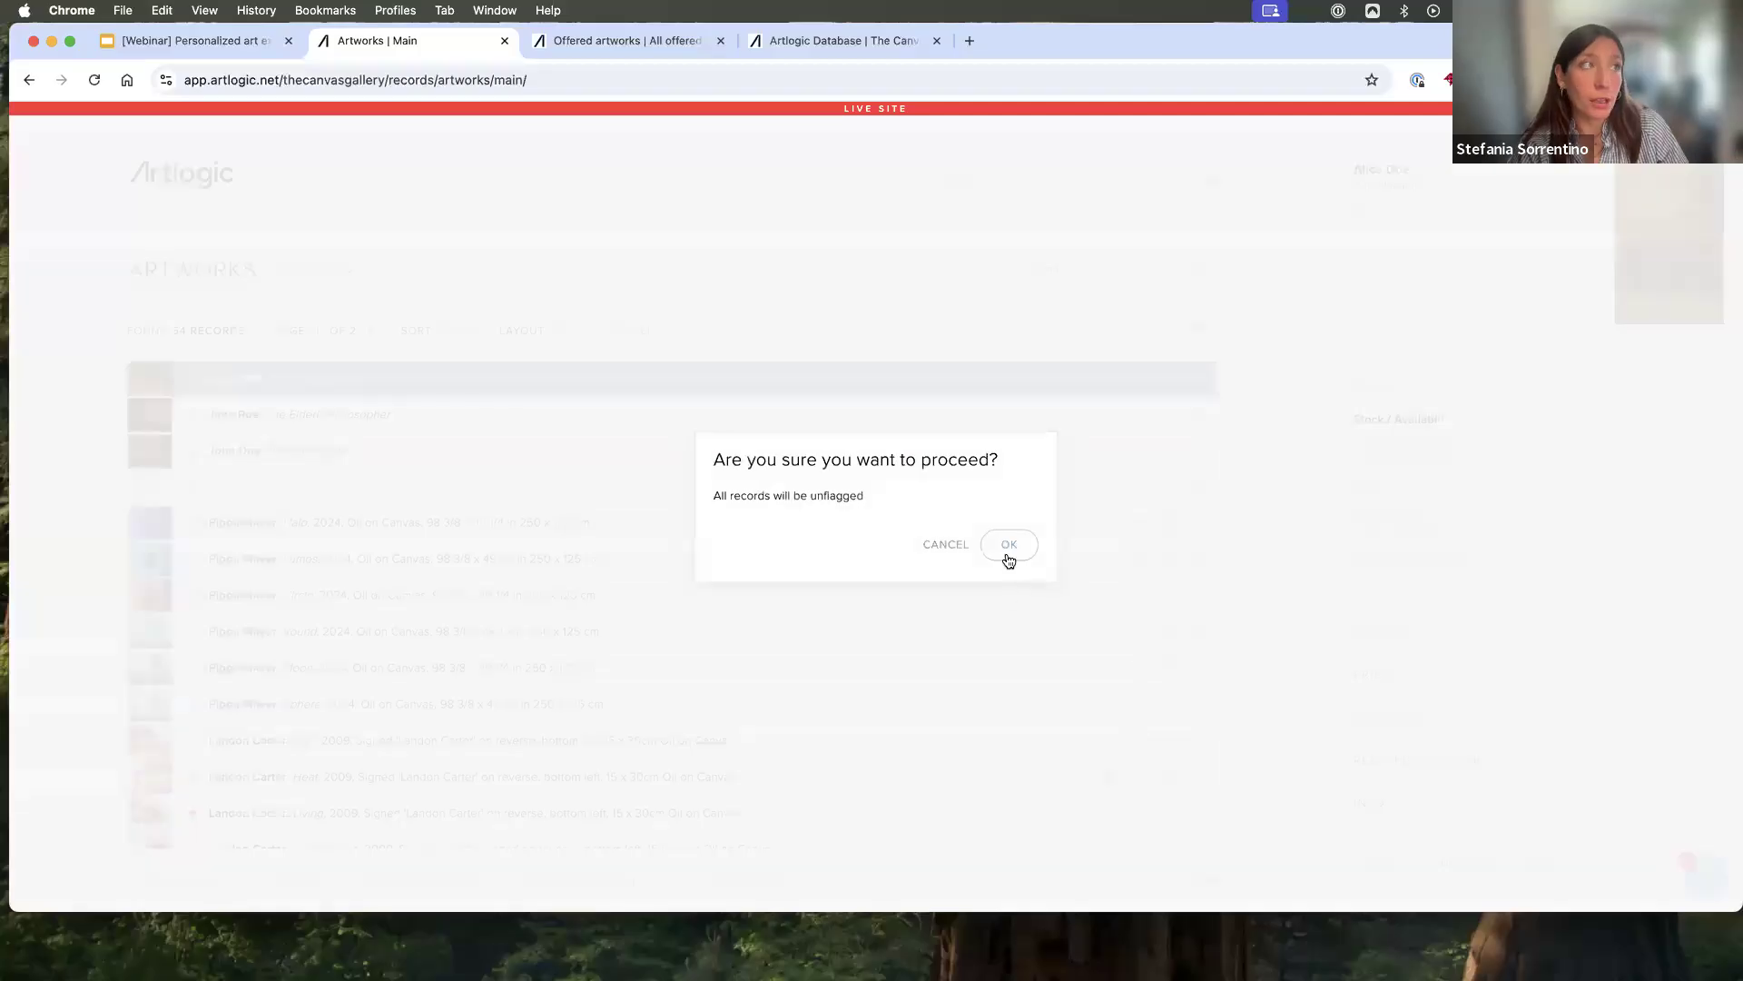
click(1009, 545)
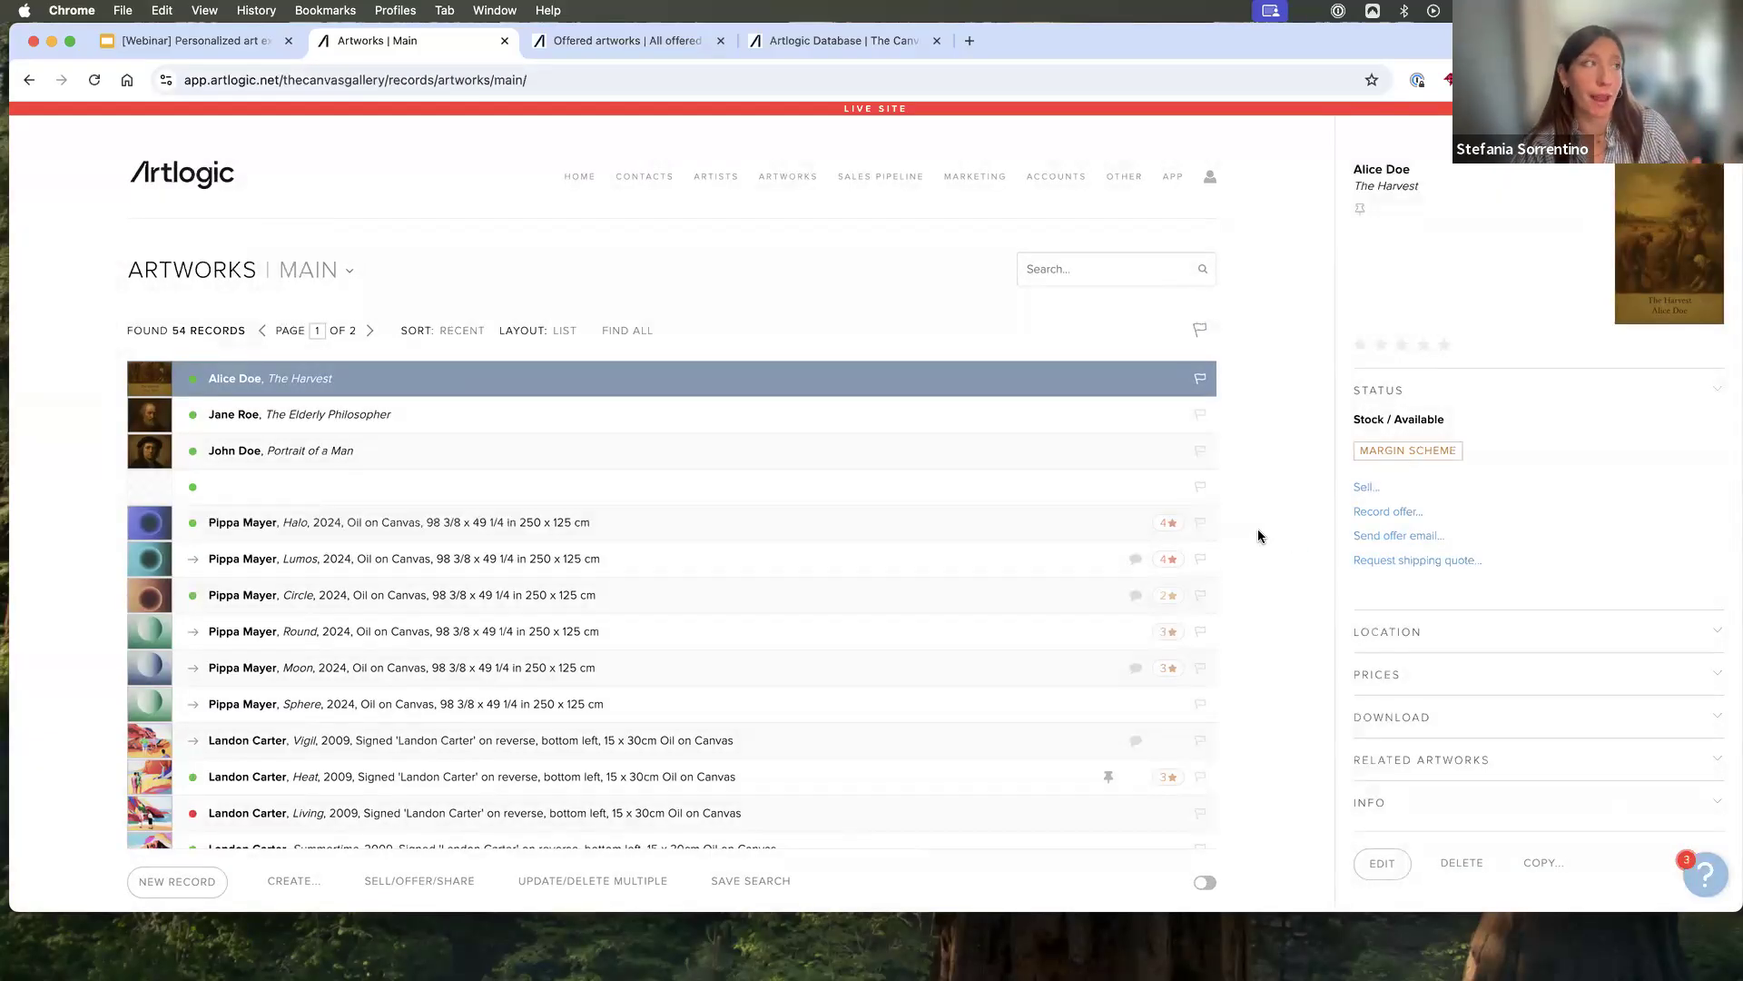
- Flag the artworks Halo, Lumos, Circle and Round, and find only the flagged records
click(1199, 522)
click(1199, 558)
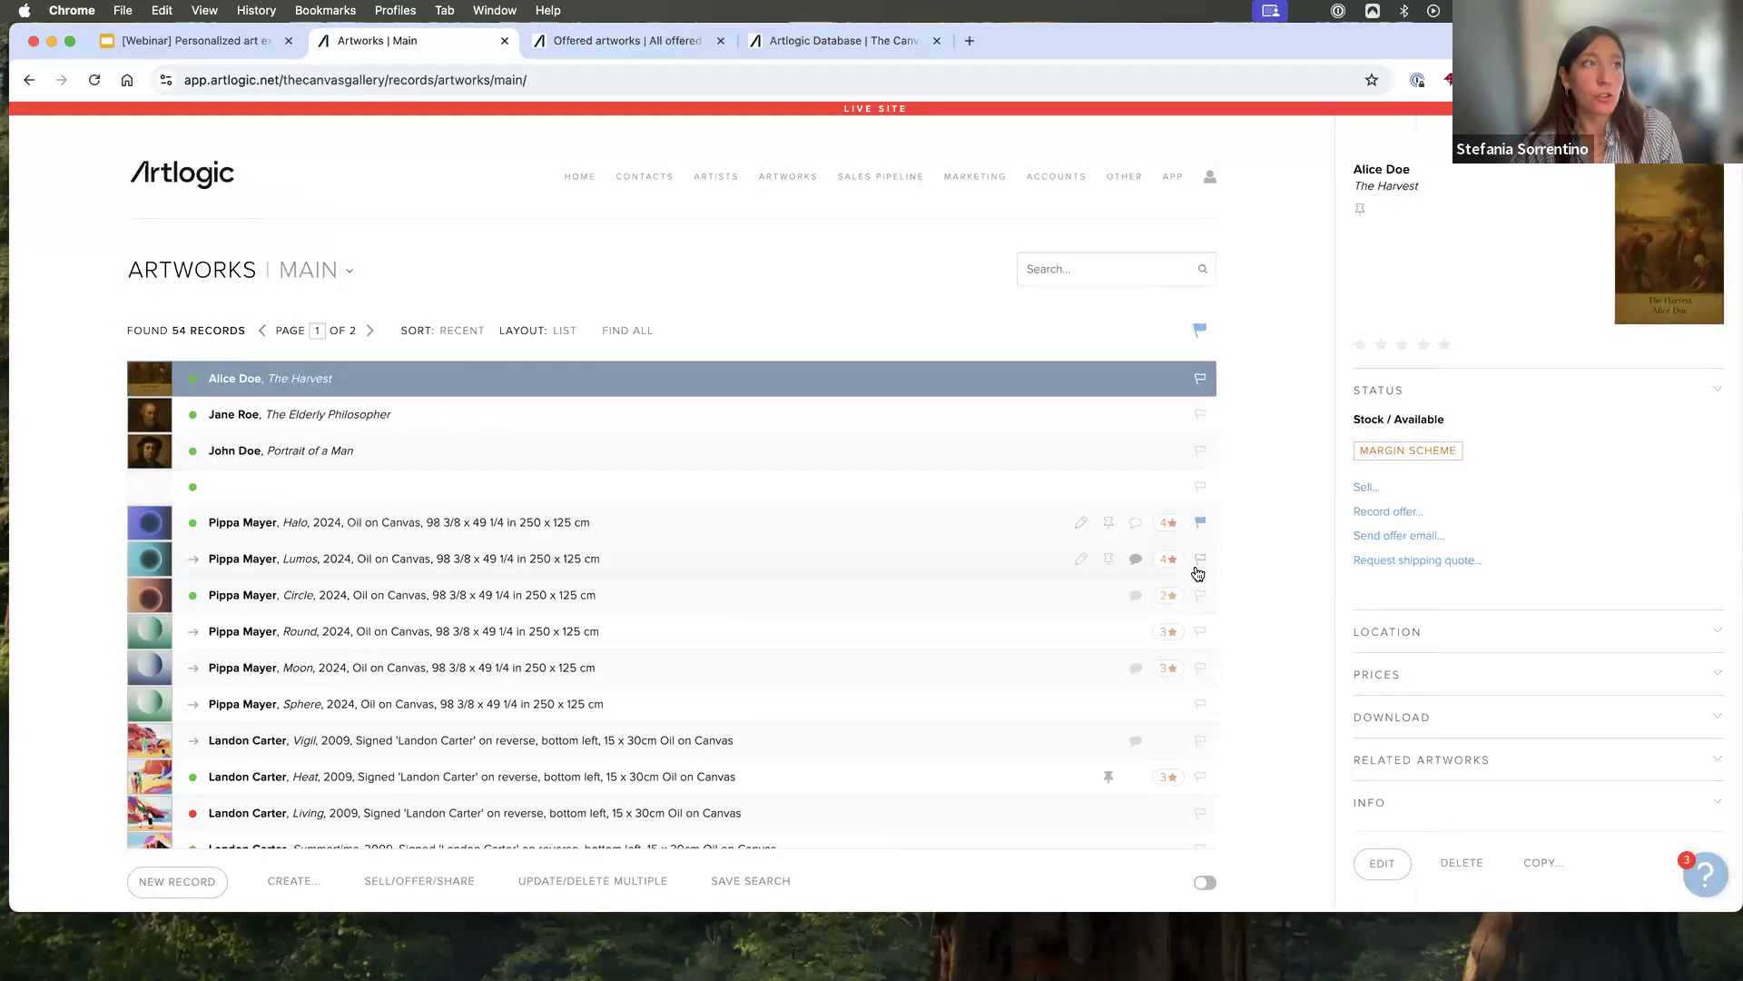
click(1199, 597)
click(1199, 633)
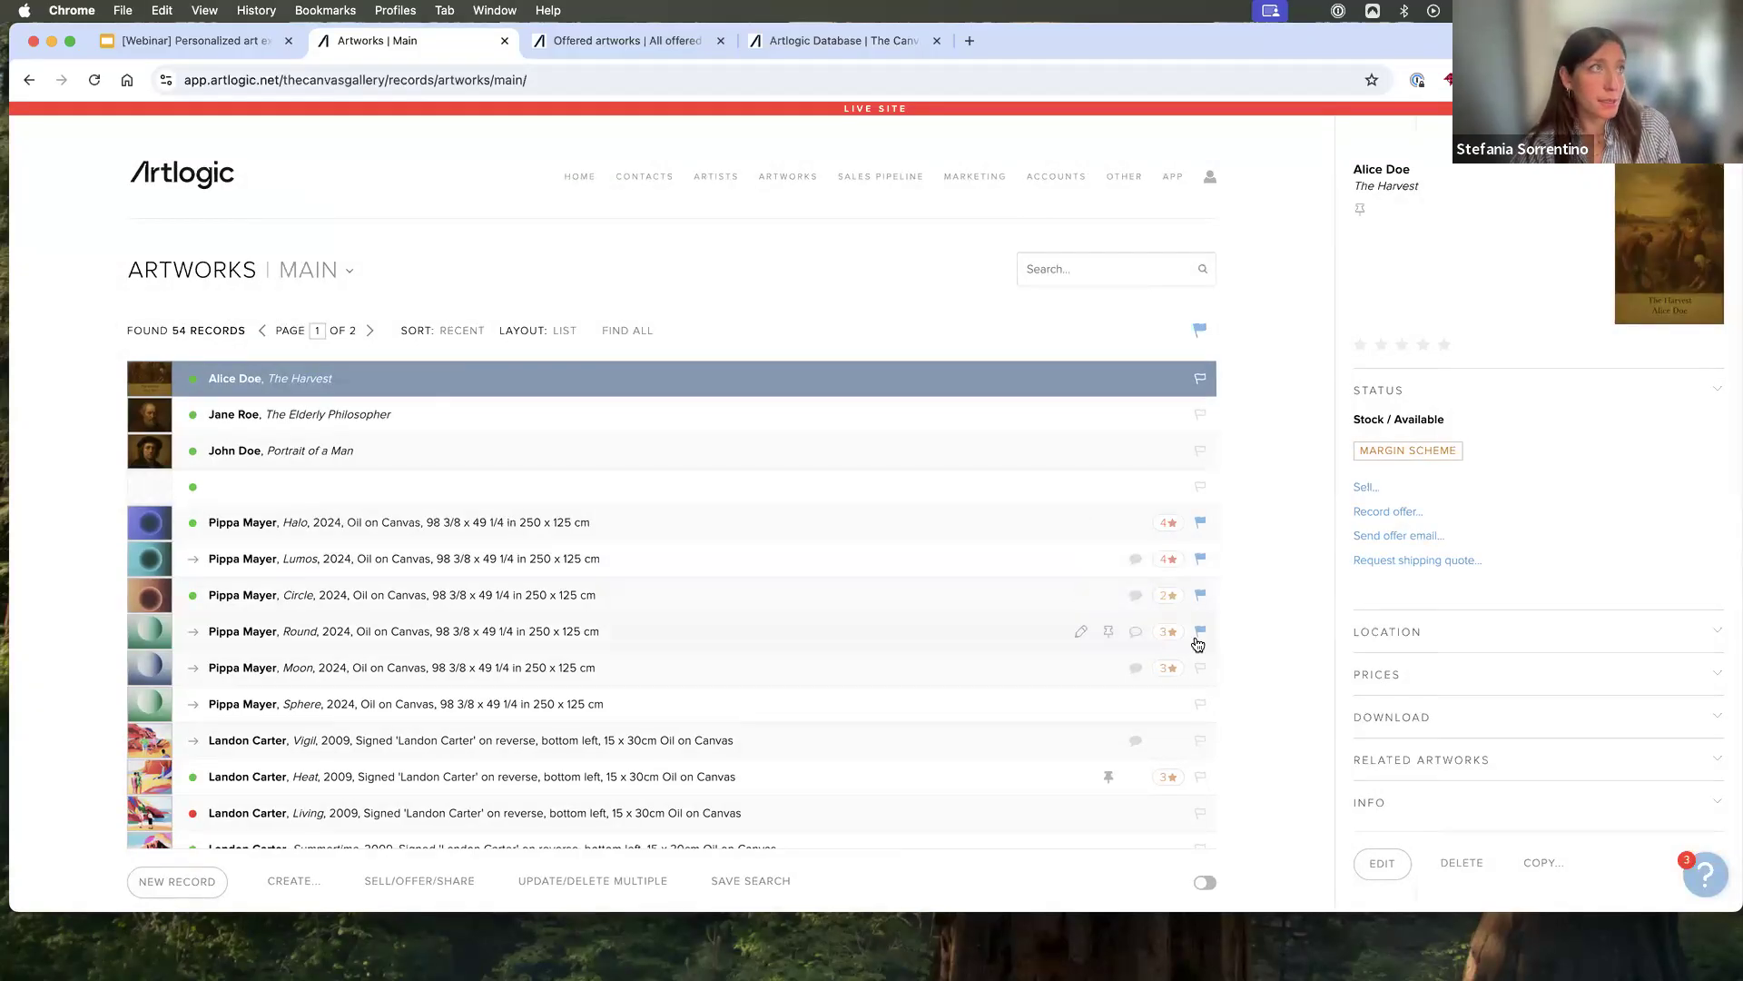
click(1198, 330)
click(1196, 358)
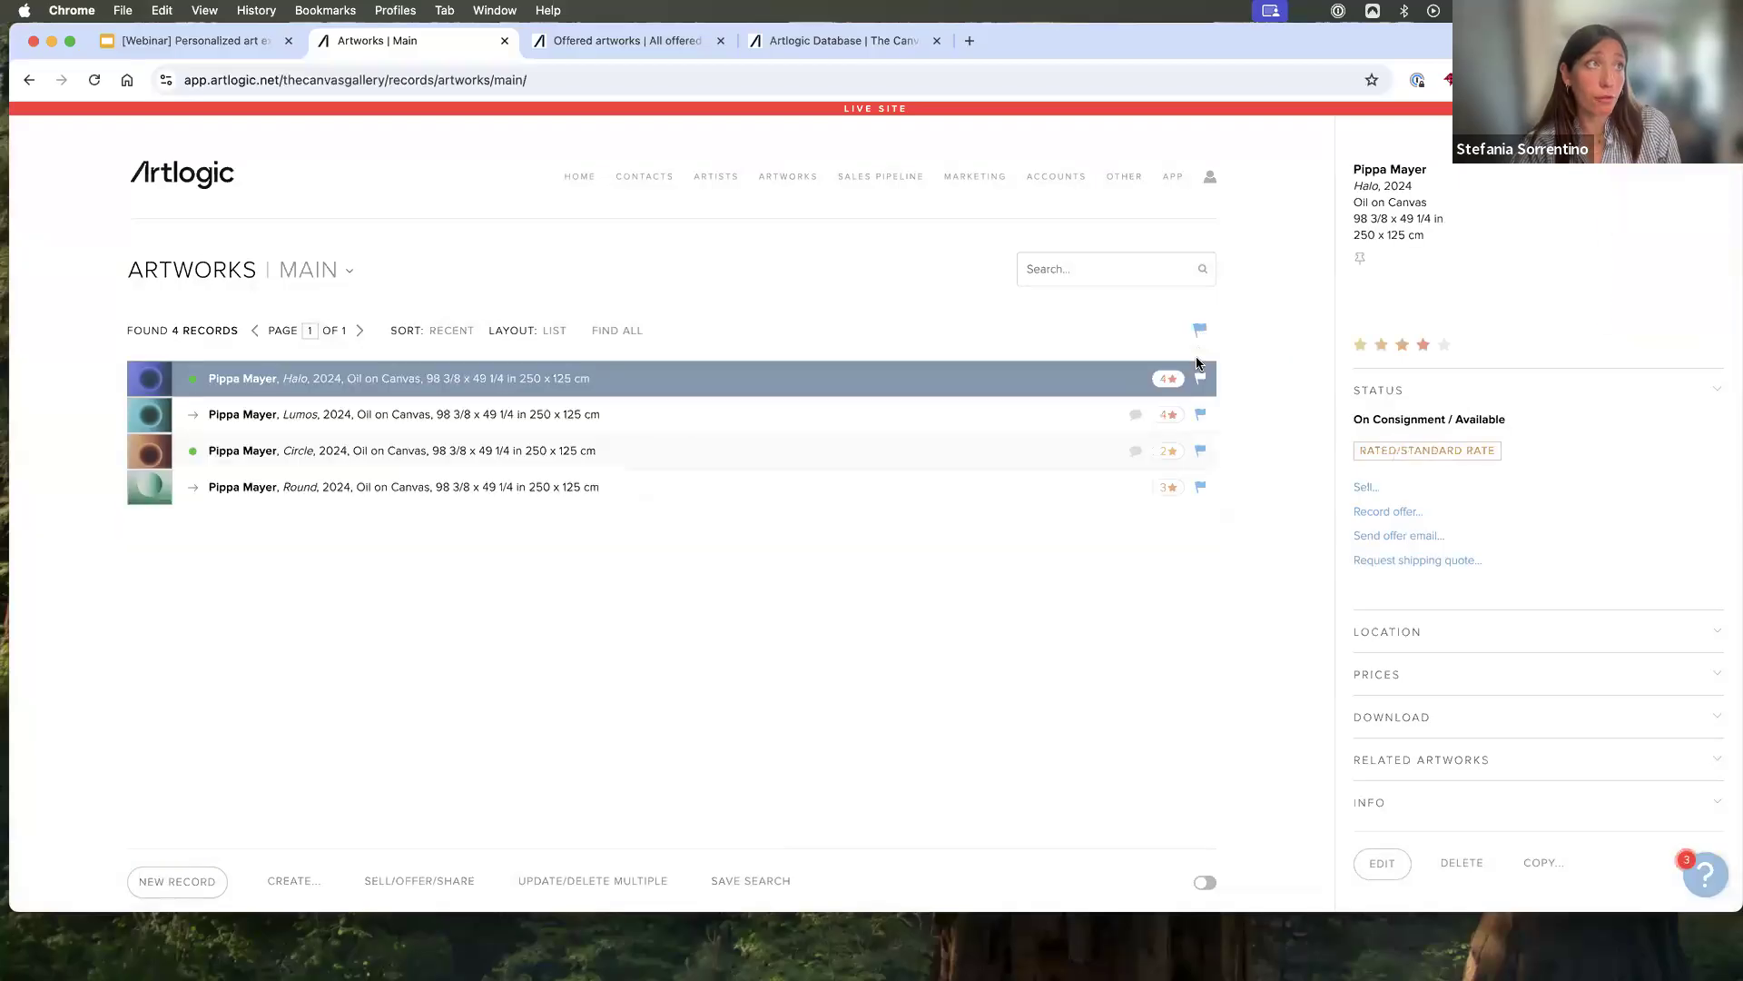
- Create a Private View from the found records, titled as the artist's latest works for the named client, and open its edit screen
click(297, 886)
click(296, 817)
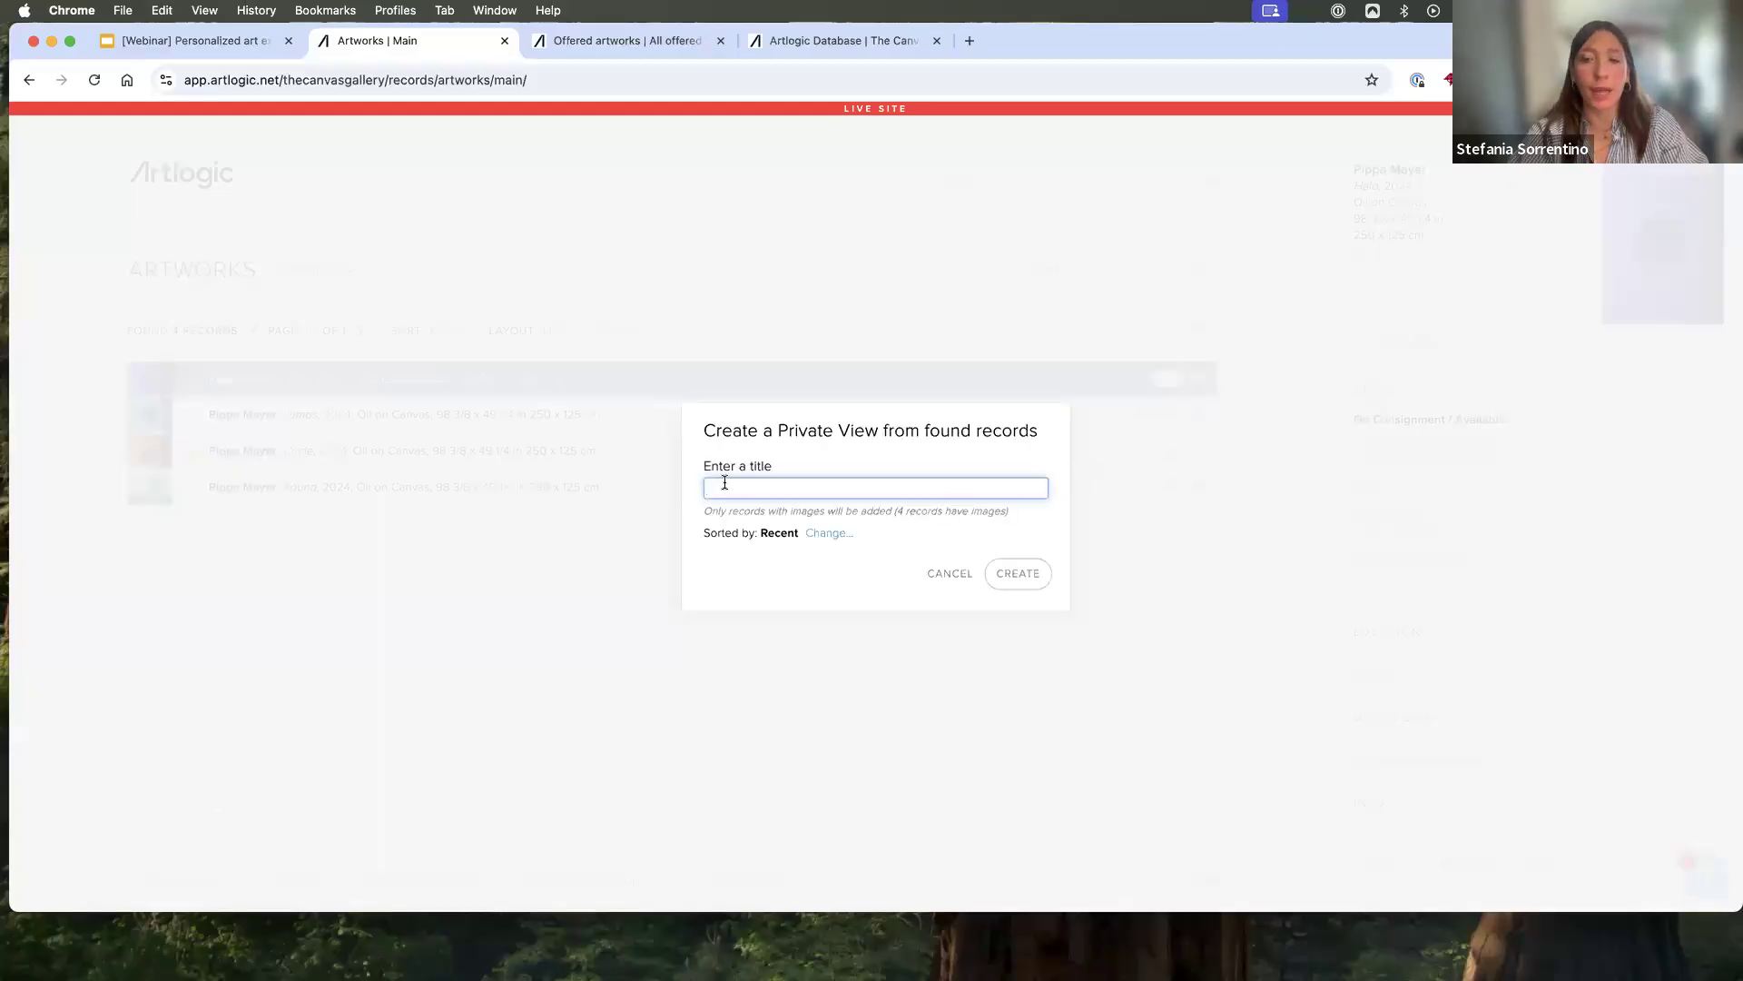
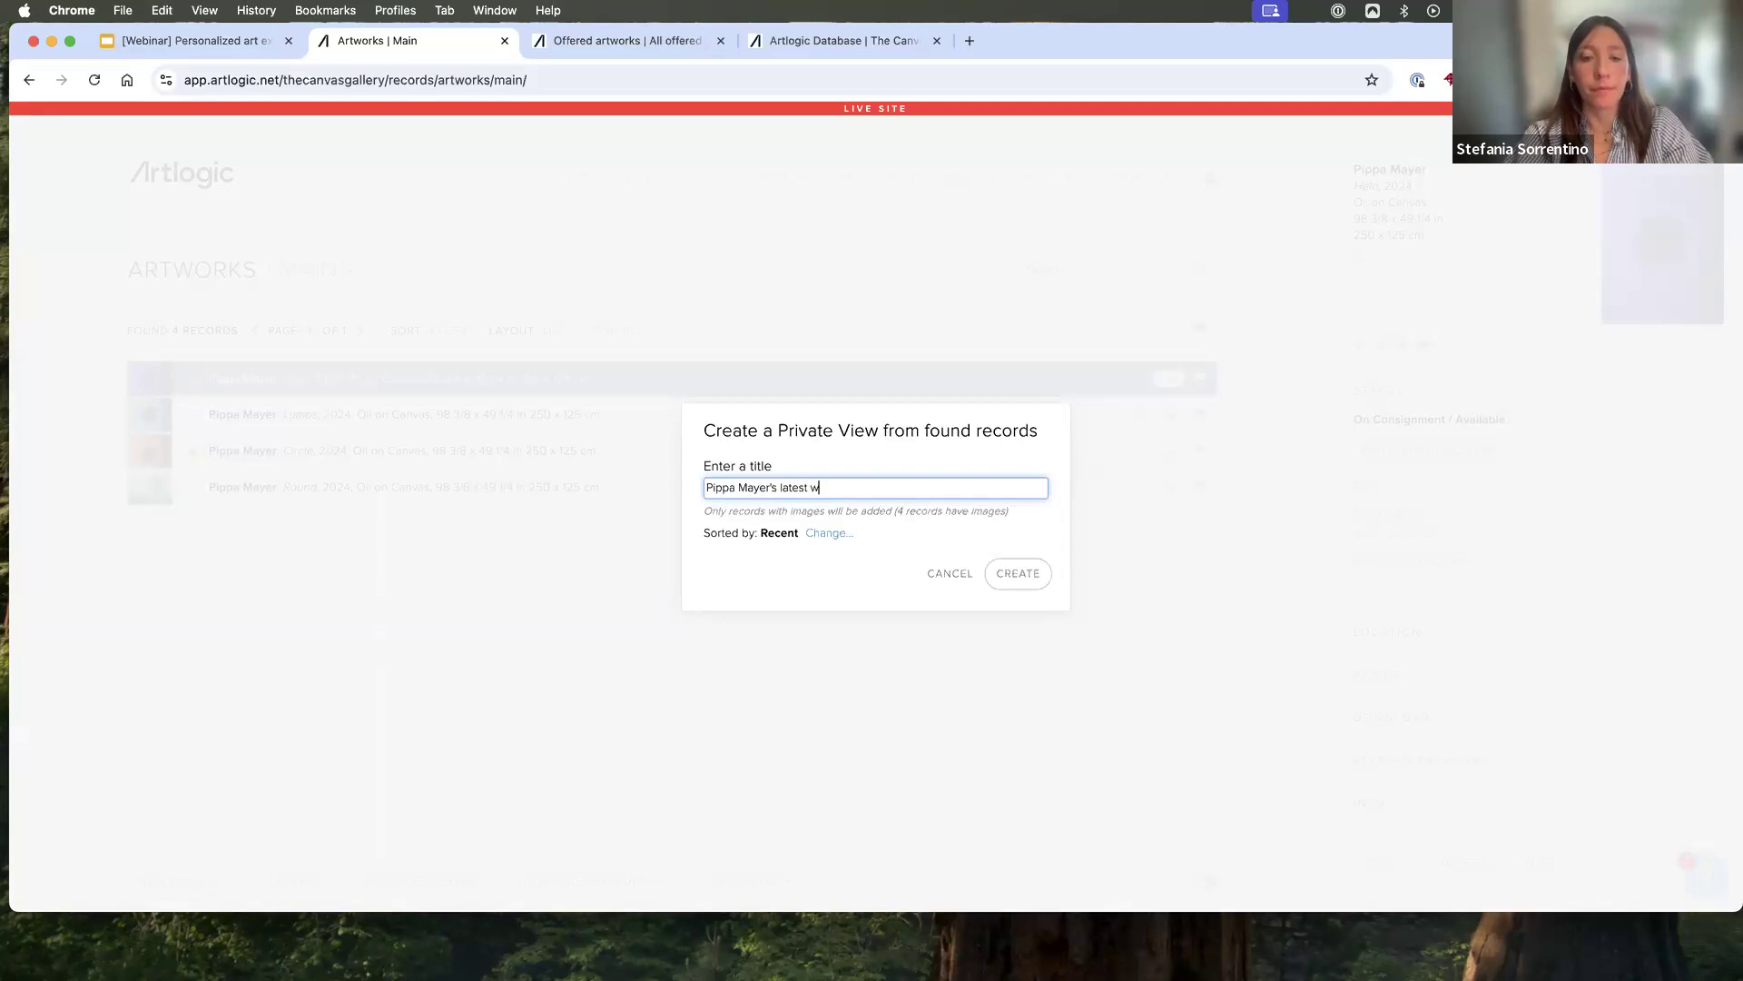
text(orks for Mr Johns)
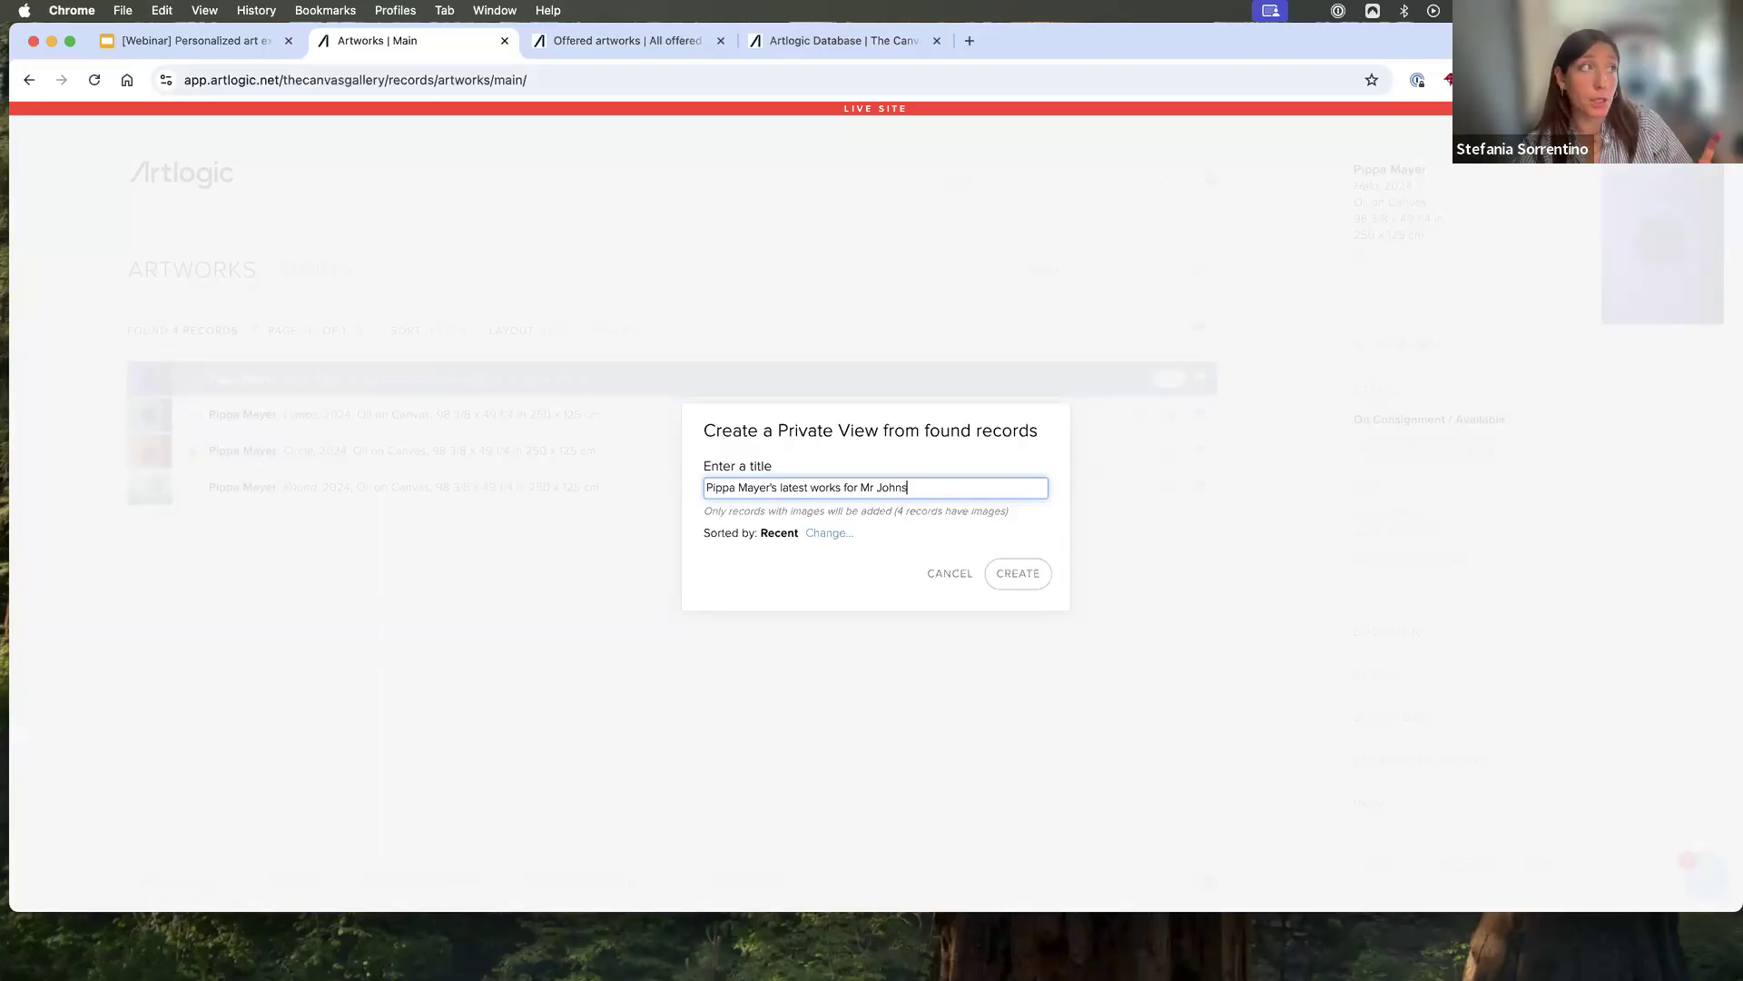
click(829, 535)
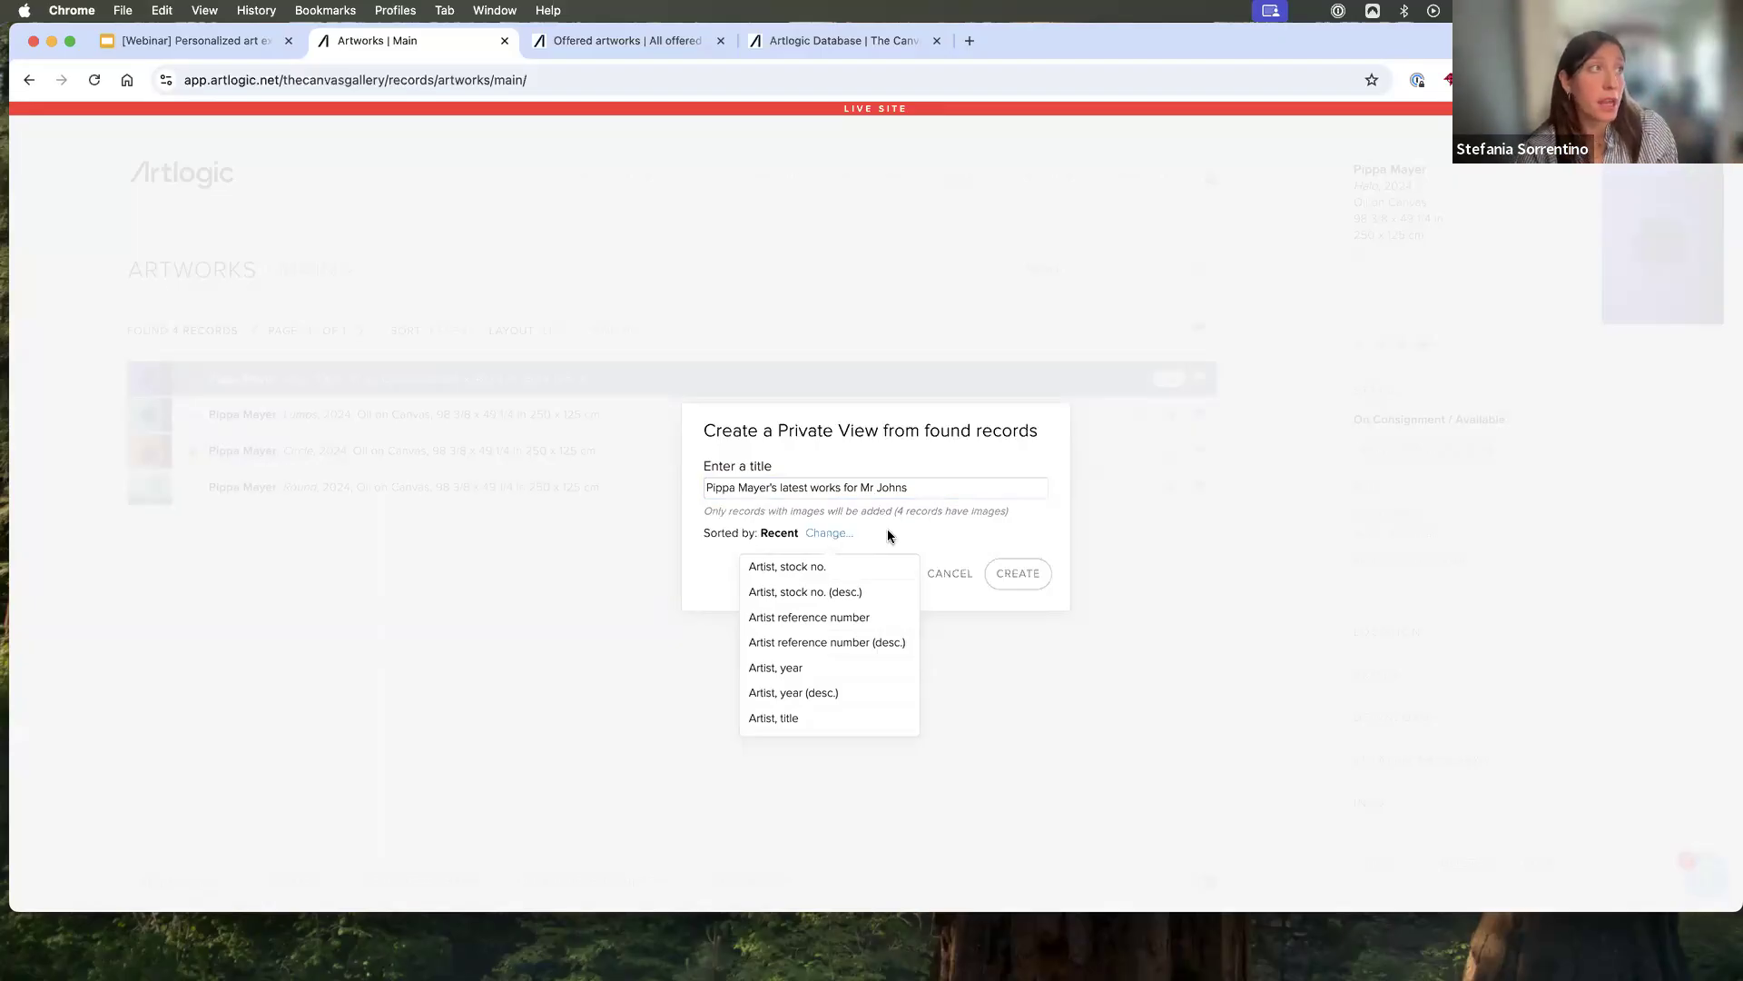
click(1033, 578)
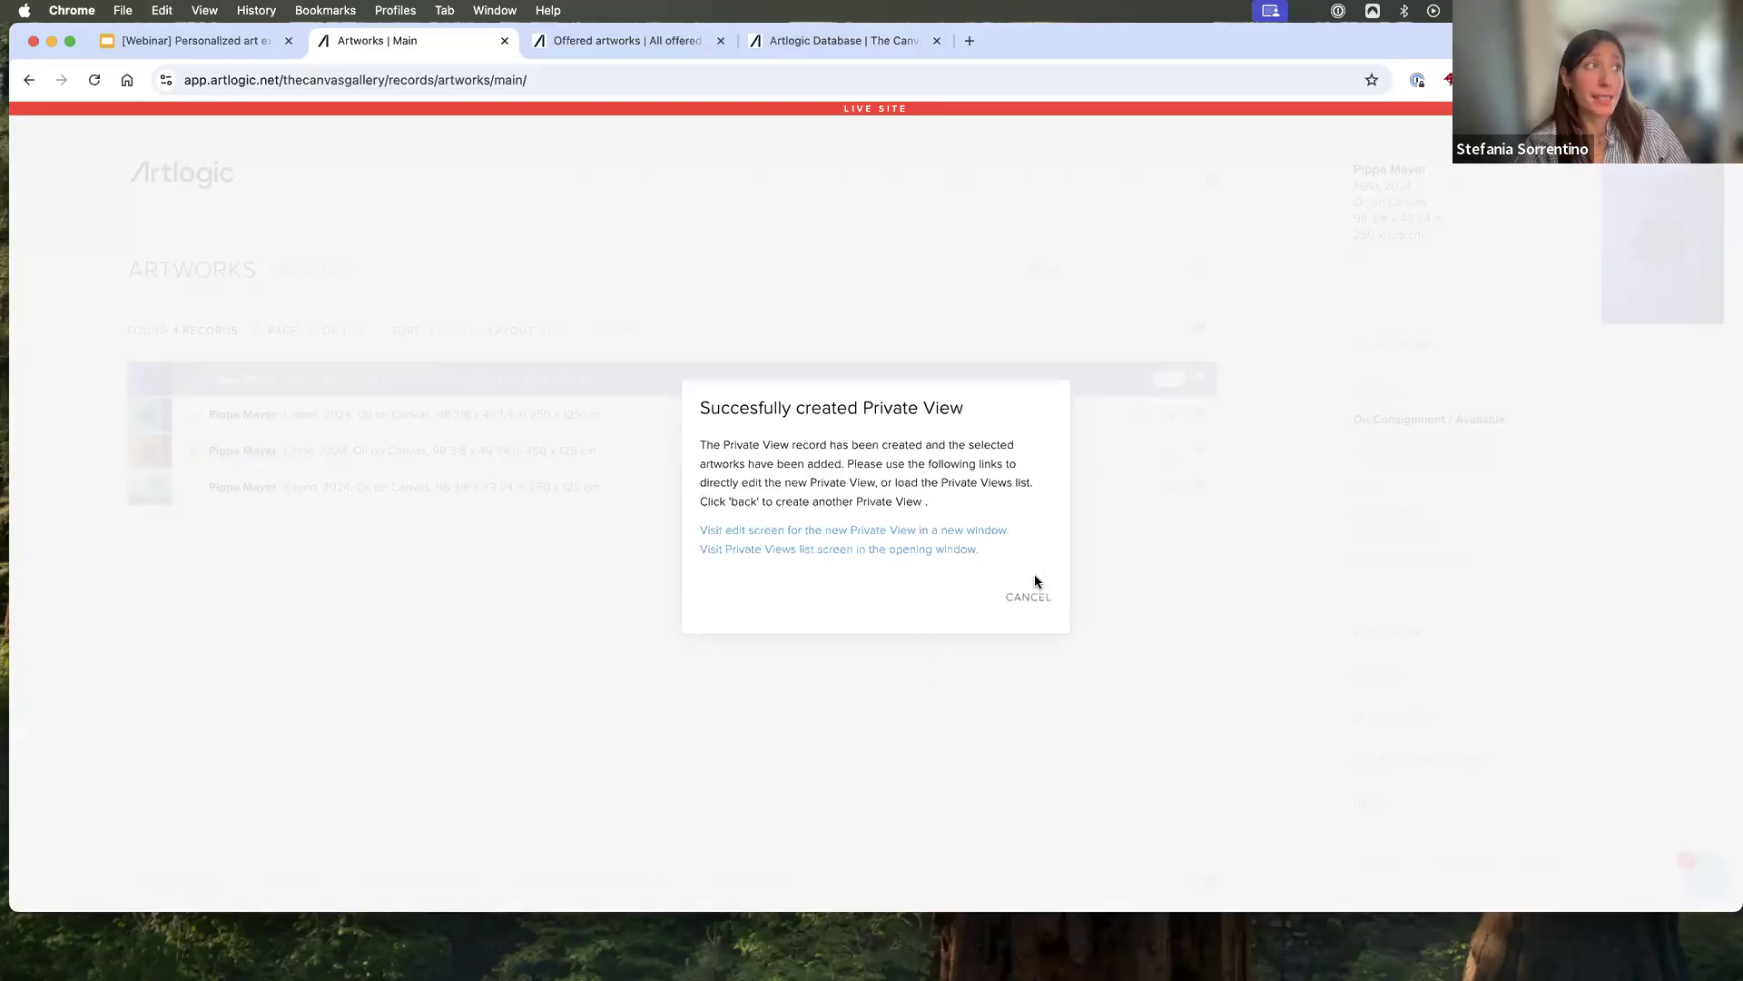
click(967, 534)
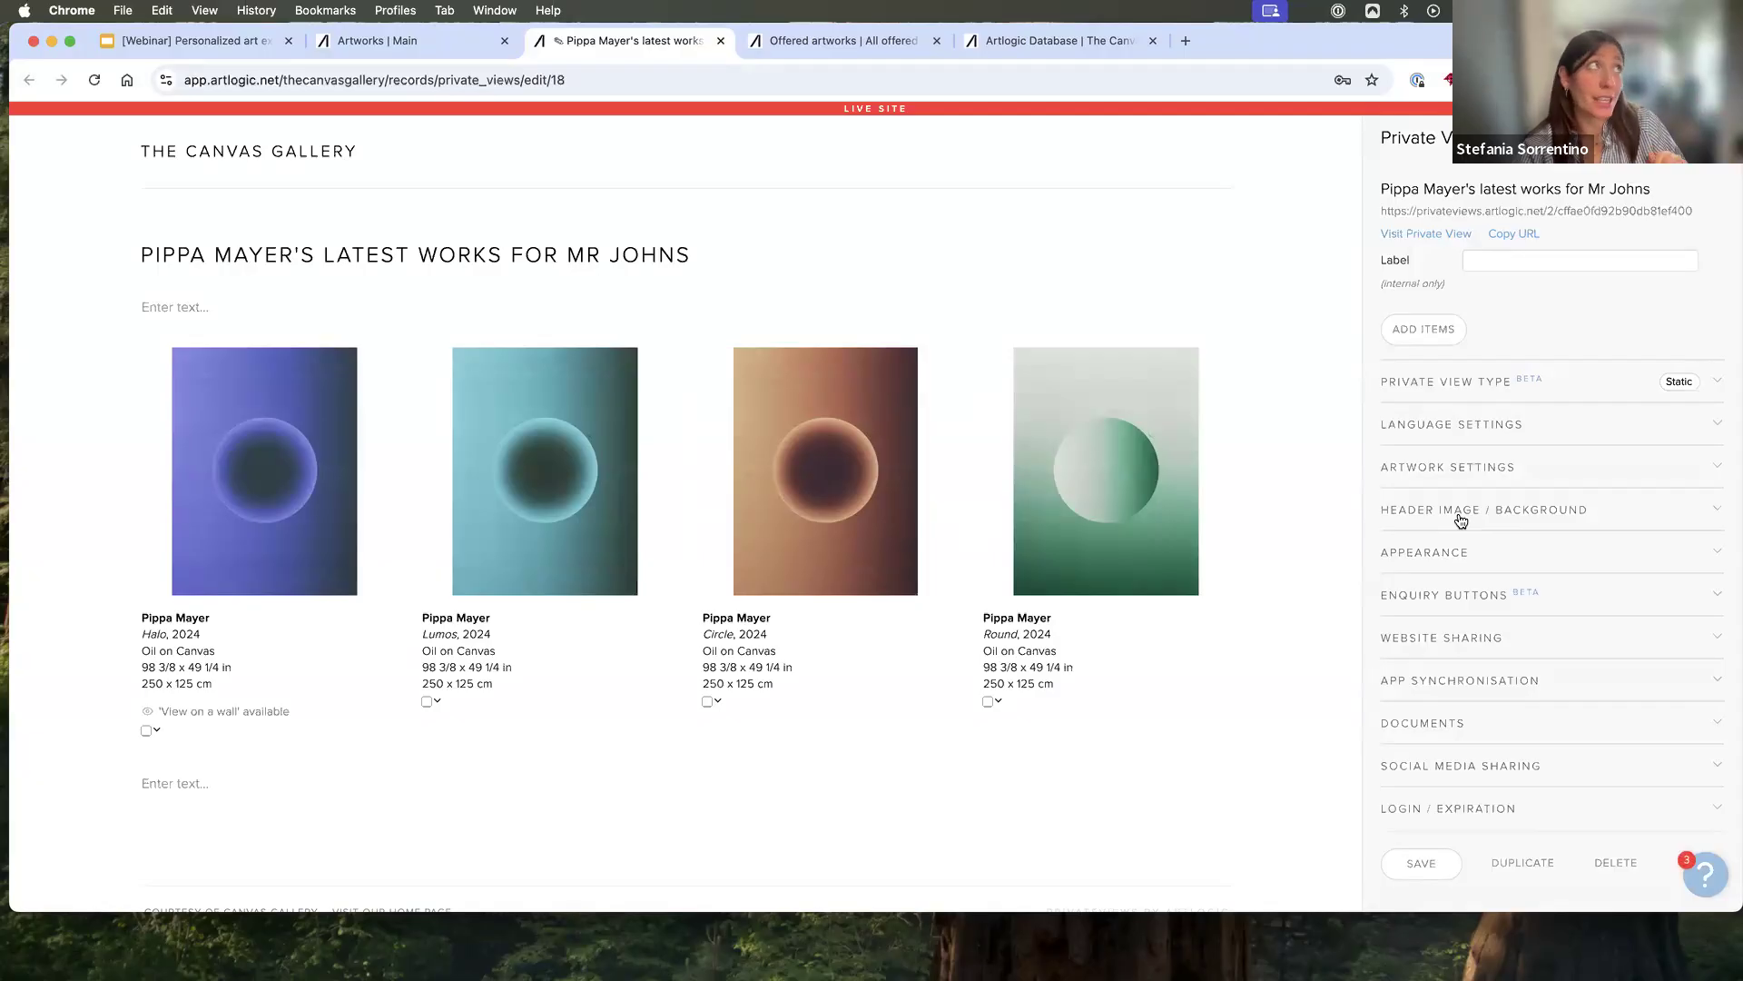
- Load the Private Views list and find the newest Private View's artworks in the artwork records
click(447, 43)
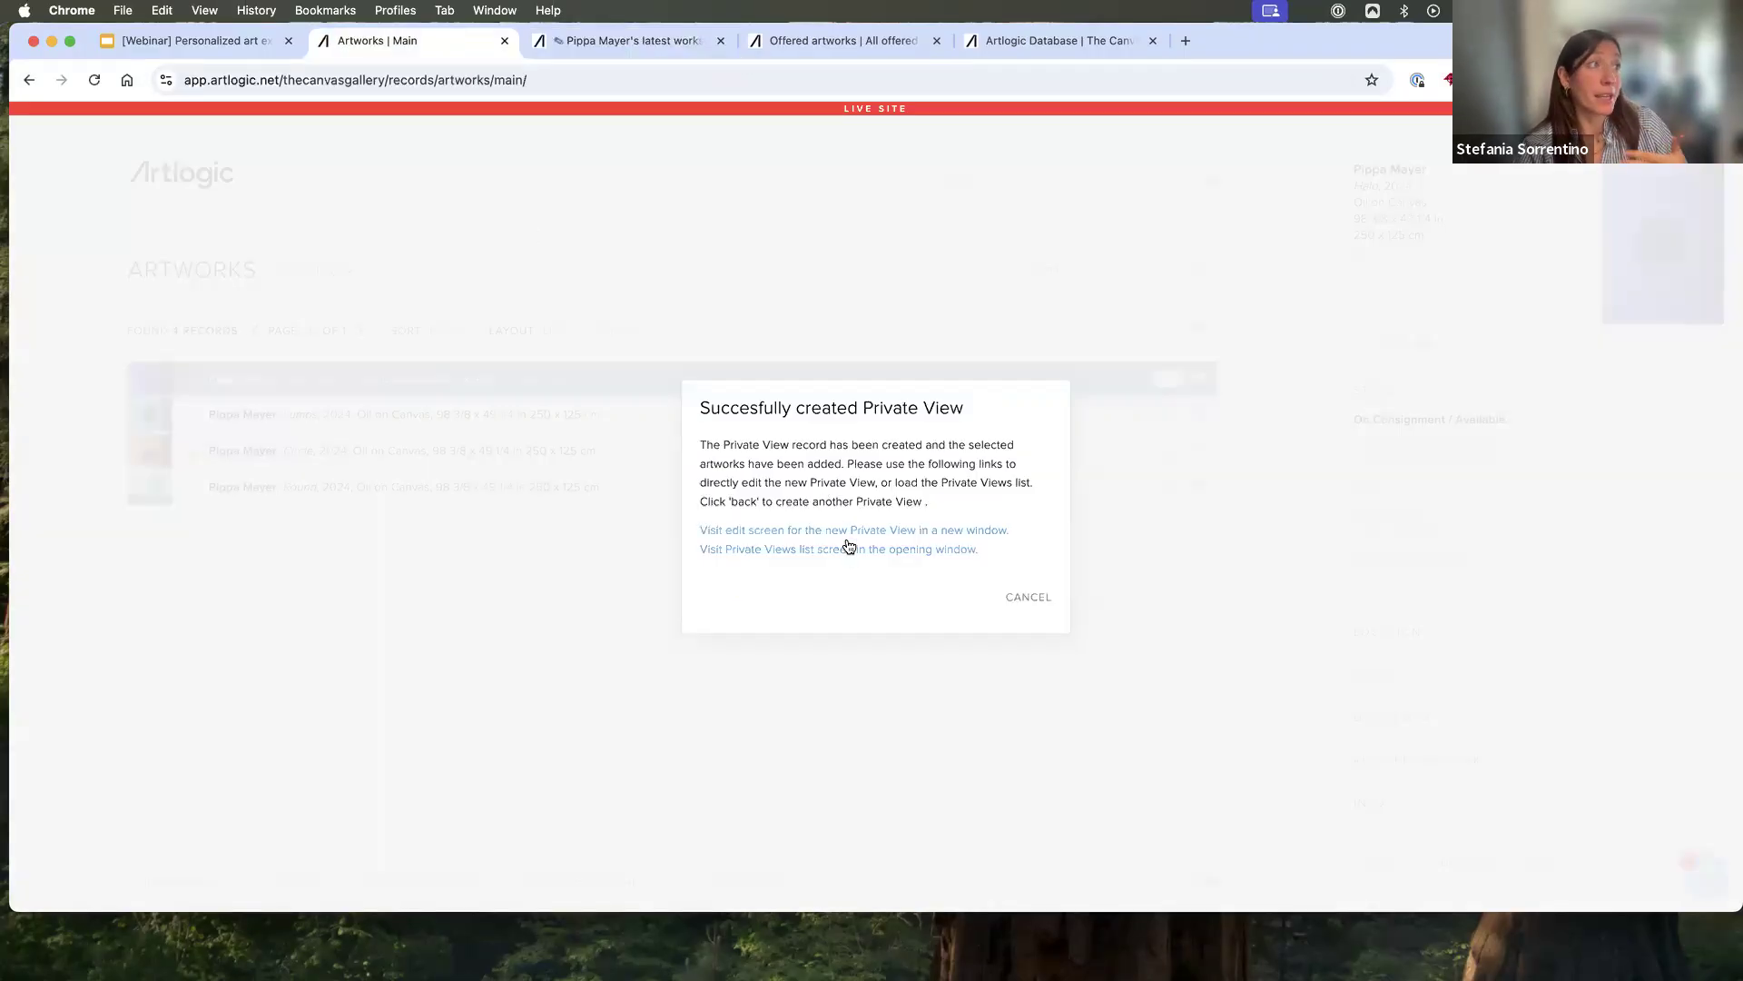
click(849, 546)
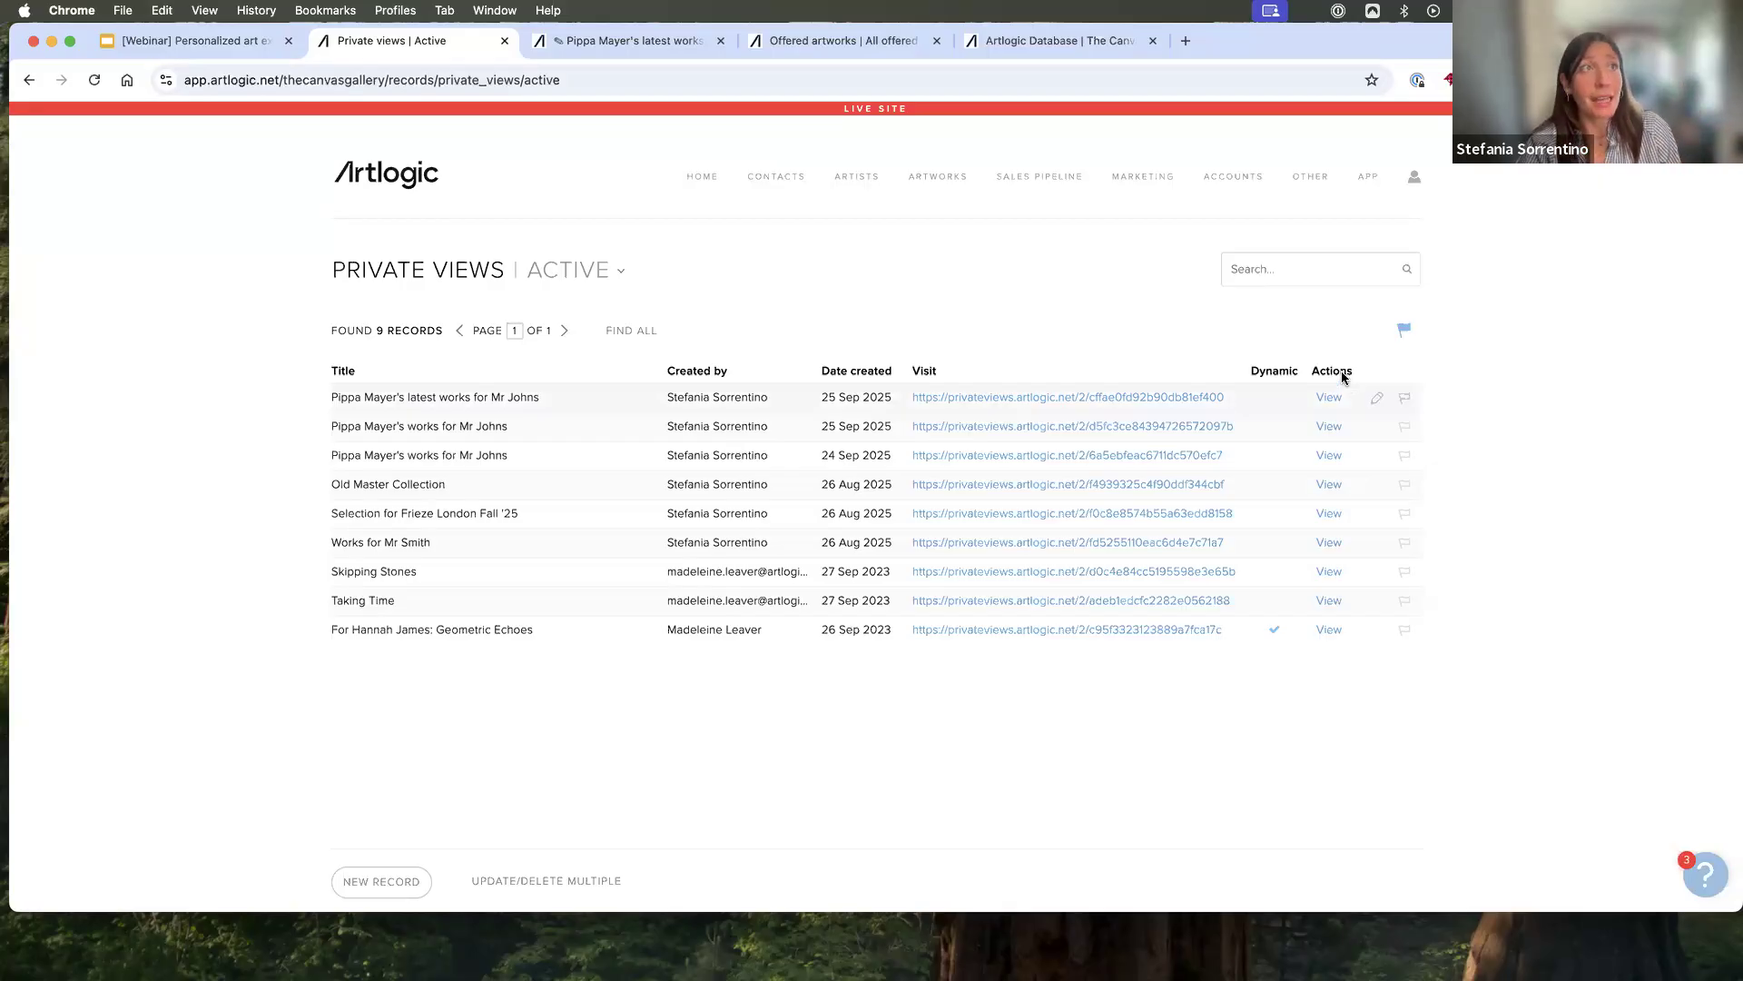
click(1338, 430)
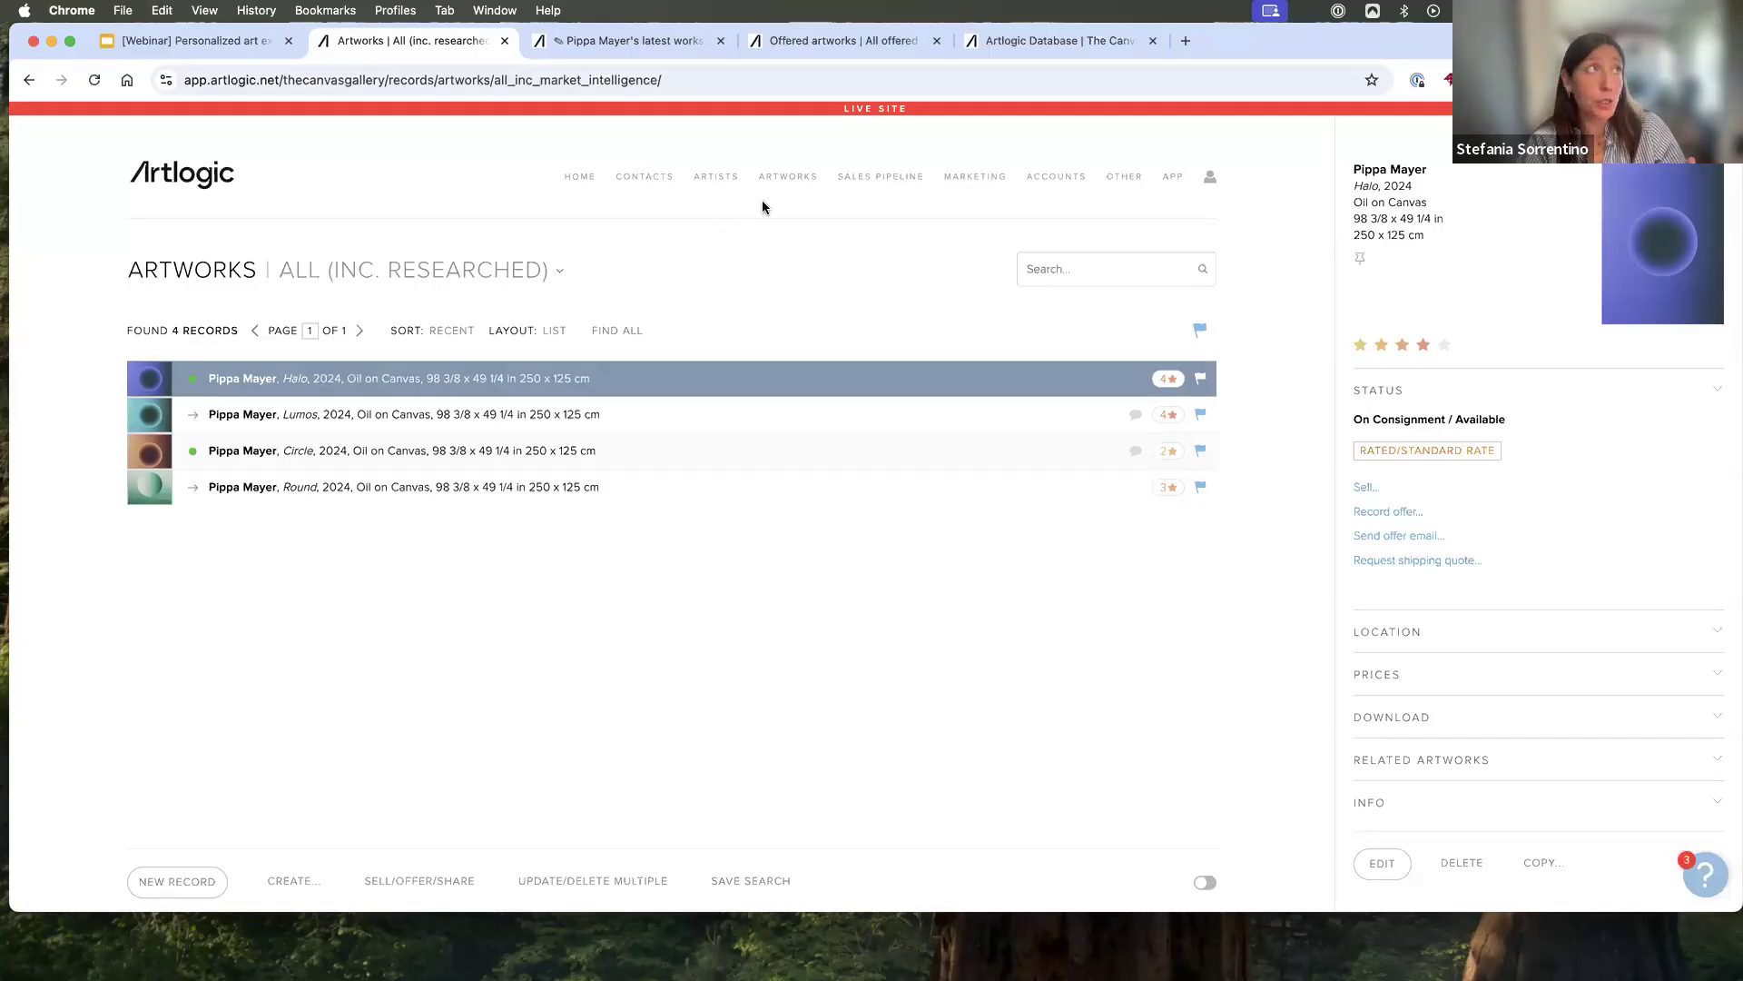
- Show the main artwork records, and display all artwork lists
mouse_move(781, 182)
mouse_move(802, 221)
click(885, 209)
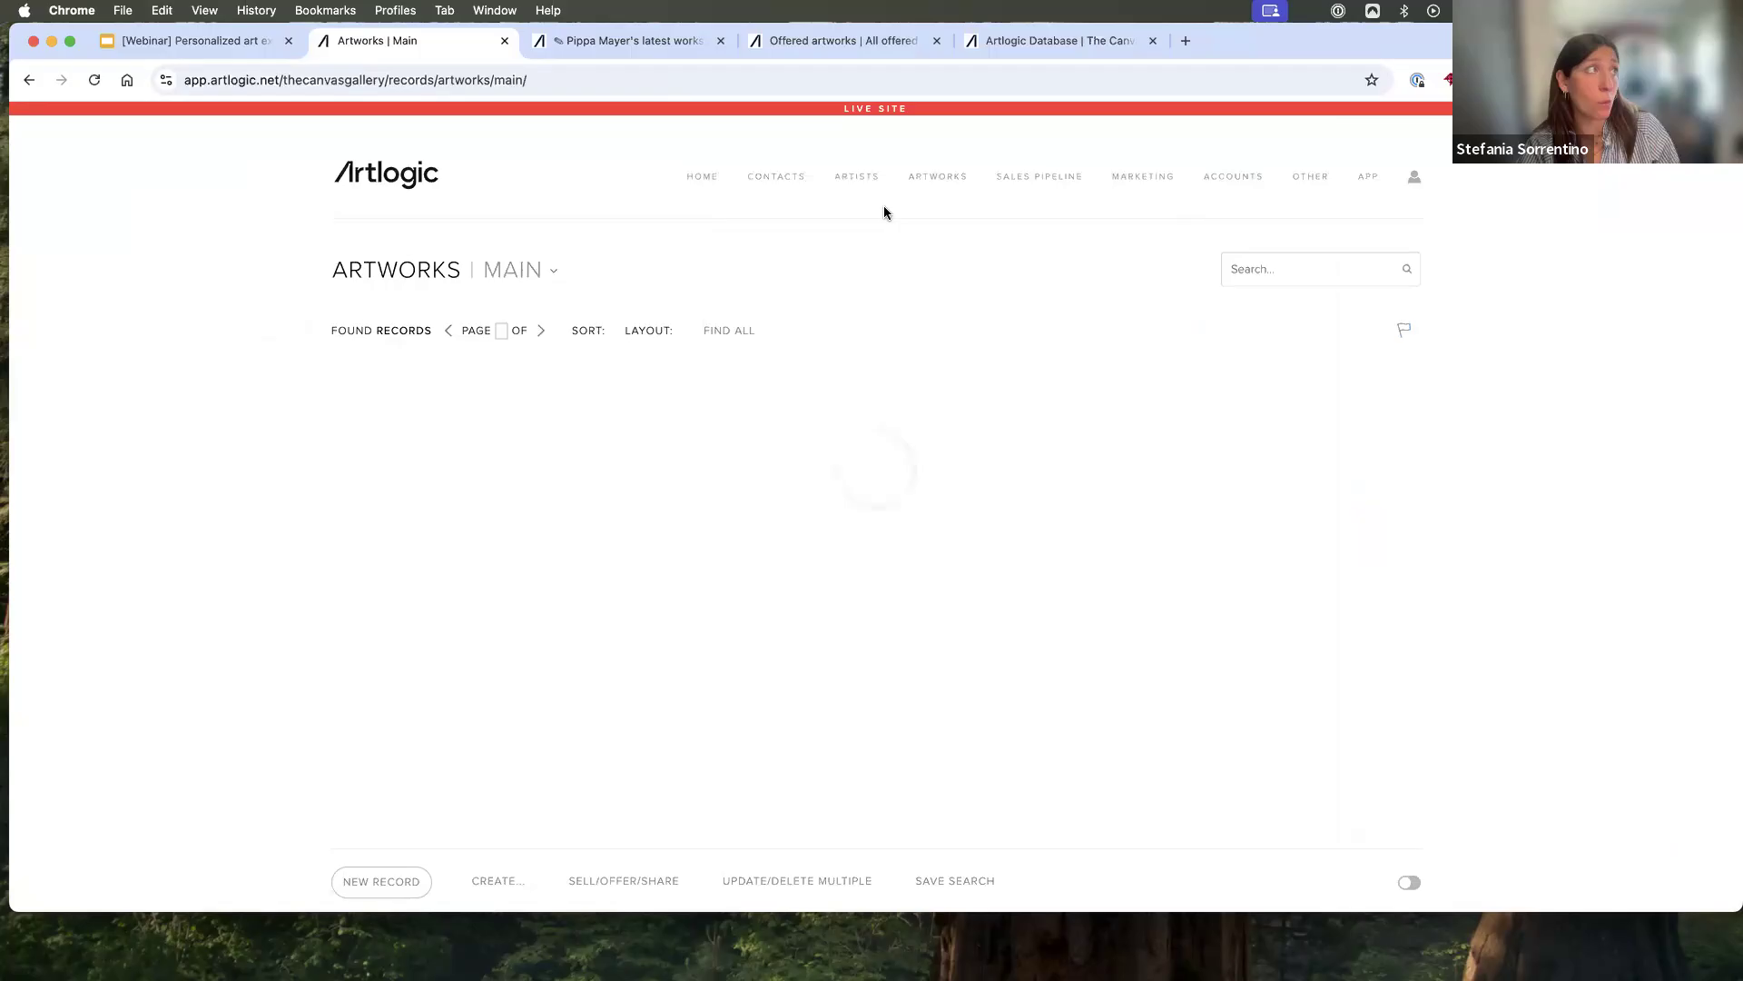
mouse_move(798, 199)
mouse_move(812, 235)
click(875, 240)
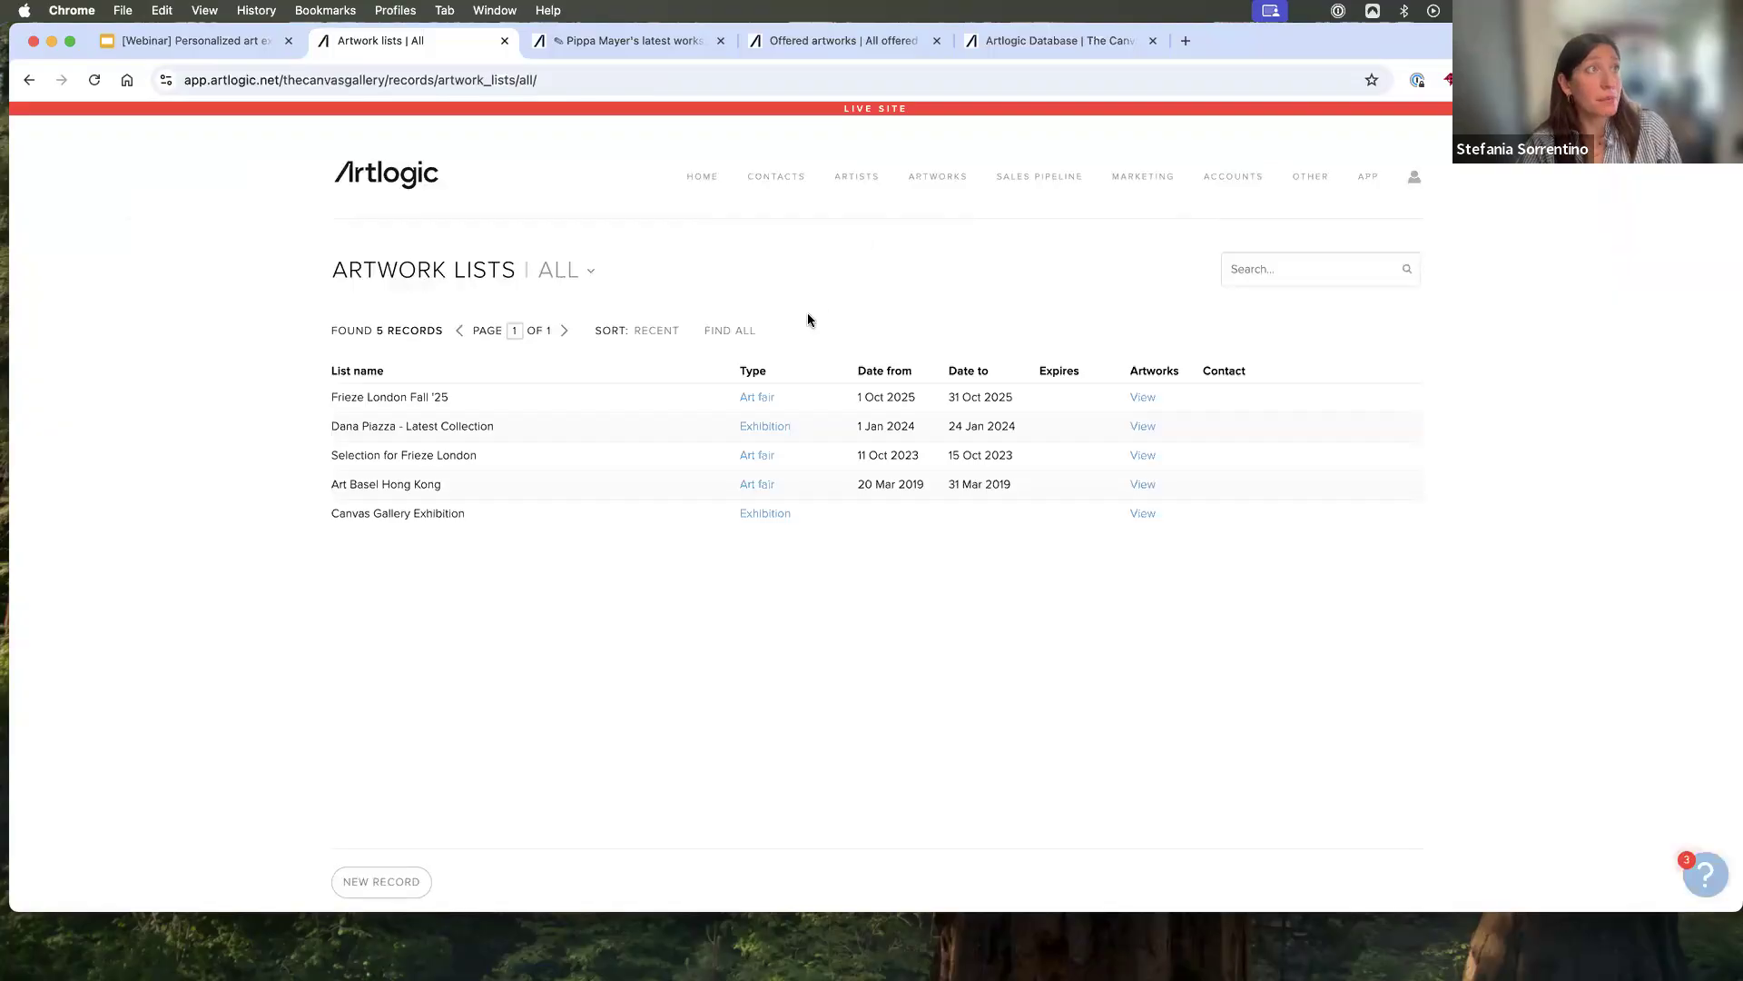
- Find the artworks of the "Frieze London Fall '25" art fair list in the artwork records
drag(329, 397, 454, 402)
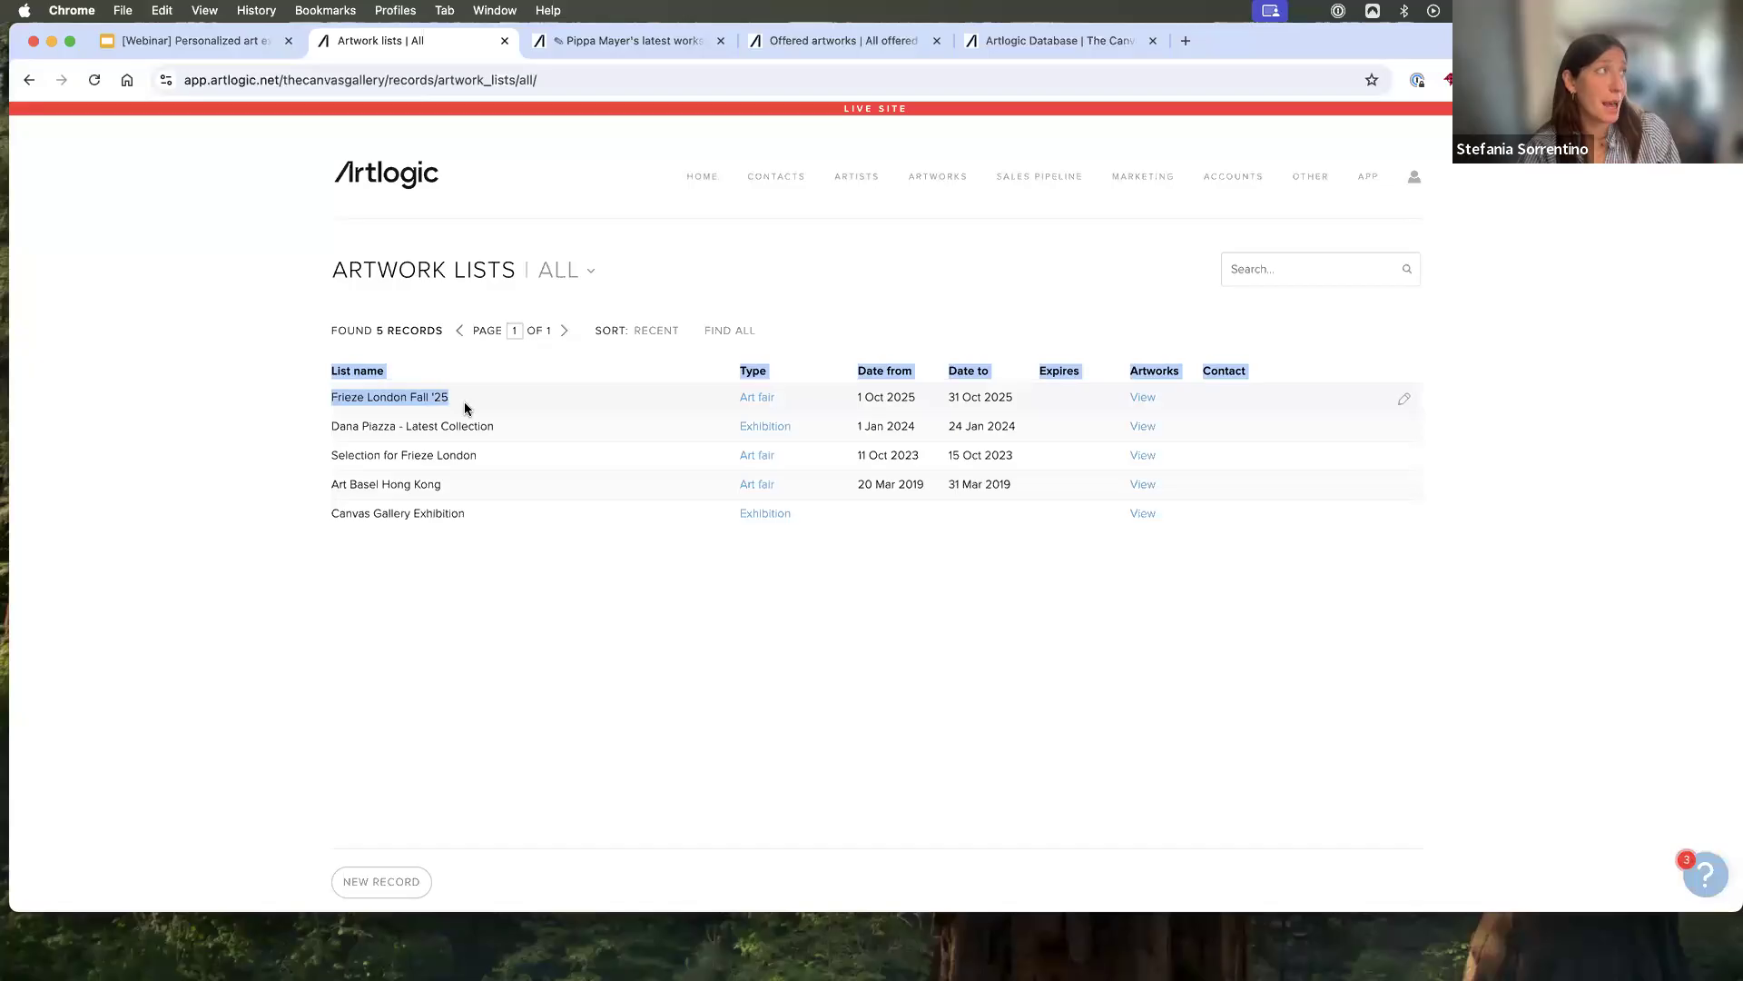
click(521, 398)
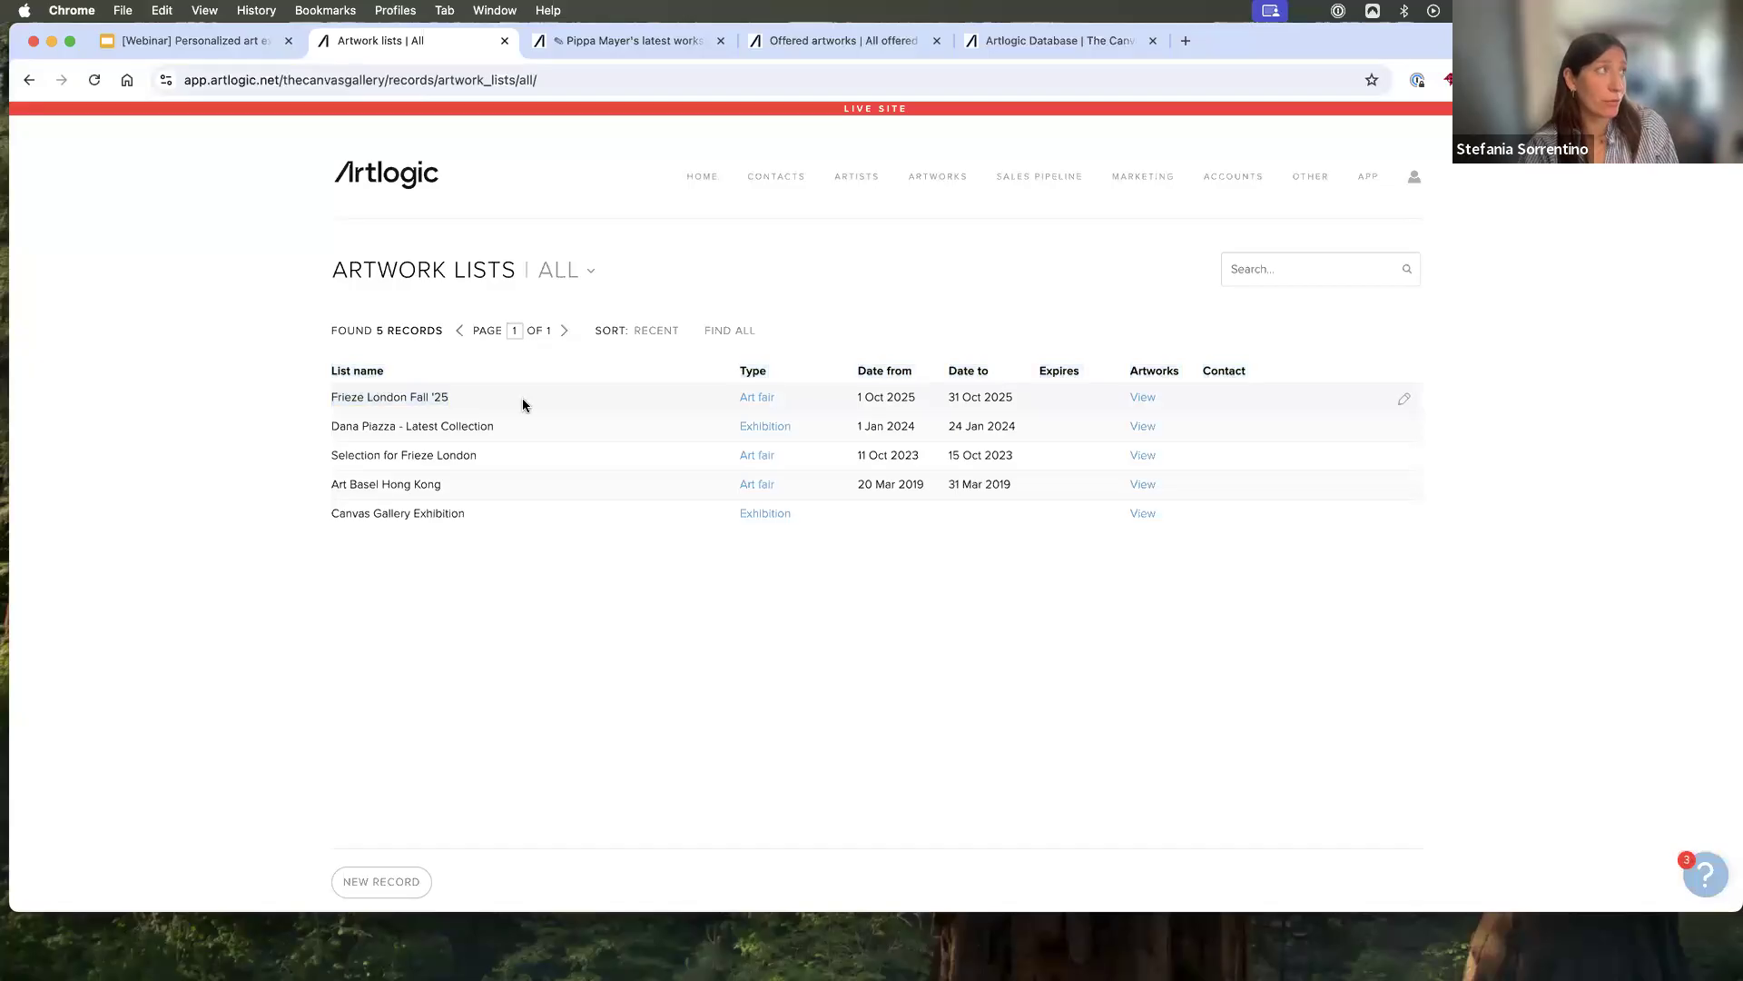
click(1143, 399)
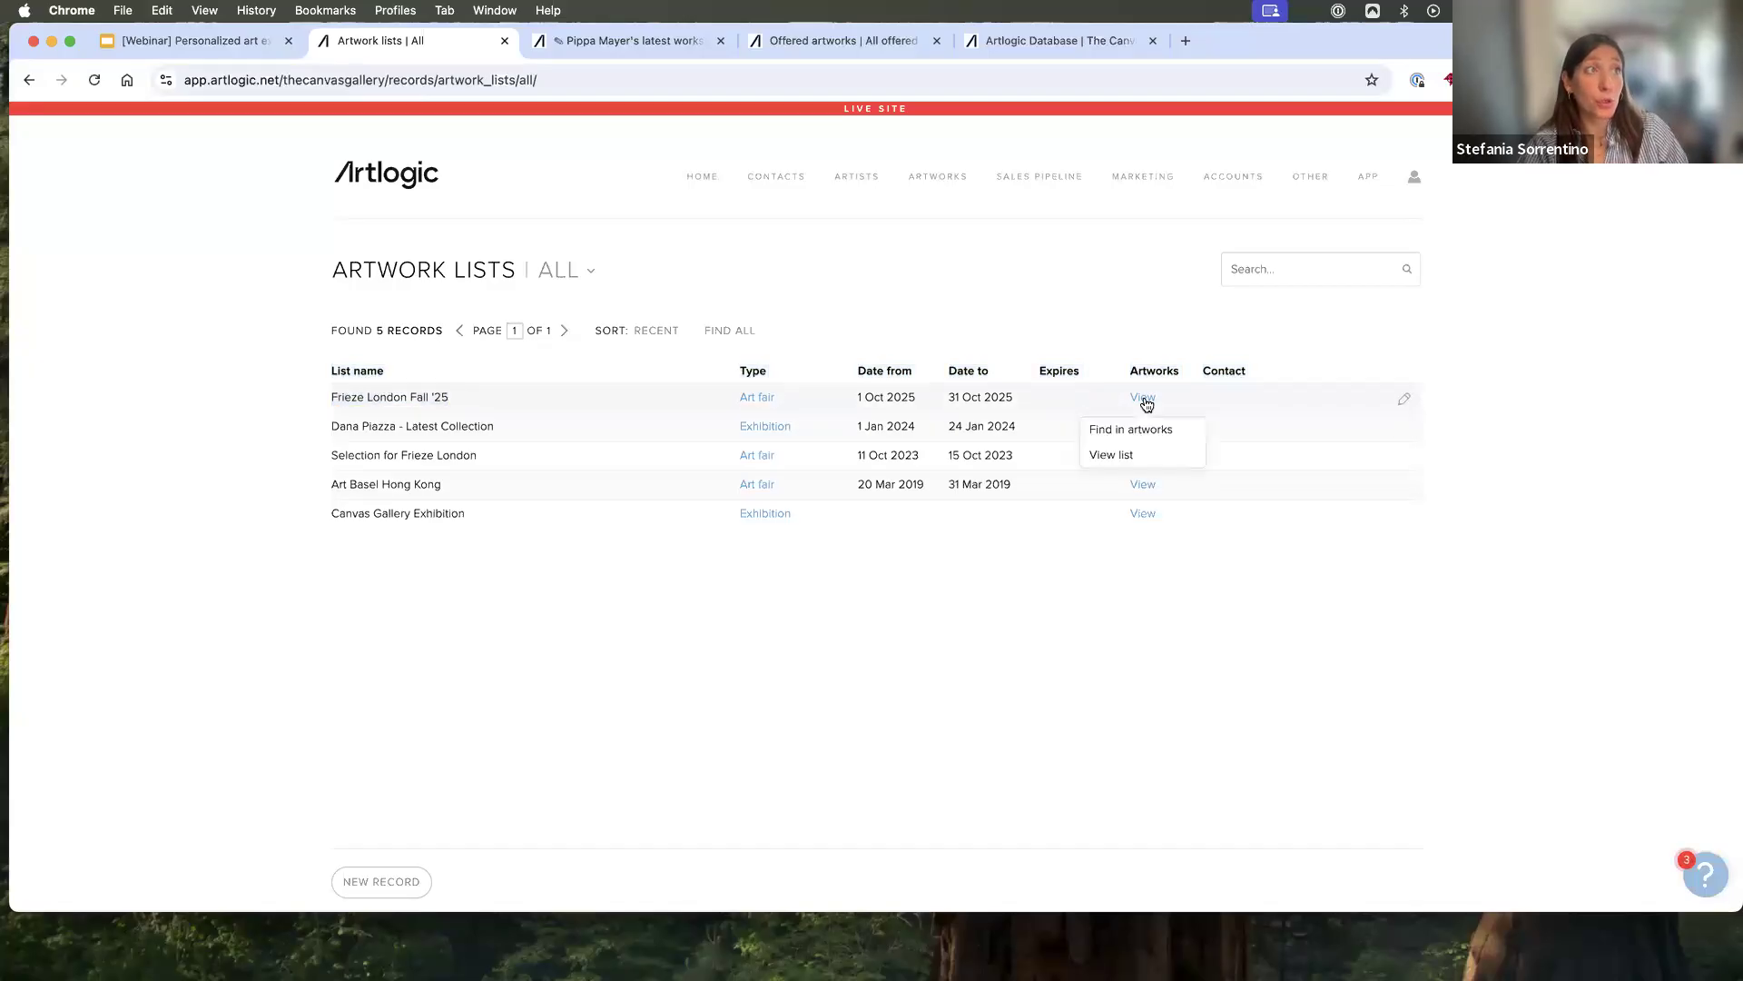
click(1147, 431)
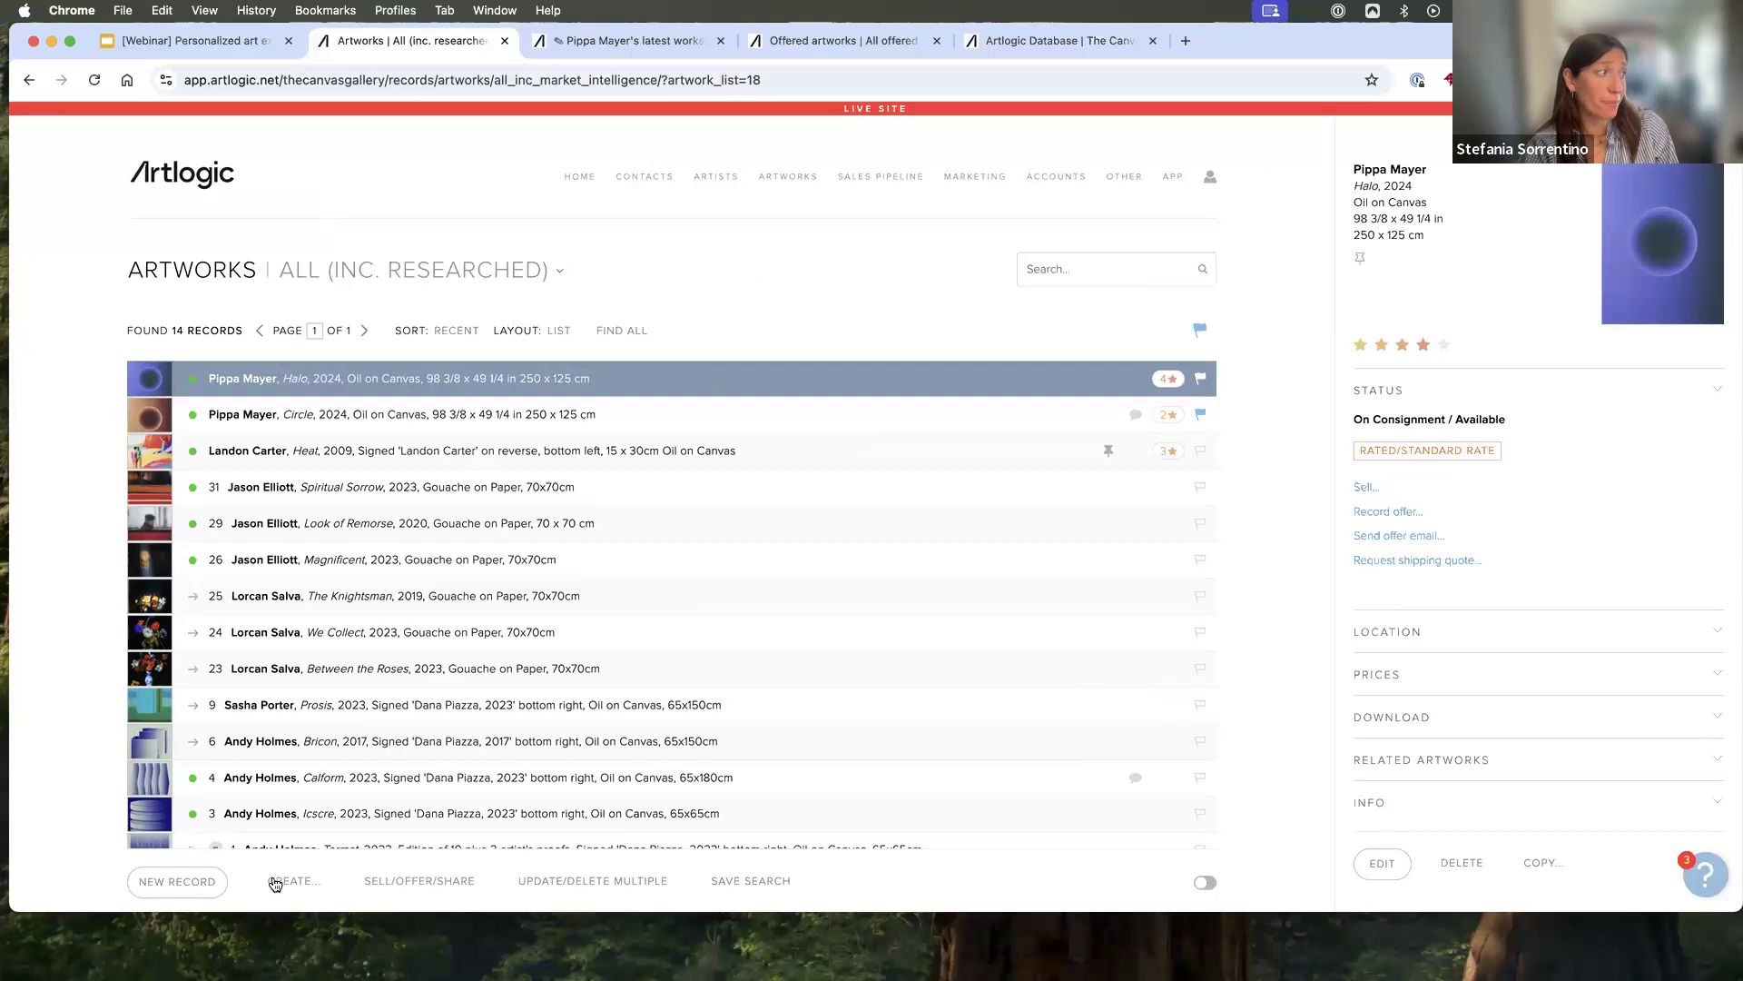
click(281, 881)
click(291, 815)
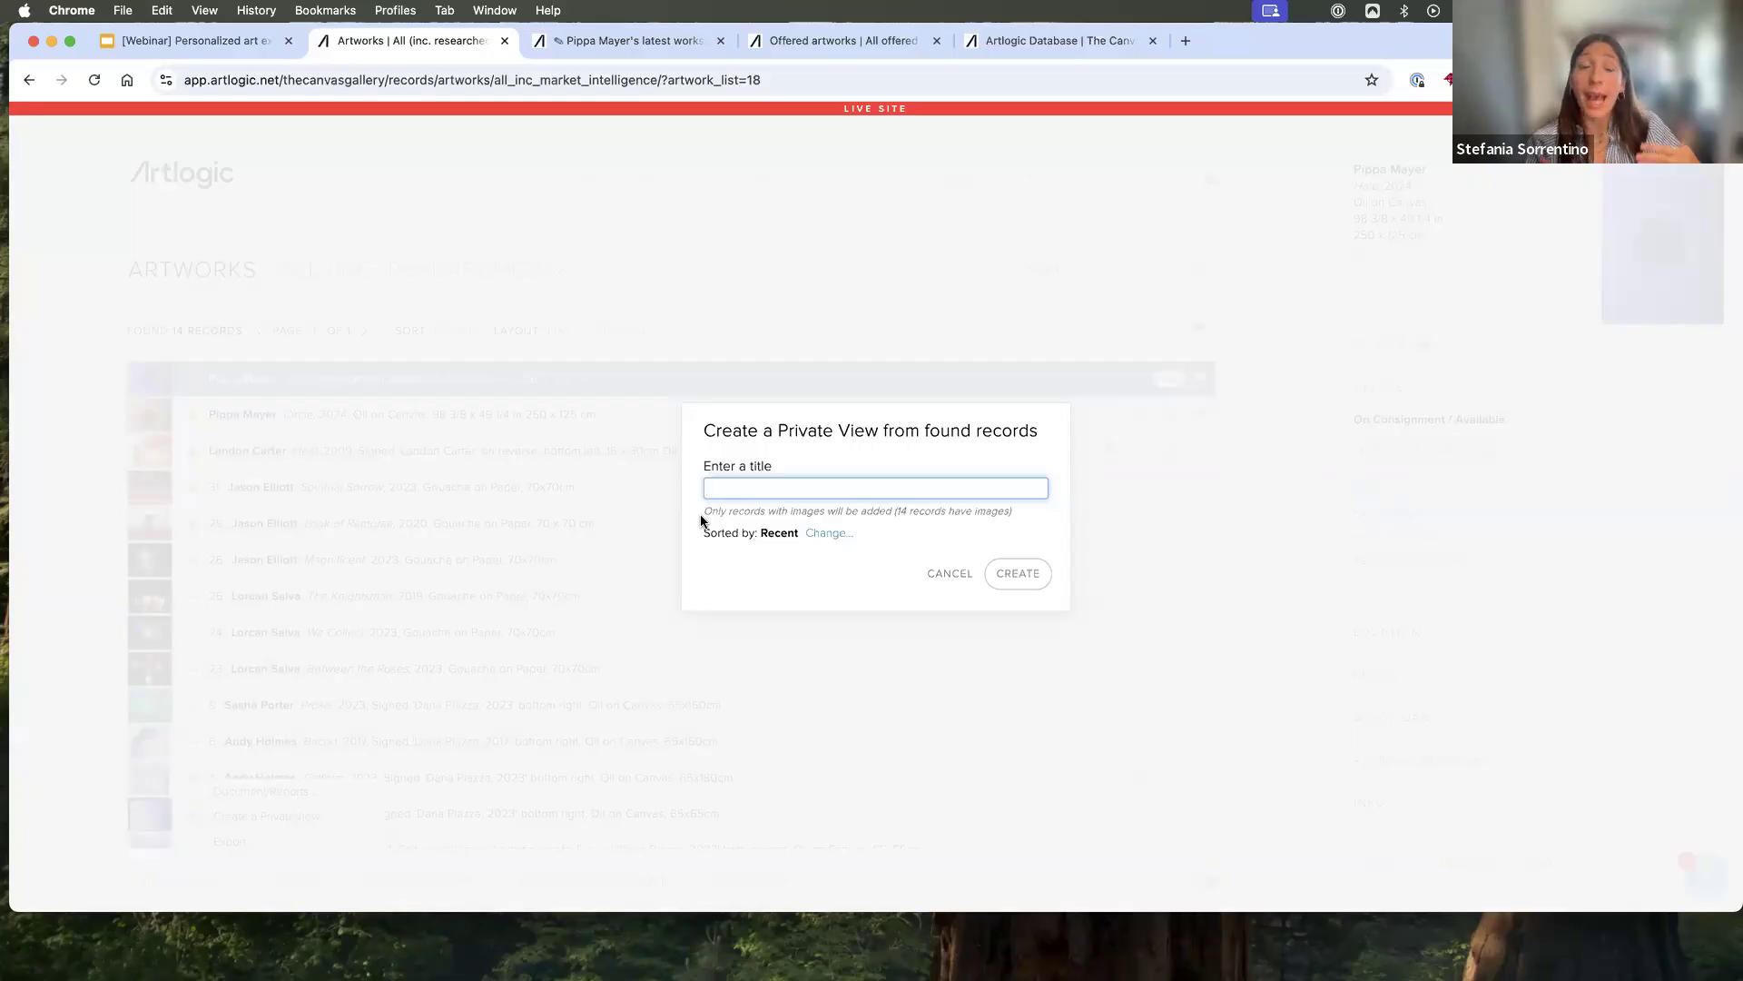
click(948, 574)
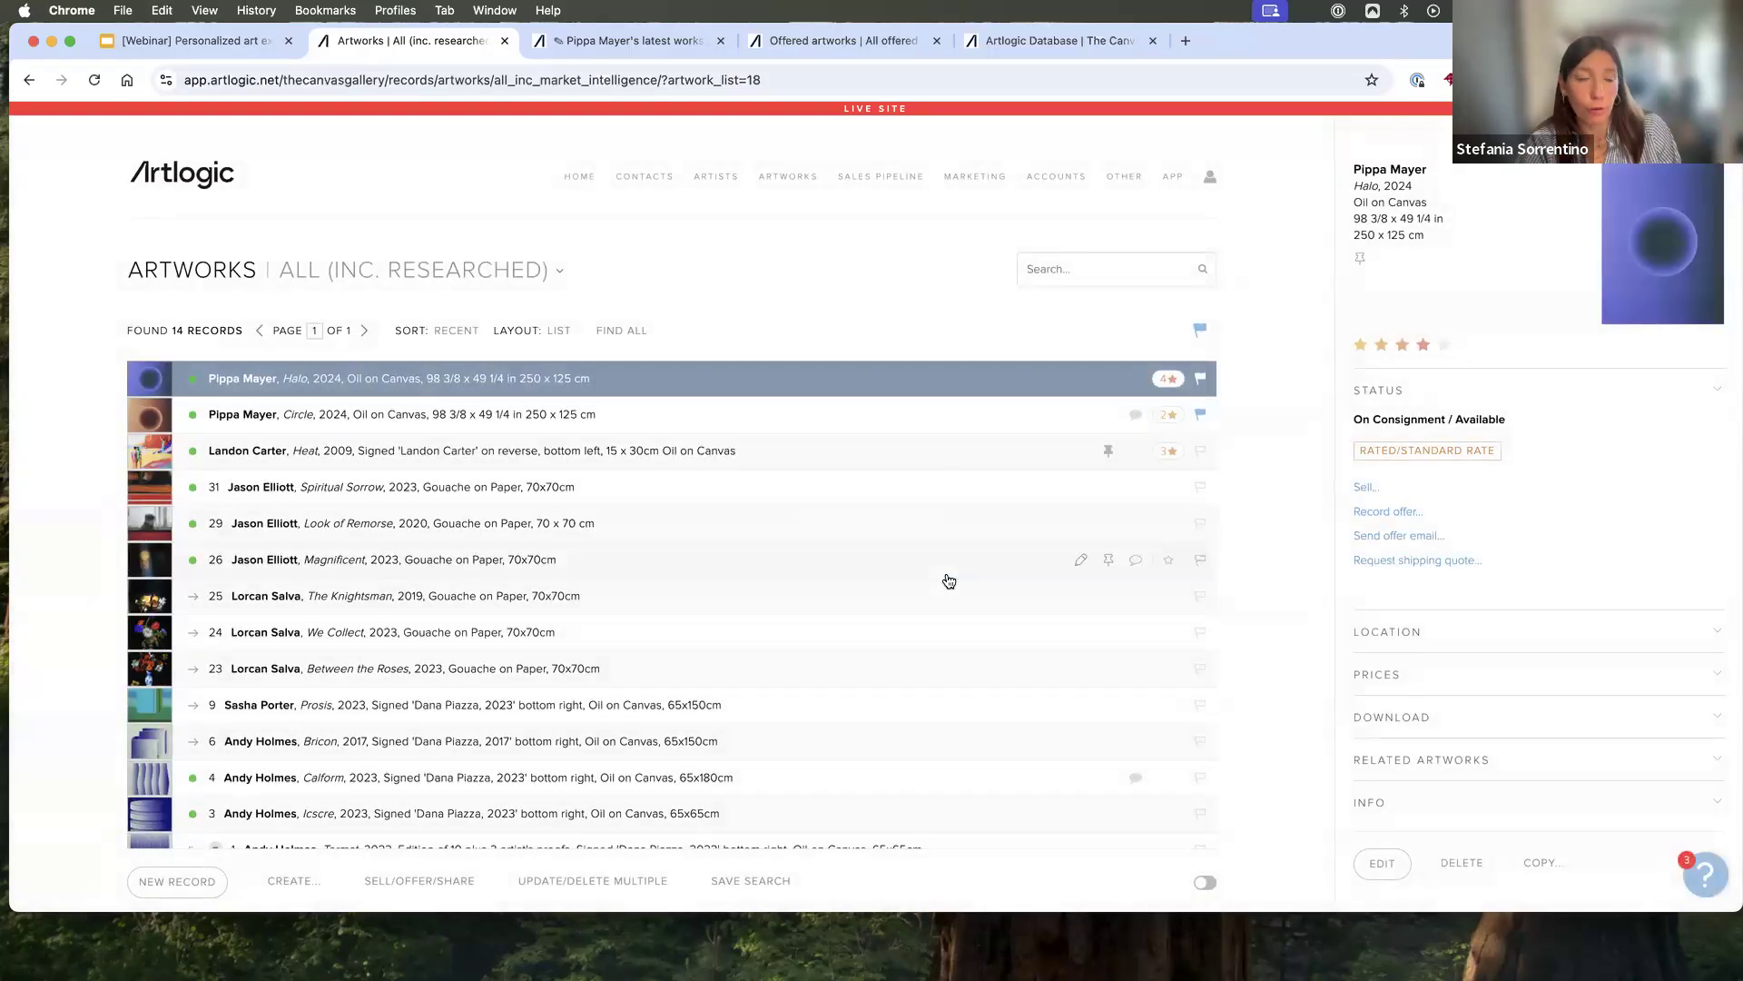
- Display the list of all Private Views, whatever their status
click(786, 177)
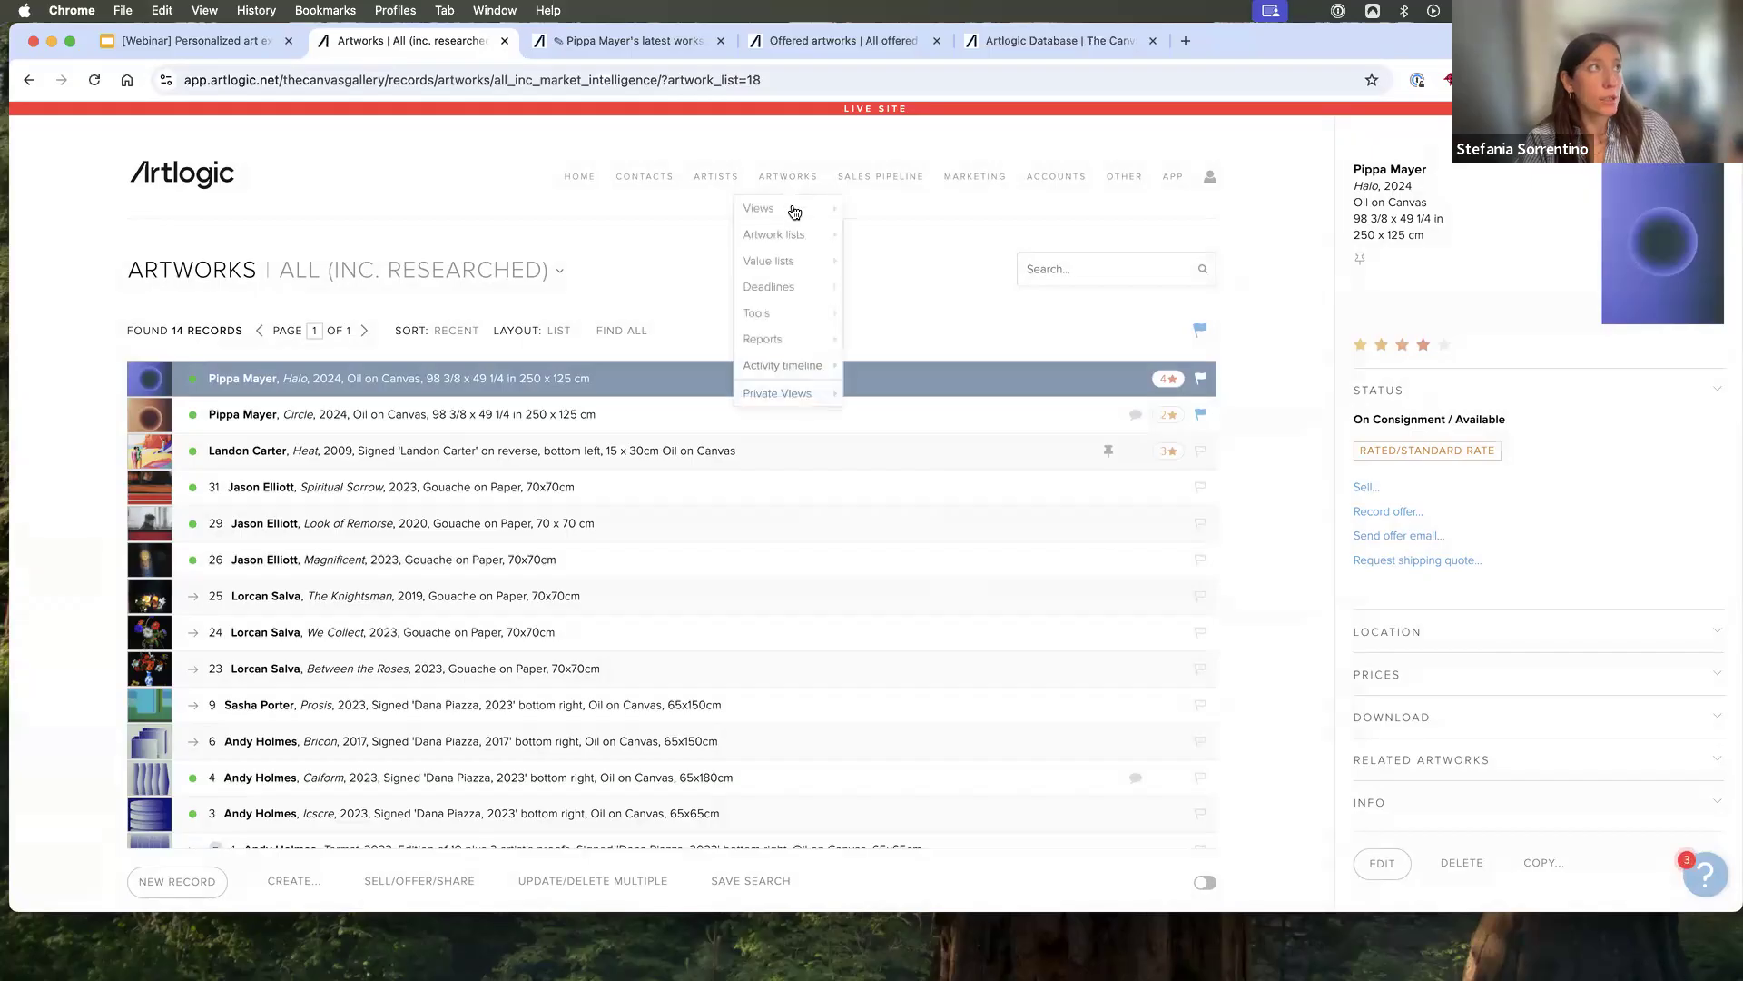
mouse_move(796, 214)
mouse_move(803, 395)
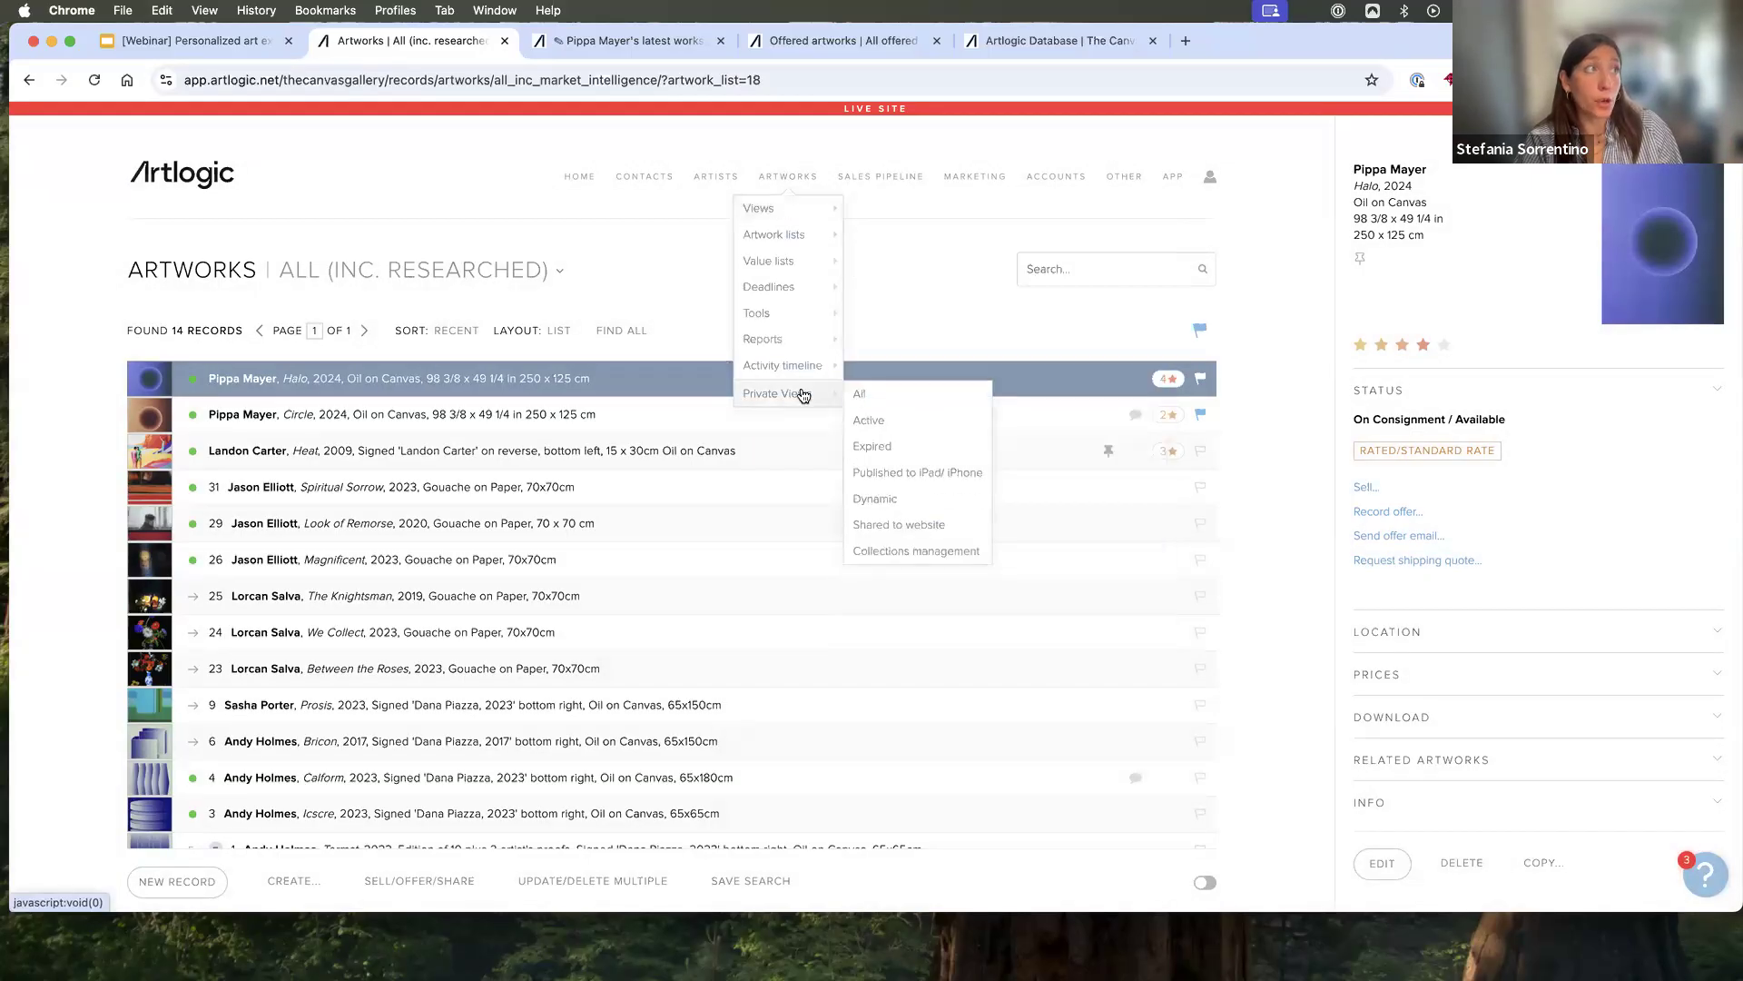
click(877, 396)
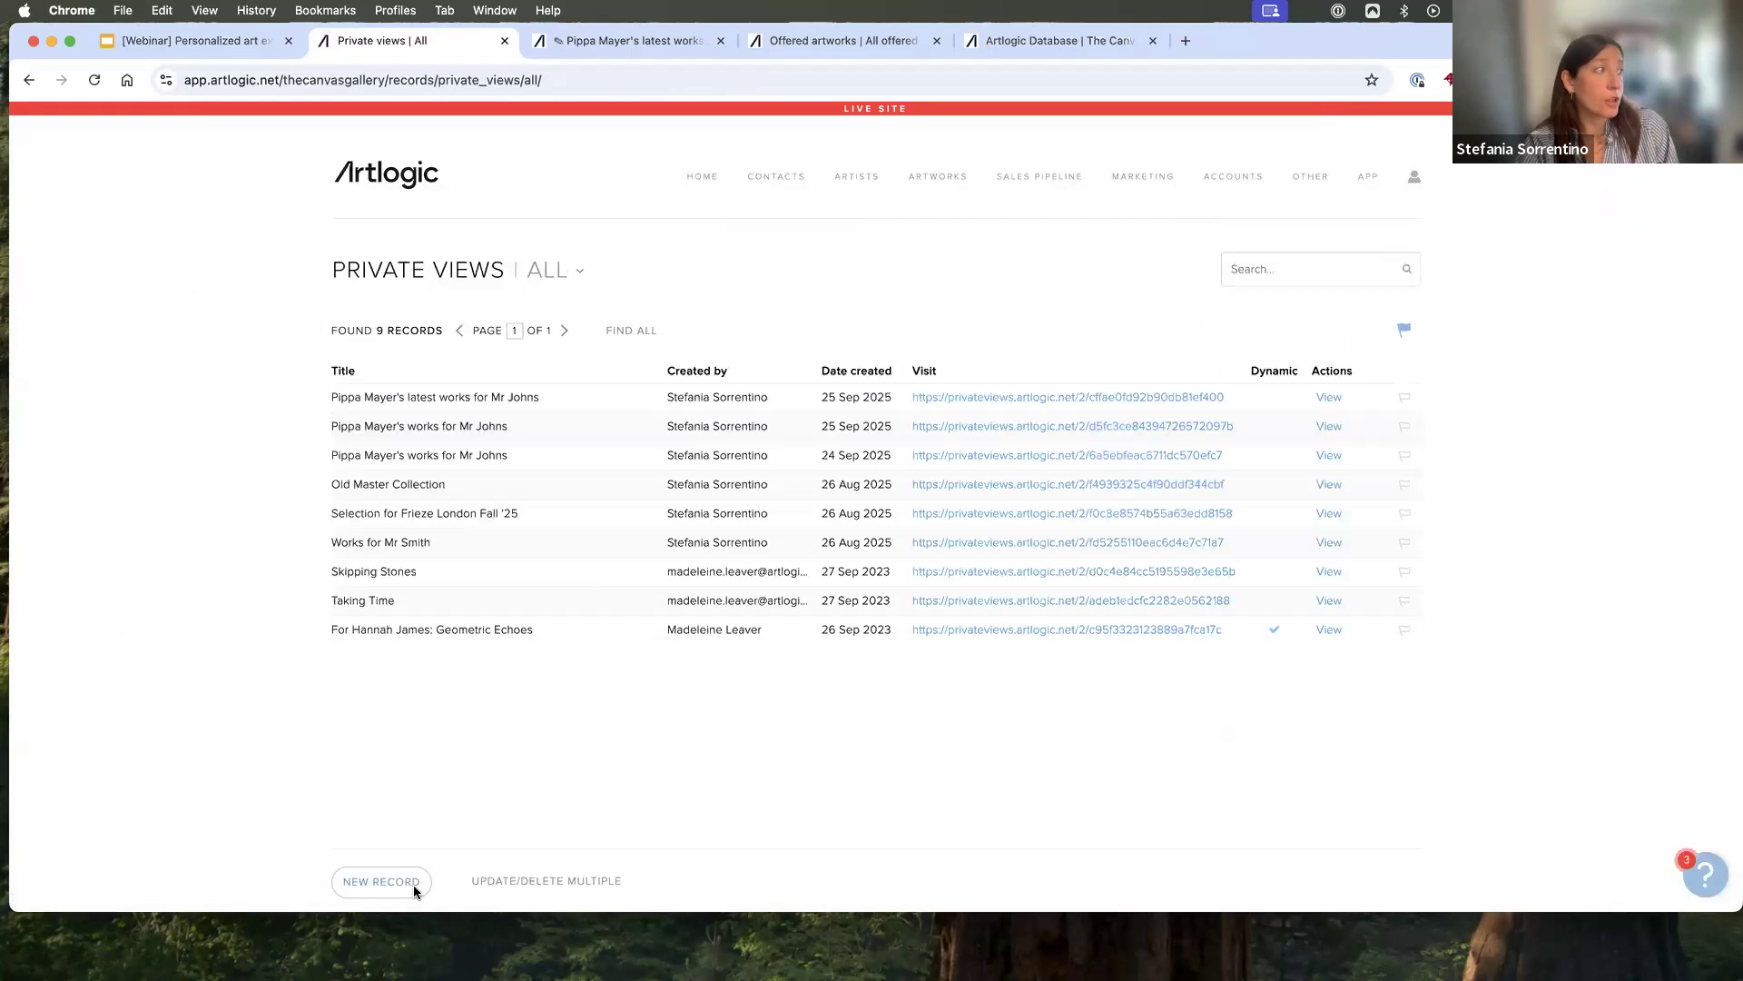
click(413, 885)
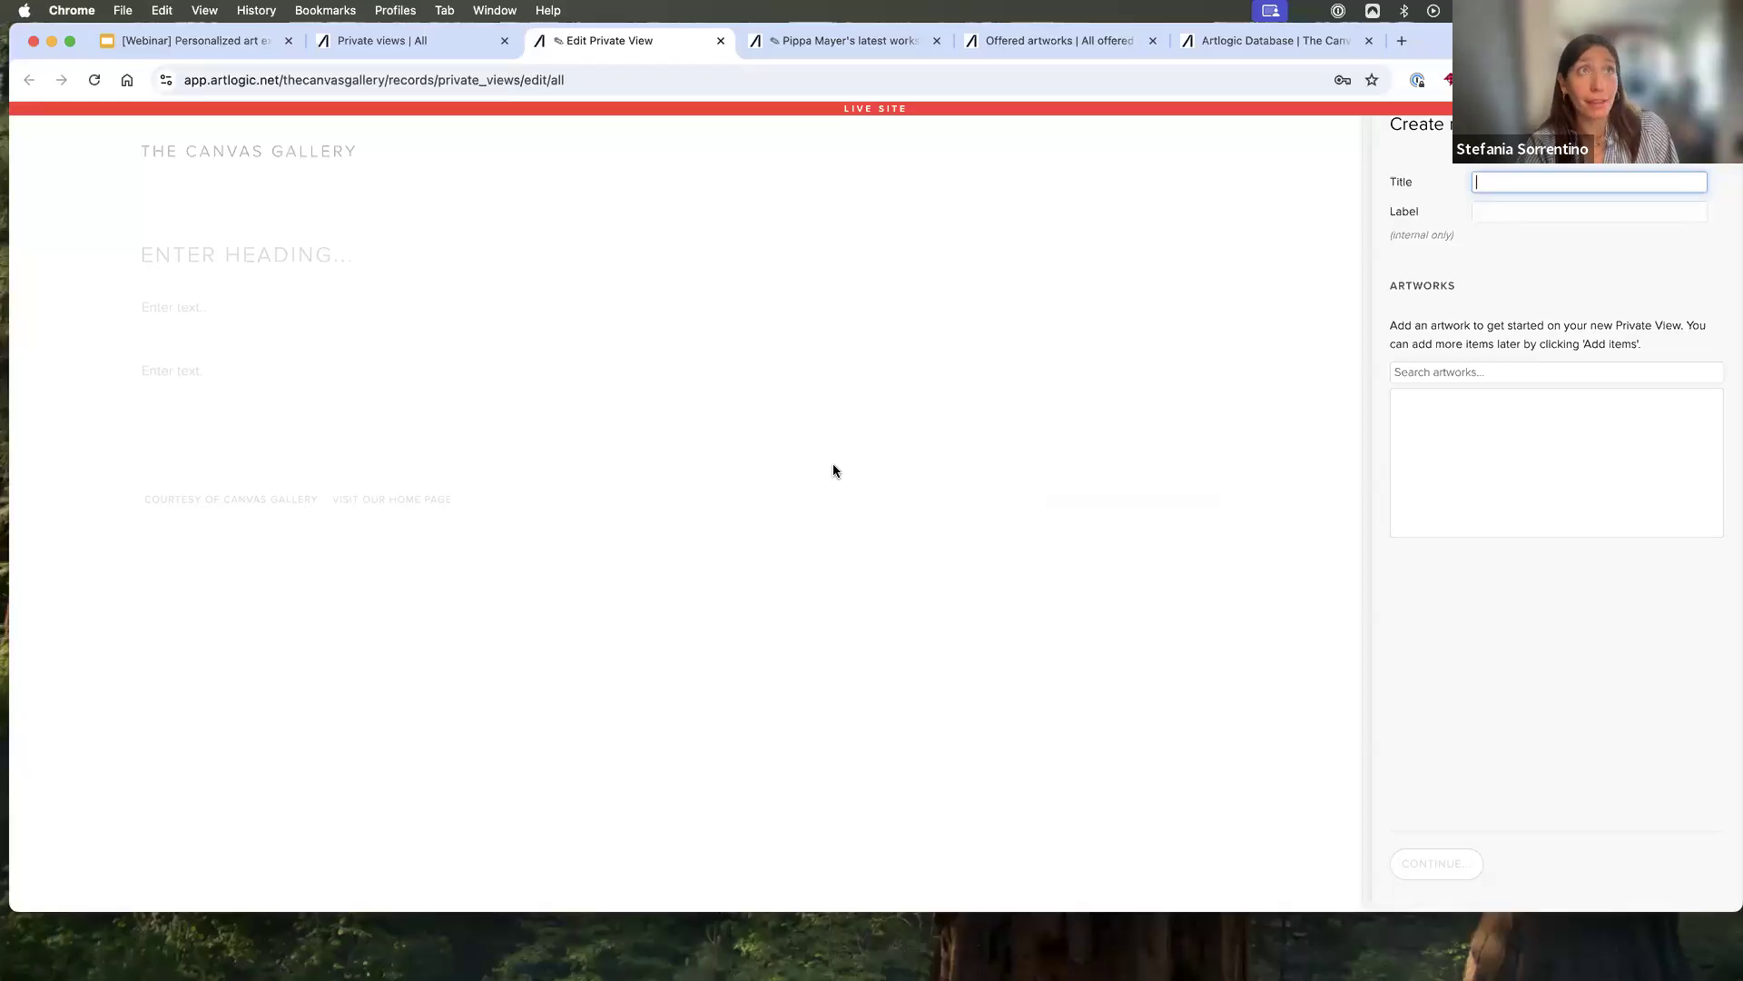
click(1440, 372)
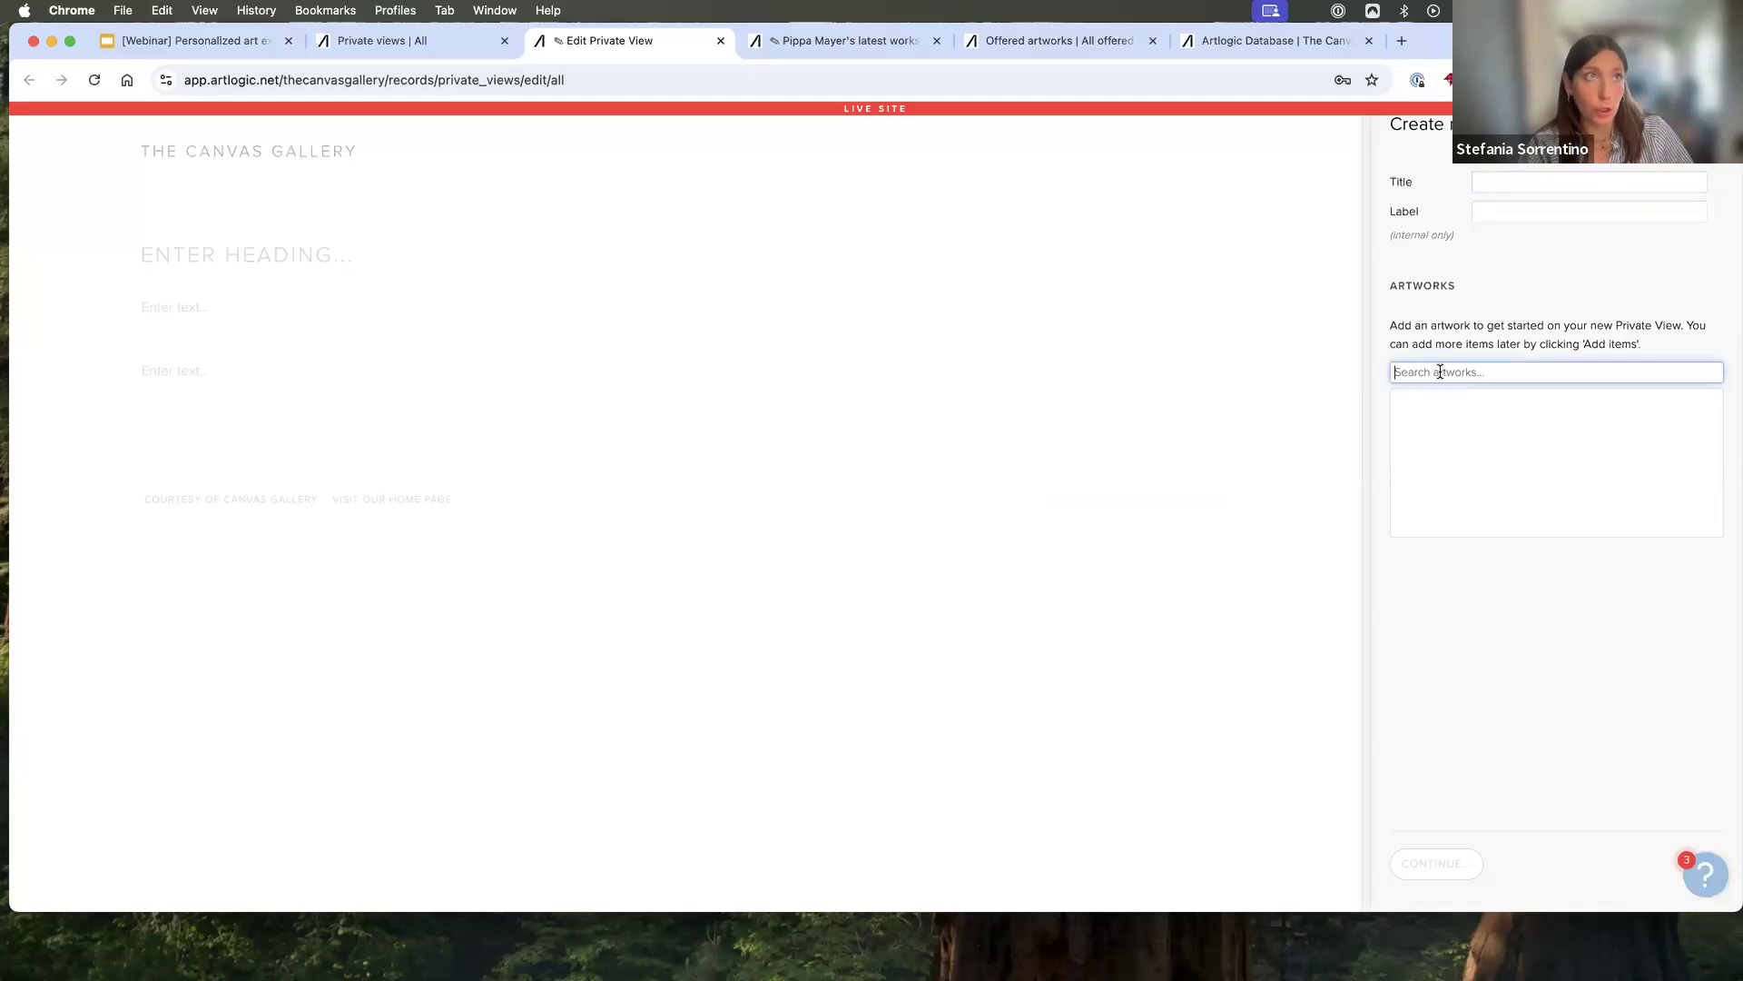
click(721, 40)
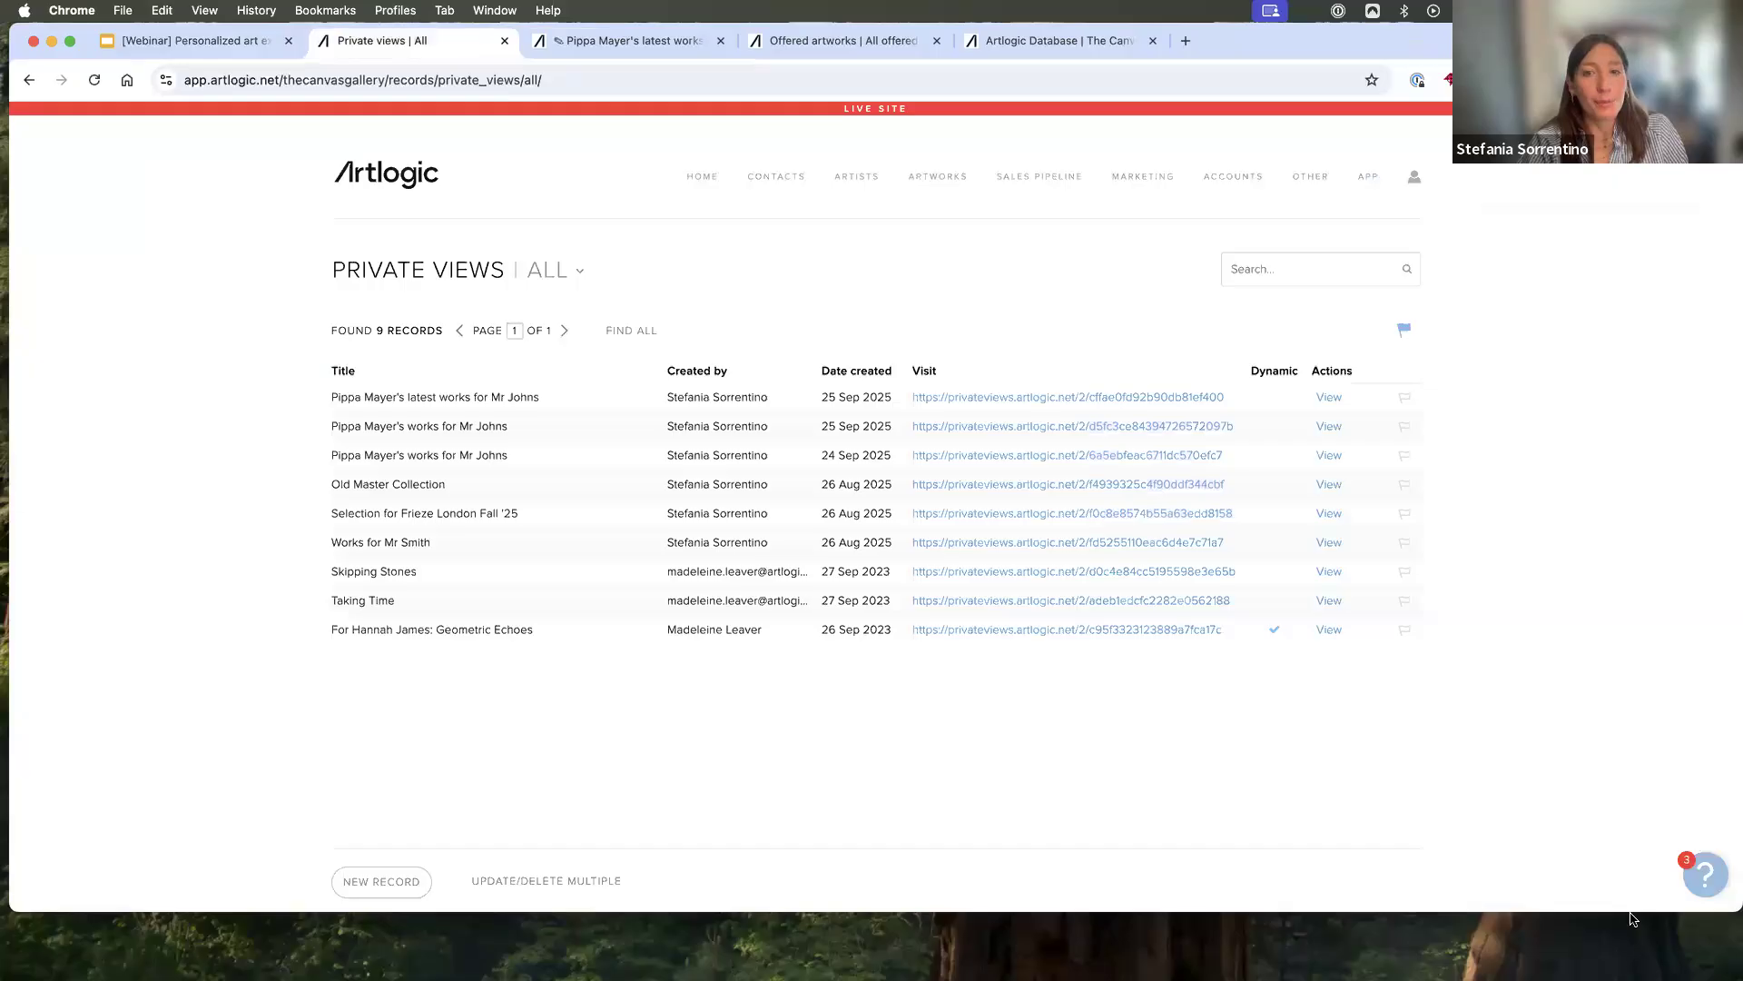
- Open the dynamic Private View "Geometric Echoes" for editing
click(1633, 919)
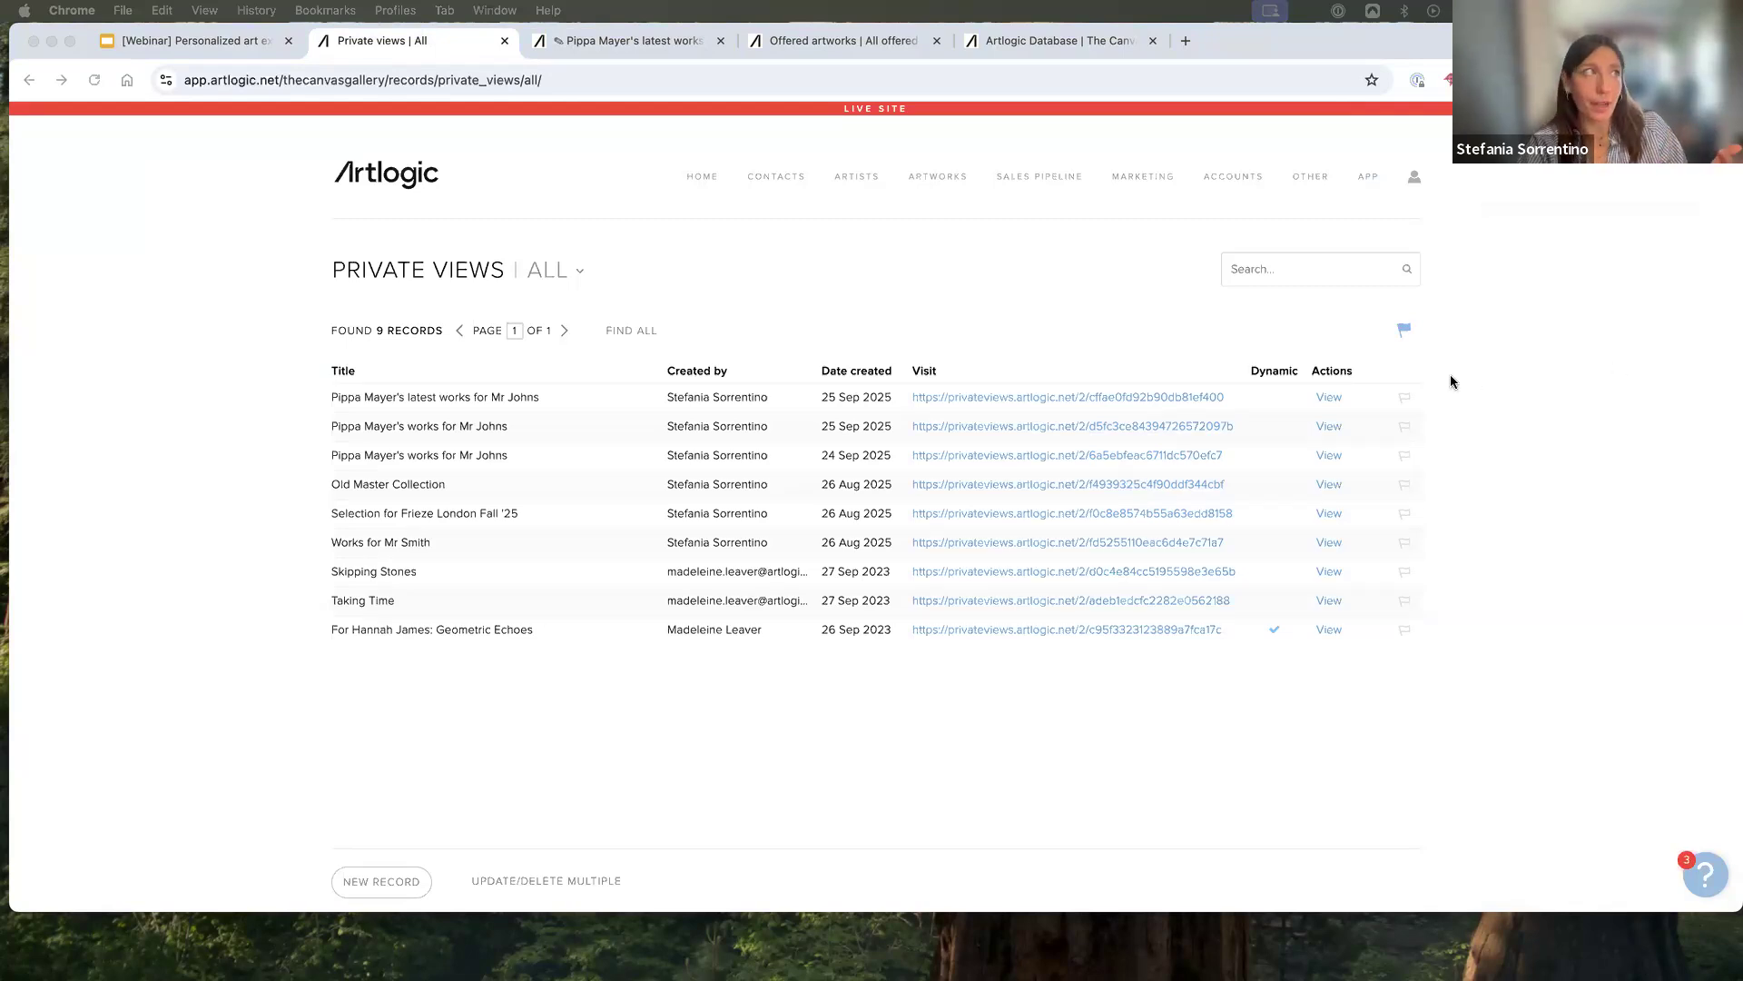
click(1379, 632)
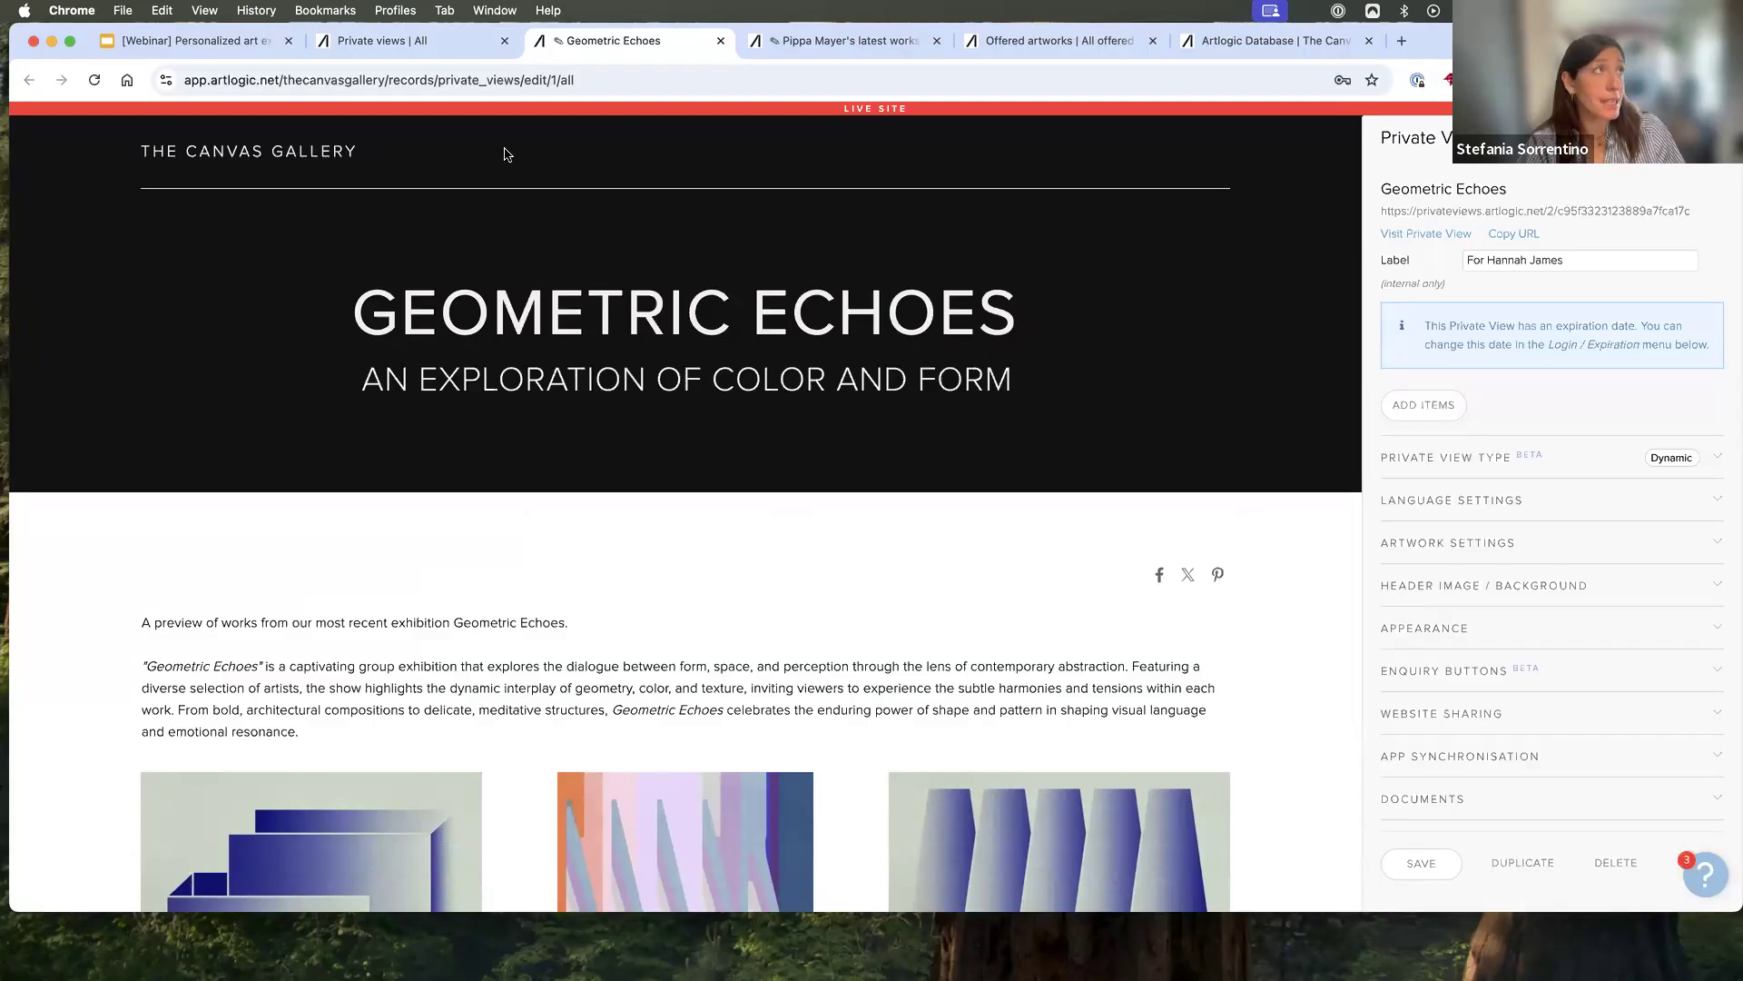
- Open the Private Views section of the core preferences and select the default gallery name displayed in the header
click(1271, 43)
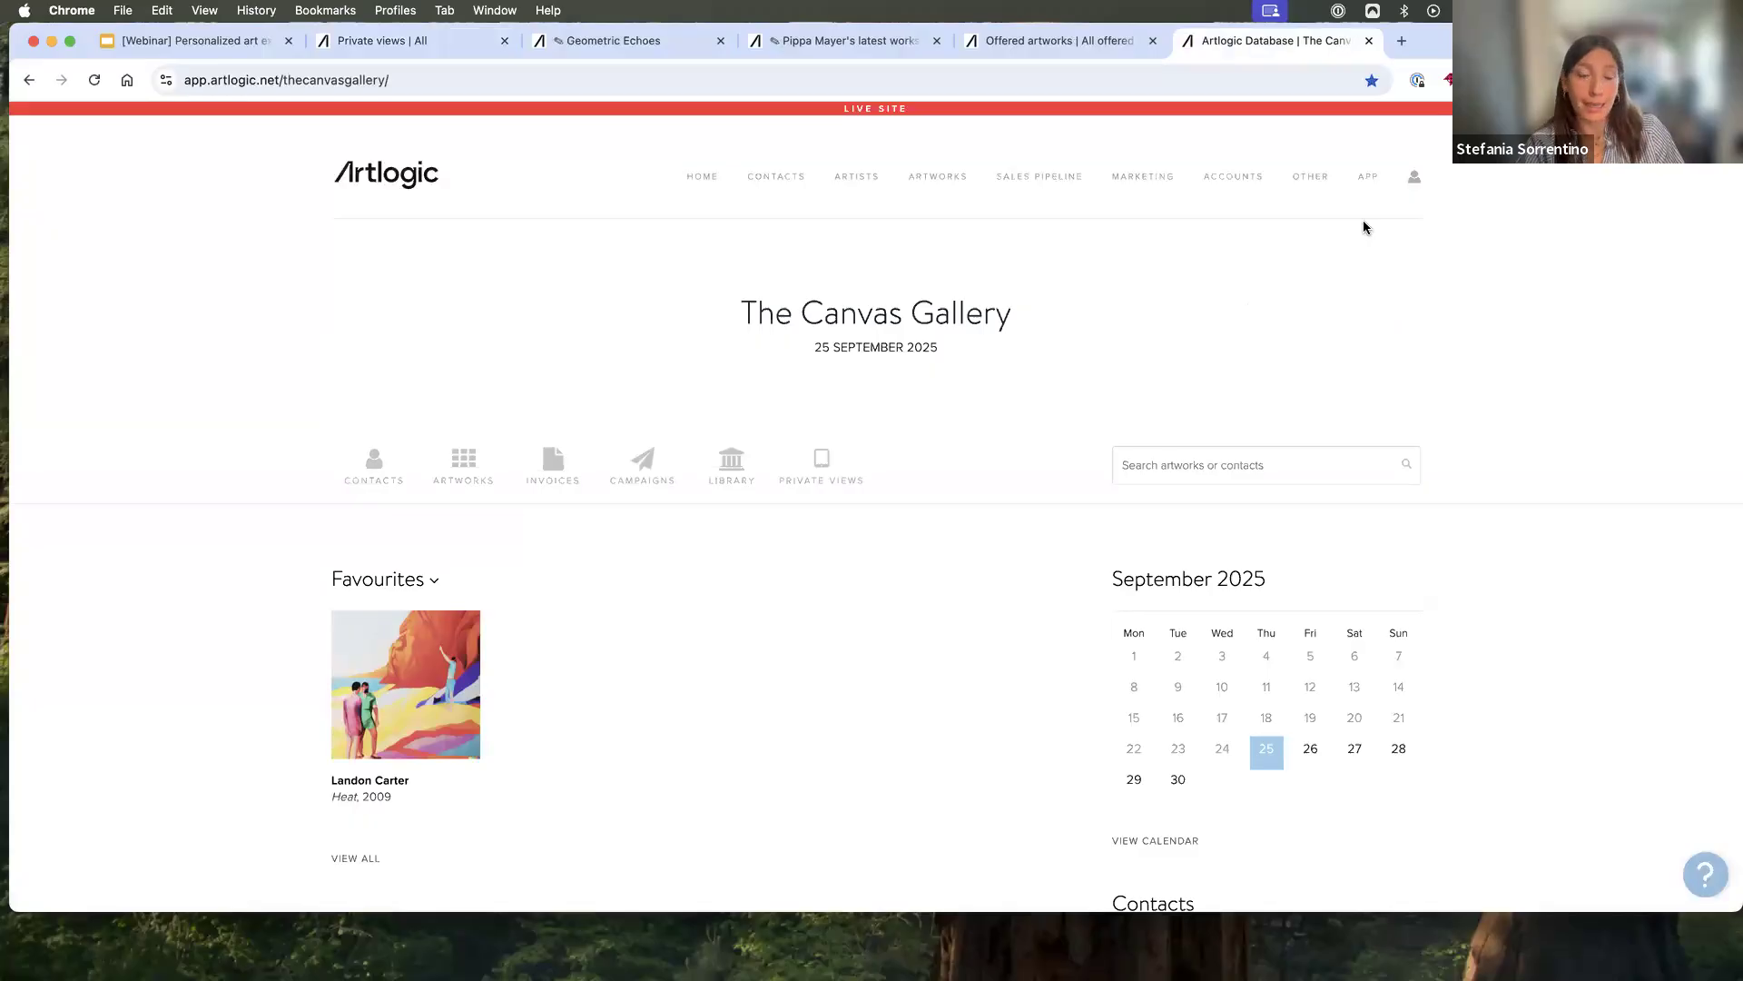
click(1316, 179)
mouse_move(1313, 210)
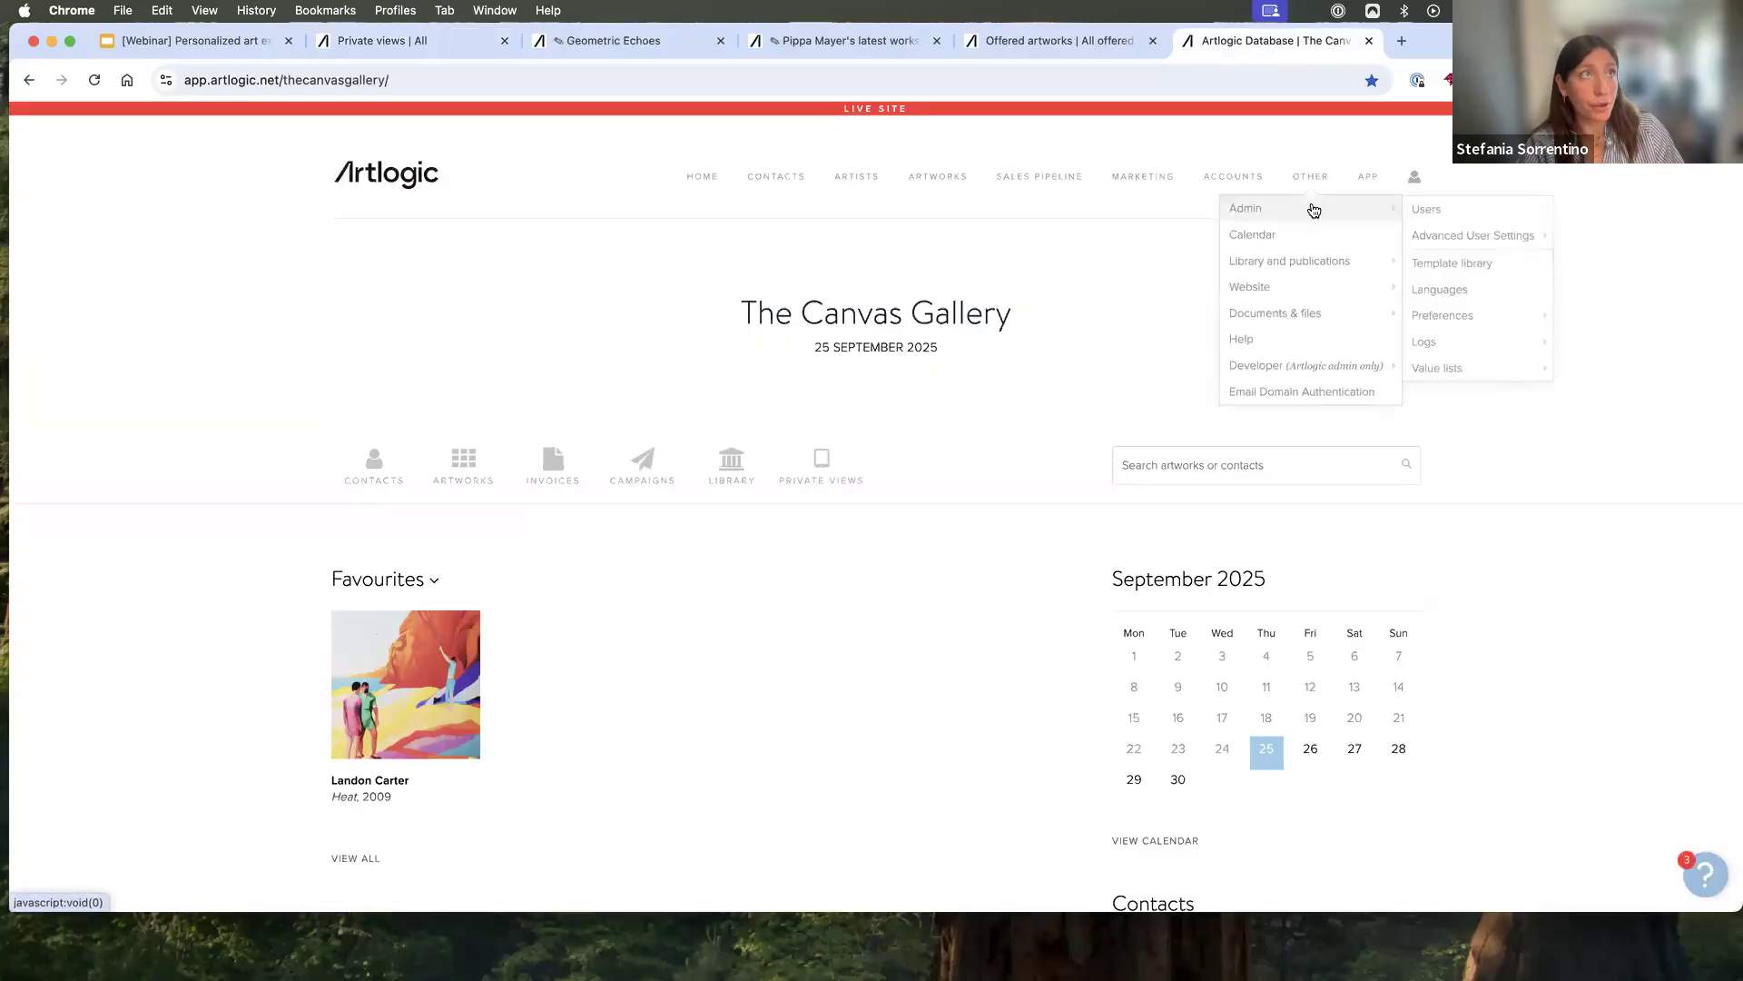
mouse_move(1462, 320)
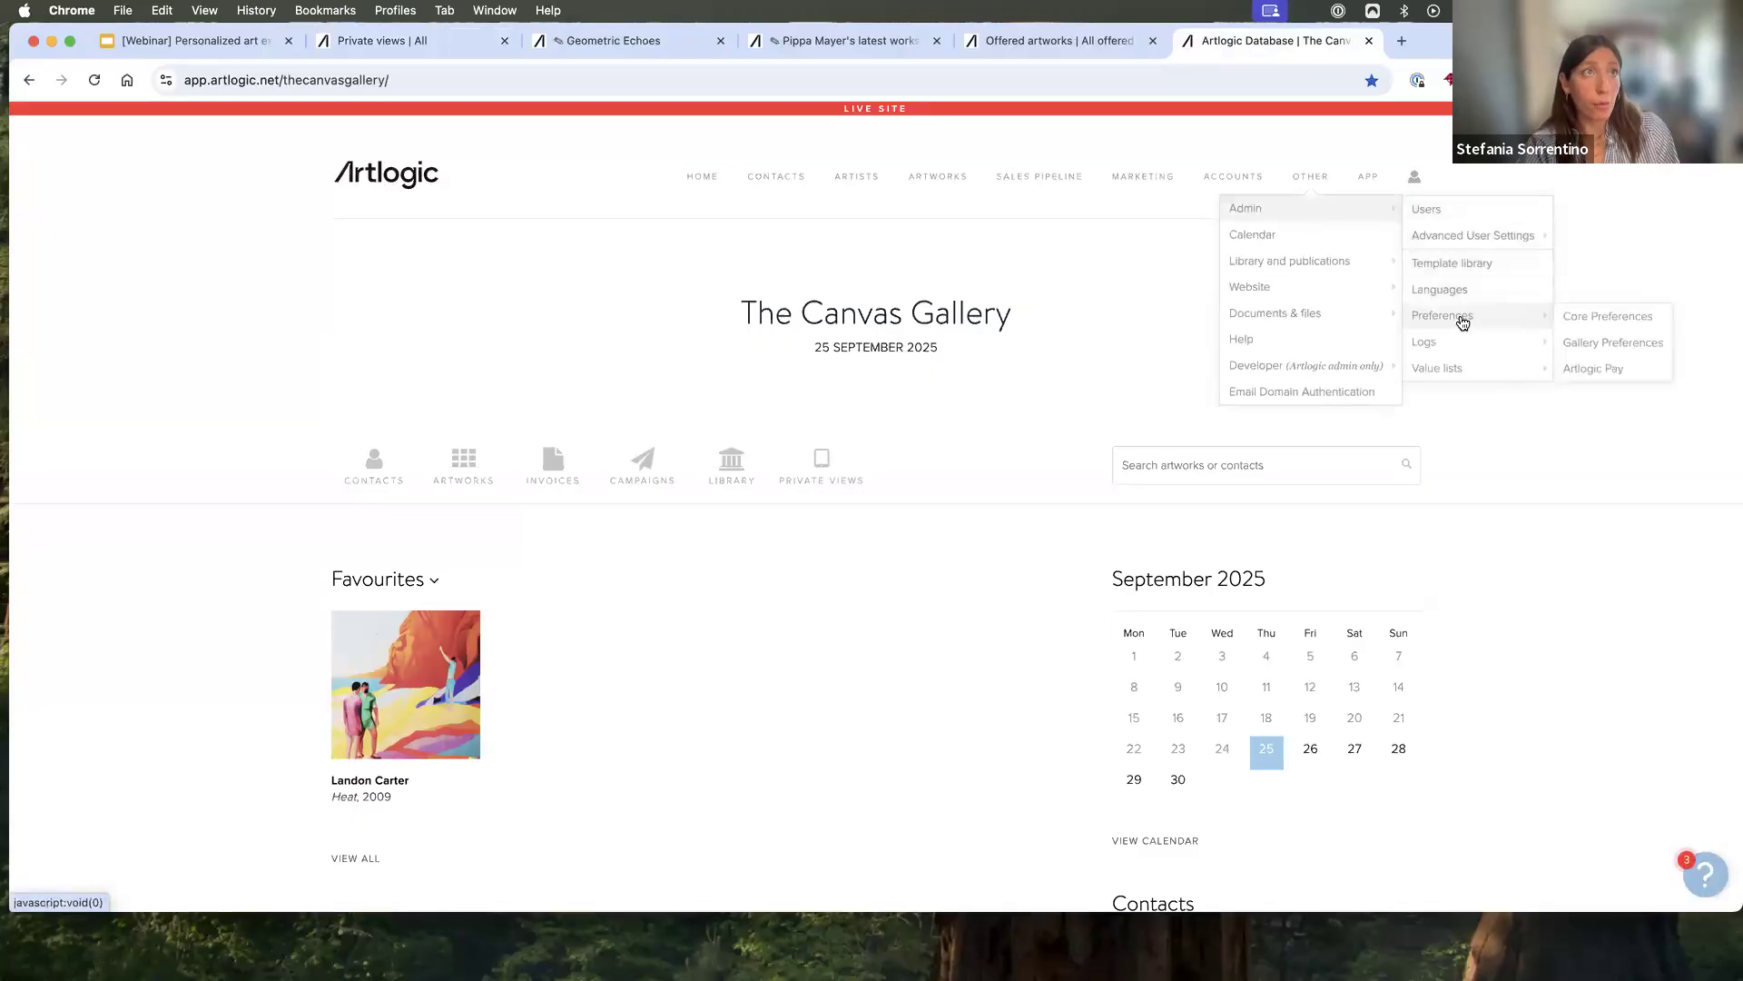
click(1579, 320)
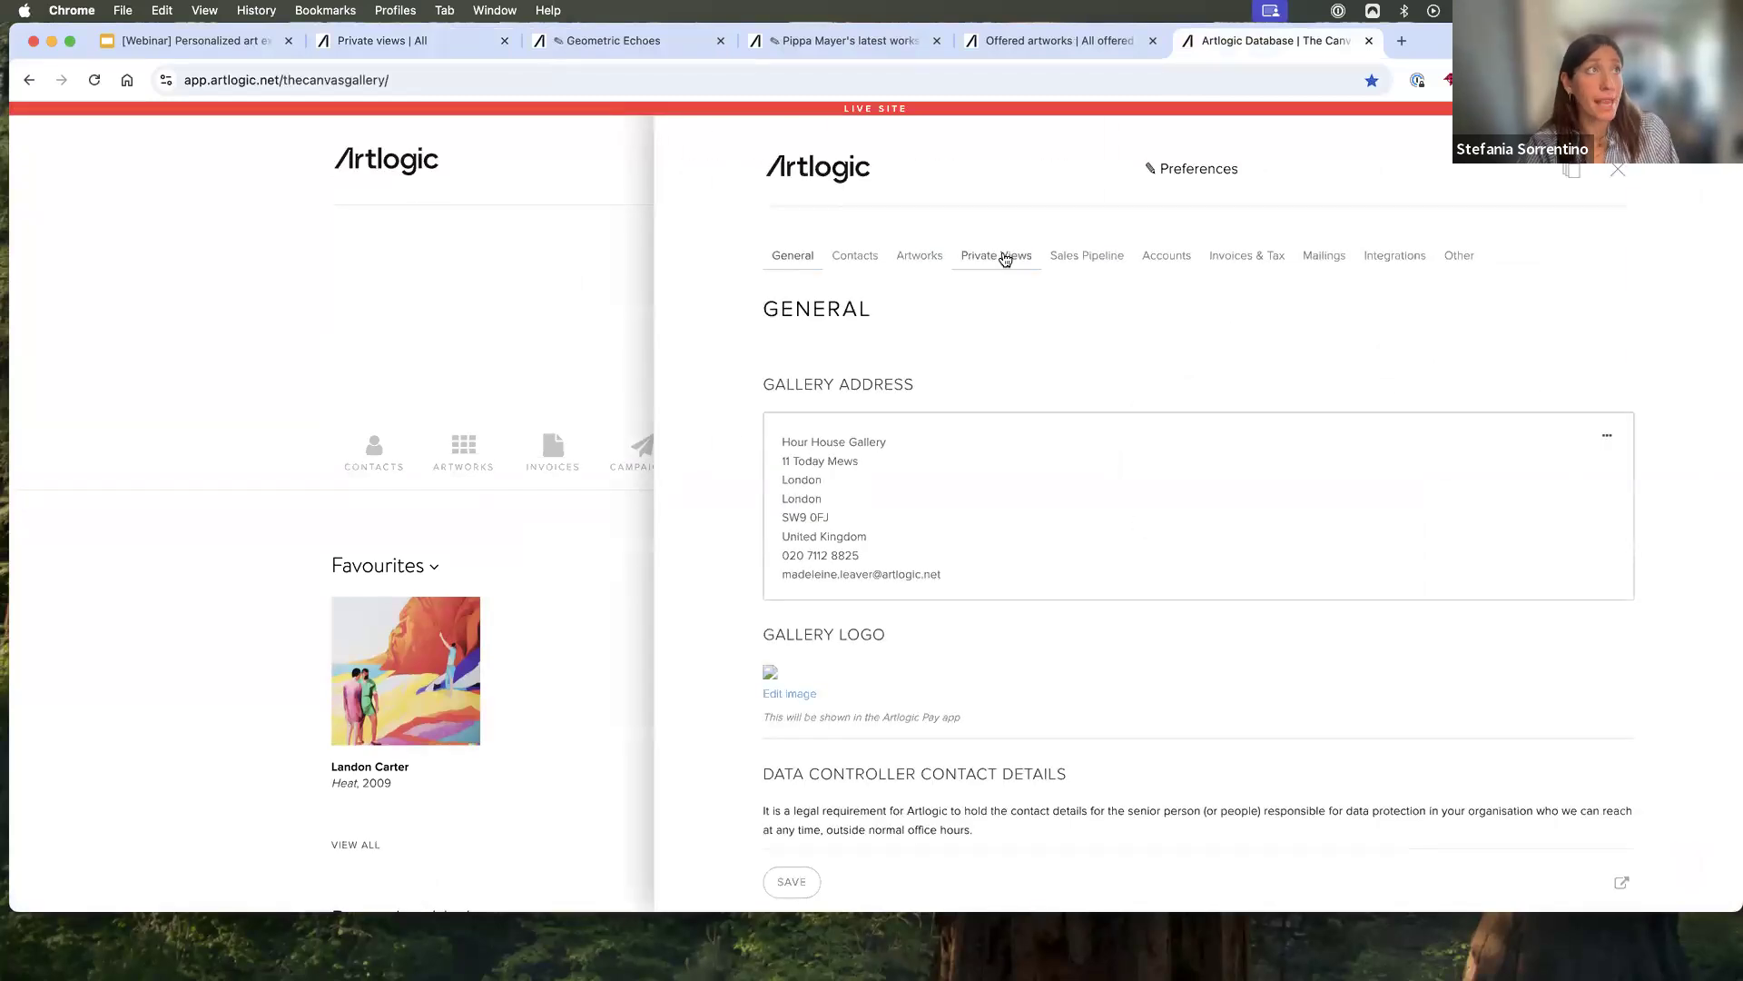
click(1005, 258)
click(1113, 439)
key(super+a)
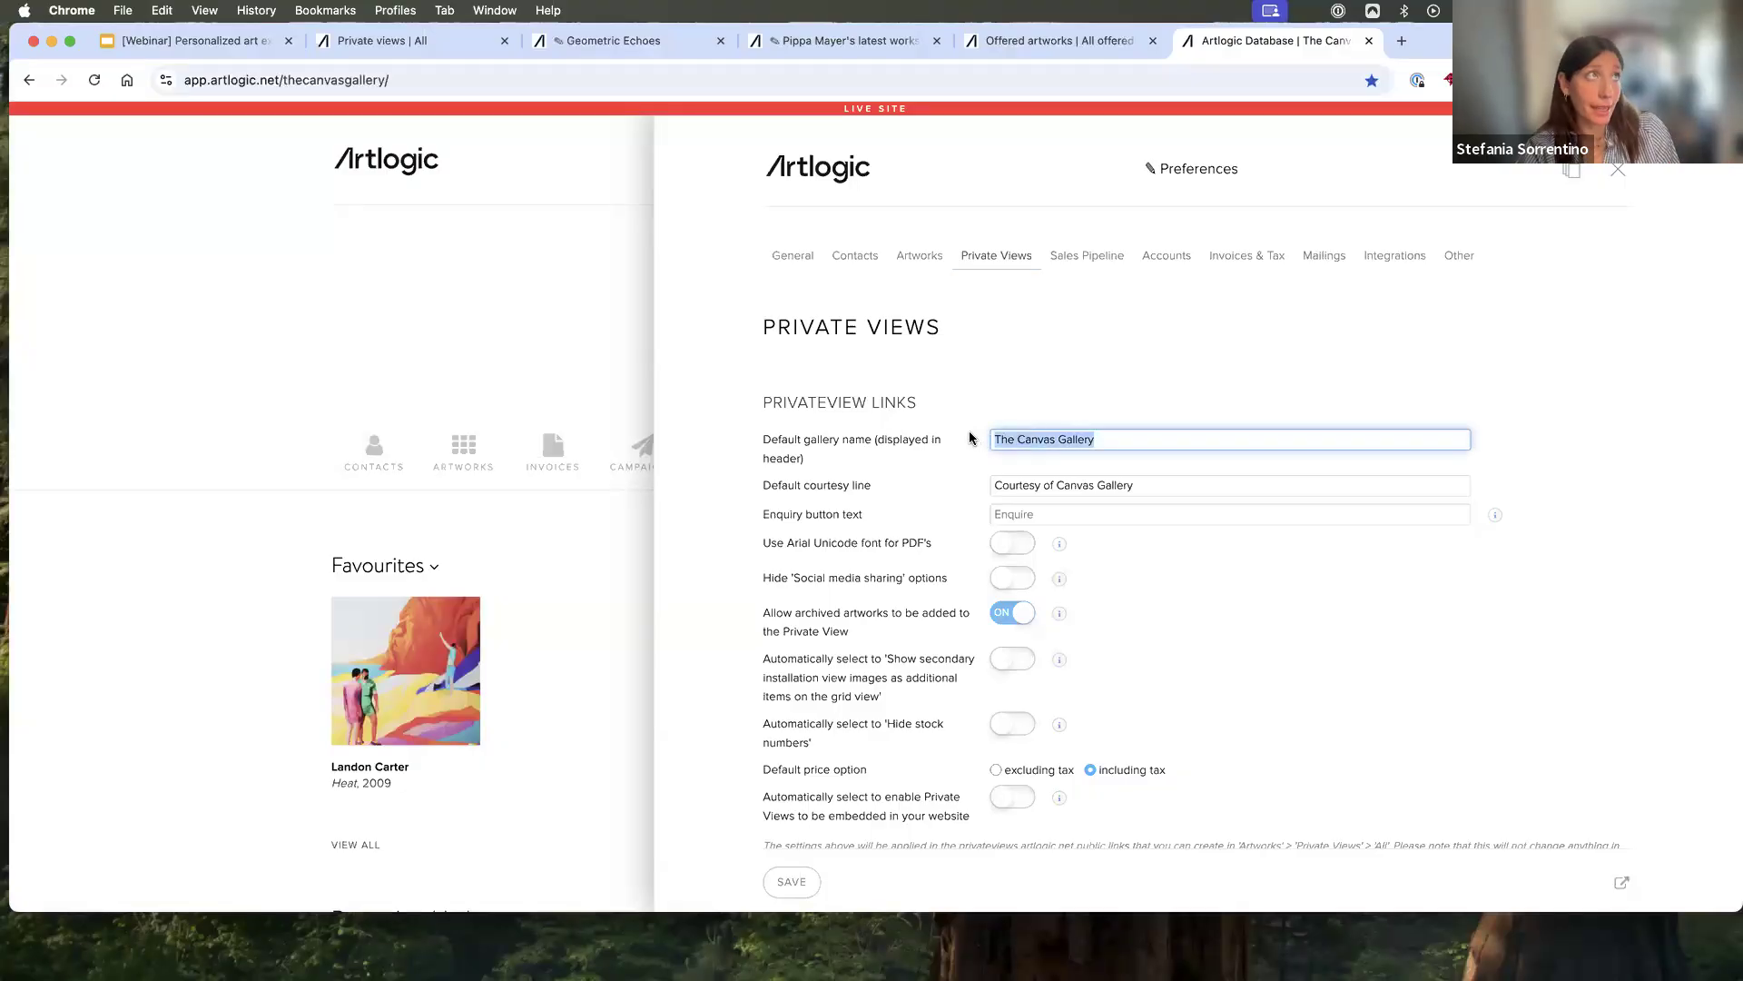
- Close the editor of the static Private View and return to the "Geometric Echoes" editor
click(840, 40)
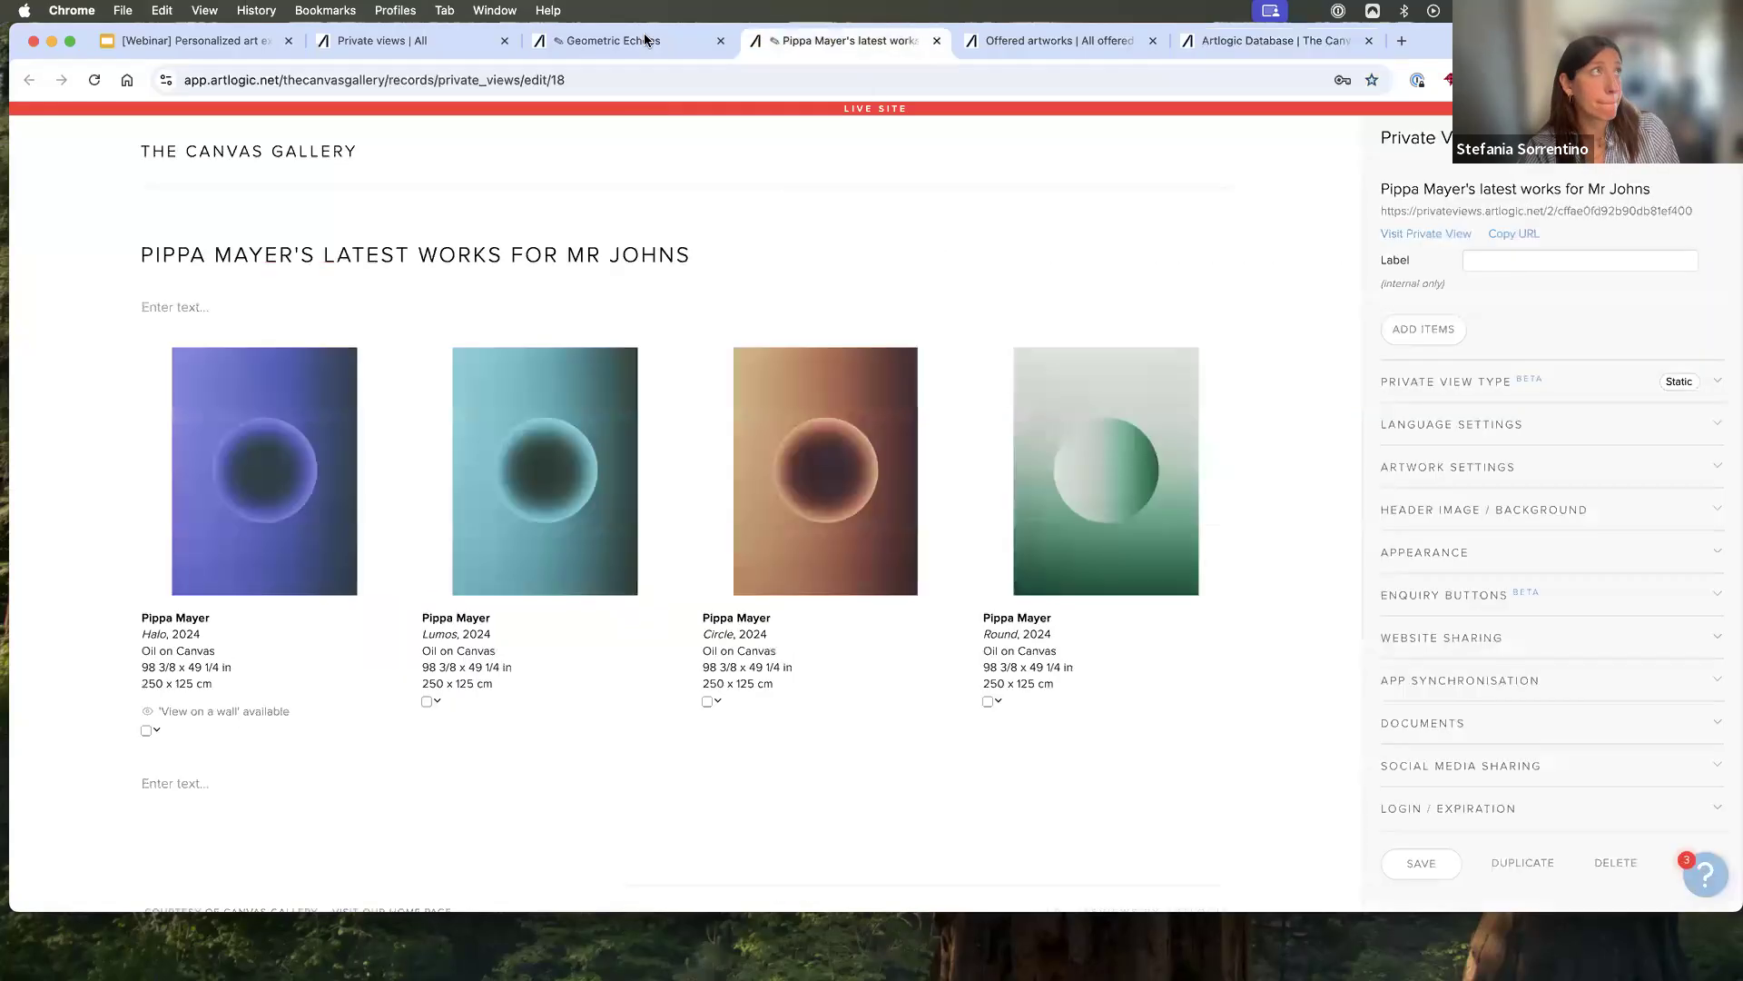
click(644, 40)
click(937, 39)
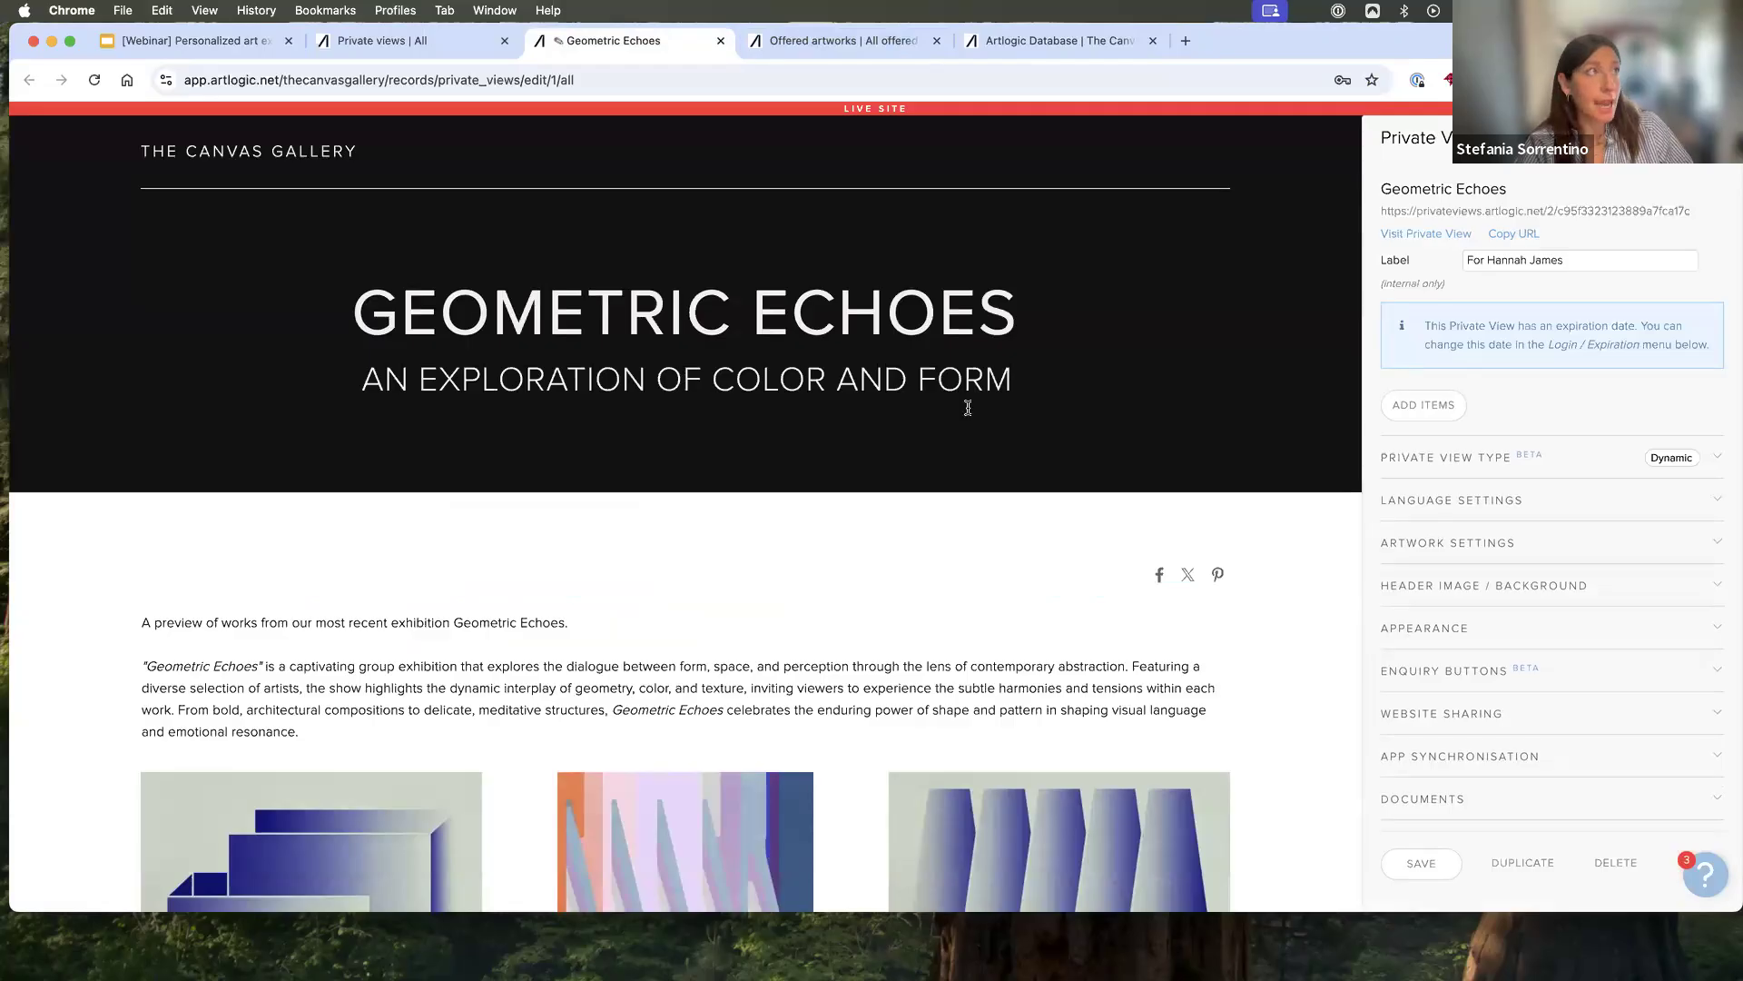
- Select the heading text "Geometric Echoes" in the header to show its formatting options, leaving the text as it is
click(900, 315)
drag(1017, 316, 547, 323)
click(552, 357)
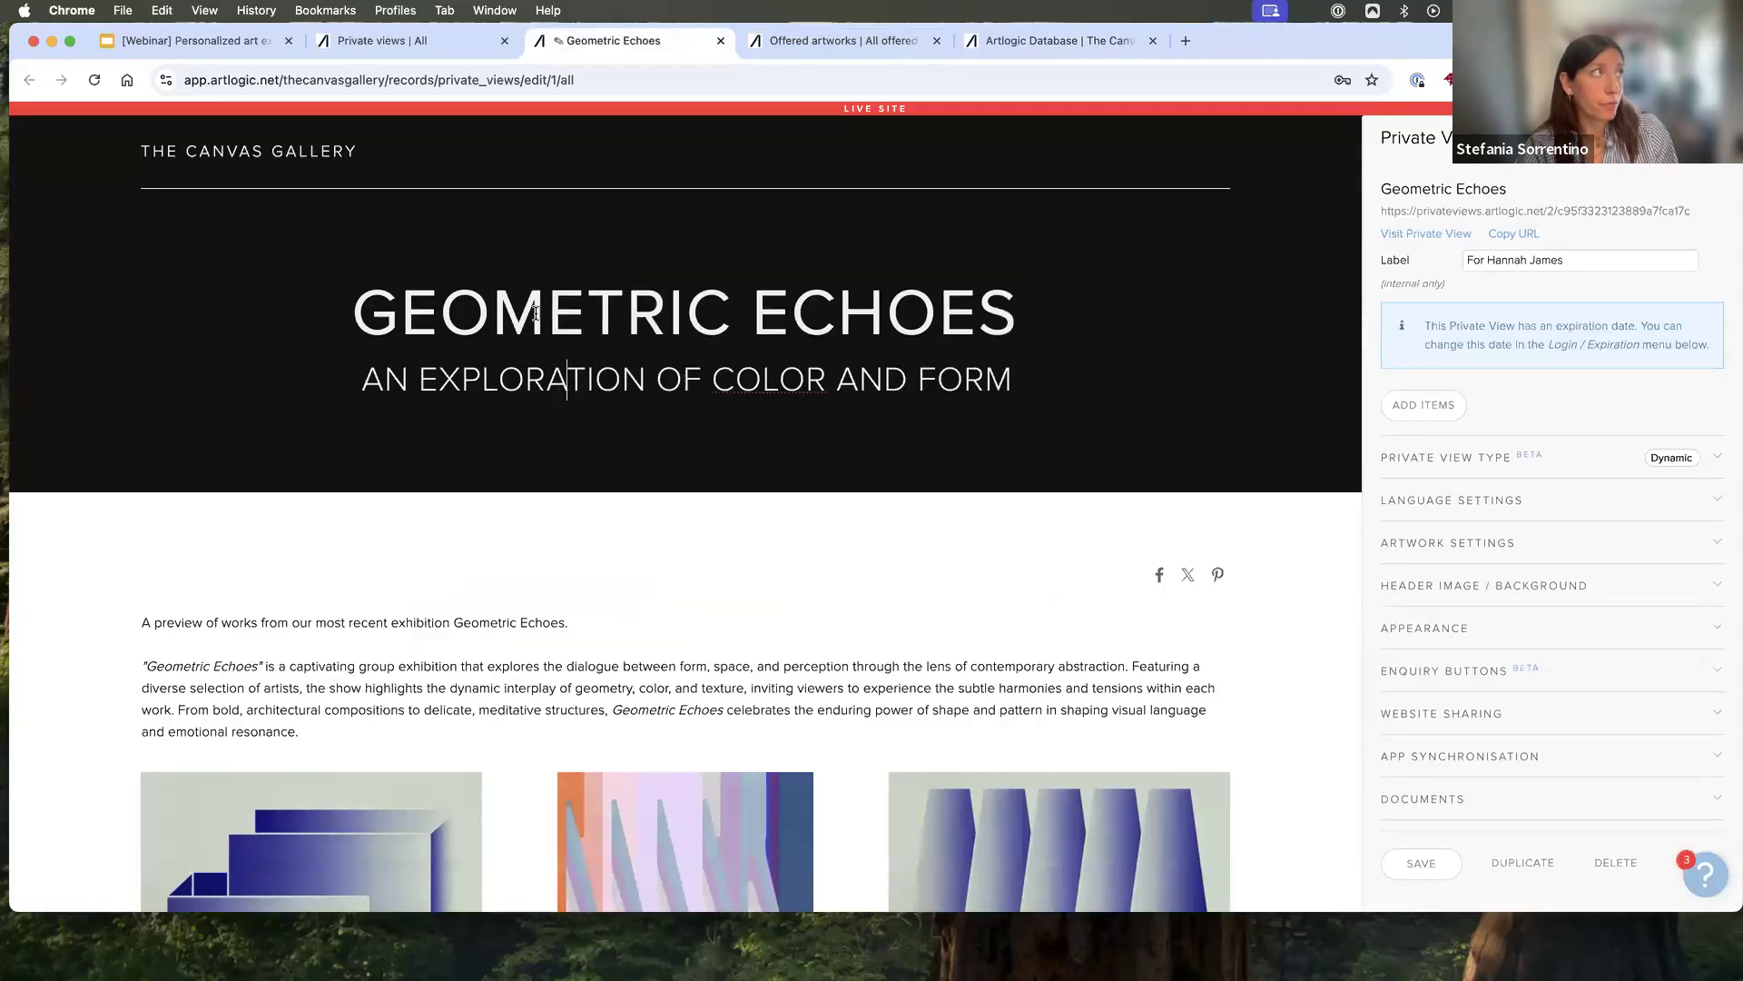
drag(340, 315, 937, 318)
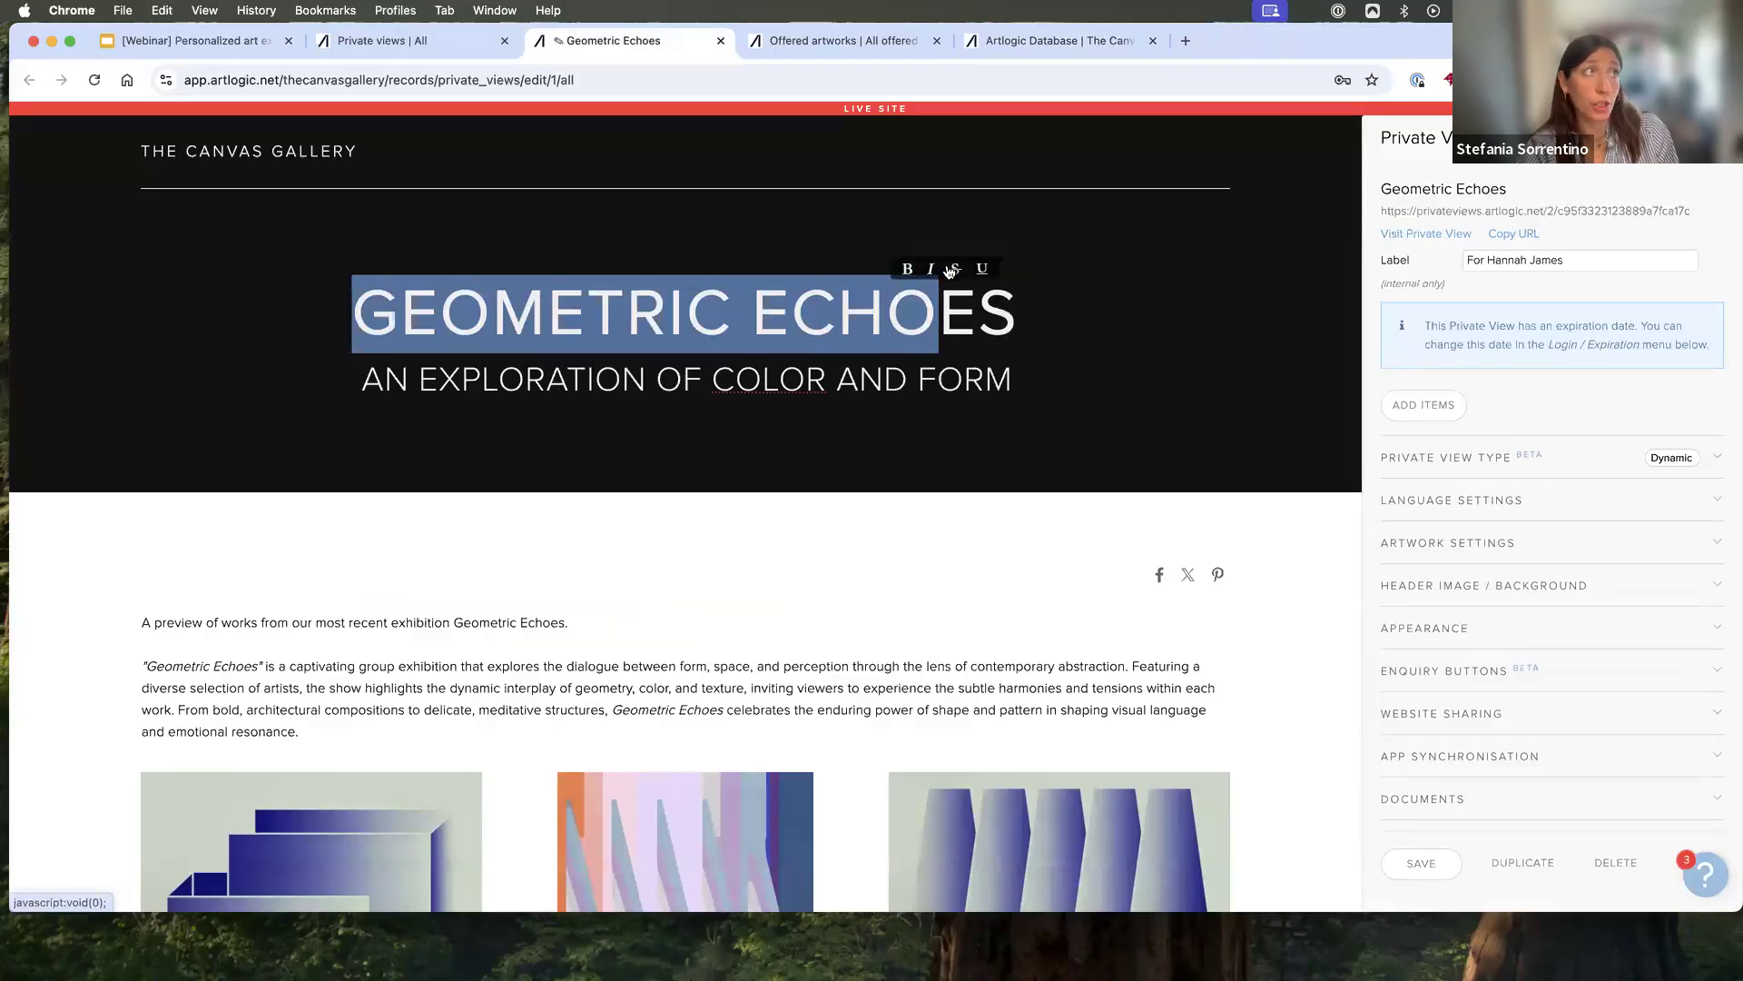
click(1068, 302)
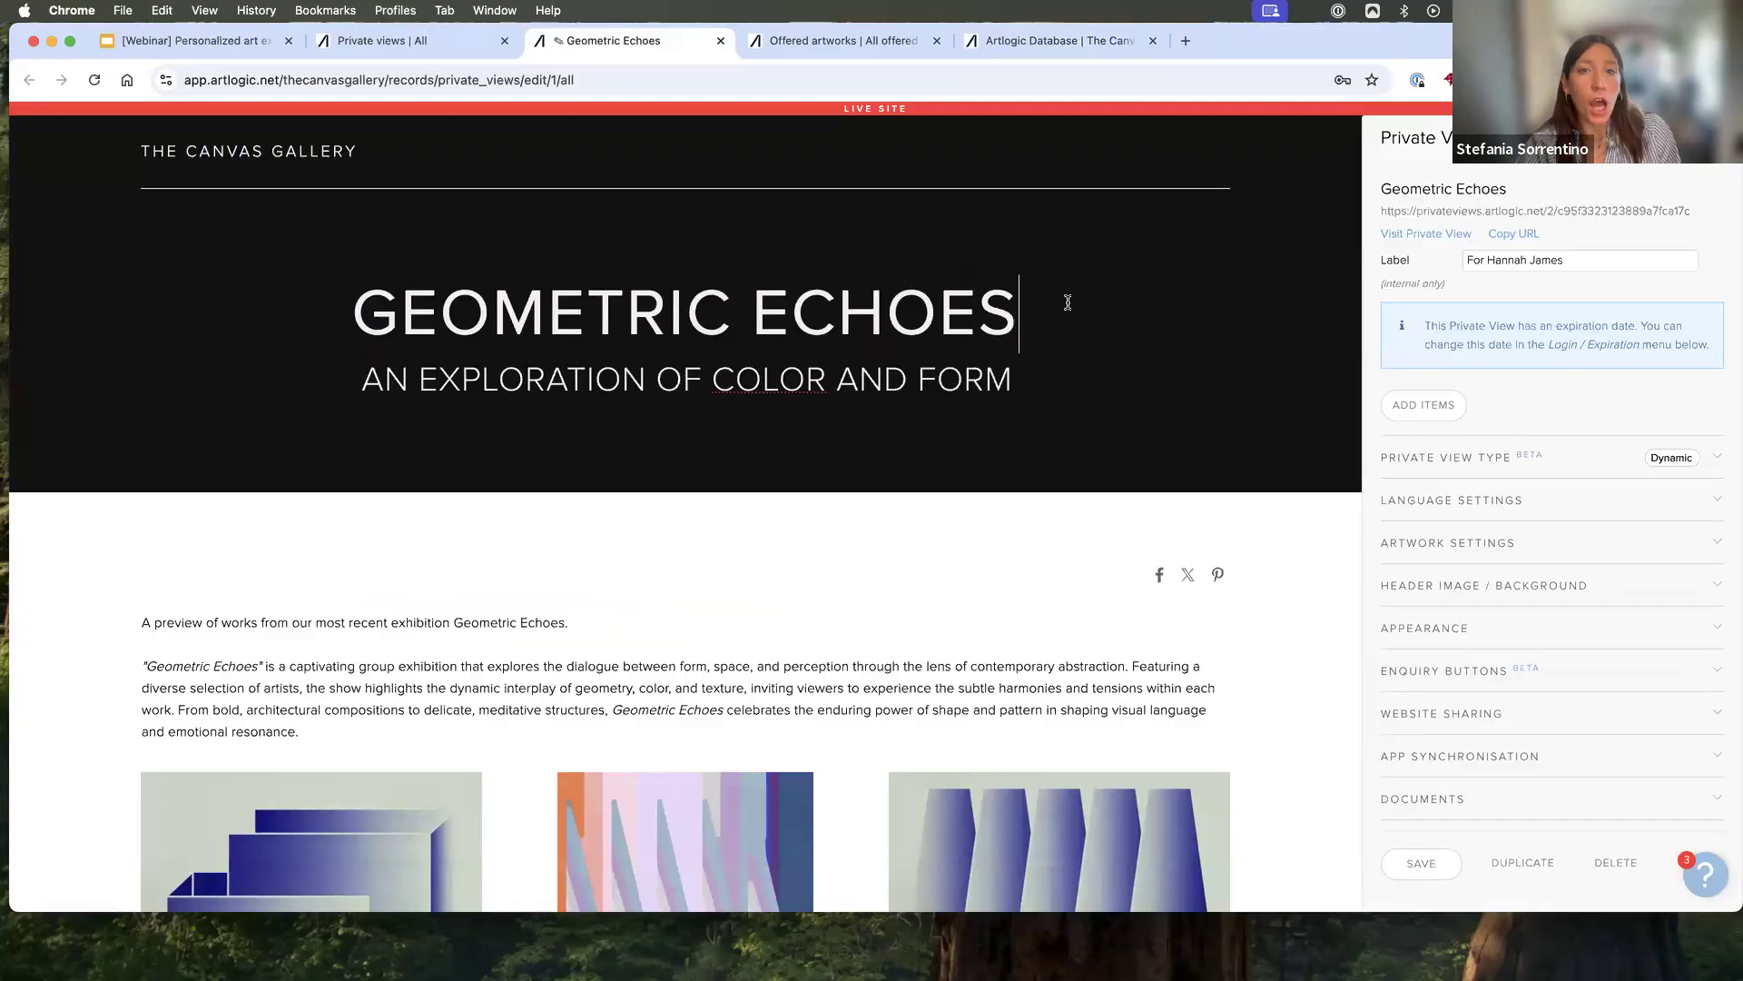
key(super+a)
- Highlight the public link of "Geometric Echoes", visit its live page, and return to the editor
drag(1724, 196, 1724, 230)
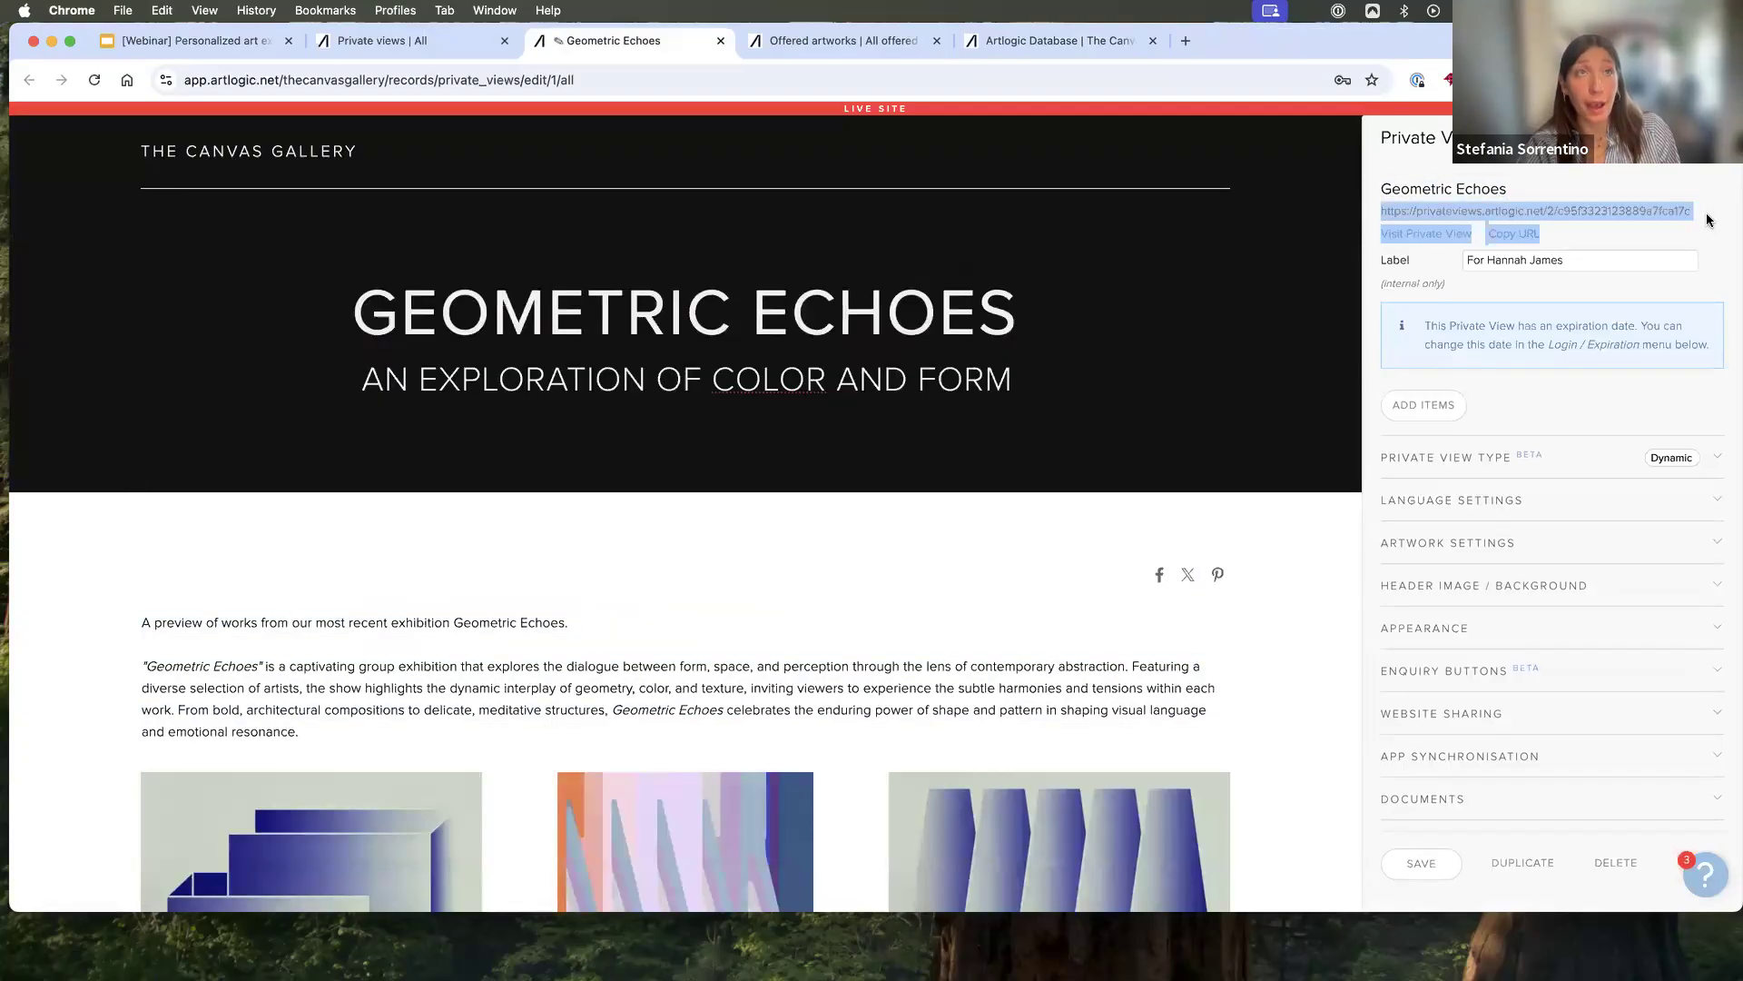
click(1707, 220)
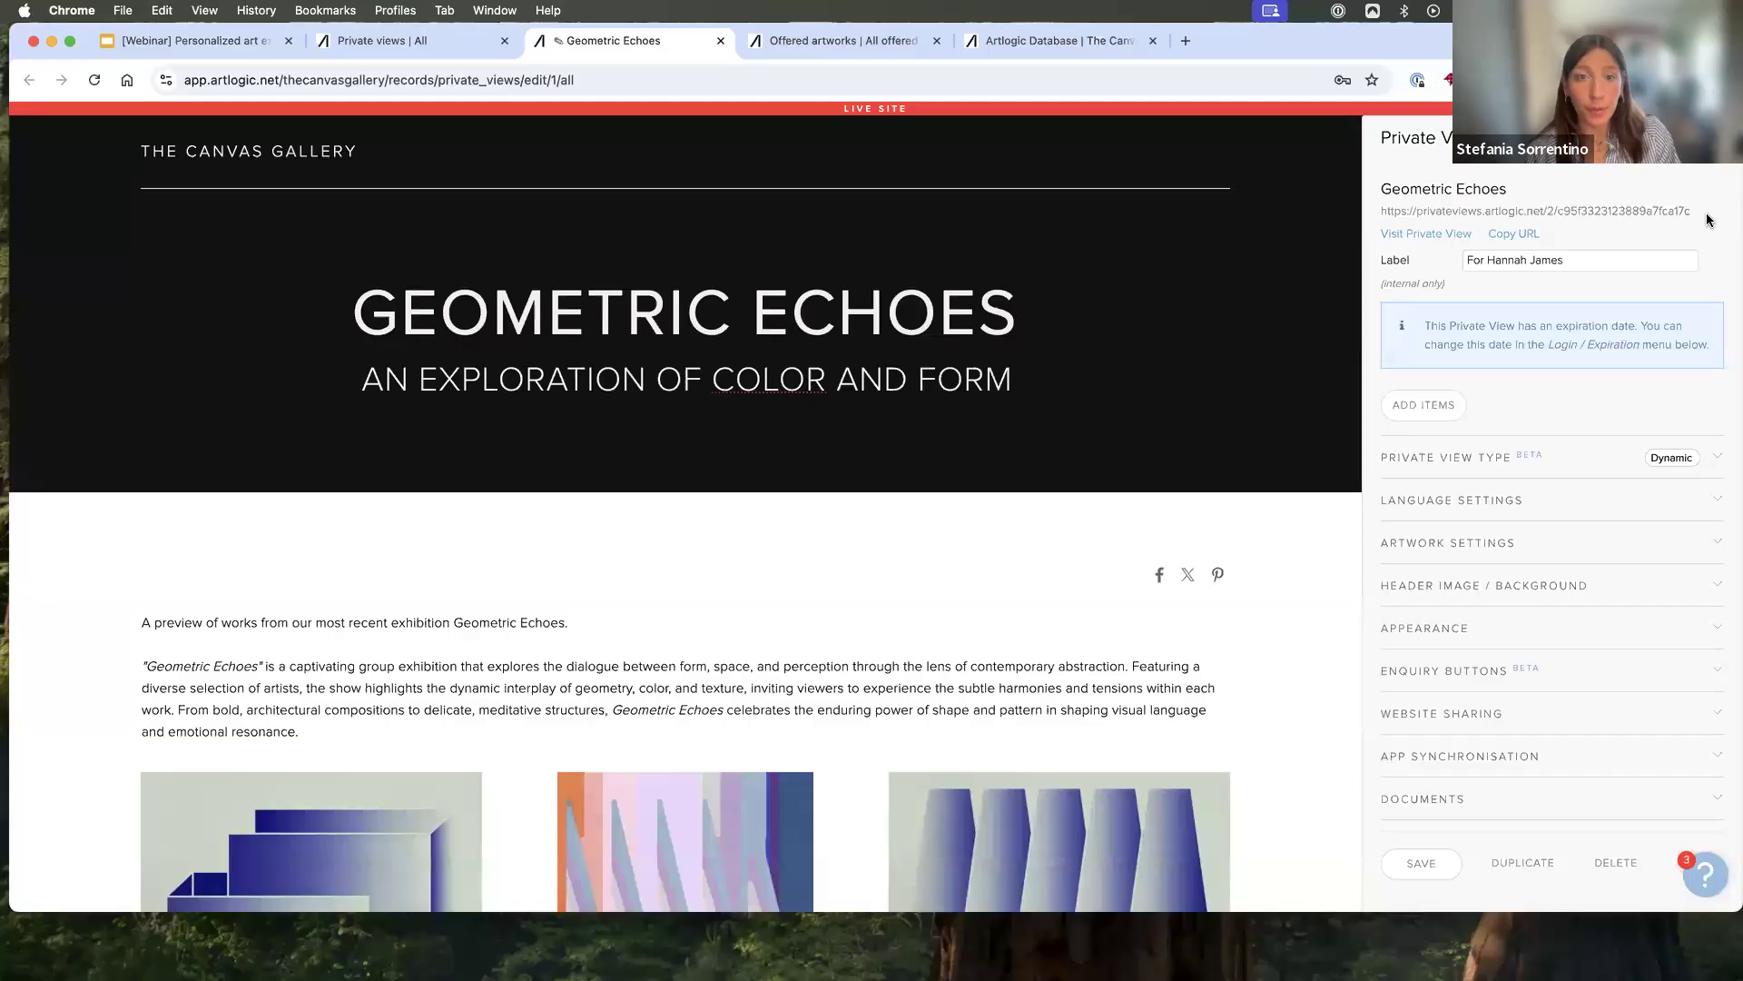
click(1405, 234)
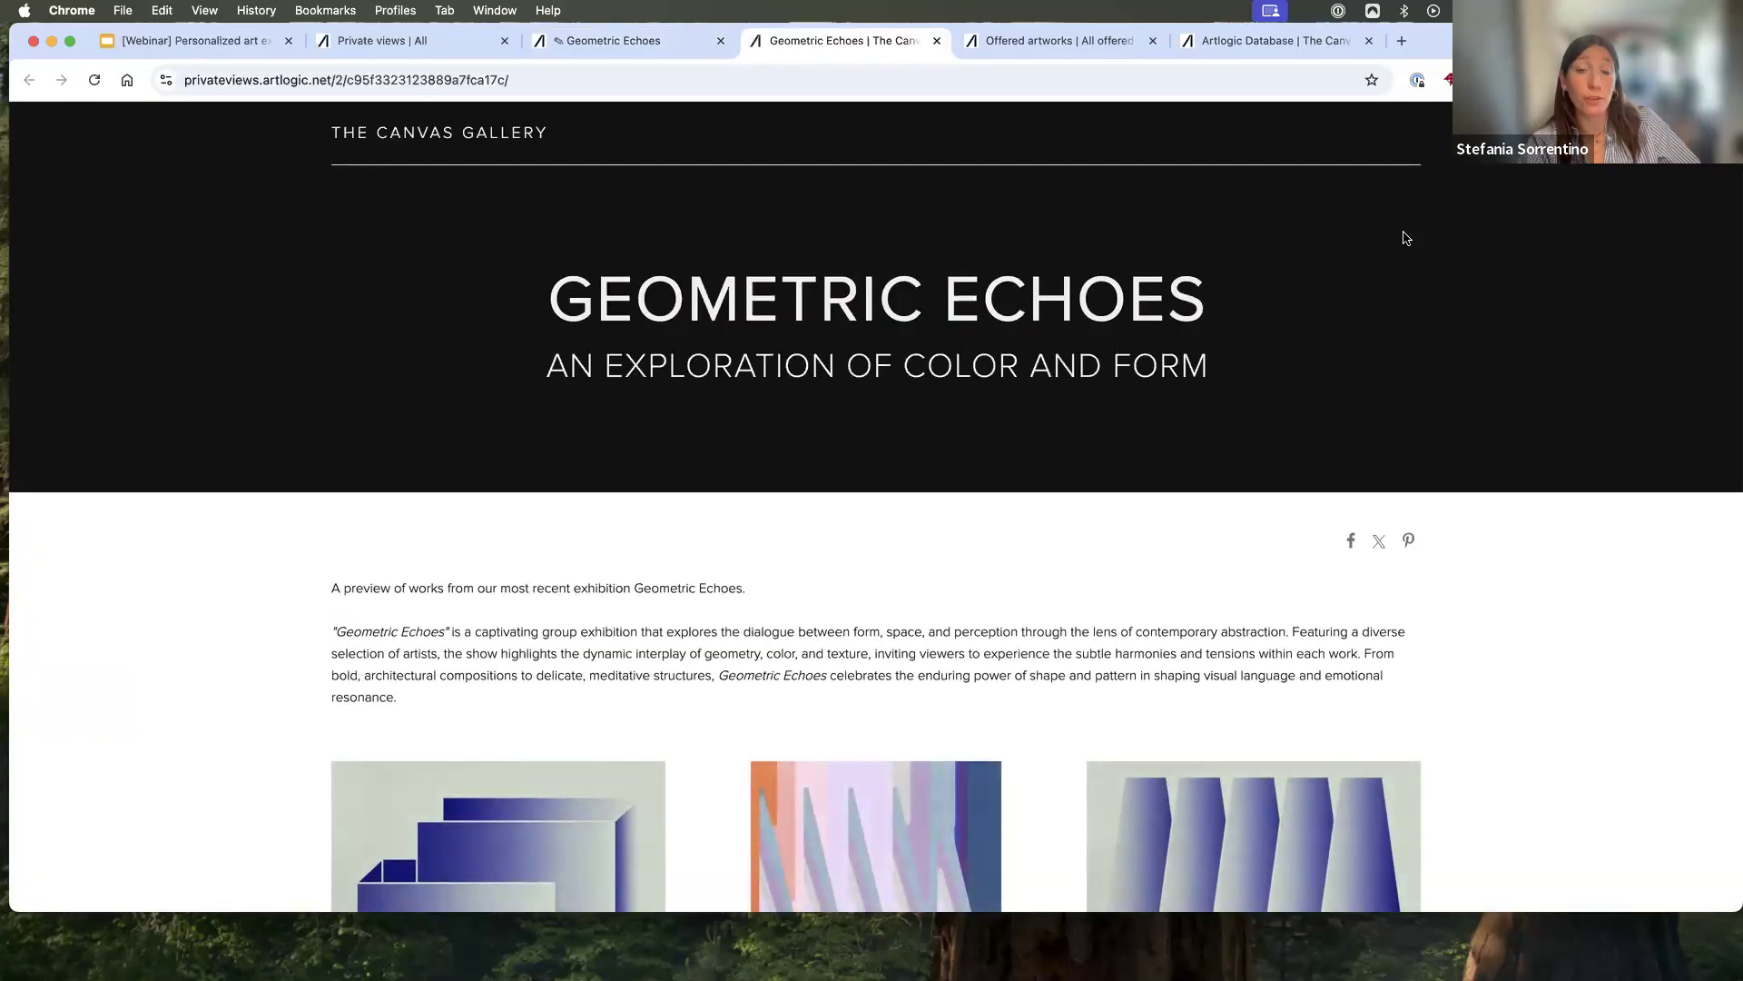
click(937, 40)
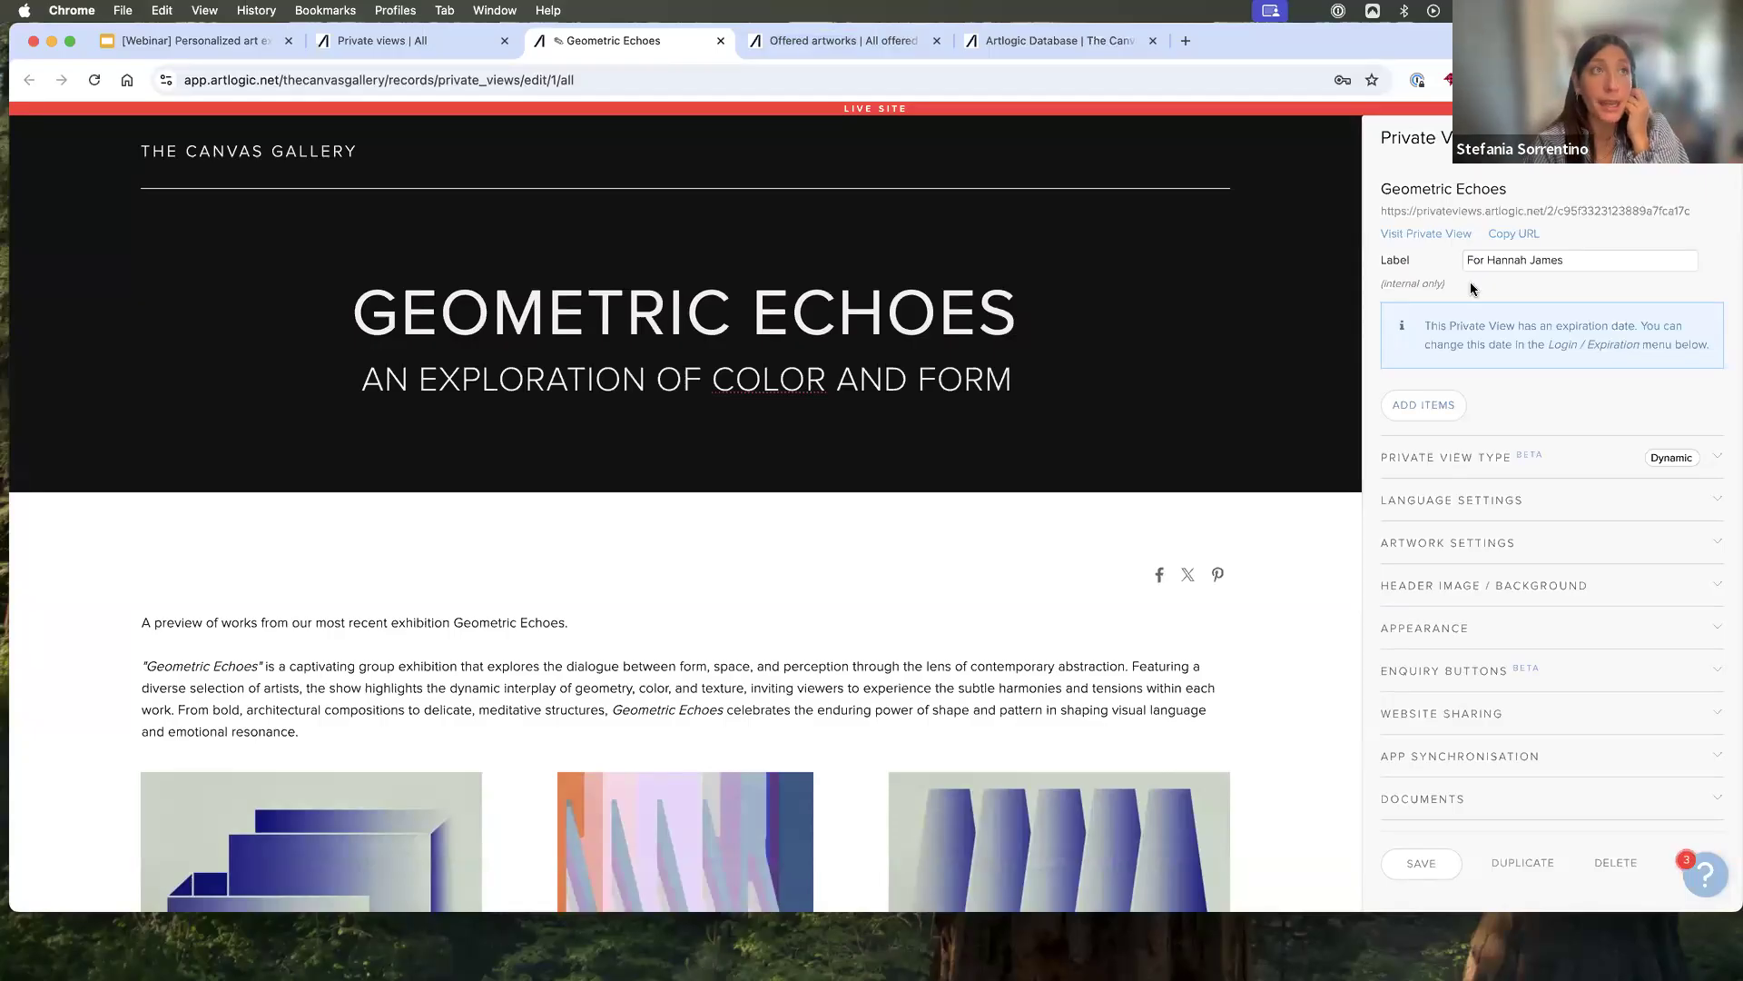
- Compare the internal label of "Geometric Echoes" with its title in the list of all Private Views and on its live page
drag(1591, 260, 1449, 265)
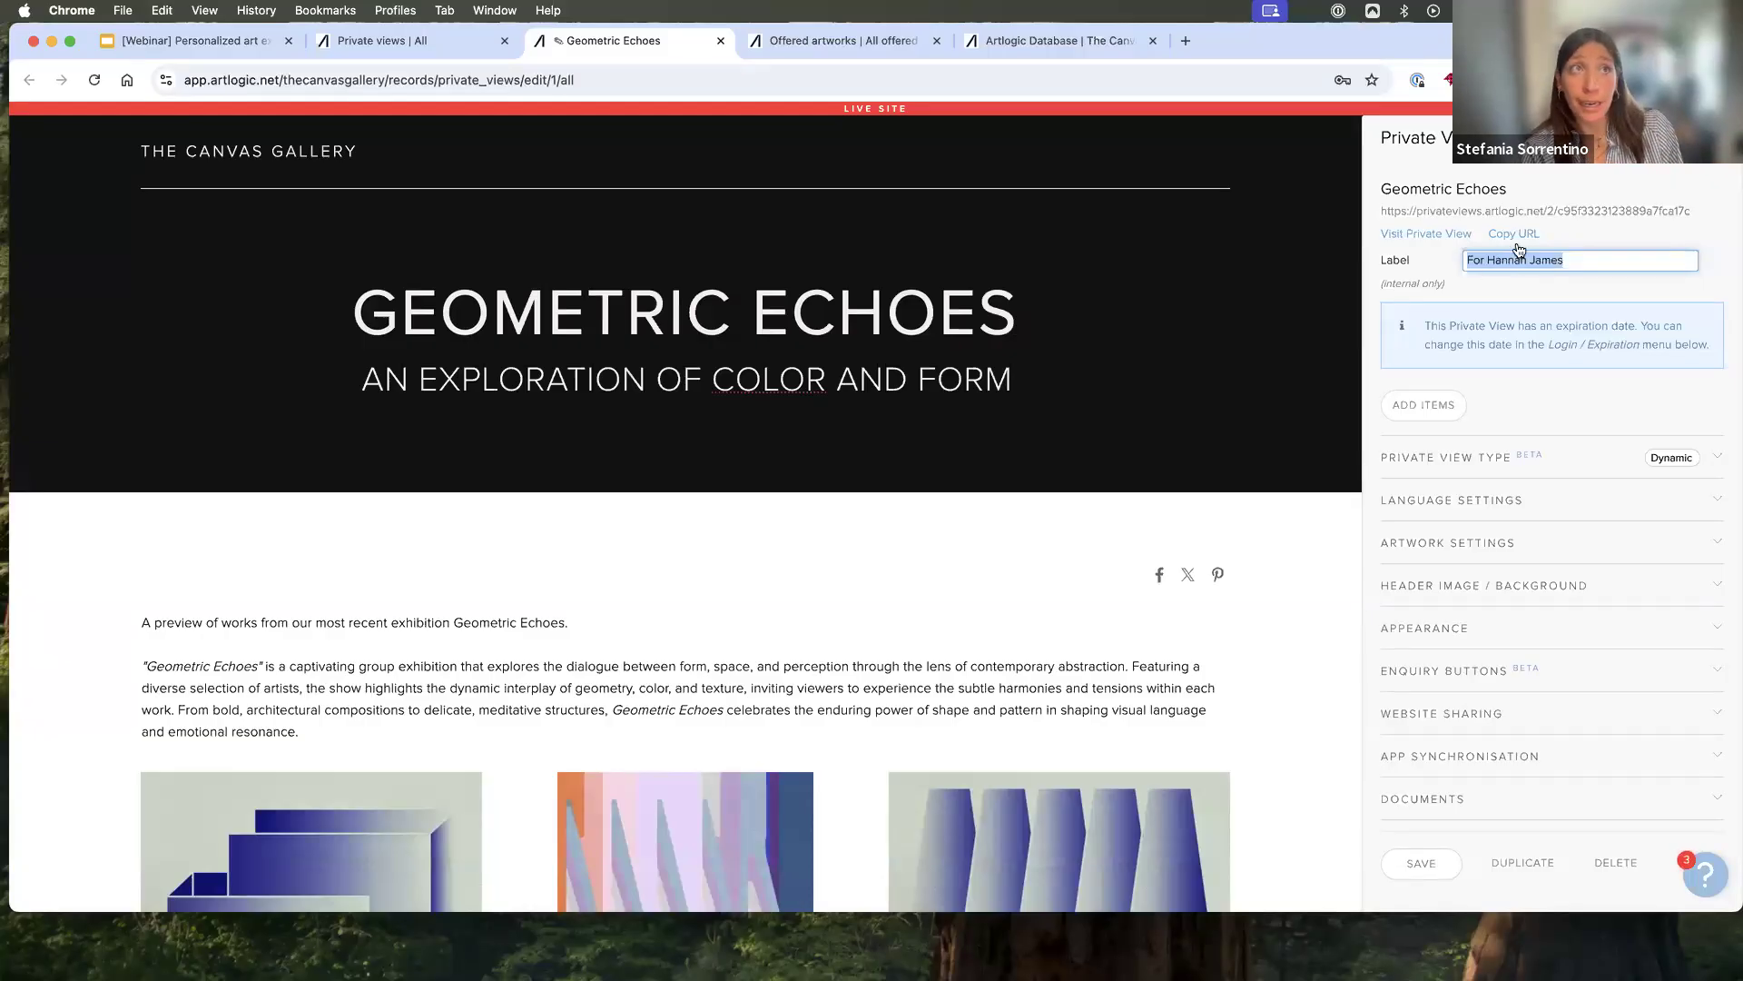
click(1514, 259)
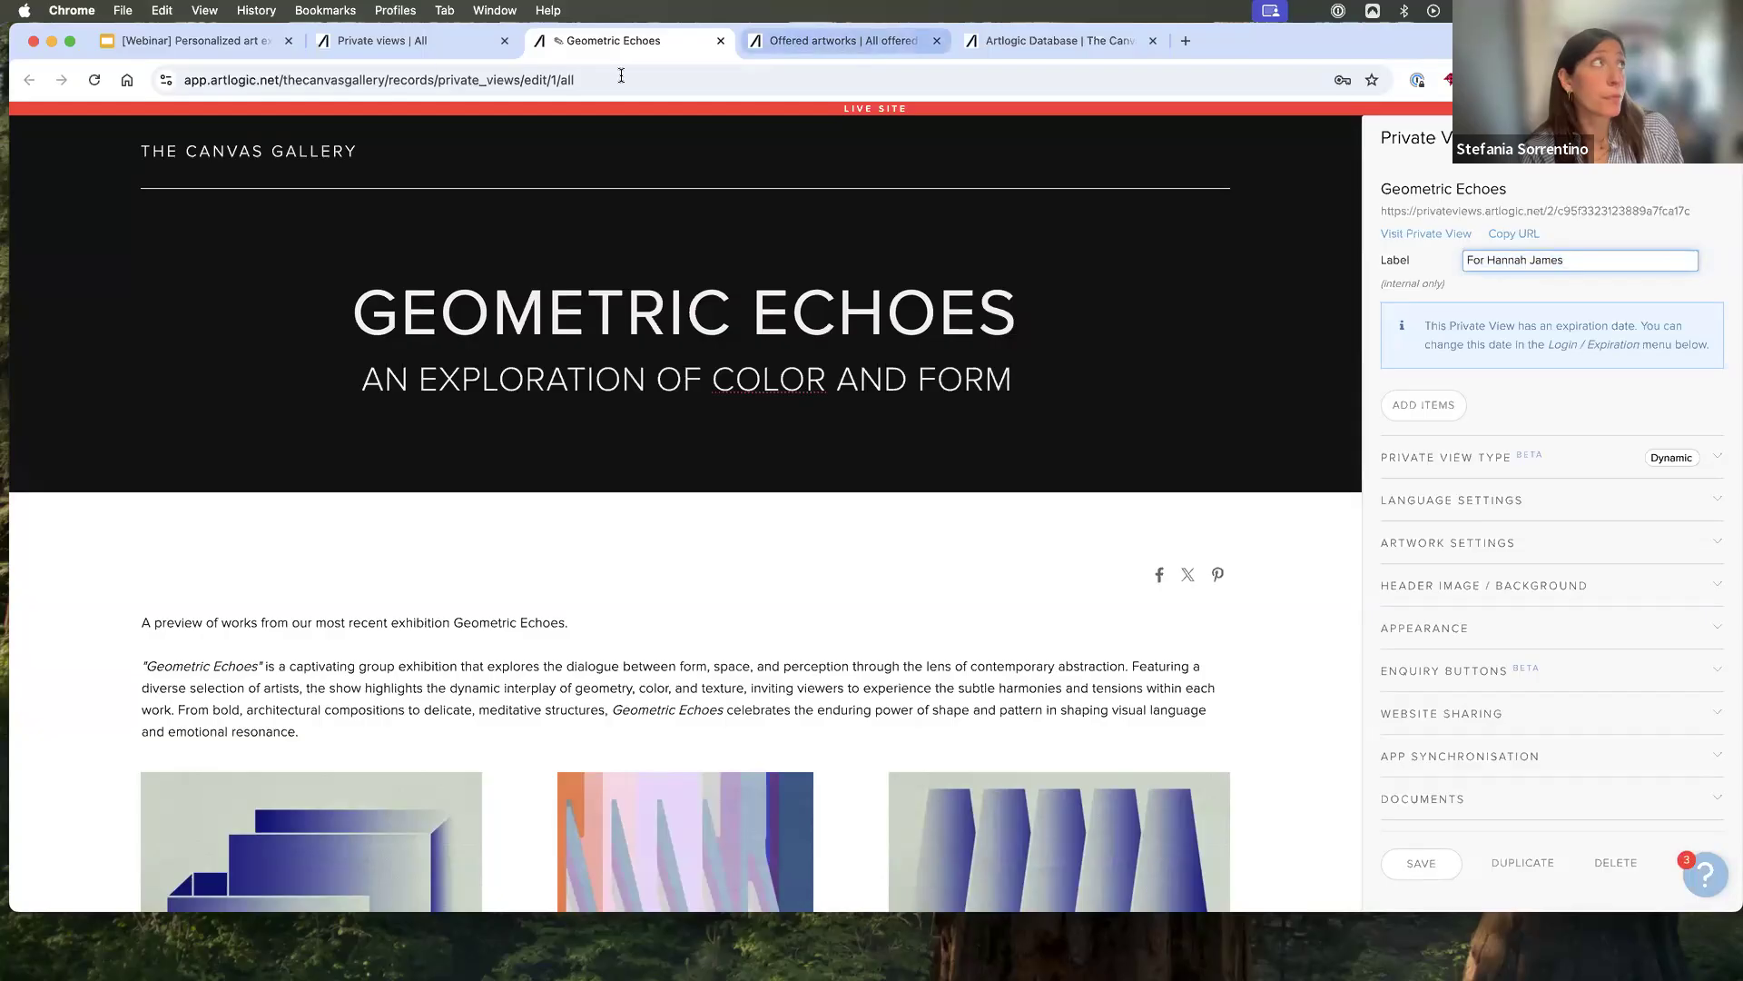
click(407, 45)
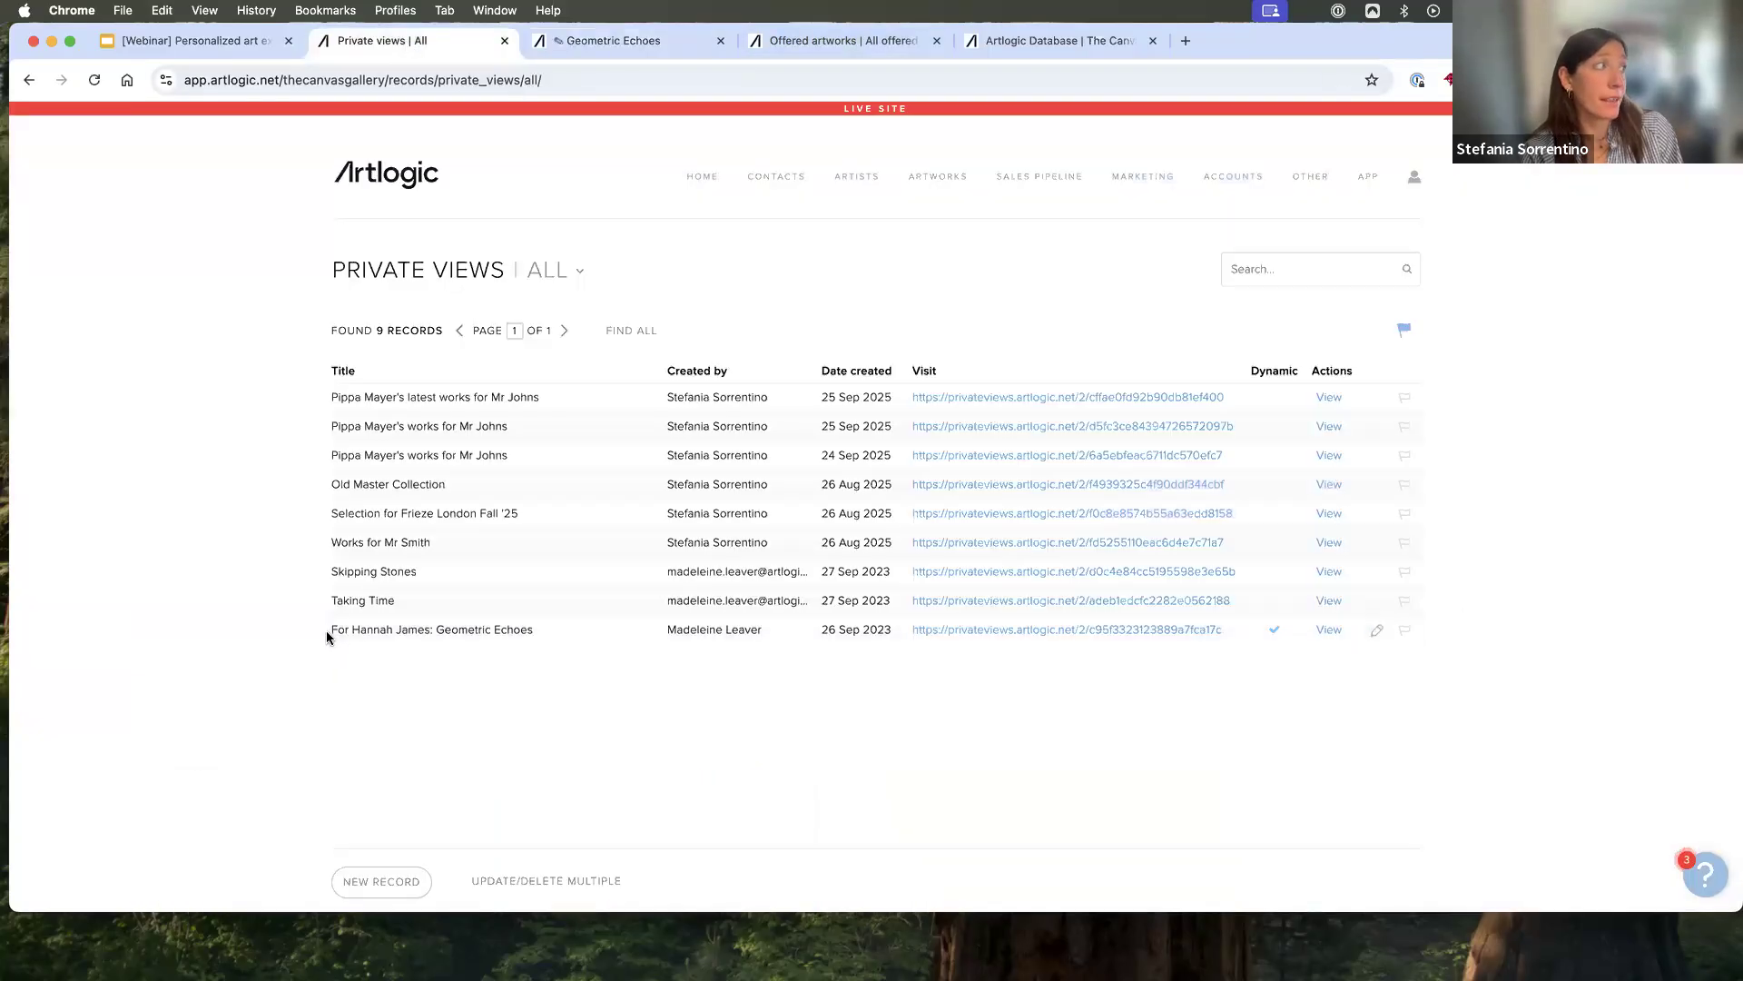
drag(329, 636, 509, 635)
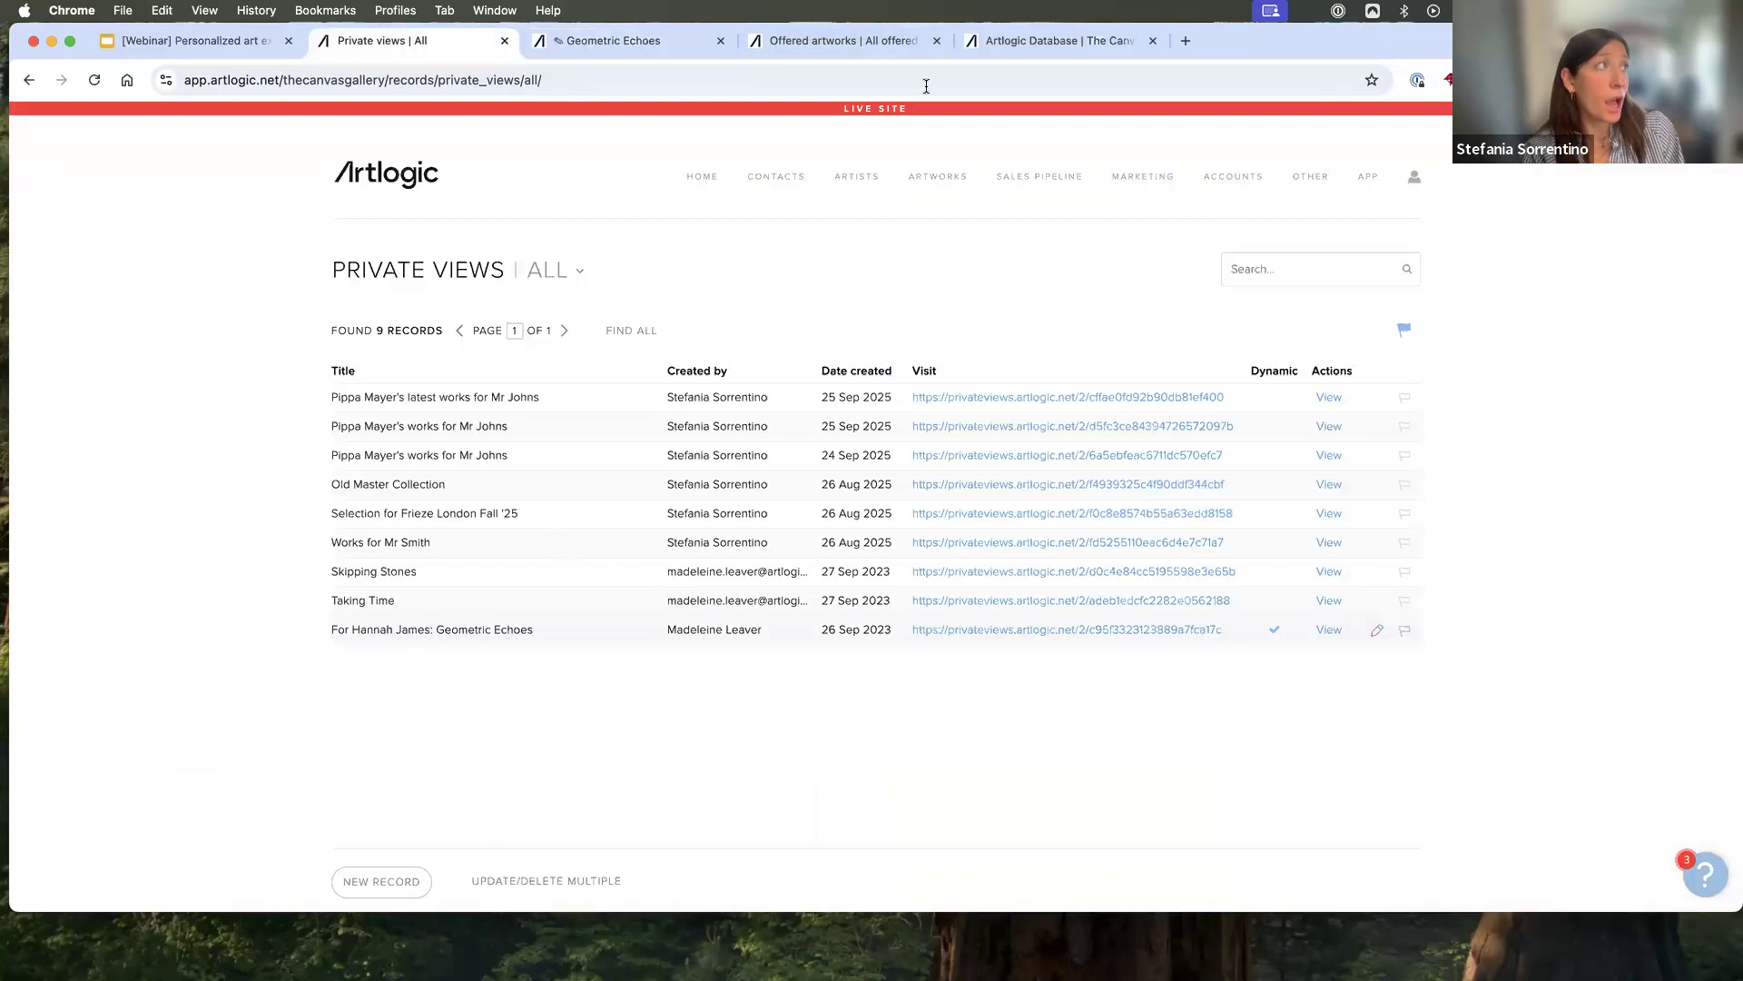
click(671, 41)
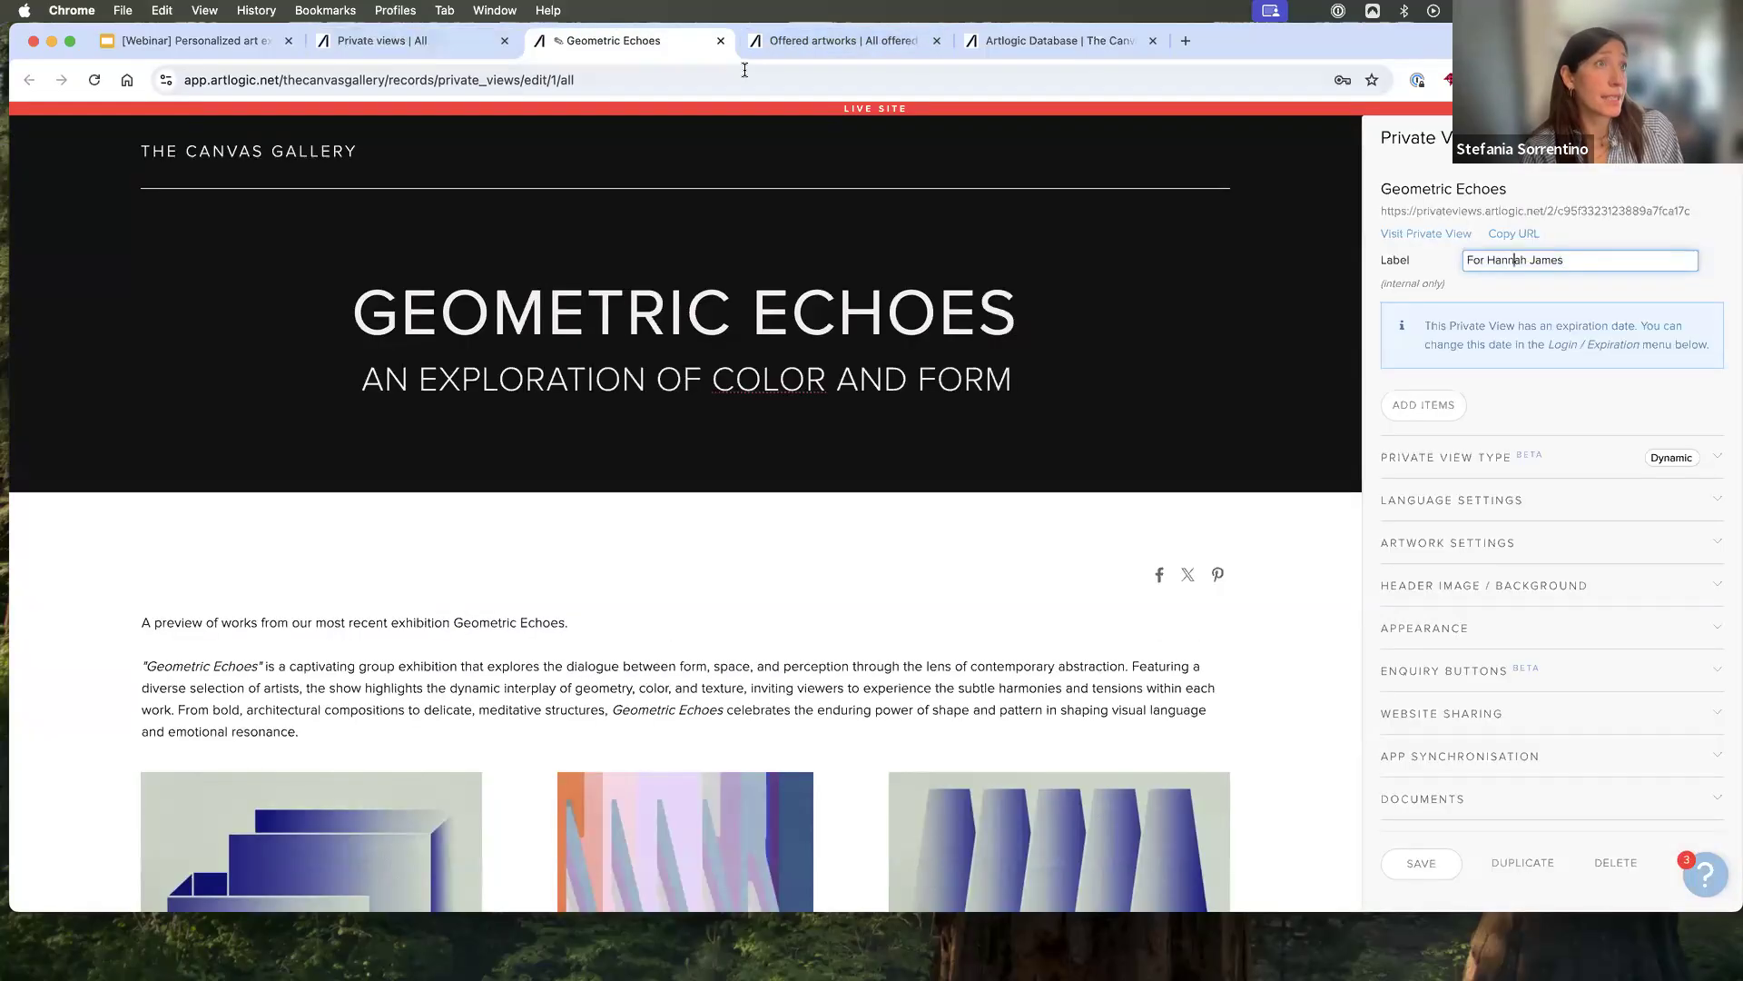
click(1395, 234)
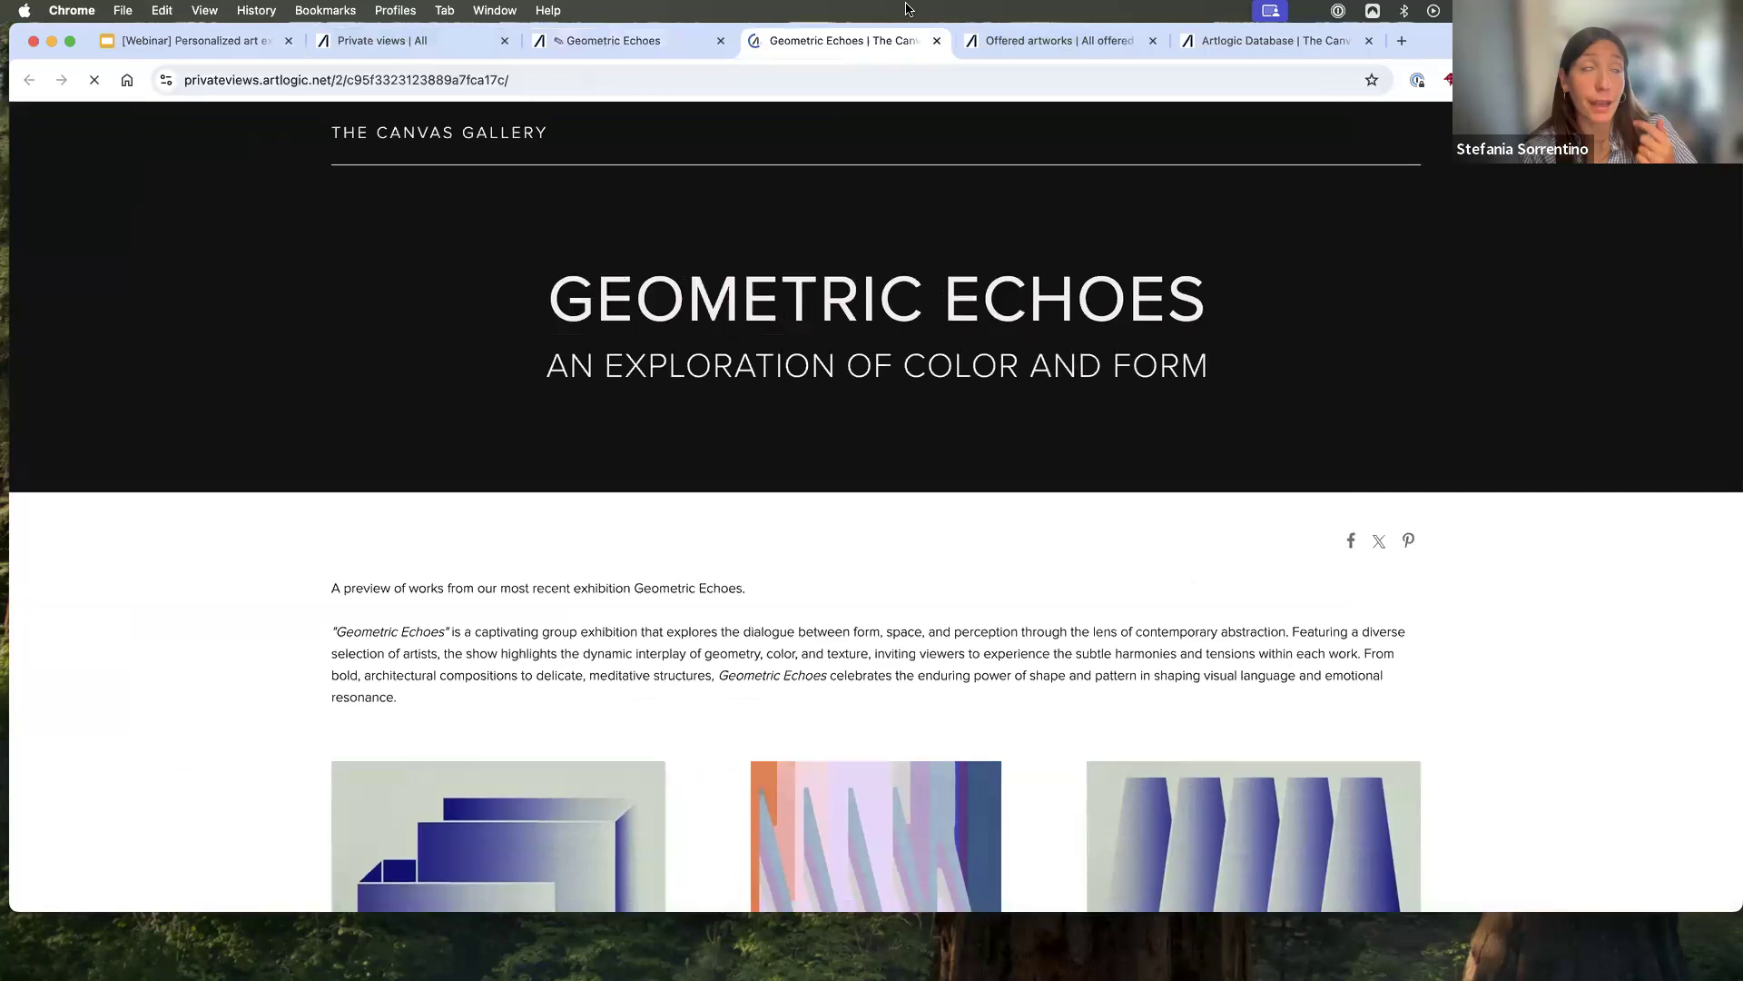
click(937, 41)
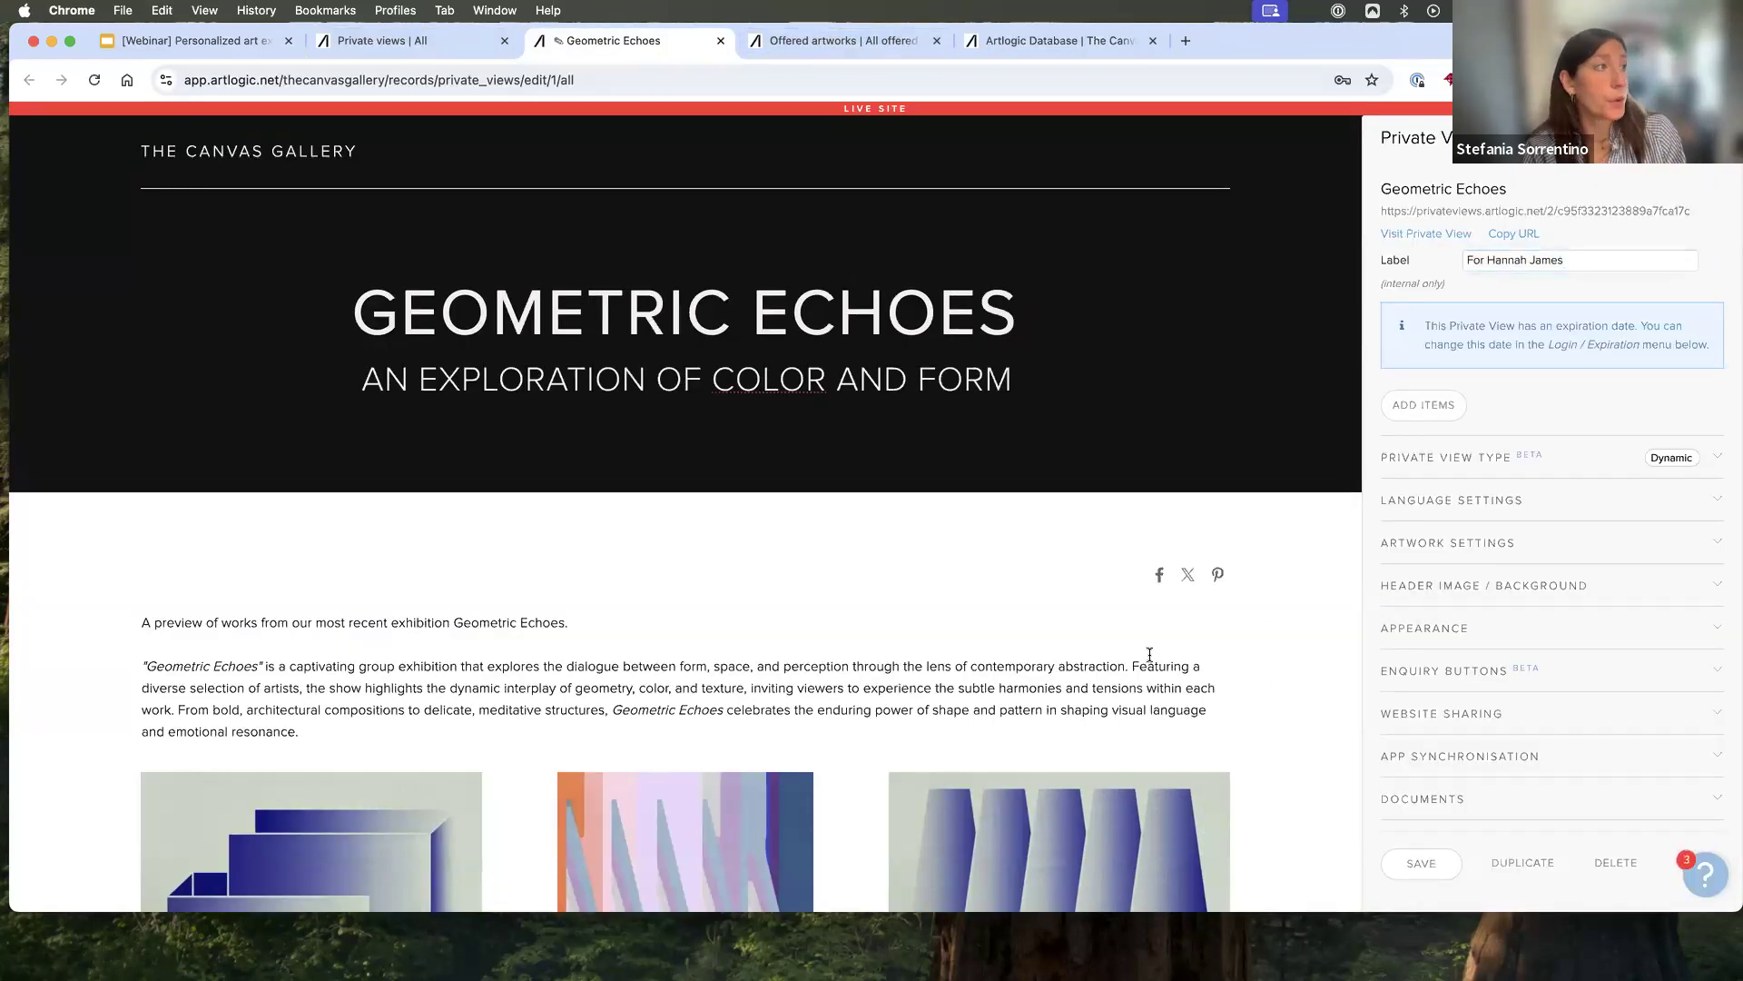
- Select the introductory text of "Geometric Echoes" to show its formatting options, and look through the artworks below it
scroll(1149, 654, down, 3)
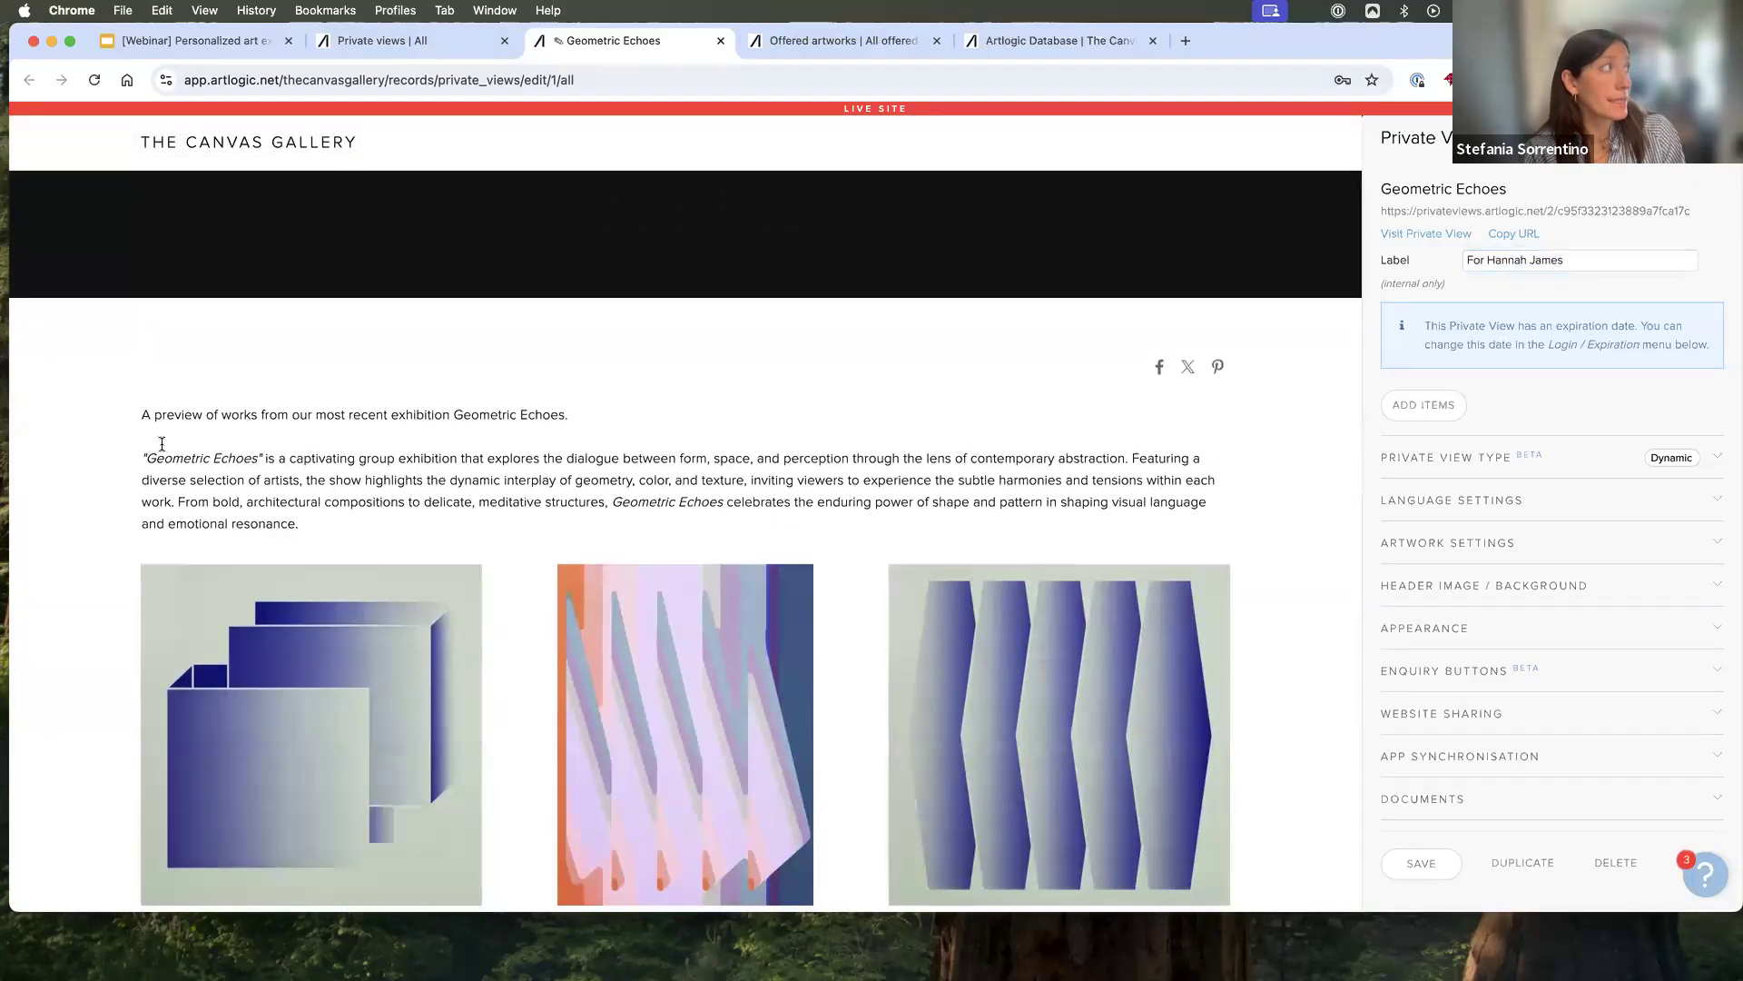
key(super+a)
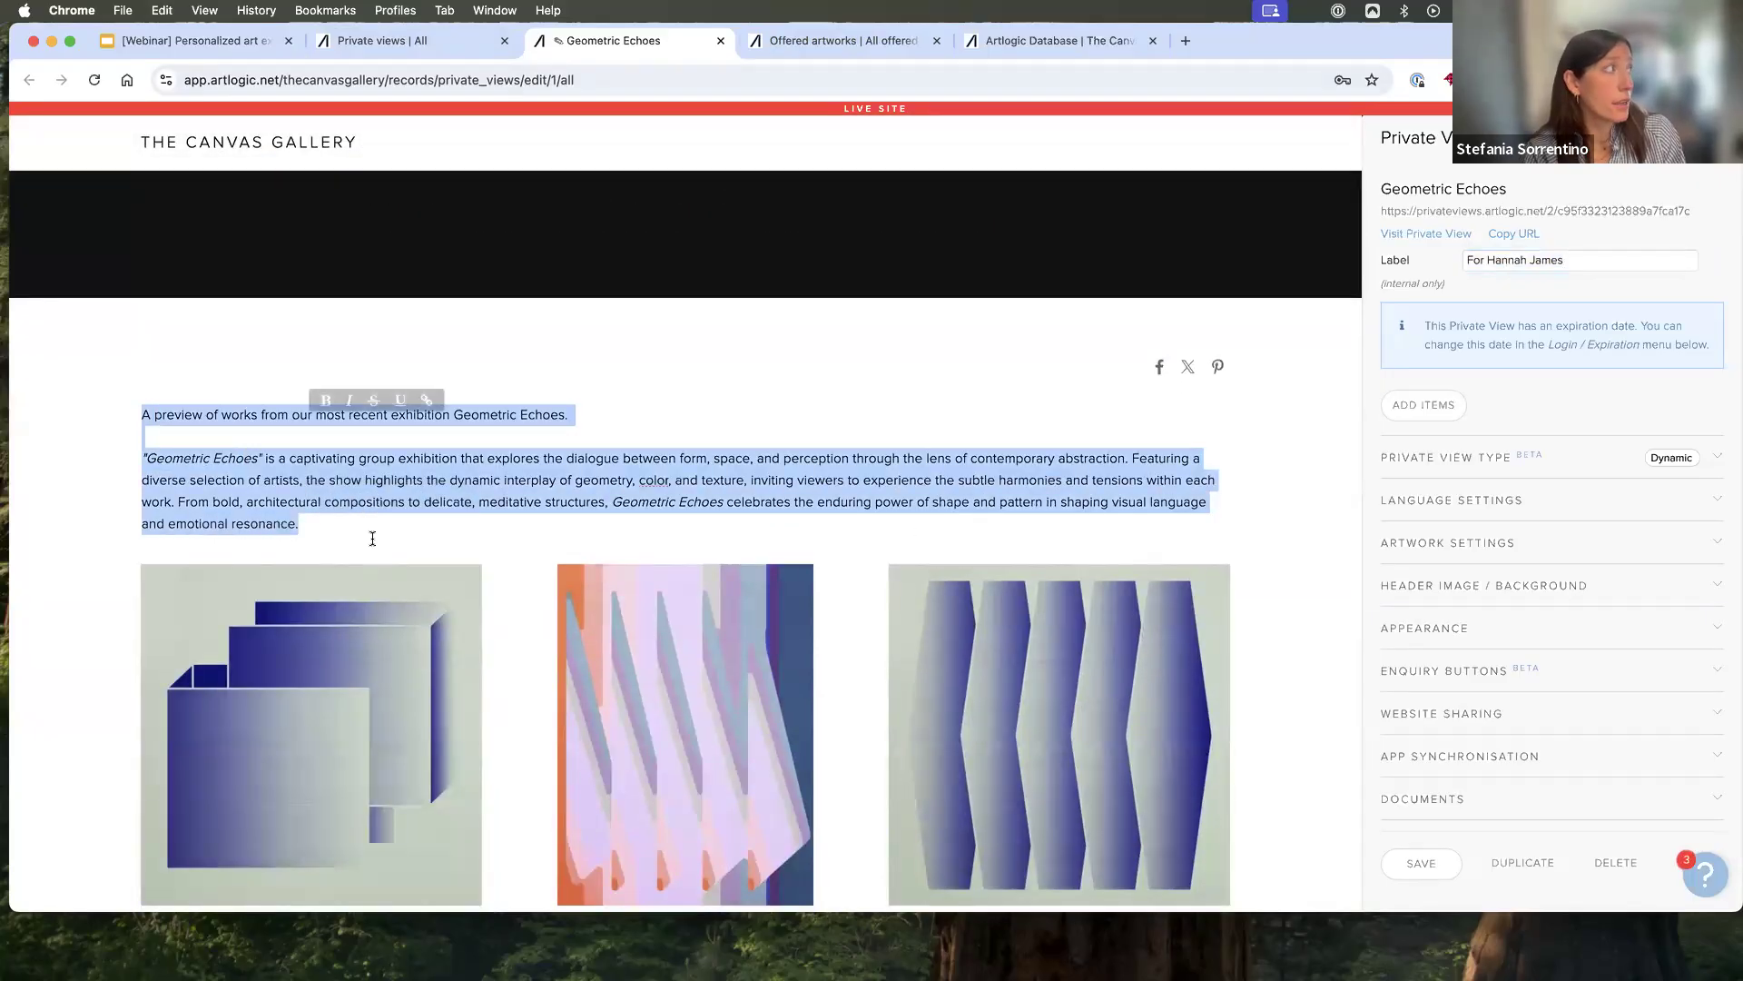
scroll(690, 475, down, 1)
scroll(690, 475, down, 20)
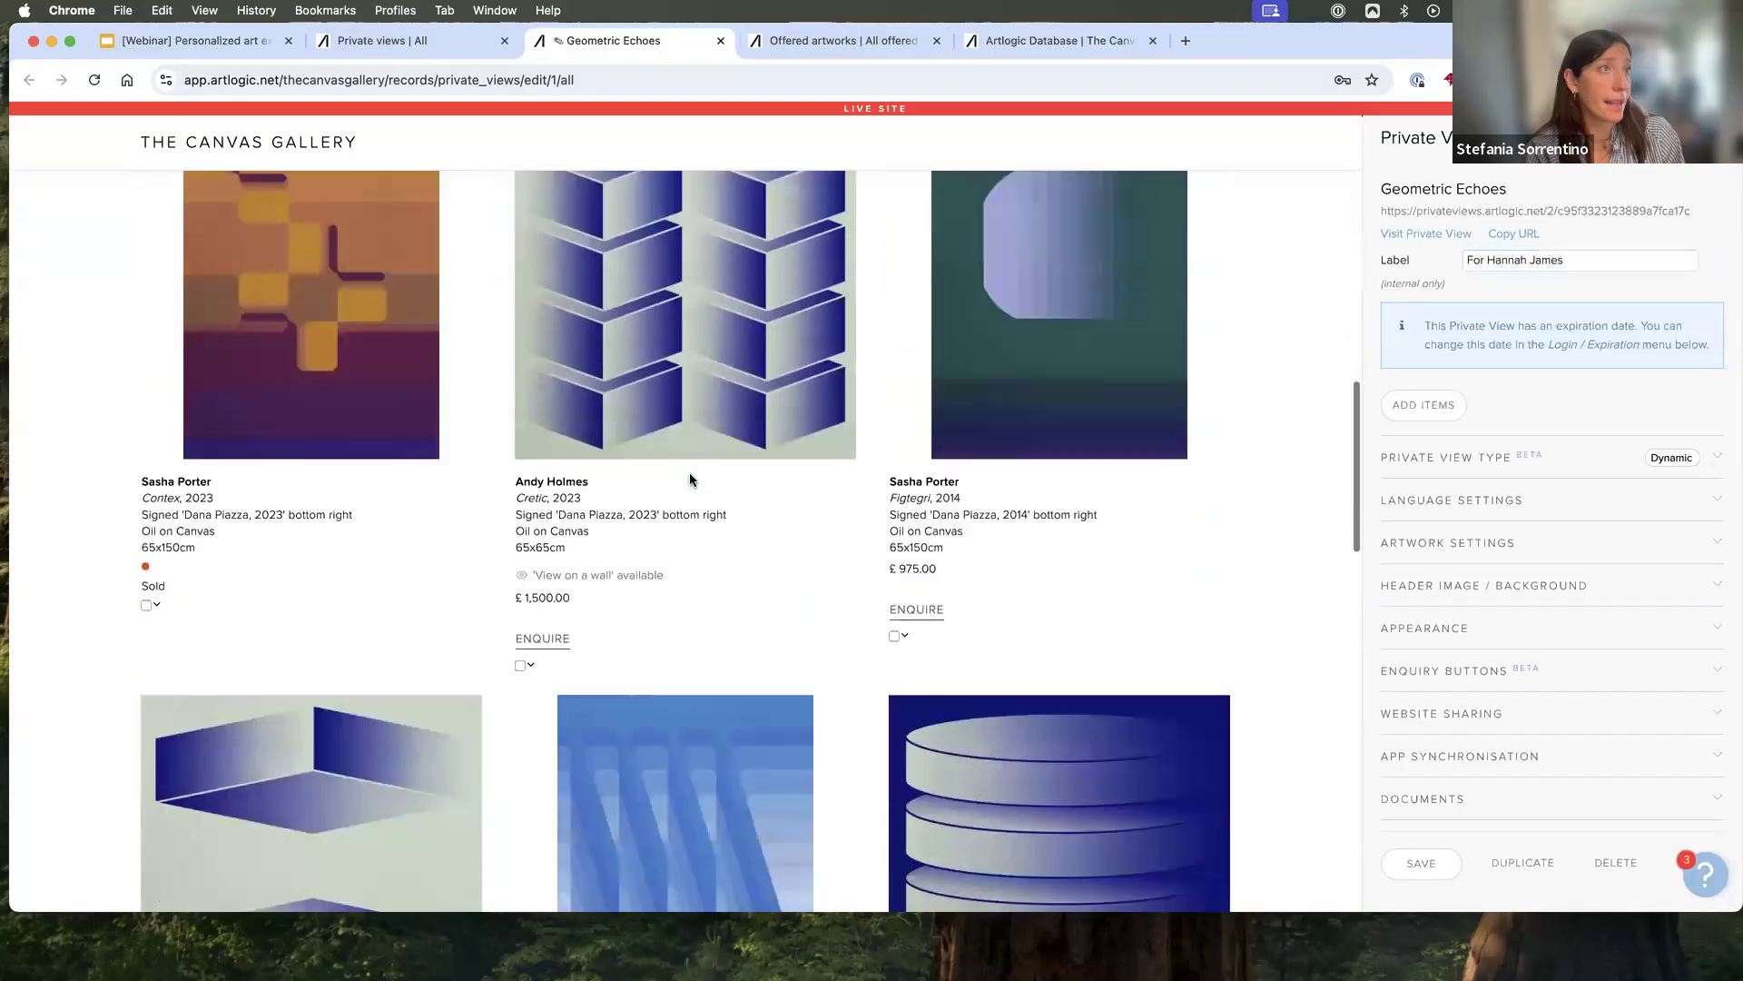
scroll(690, 475, up, 15)
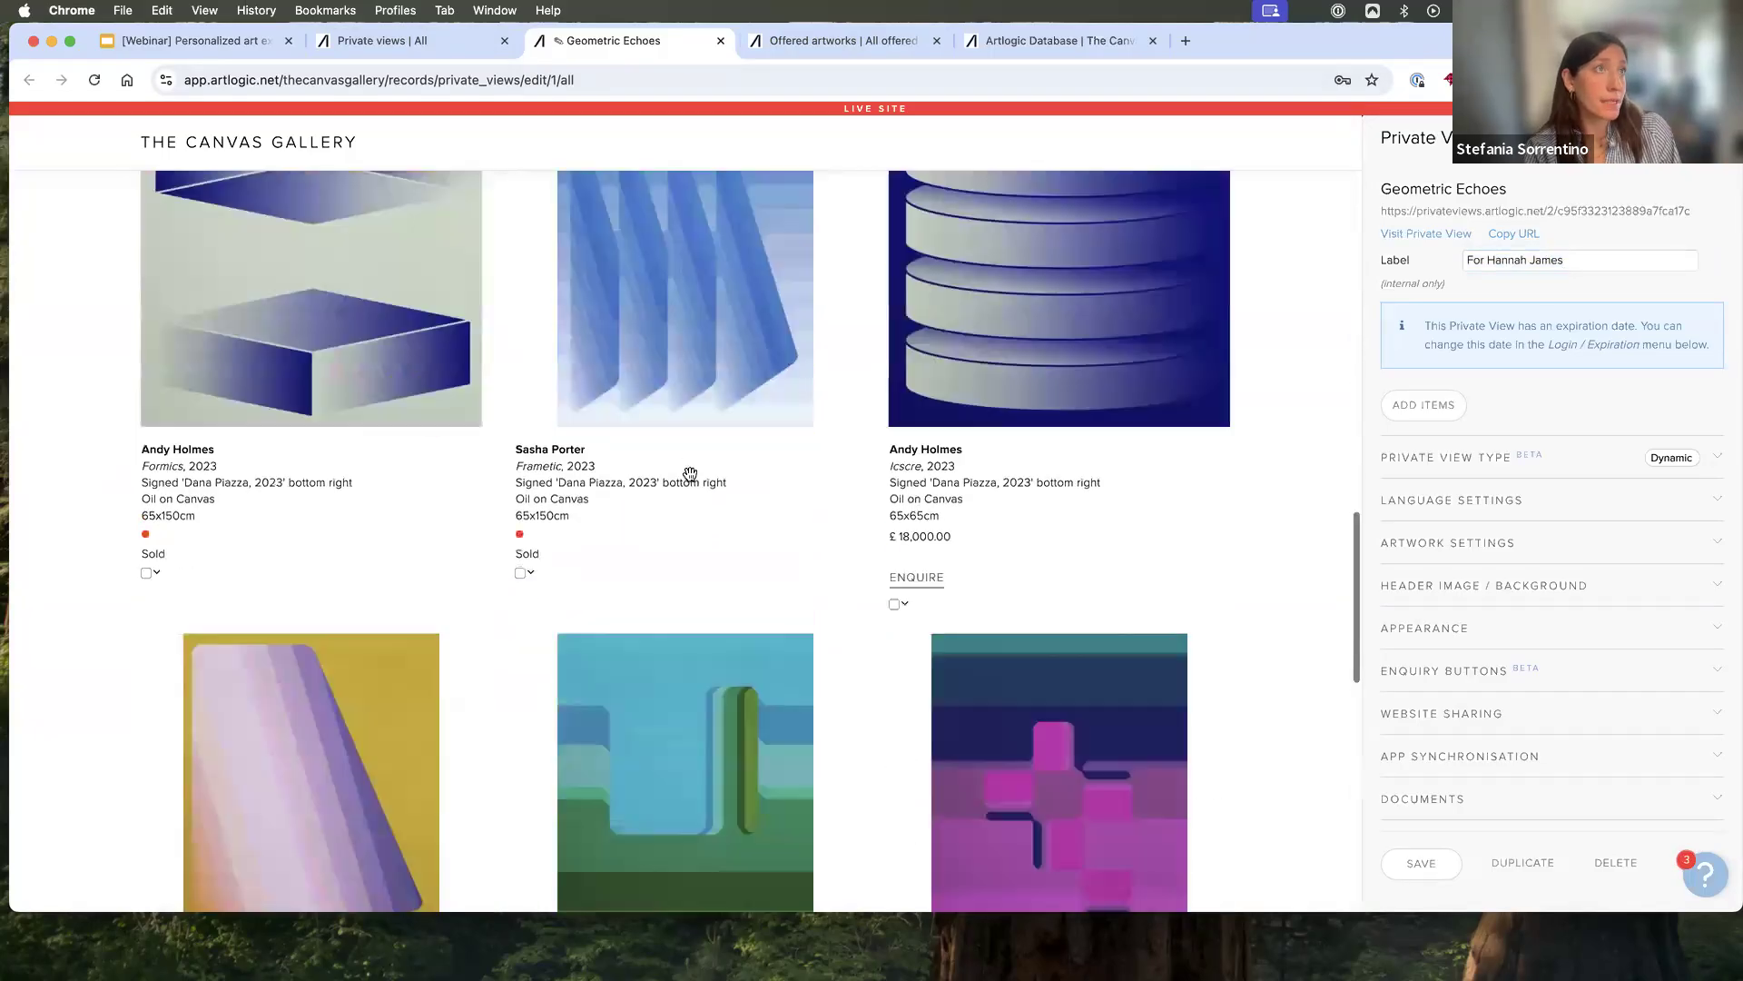
scroll(689, 479, up, 10)
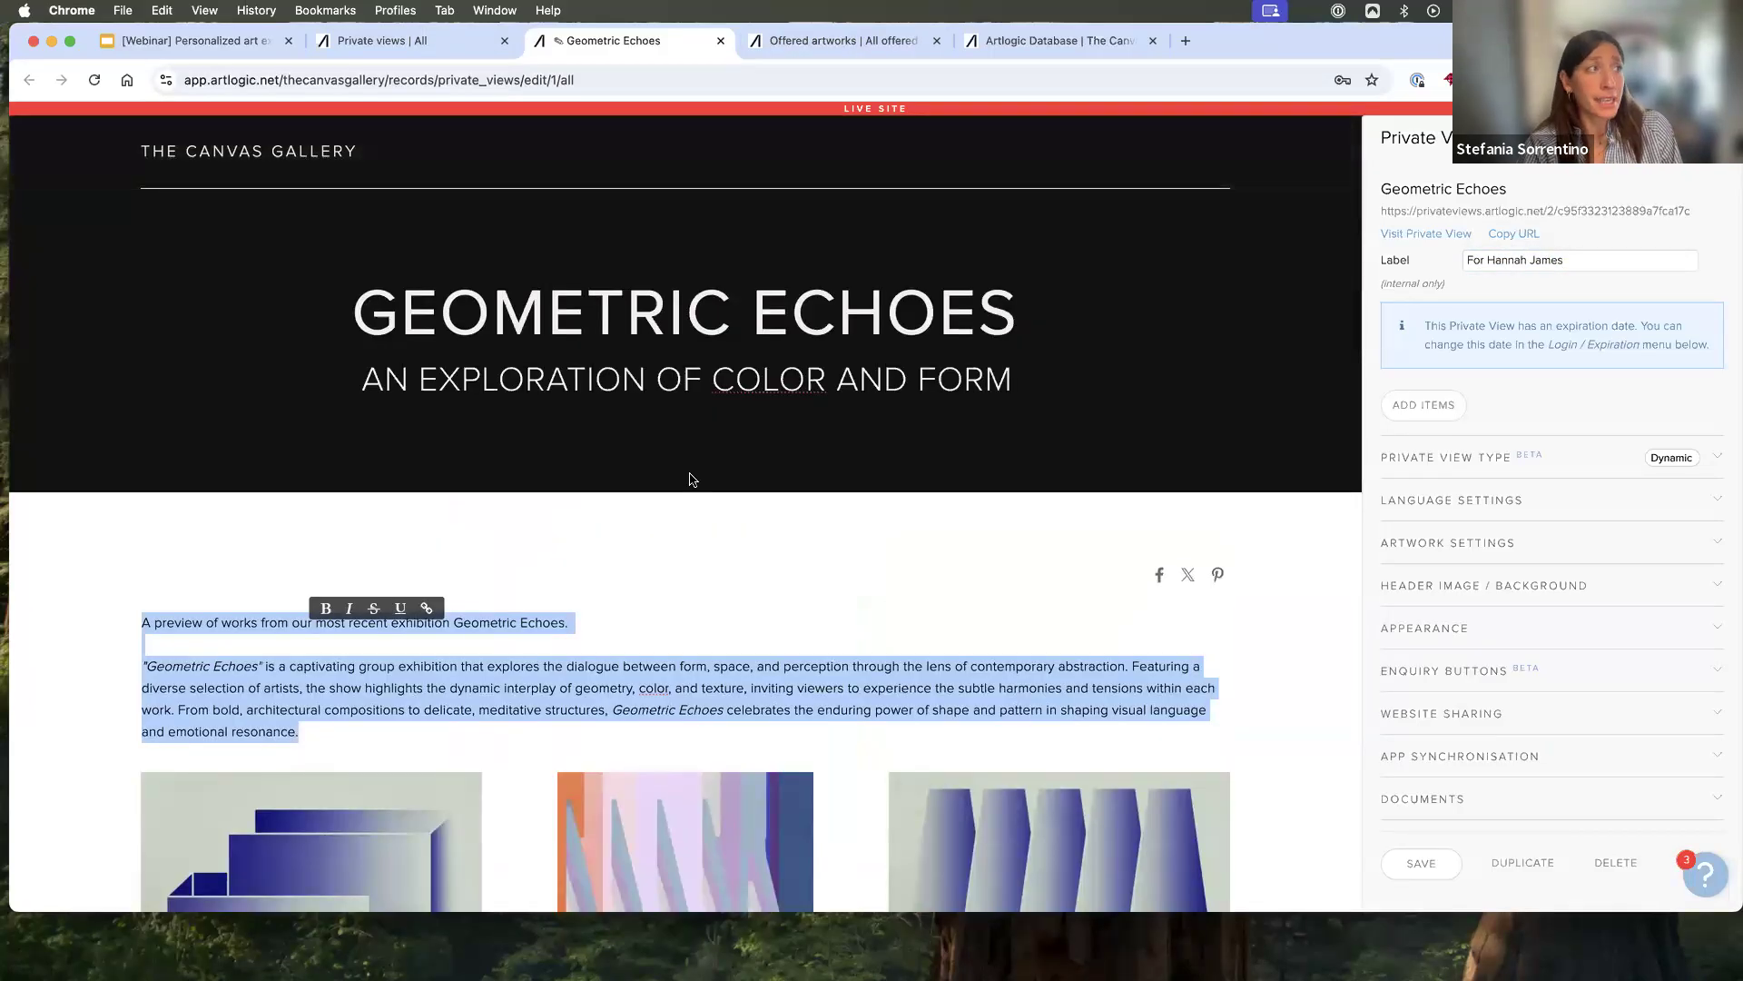
scroll(689, 480, down, 1)
click(675, 599)
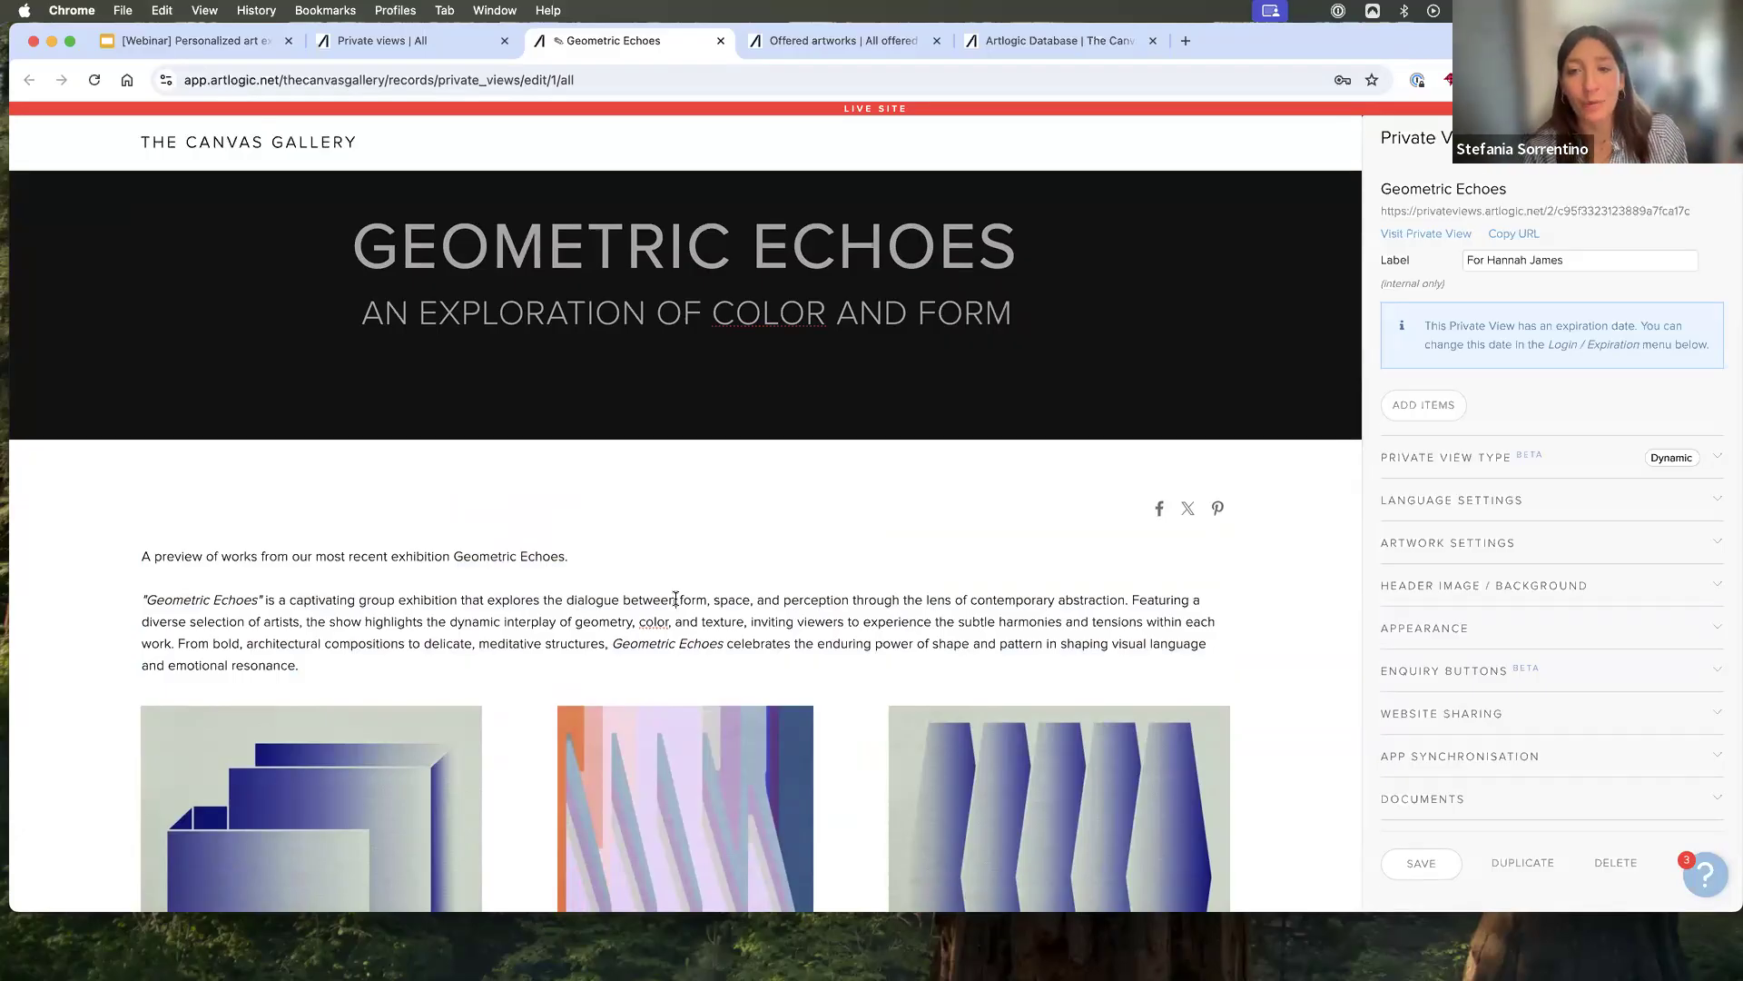
- Select the words "contact the gallery" in the closing text below the artworks to show the link and formatting options
scroll(675, 598, down, 15)
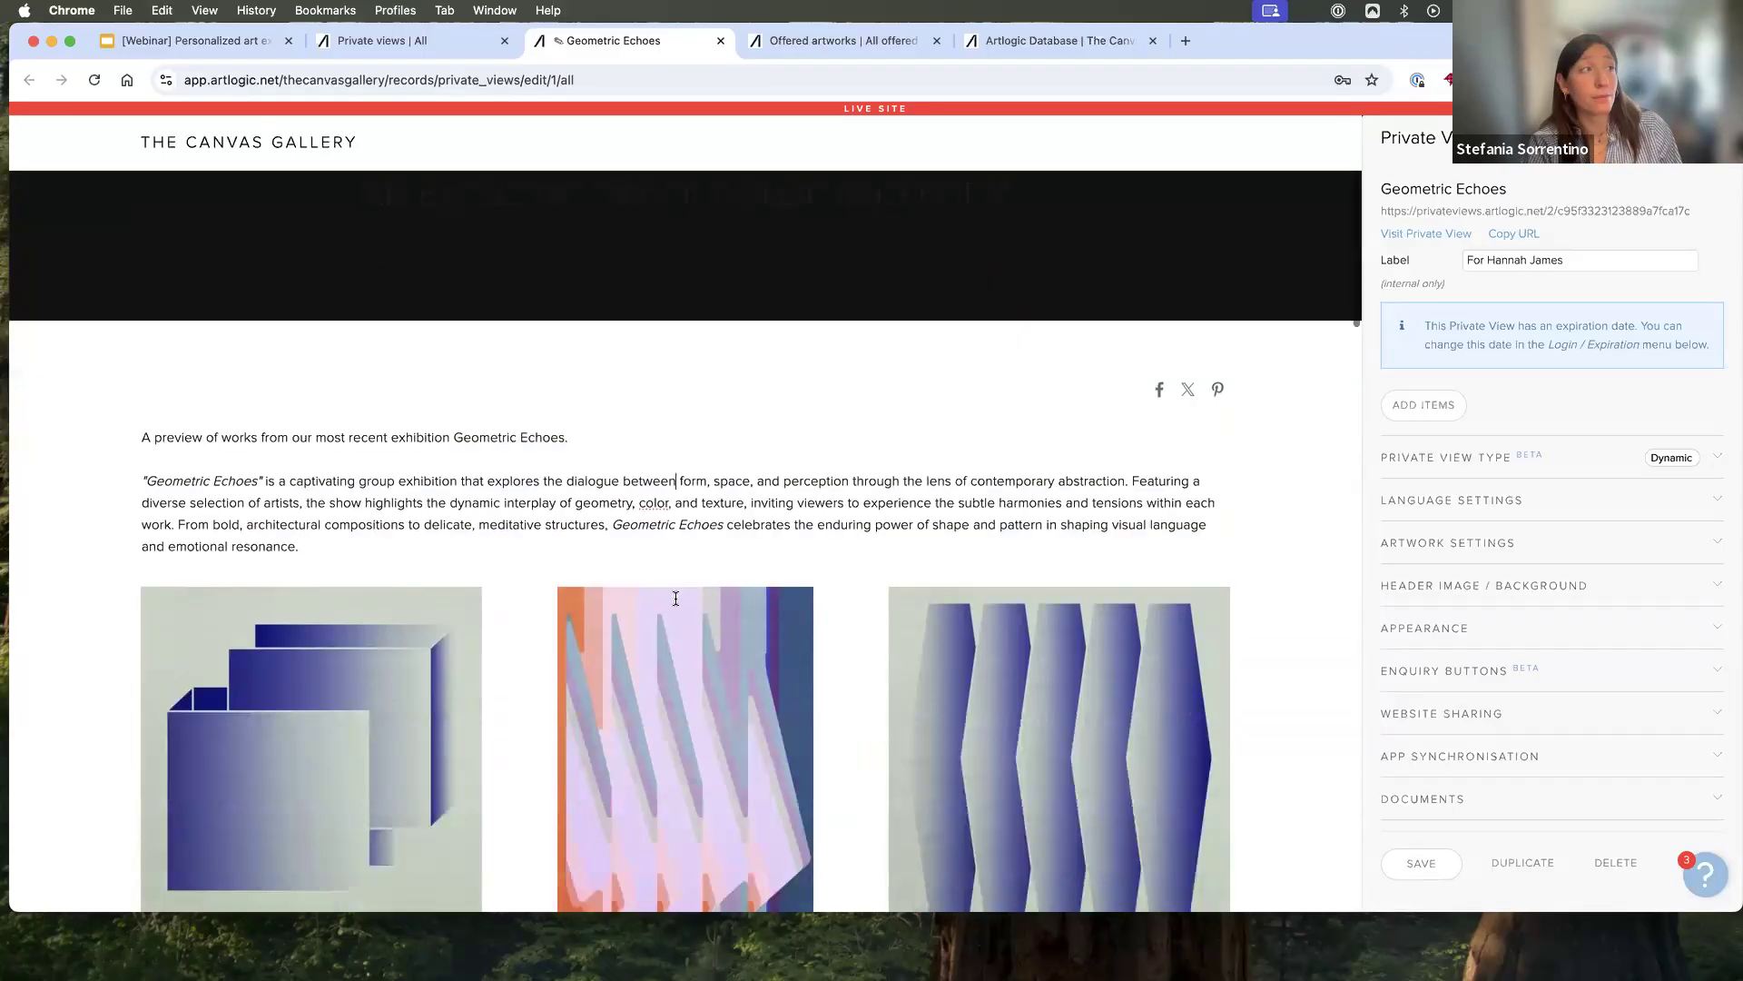
scroll(674, 603, down, 5)
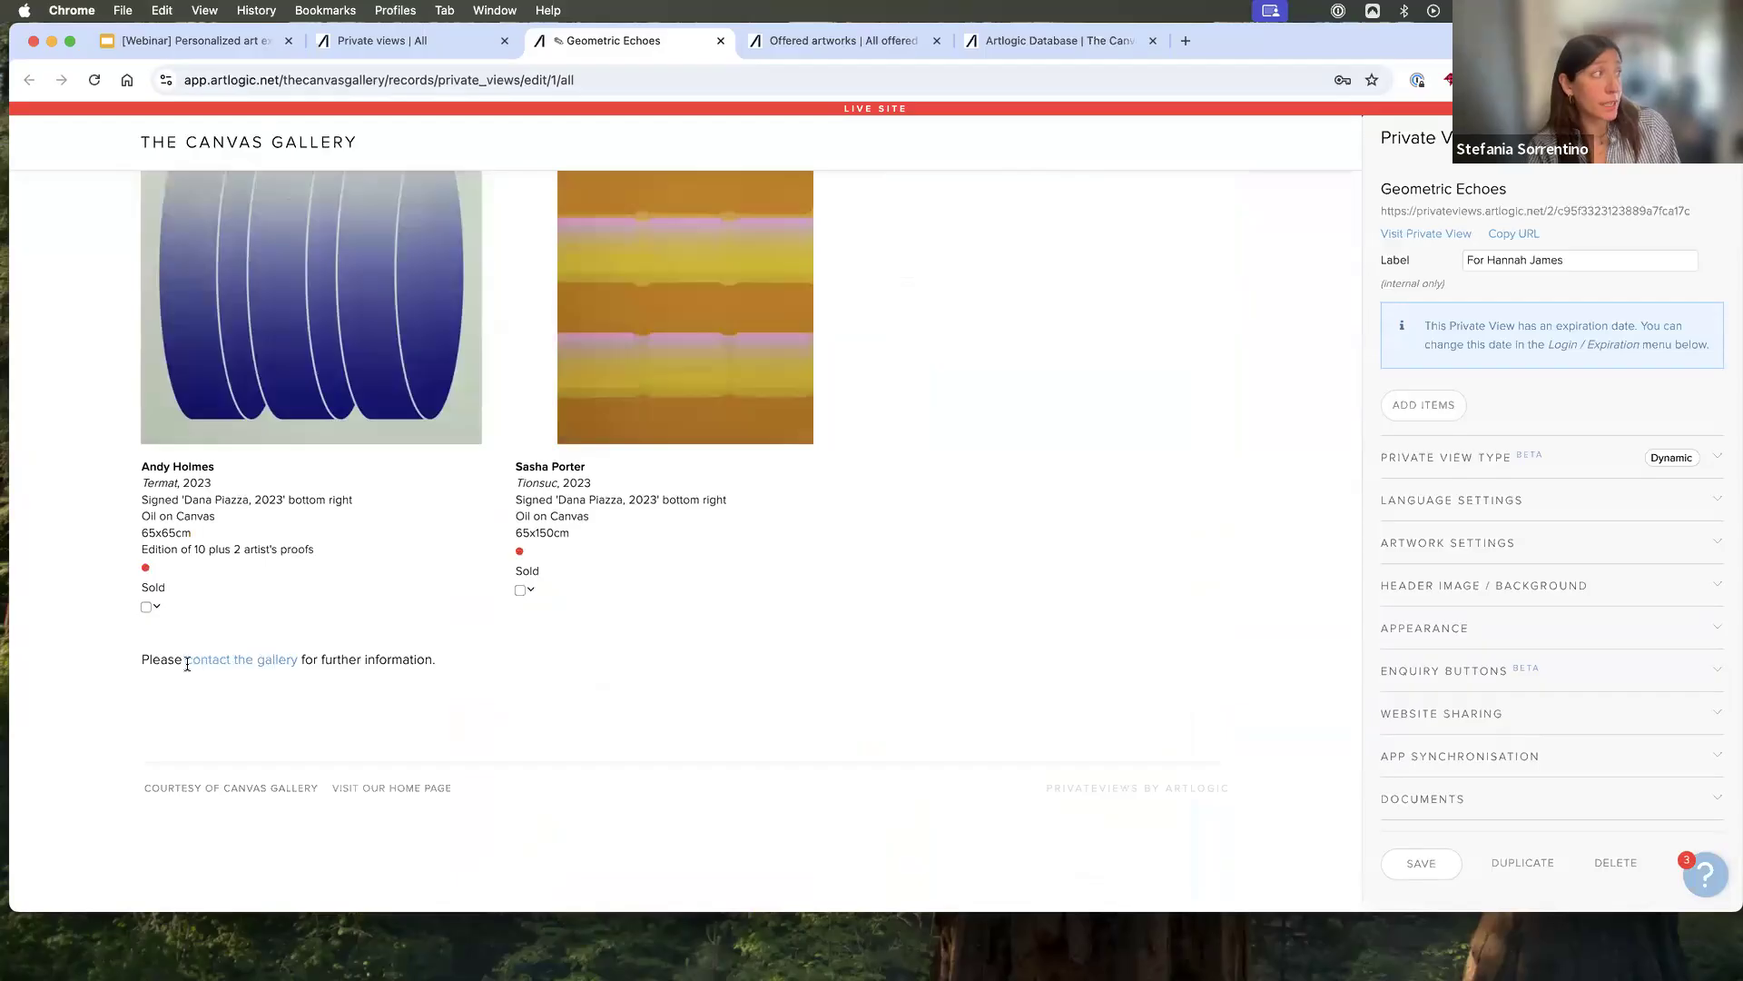
drag(185, 661, 305, 667)
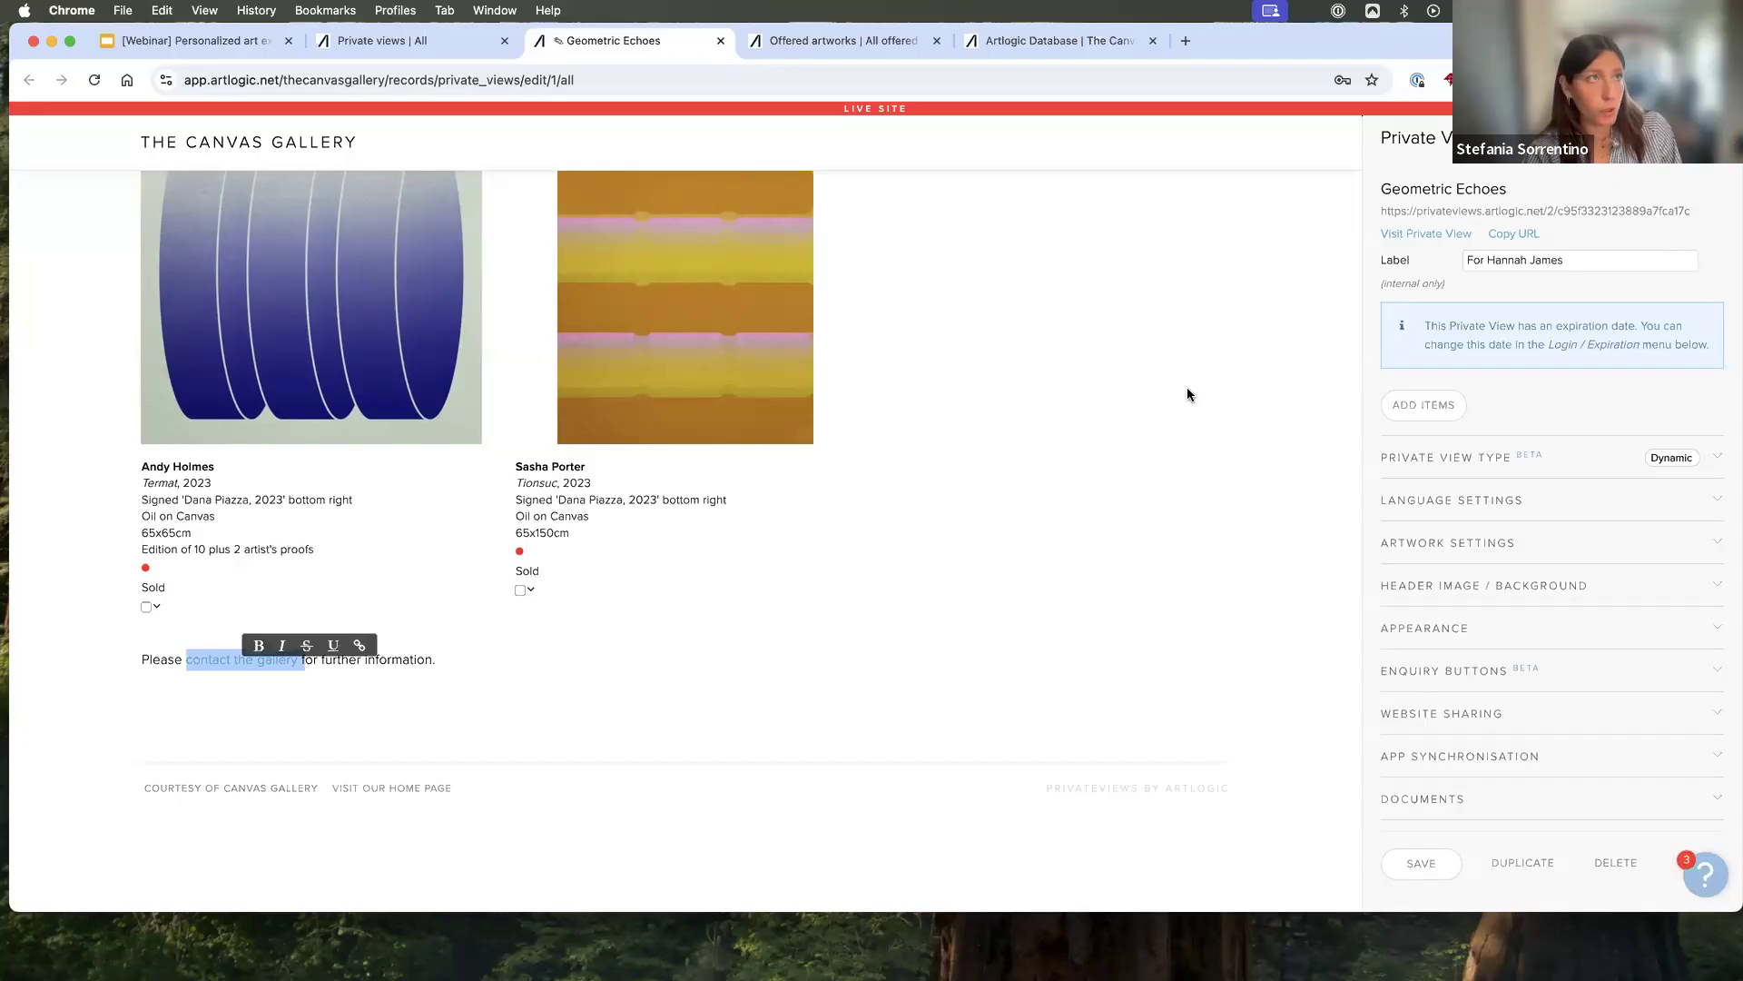
- Show the options for adding artworks or installation views to "Geometric Echoes", and dismiss them without adding anything
scroll(1184, 460, up, 10)
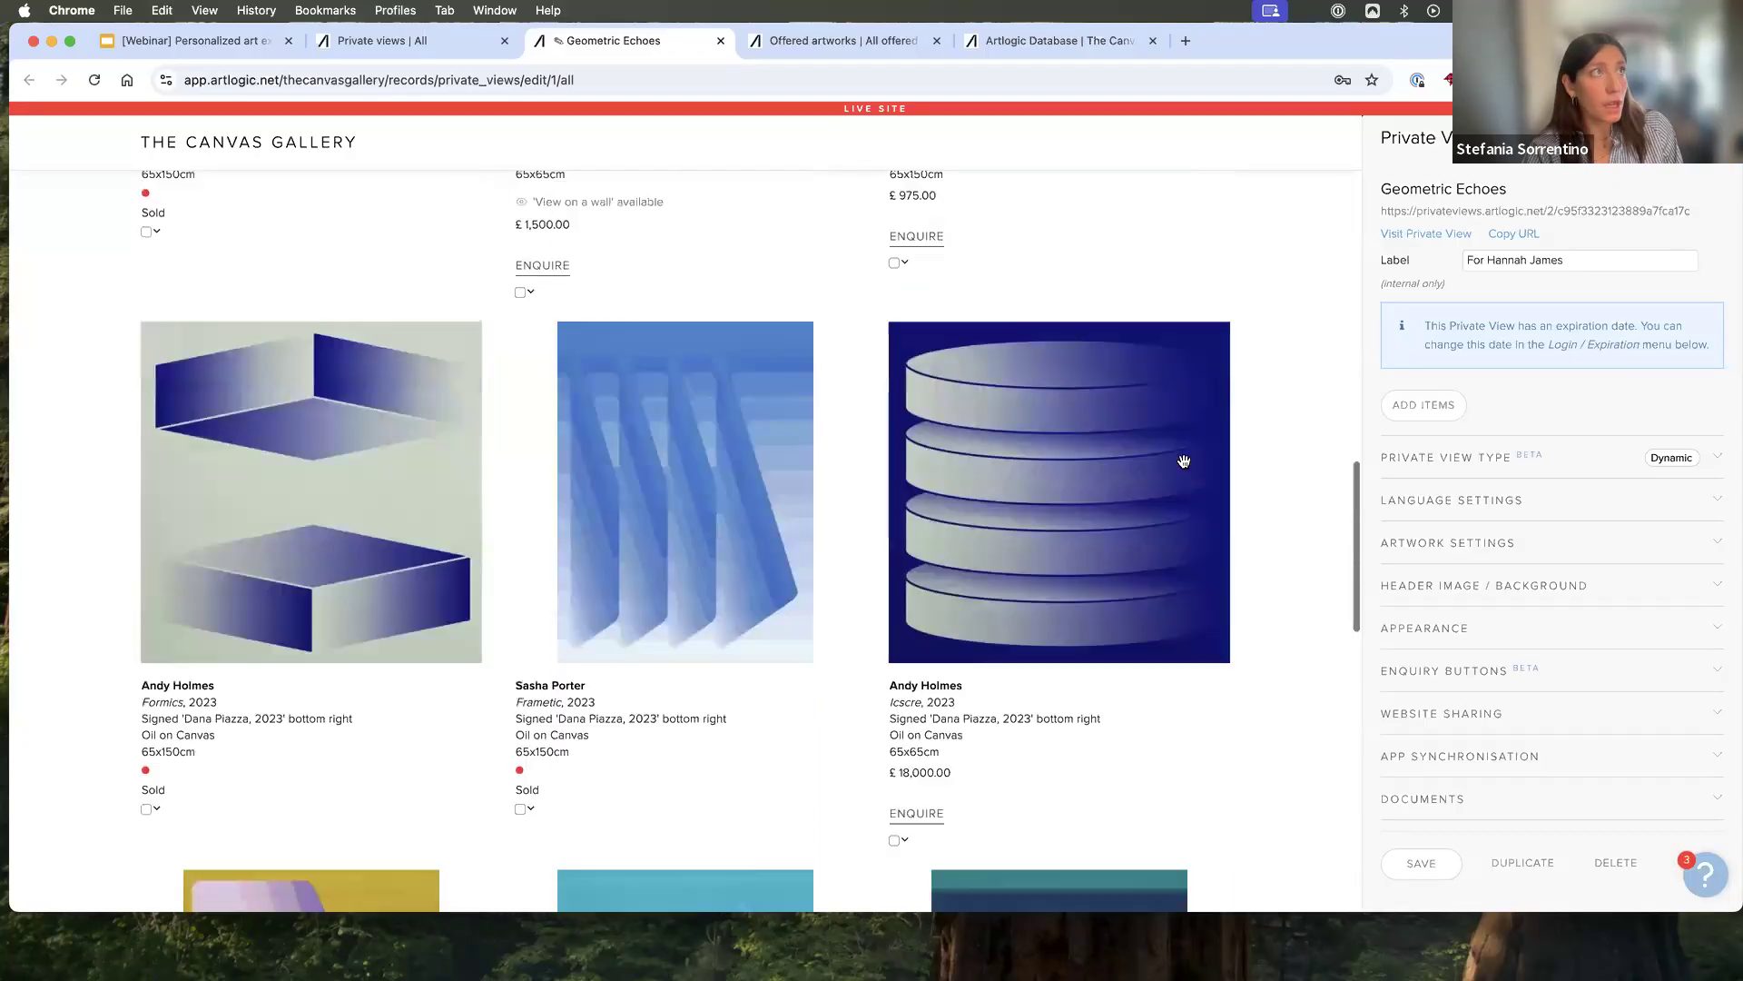
scroll(1184, 459, up, 5)
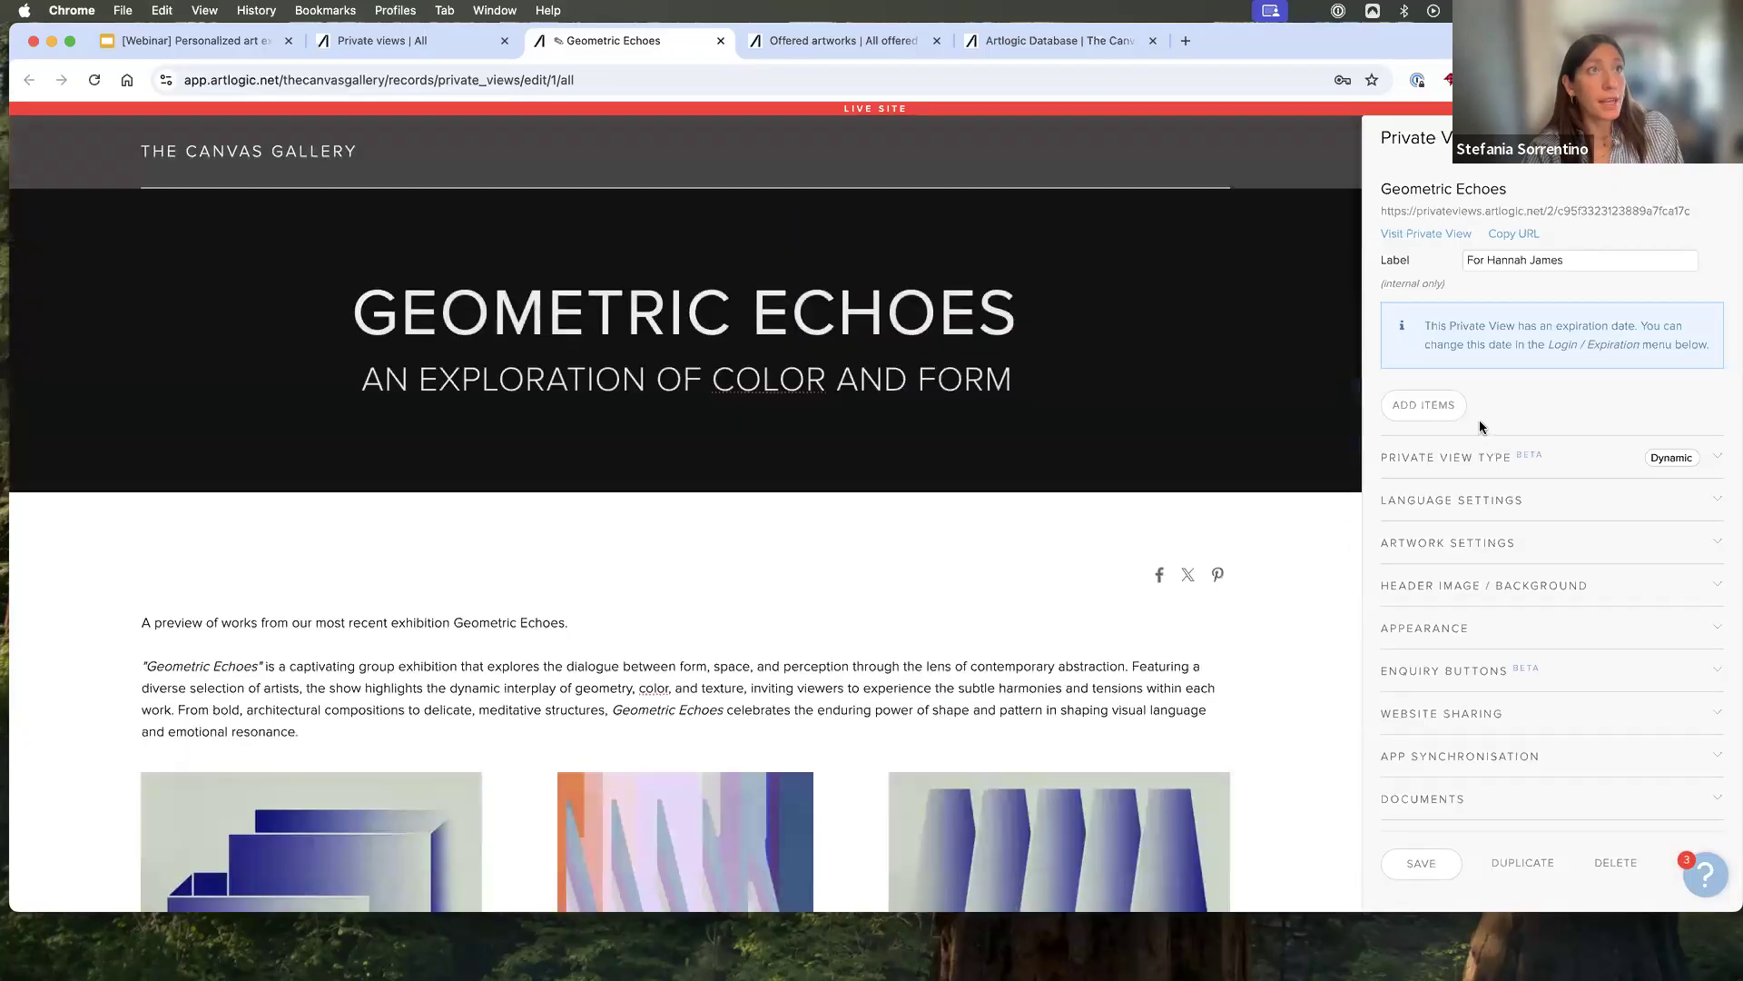
click(1427, 416)
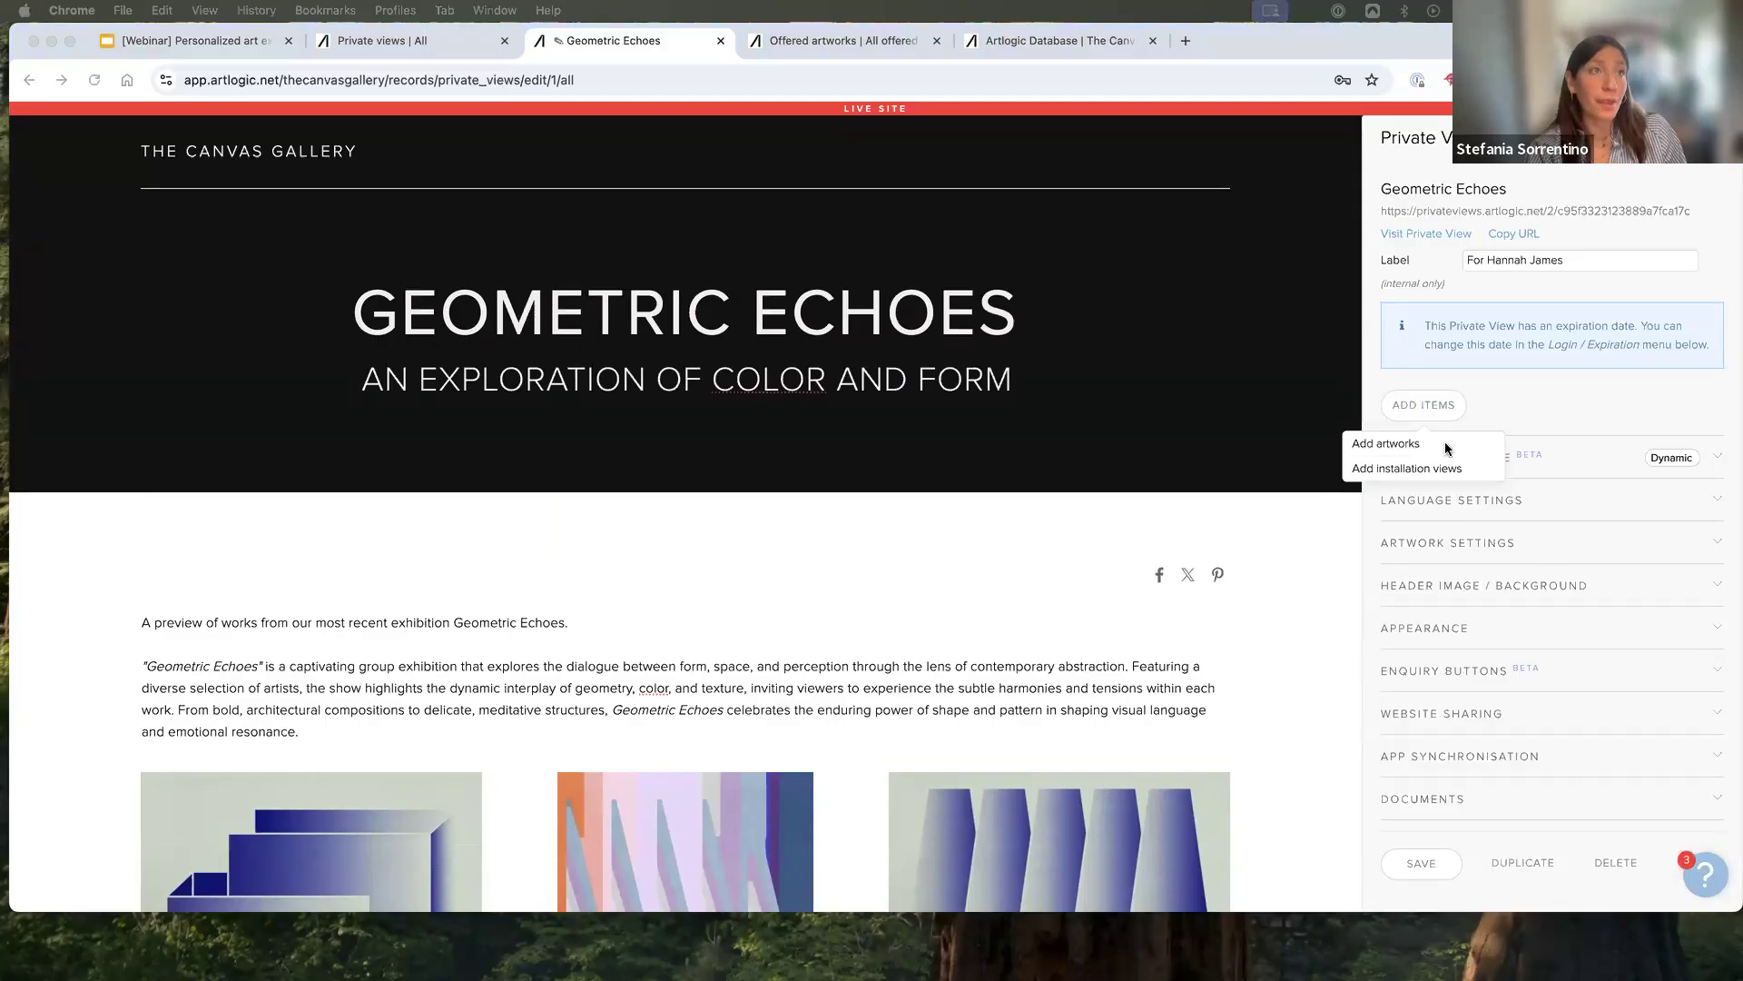
click(1336, 518)
- Open the list of installation view records from the artwork views
click(420, 41)
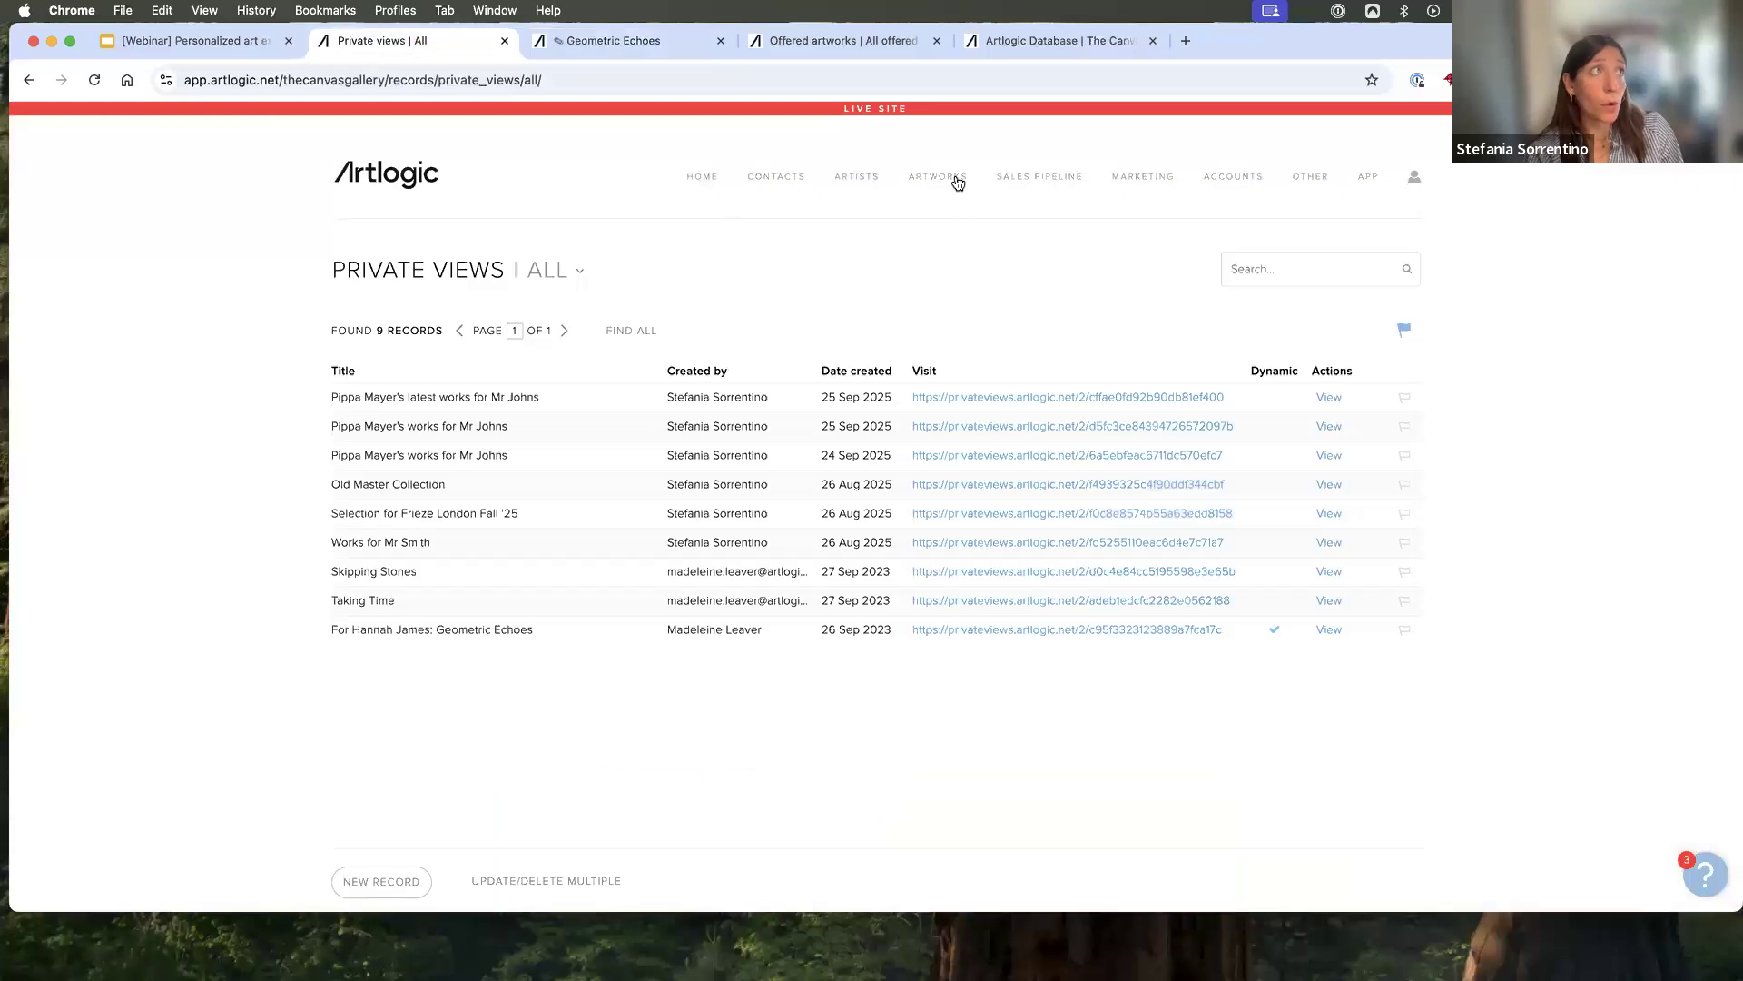
mouse_move(953, 179)
mouse_move(956, 211)
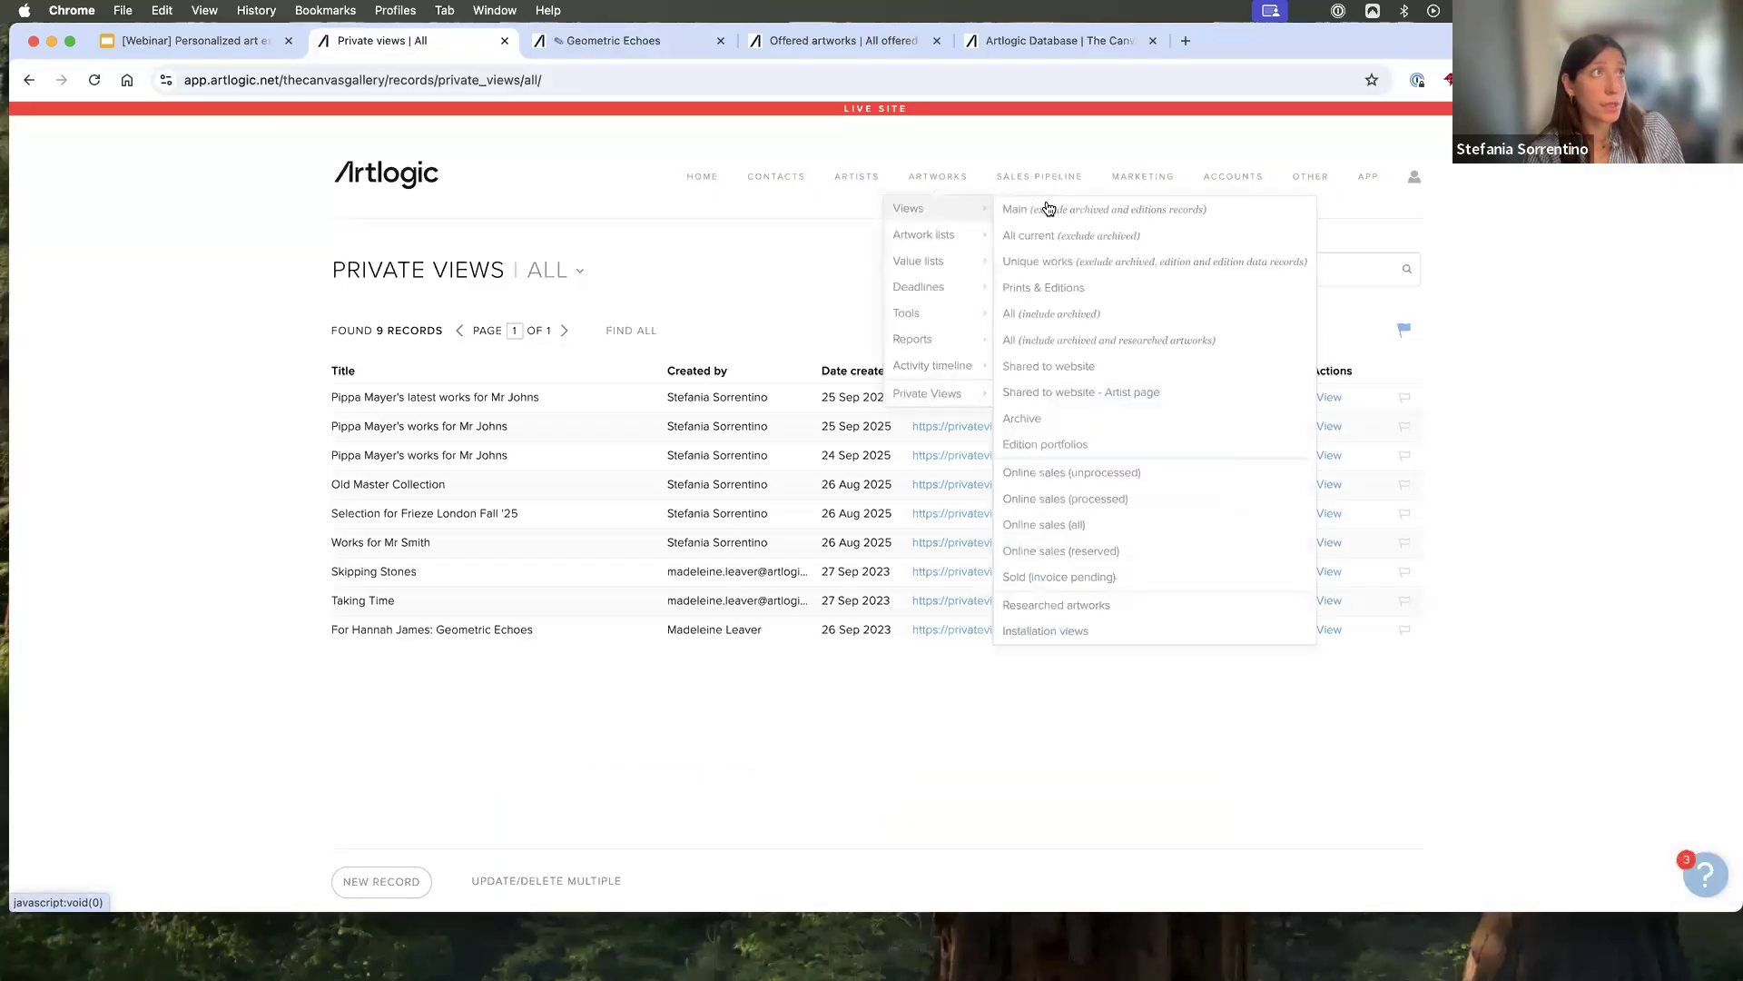
click(1064, 634)
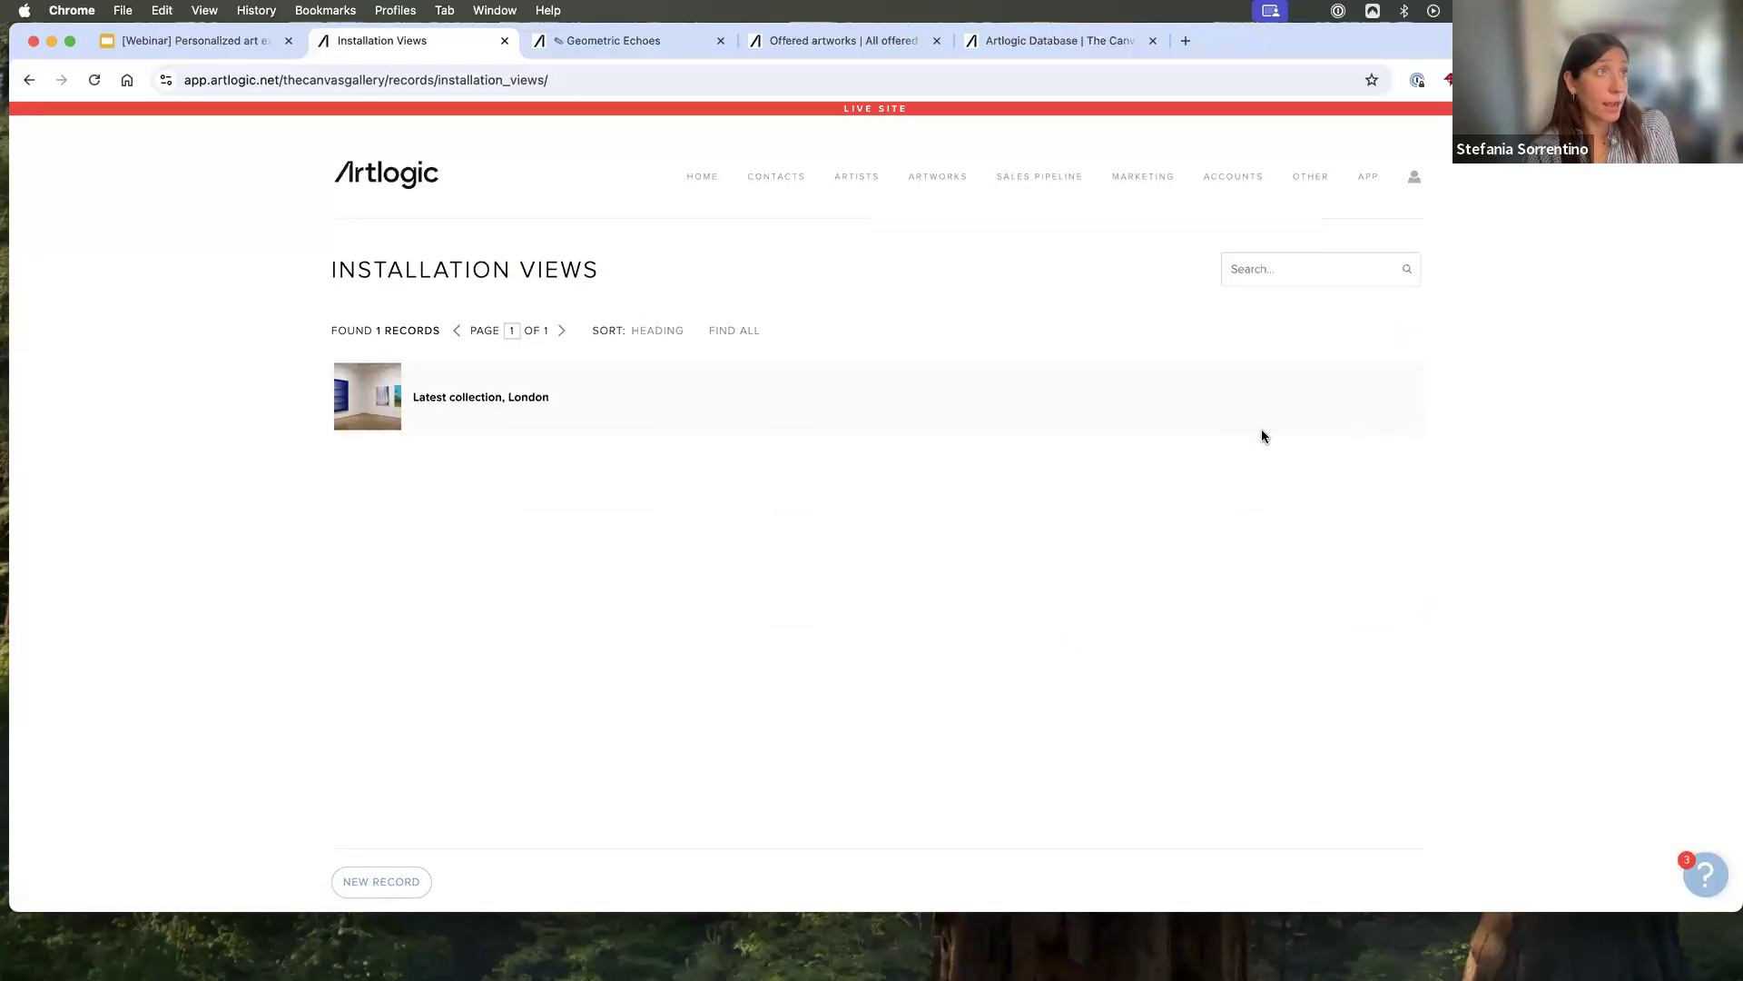
- Examine the heading, images and documents sections of the "Latest collection, London" installation view record, and close it without changes
click(1404, 406)
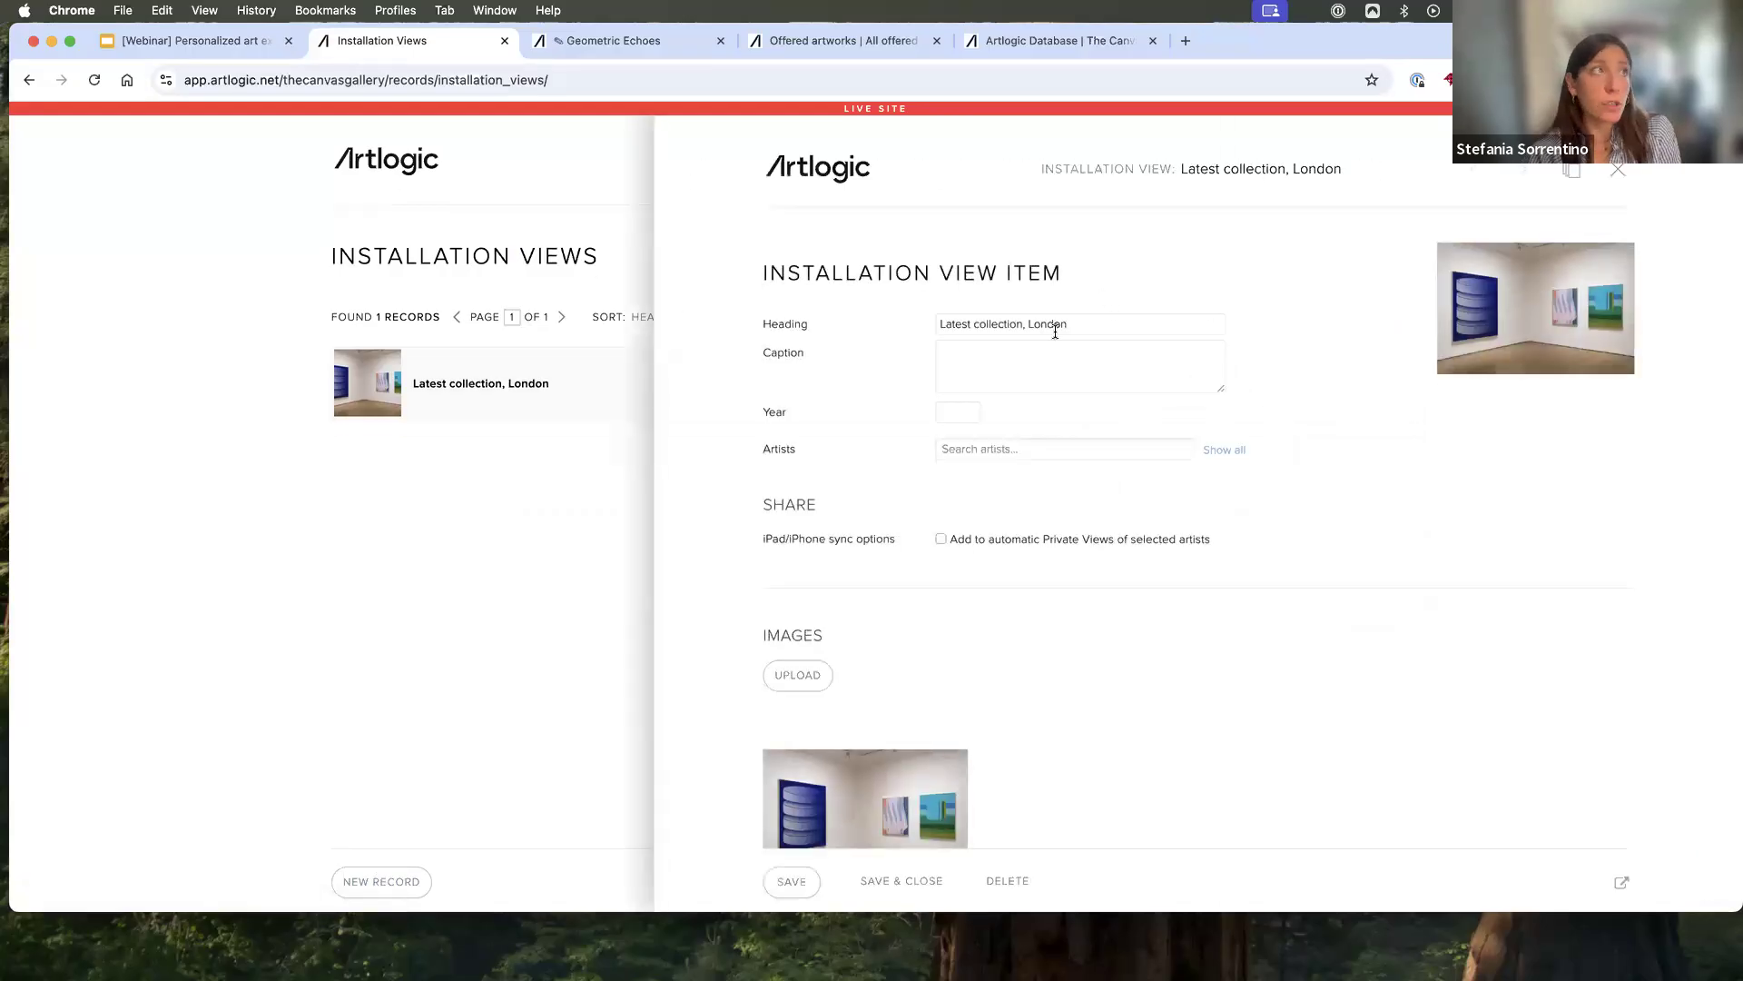
drag(1060, 325, 903, 329)
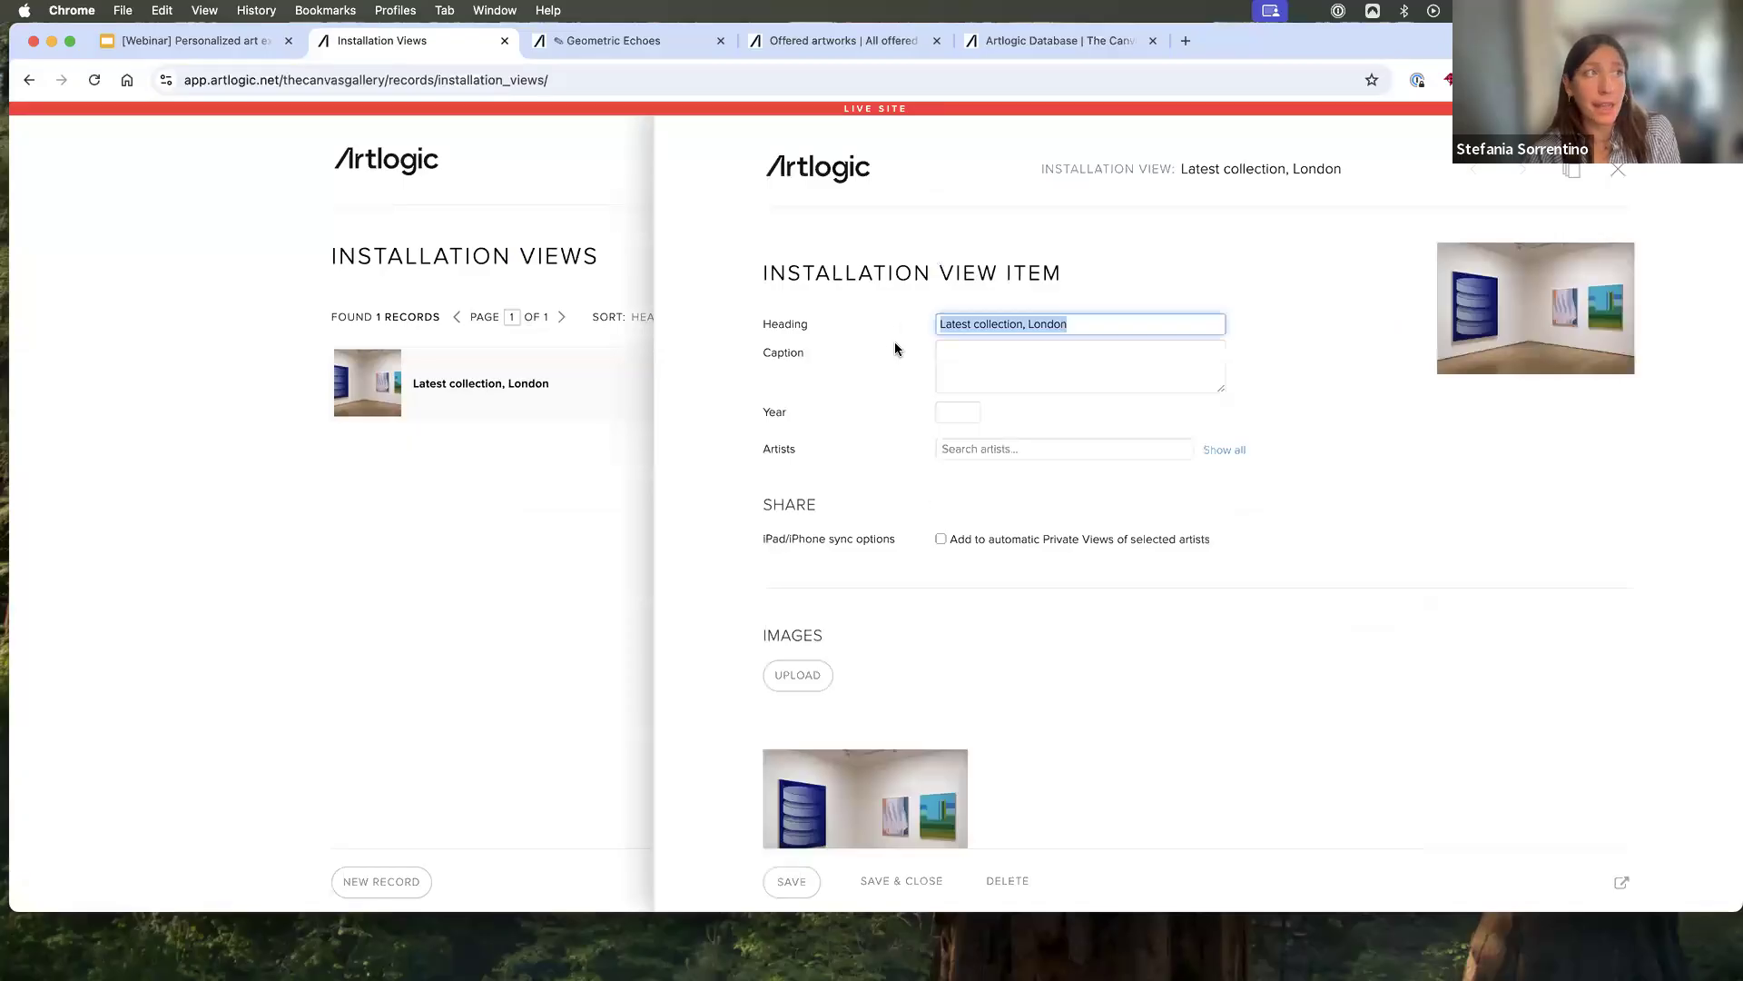
scroll(1093, 574, down, 4)
scroll(1093, 572, down, 3)
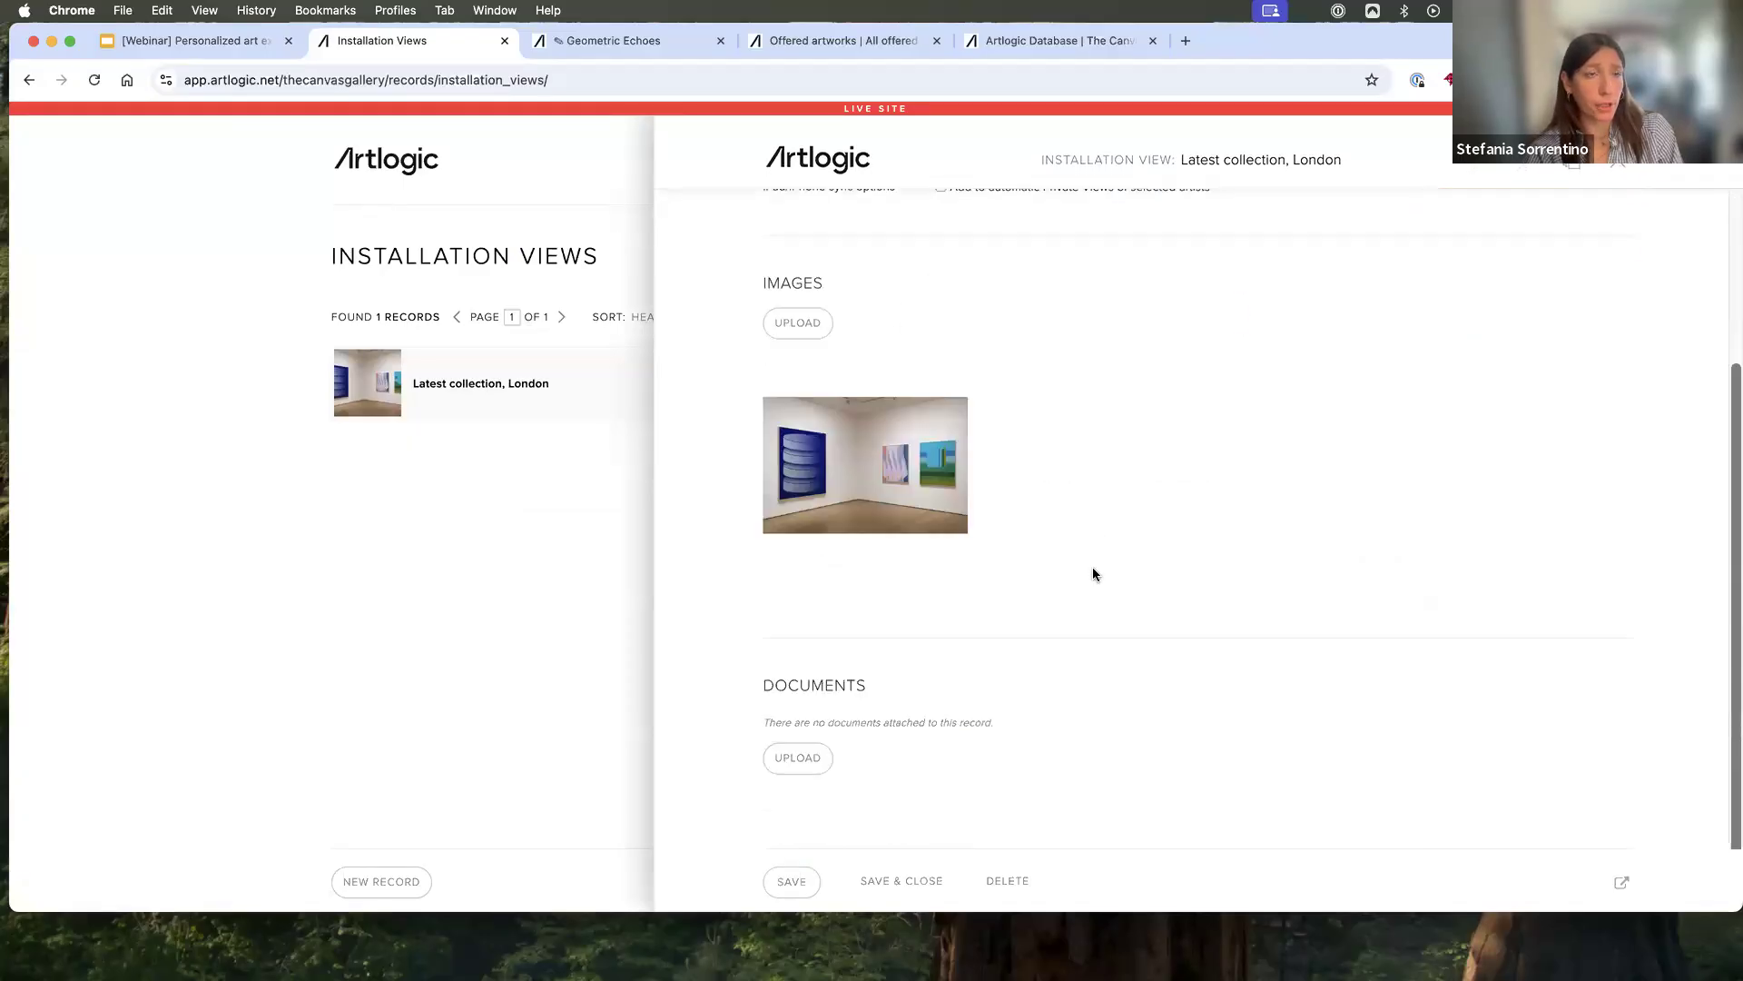
scroll(1093, 572, up, 8)
click(1619, 167)
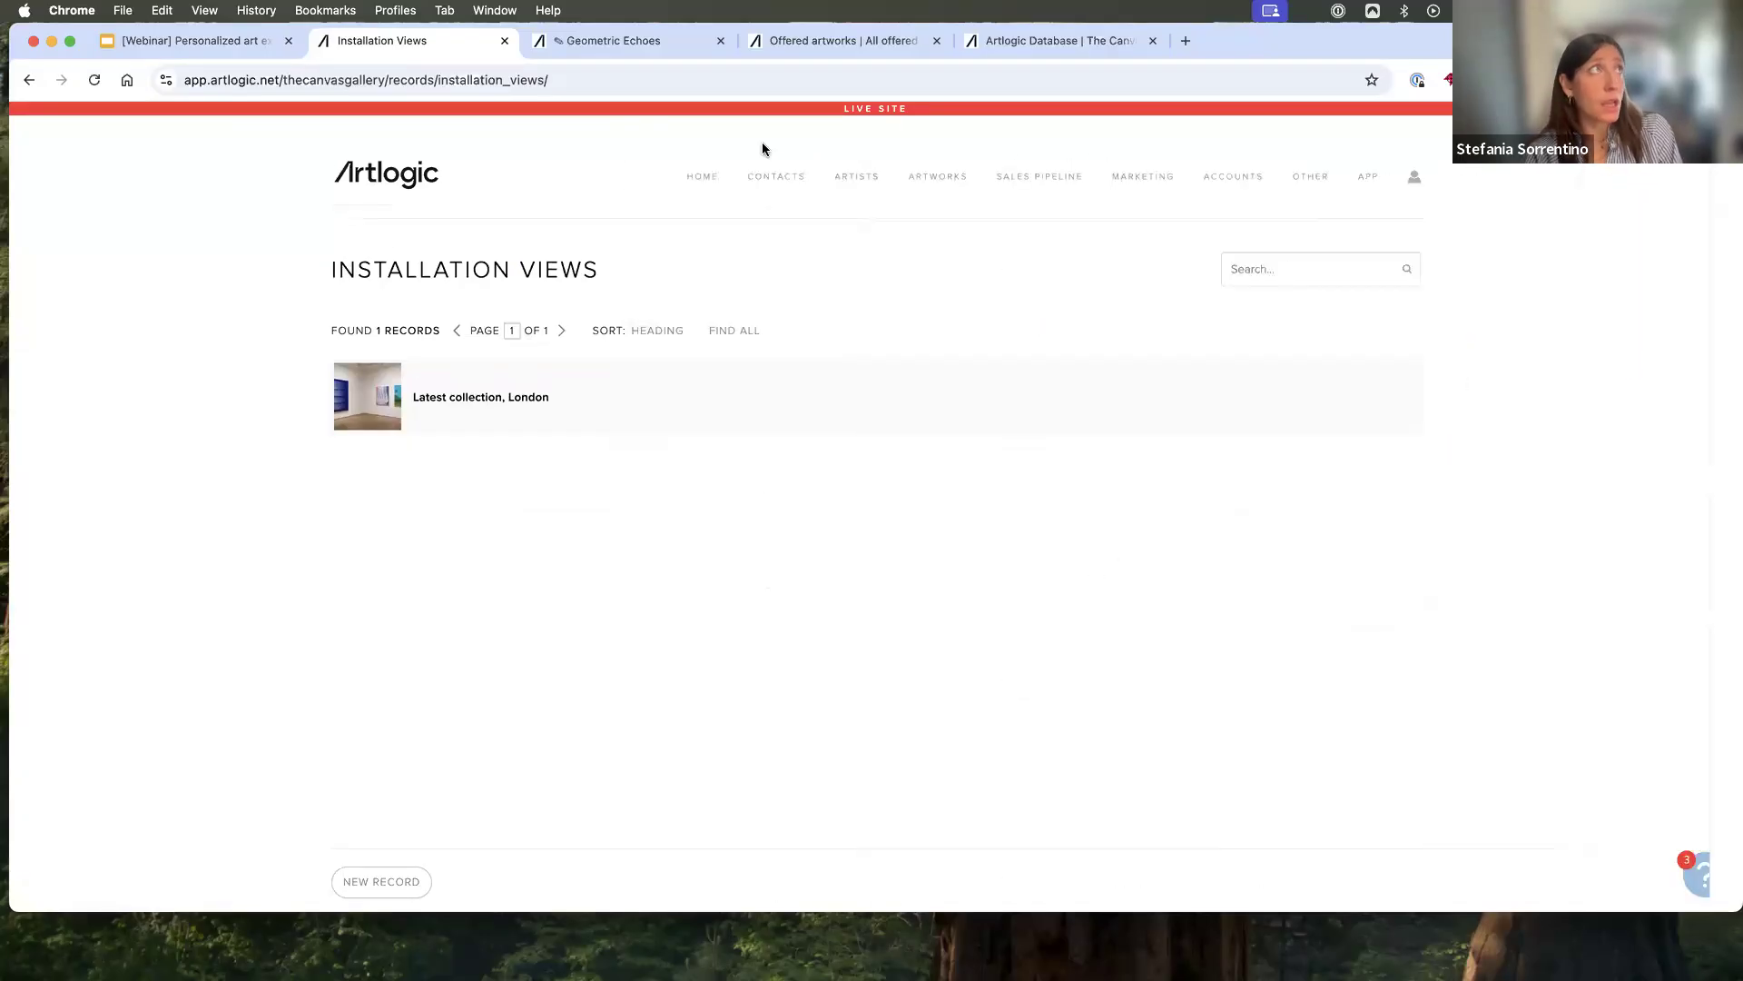
- Search installation views for "latest", add the "Latest collection, London" view to the "Geometric Echoes" Private View, and save it
click(627, 40)
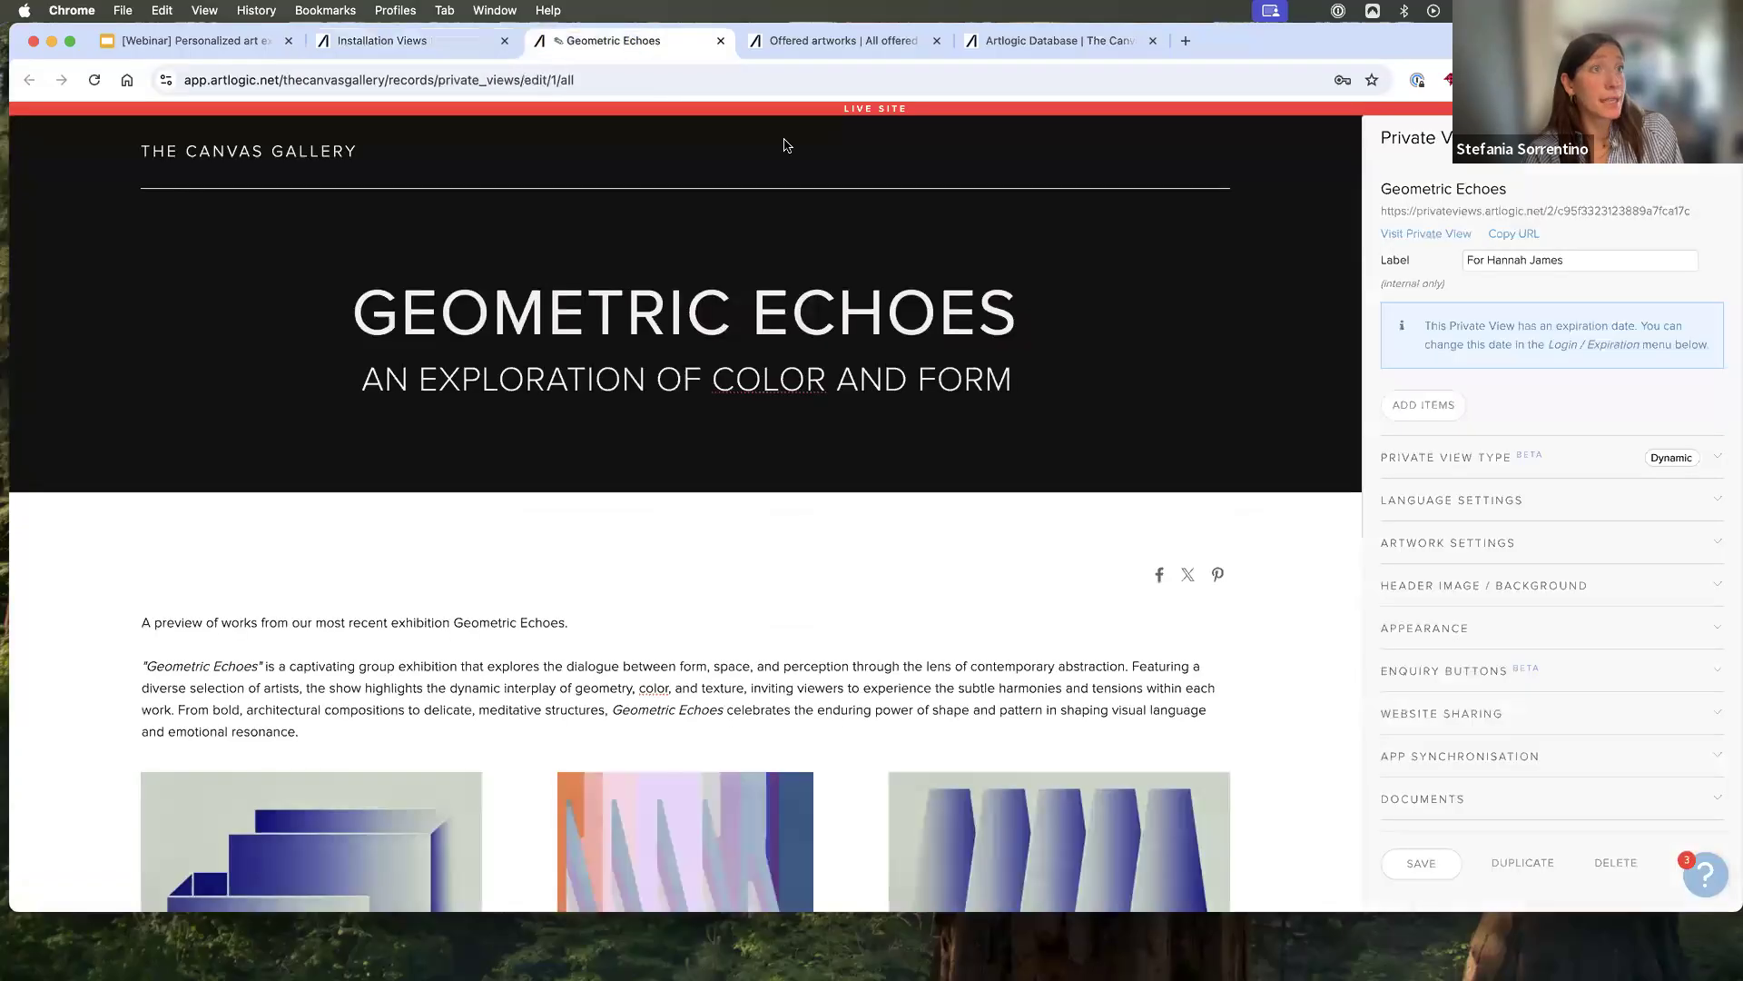
click(1426, 408)
click(1419, 468)
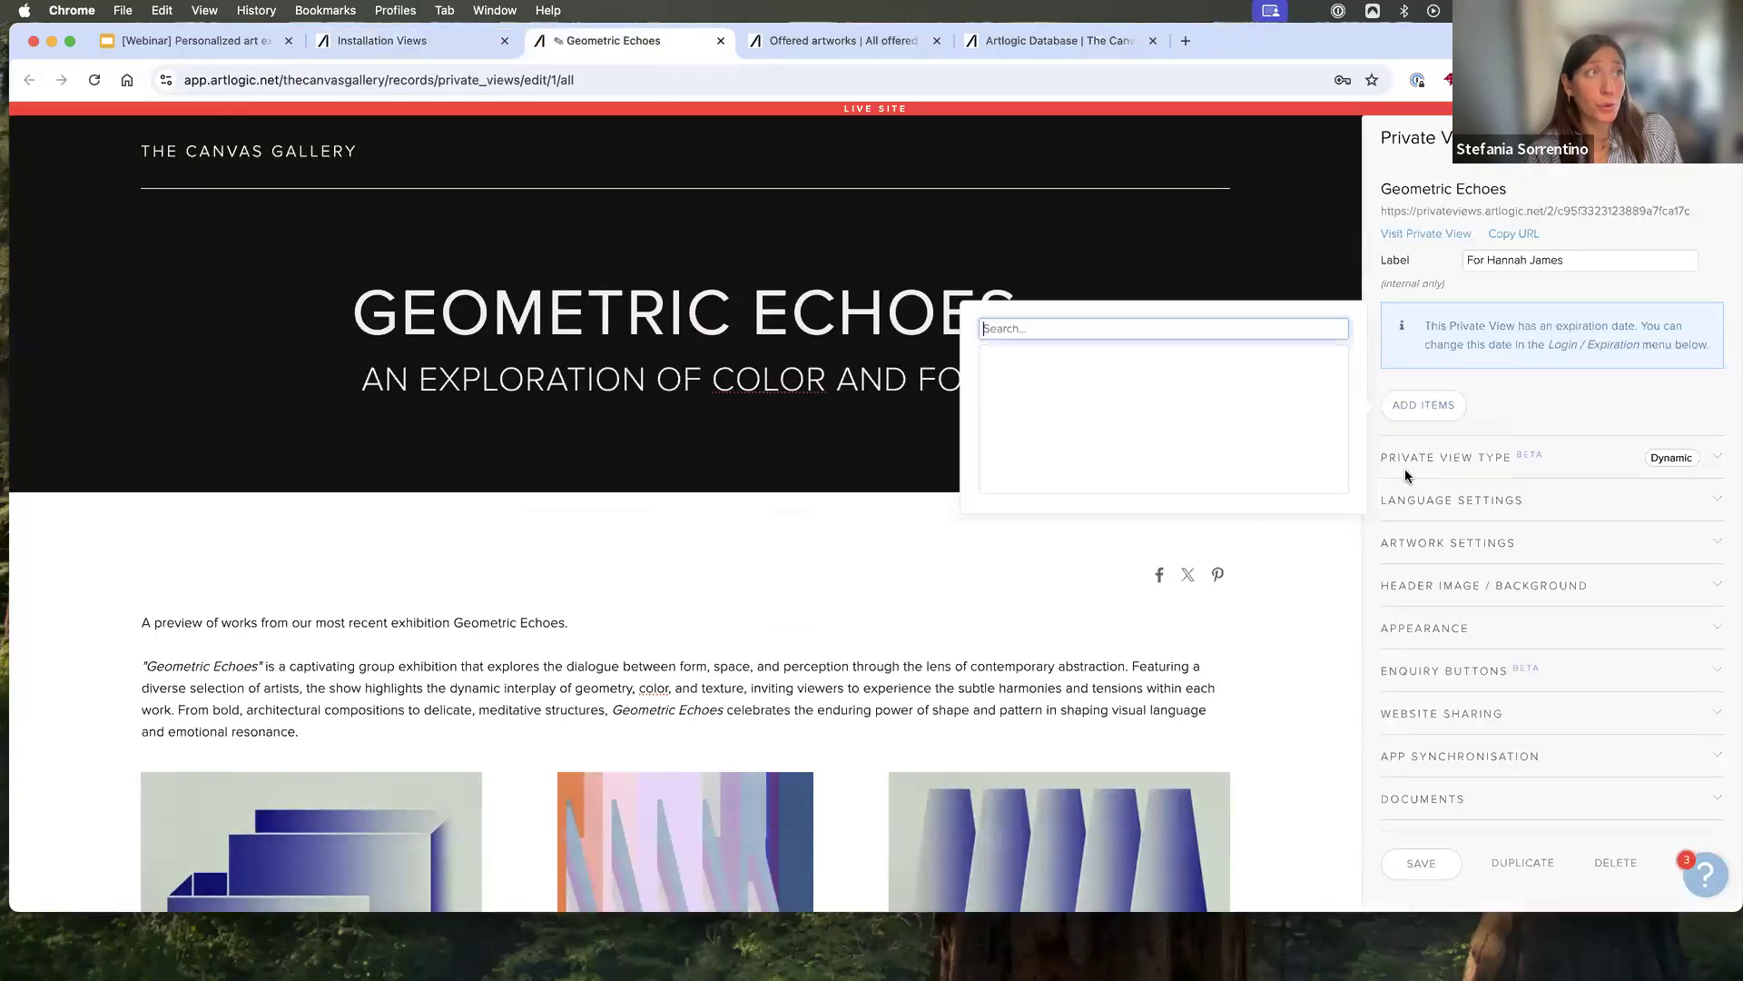
text(latest)
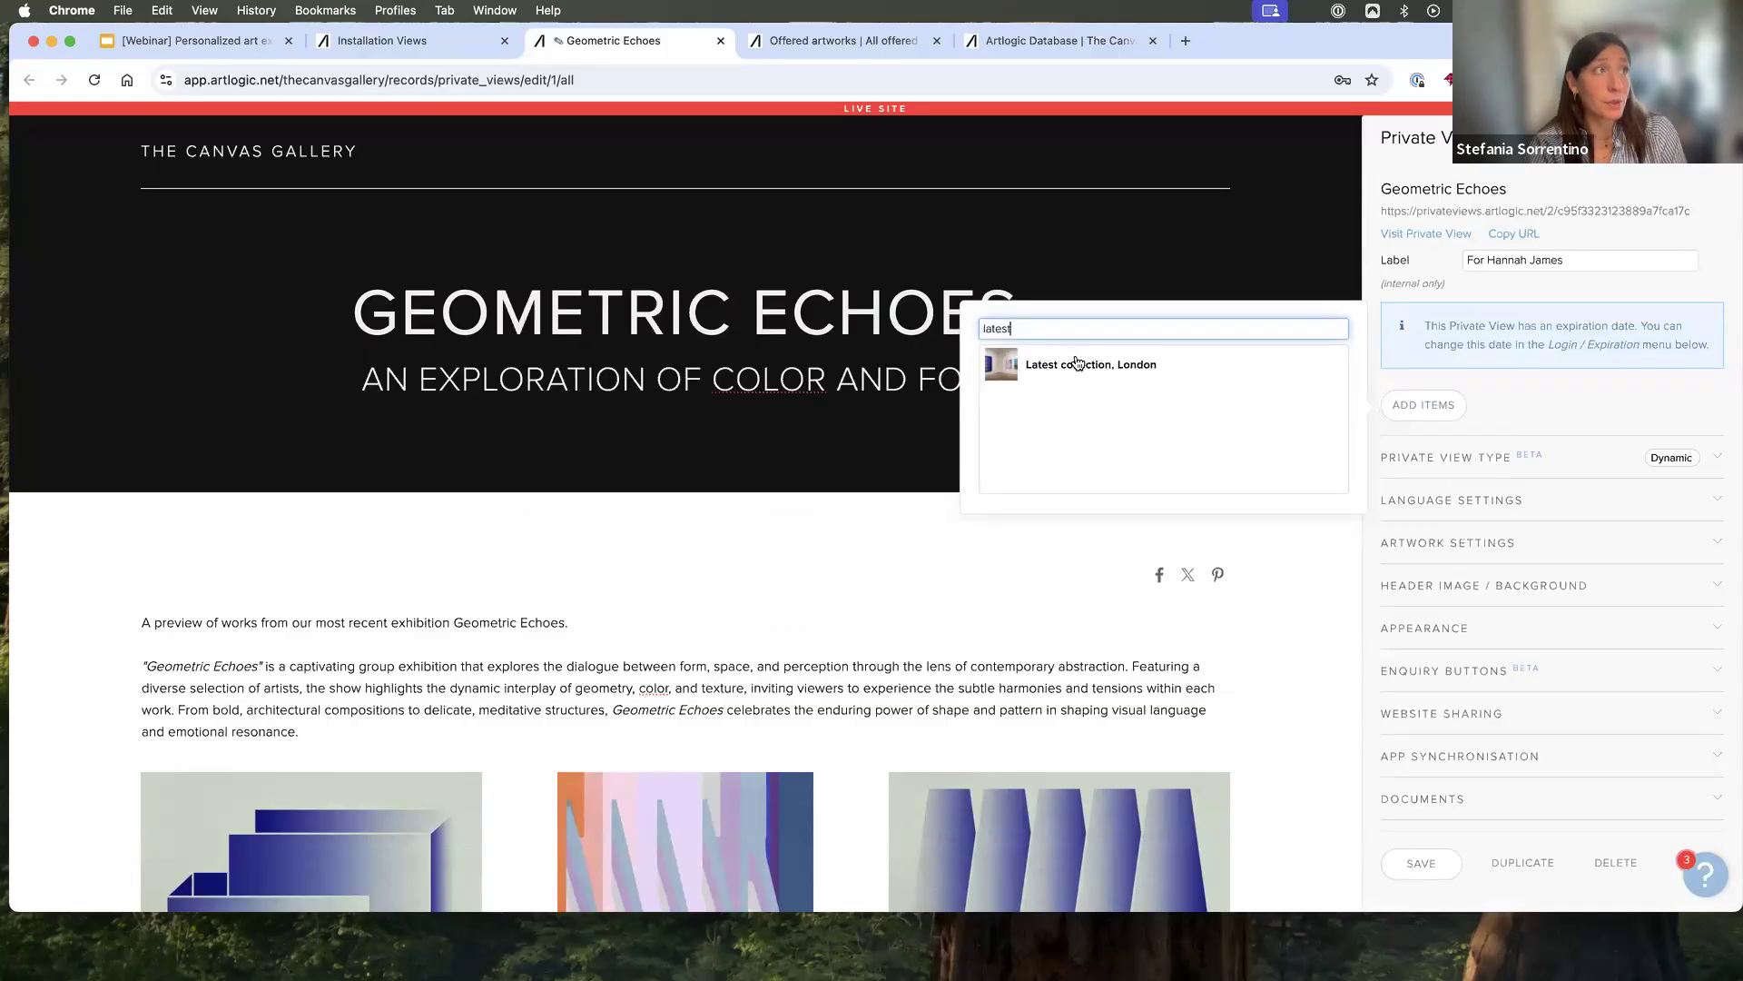
click(1076, 359)
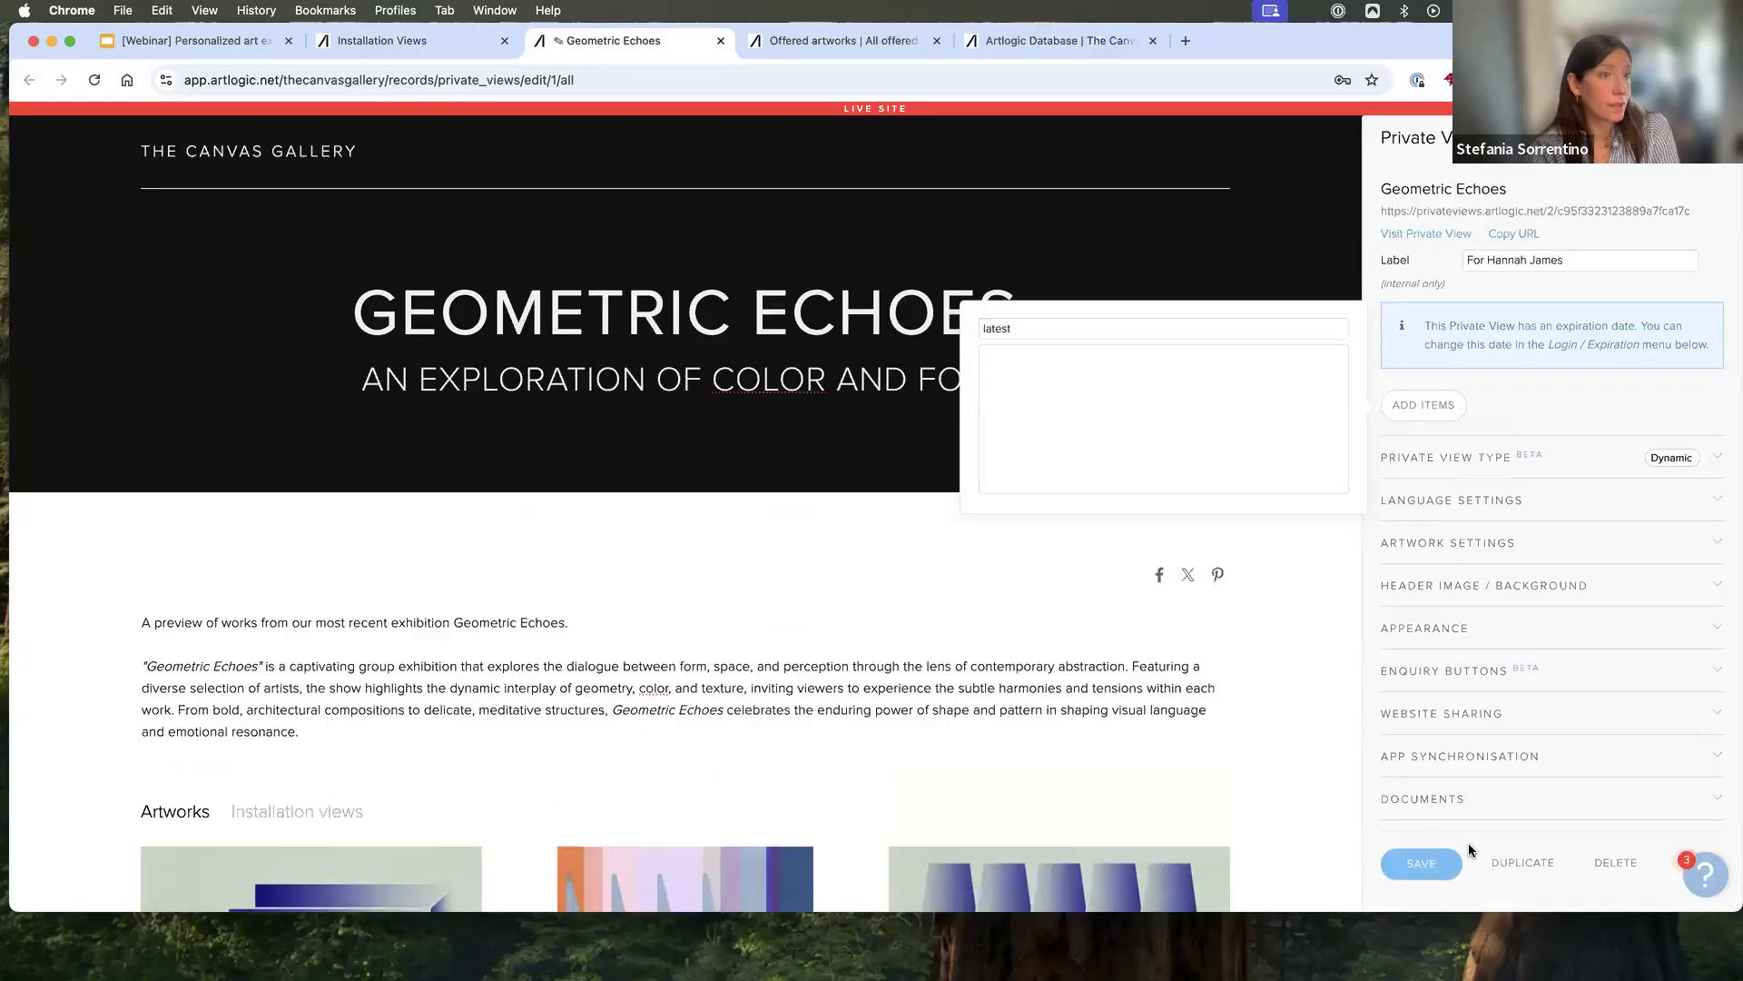
click(1419, 873)
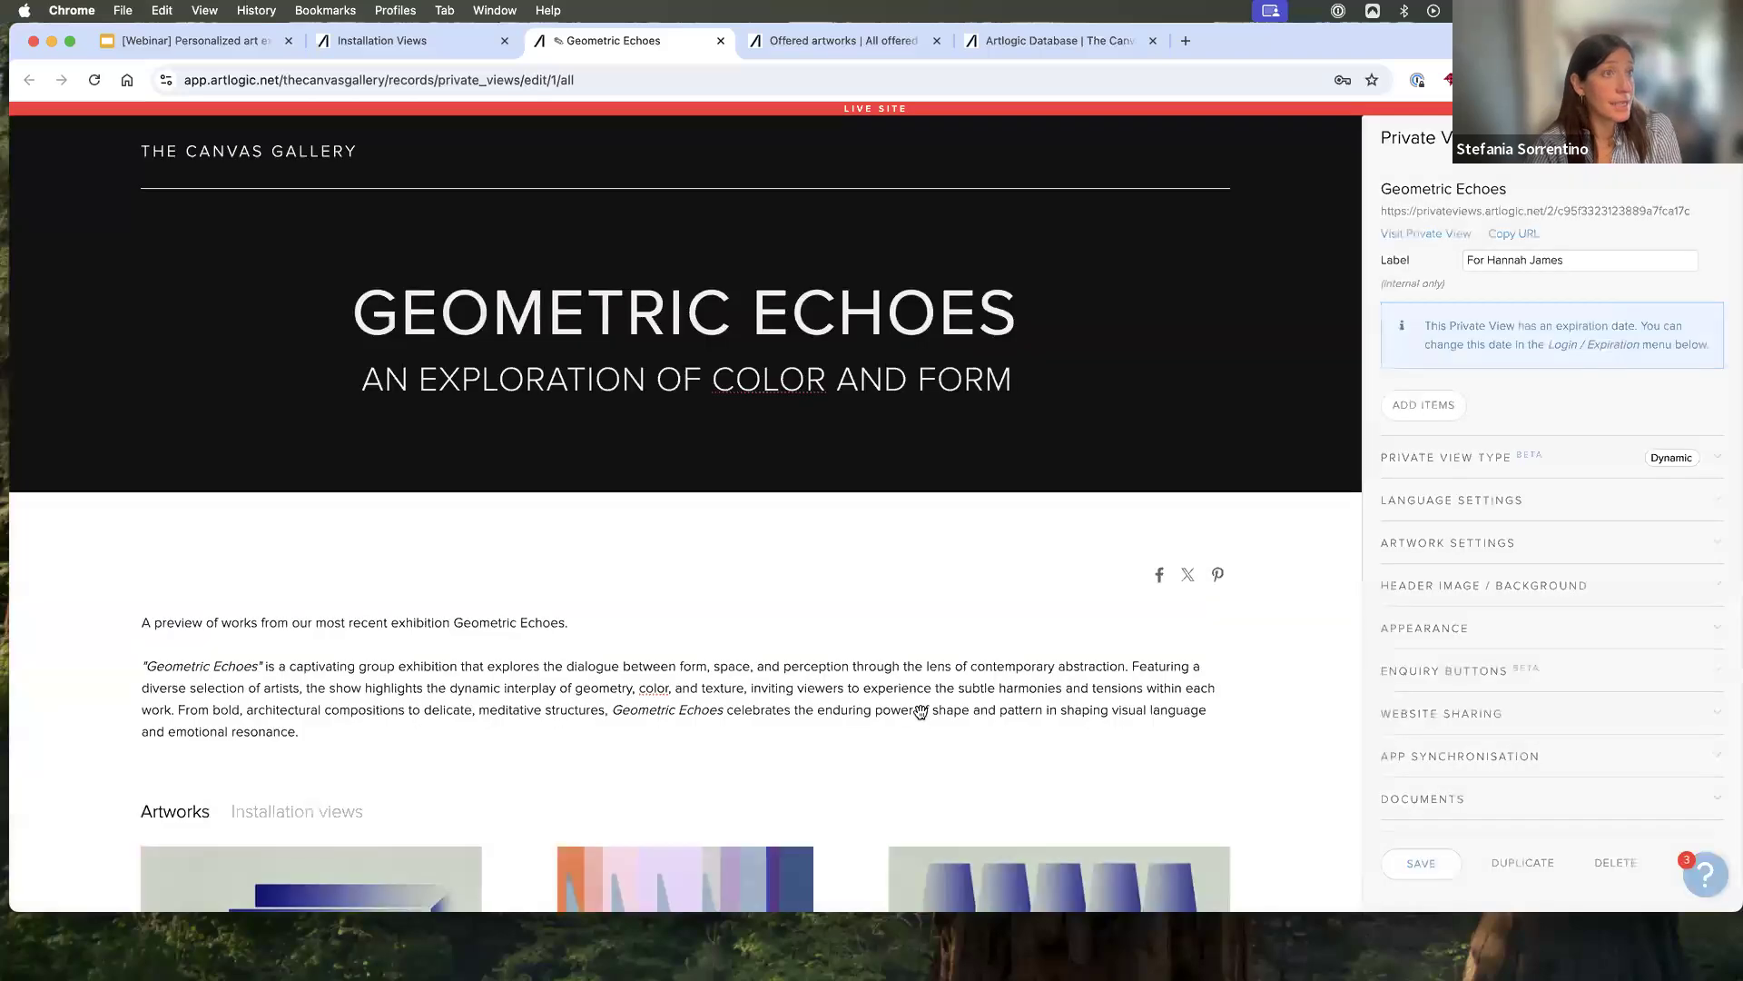
- Visit the live "Geometric Echoes" page, reload it, and compare its Installation views section with its Artworks section
scroll(920, 711, down, 3)
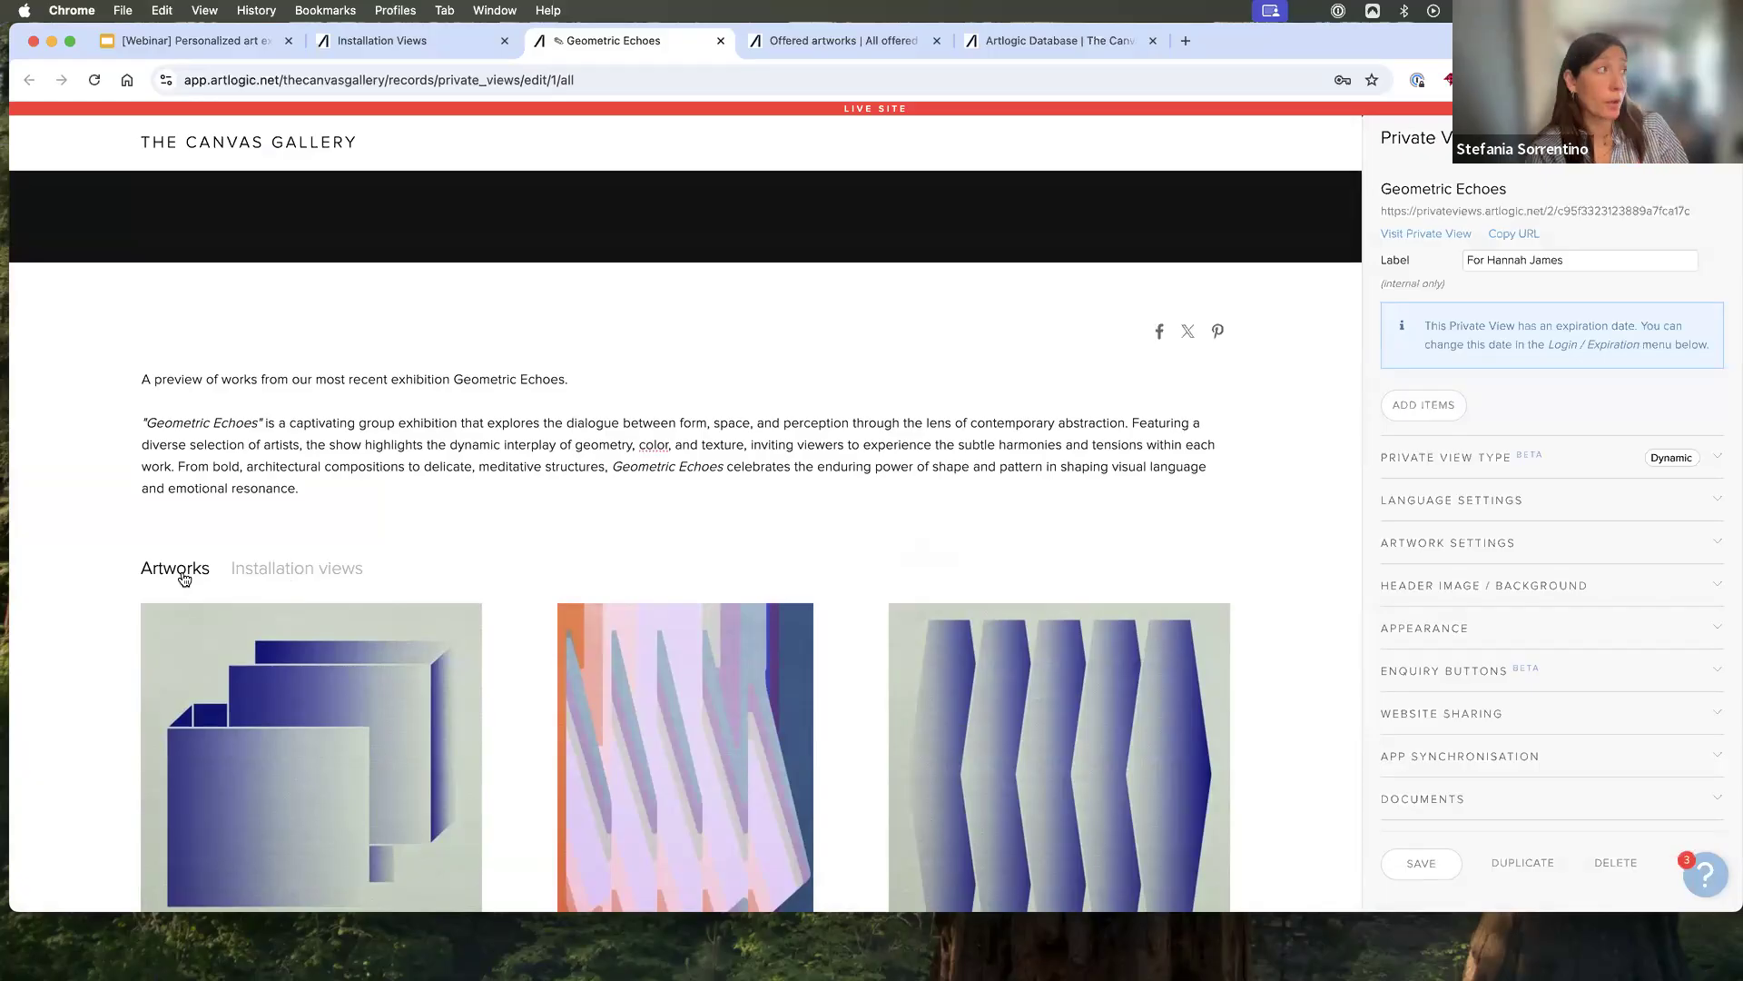
click(1416, 236)
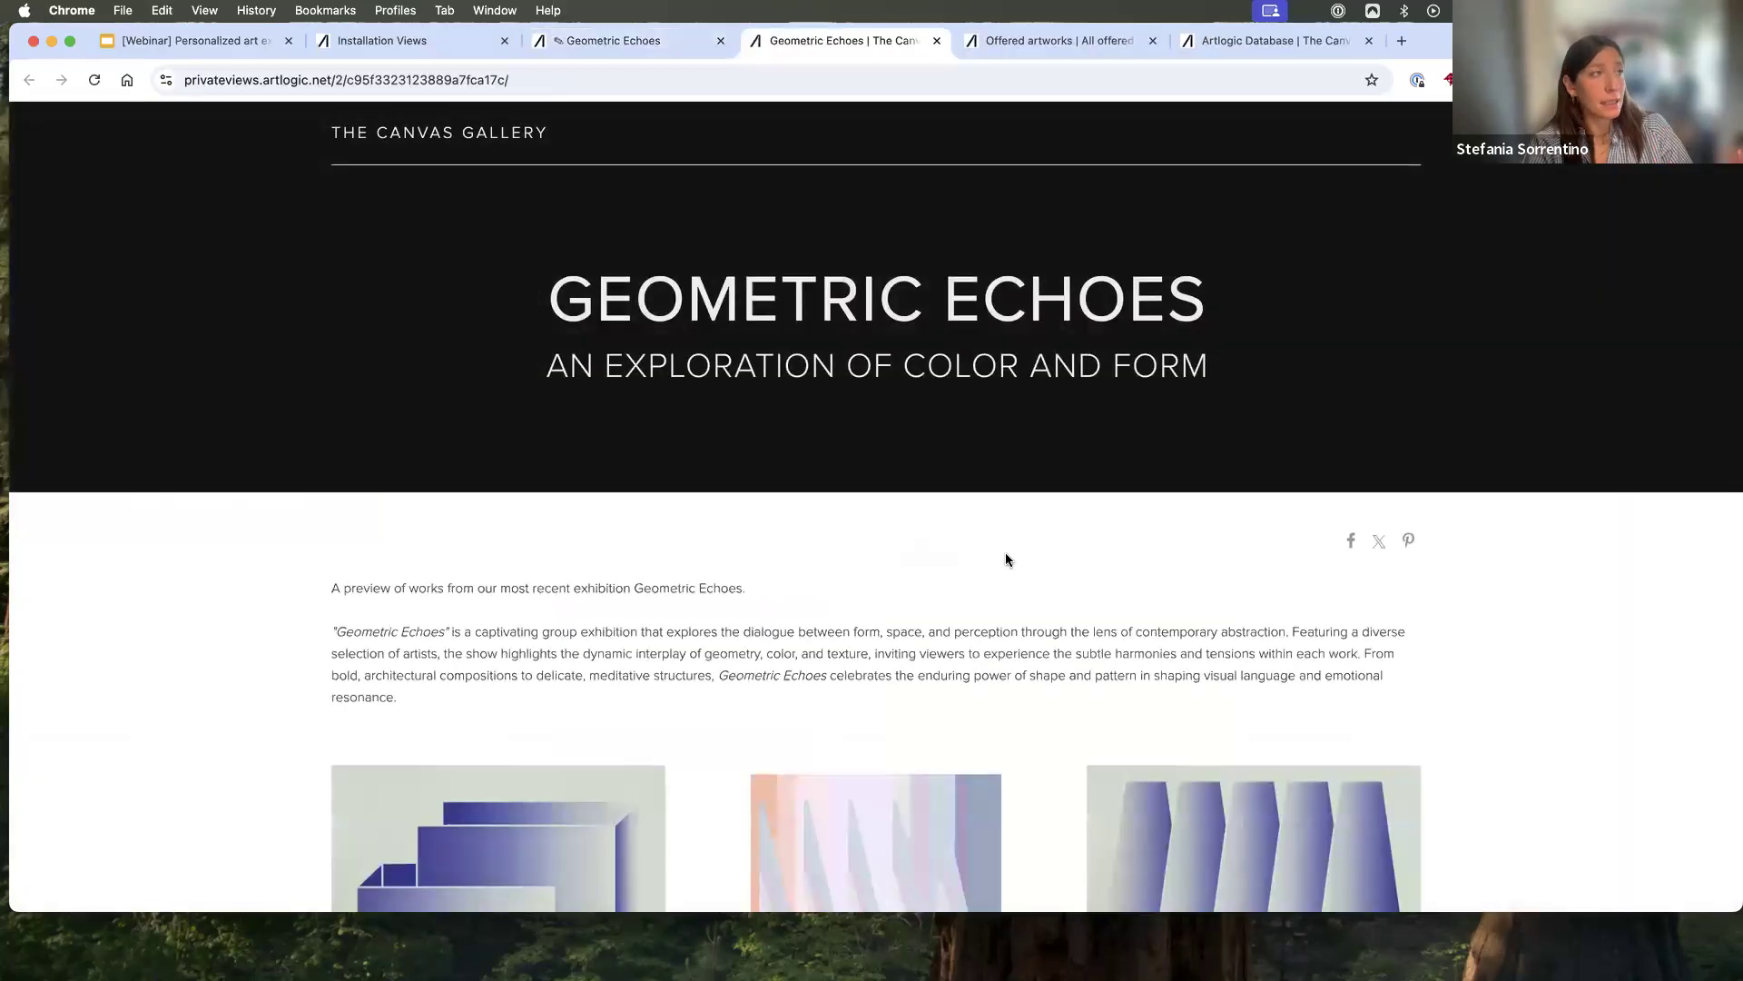
scroll(1005, 559, down, 5)
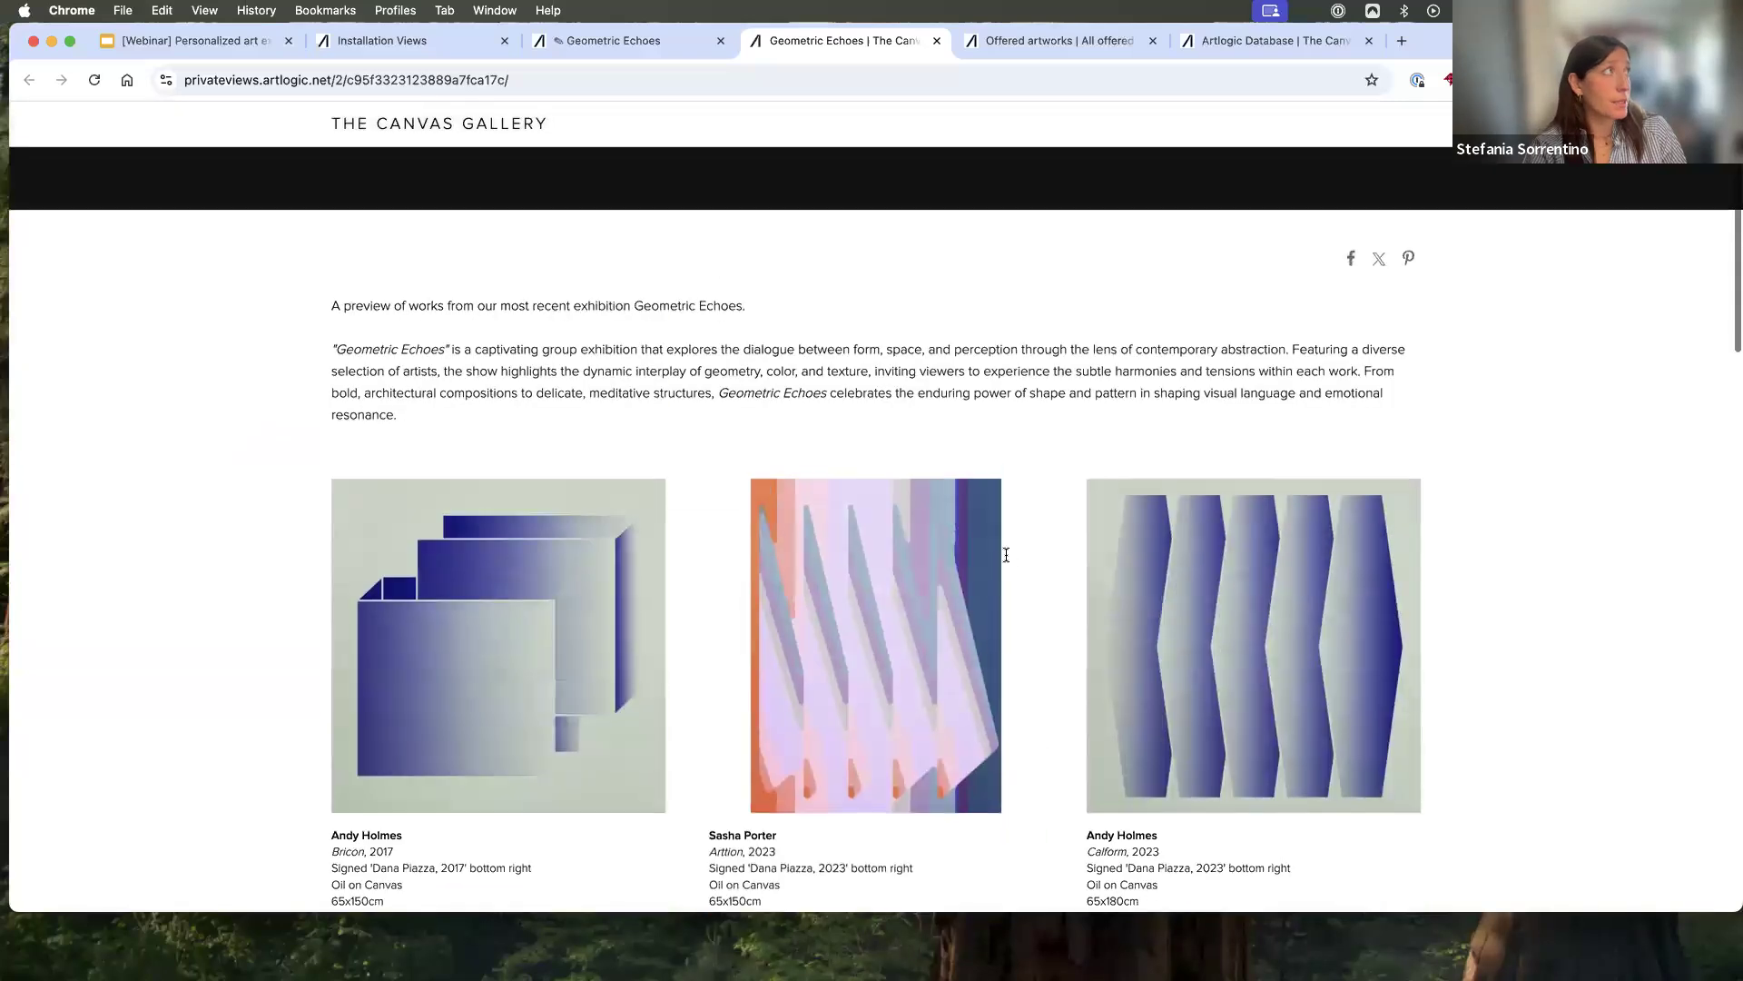
scroll(1006, 555, up, 5)
click(94, 81)
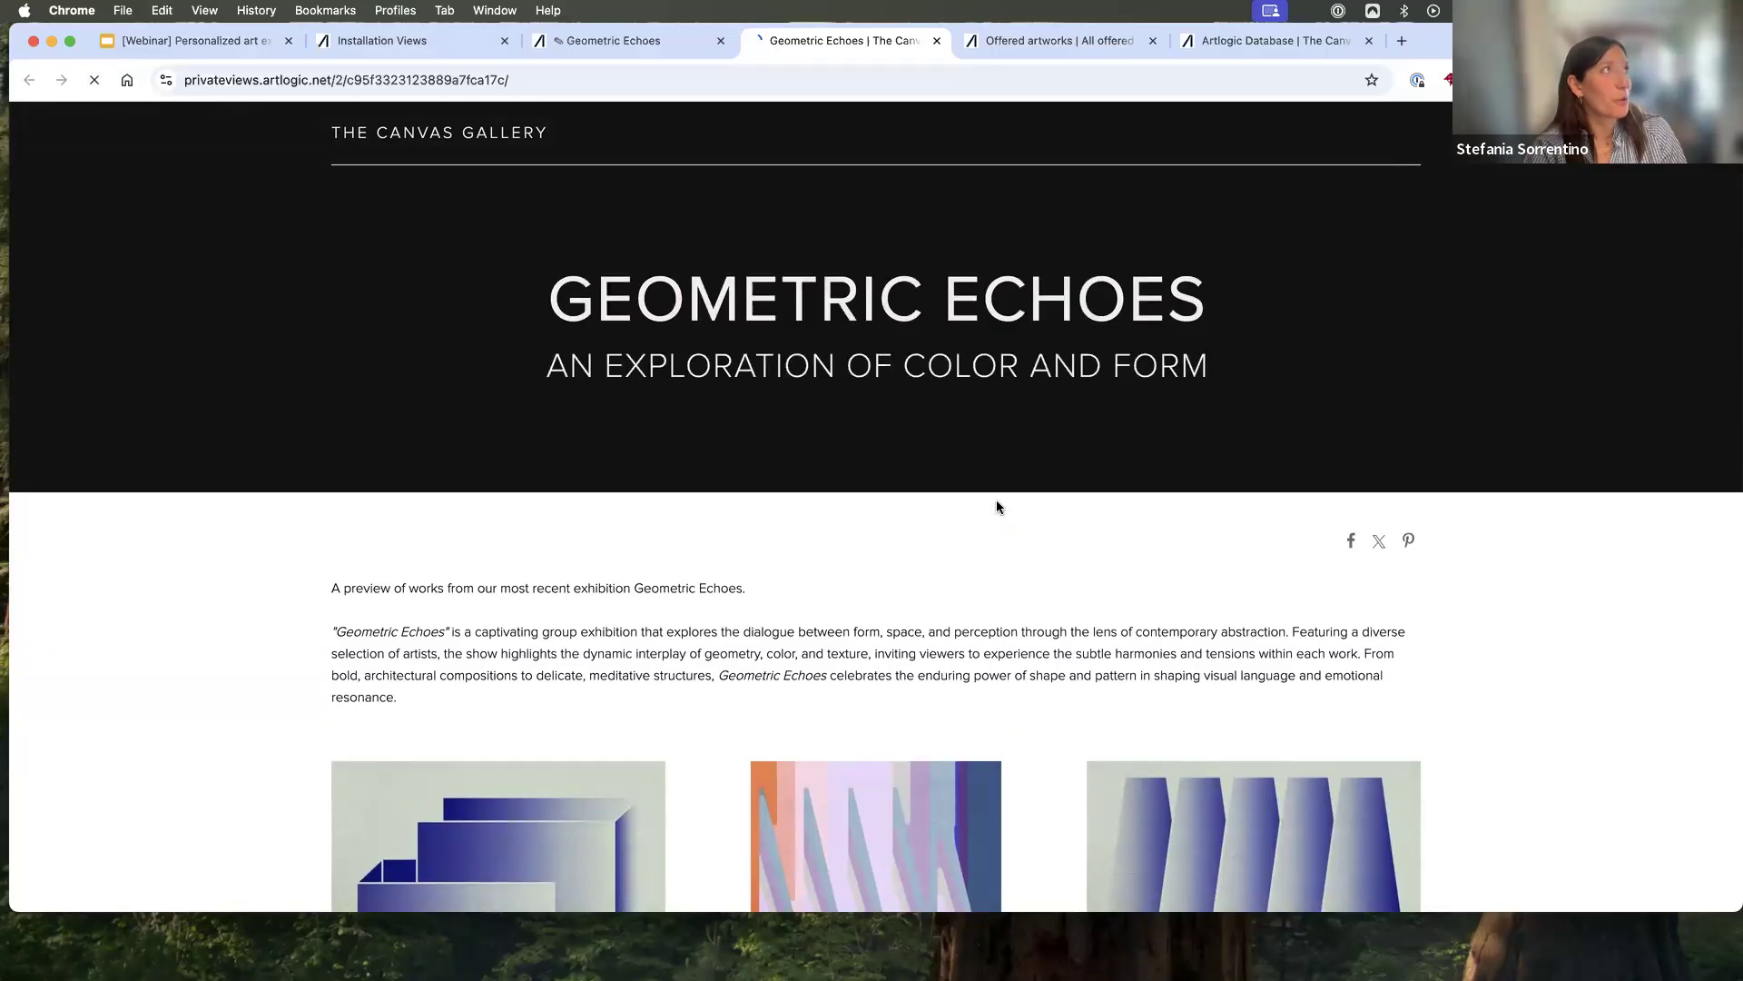
scroll(668, 670, down, 5)
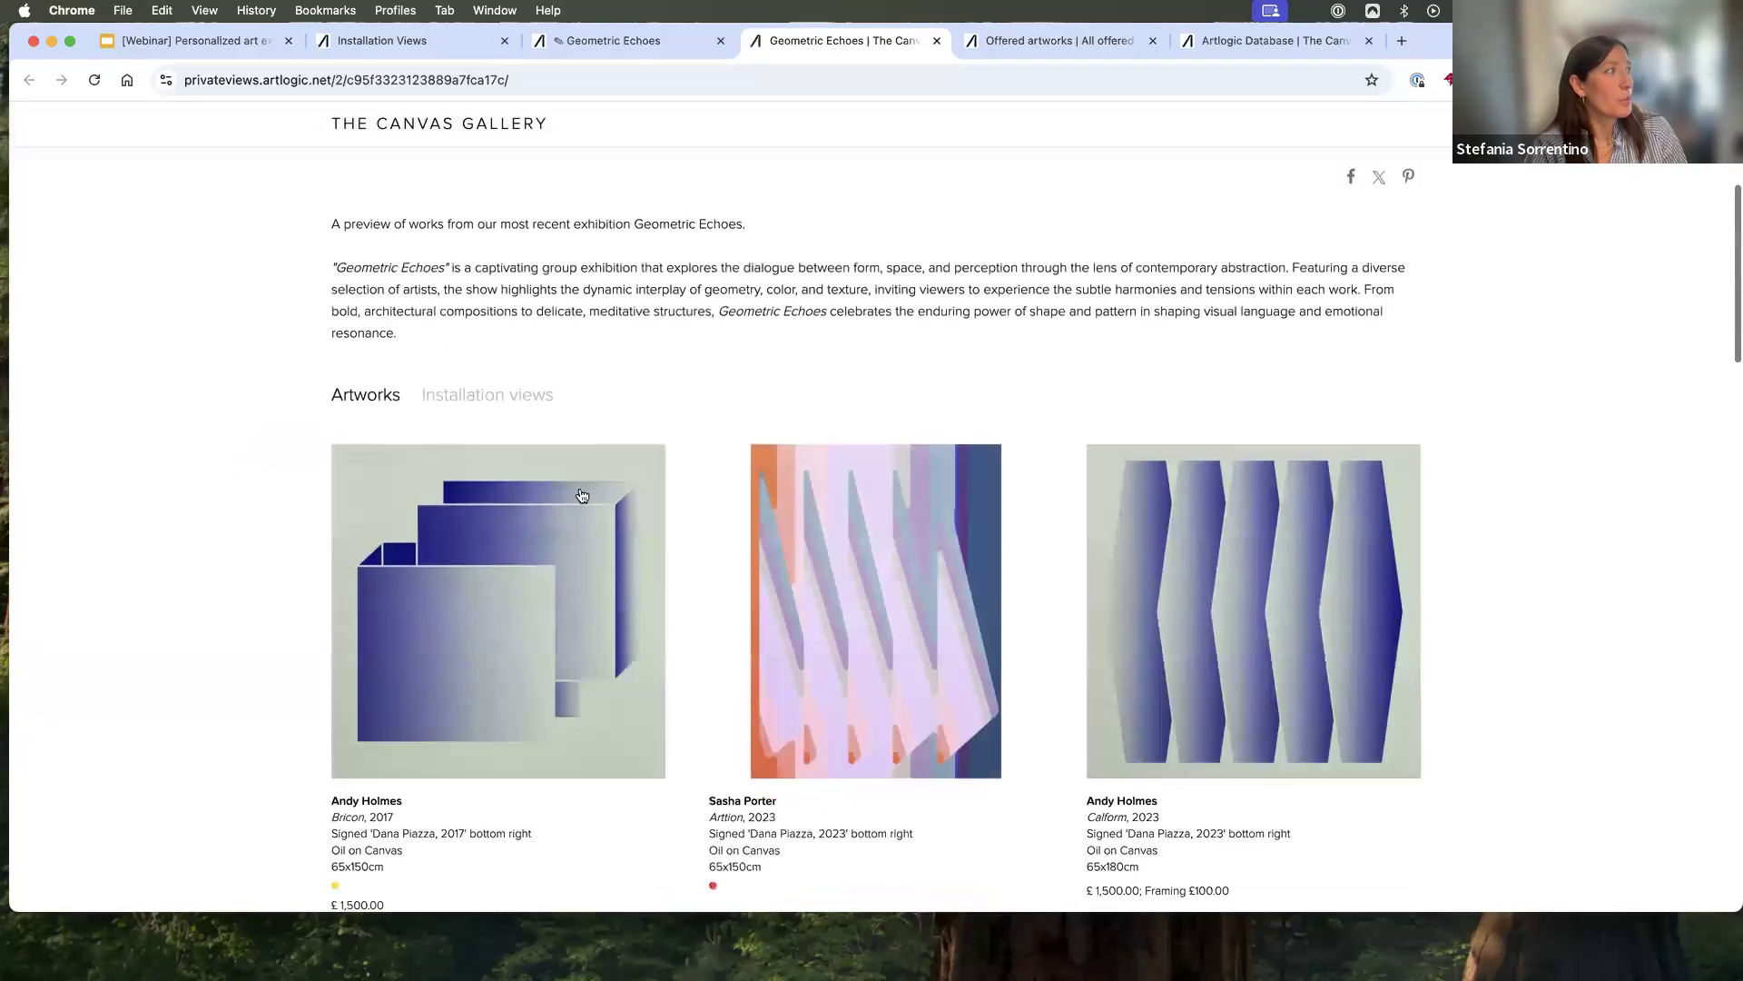
click(504, 406)
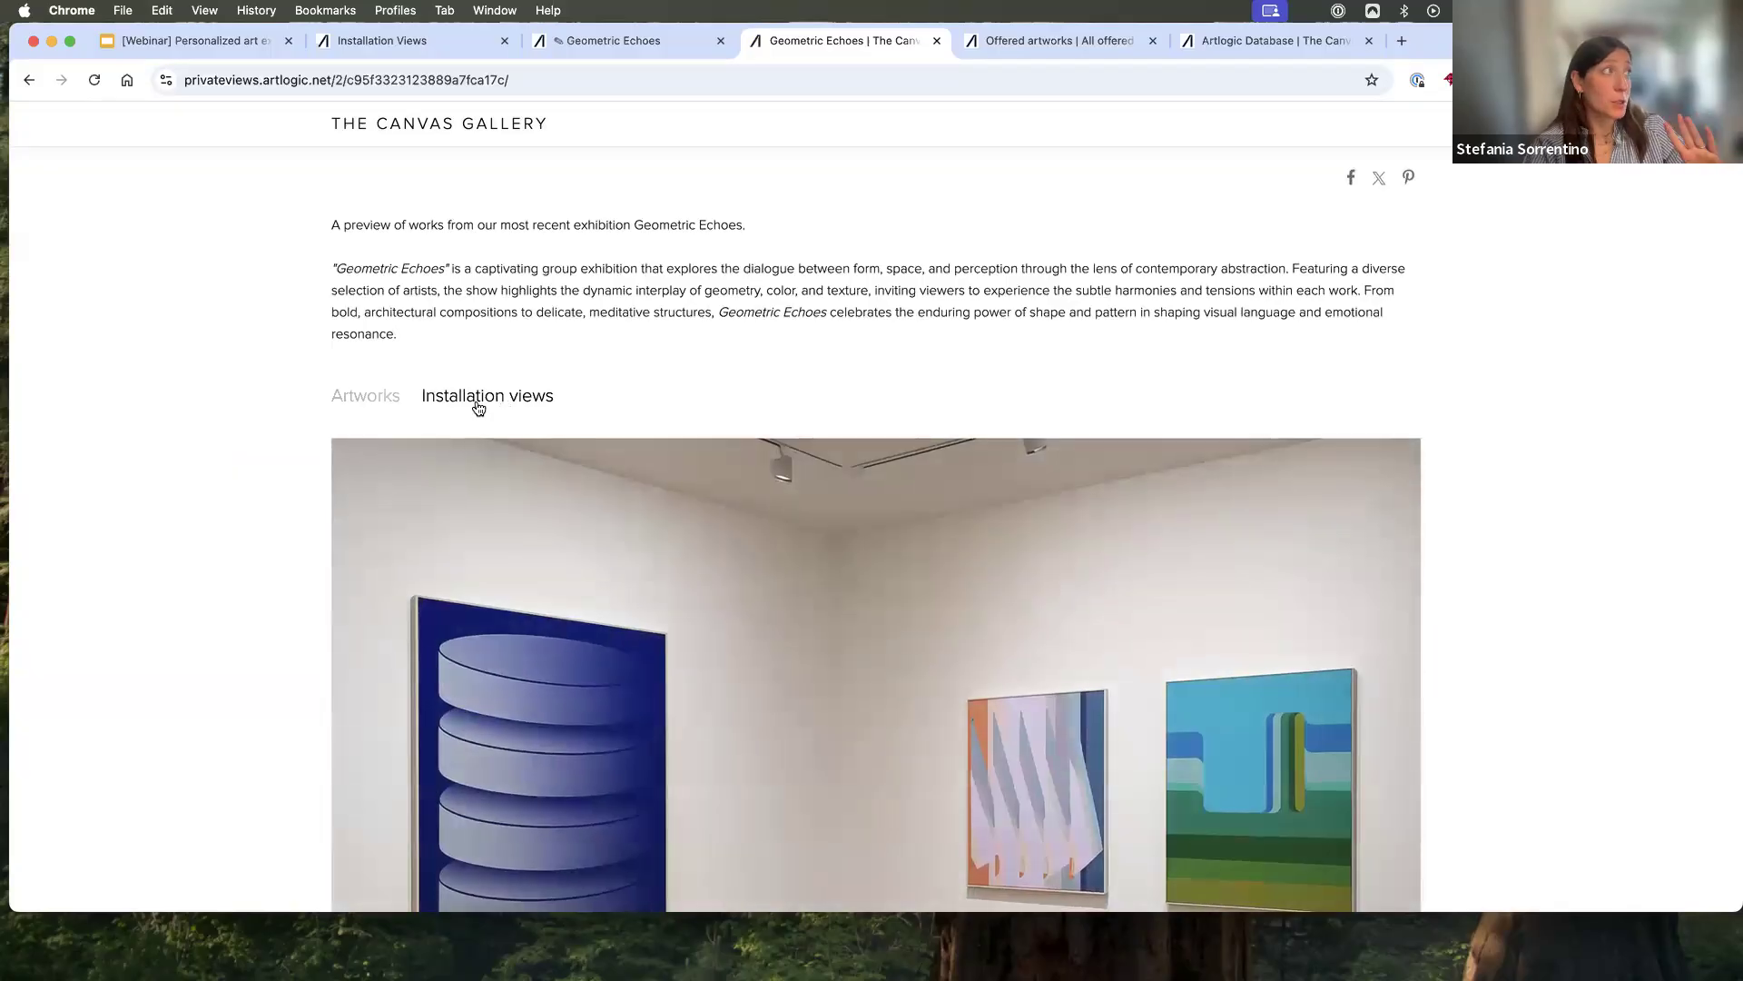
click(354, 406)
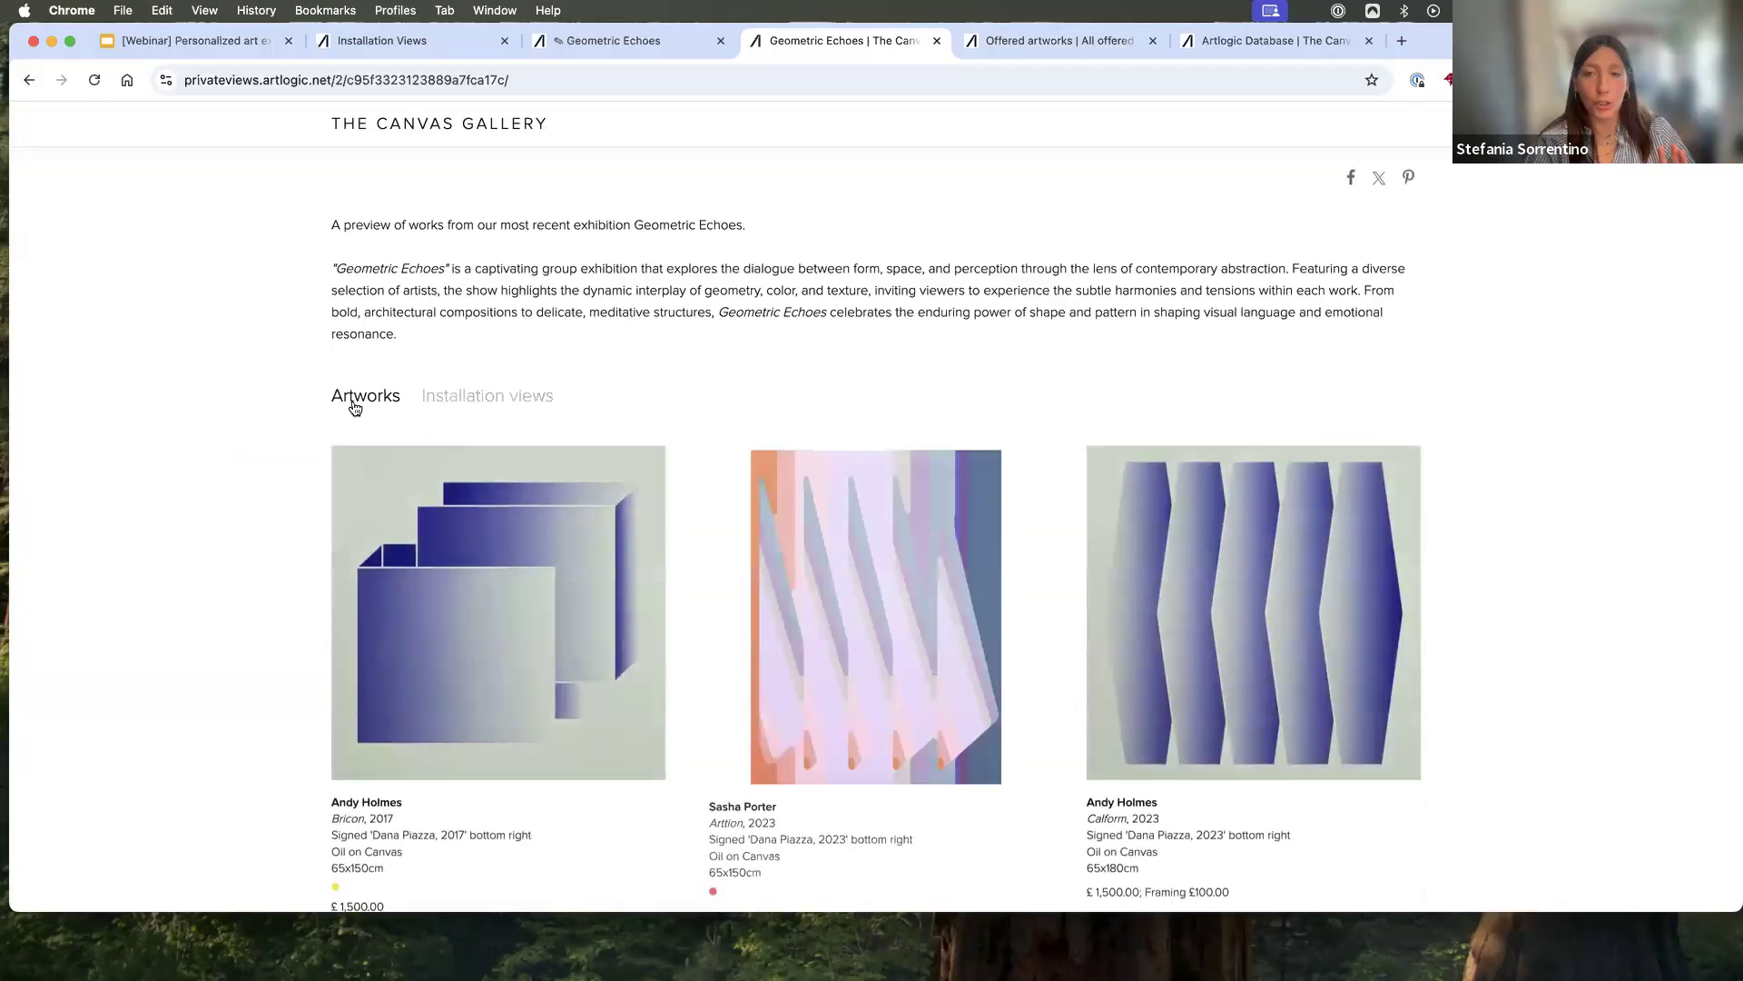
- Return to editing "Geometric Echoes" and reorder the artworks so that "Bricon" comes second, between its two first-row neighbours
click(651, 41)
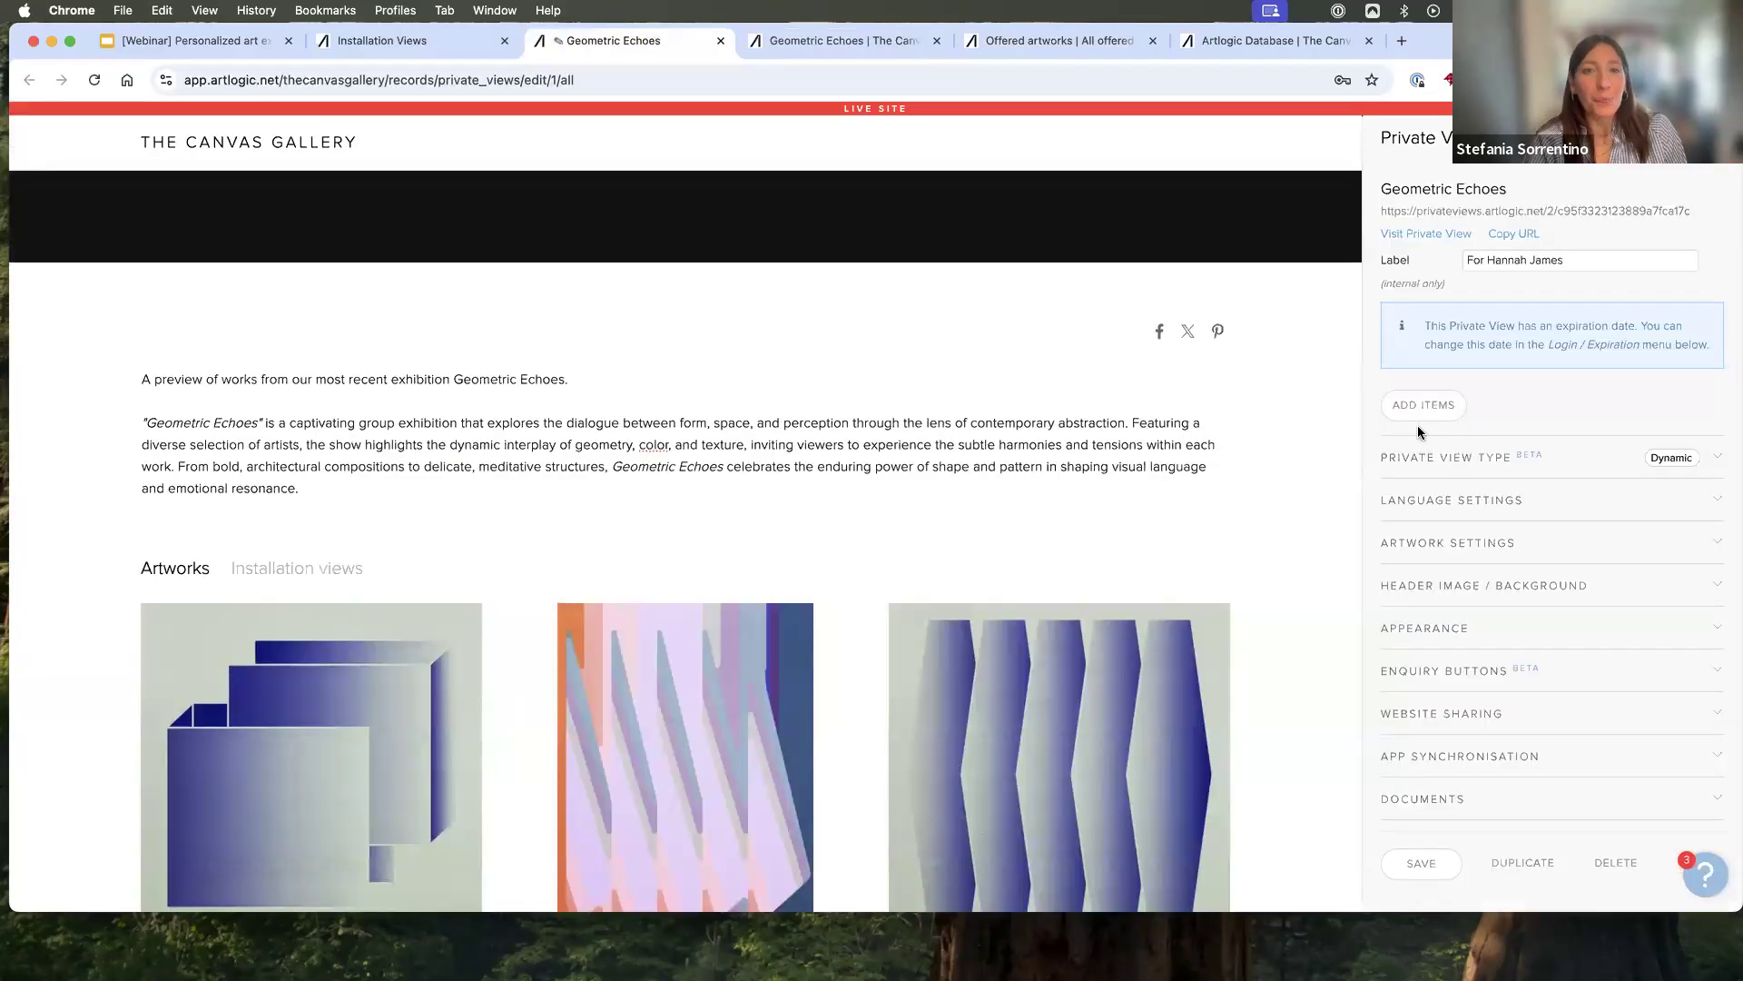
scroll(1215, 539, down, 5)
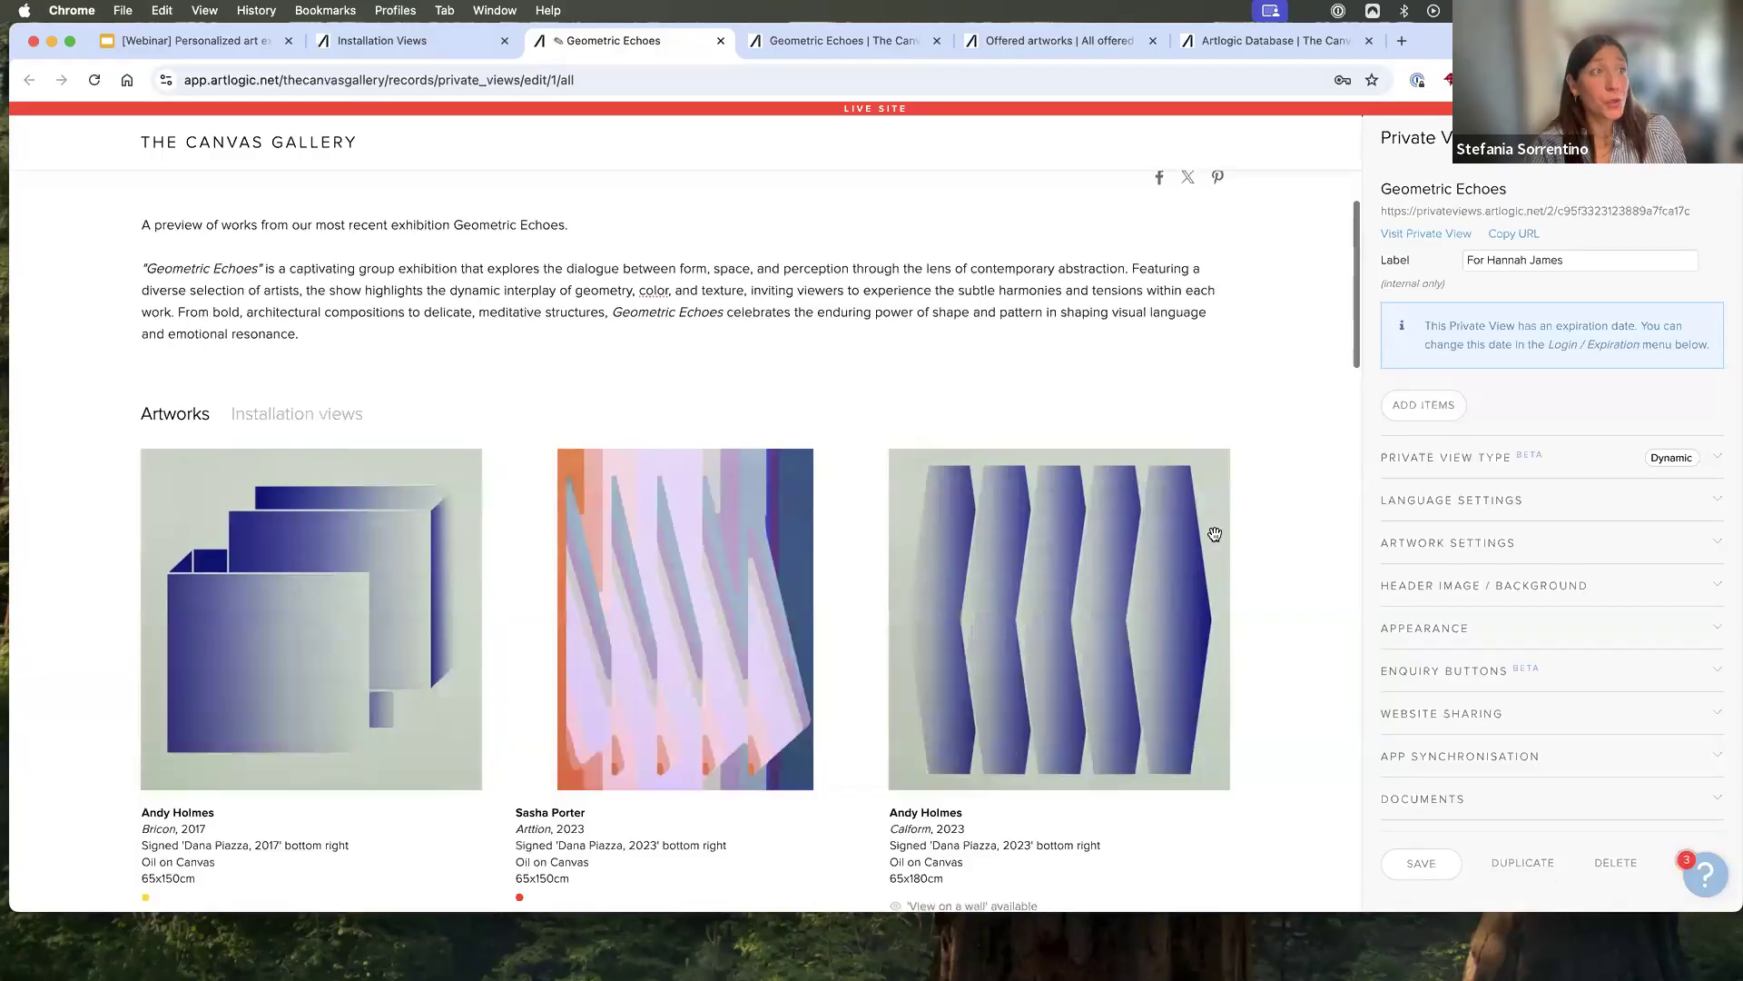
drag(343, 503, 755, 518)
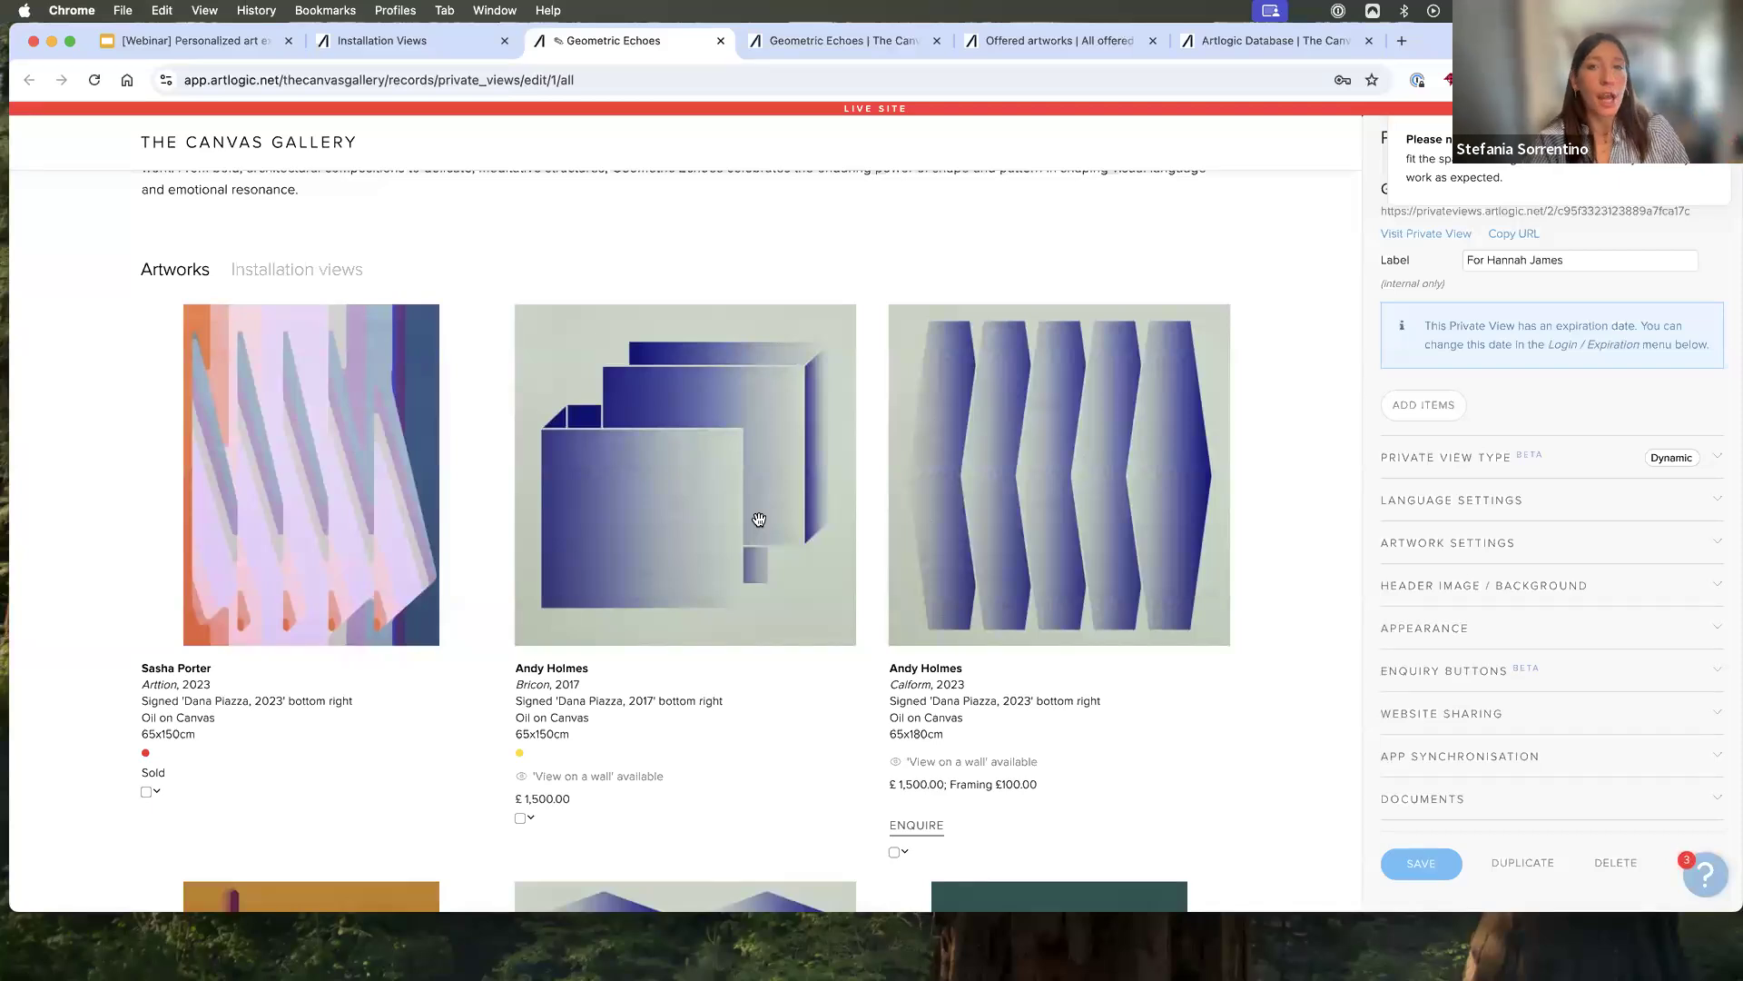
- Show the item options for the artwork "Bricon", view its full artwork record, and return to the Private View with the artwork deselected
scroll(759, 519, down, 3)
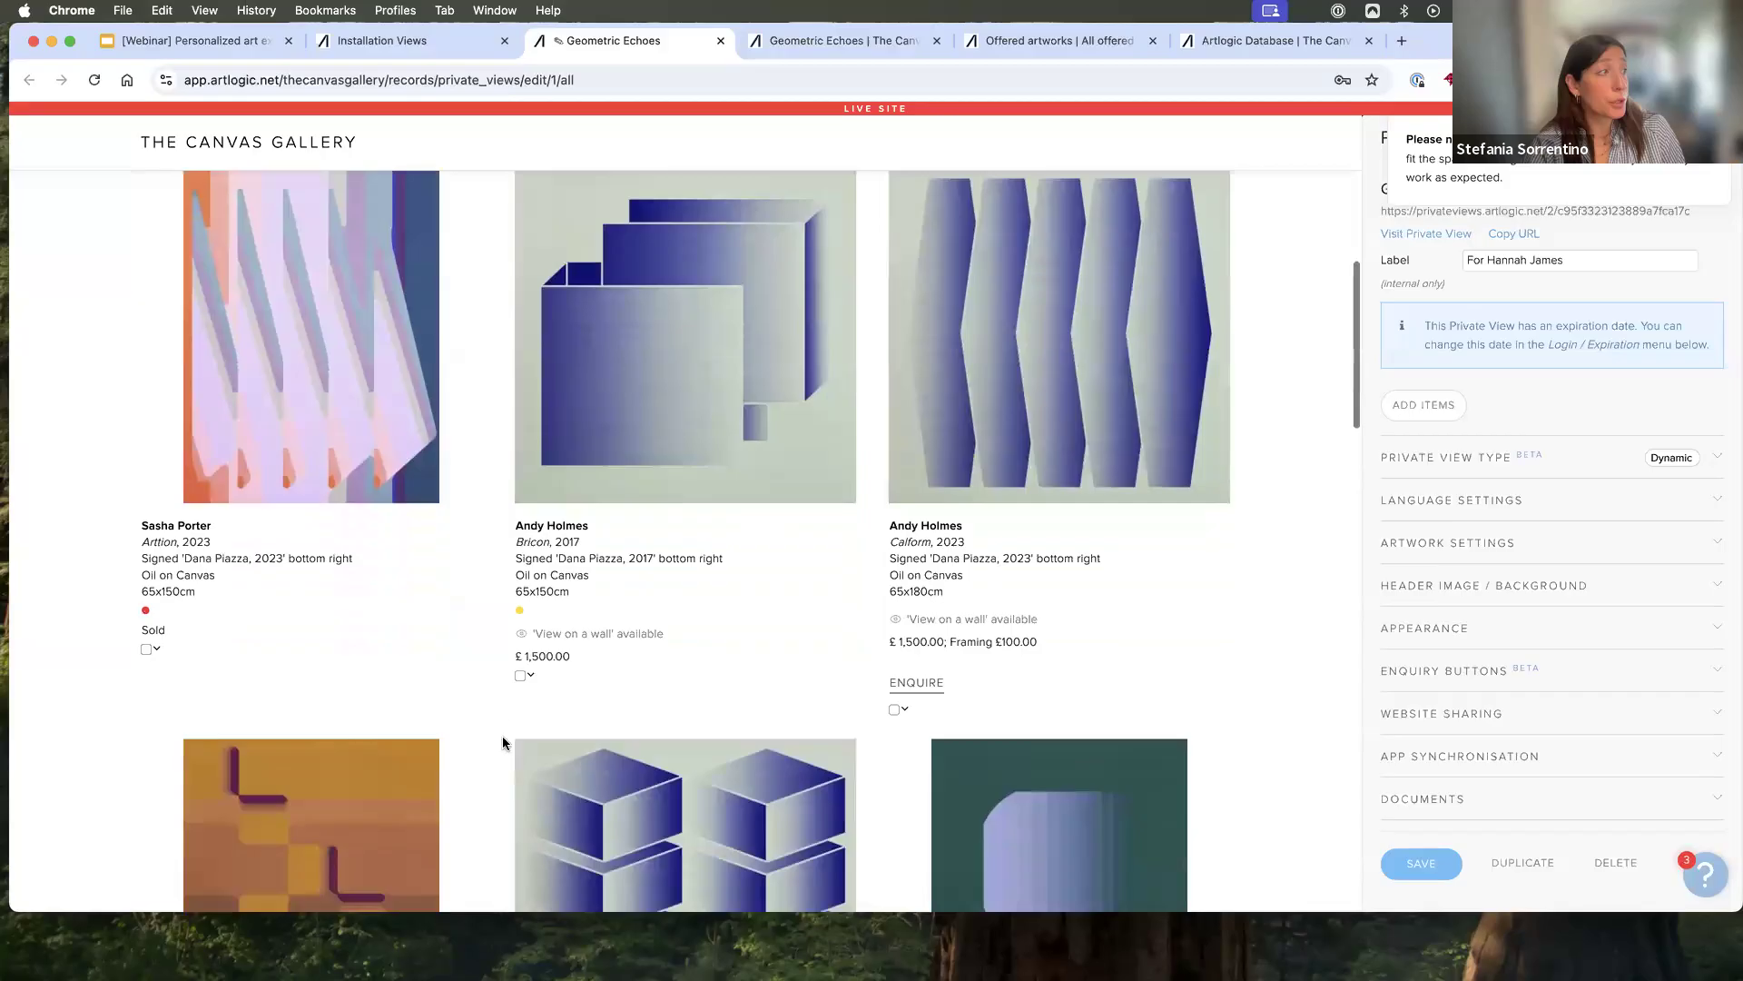
click(520, 675)
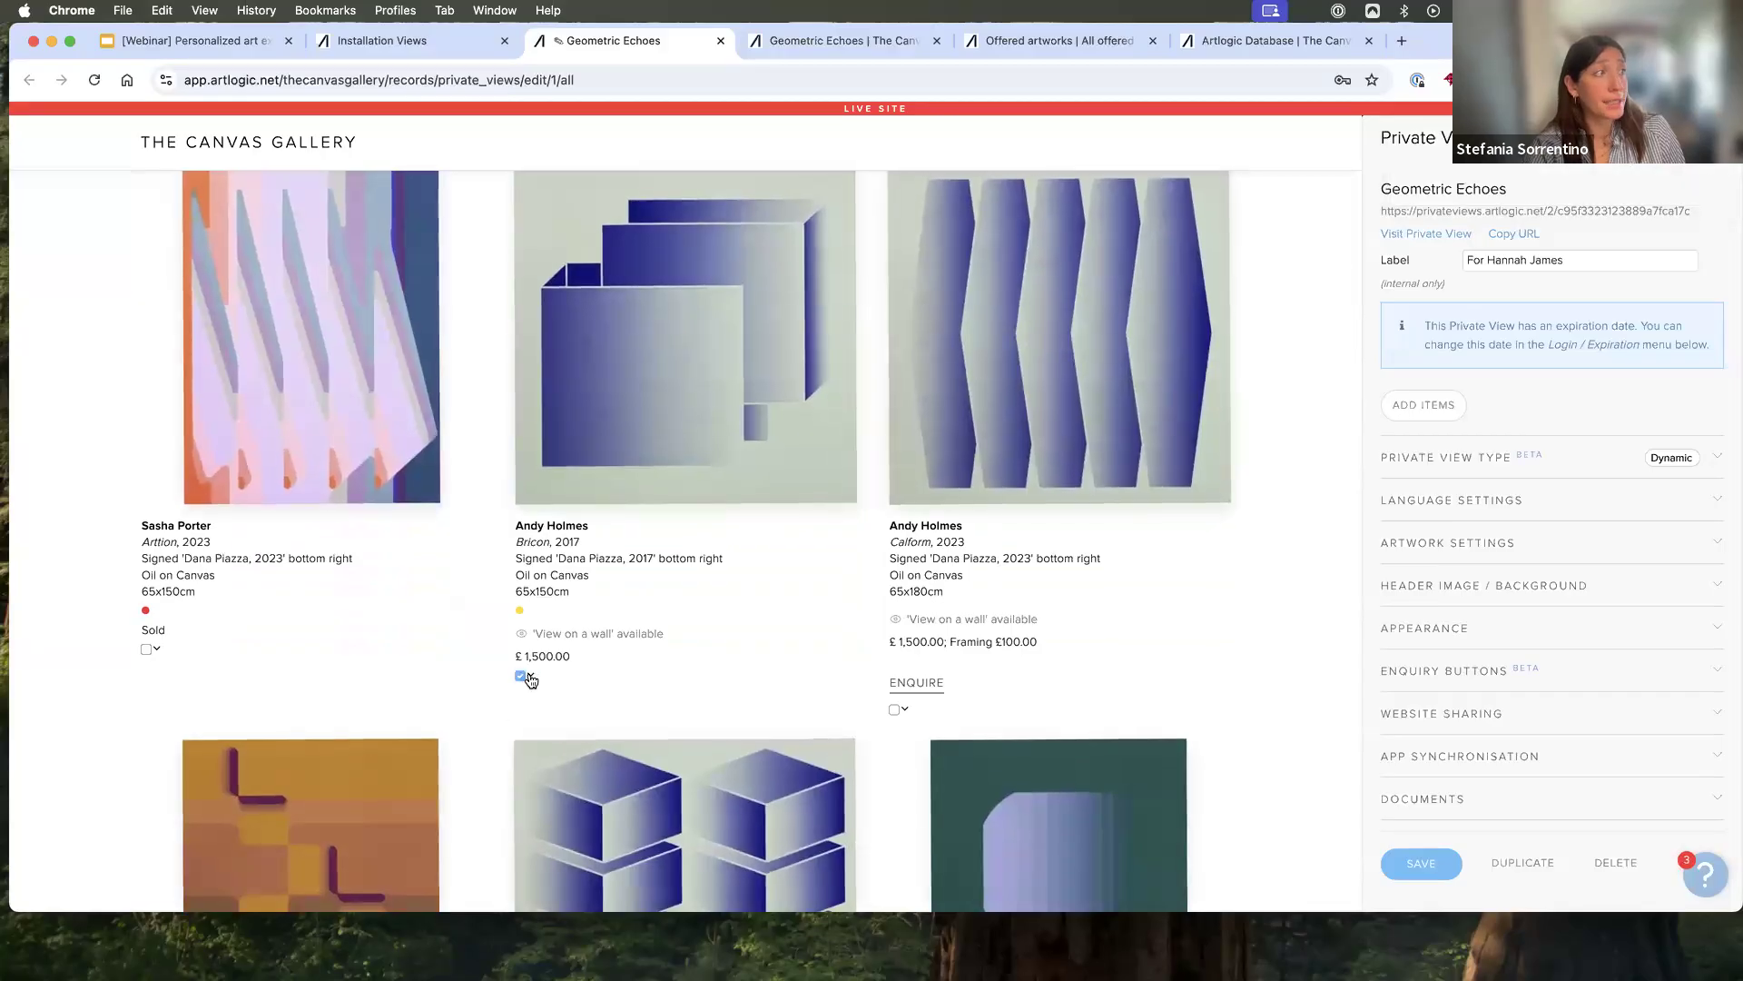
click(531, 675)
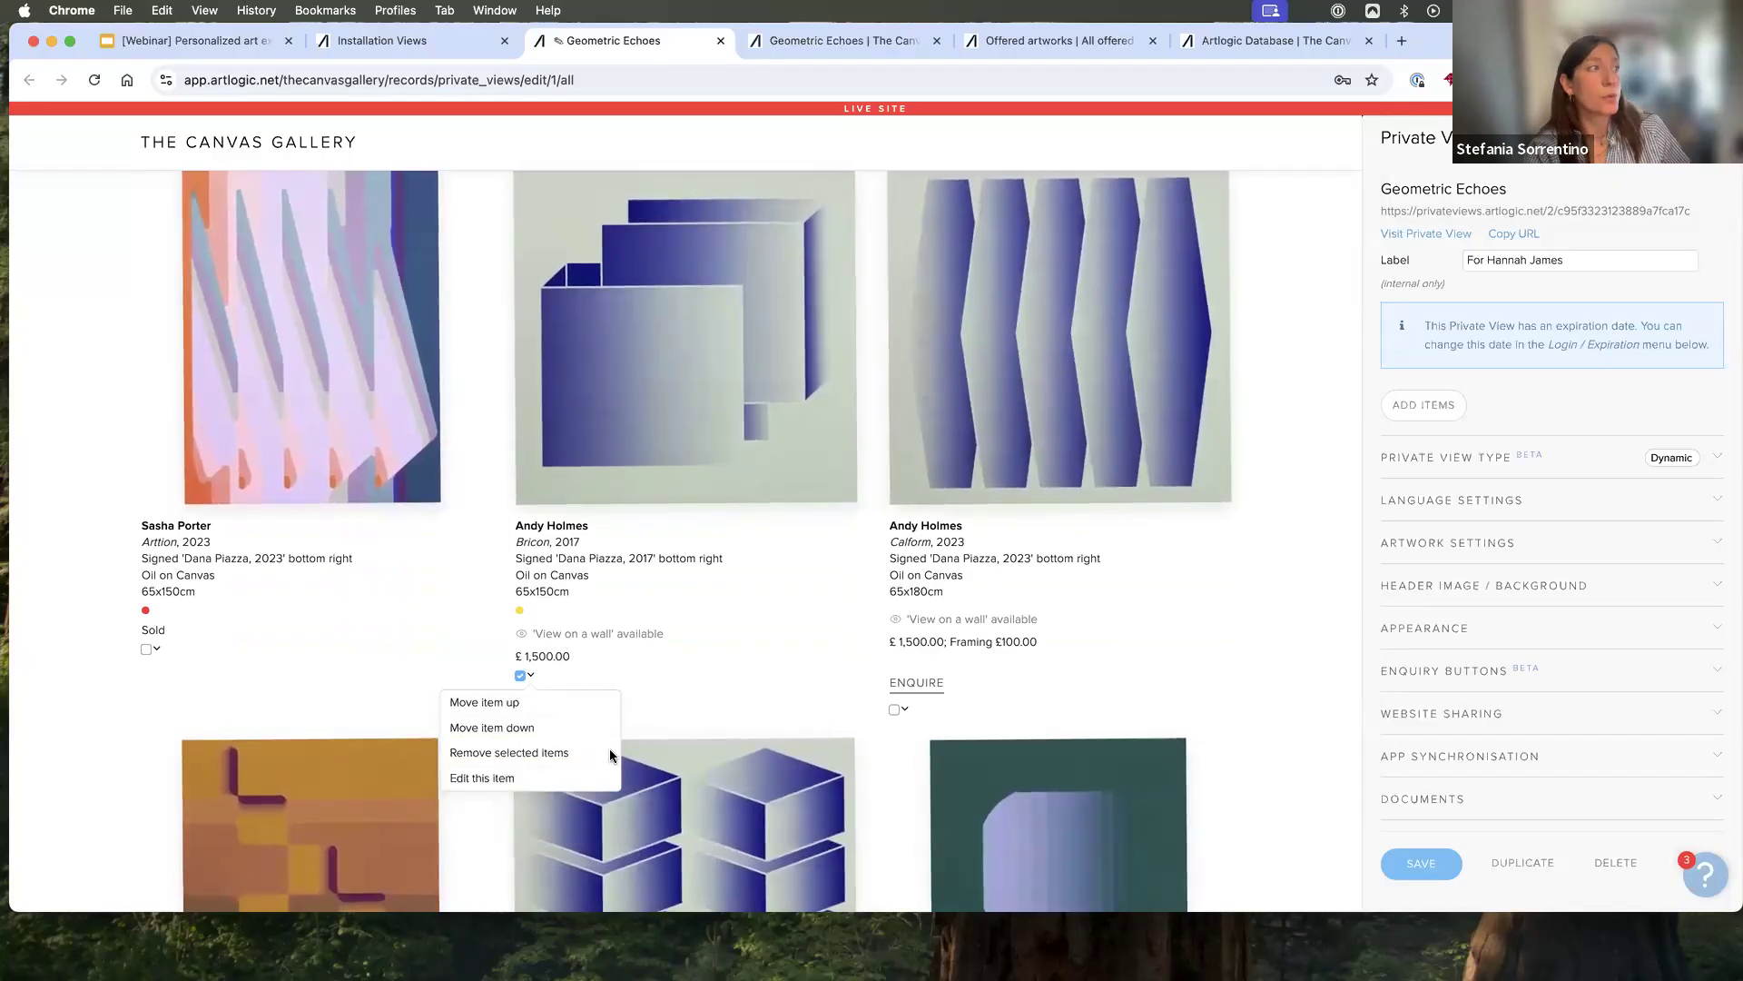
click(581, 778)
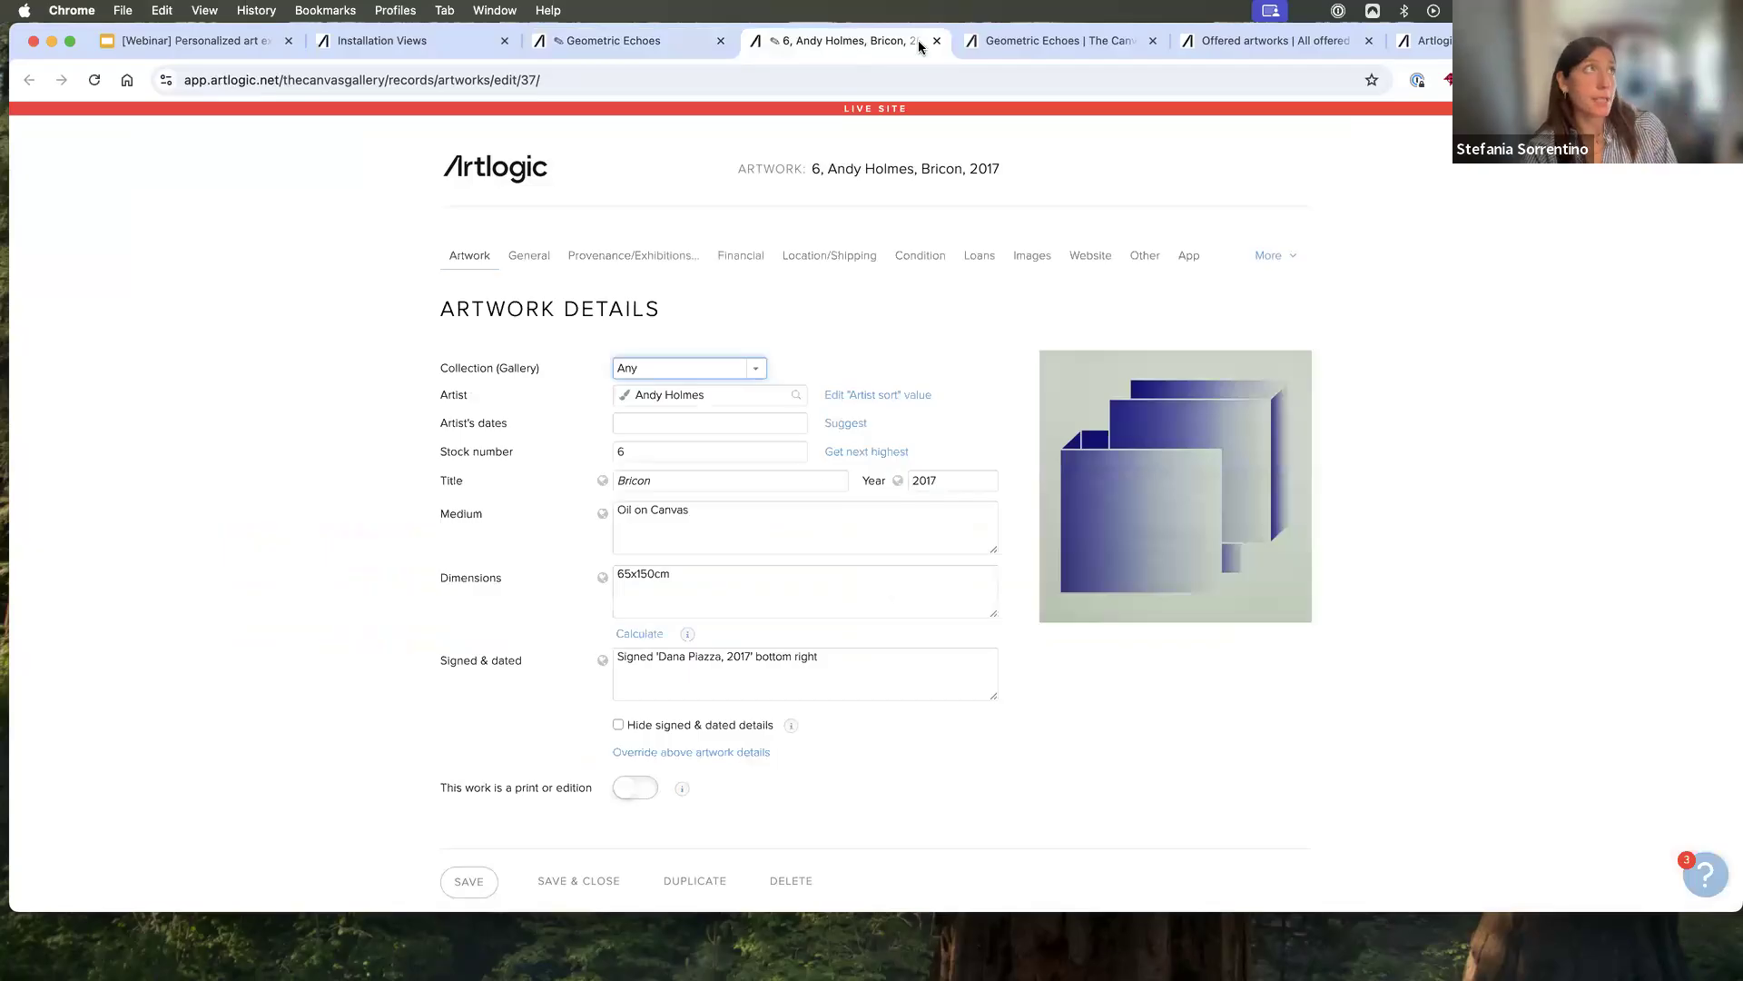
key(super+w)
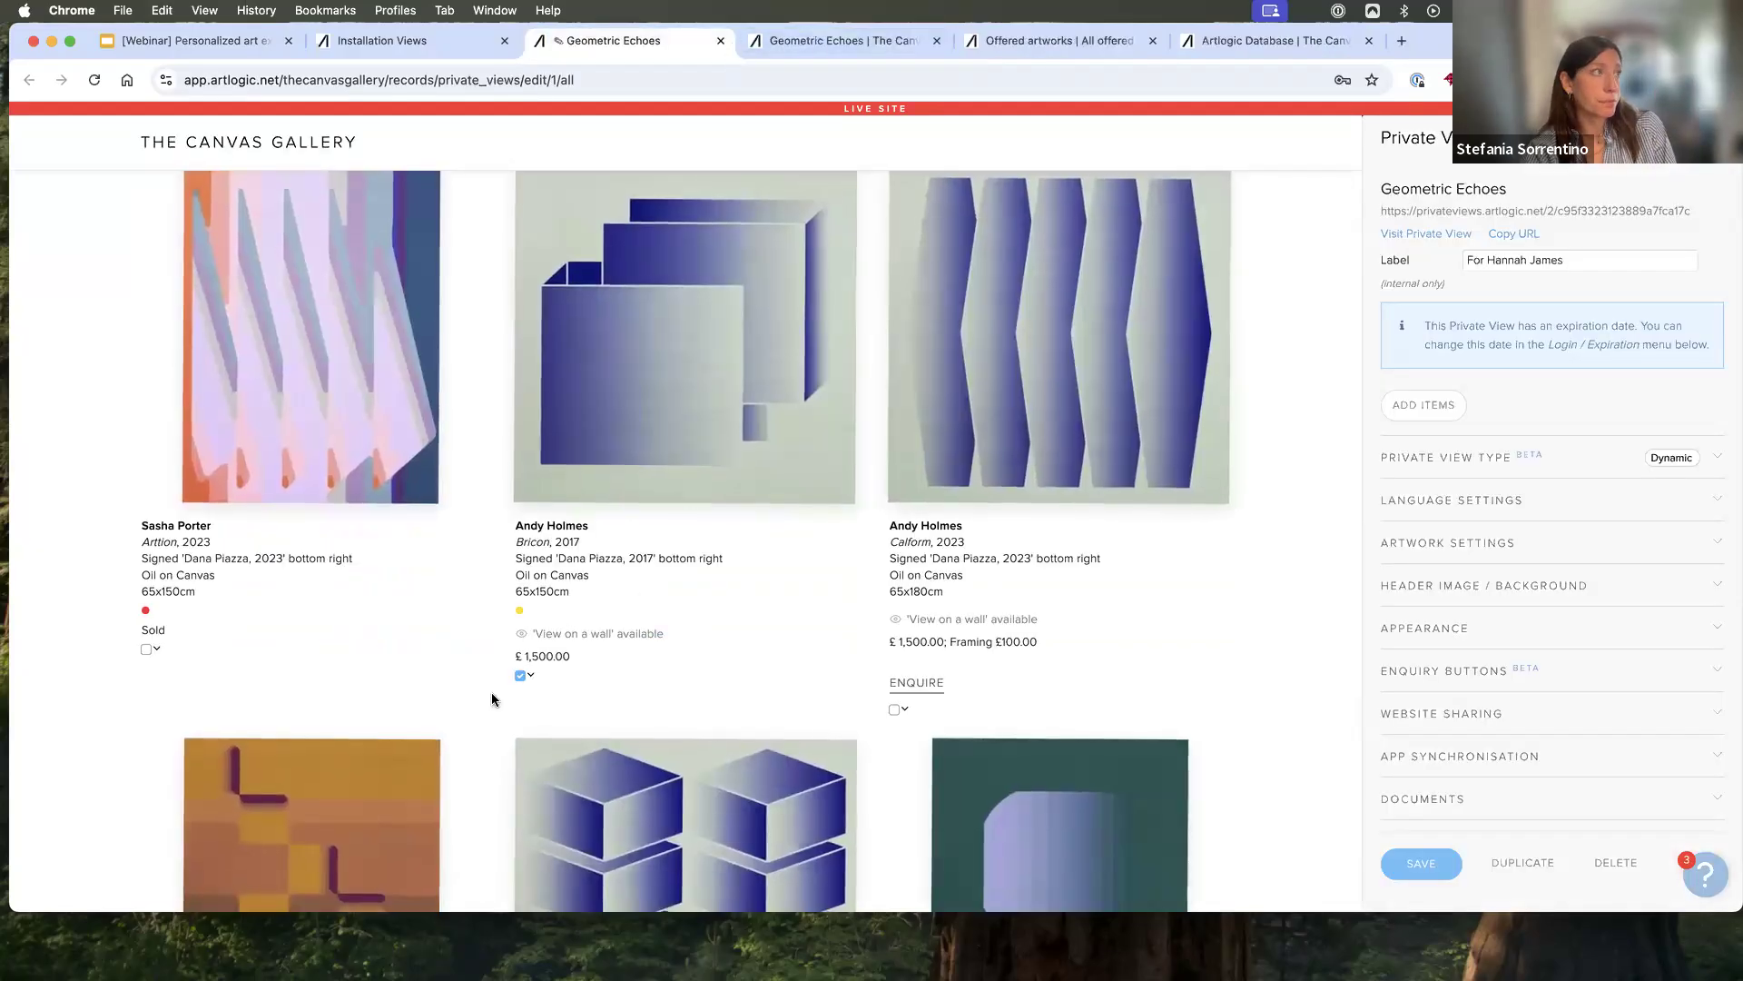
click(520, 675)
click(519, 678)
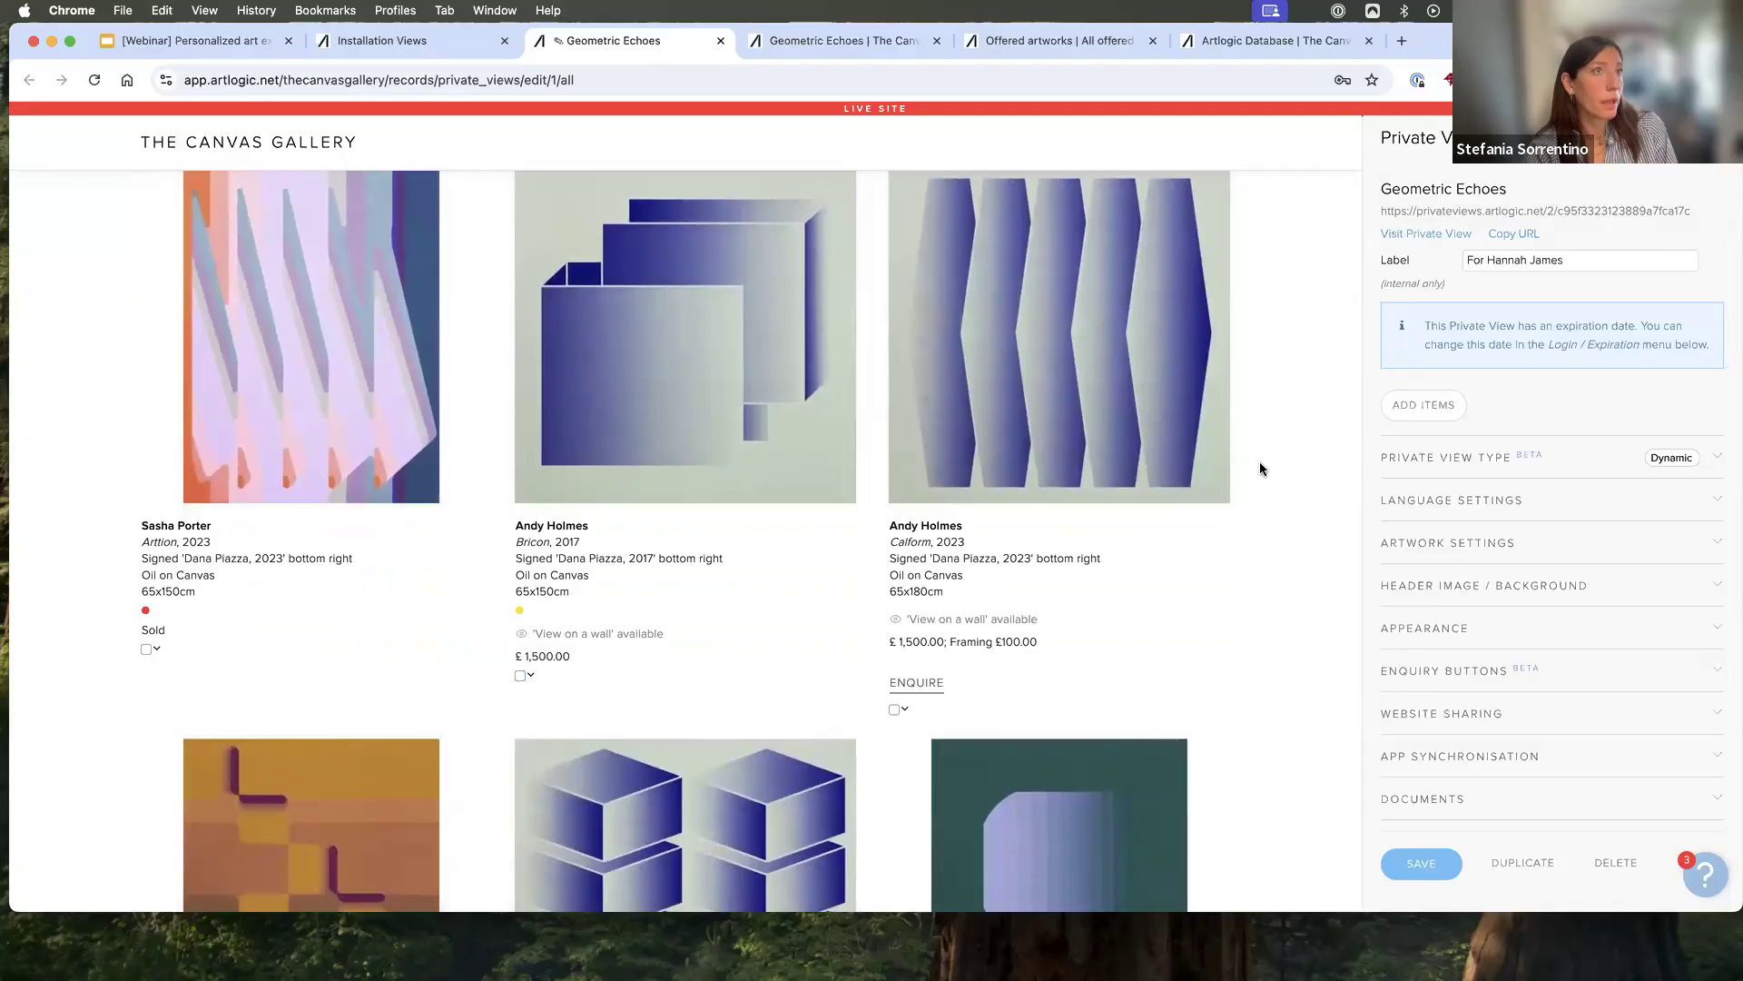
- Enable the language menu for "Geometric Echoes" and view the available languages, keeping English selected
click(1512, 469)
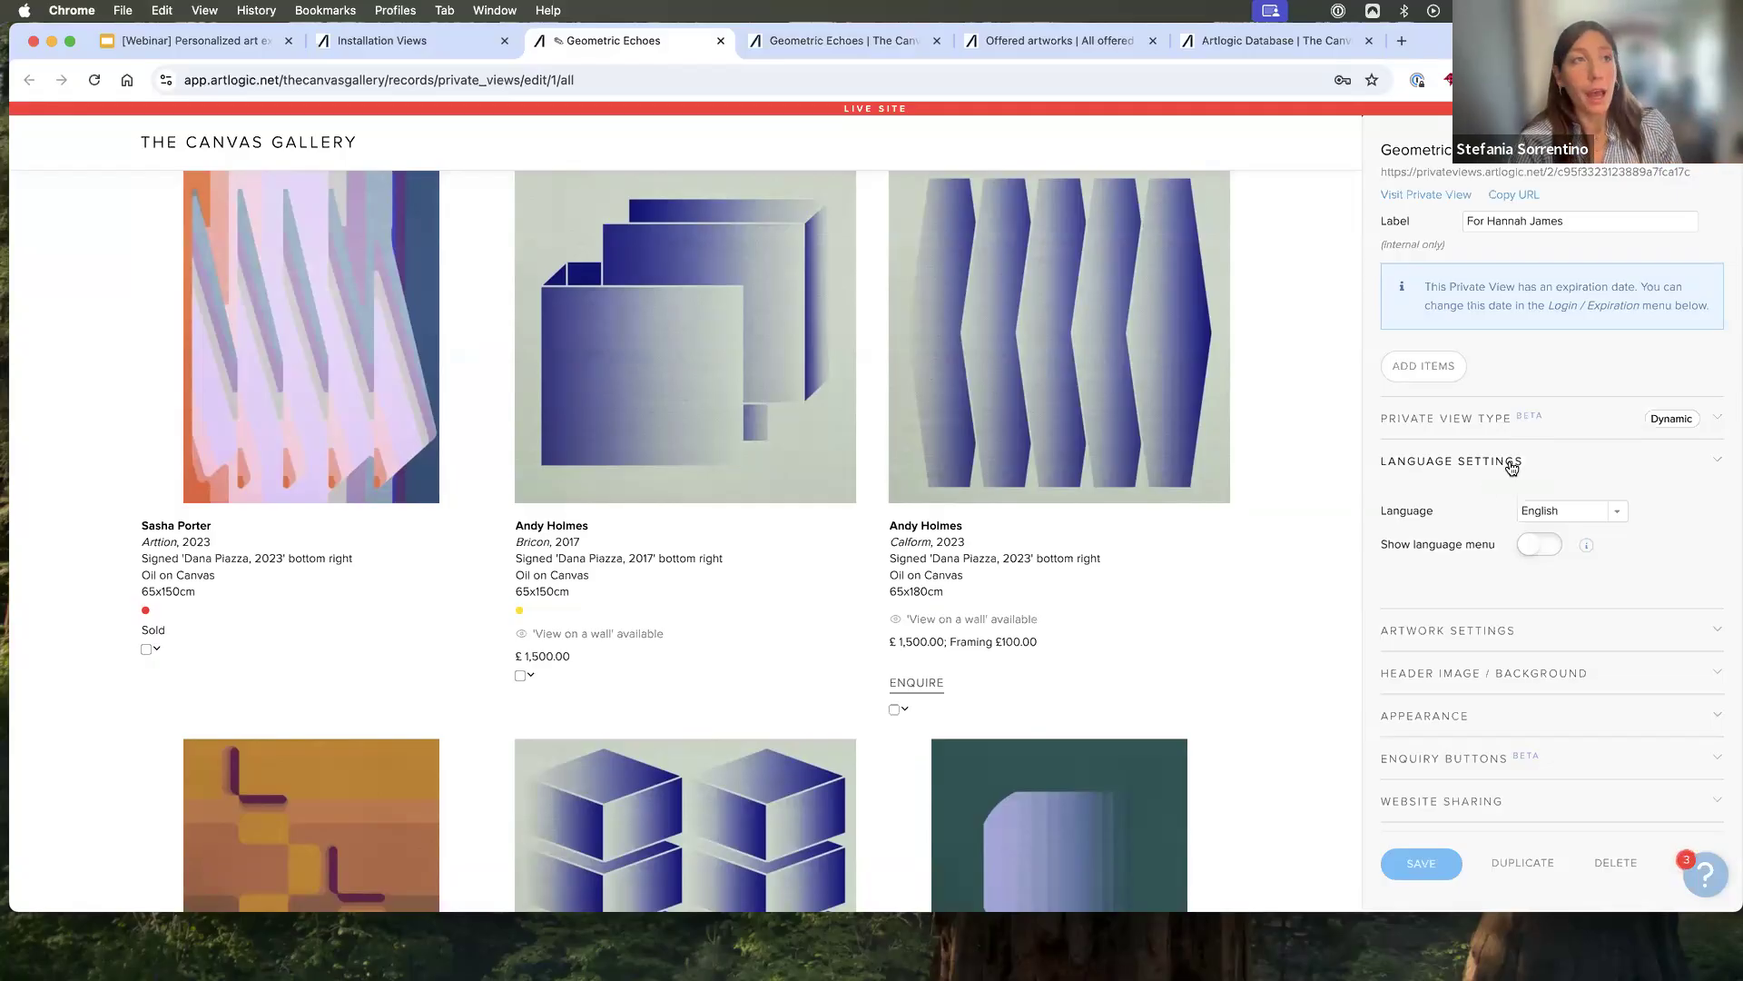
click(1548, 551)
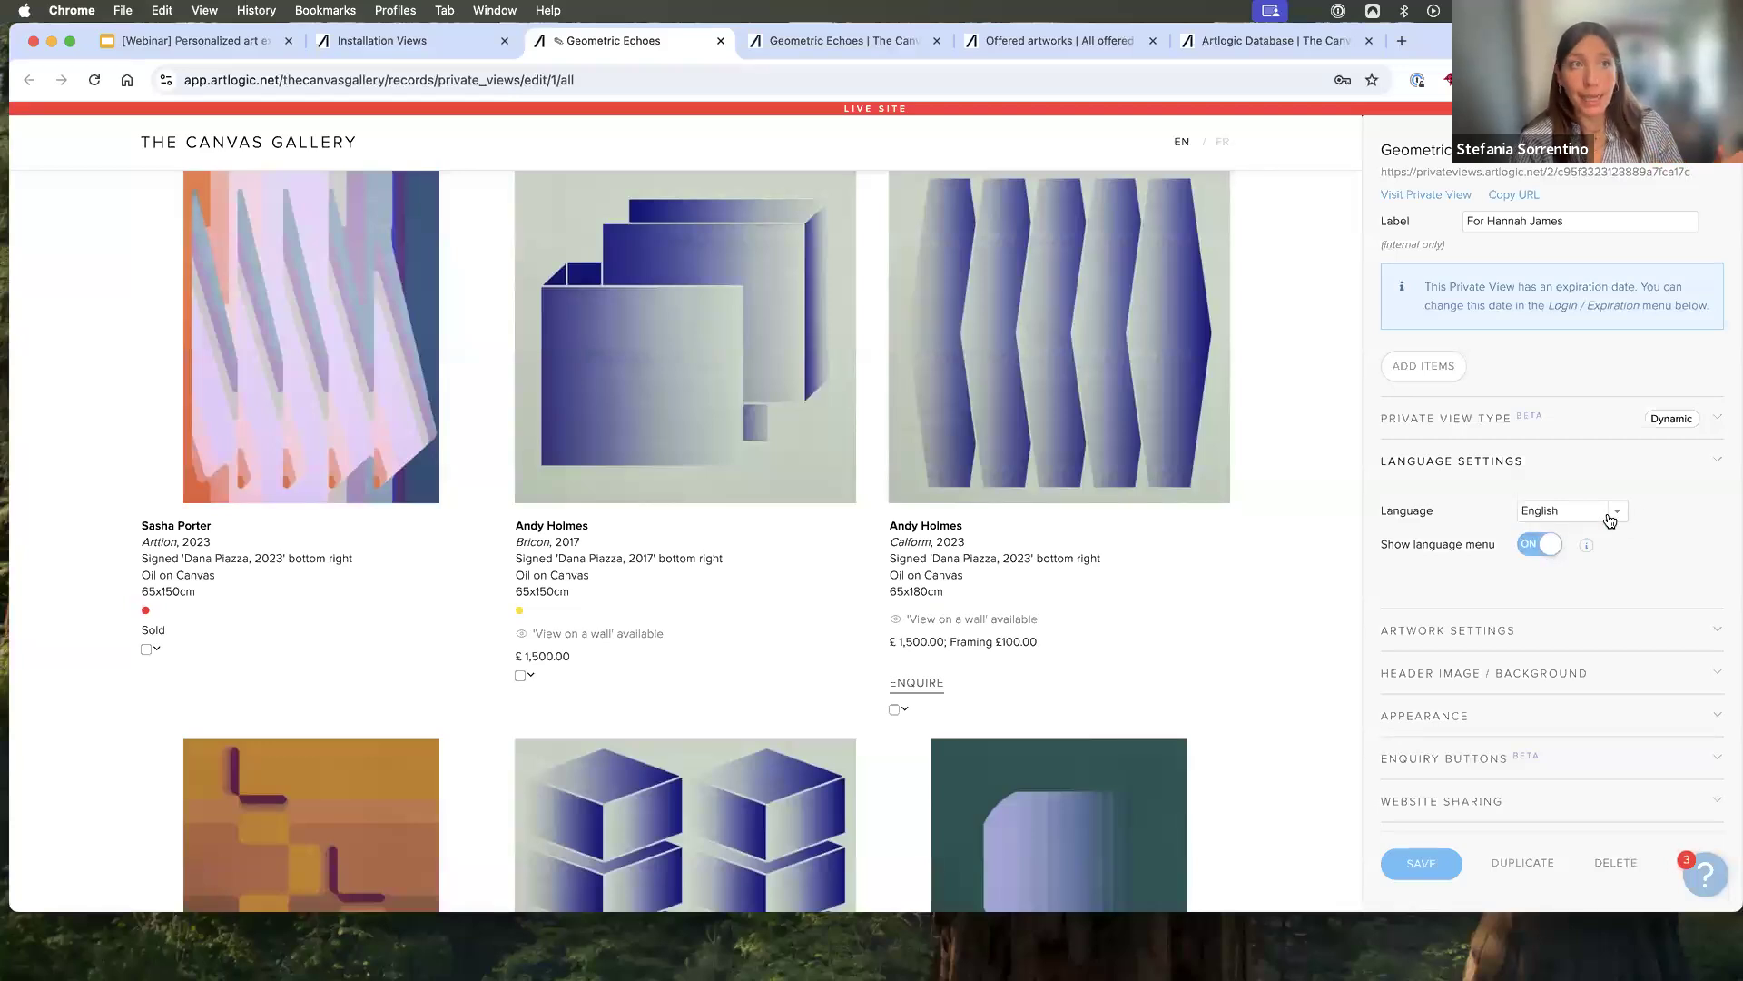
click(1607, 515)
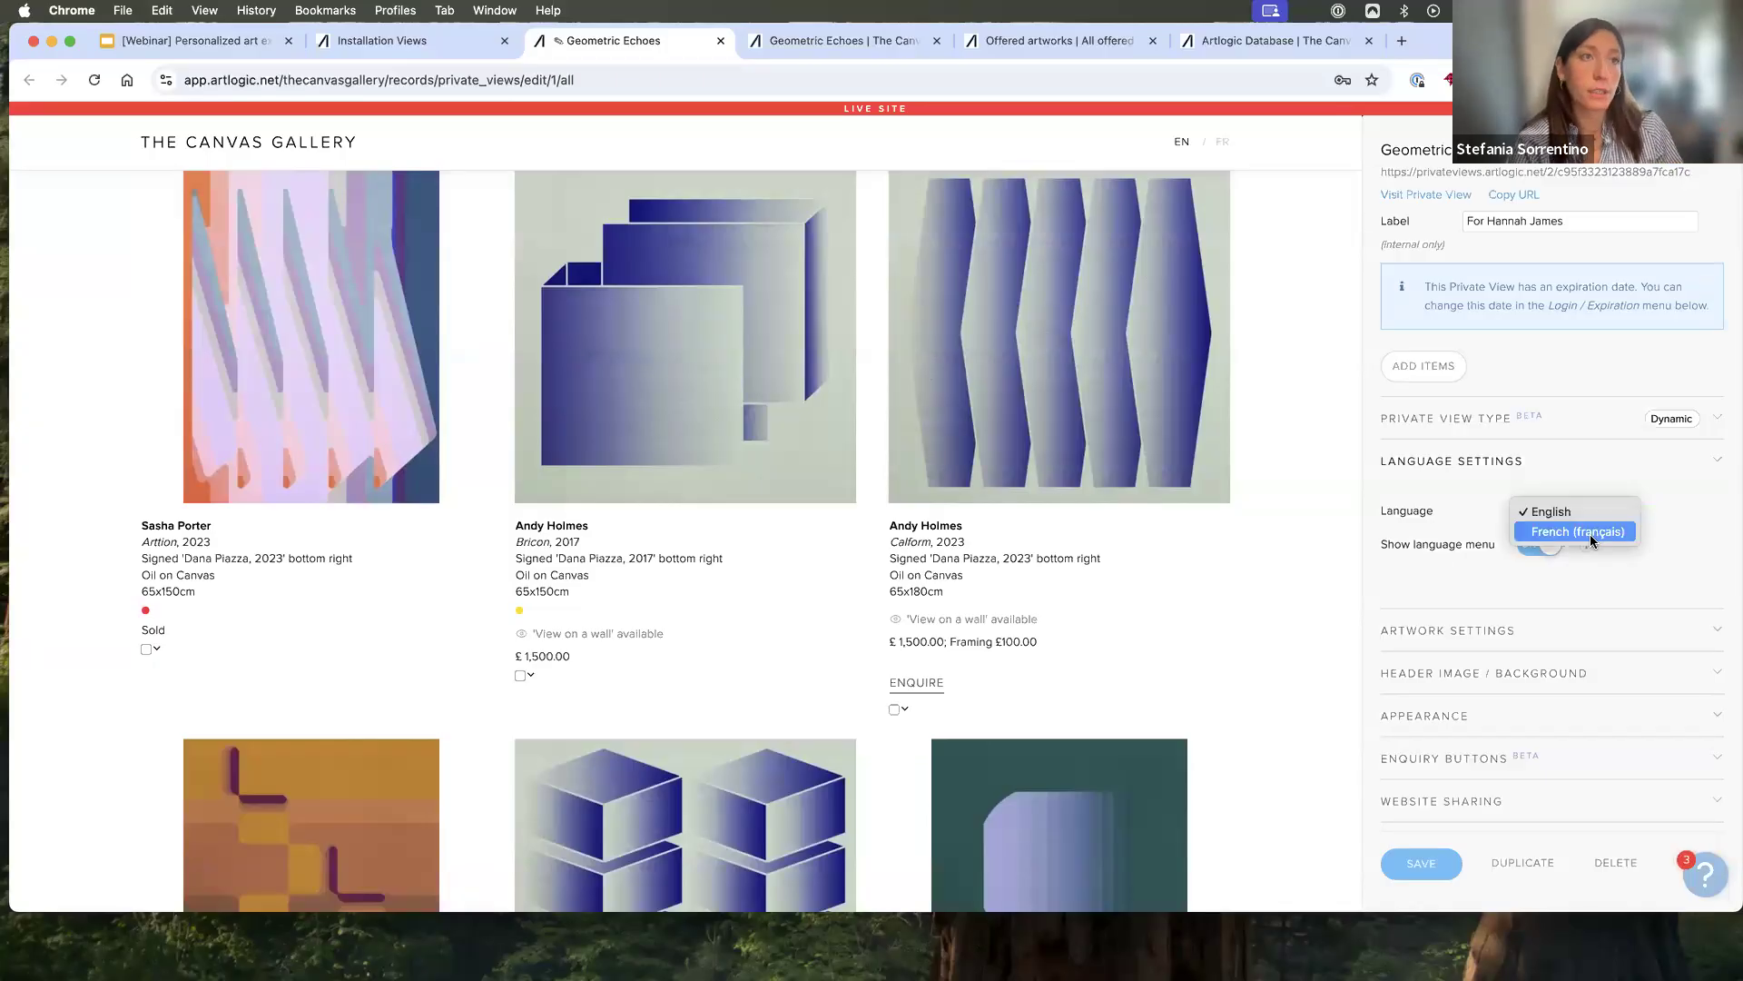
key(Escape)
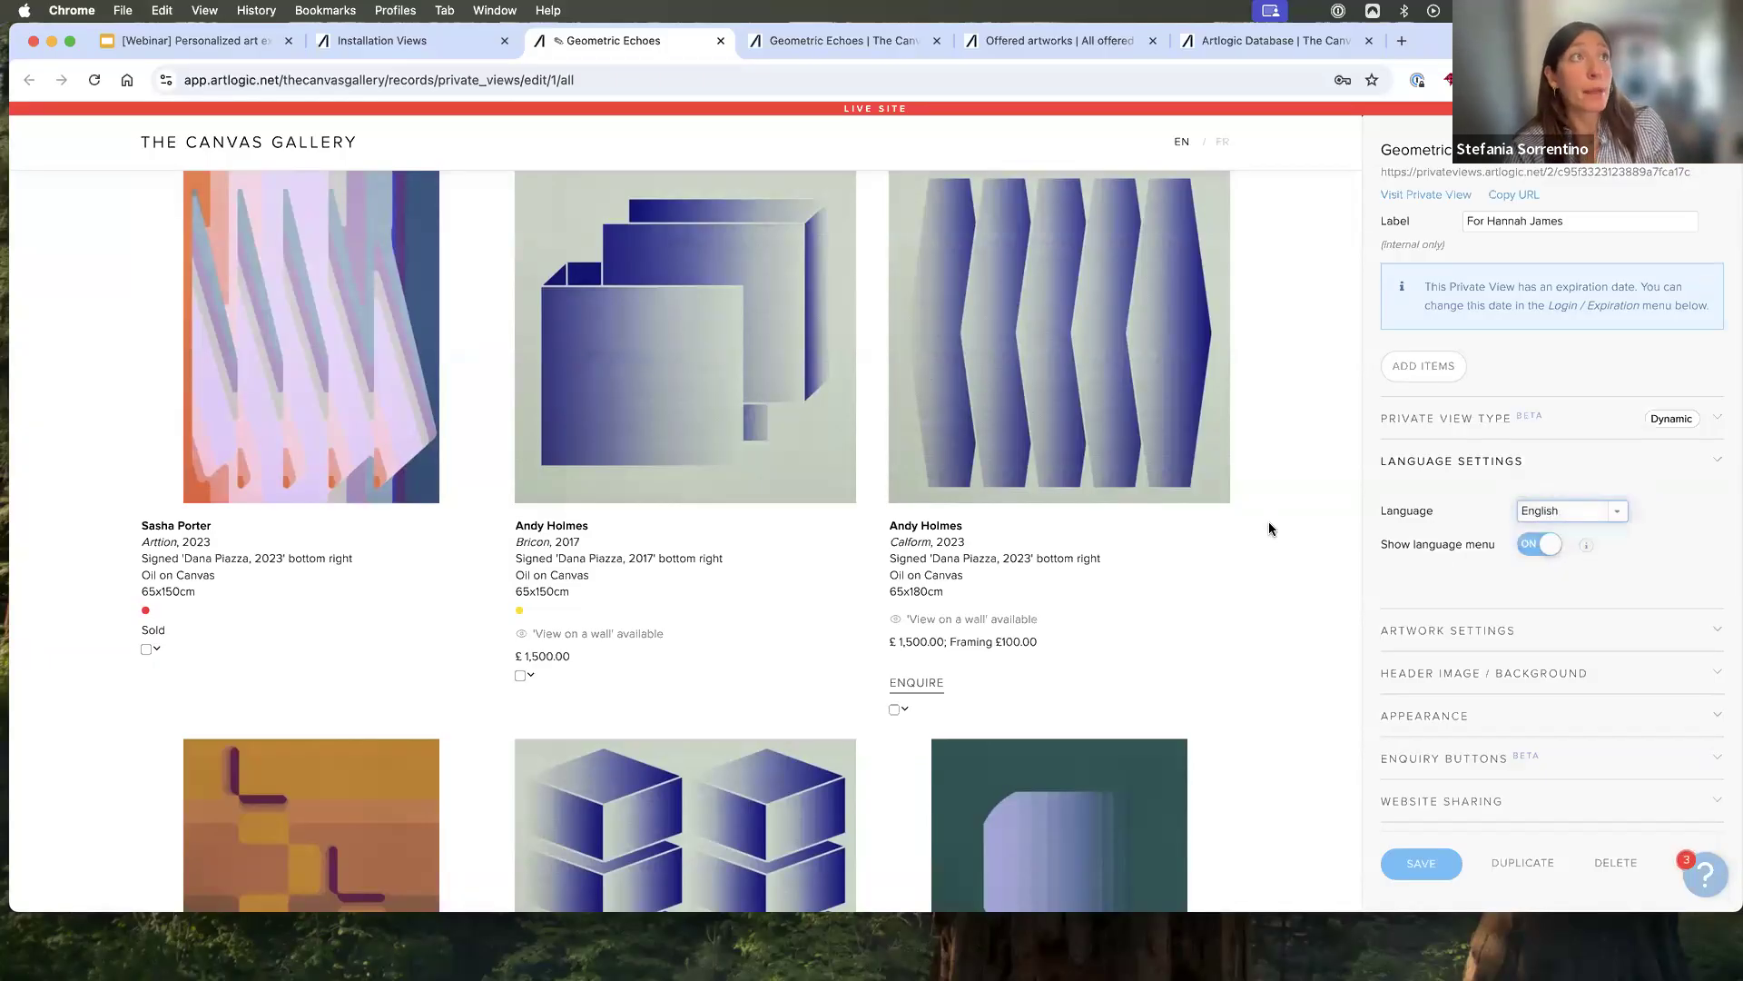
scroll(1267, 521, up, 1)
scroll(1268, 521, up, 2)
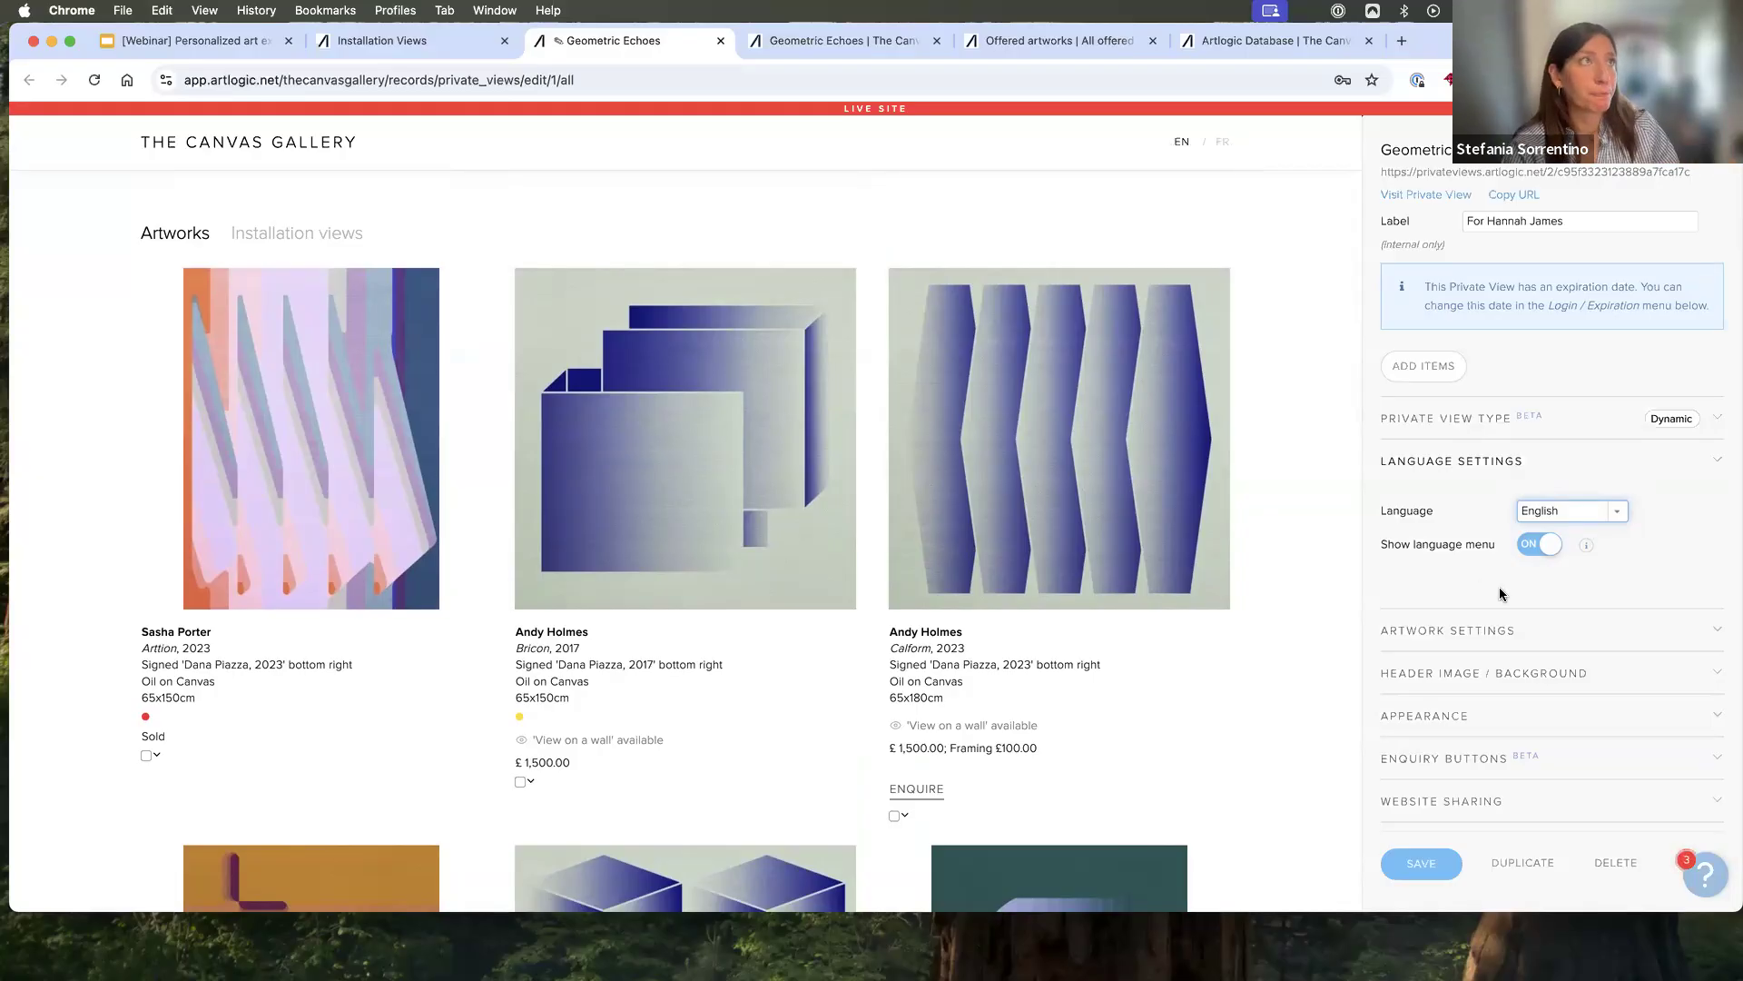
- Open the artwork settings of "Geometric Echoes" and preview the page with availabilities hidden, leaving them shown
scroll(1542, 572, down, 3)
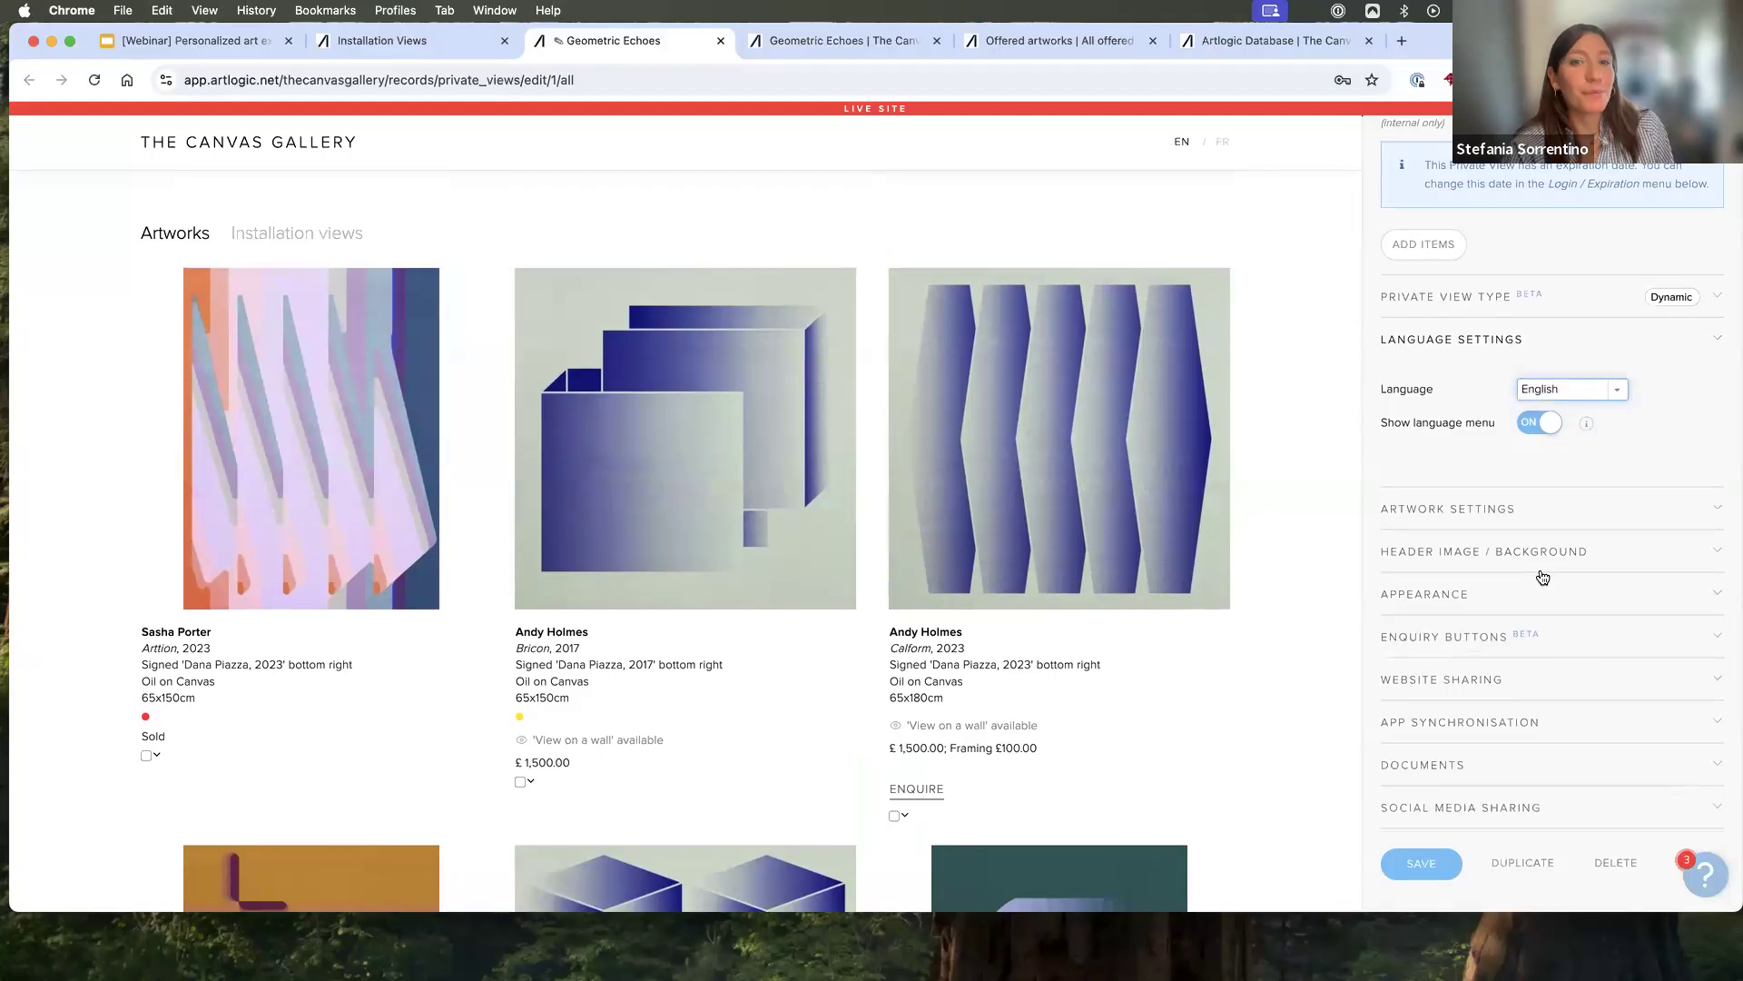
scroll(1542, 577, down, 1)
click(1519, 469)
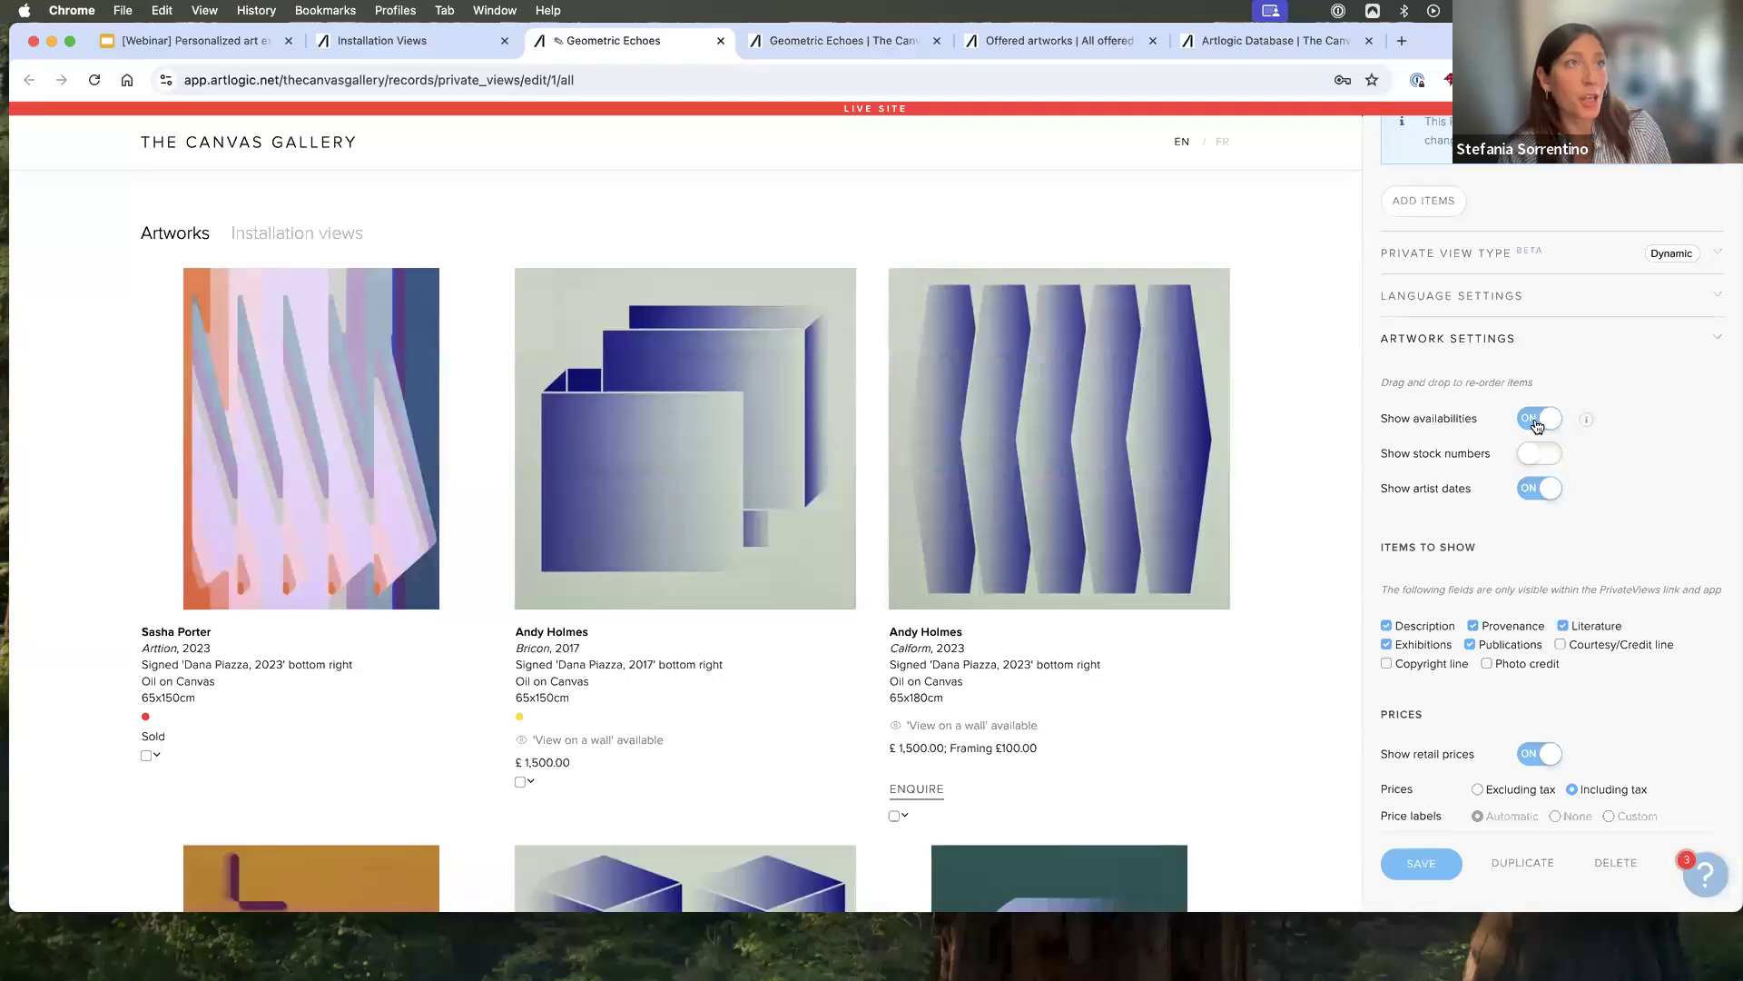
scroll(1452, 472, down, 1)
click(1542, 378)
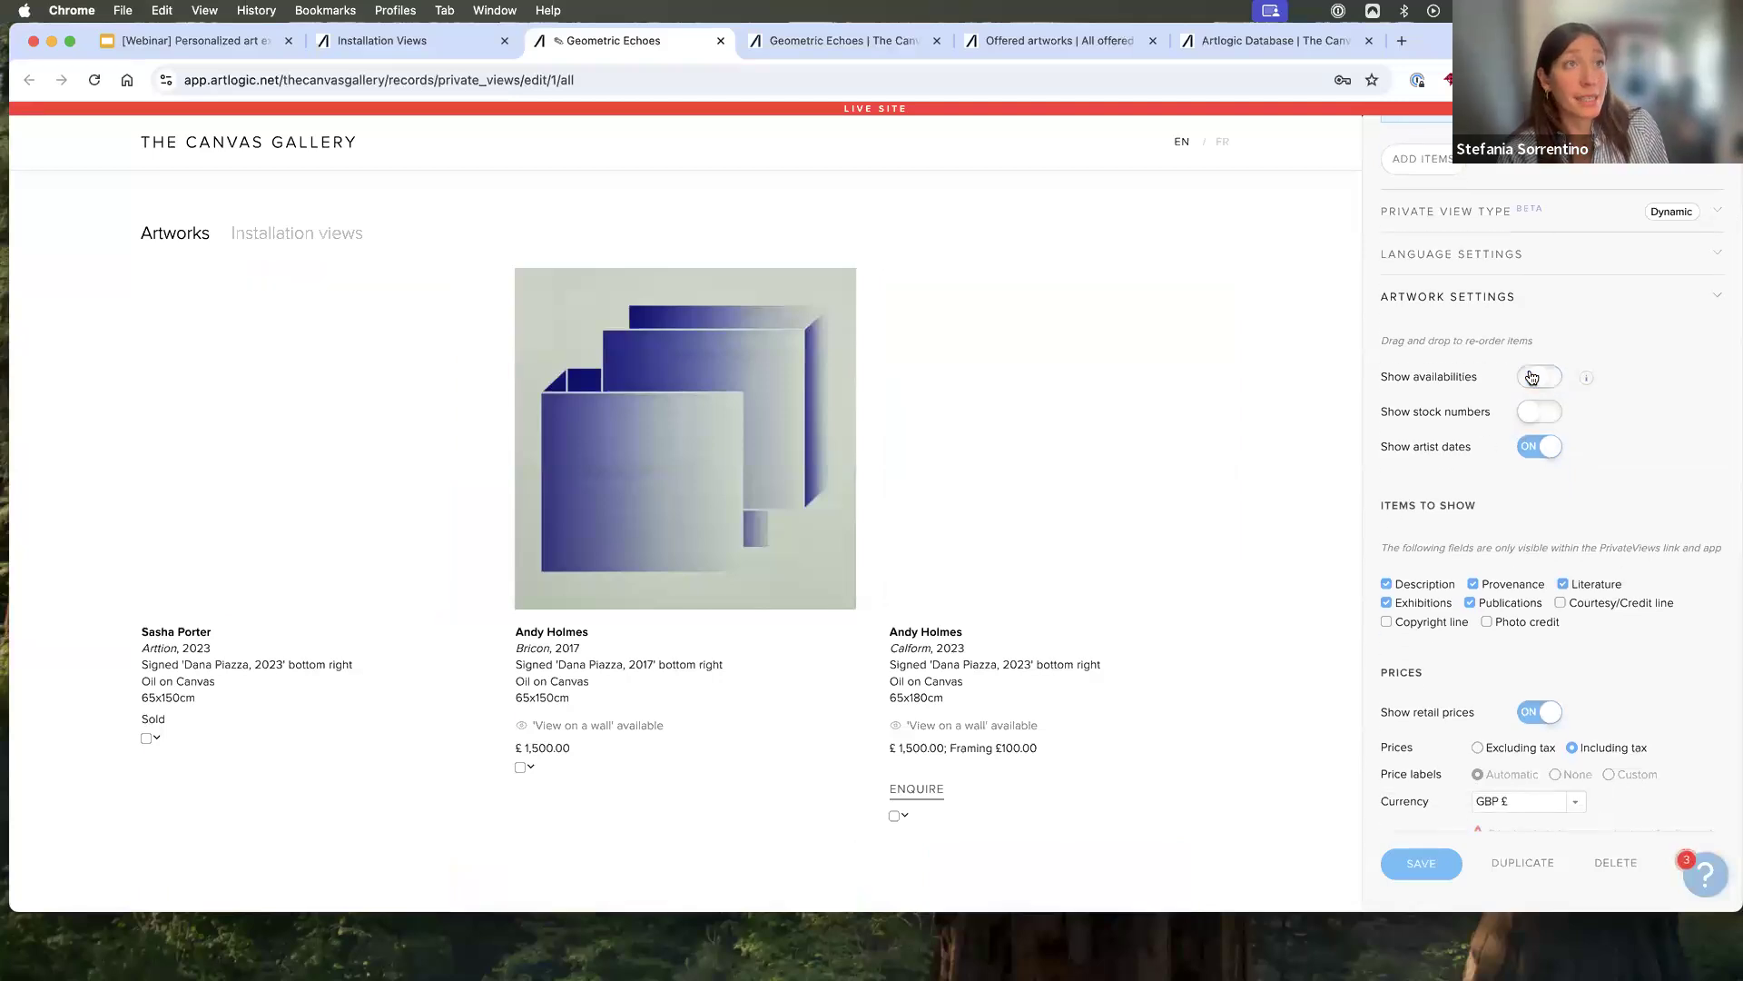
click(1544, 377)
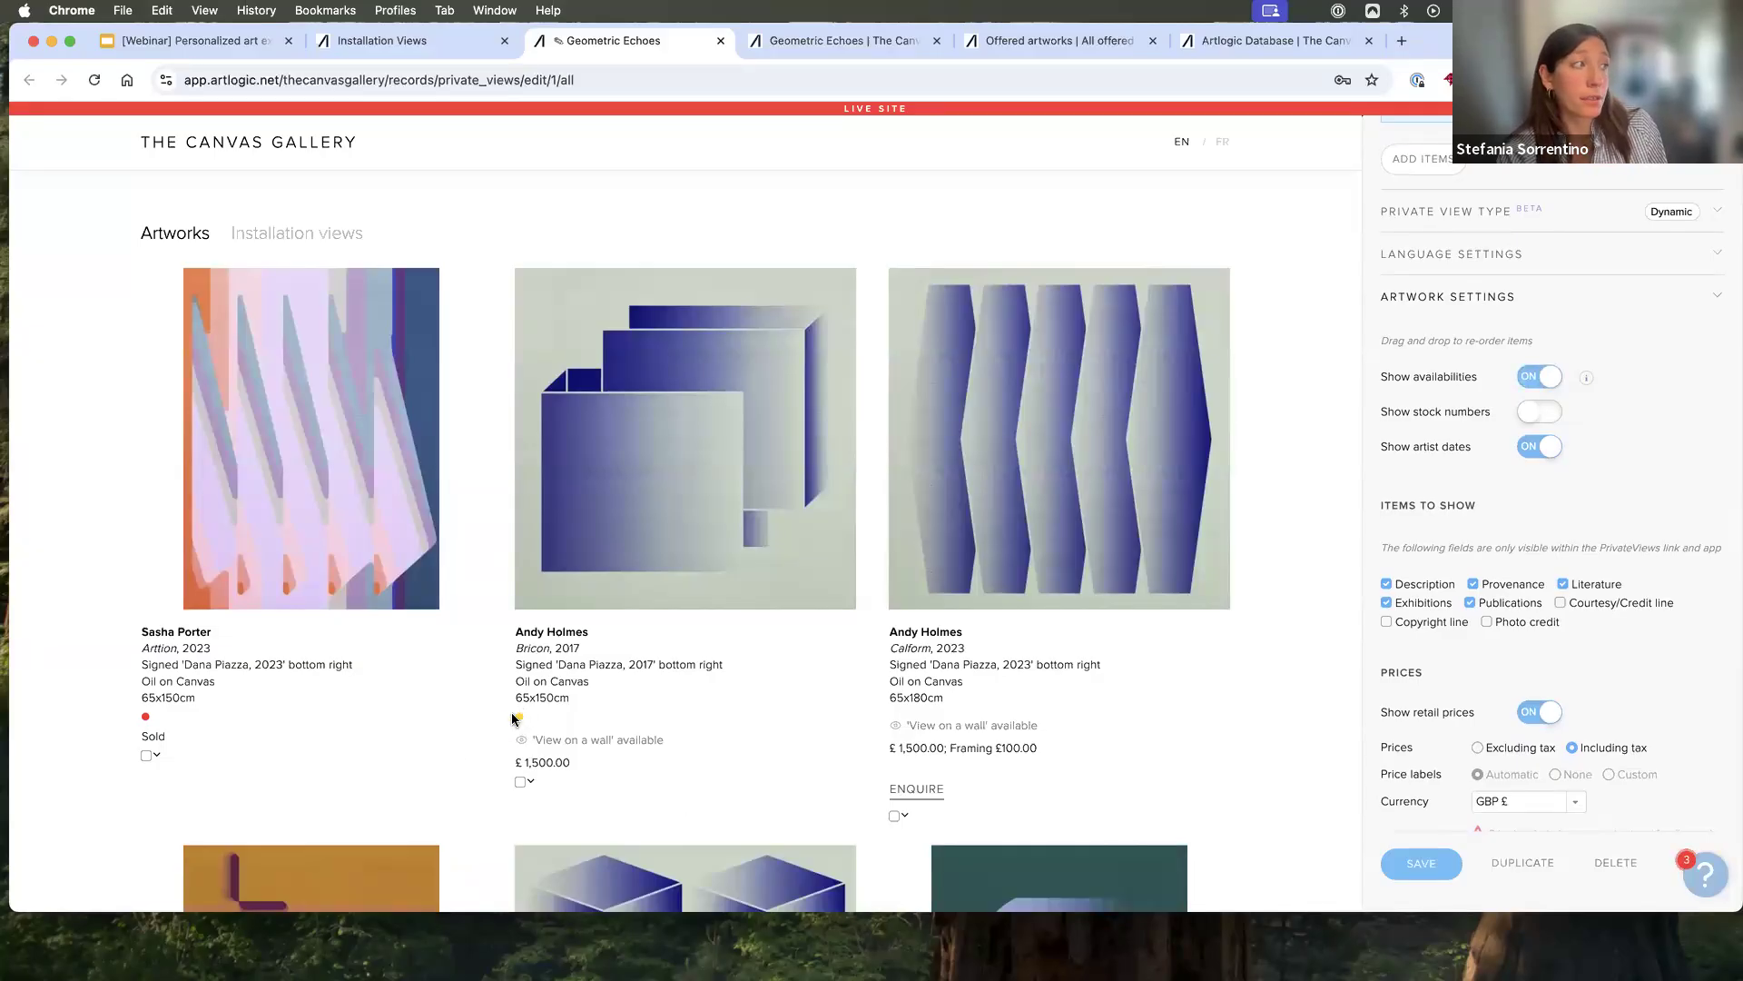
- Examine the status and availability colour assignments in the Private Views preferences, and return to editing "Geometric Echoes"
click(1255, 42)
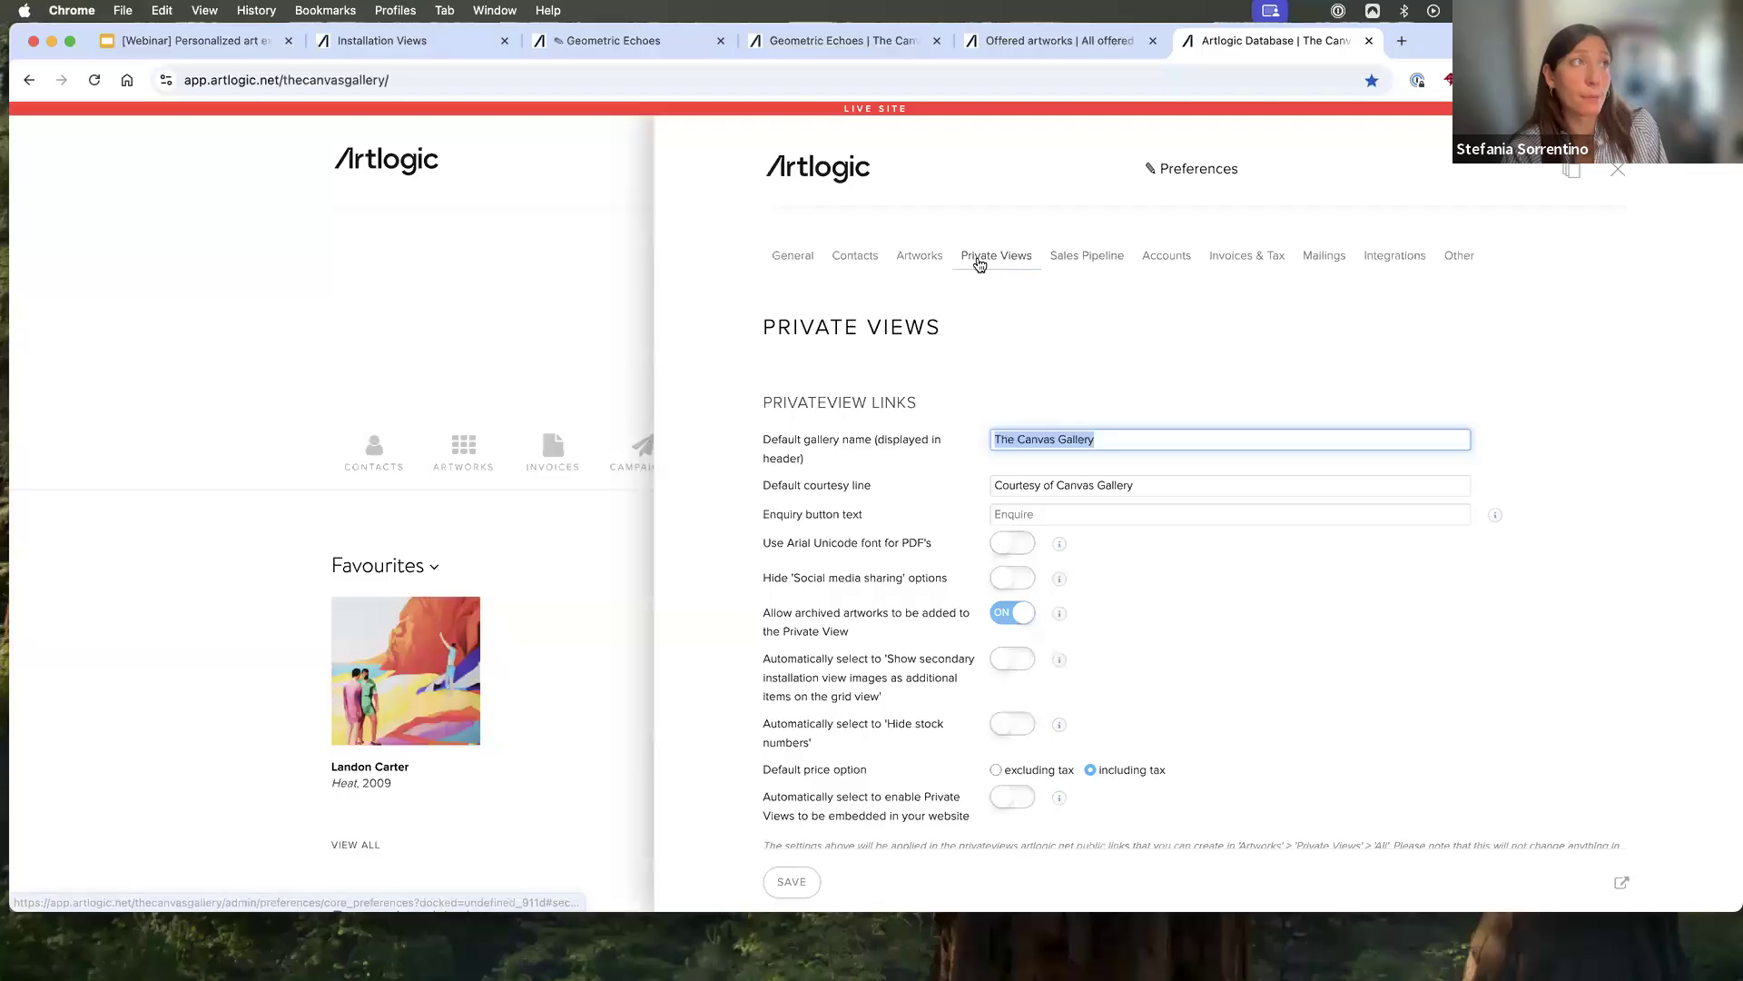
scroll(1274, 750, down, 2)
scroll(1274, 750, down, 4)
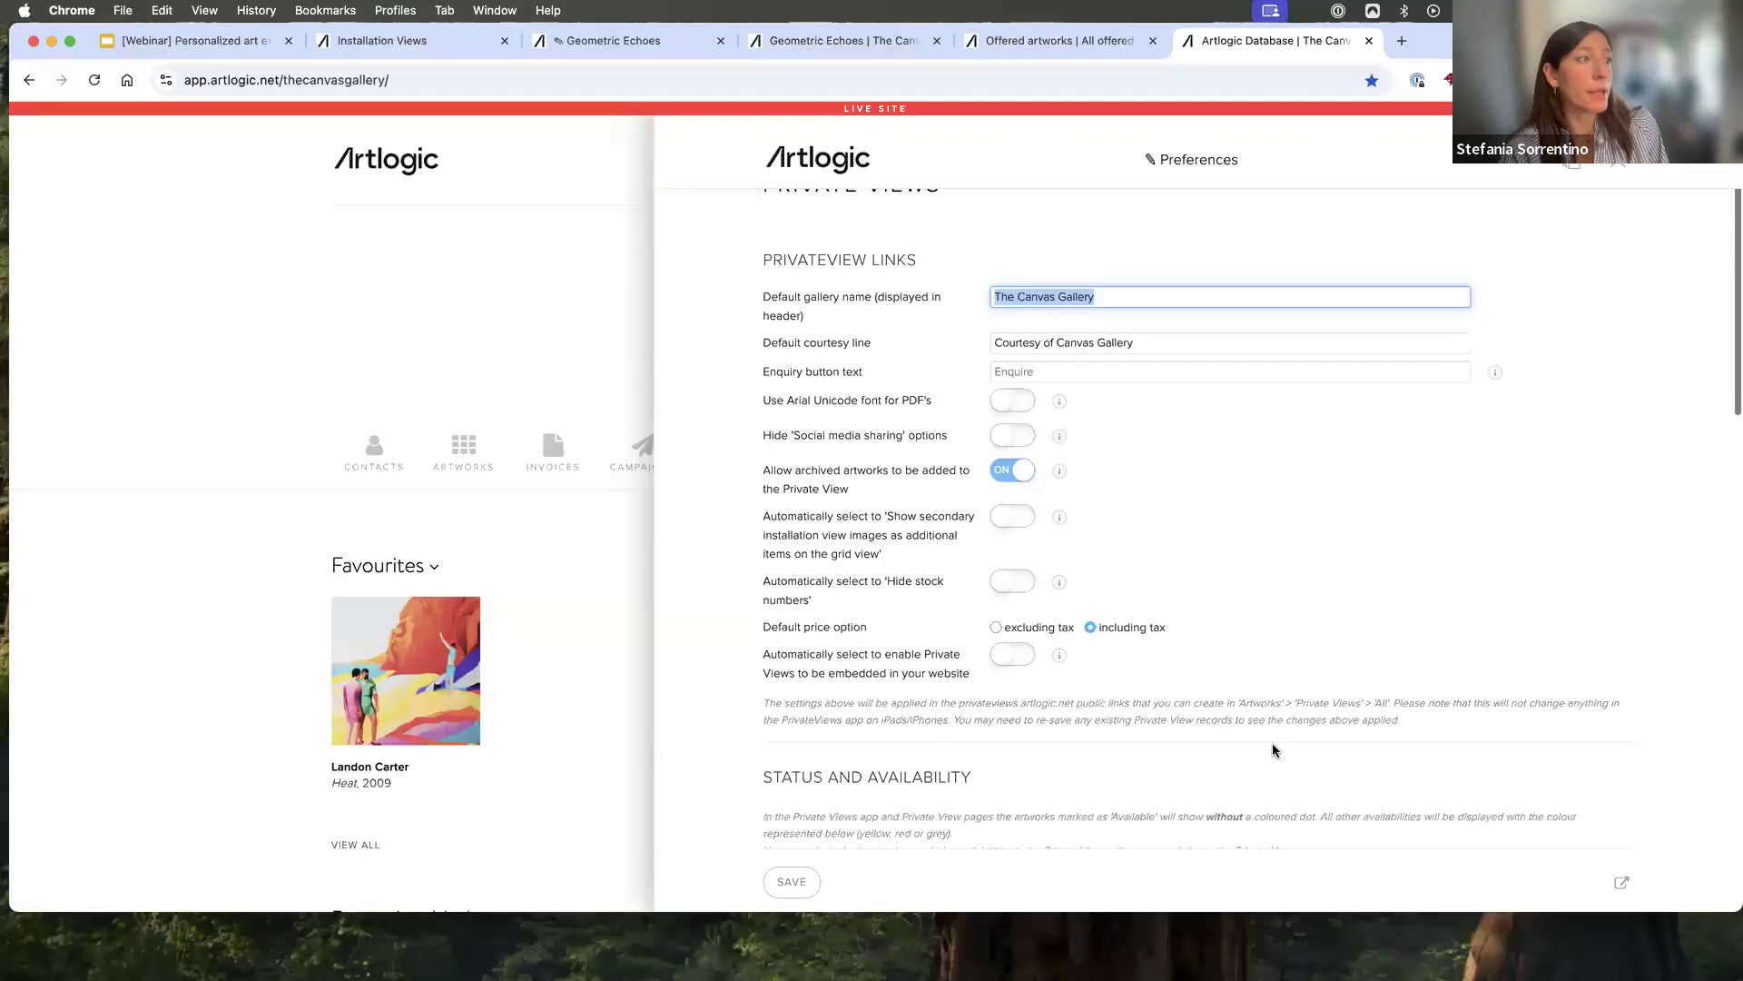
scroll(1274, 750, down, 5)
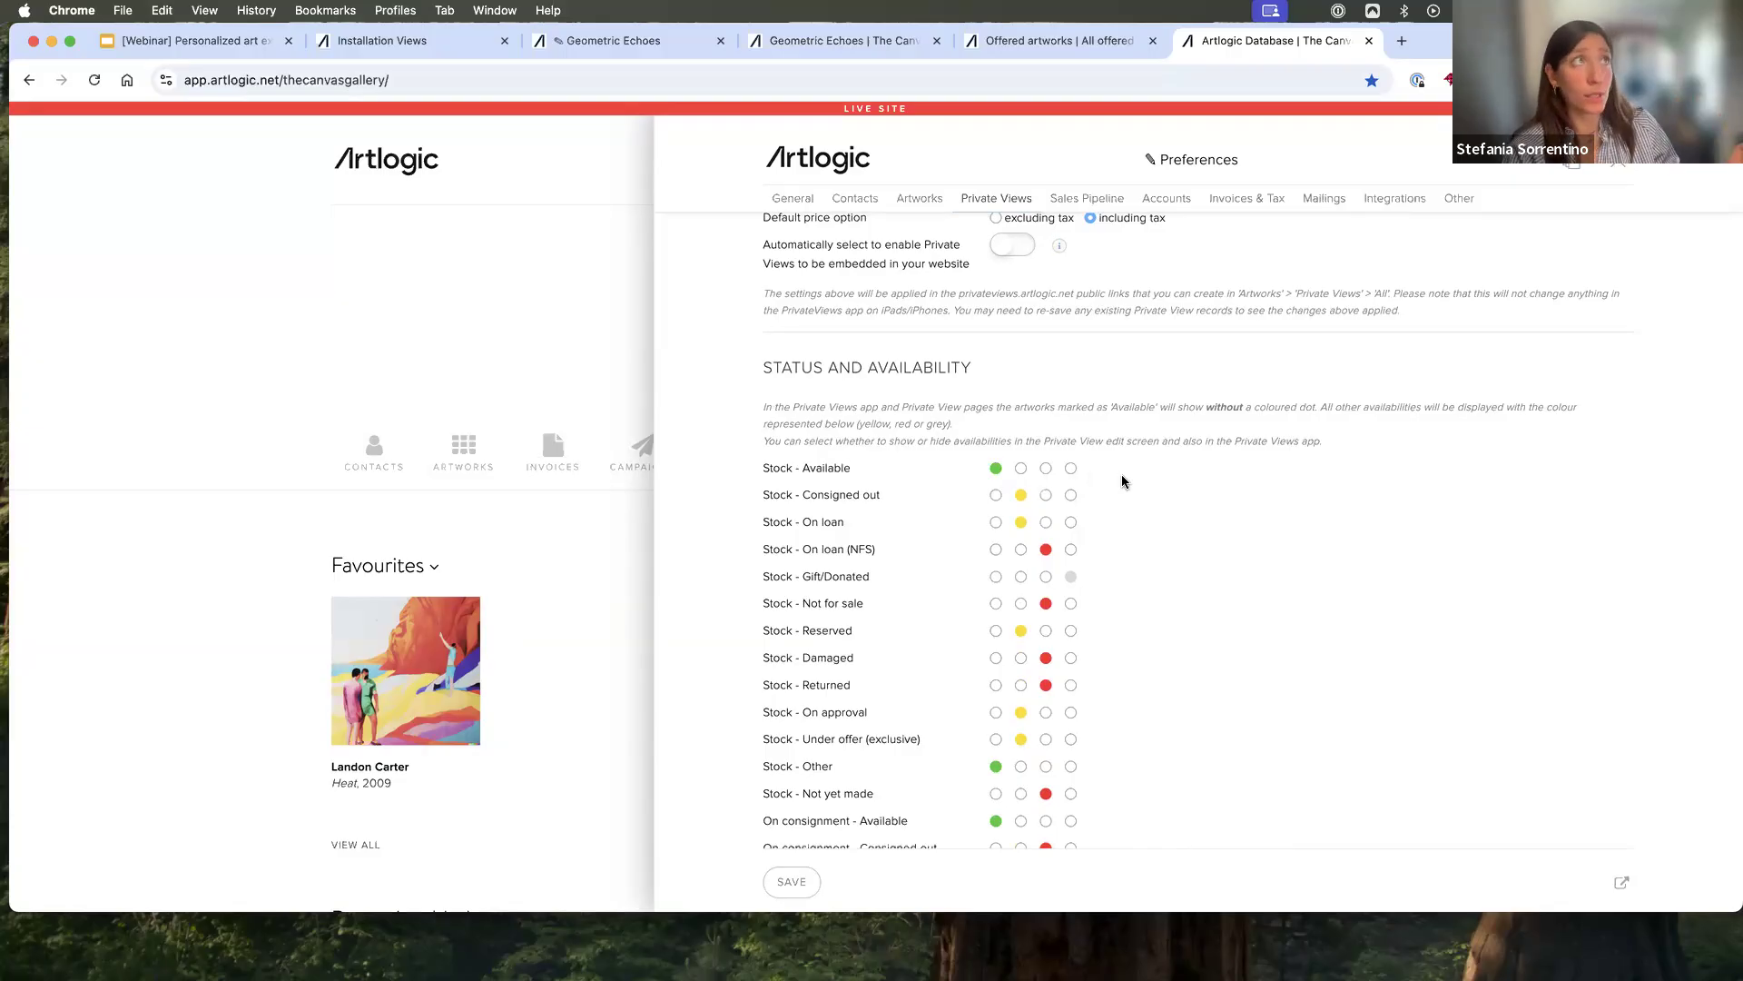
scroll(1122, 479, down, 5)
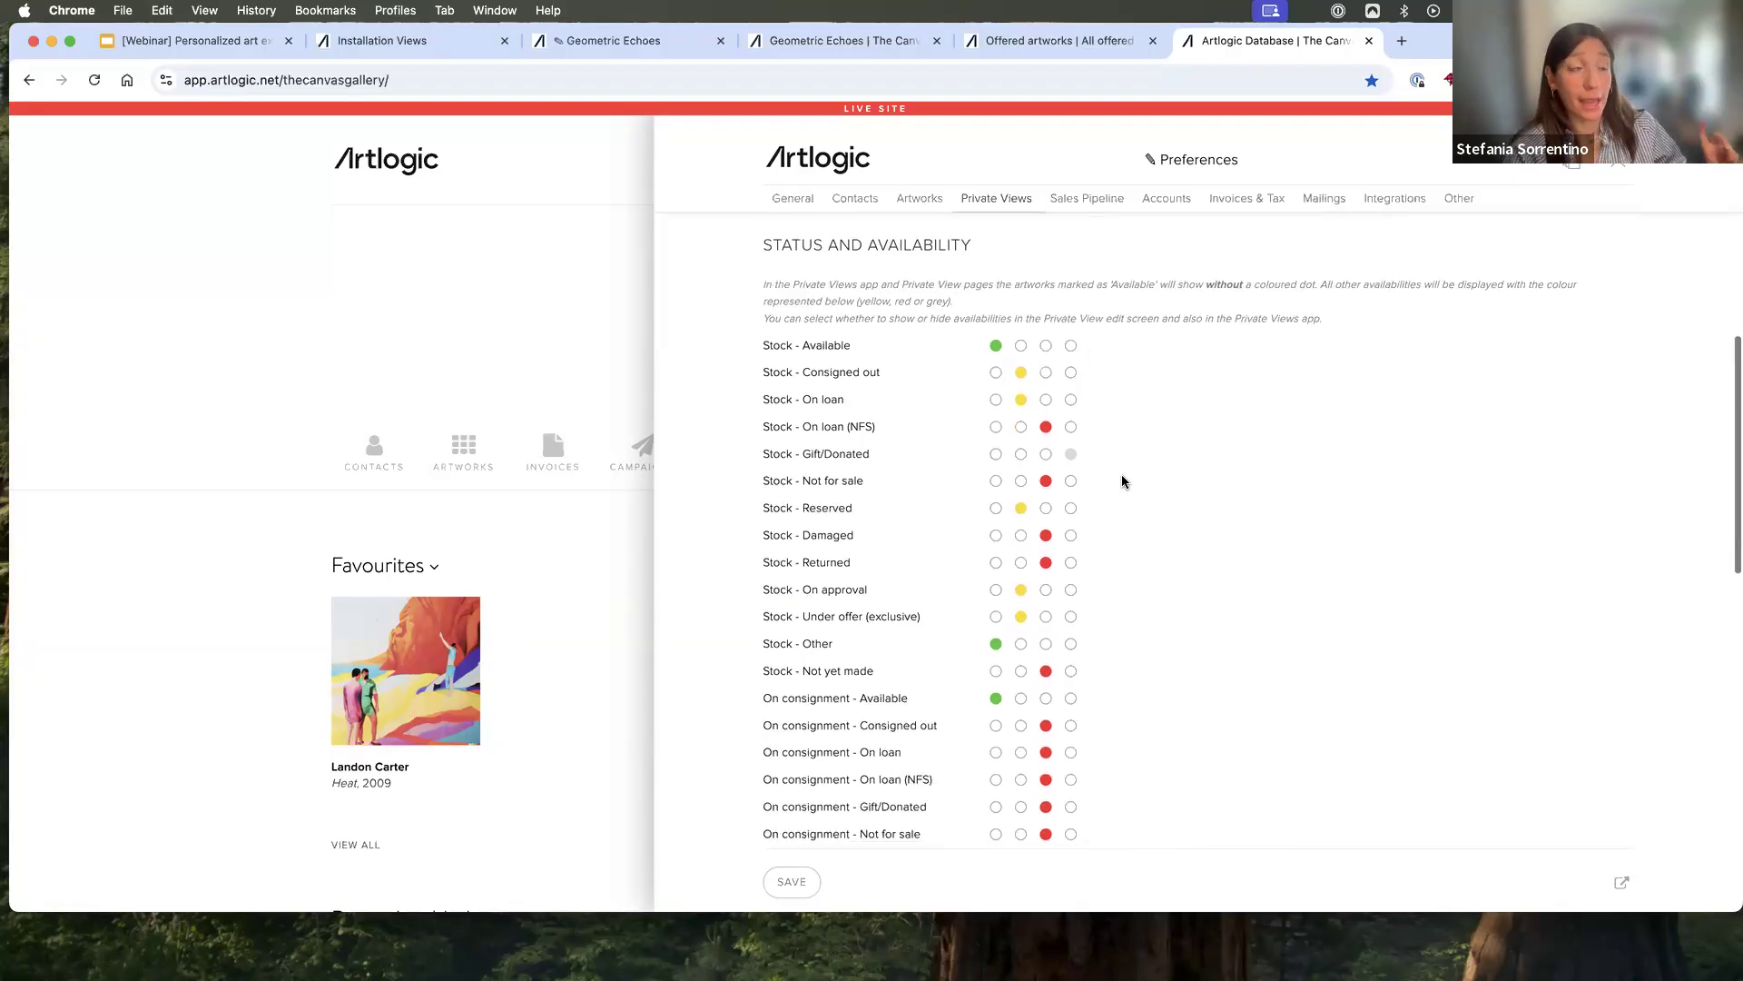
scroll(1120, 474, up, 6)
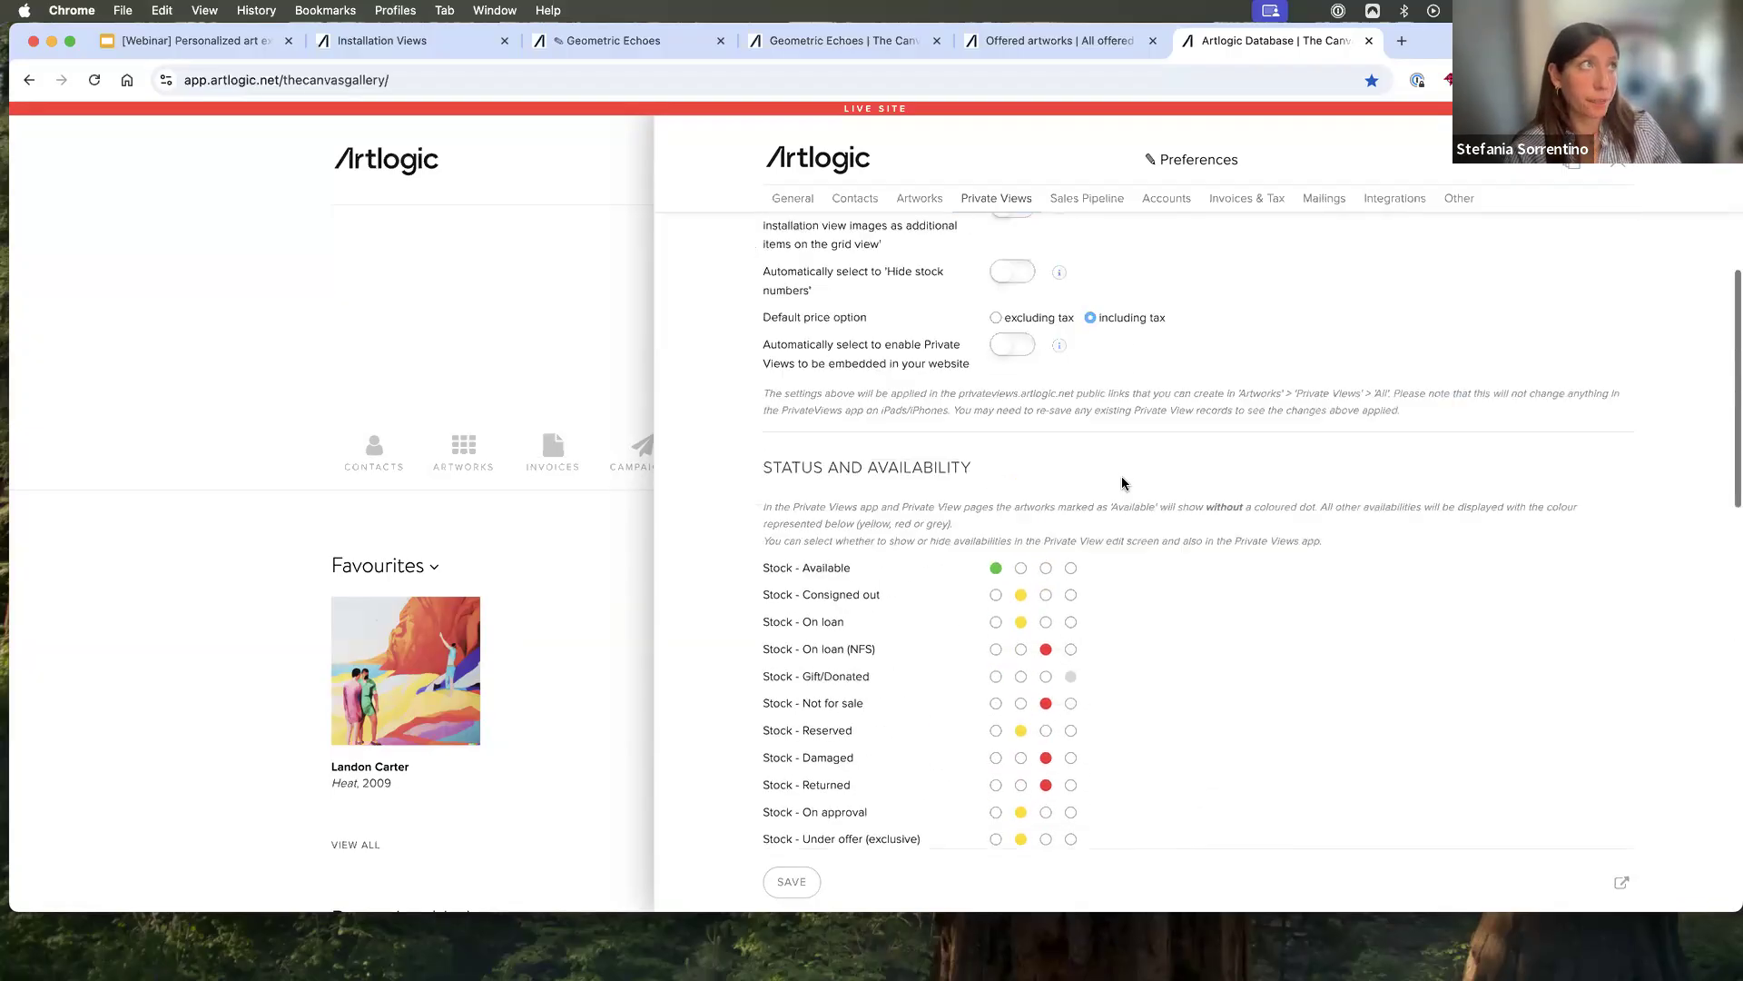
click(592, 42)
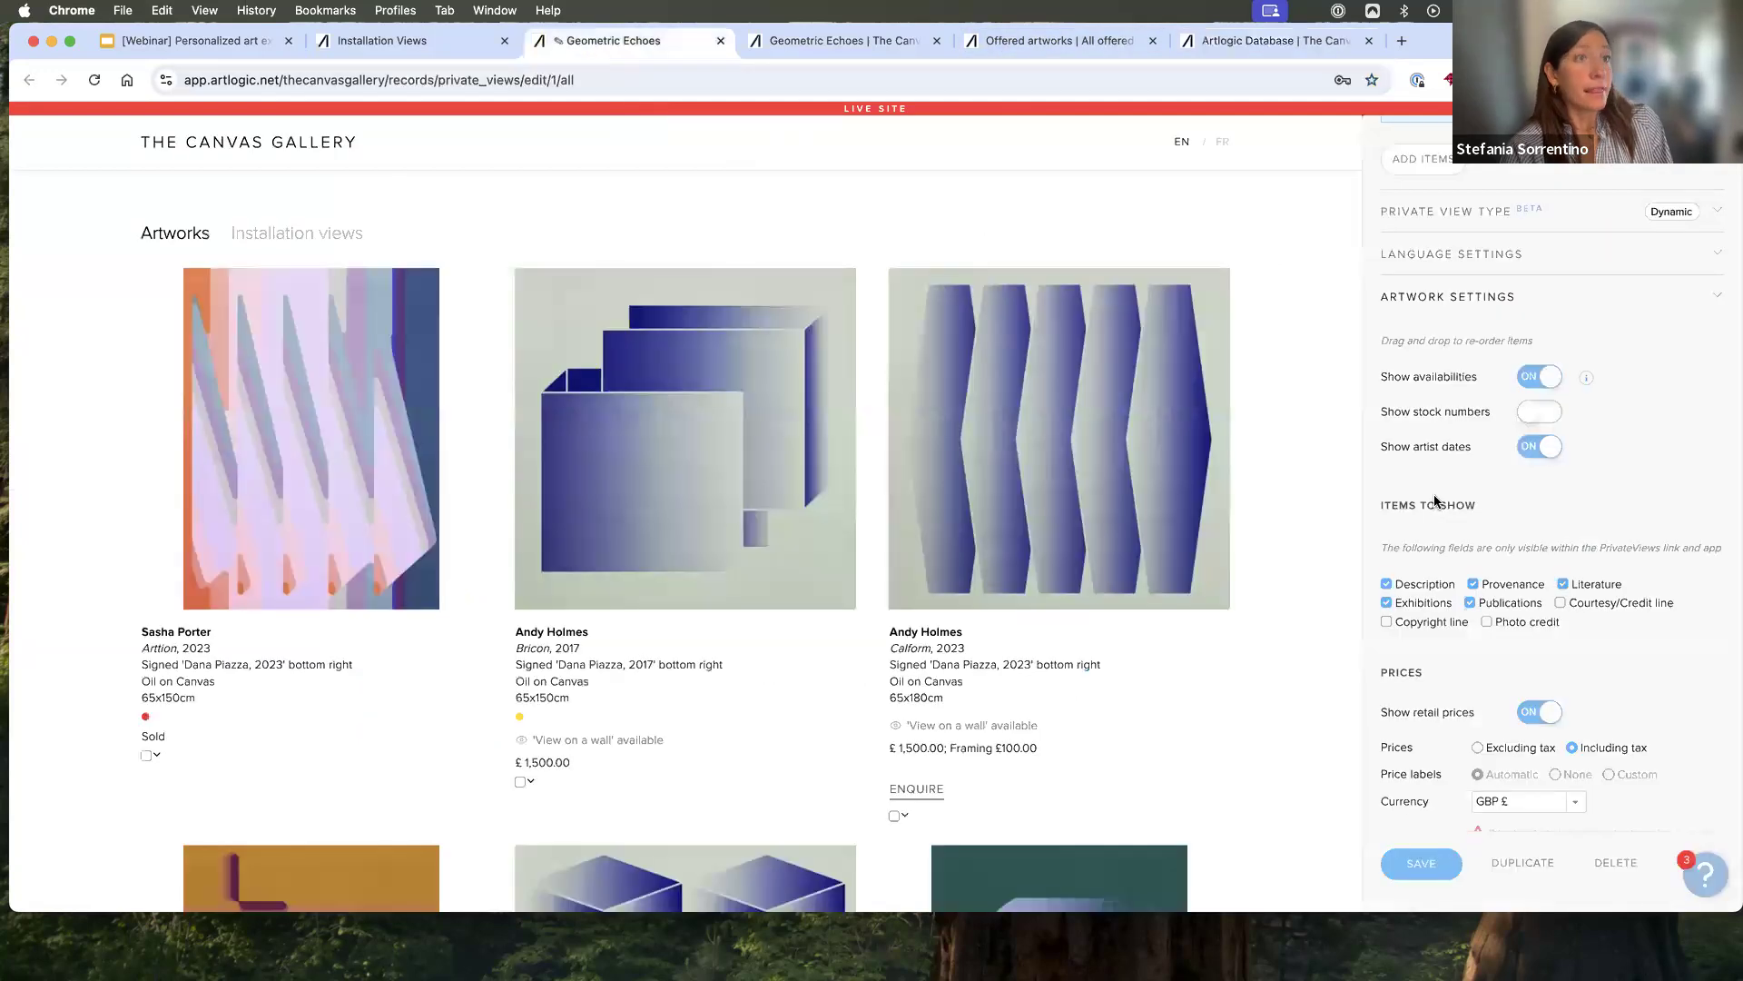
- Review the artwork fields available to show and preview the page with retail prices hidden, leaving the prices shown
scroll(1586, 507, down, 1)
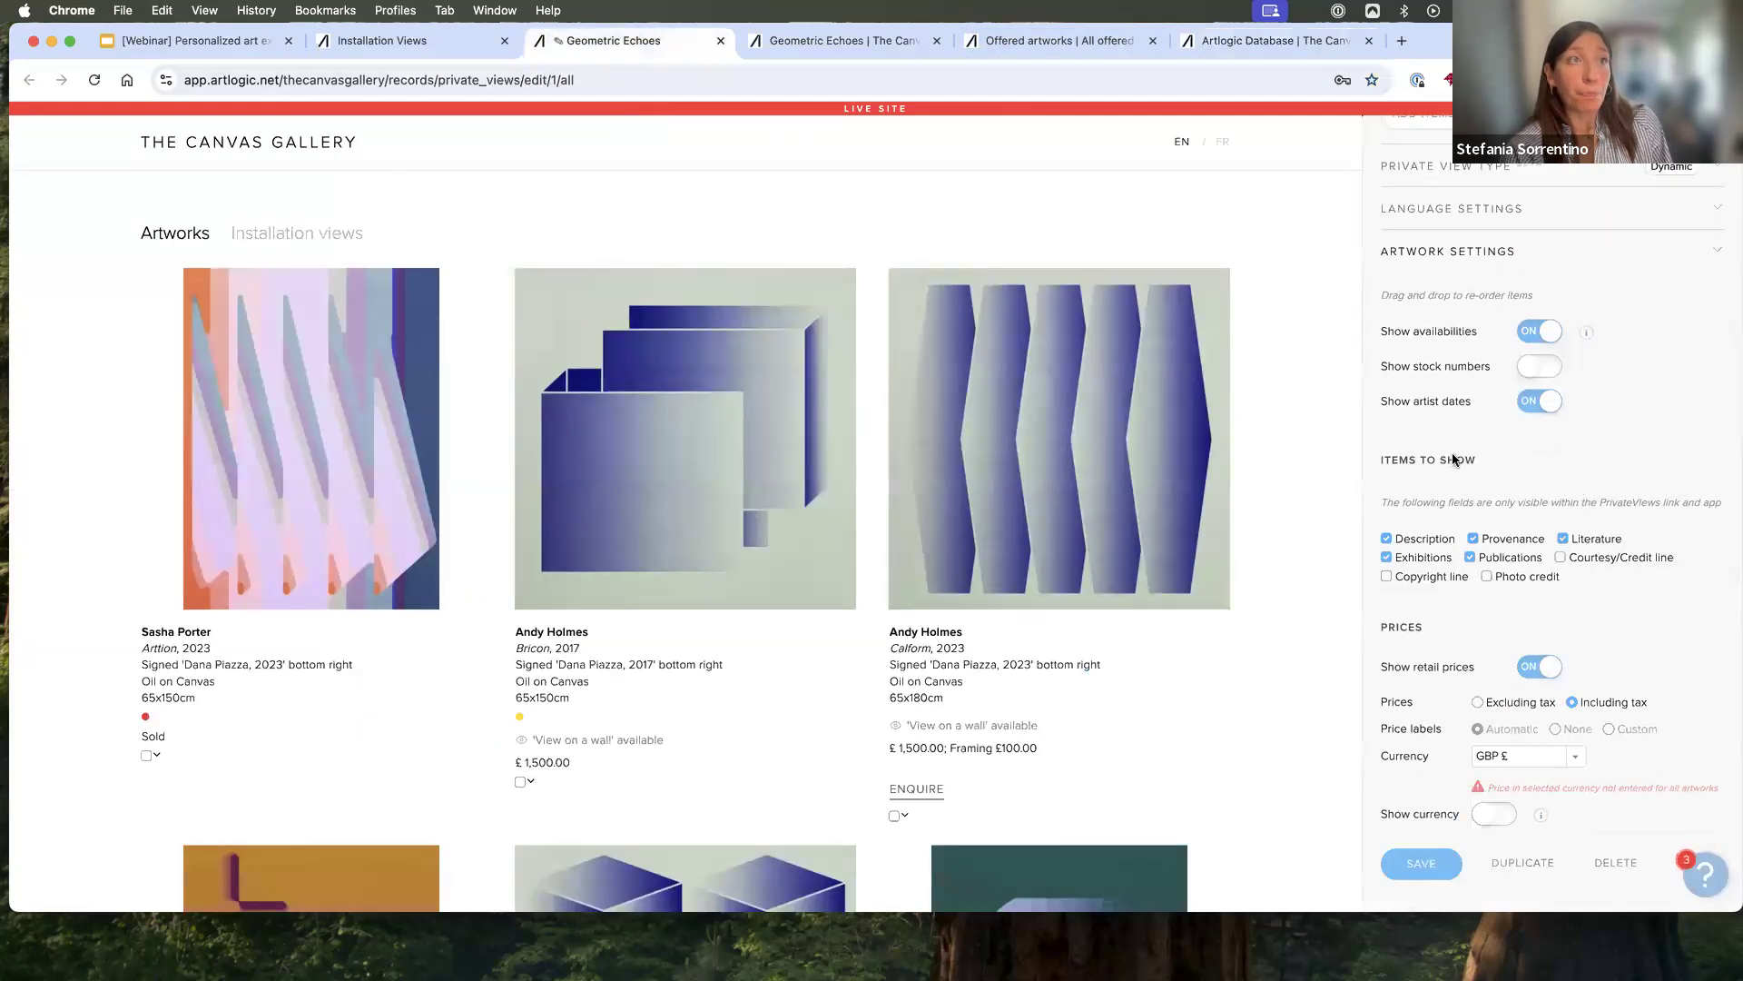
scroll(1489, 543, down, 2)
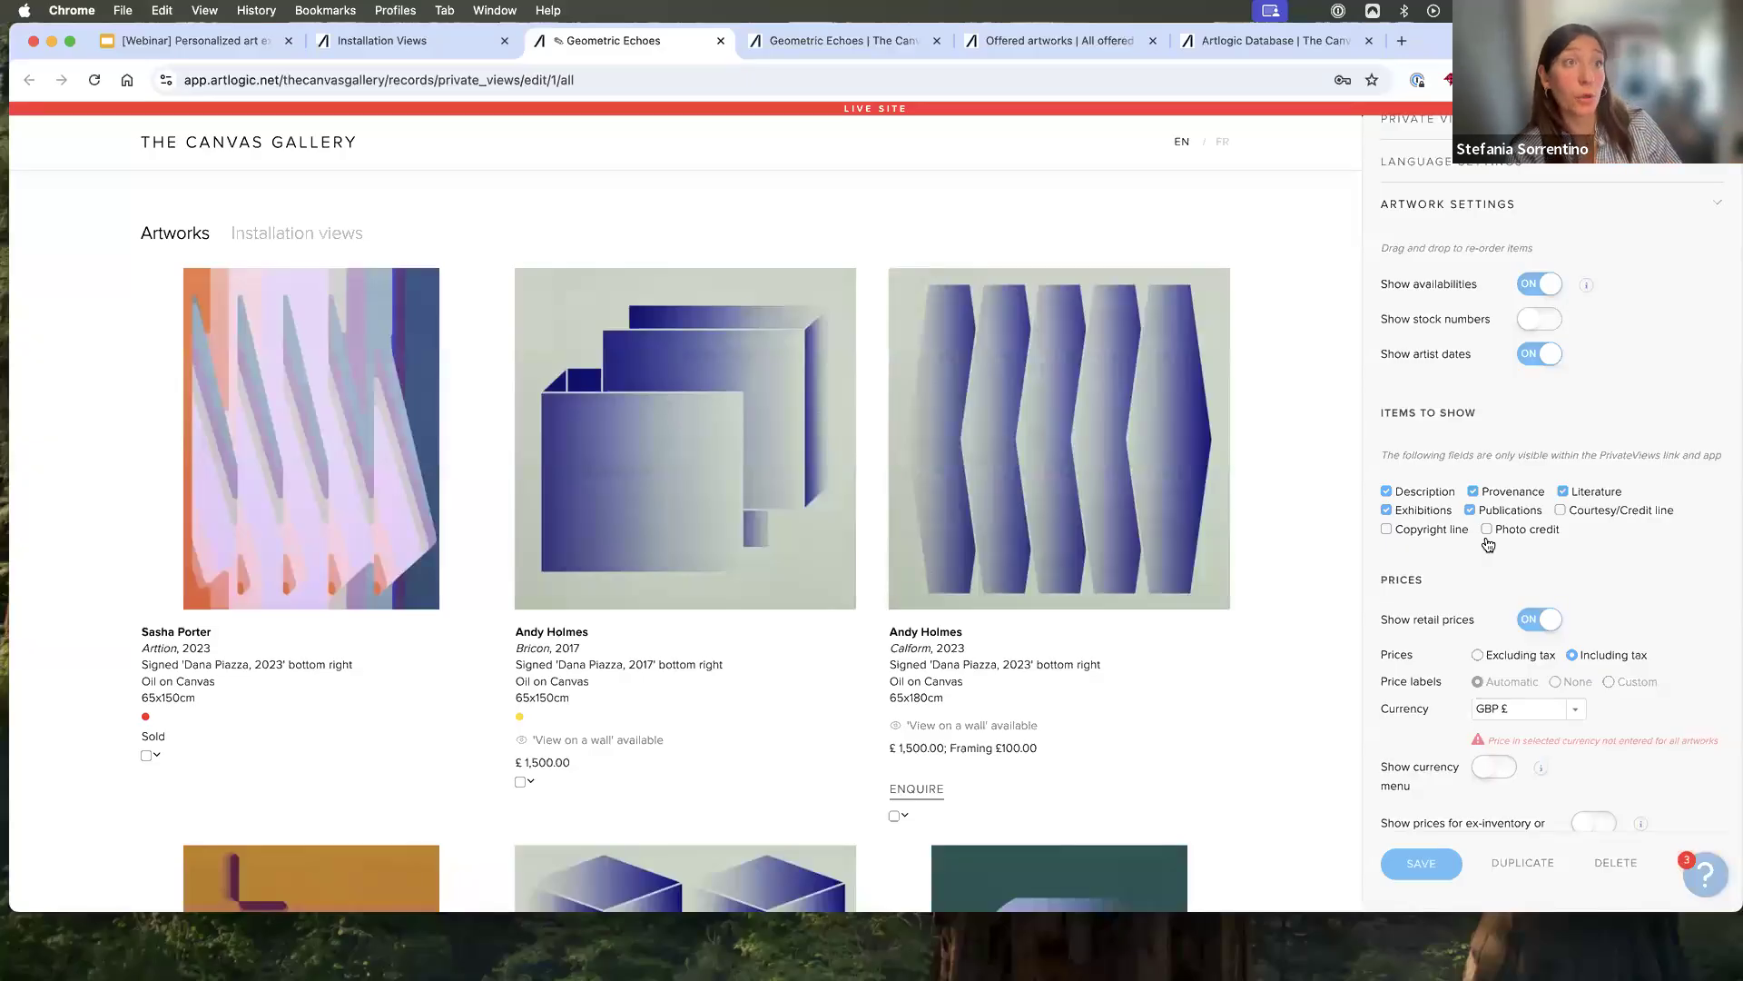
scroll(1489, 543, down, 4)
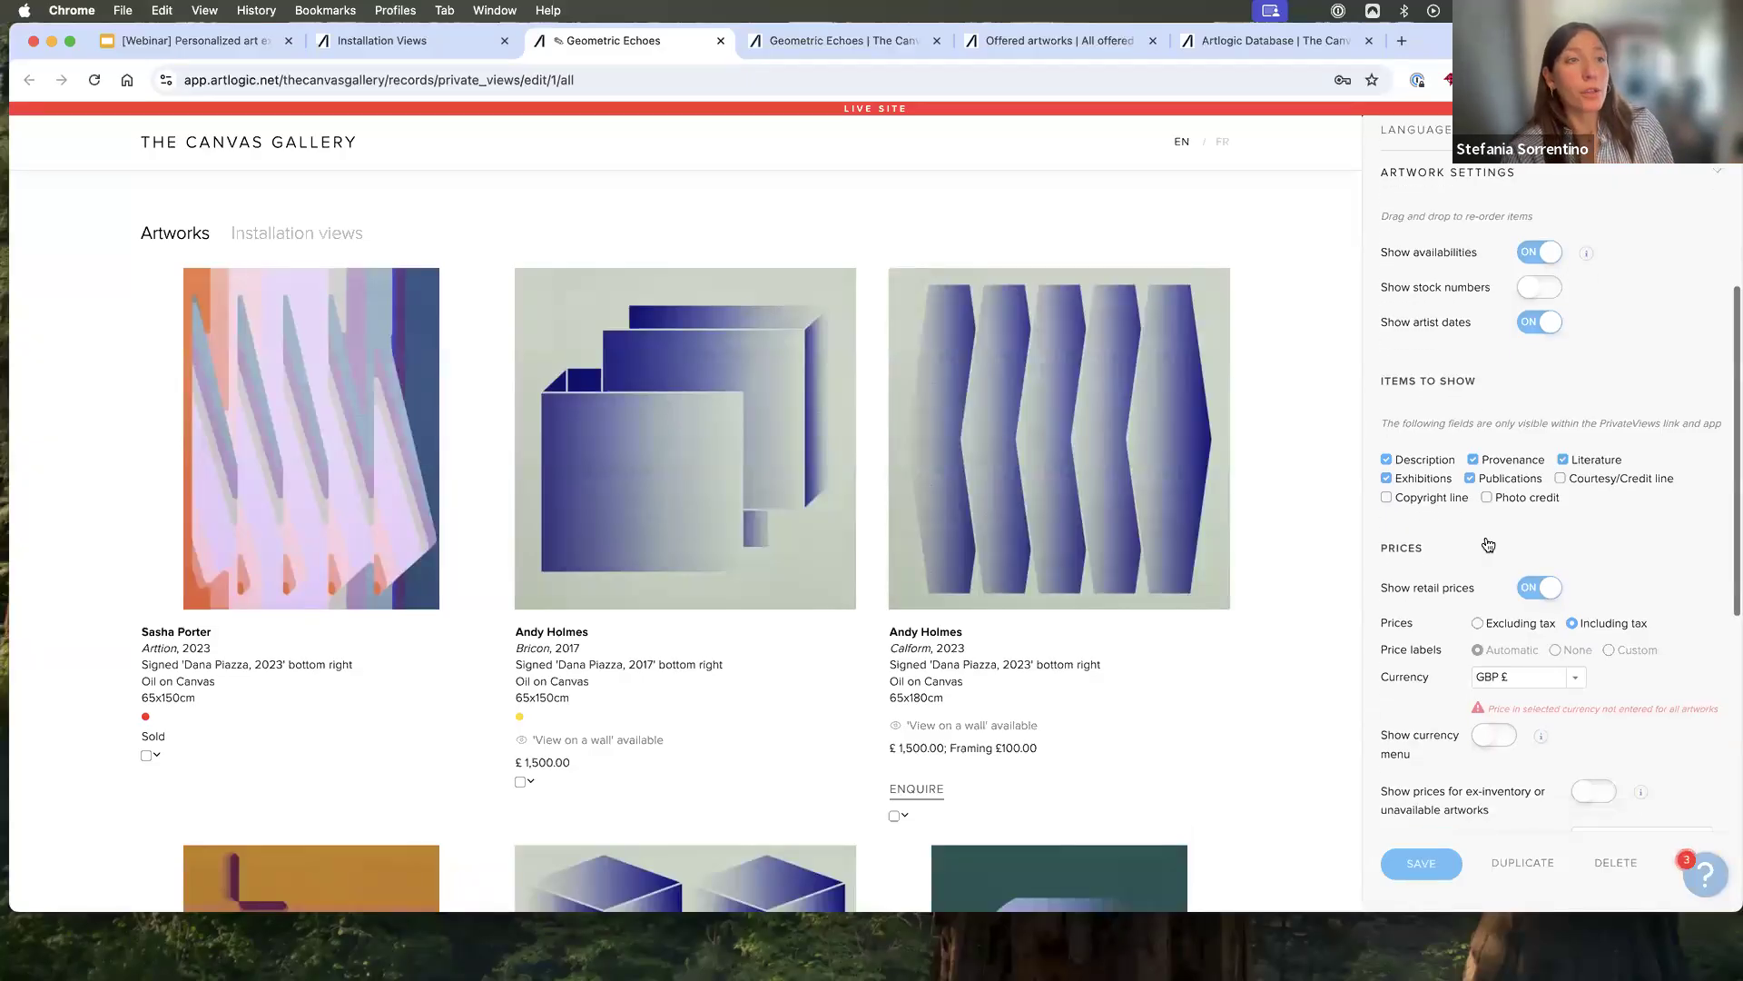
click(1532, 488)
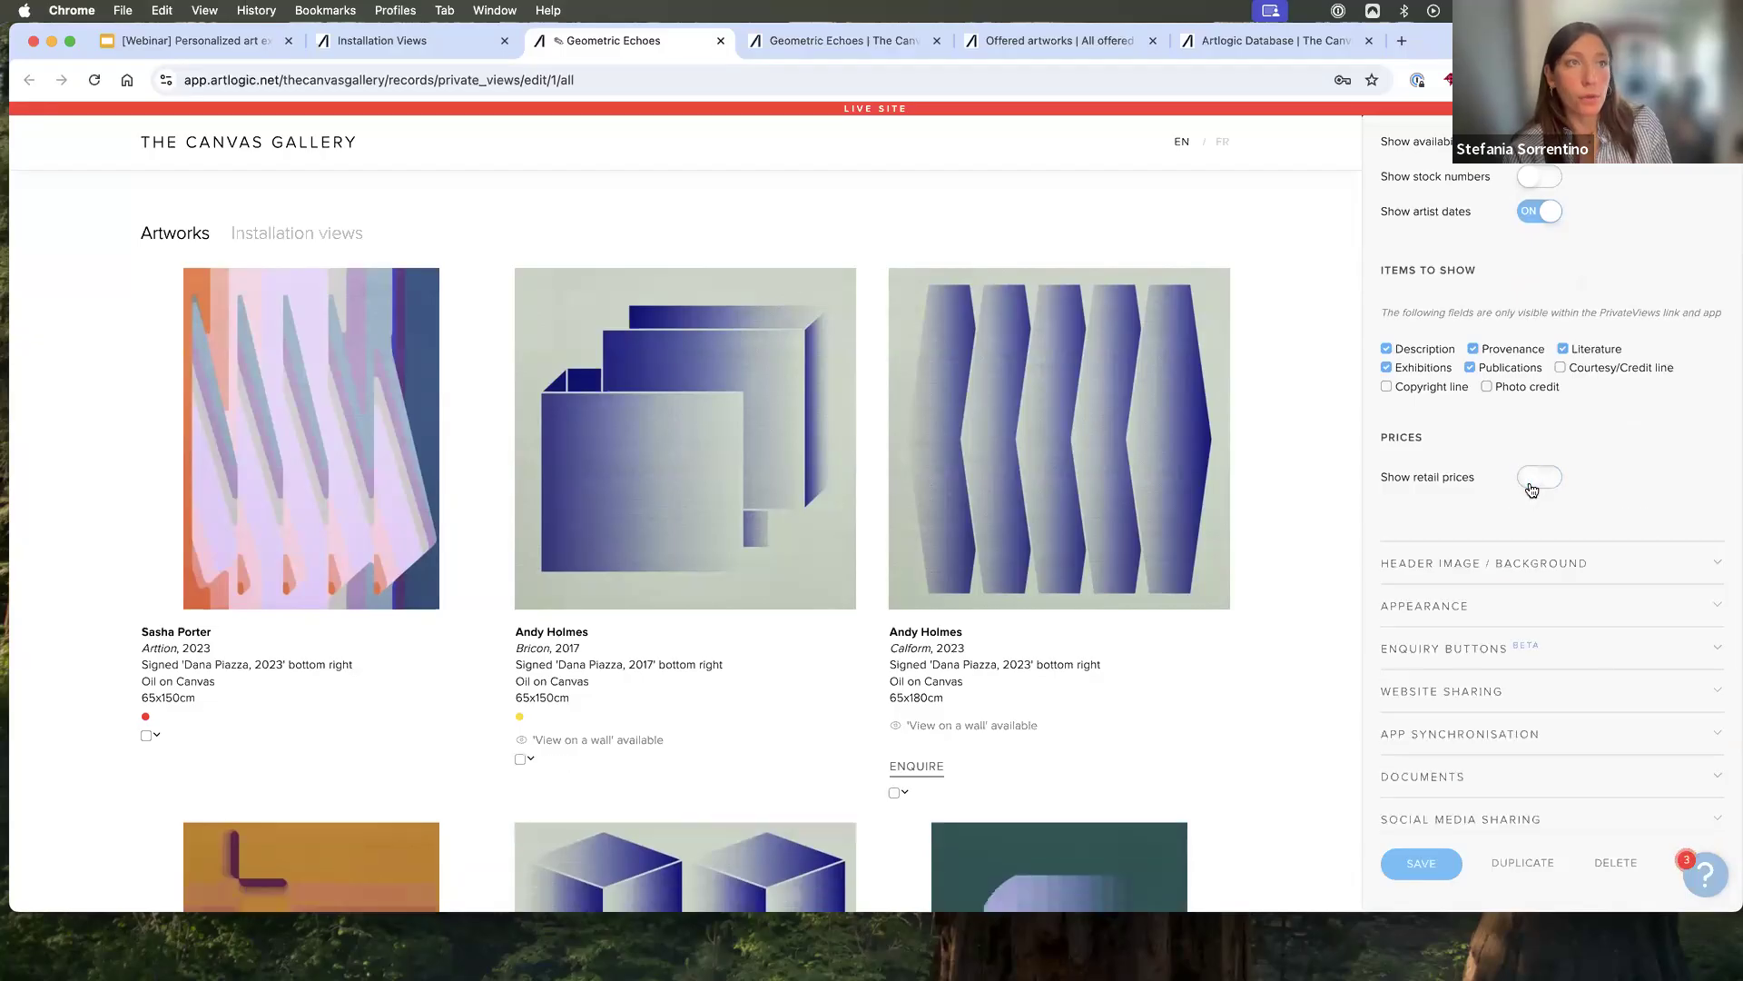
click(1553, 480)
click(1536, 481)
click(1539, 481)
- Set the price currency to USD $ and enable the currency menu for the Private View
scroll(1548, 485, down, 2)
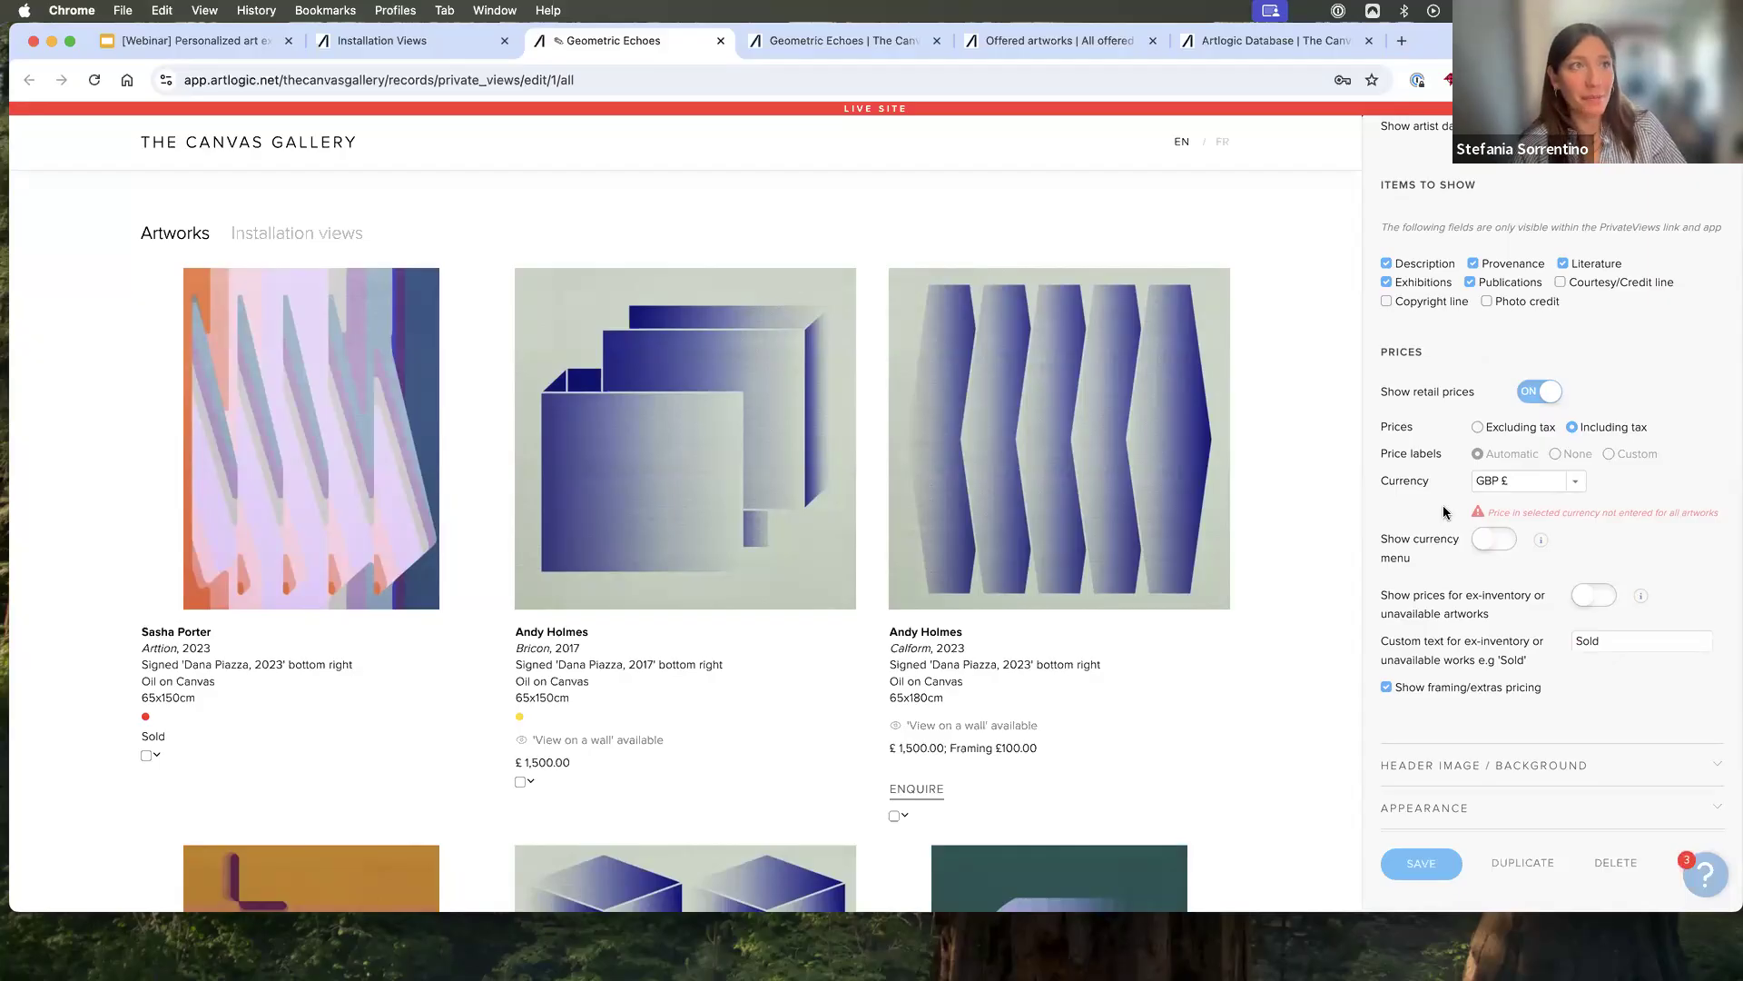
click(1578, 482)
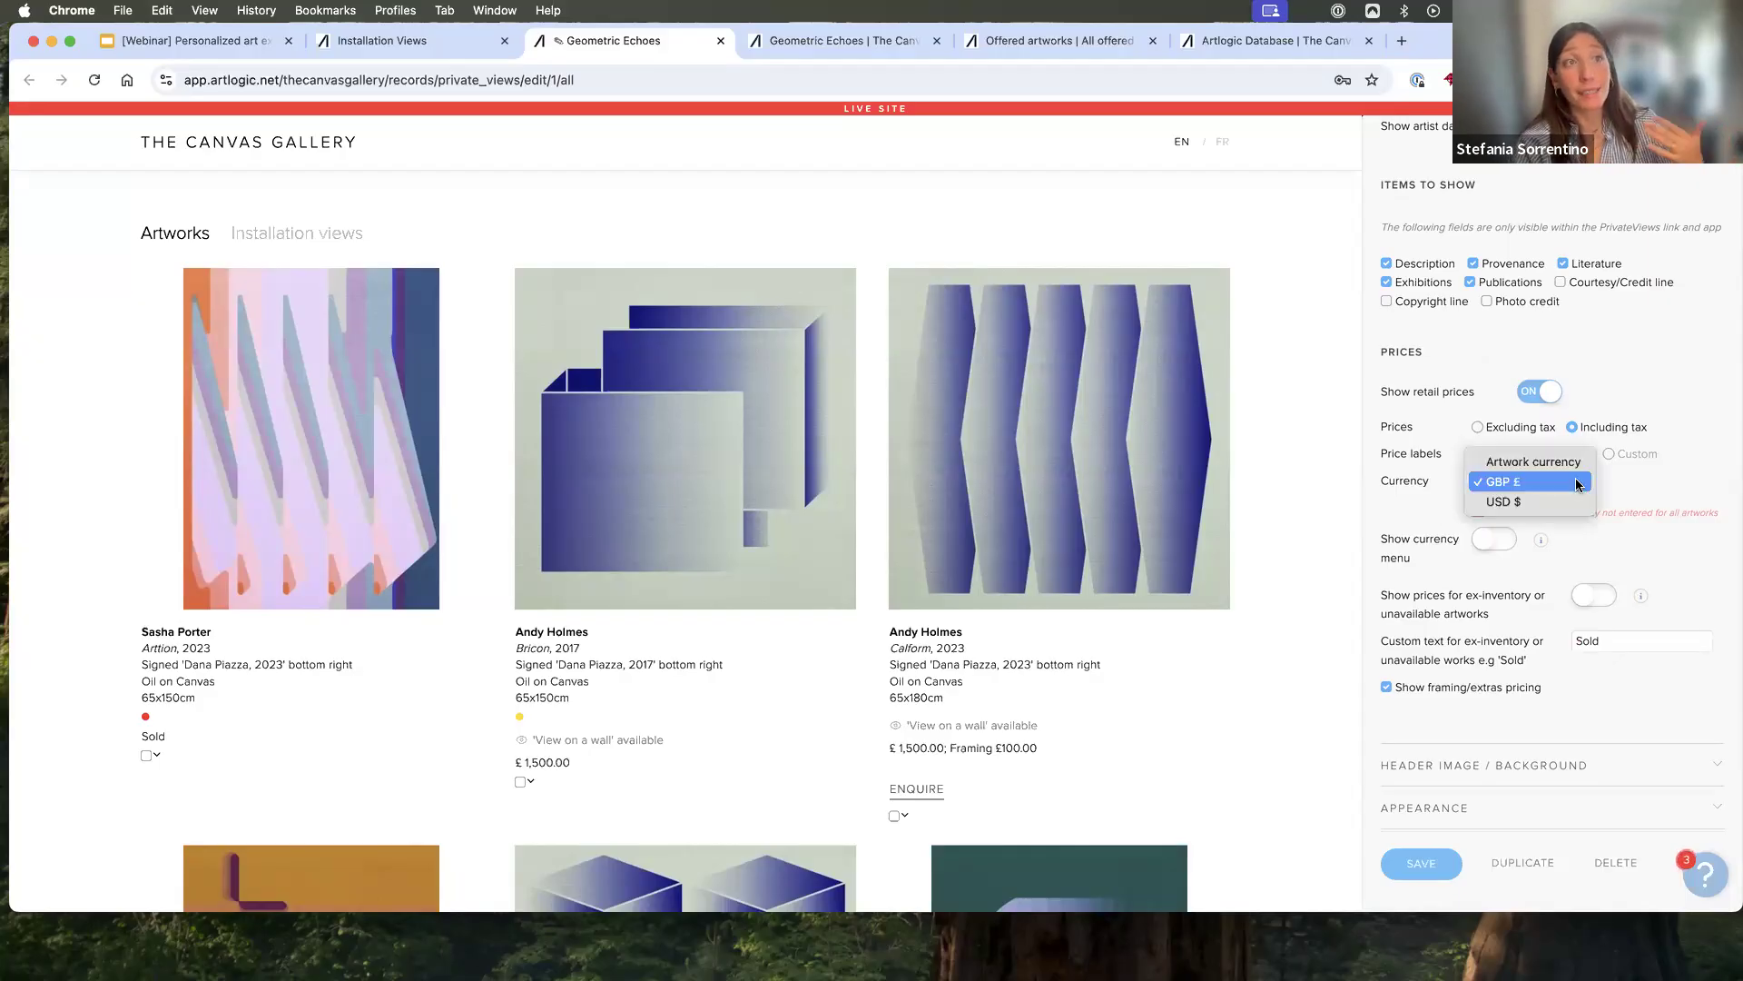
click(1557, 503)
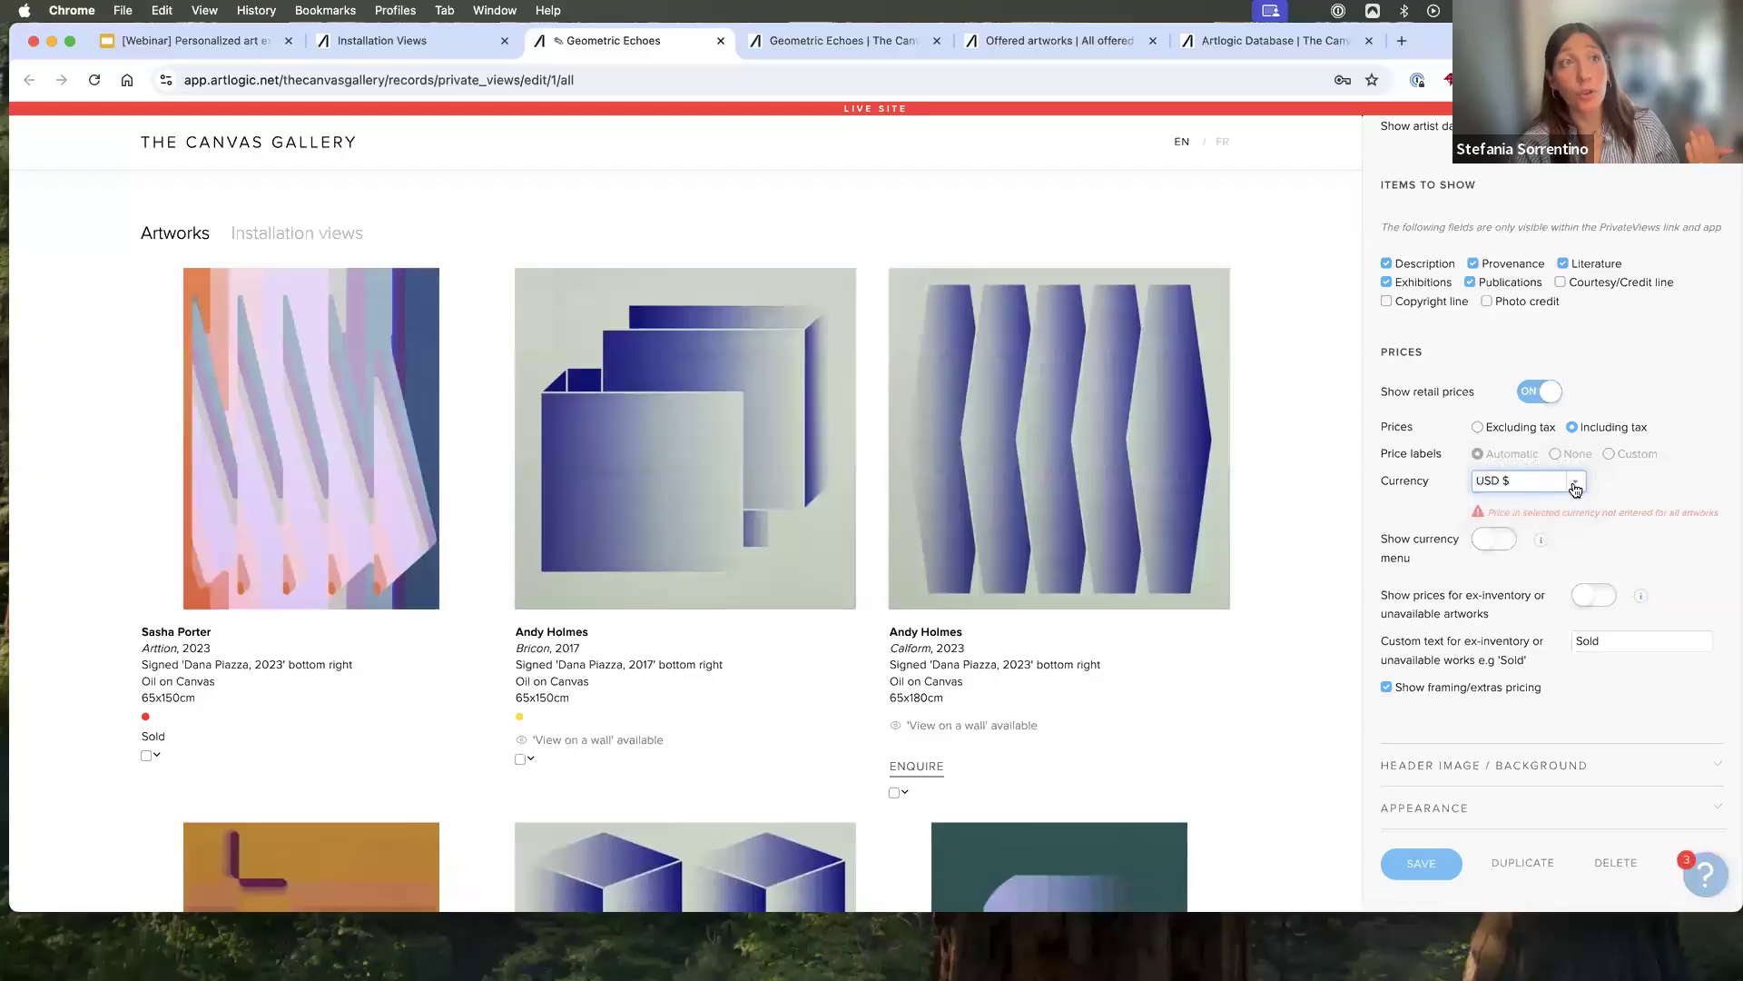
click(1492, 545)
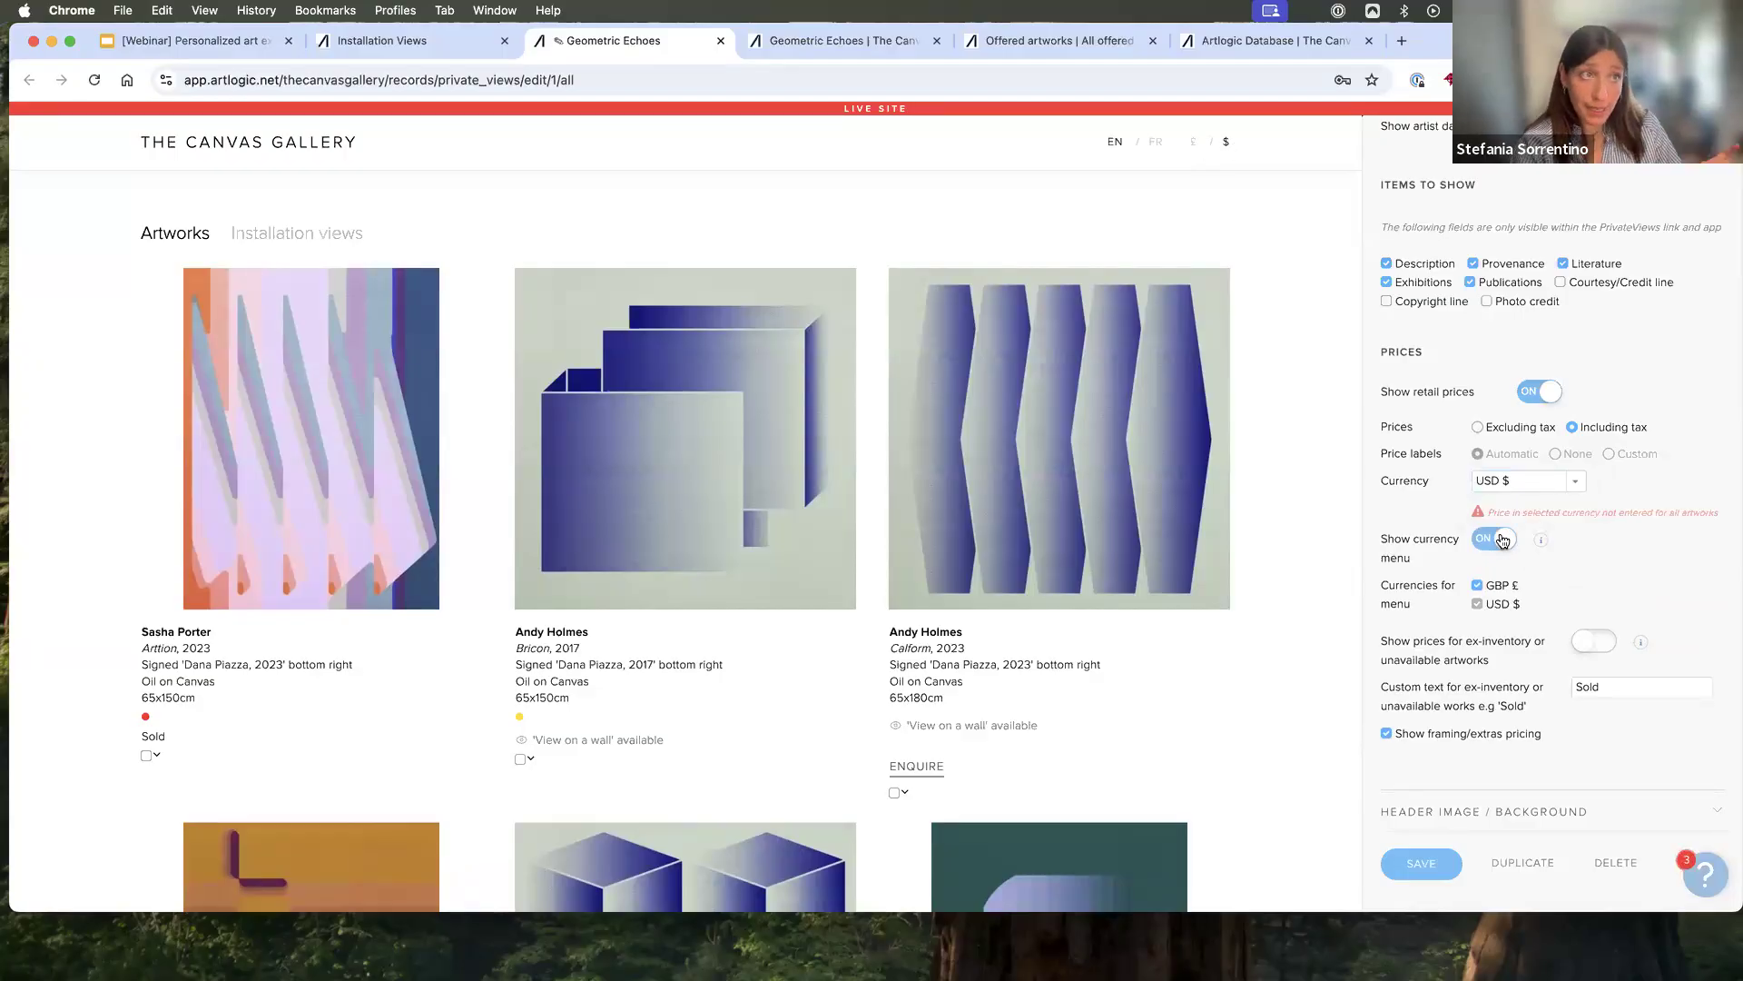
- Switch prices for ex-inventory or unavailable artworks on and back off to compare the display
scroll(1500, 535, down, 4)
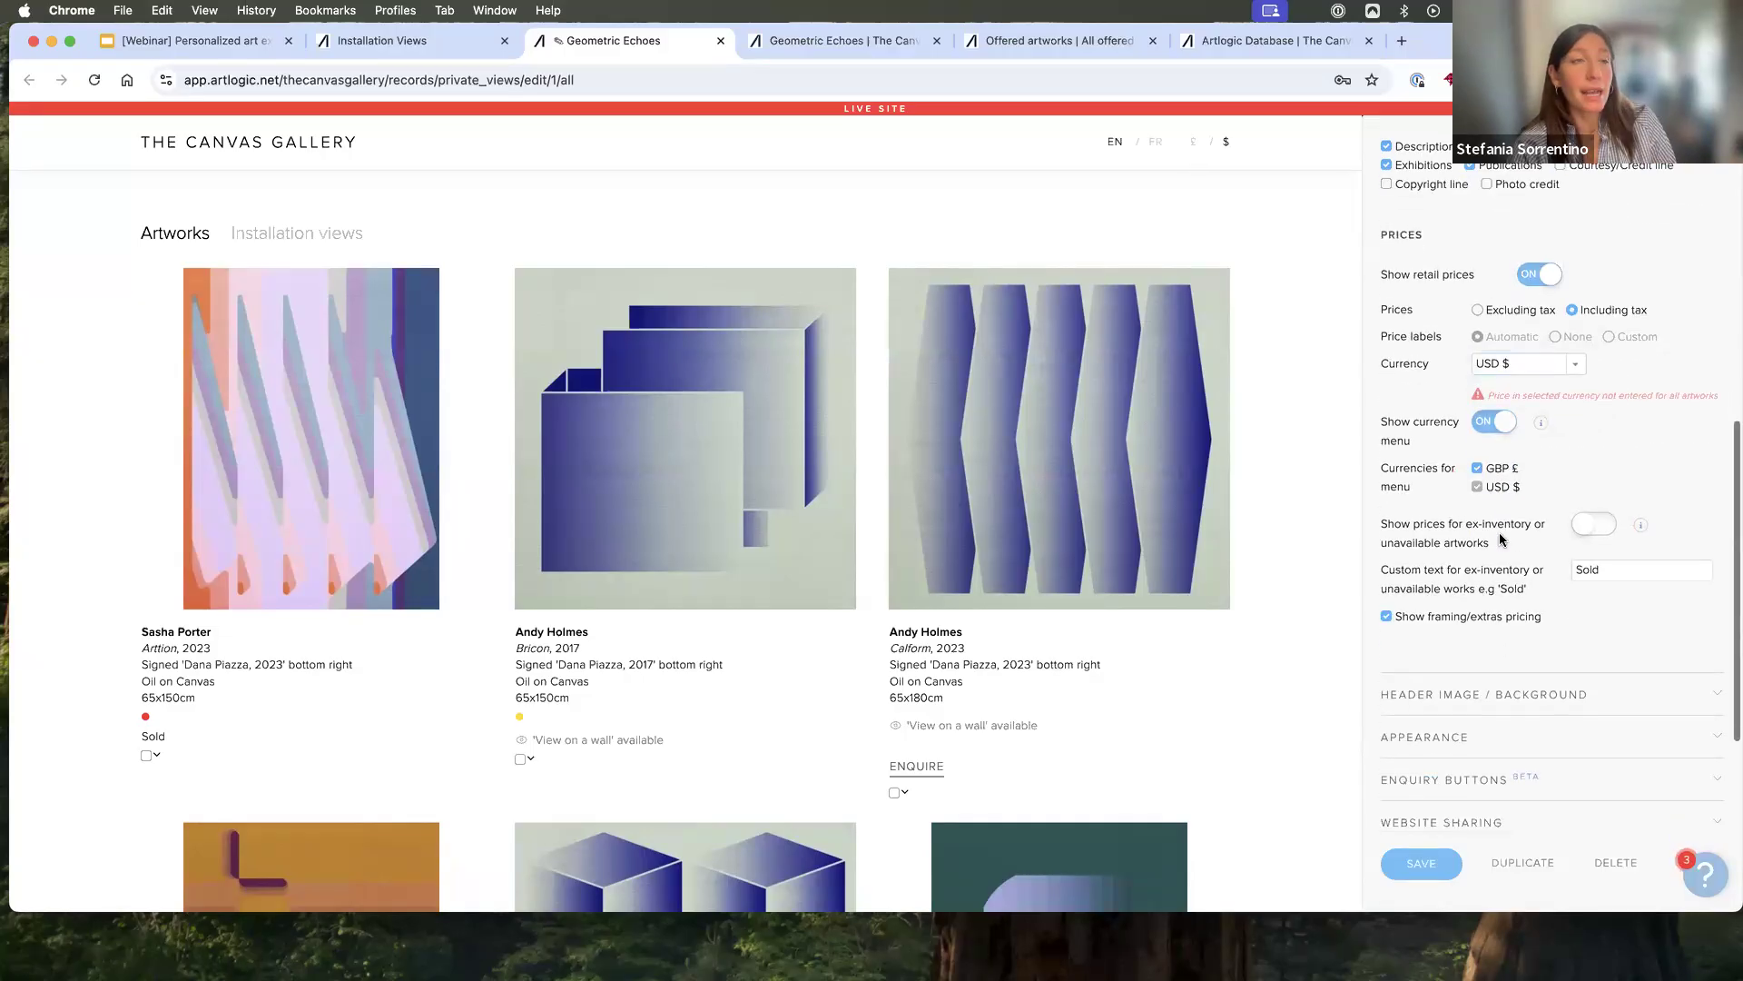
click(1595, 475)
click(1579, 476)
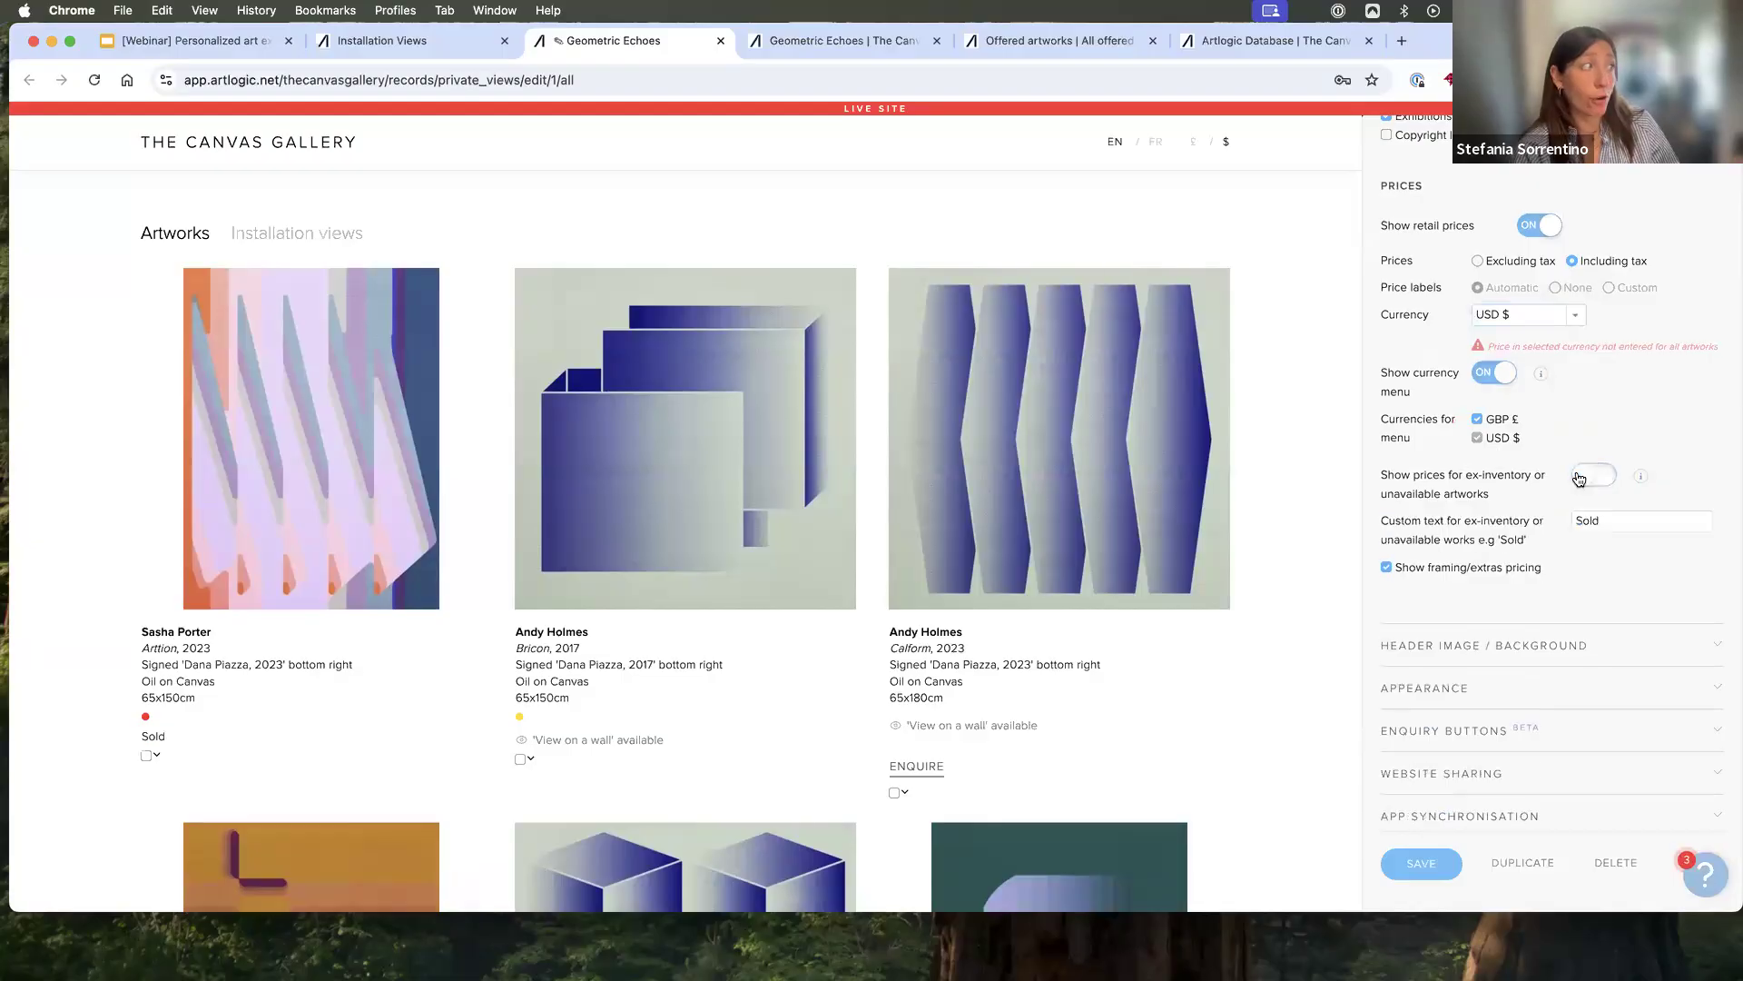
click(1598, 477)
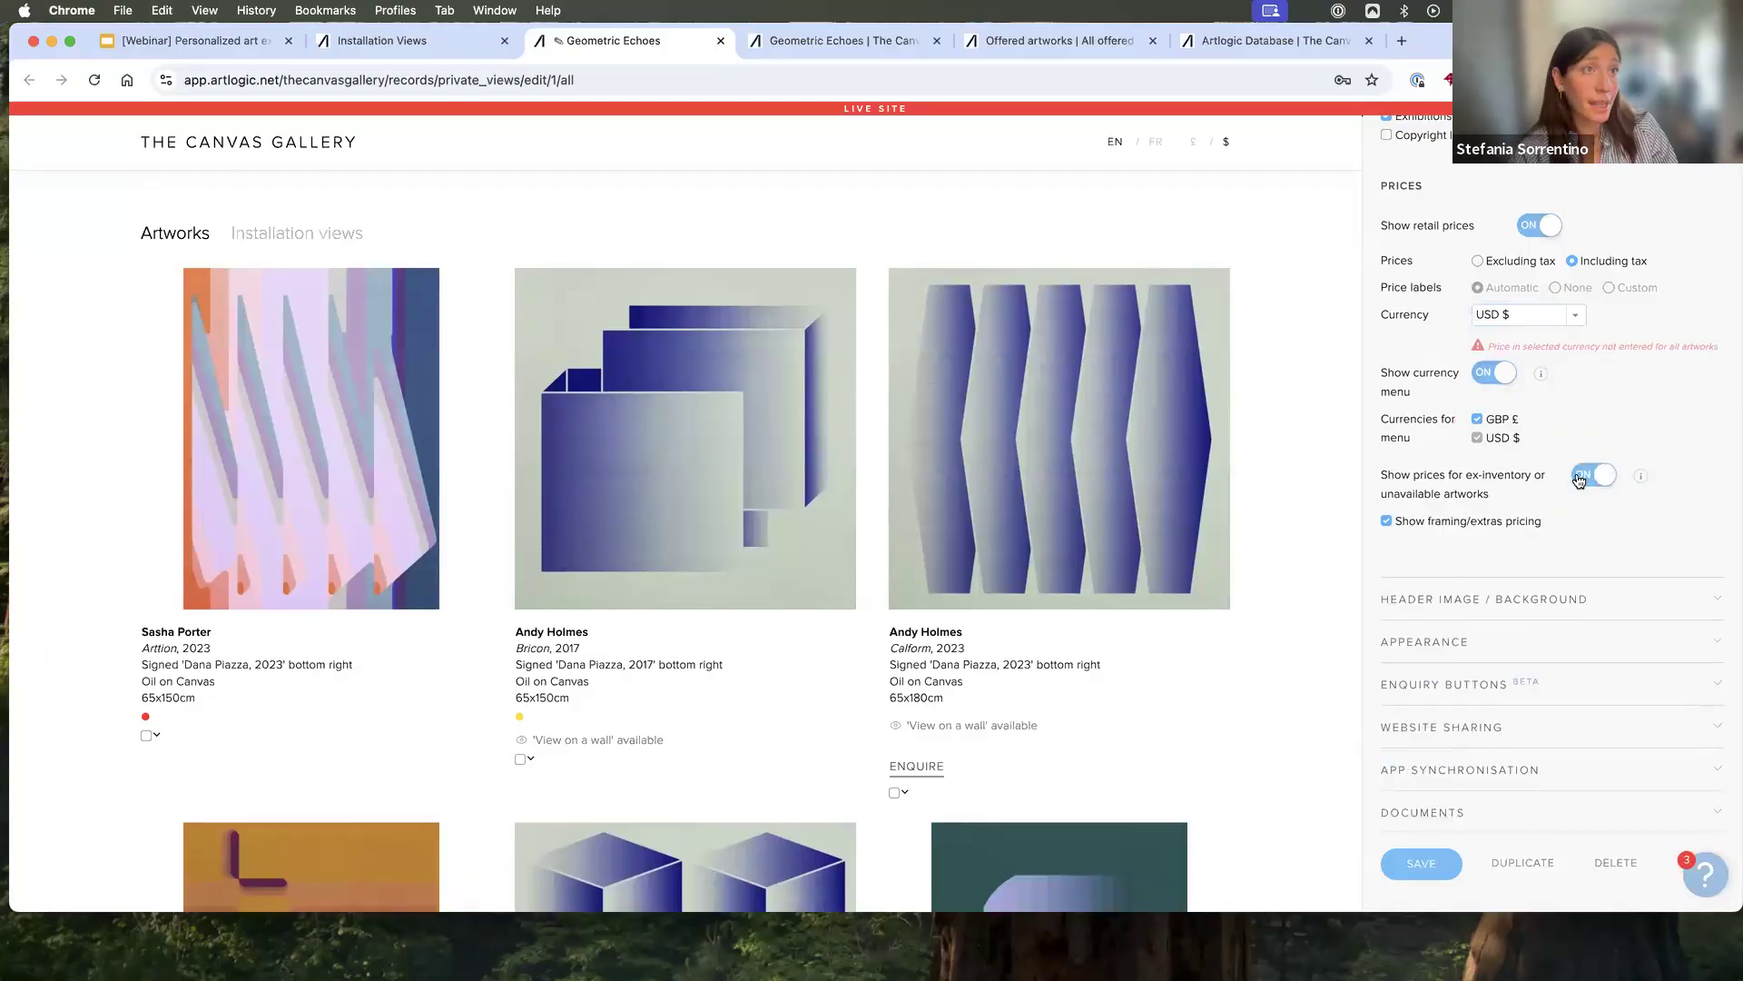
click(1580, 479)
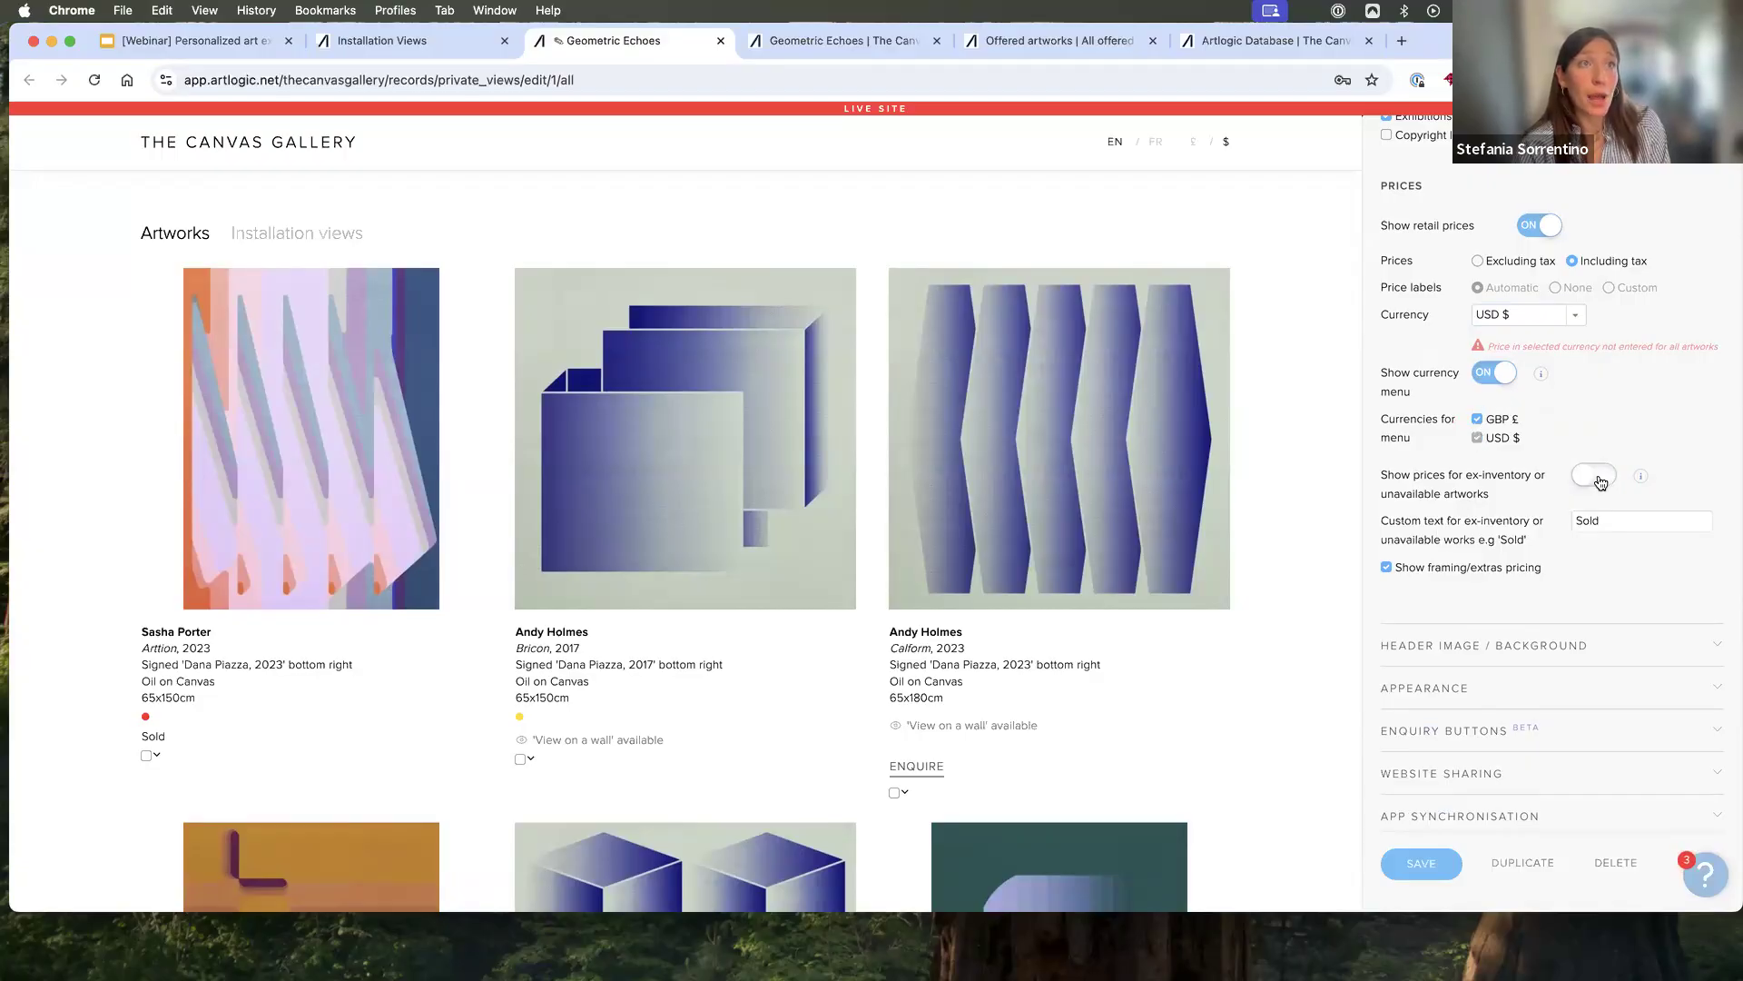
- Disable the currency menu and set the price currency to GBP £
click(1490, 375)
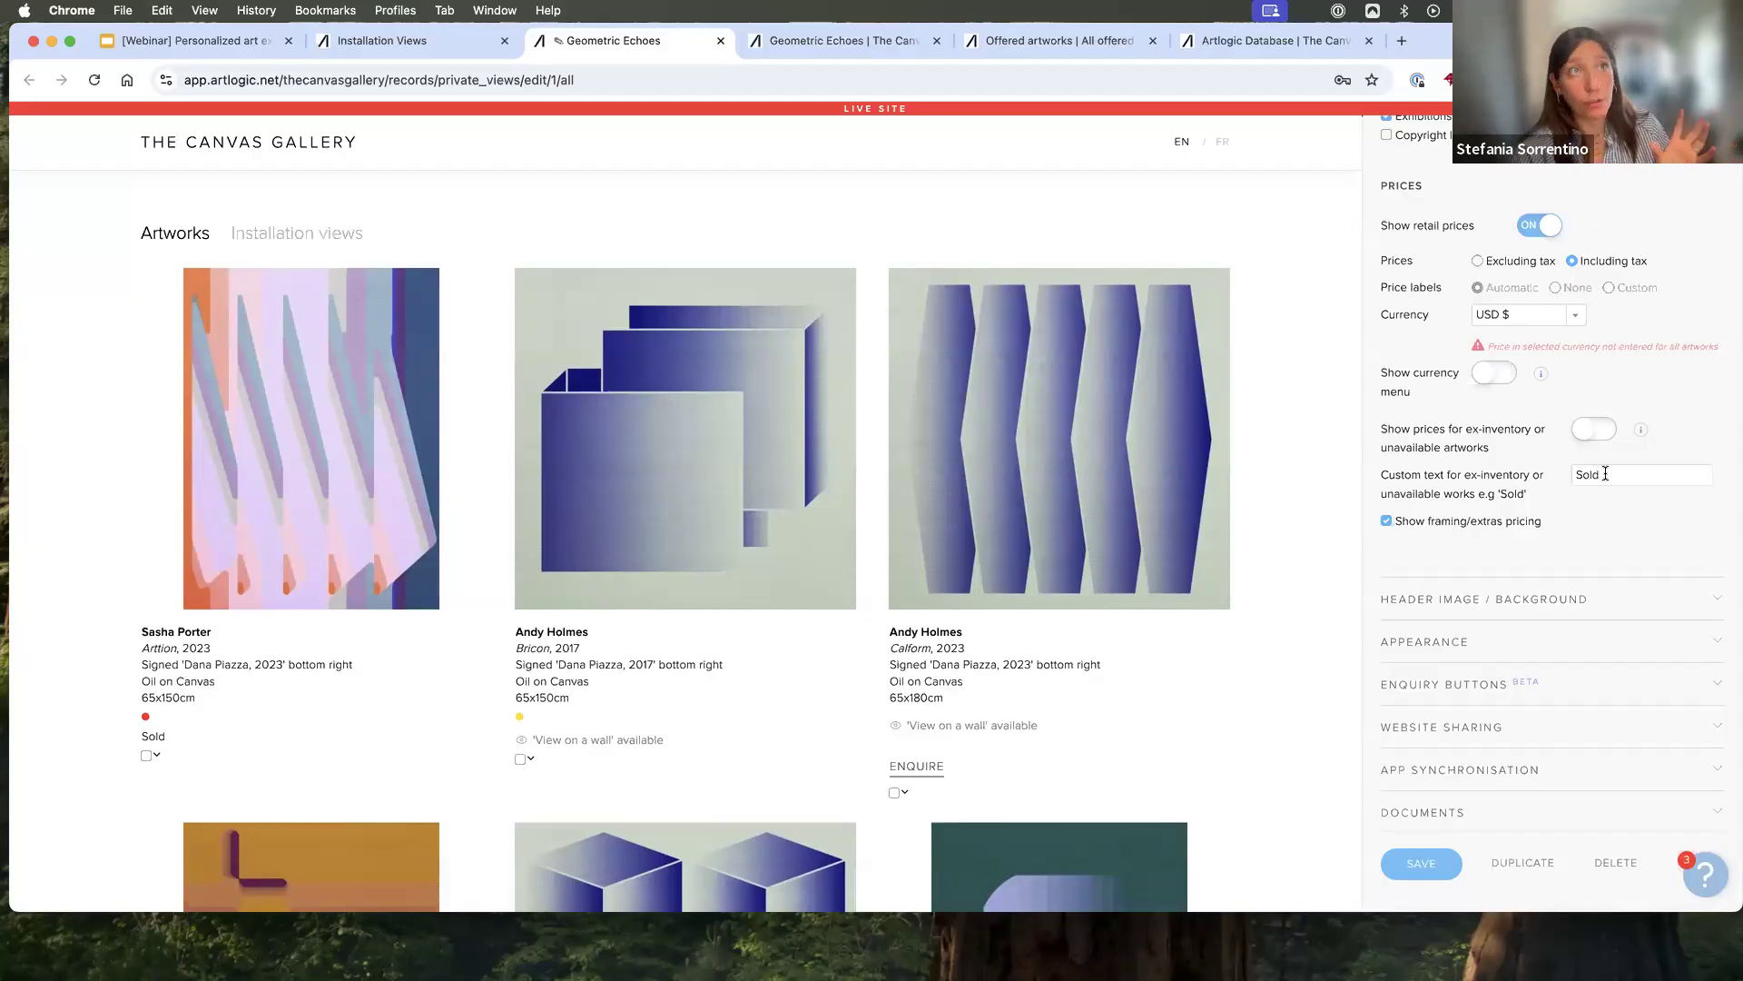
click(1577, 318)
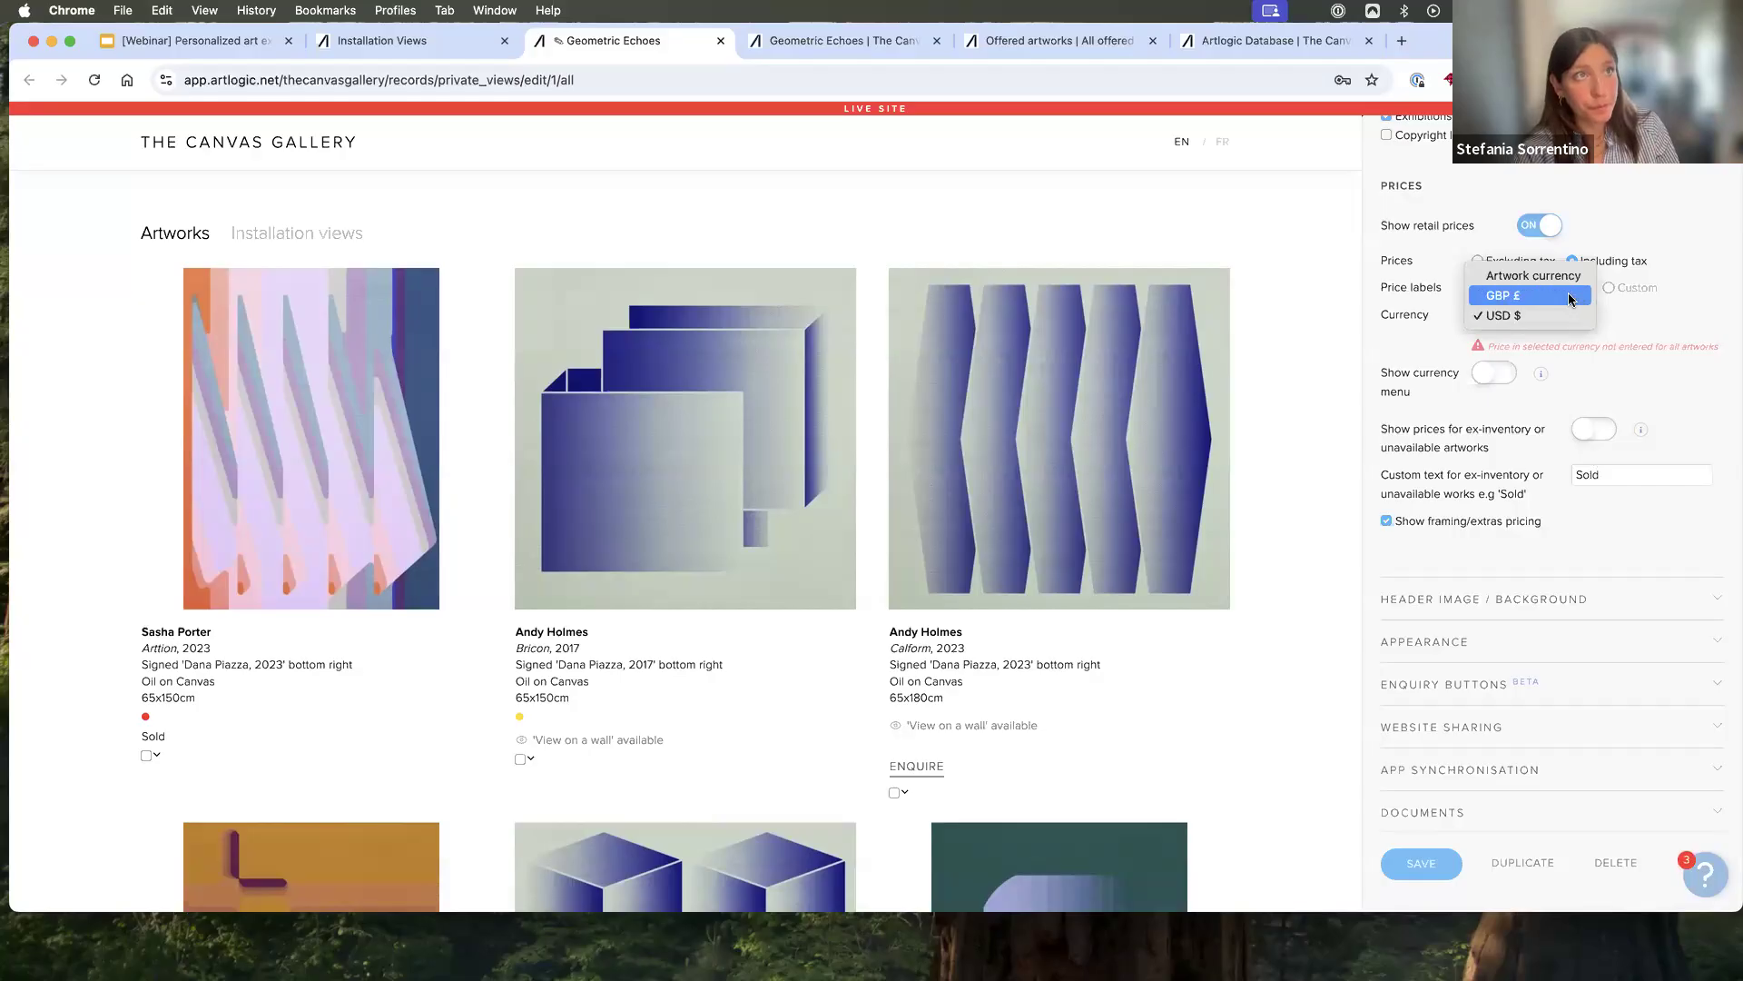
click(1571, 296)
- Enable the display of prices for ex-inventory or unavailable artworks
click(1594, 429)
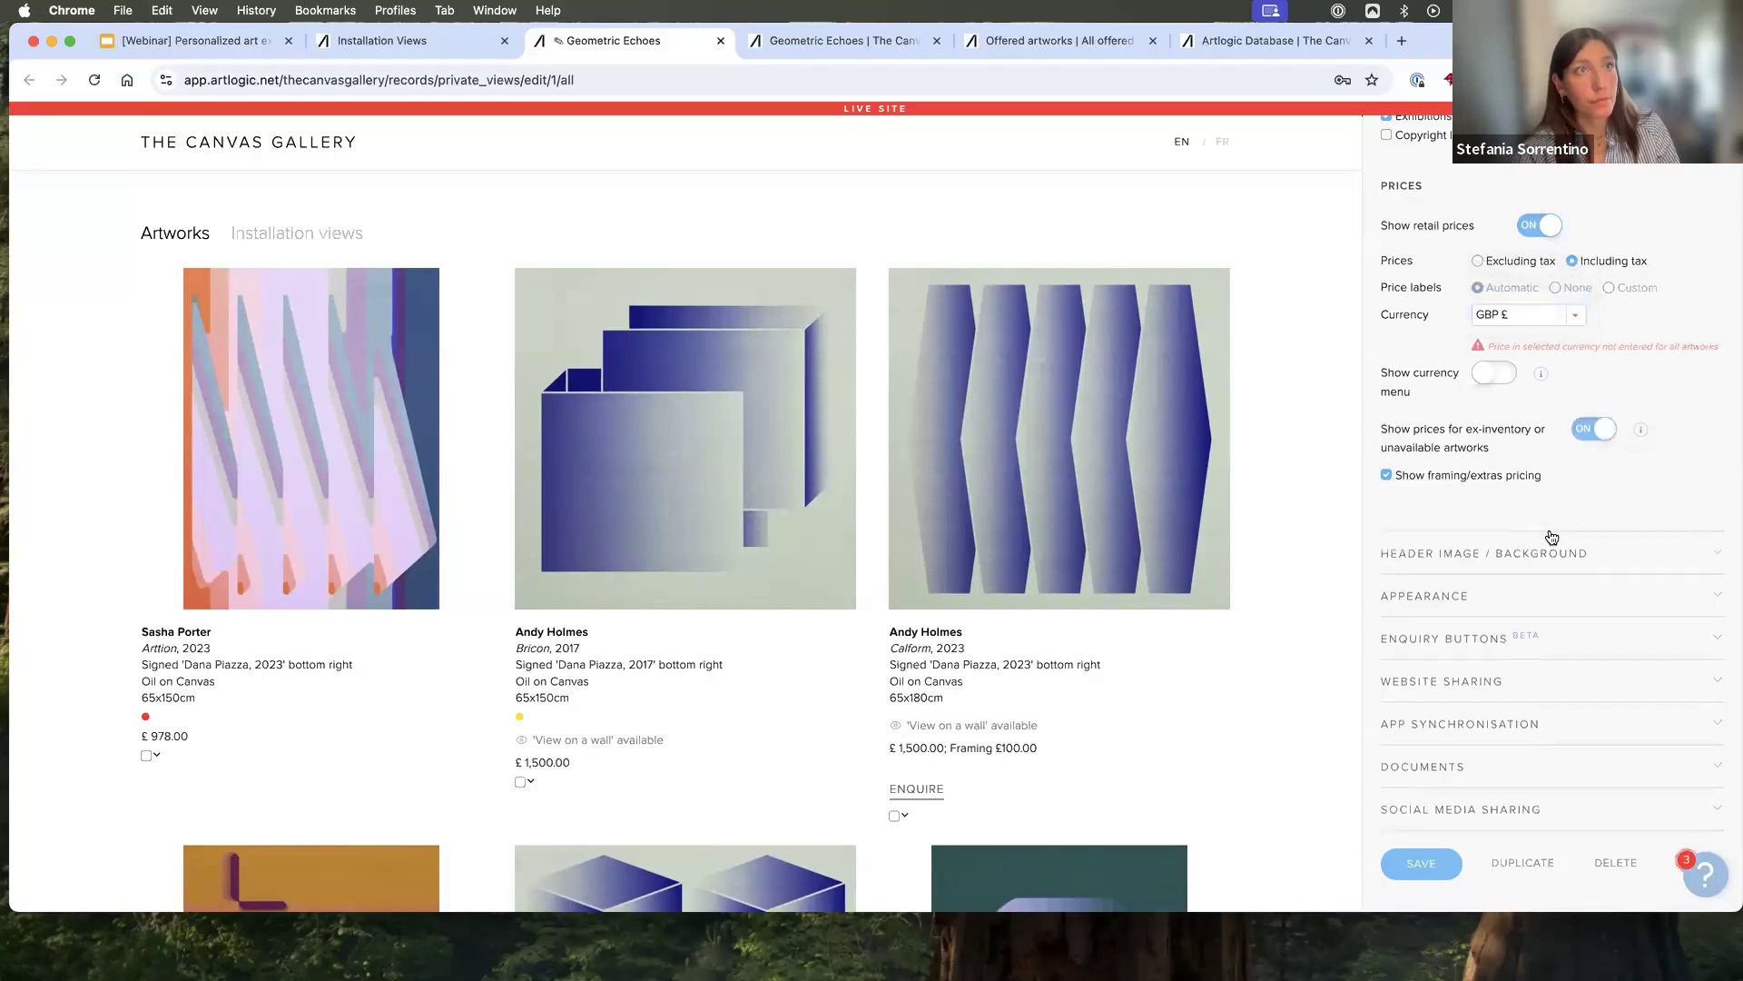
scroll(1525, 527, down, 1)
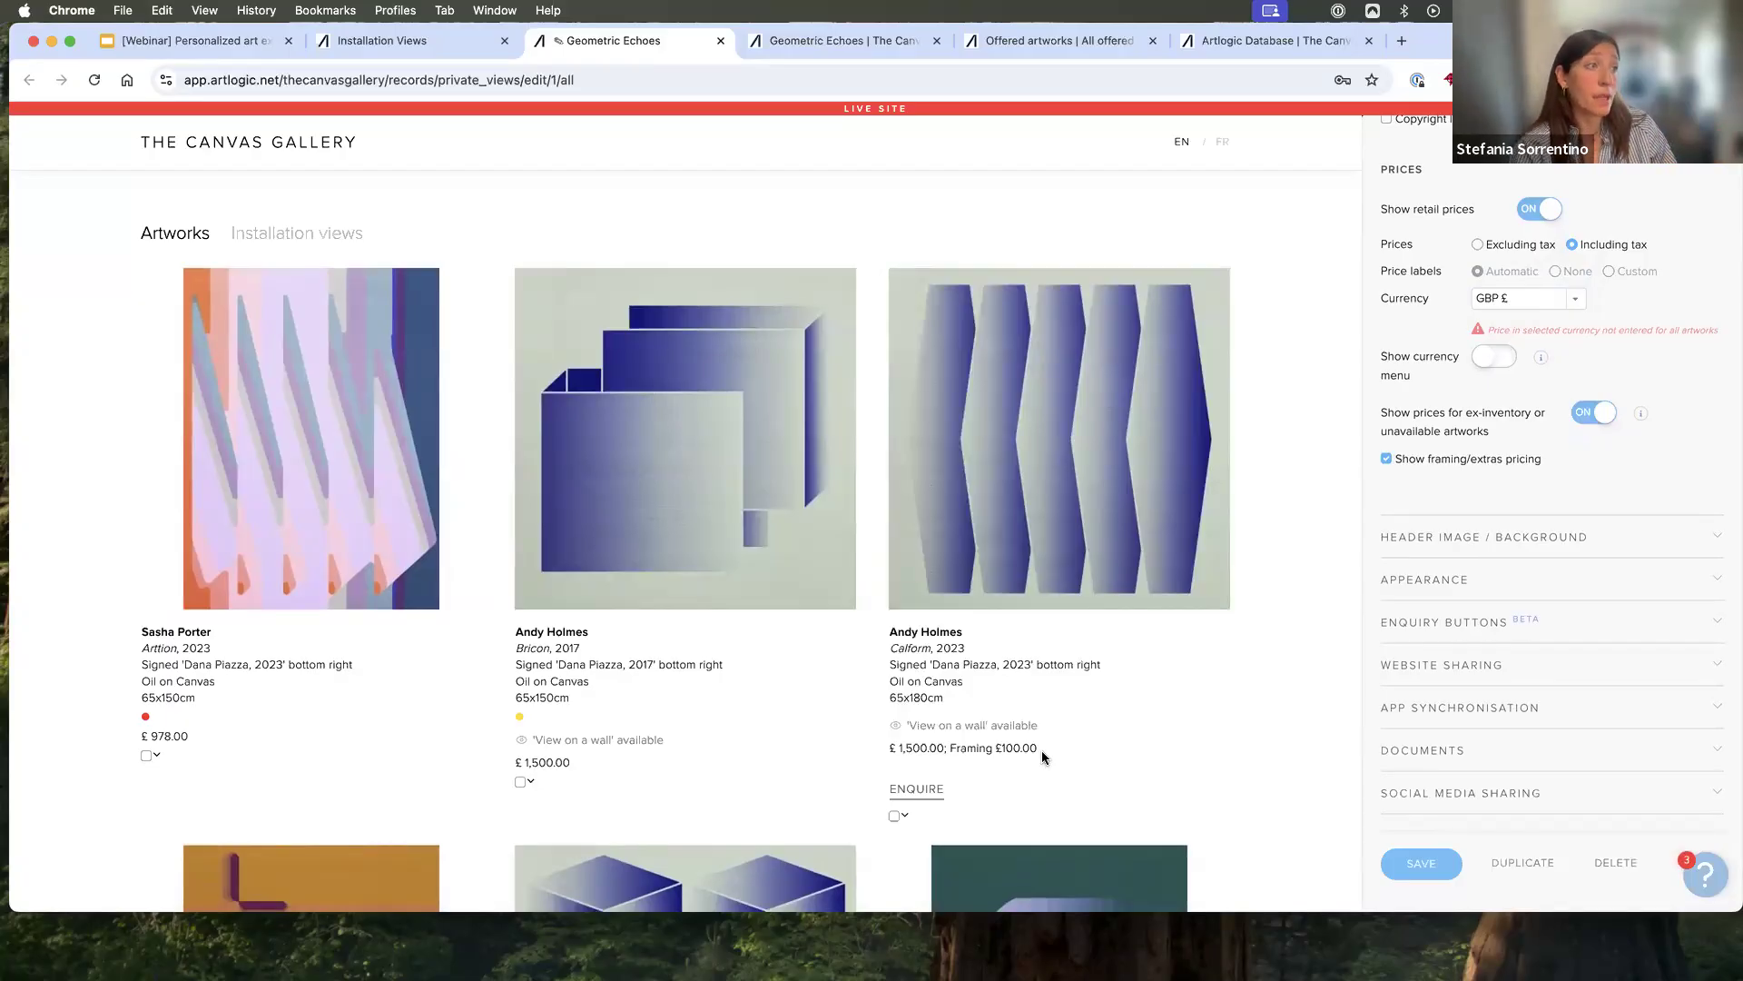
- Examine the framing/extras amount and description in the financial details of the artwork "Calform", and return to the Private View
click(904, 815)
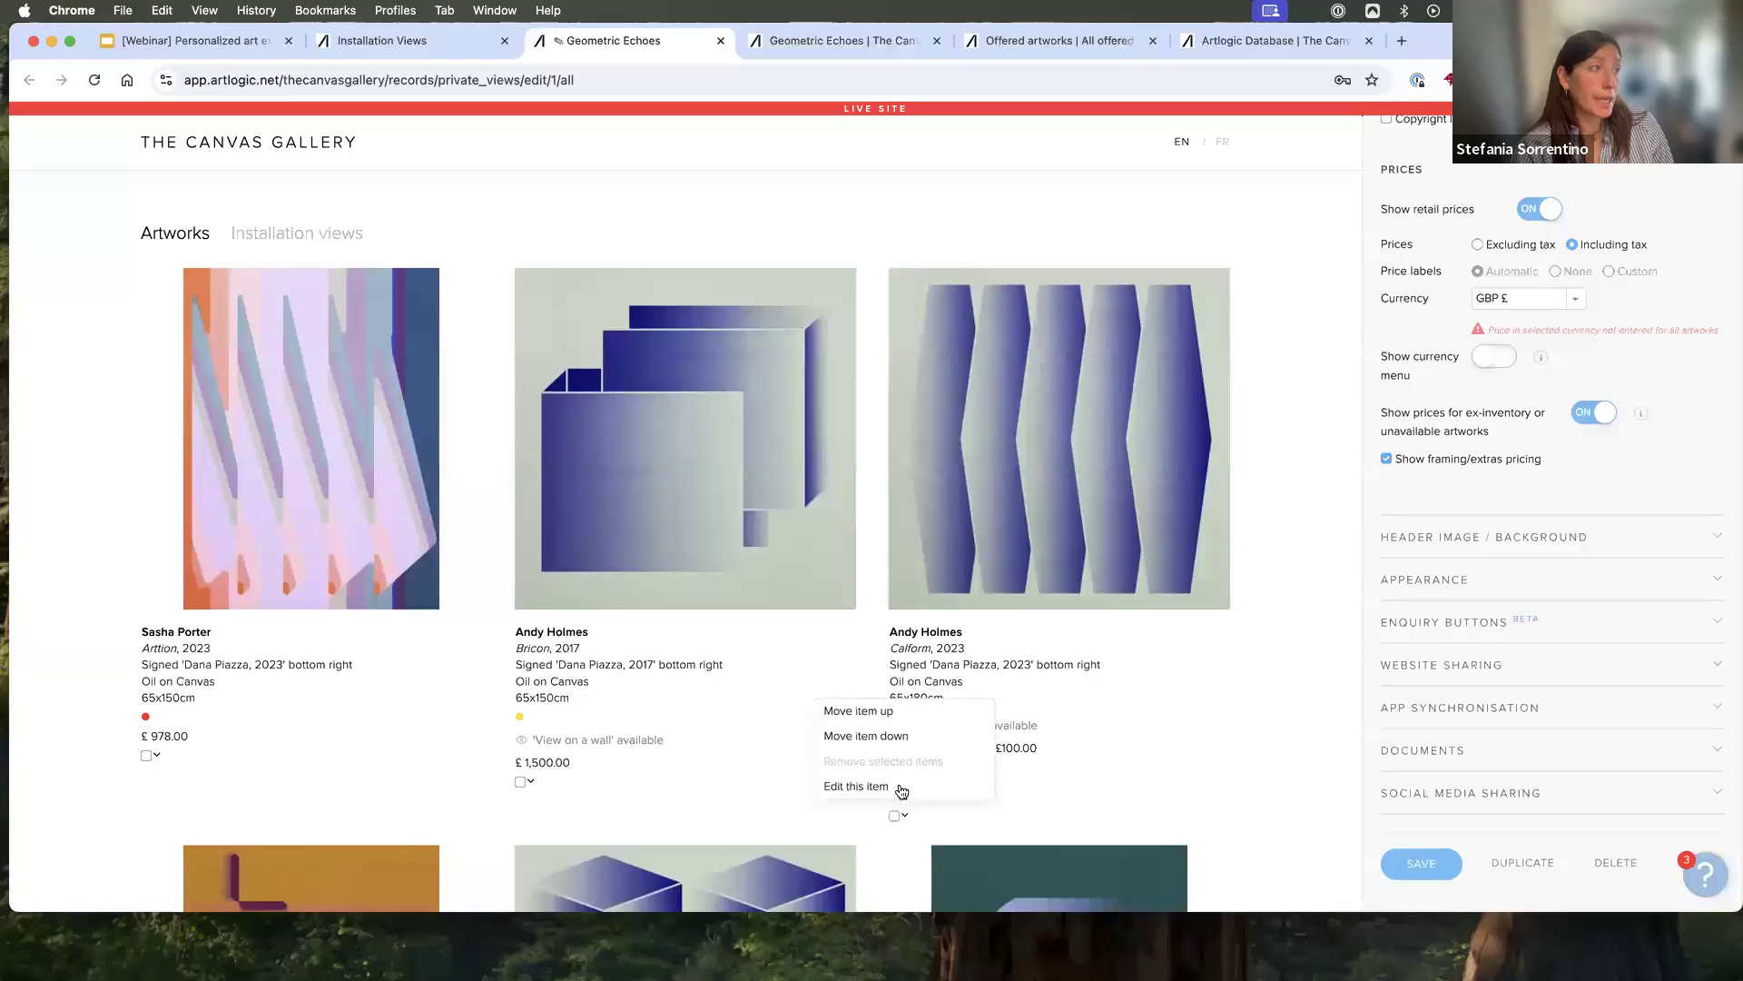
click(907, 790)
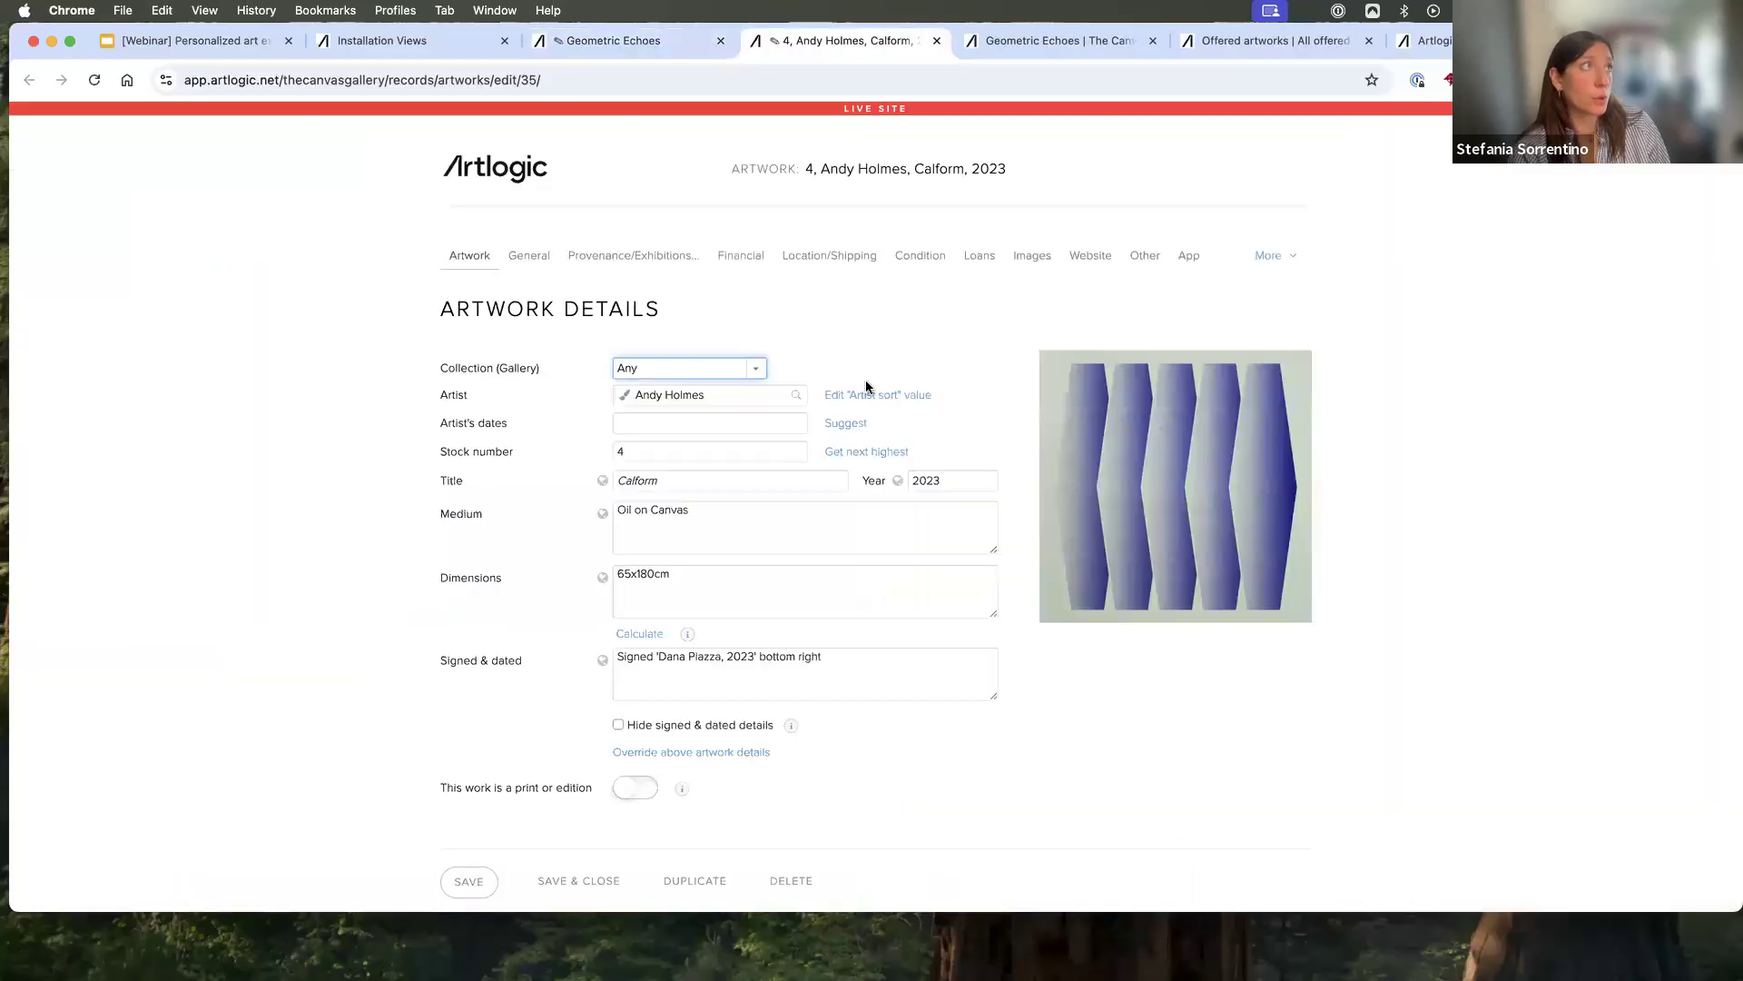
click(737, 257)
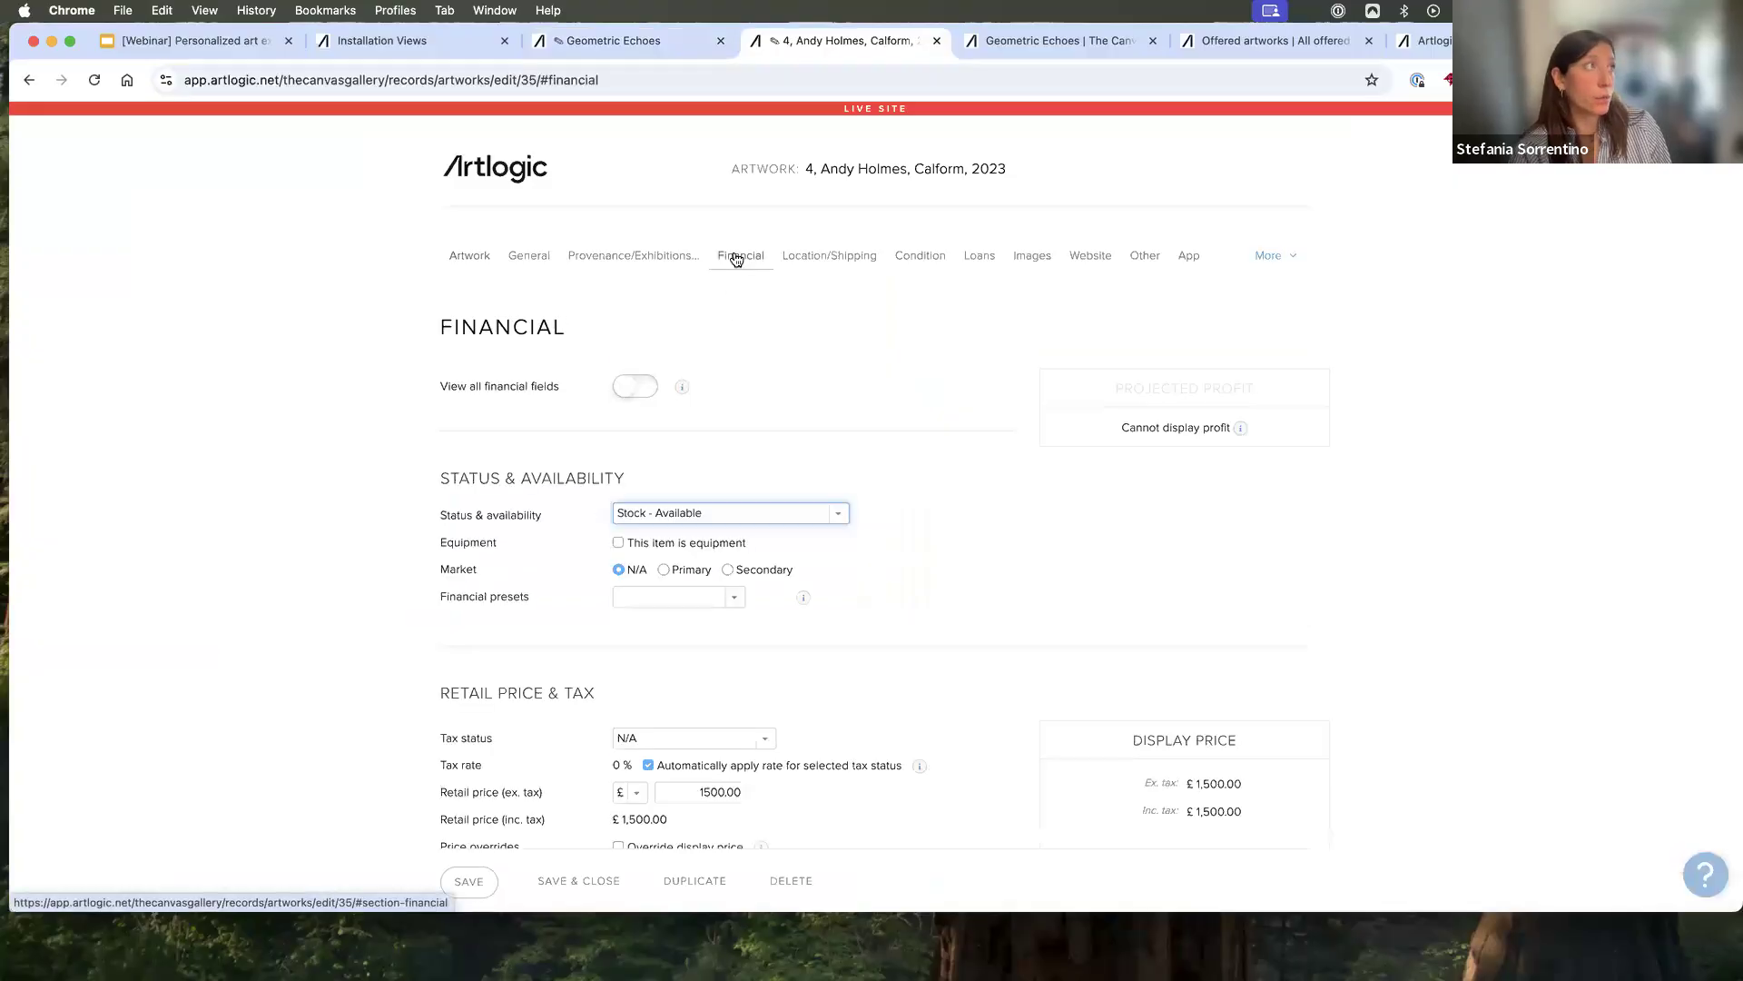
scroll(899, 541, down, 2)
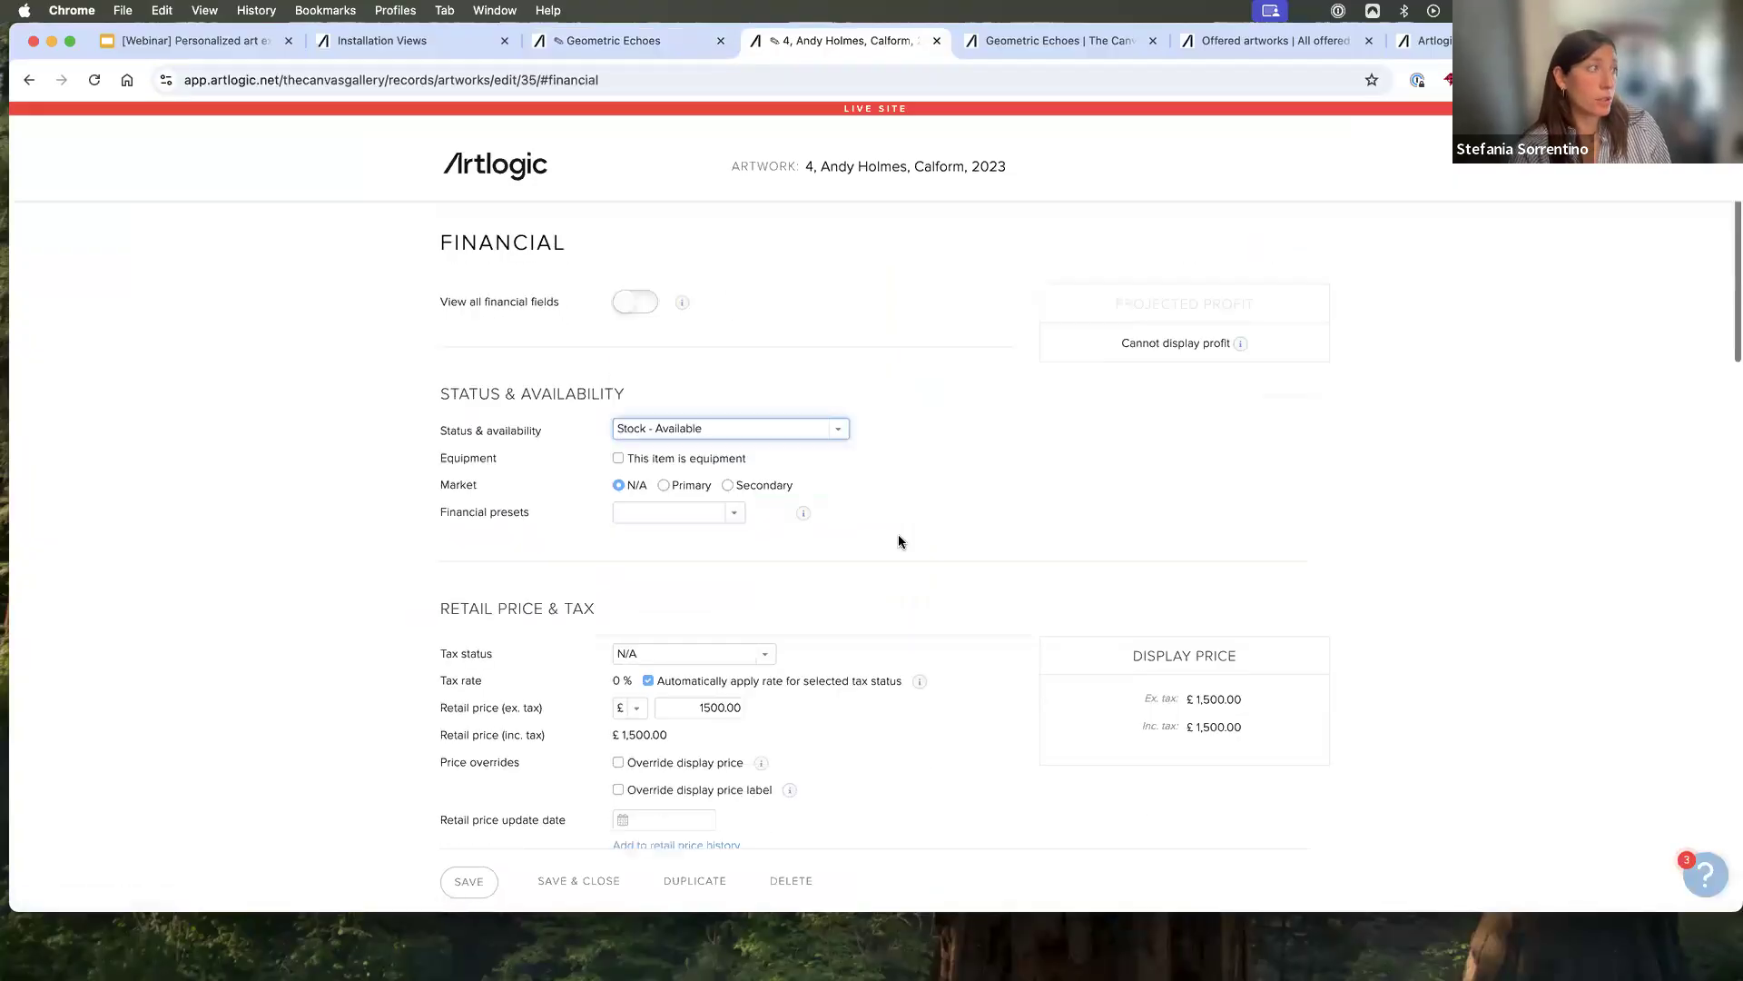
scroll(899, 541, down, 3)
scroll(767, 592, down, 1)
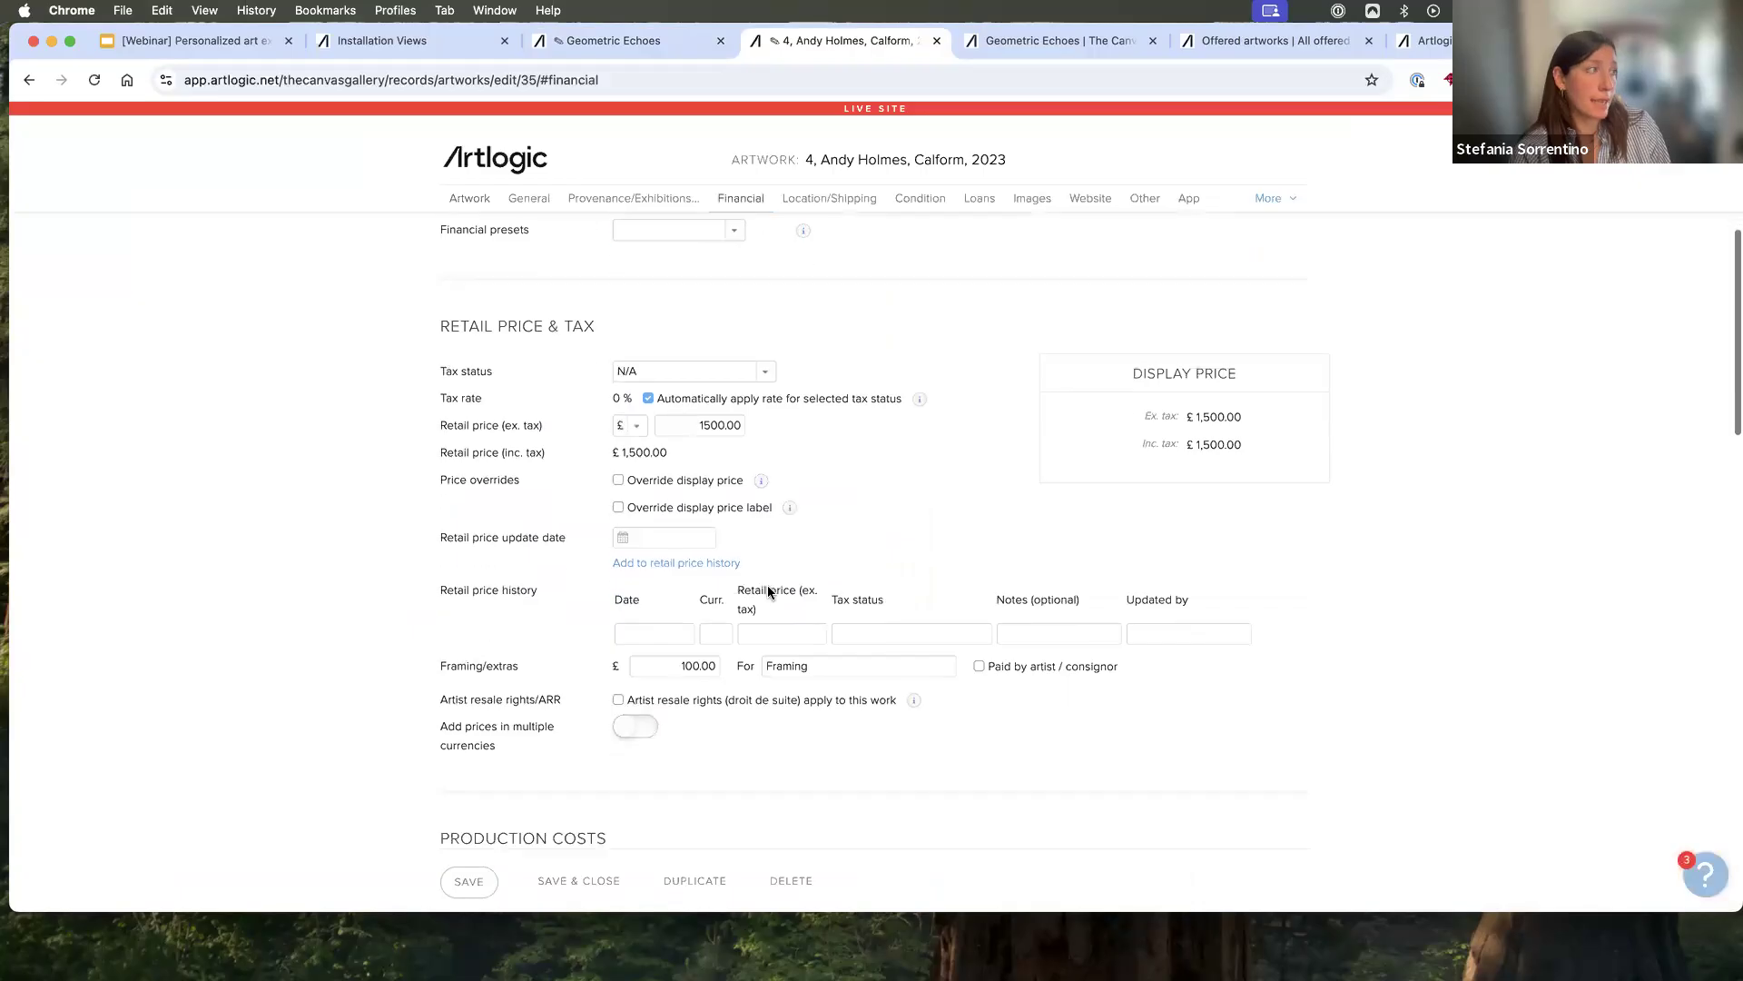
drag(427, 653, 545, 655)
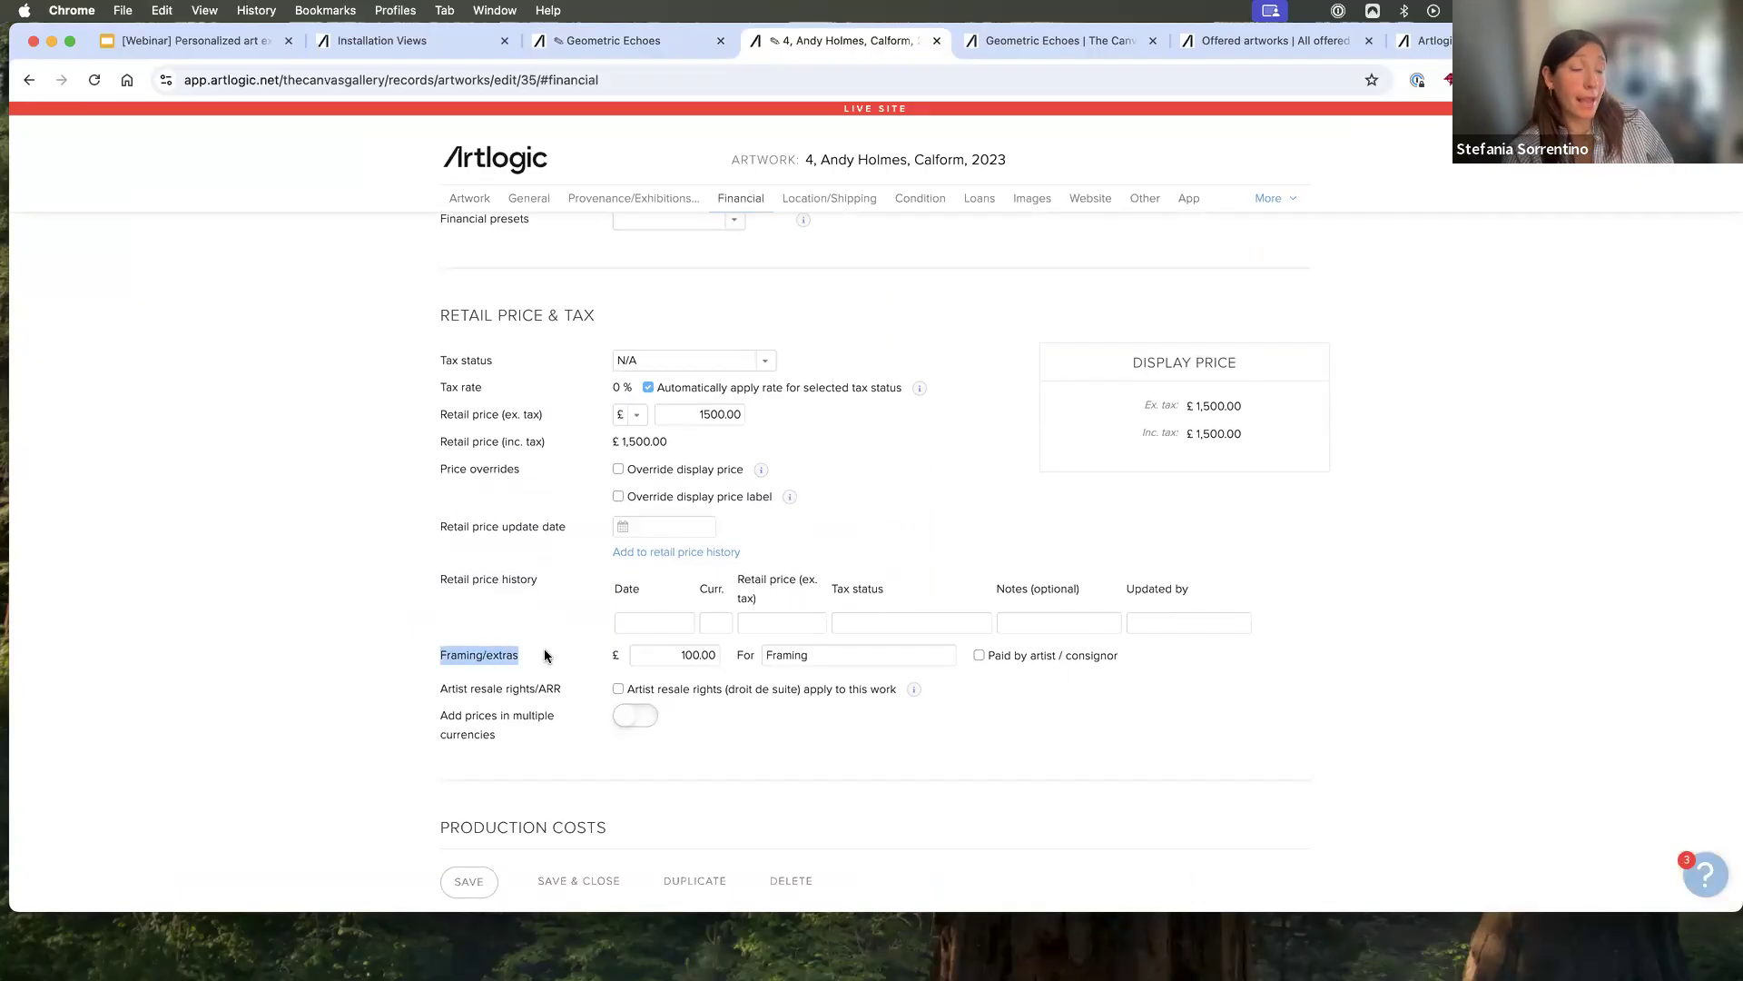
drag(674, 655, 740, 654)
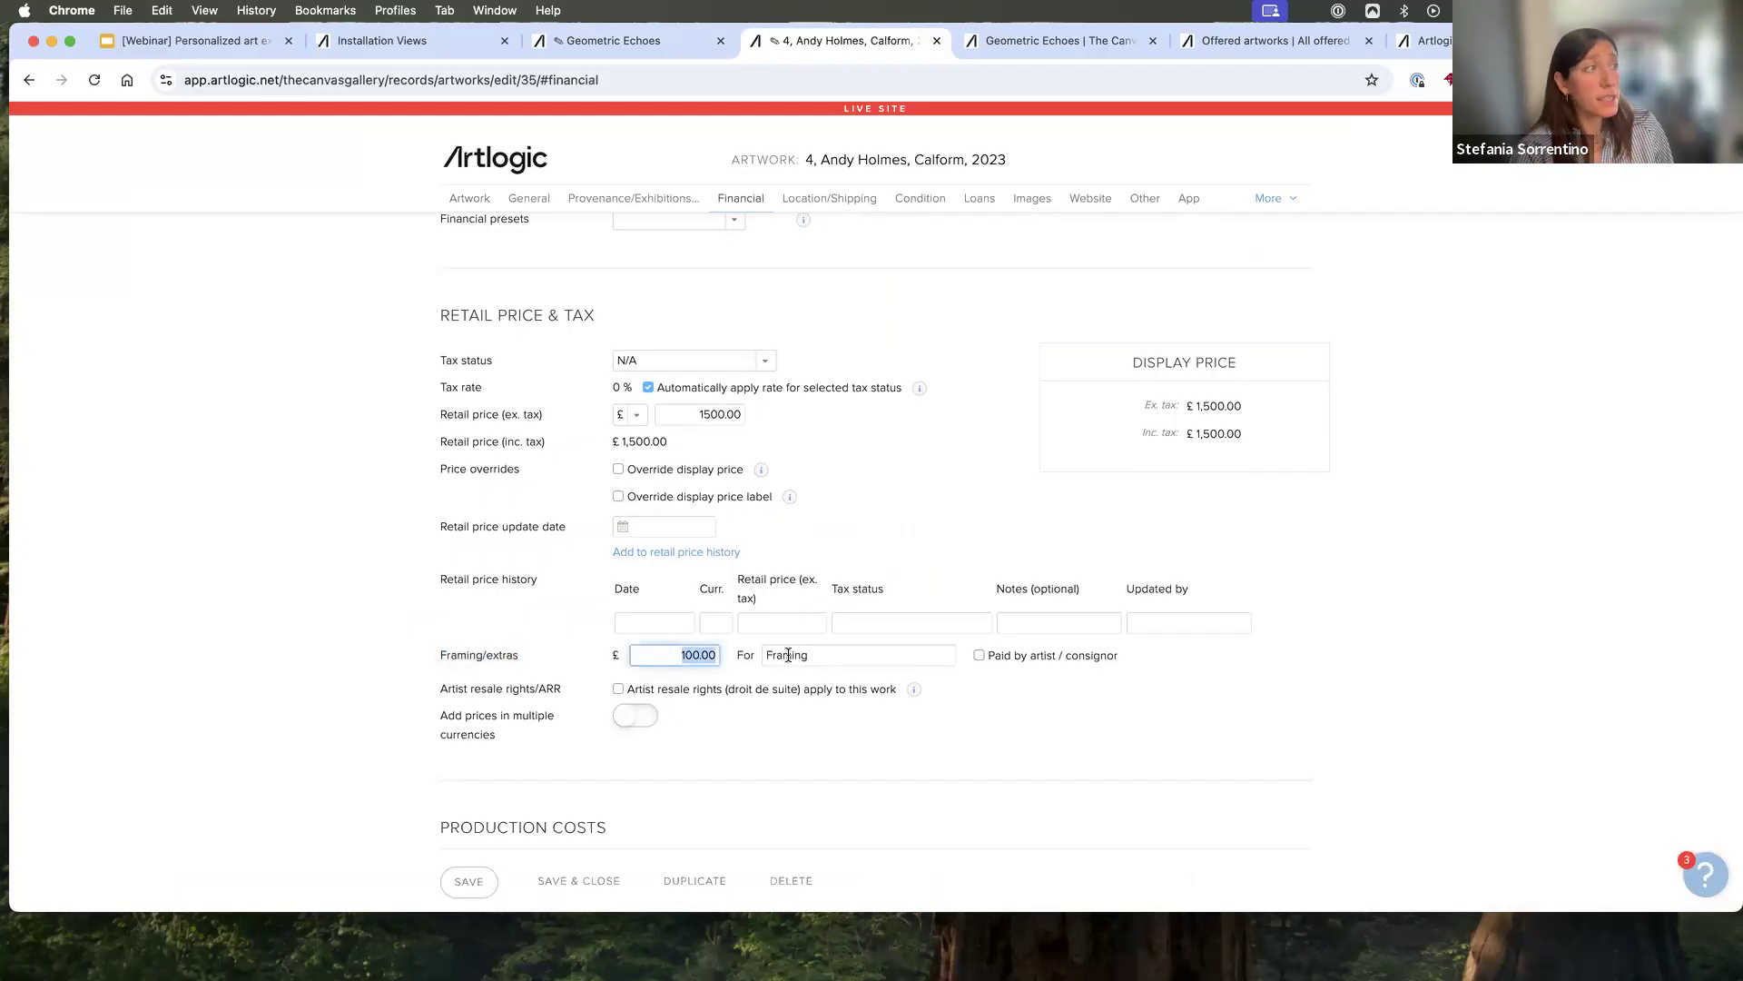
drag(821, 655, 759, 656)
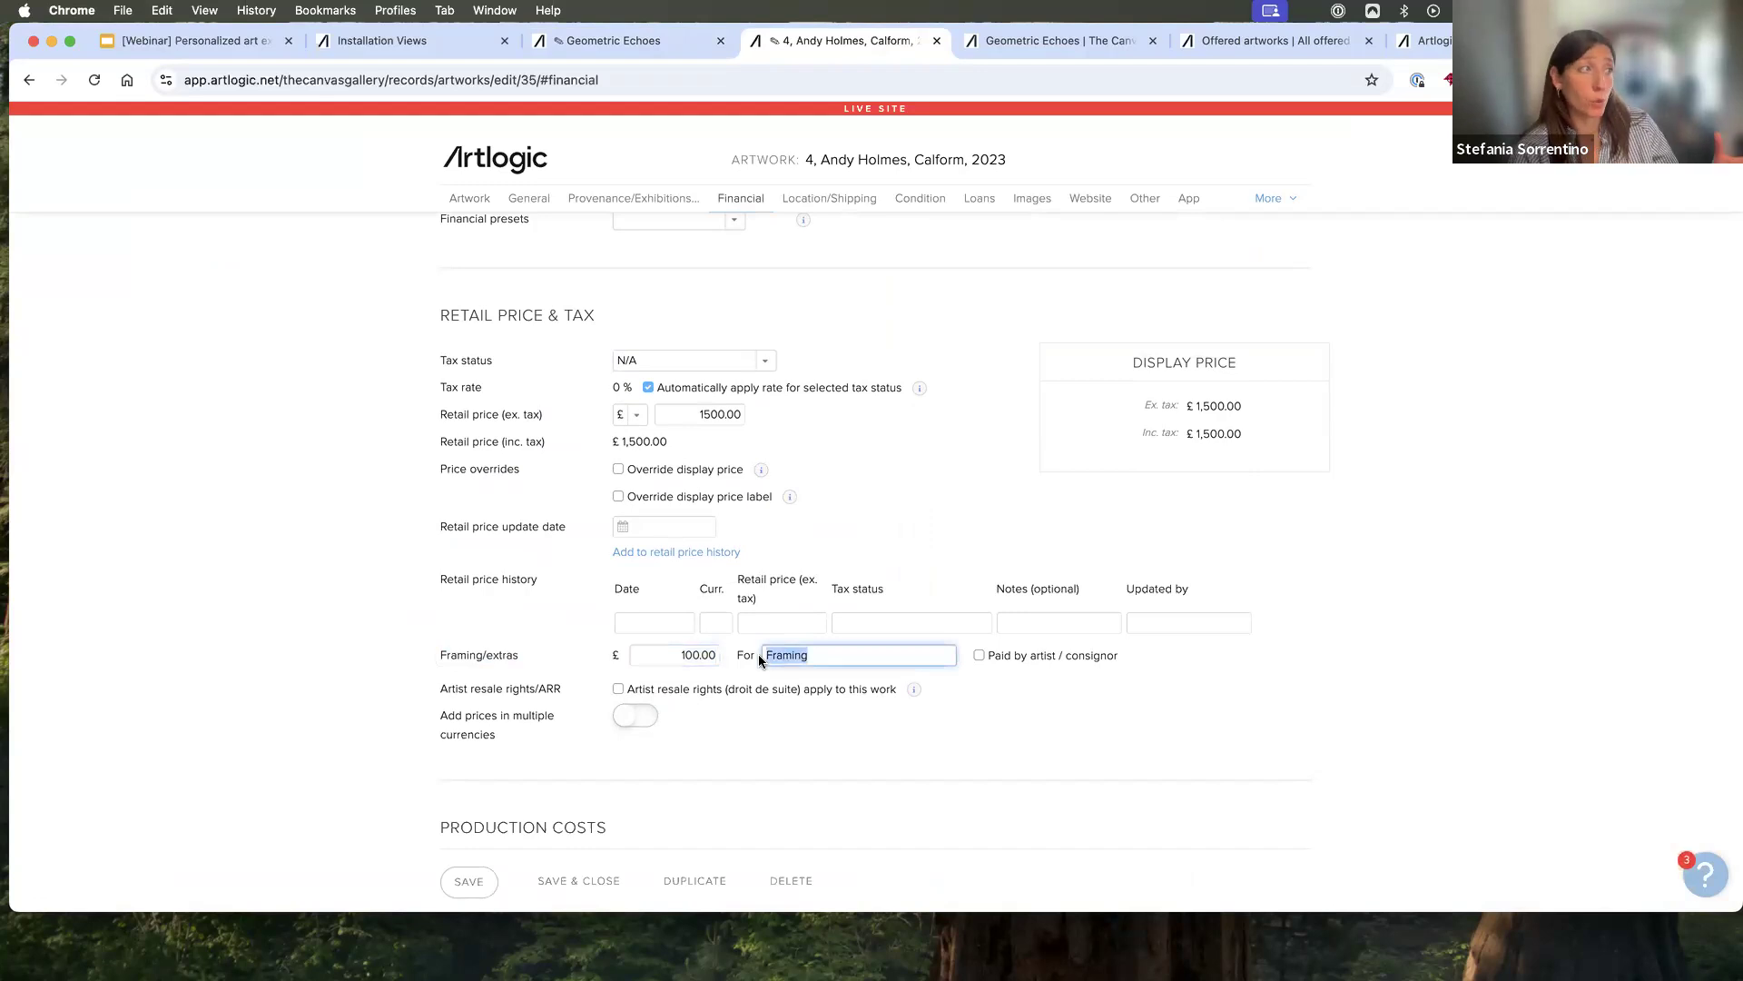
click(937, 40)
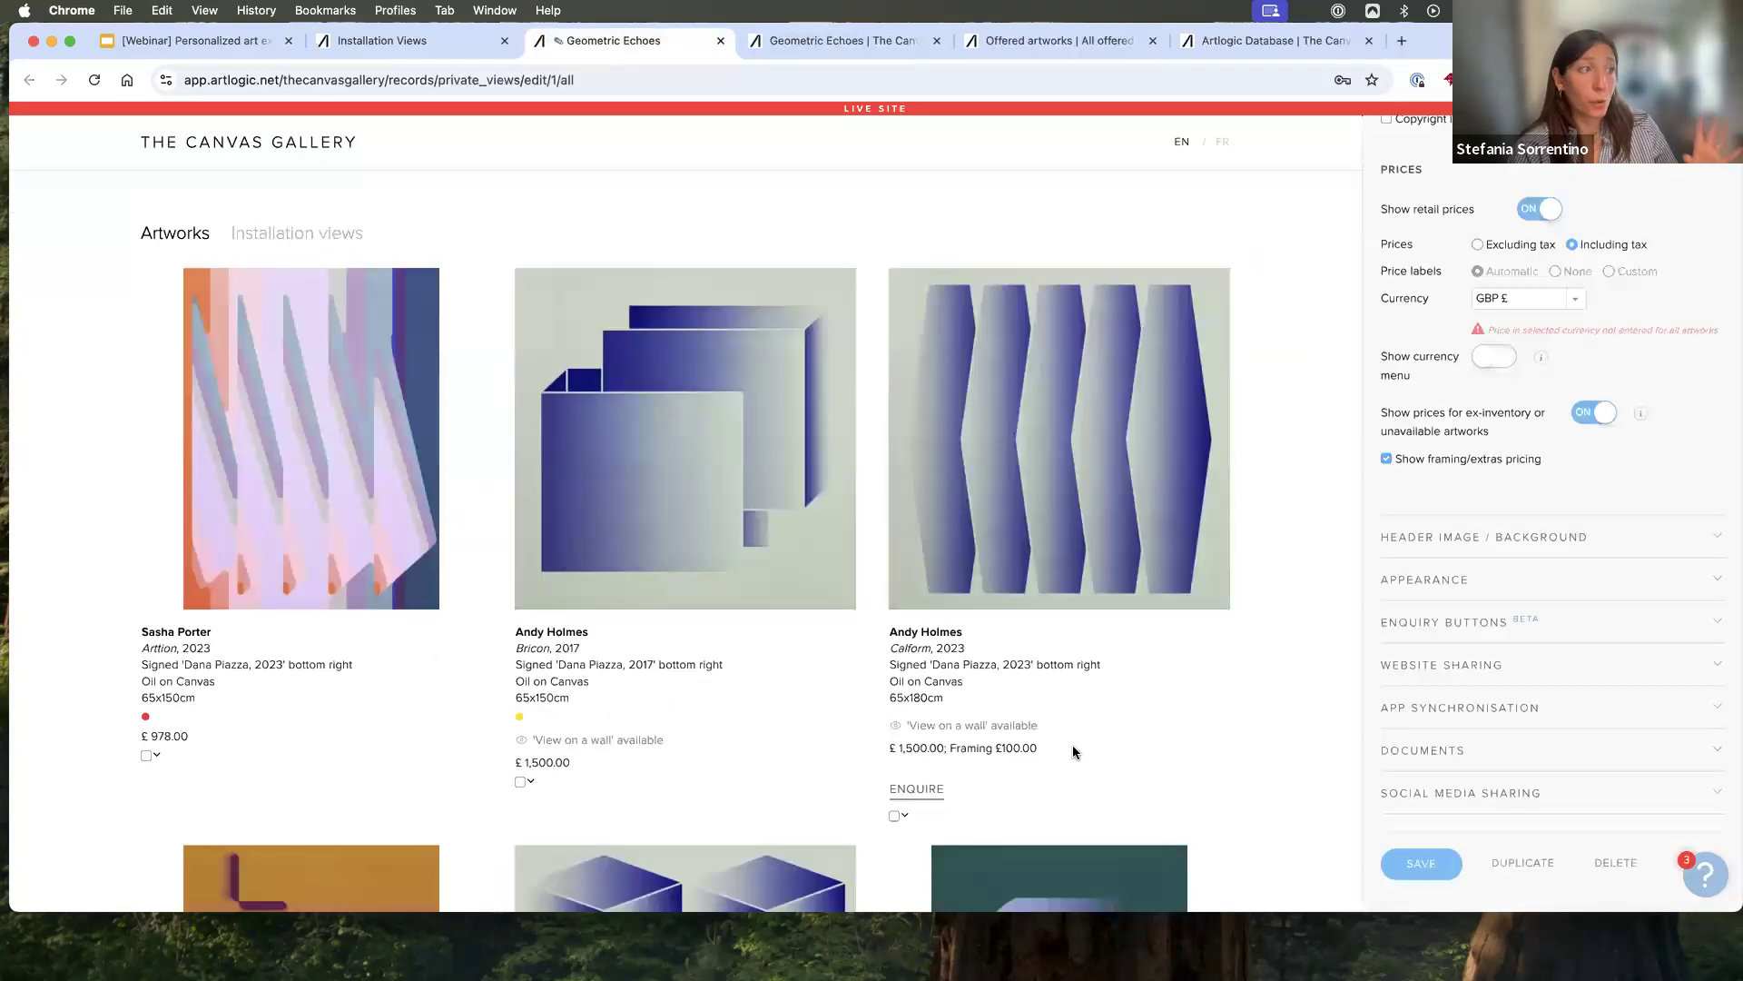
- Open the header image and background settings and review the banner, background, colour and text alignment options
scroll(1071, 745, down, 1)
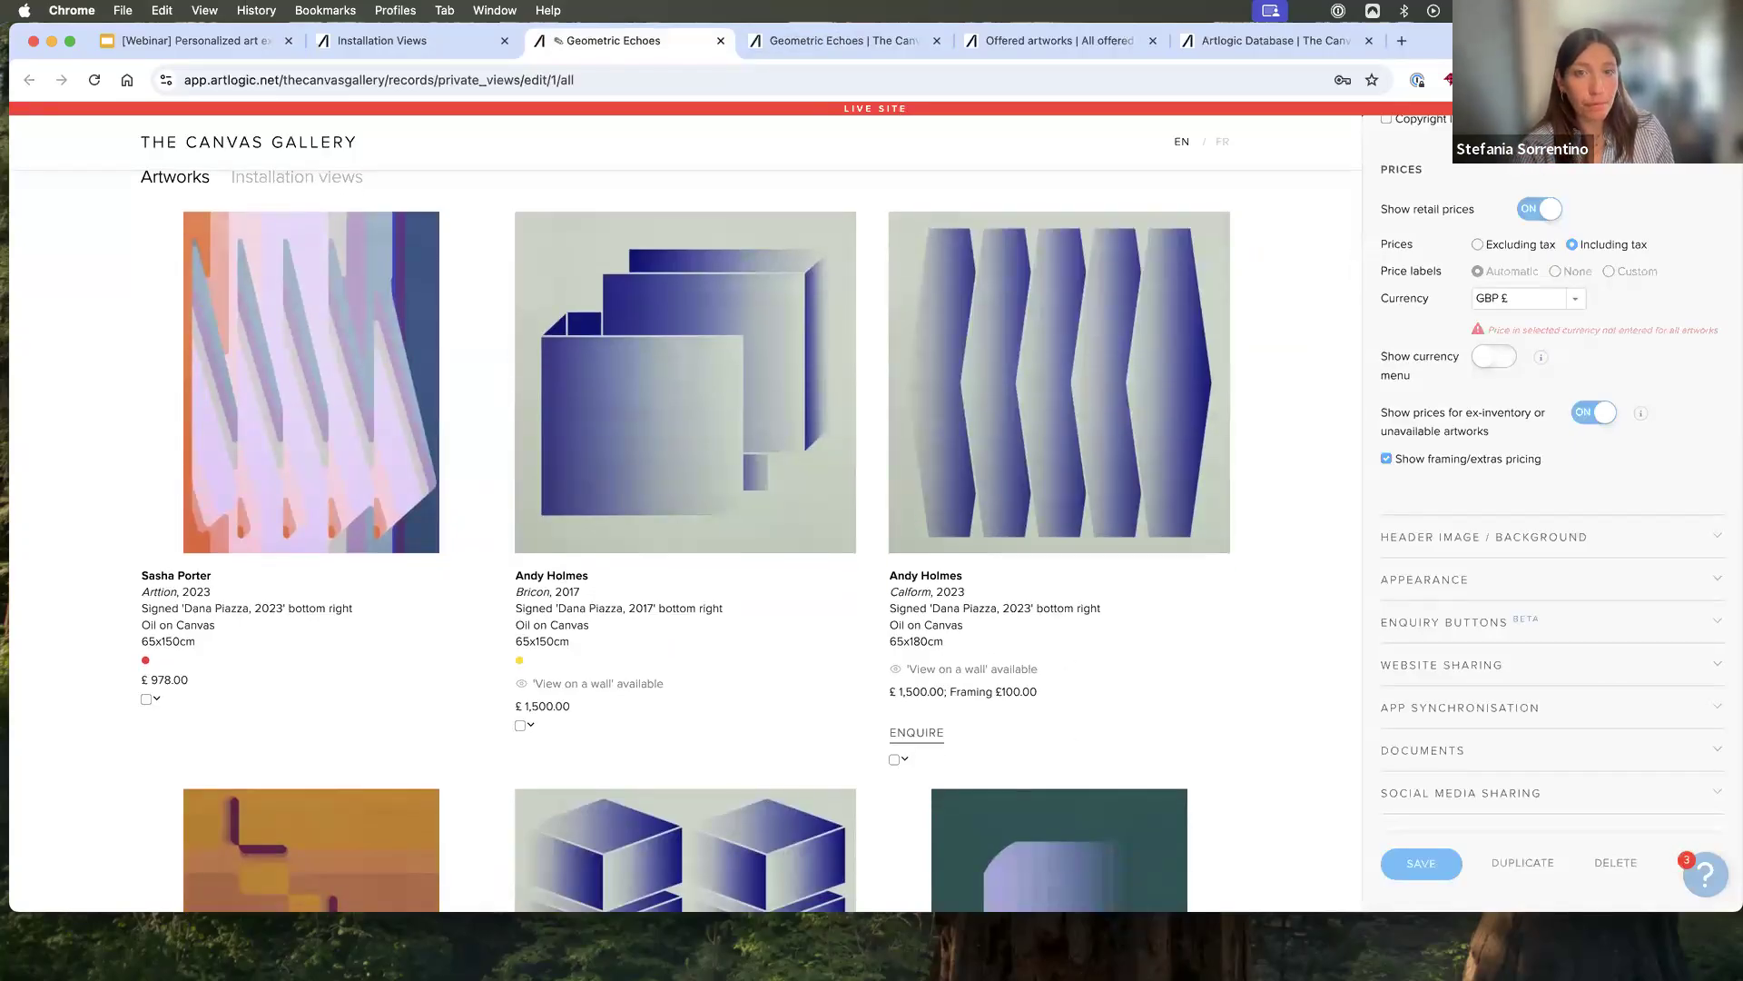
click(1482, 543)
scroll(1482, 542, down, 5)
scroll(1482, 543, up, 3)
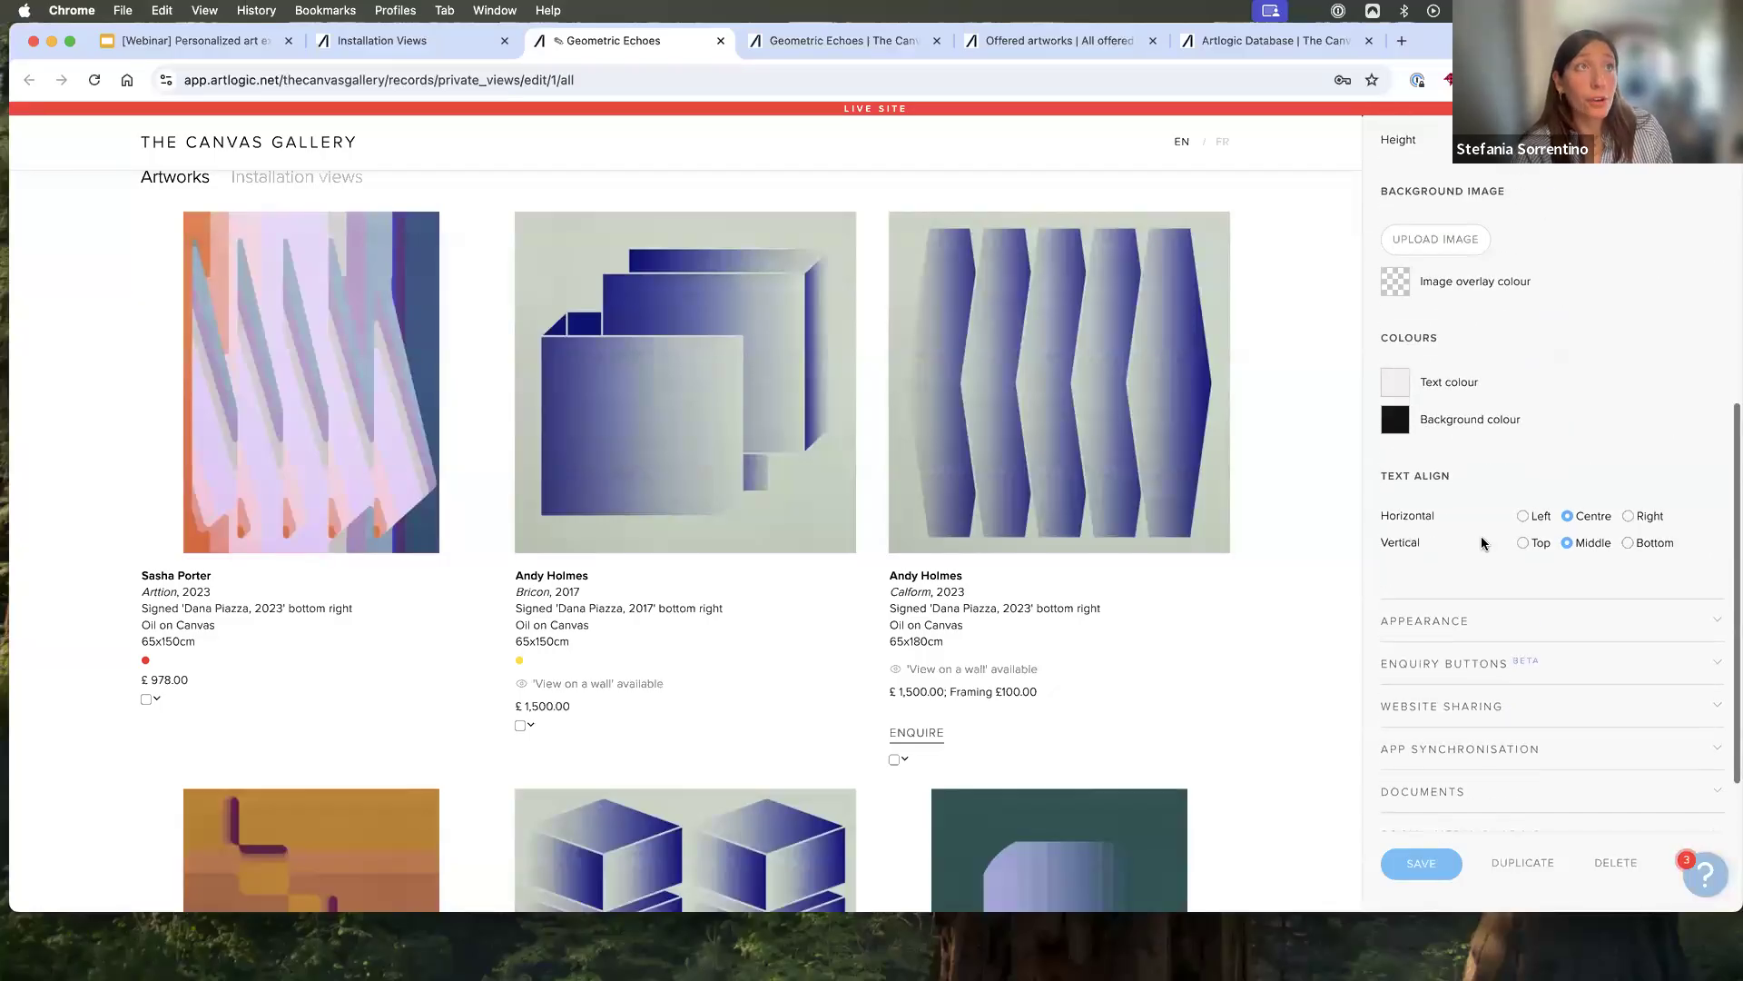
scroll(1482, 540, up, 1)
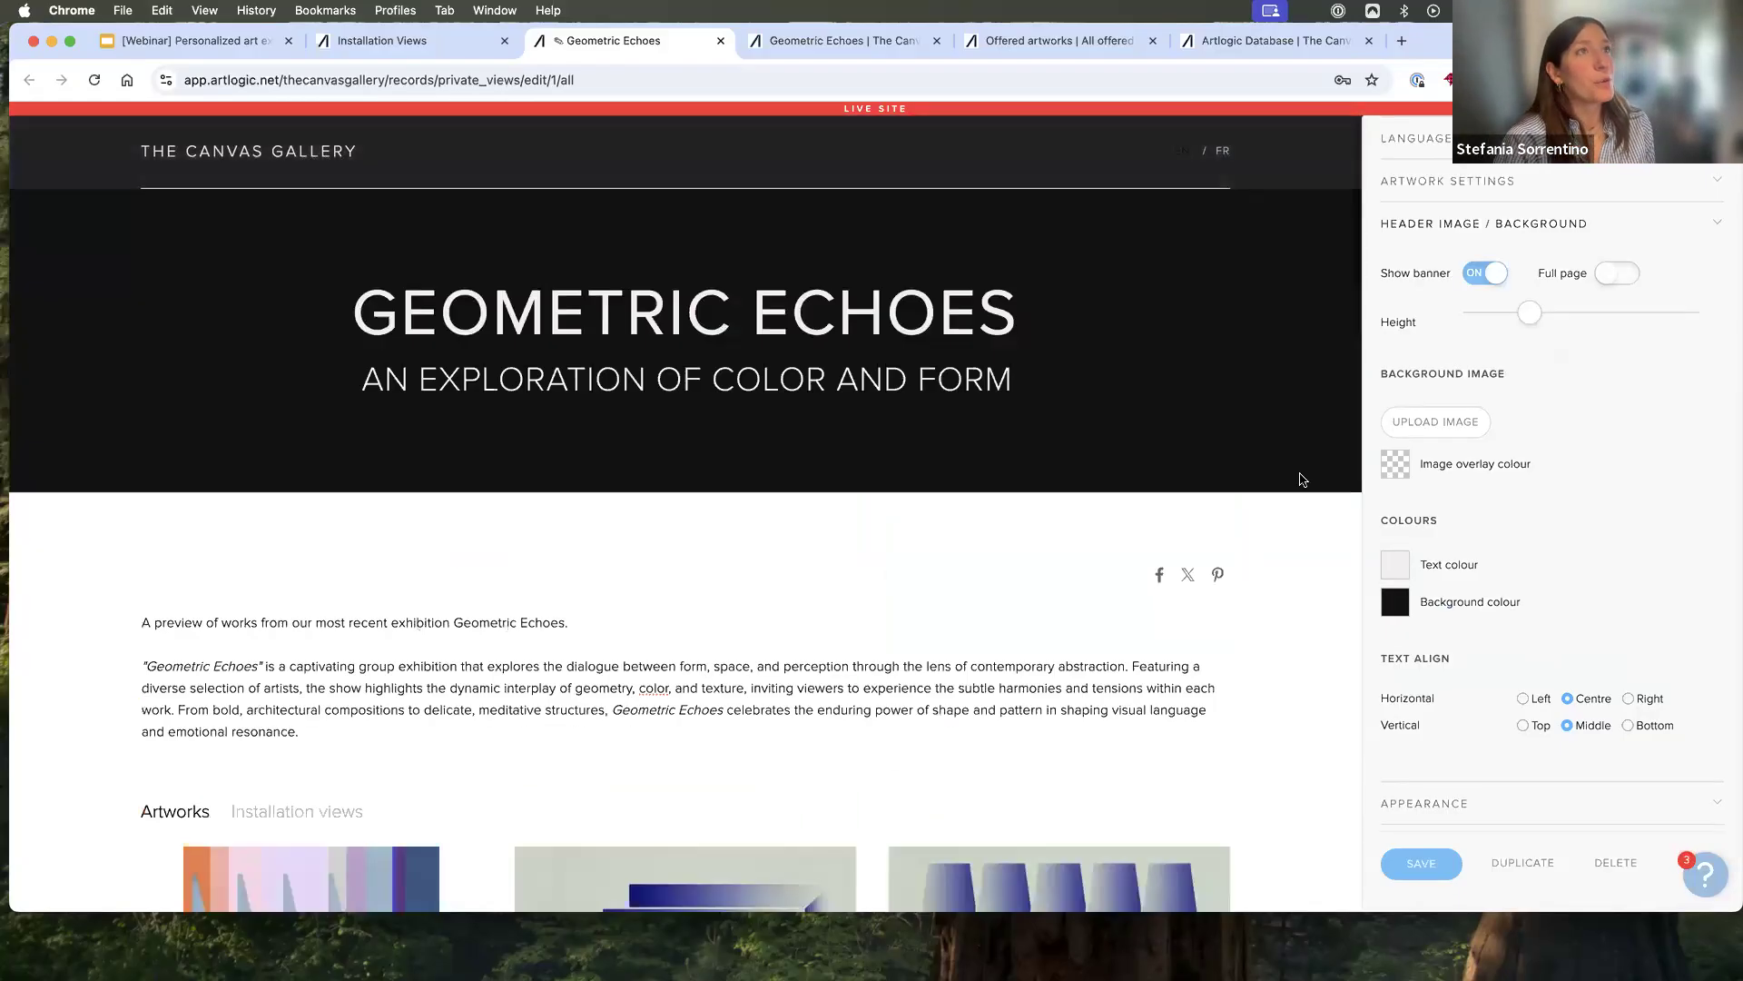
- Switch the header banner off and back on to compare the page with and without it
click(1473, 275)
scroll(1471, 482, up, 3)
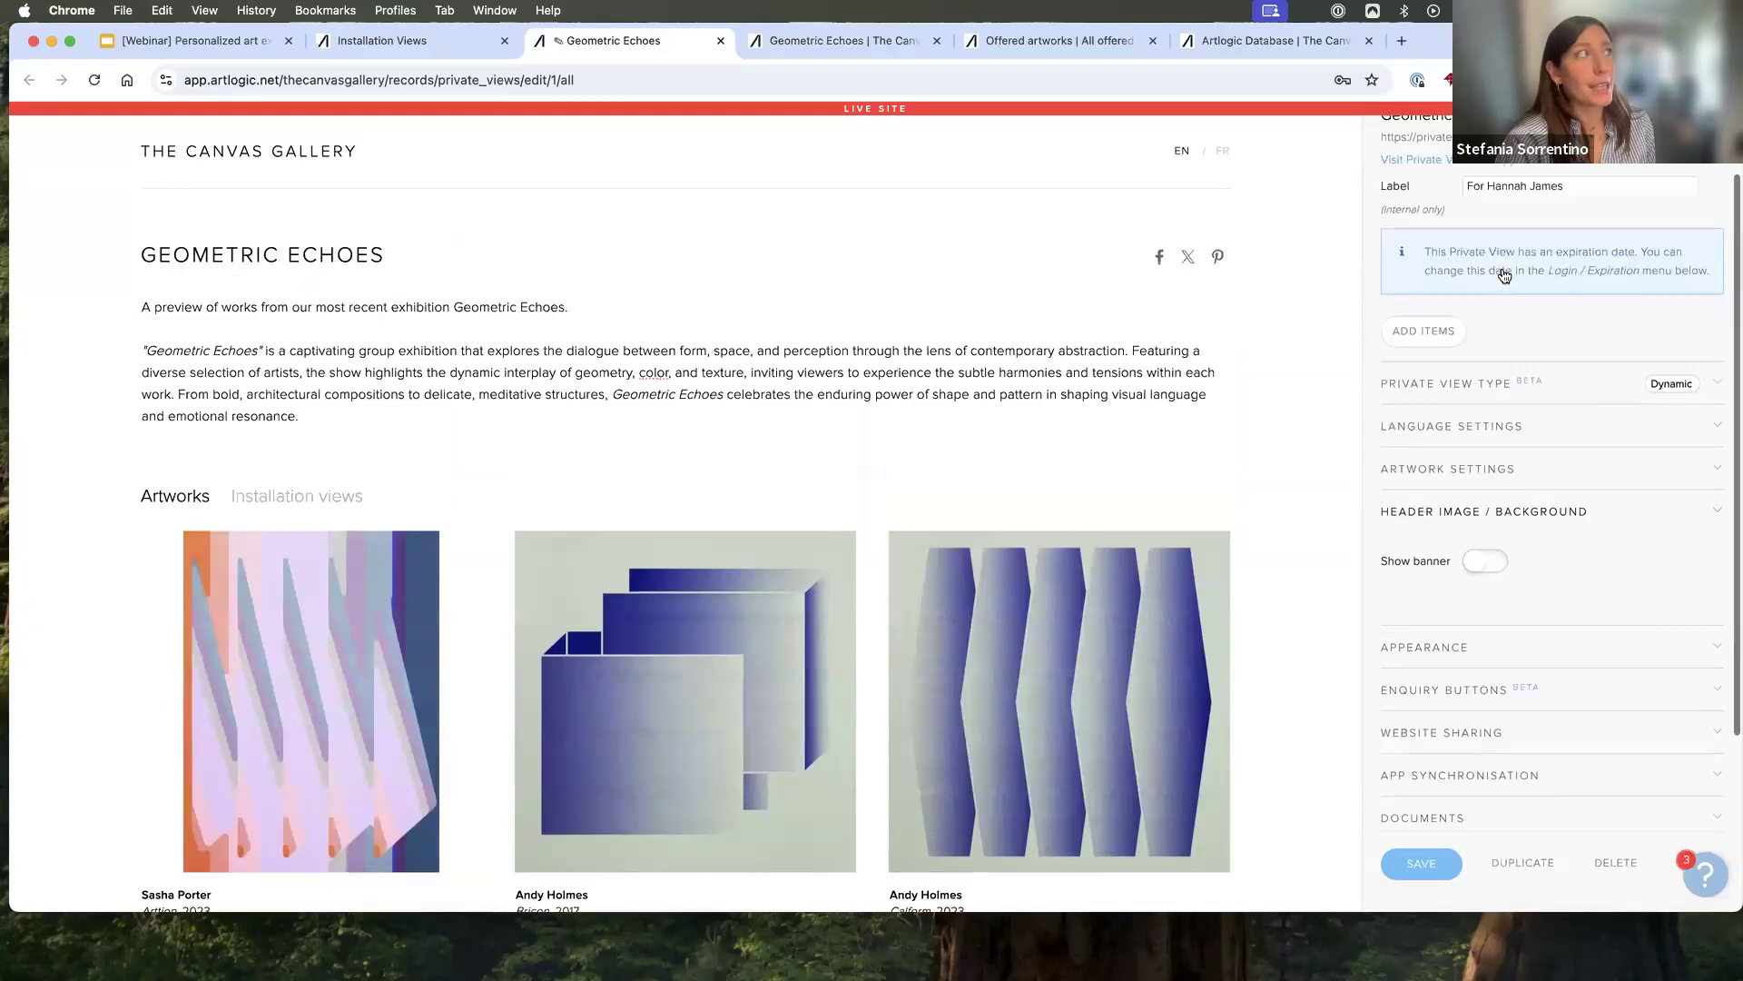
scroll(1484, 508, down, 2)
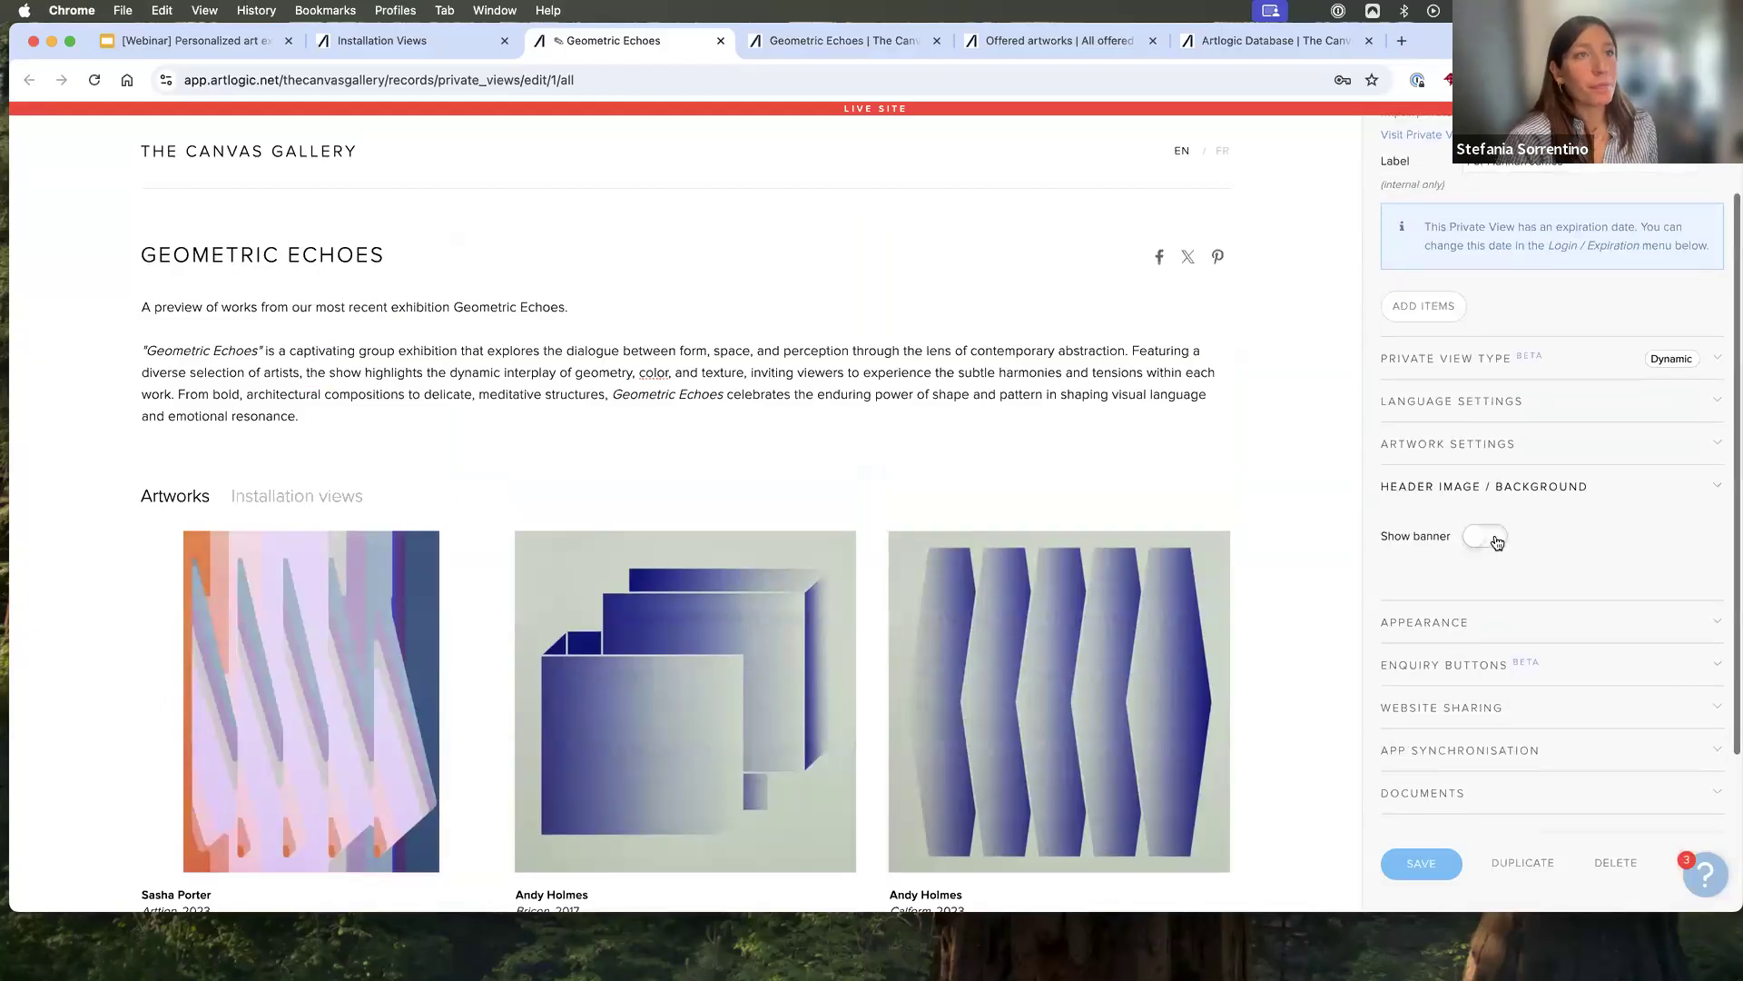
click(1497, 543)
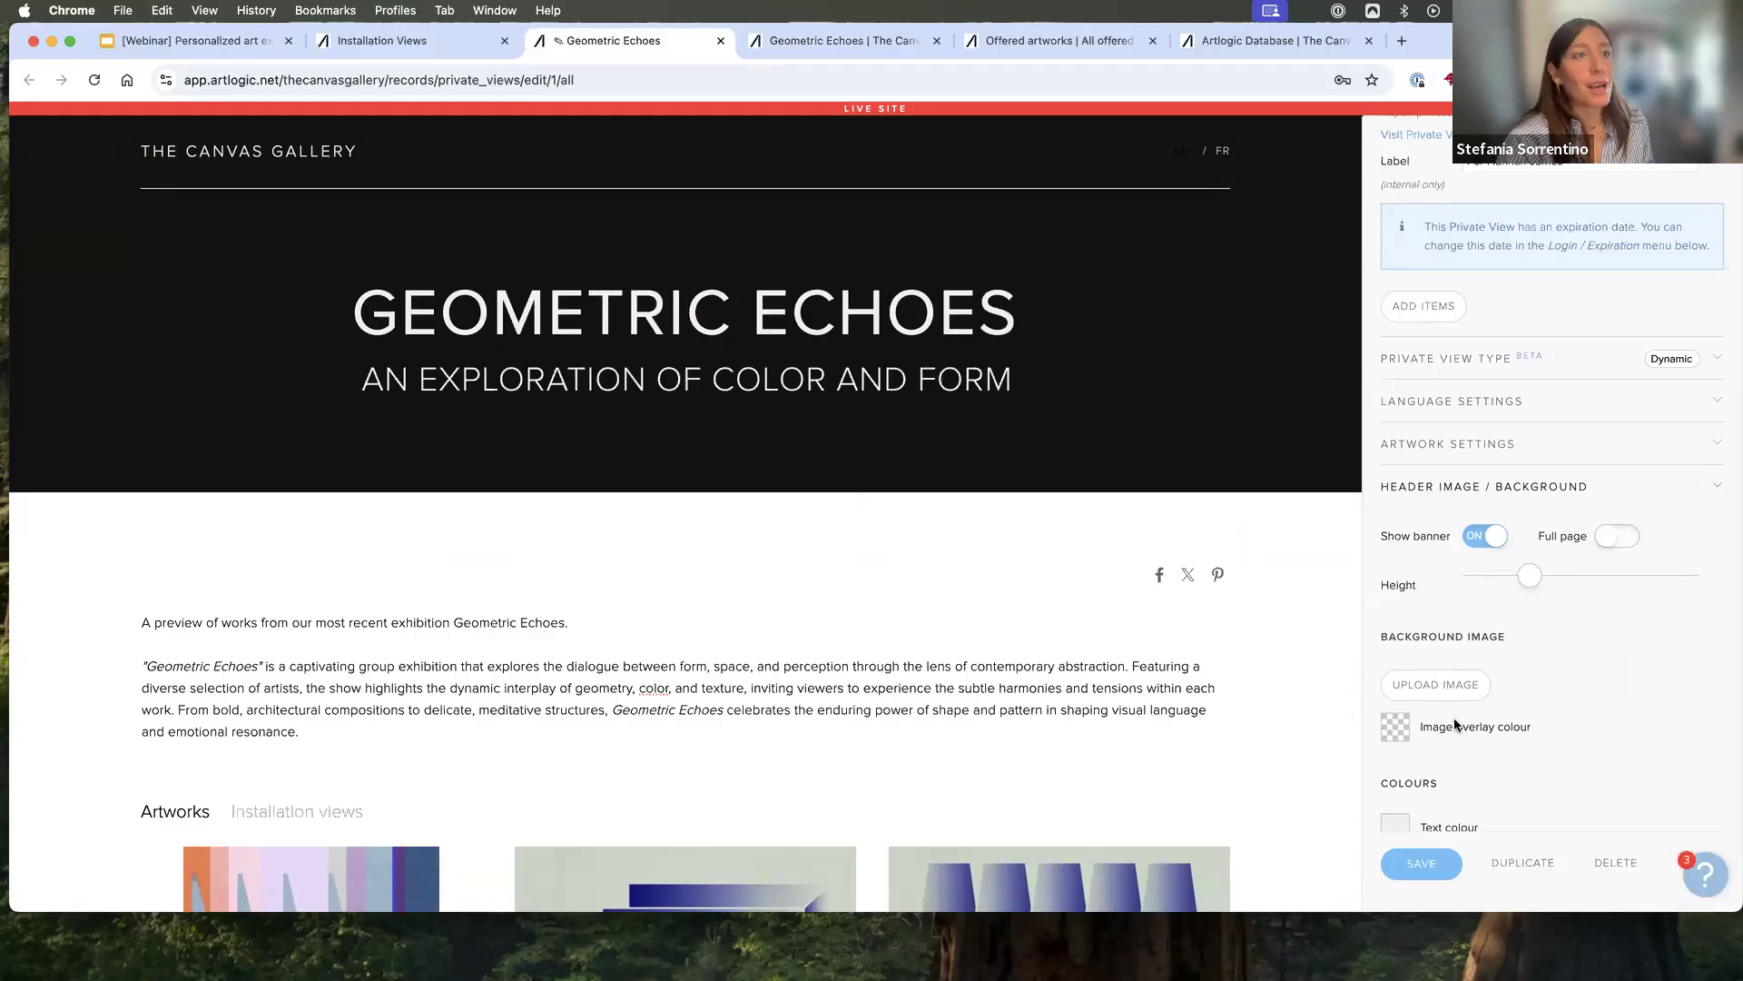
- Upload a photo of the gallery installation as the banner's background image
click(1463, 693)
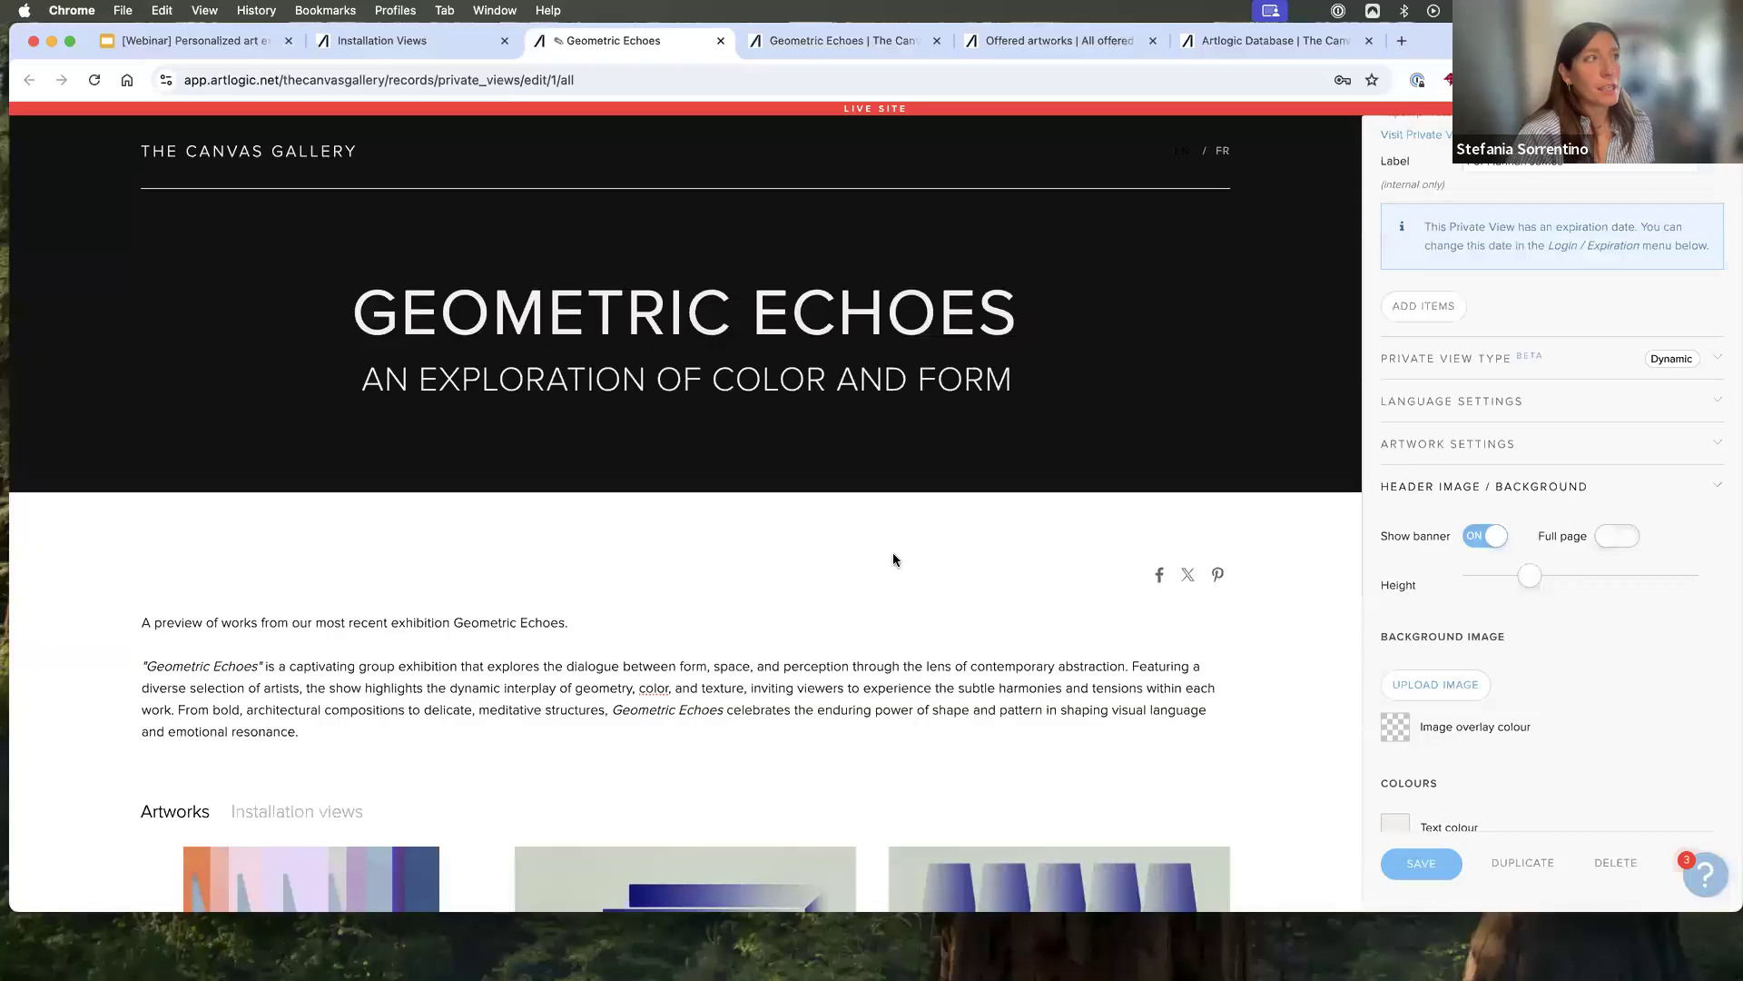
click(786, 418)
click(1188, 642)
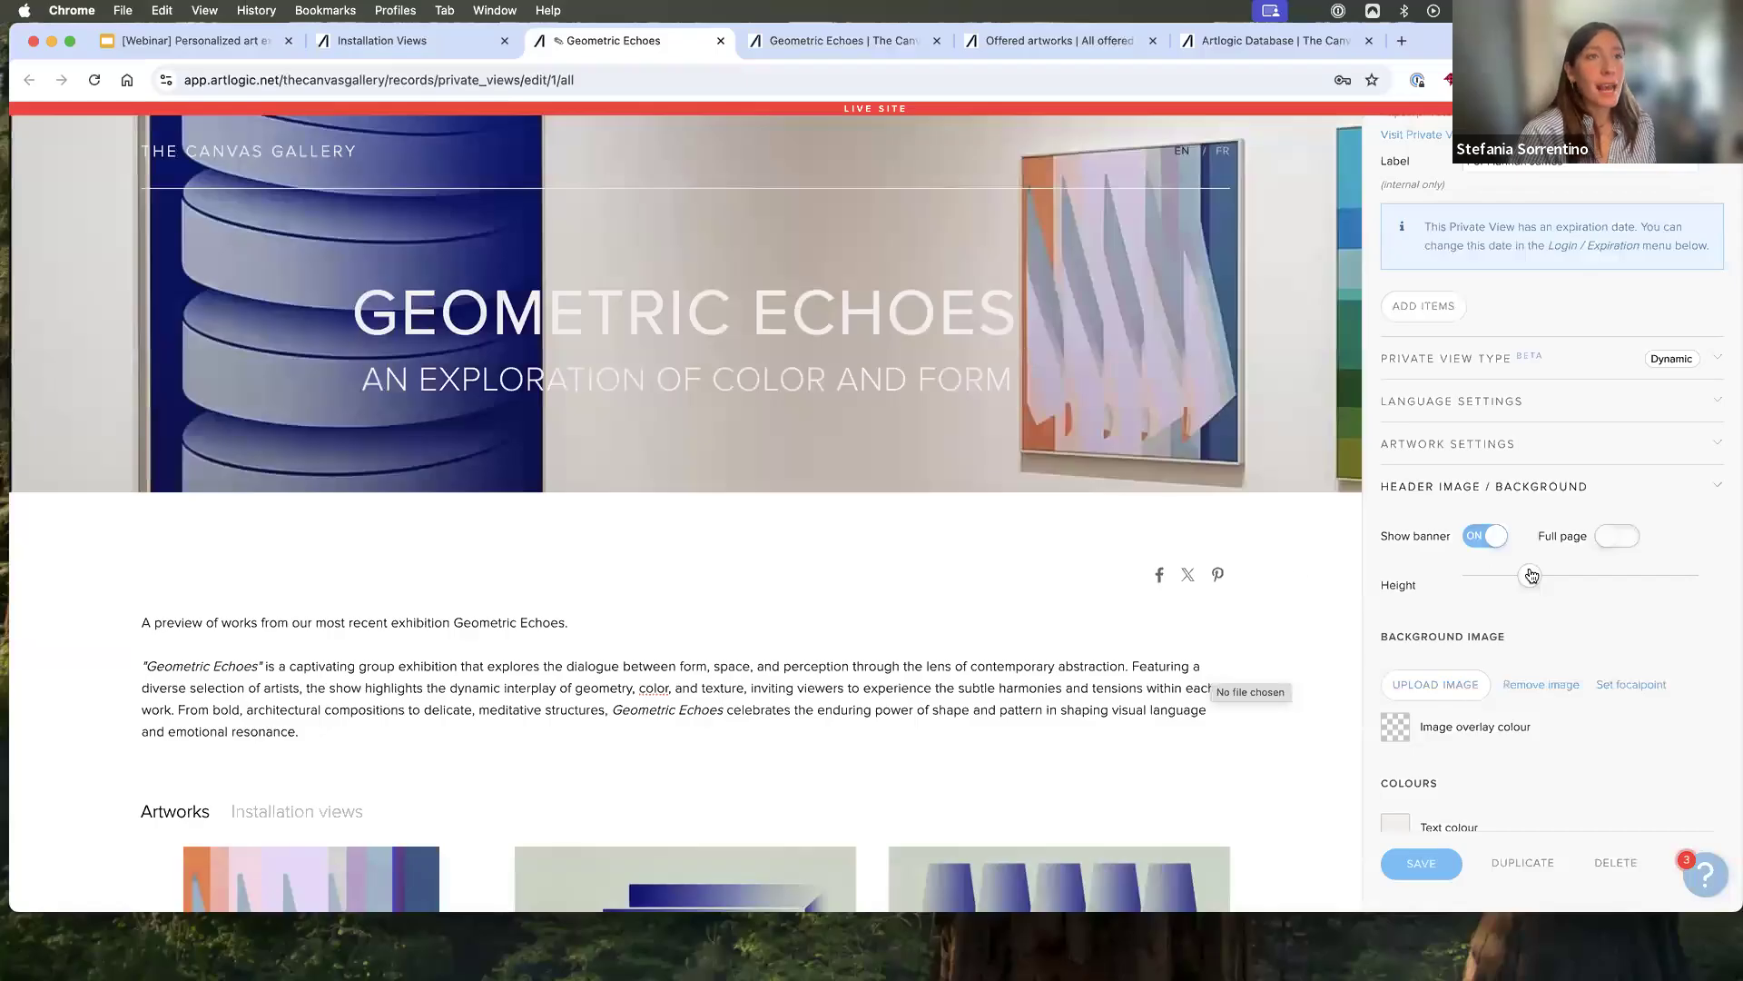
- Increase the banner height slightly and set the background image's focal point low, just to the right of the blue artwork
mouse_move(1532, 575)
mouse_down()
mouse_move(1485, 585)
mouse_move(1534, 583)
mouse_up()
scroll(1533, 584, down, 2)
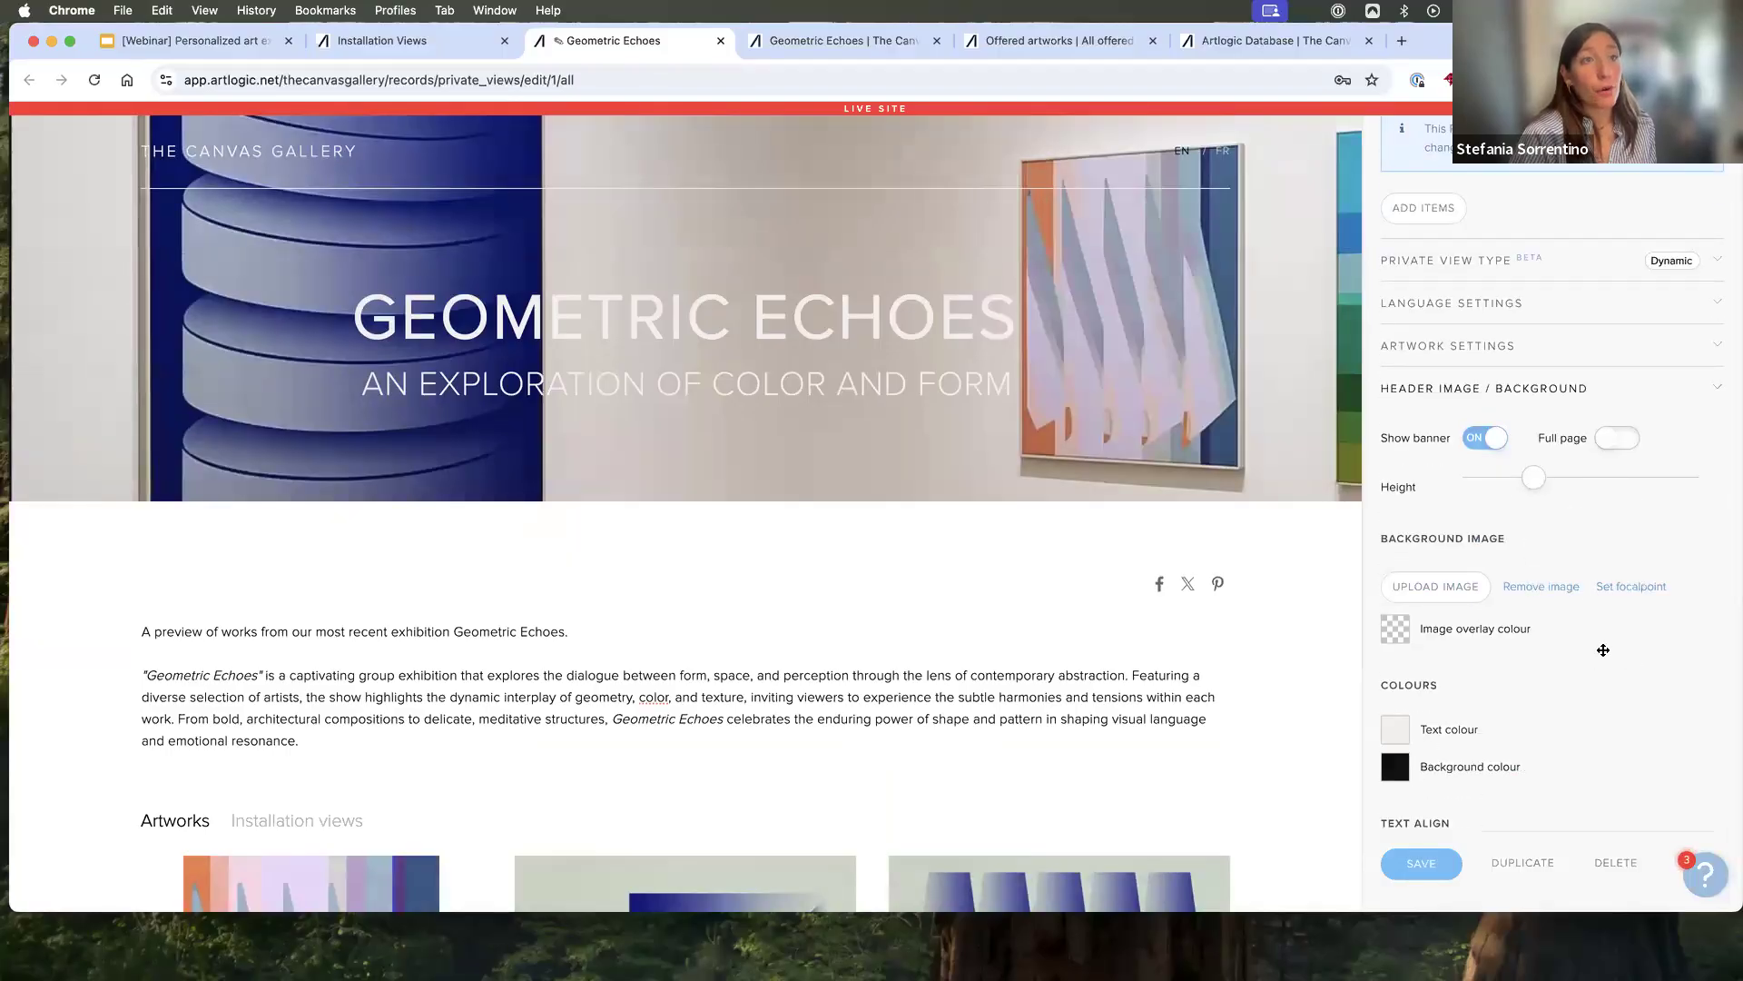
click(1602, 649)
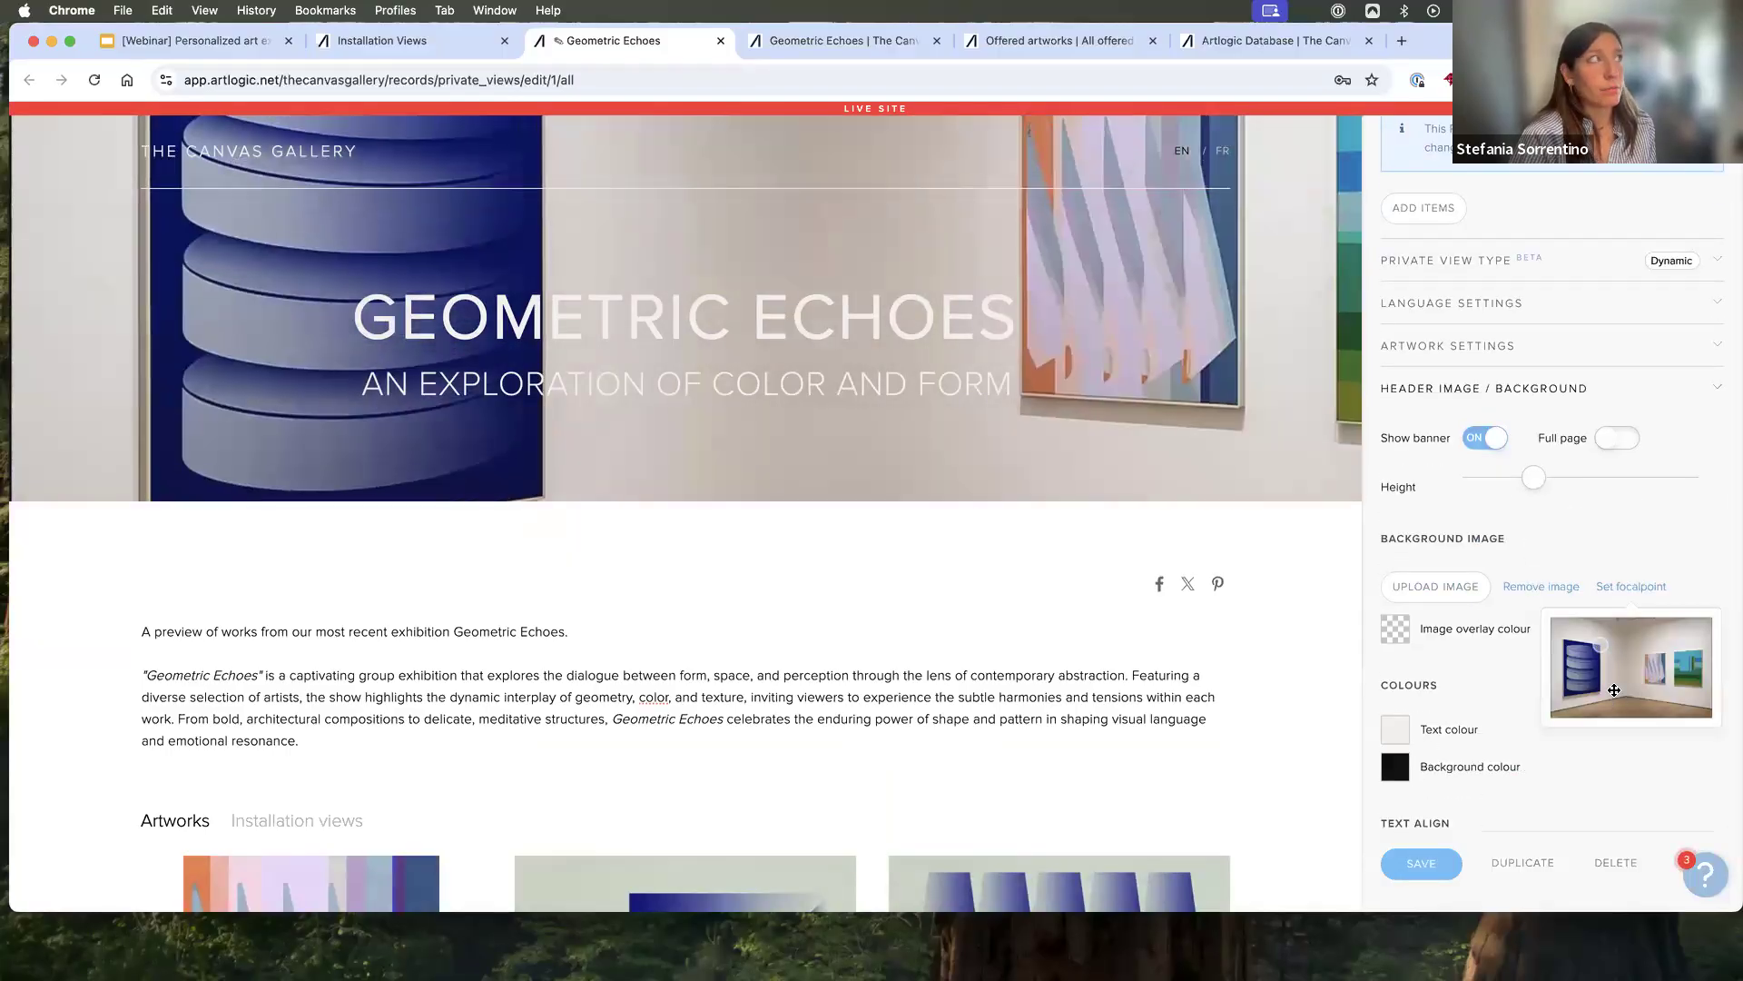
click(1614, 690)
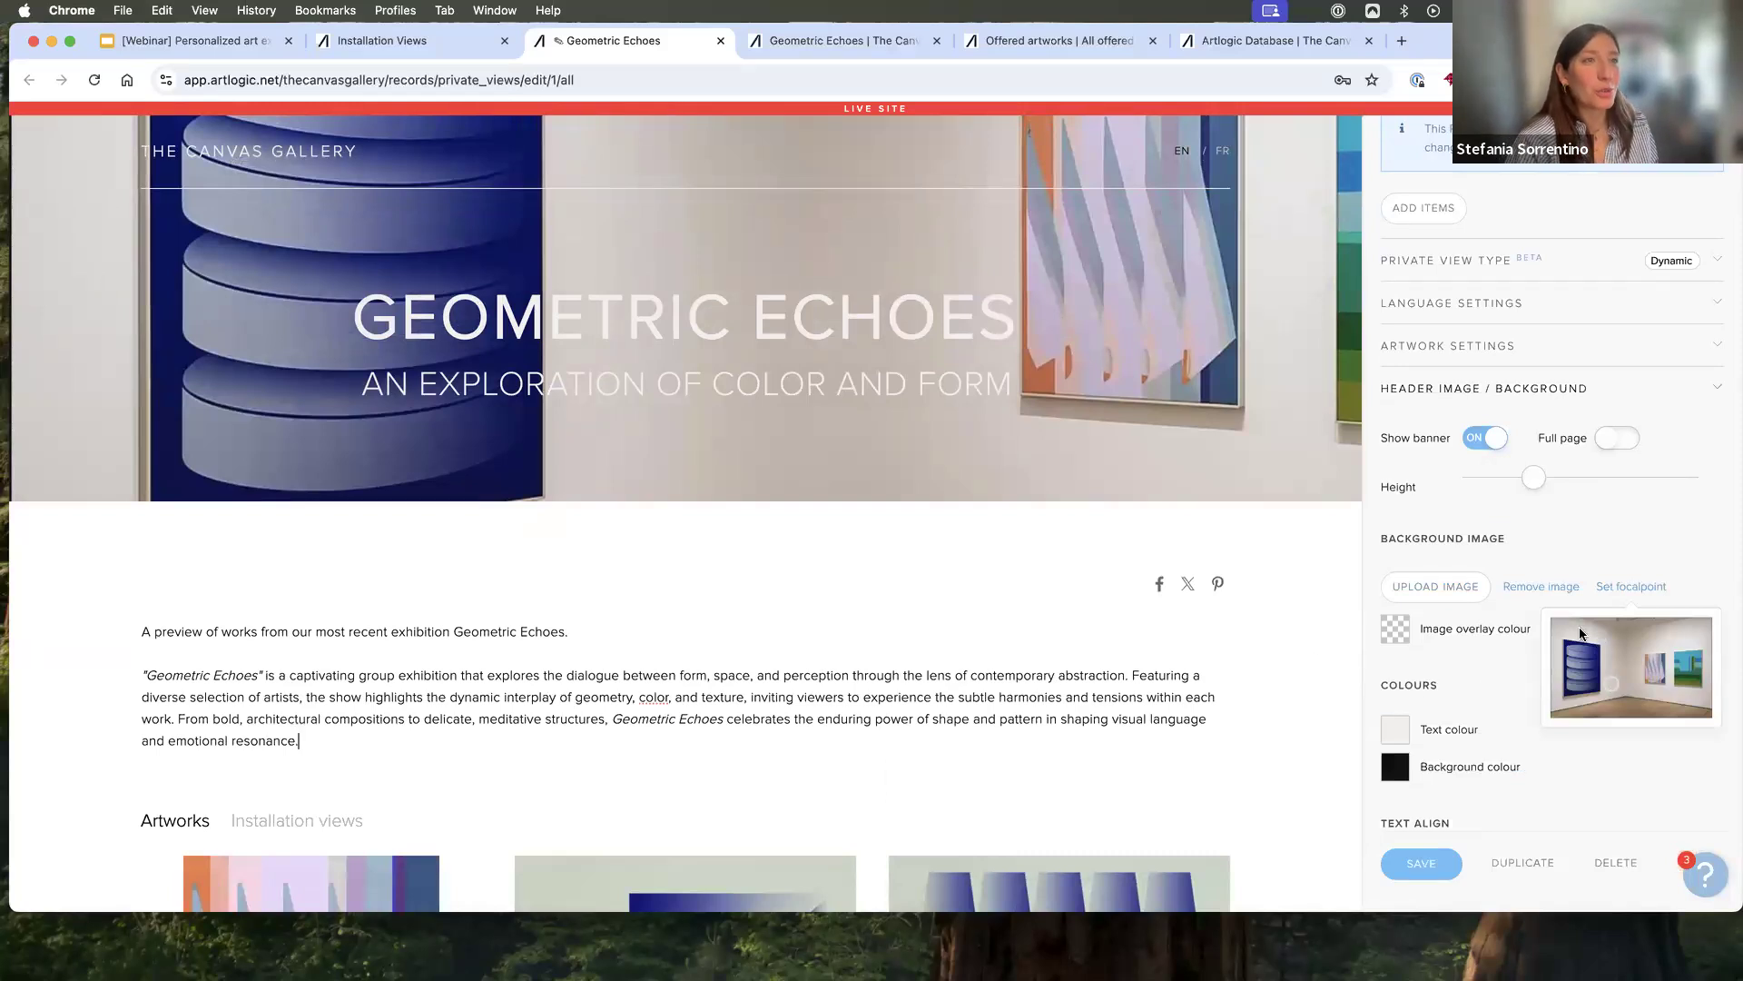
- Review the header colours and text alignment, and examine the layout, secondary image, image alignment and font options in the appearance settings
scroll(1580, 633, down, 3)
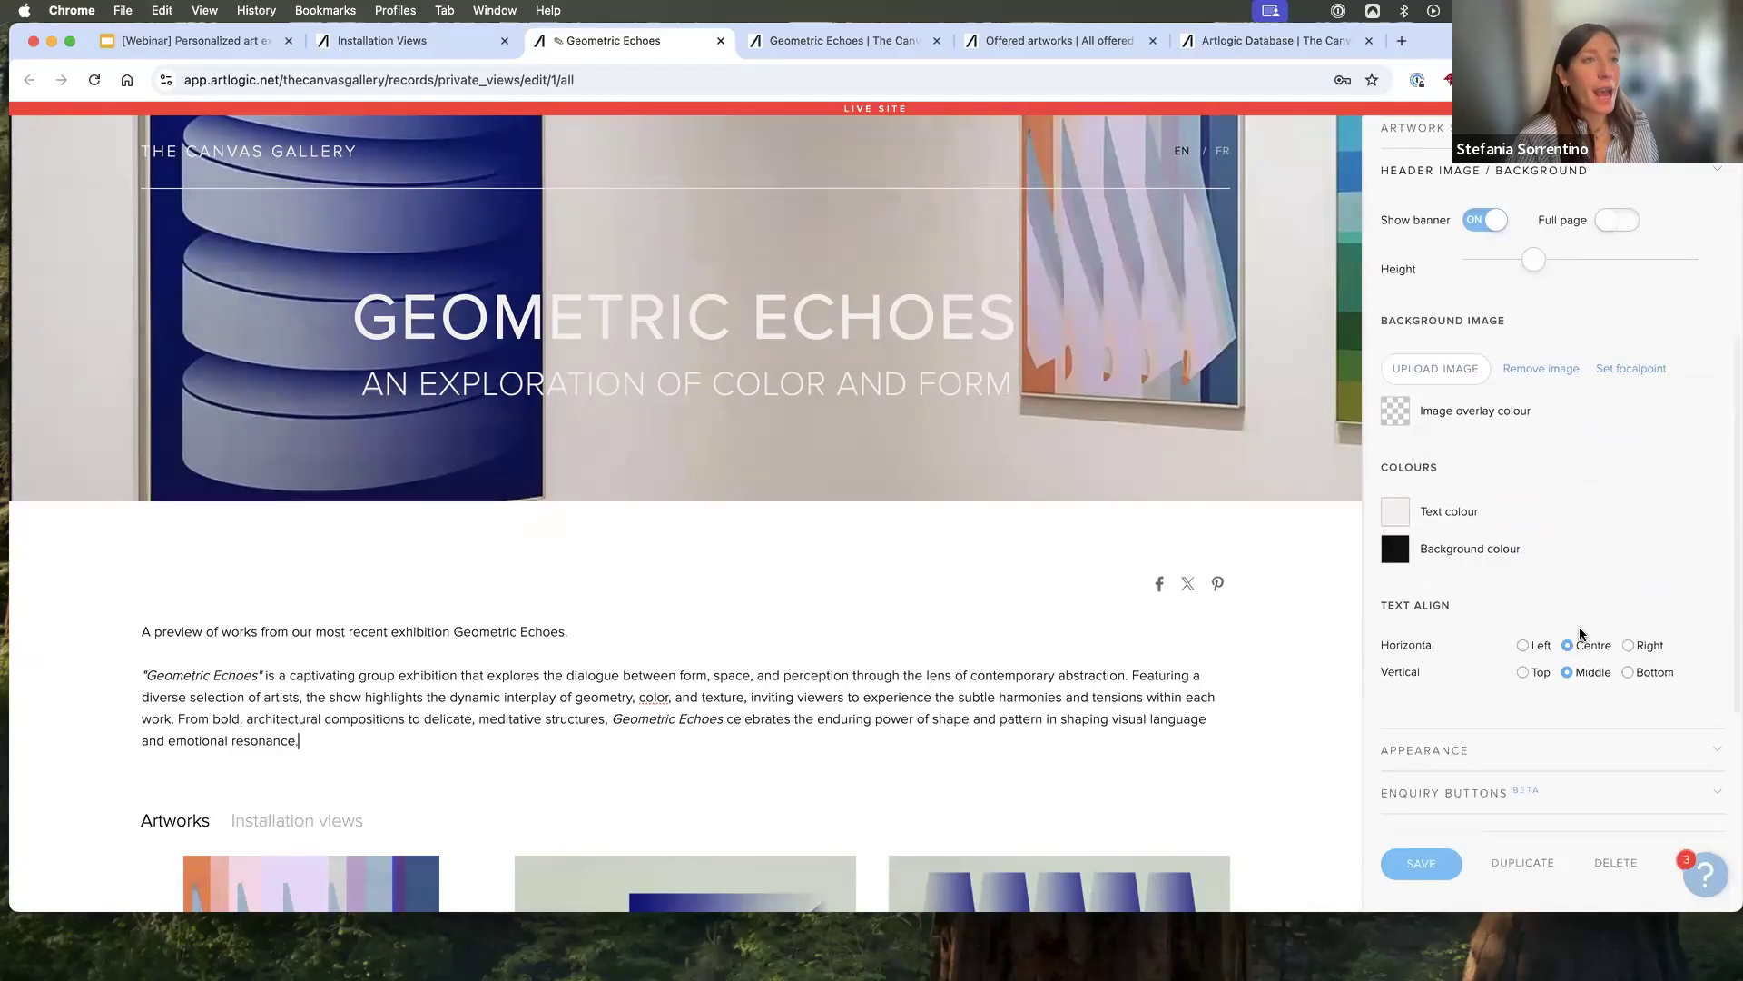
scroll(1580, 633, down, 1)
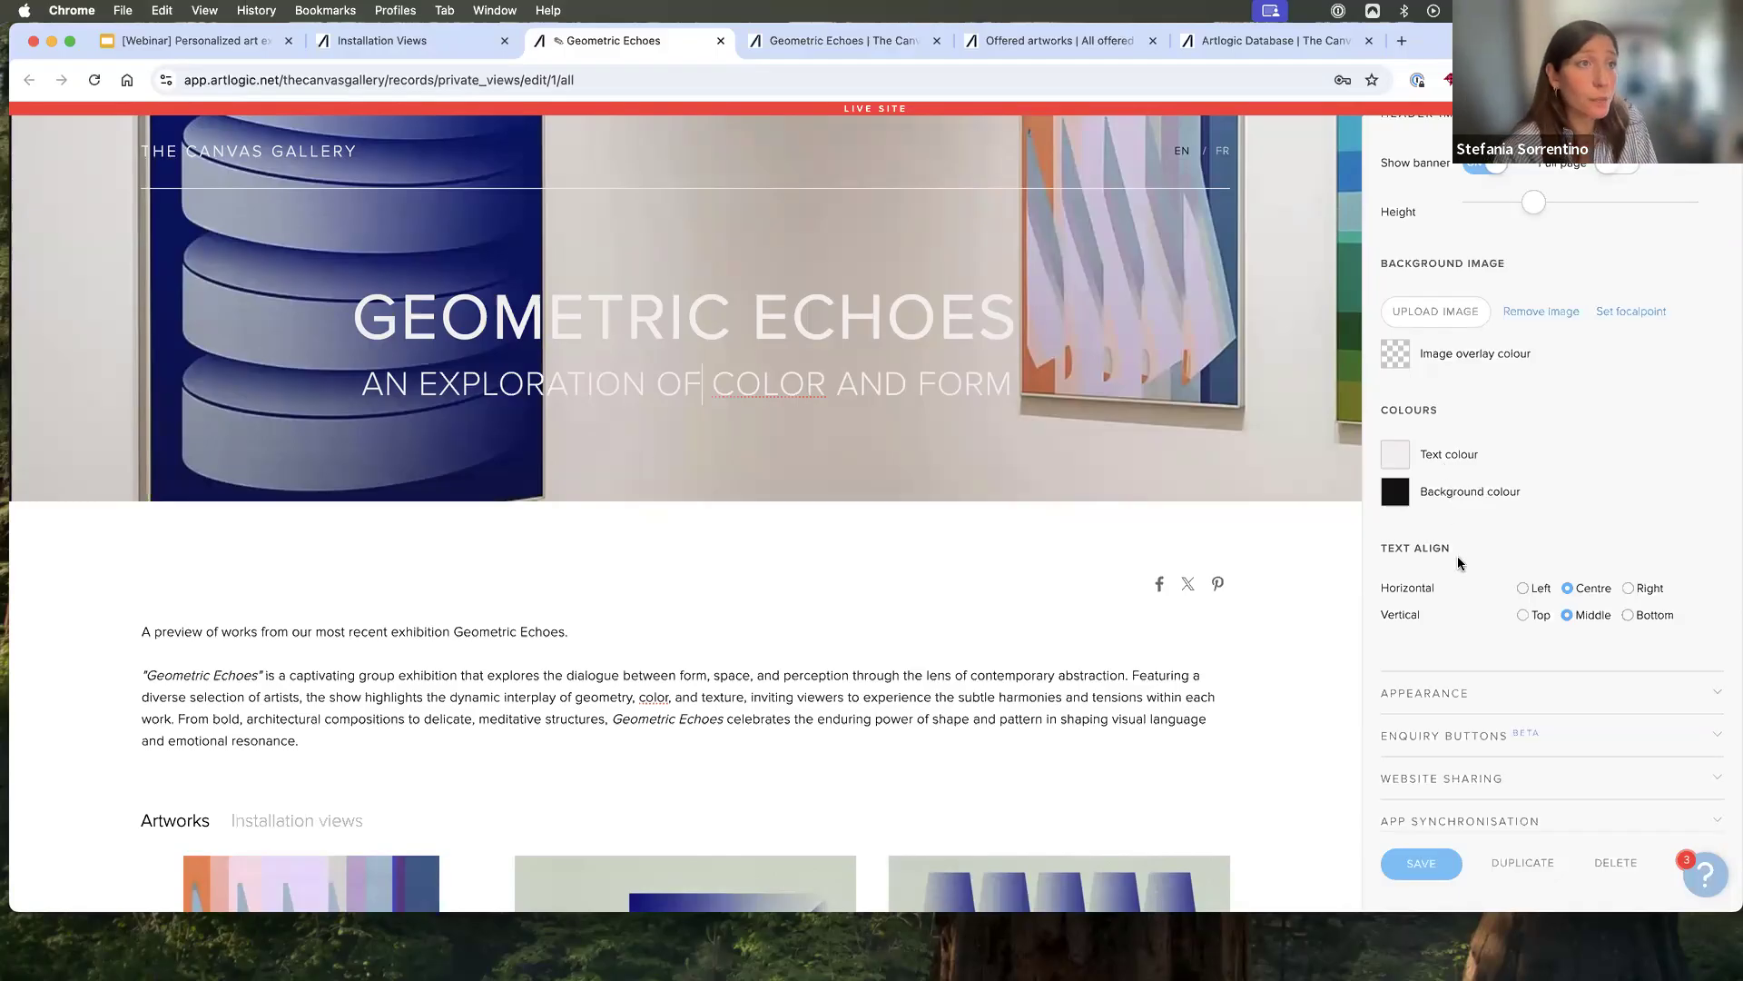
scroll(1457, 558, down, 2)
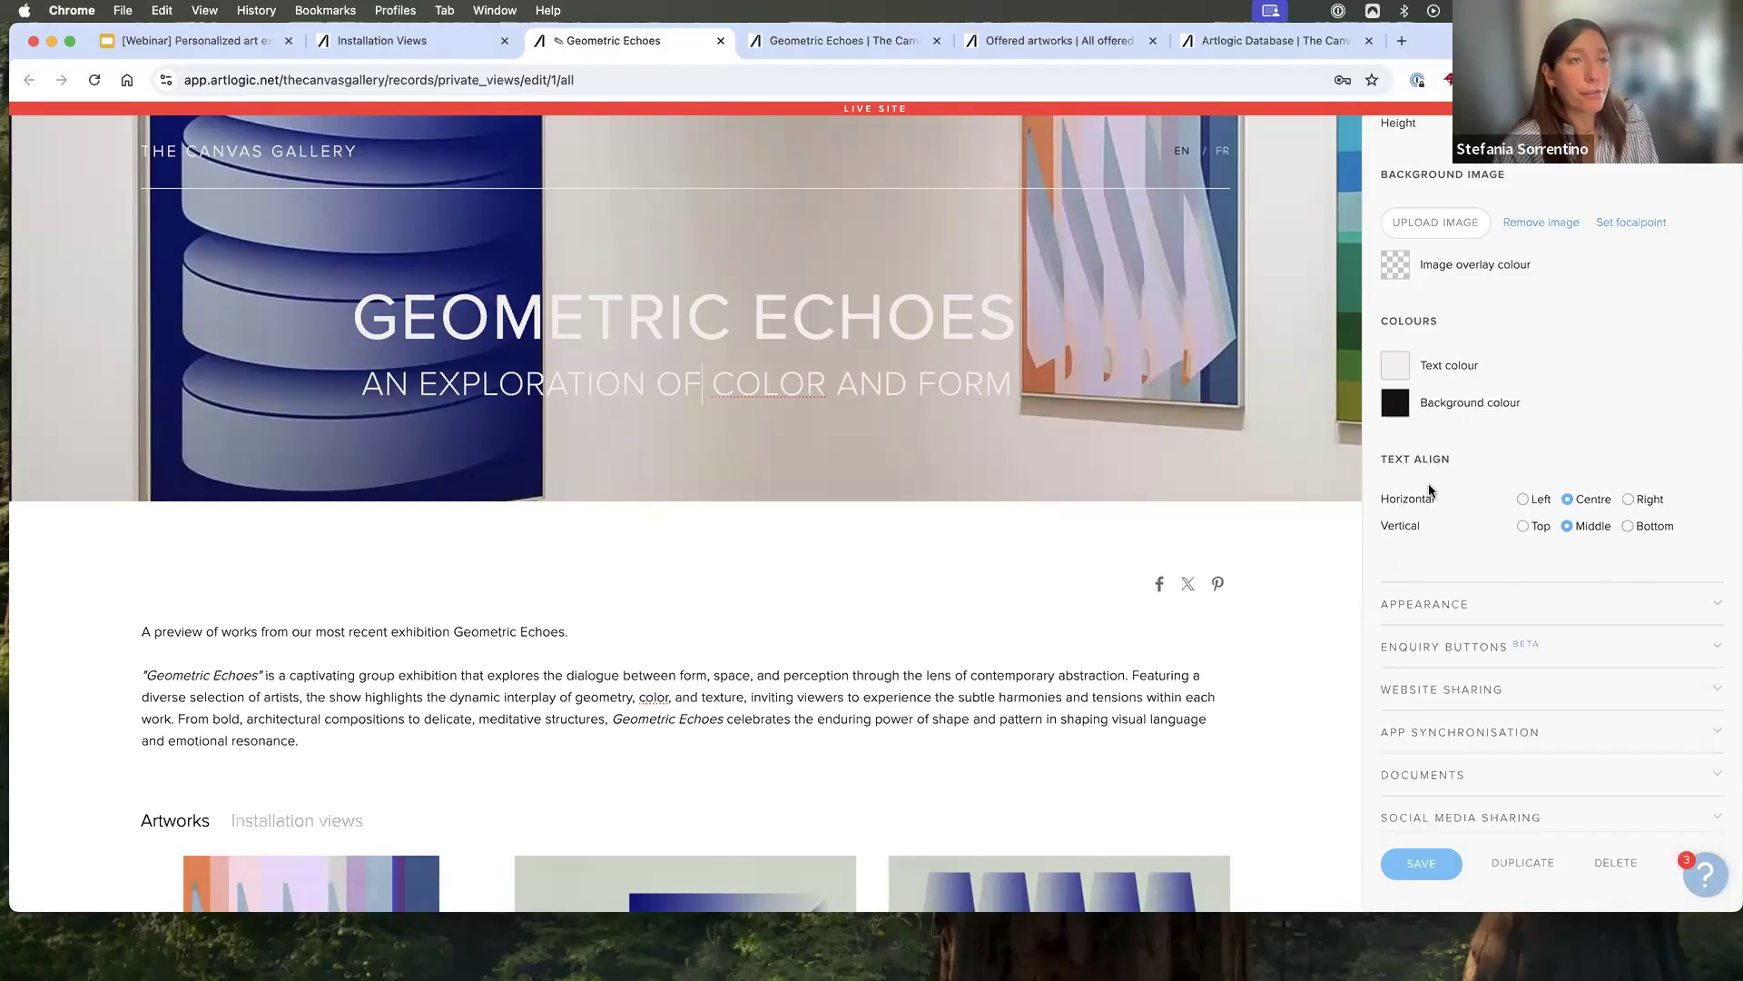
scroll(1429, 490, down, 2)
click(1425, 509)
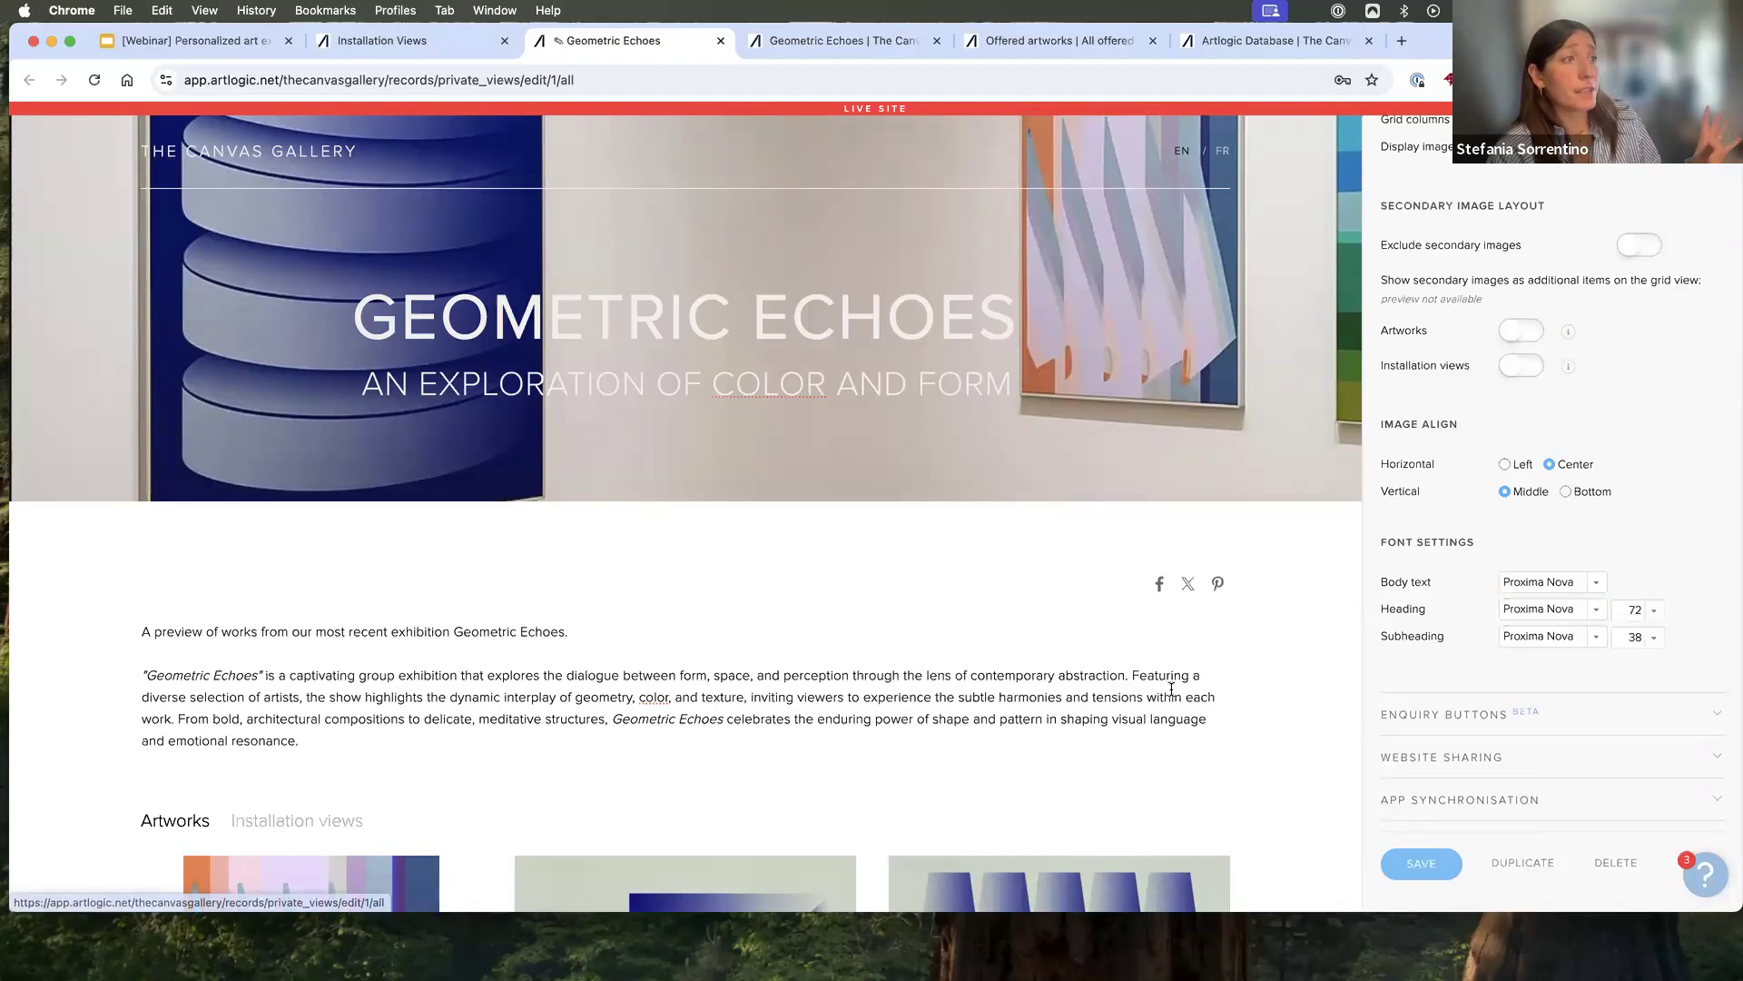
scroll(1170, 694, down, 3)
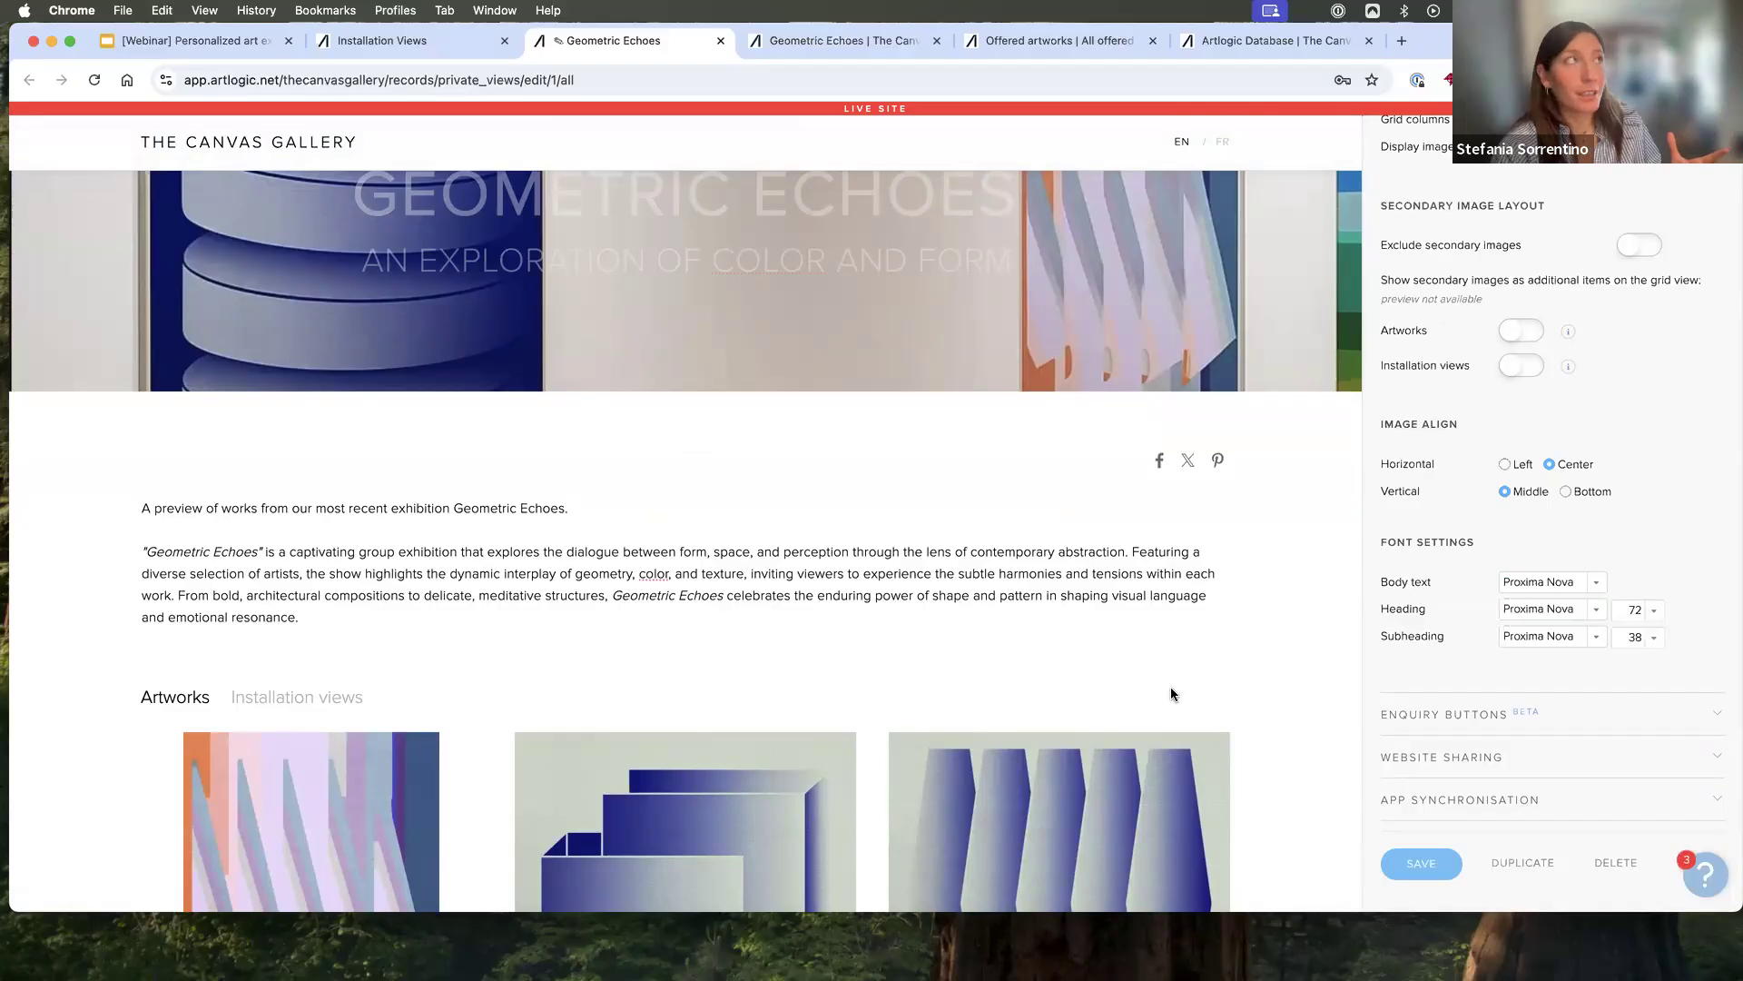
scroll(1413, 231, up, 5)
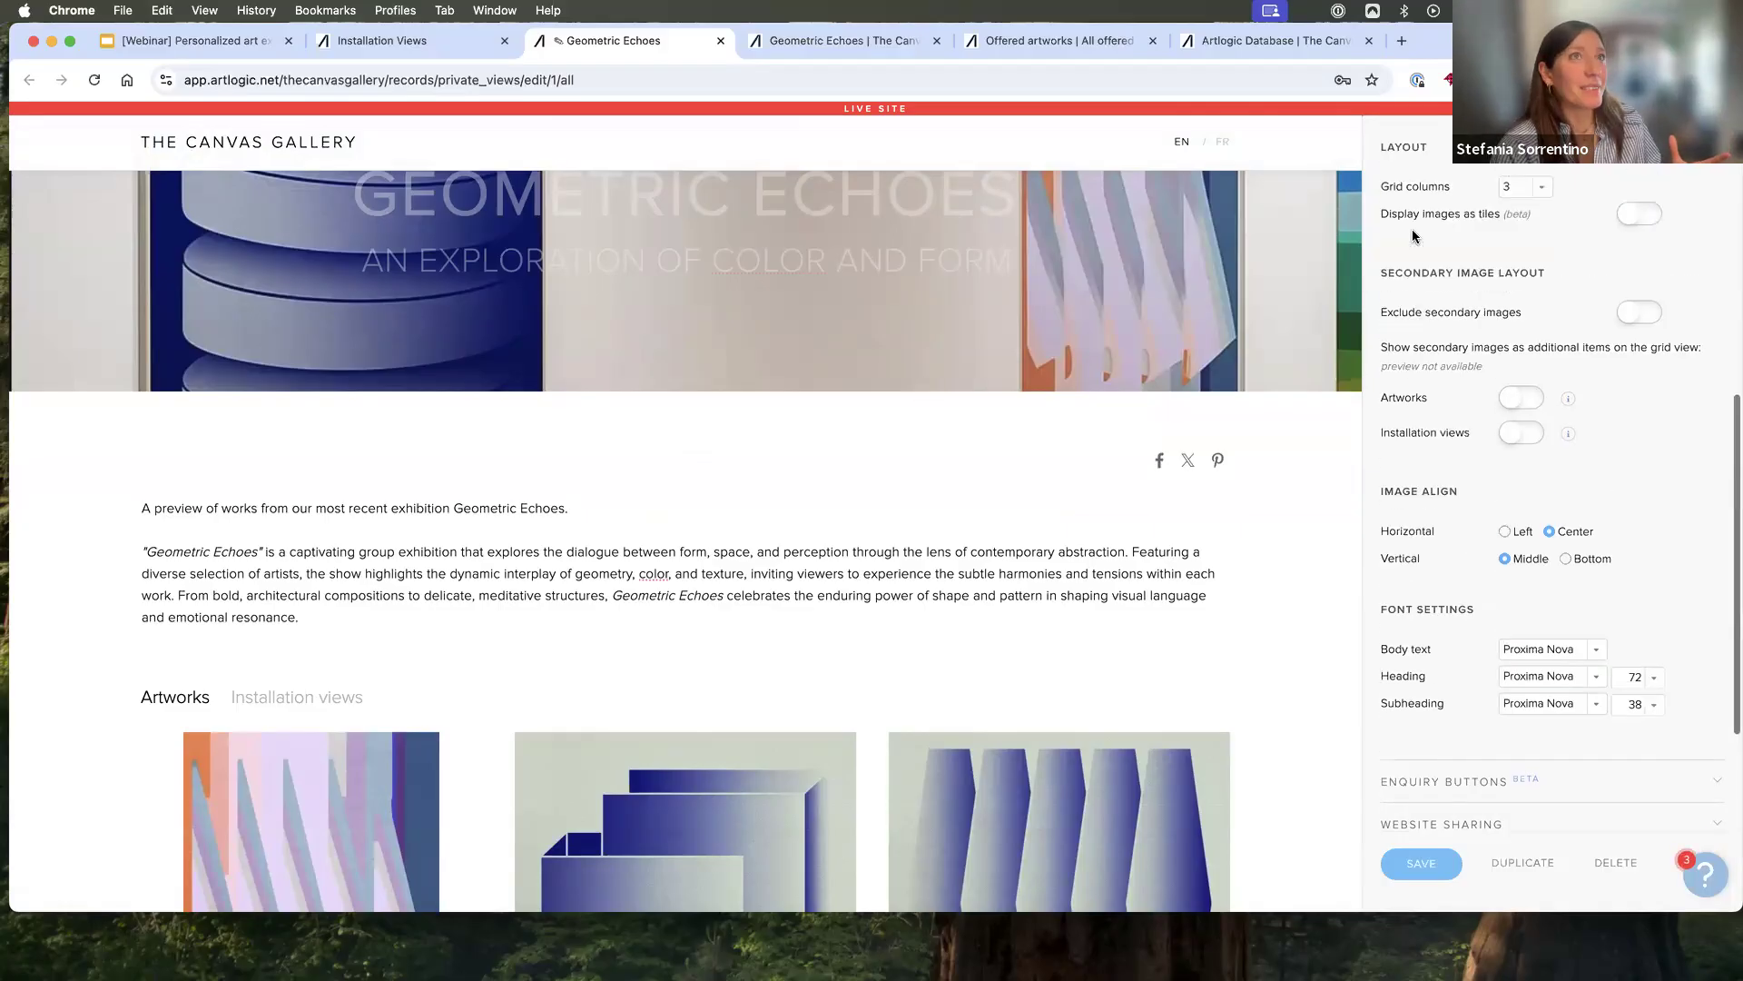
- Visit the published Geometric Echoes Private View and look over its banner, introduction and artworks
click(1424, 232)
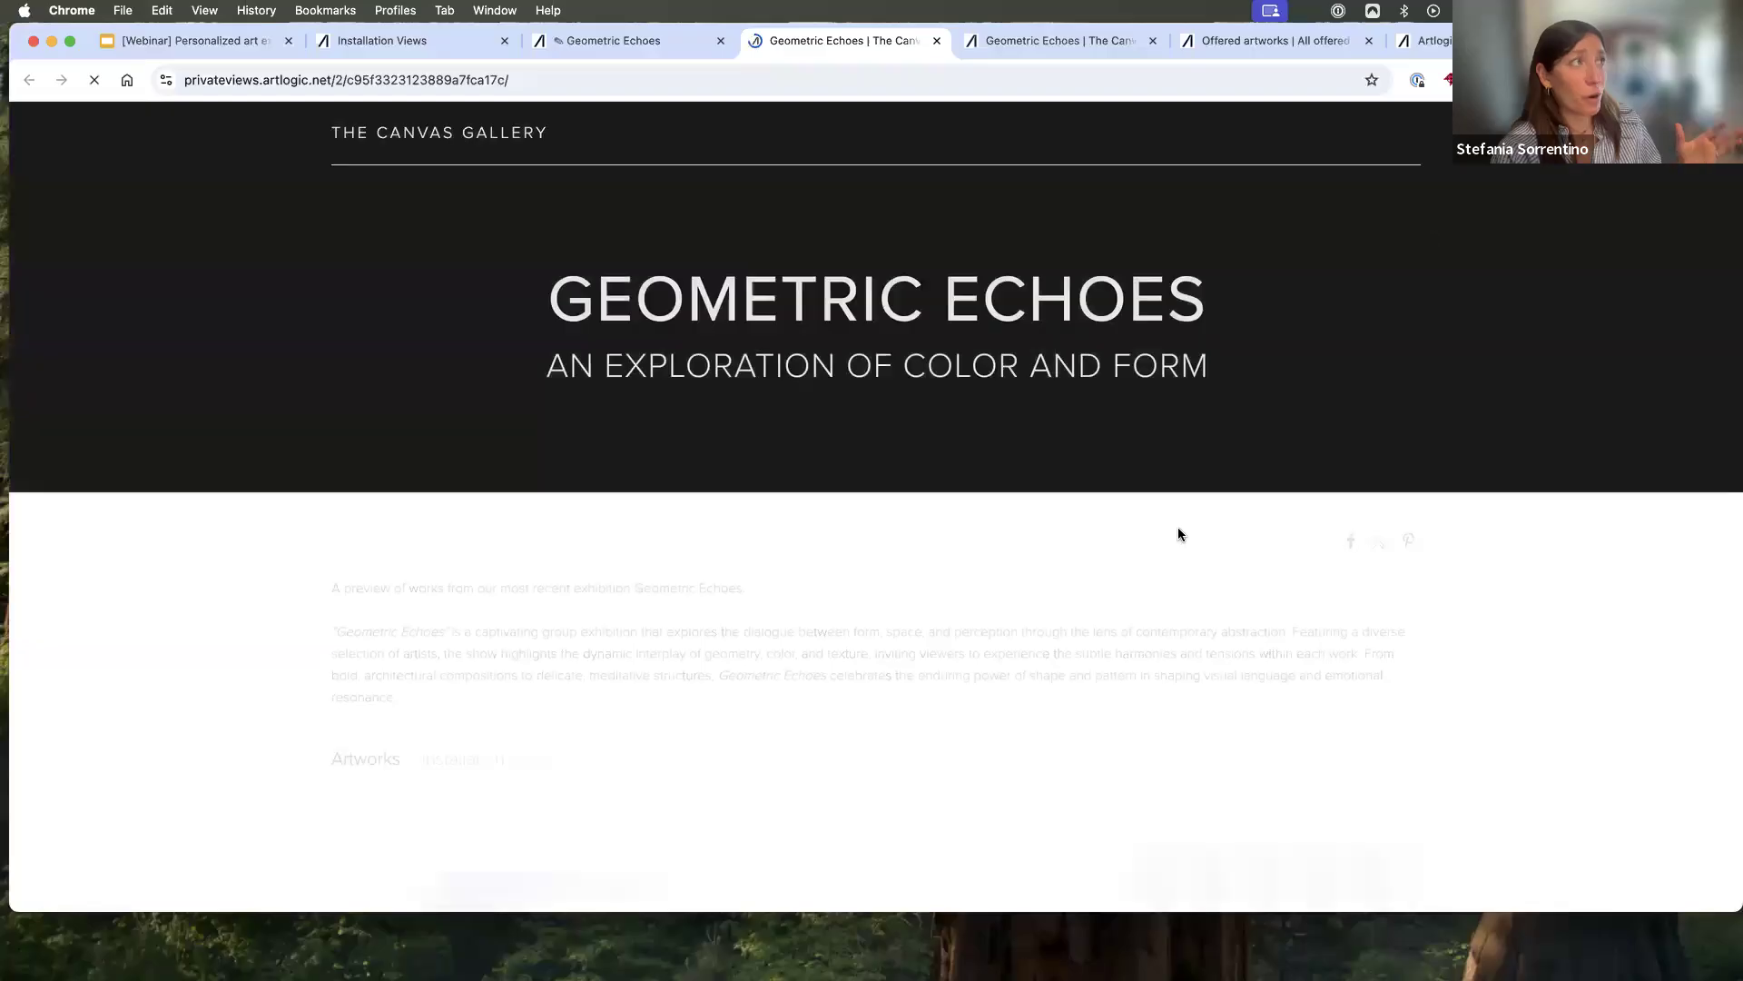
scroll(1142, 583, down, 5)
scroll(1143, 586, down, 2)
scroll(1142, 585, up, 6)
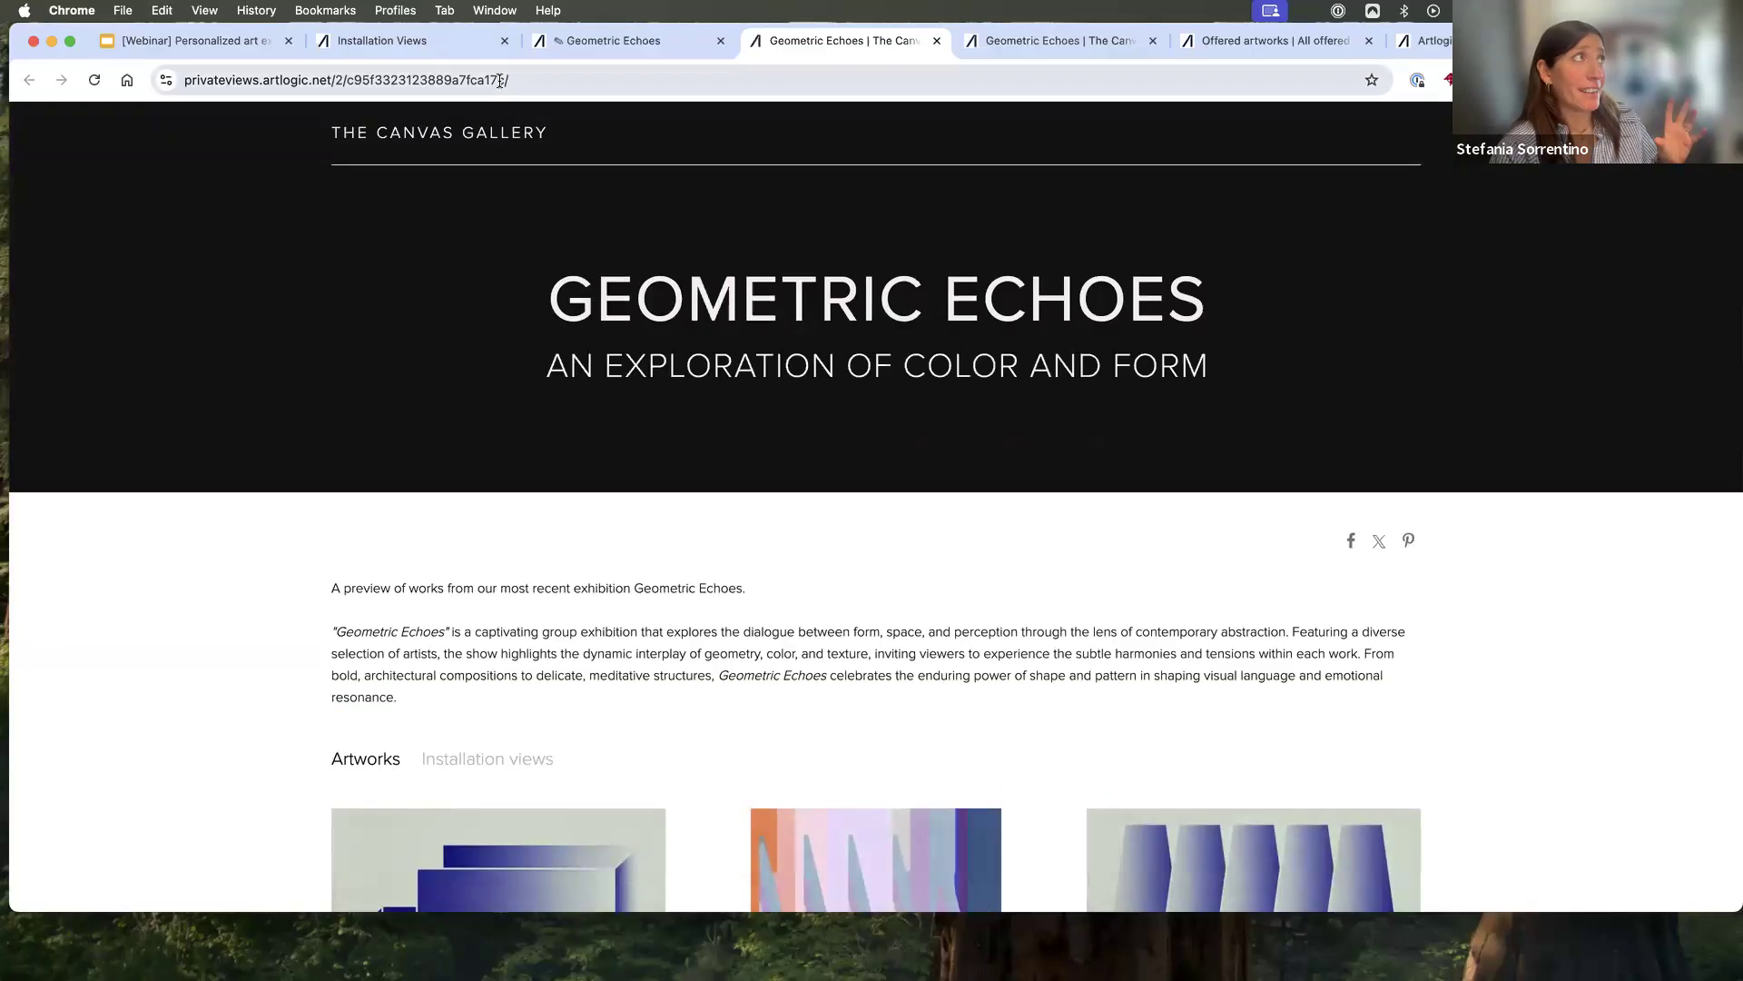
scroll(926, 547, down, 4)
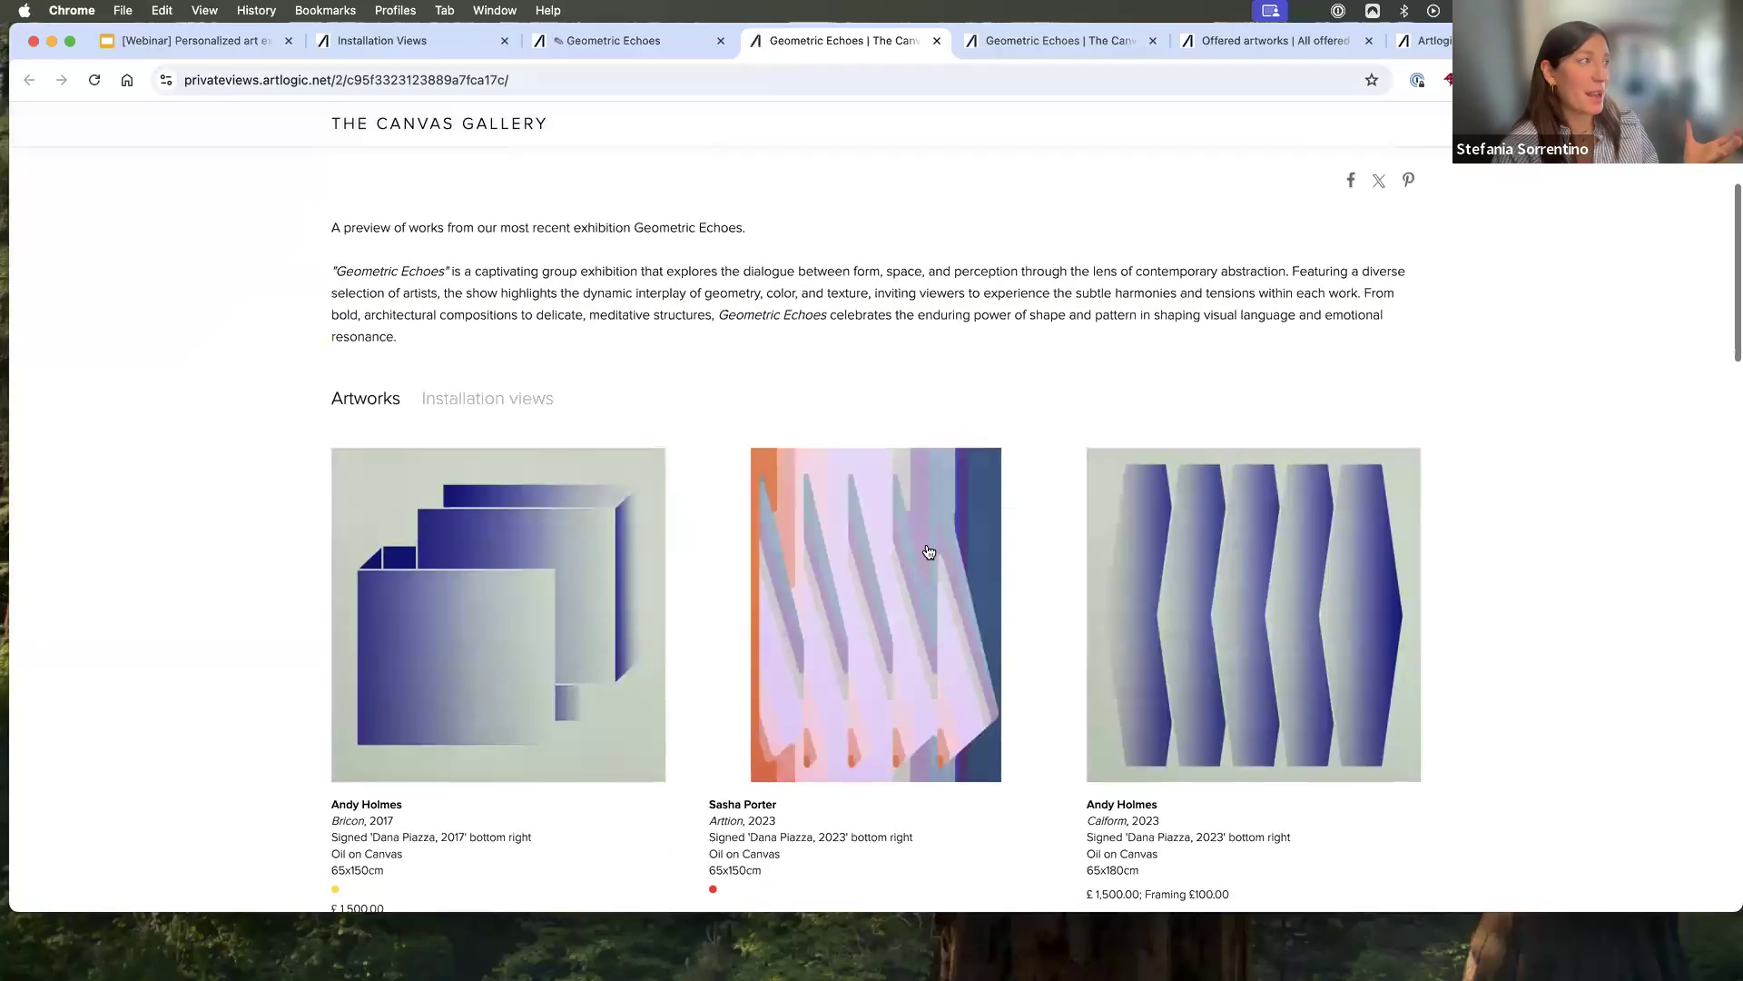
- Open the published "Old Master Collection" from the list of all Private Views to examine its dark theme, and close it
click(445, 45)
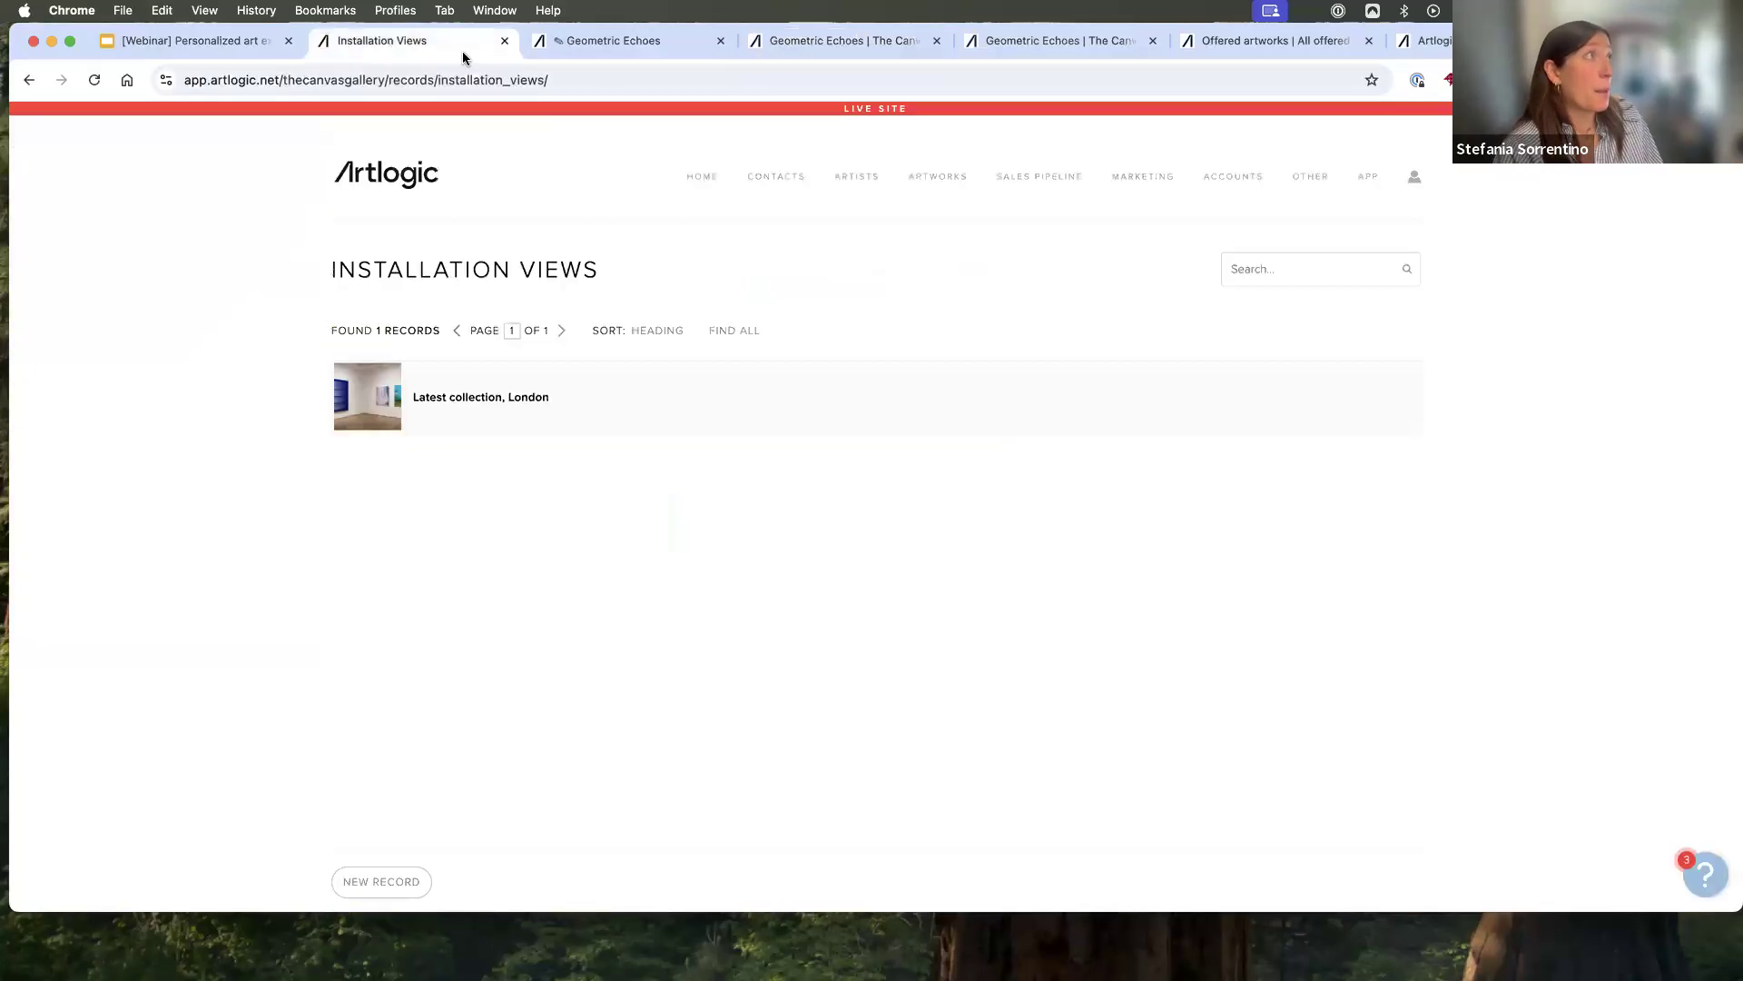
mouse_move(938, 177)
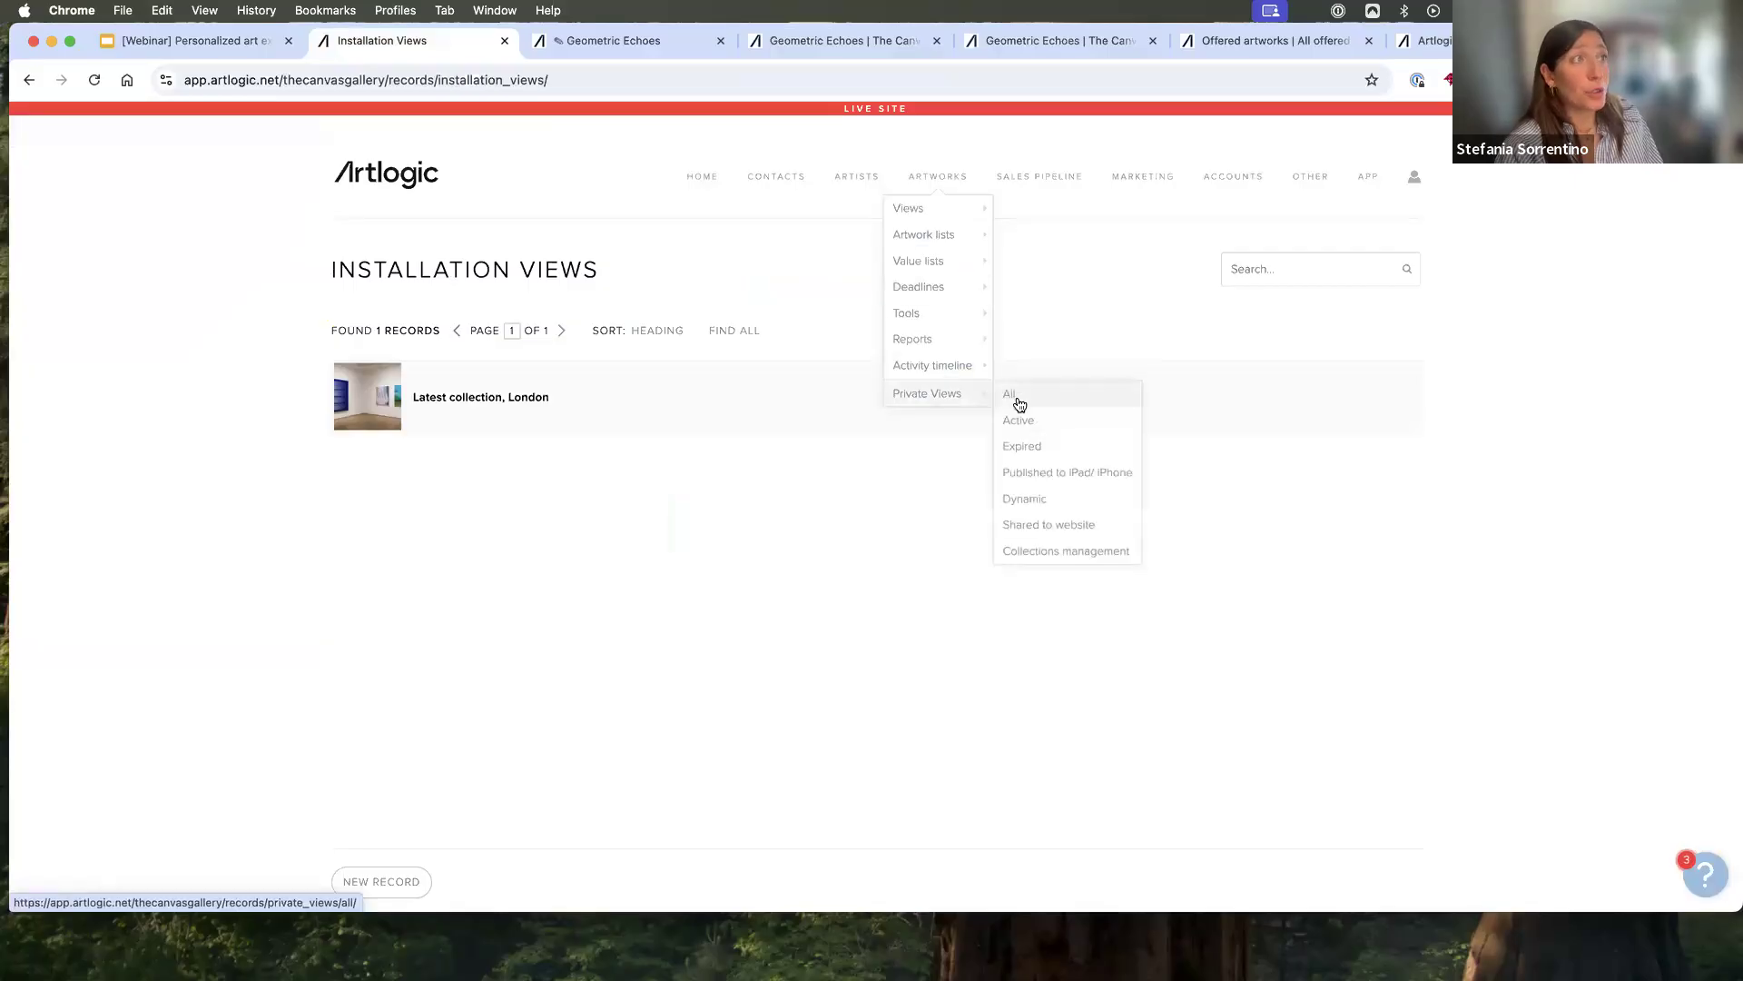
click(1015, 397)
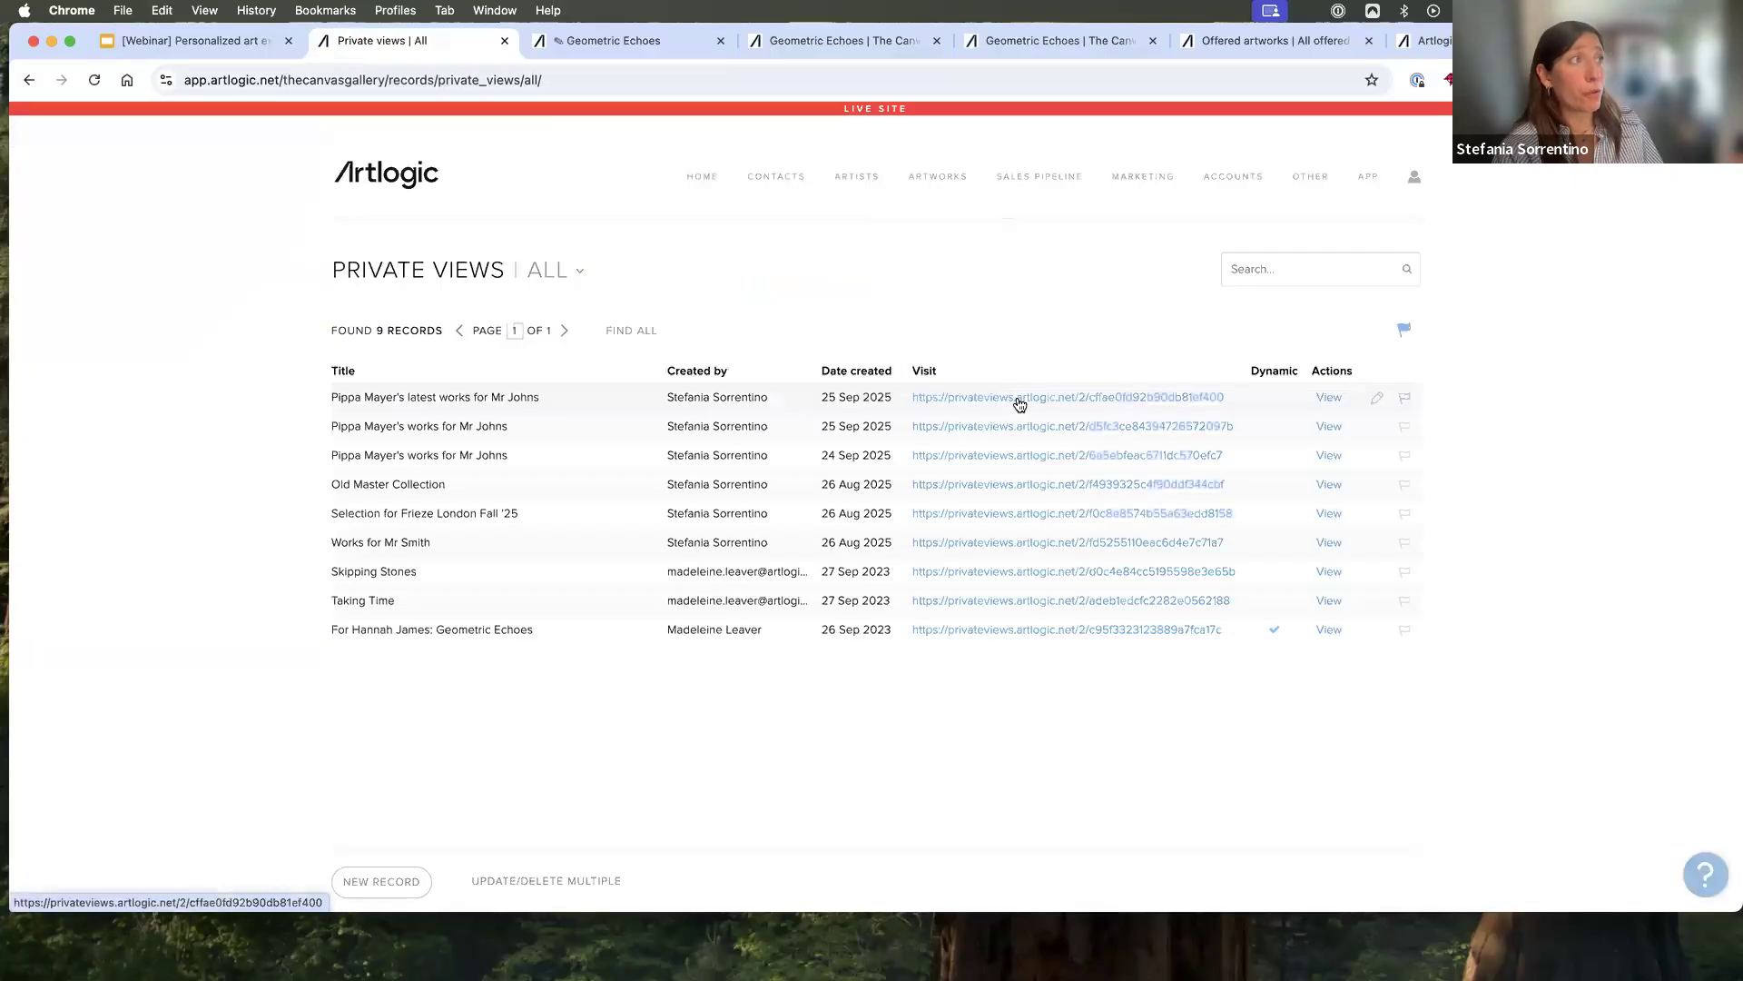
click(1200, 487)
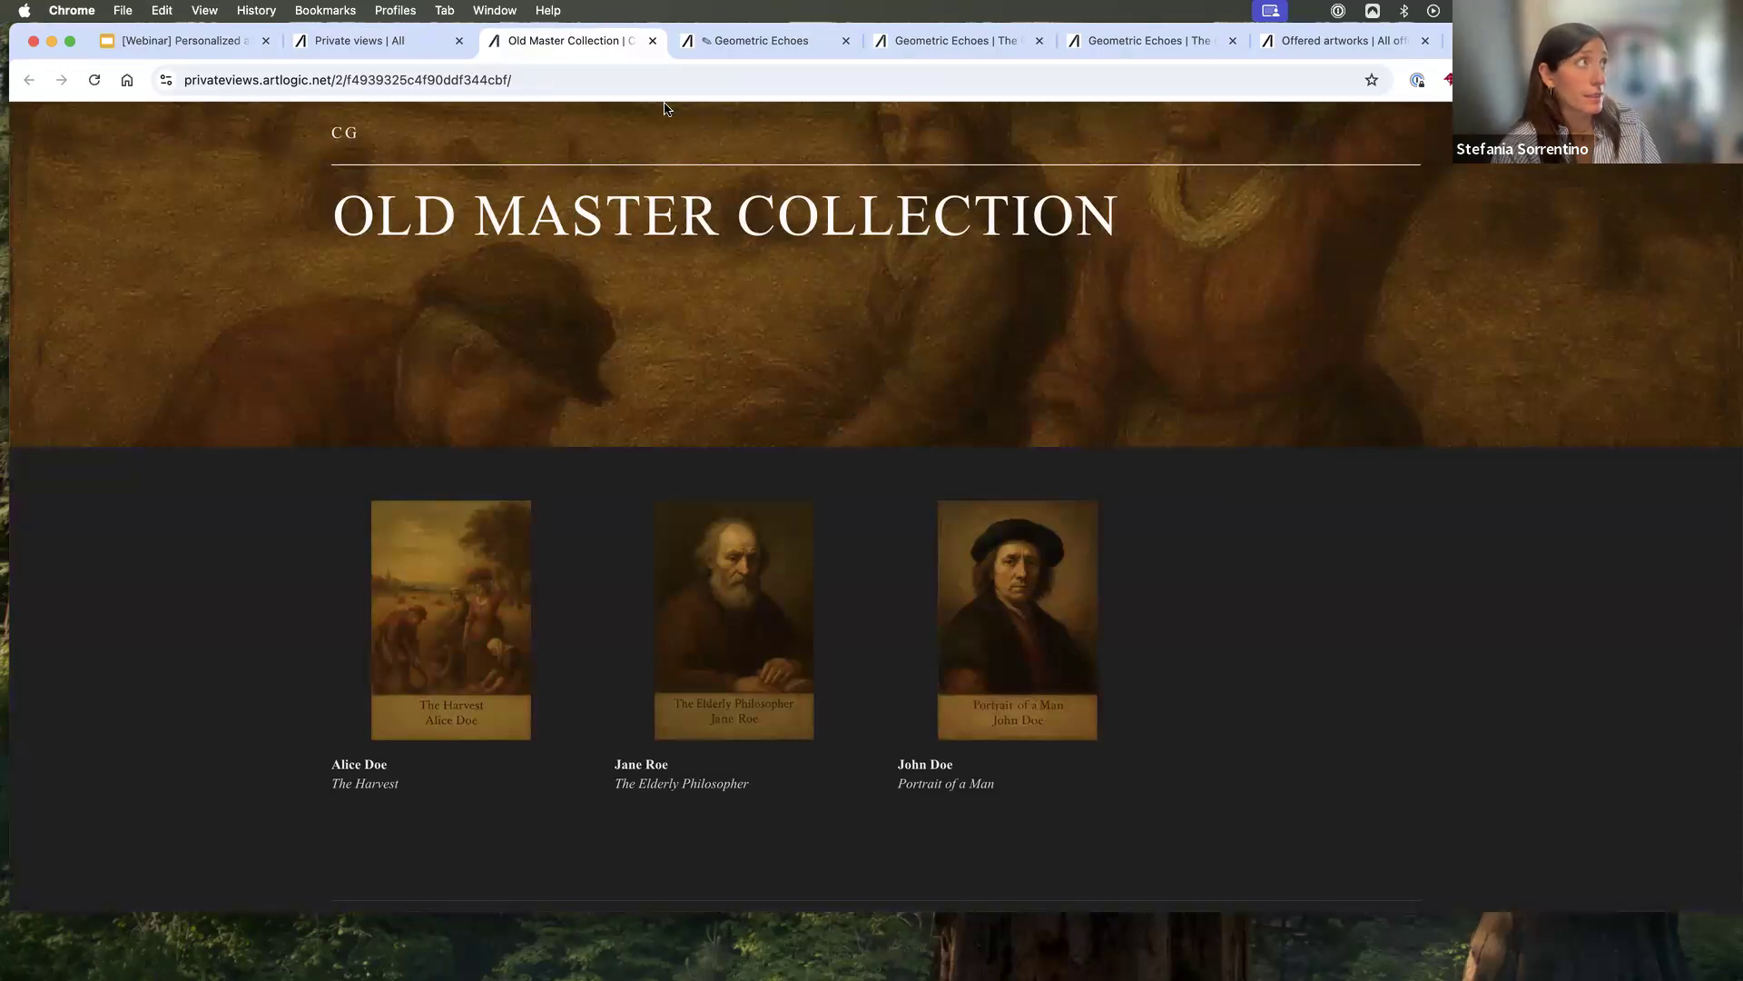
click(652, 40)
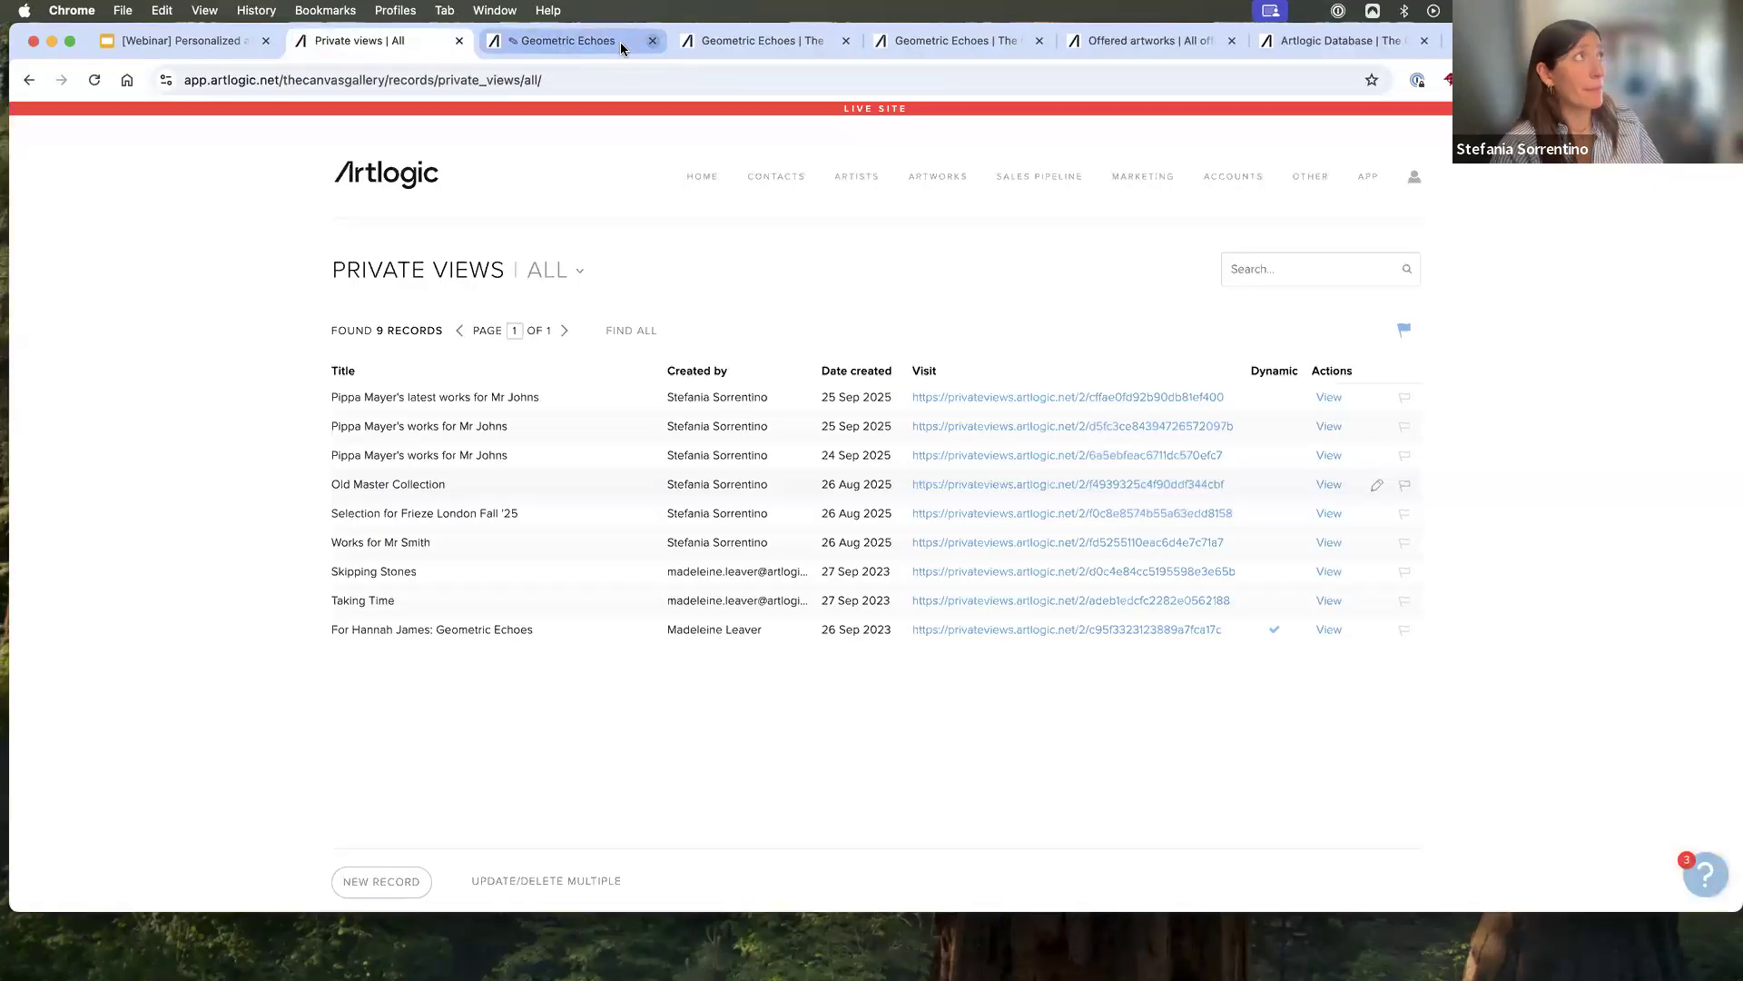
- Return to the Geometric Echoes Private View editor and save the changes
click(621, 45)
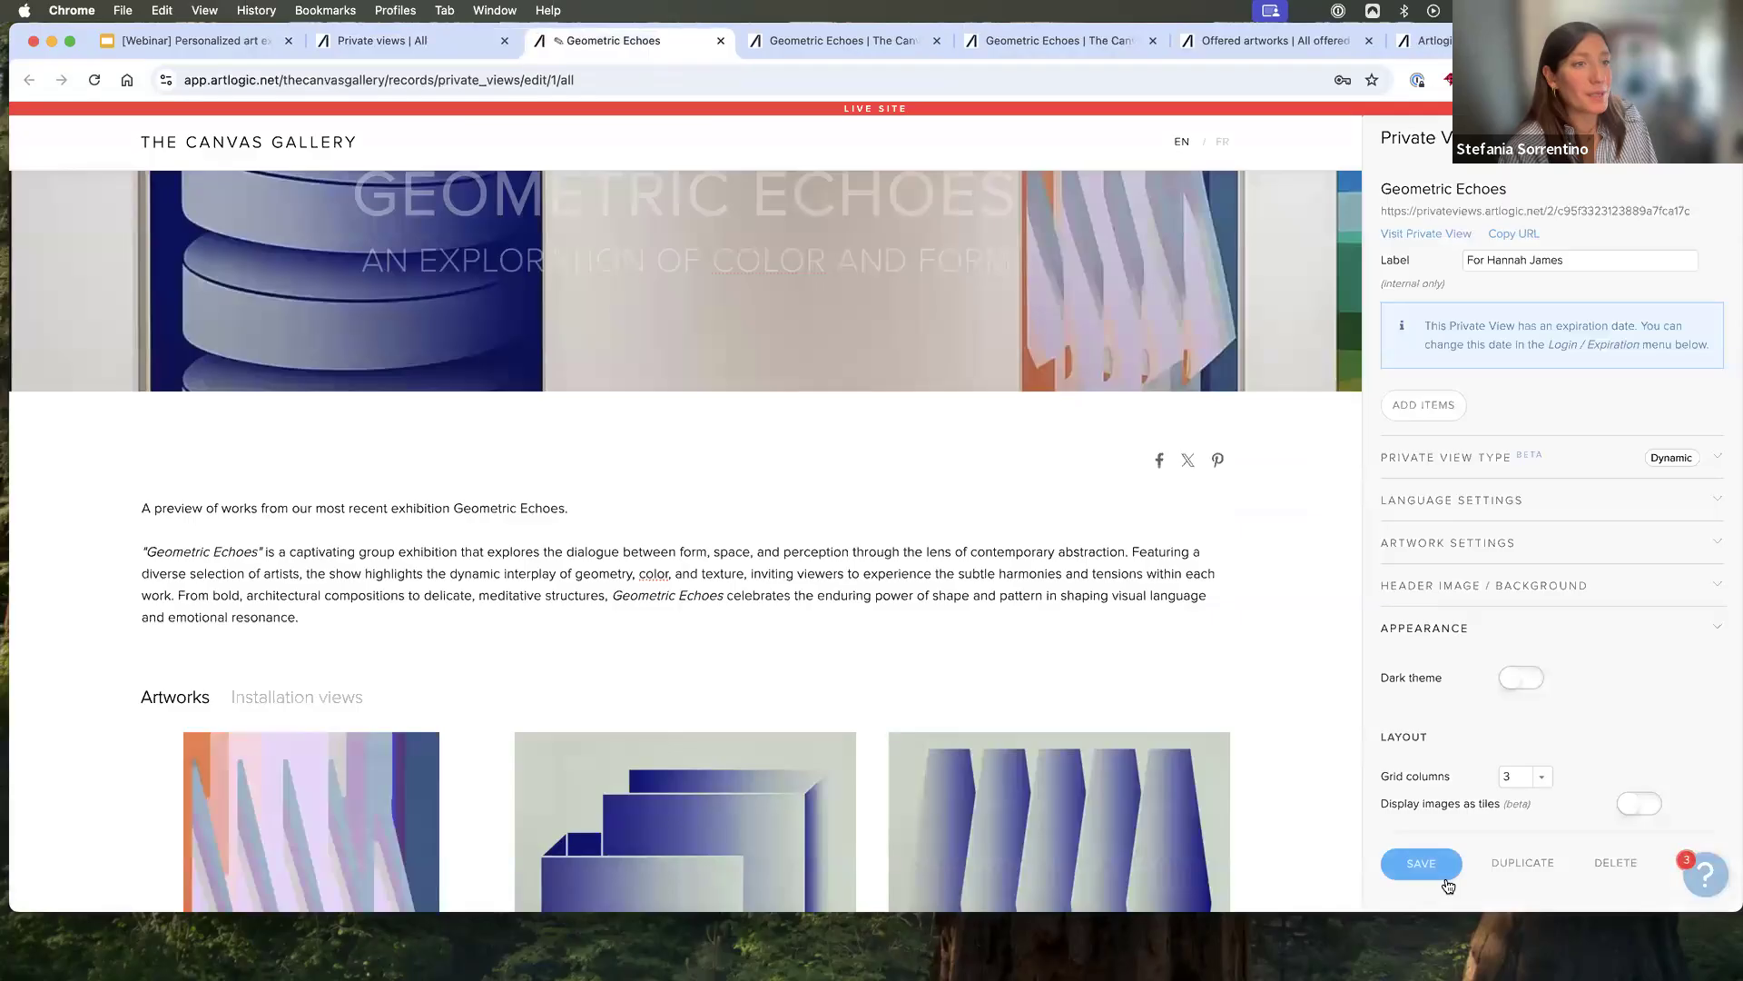
click(1421, 864)
- Set the grid columns to 6 to preview the artwork layout, and return them to 3
scroll(1582, 621, down, 5)
scroll(1582, 621, down, 2)
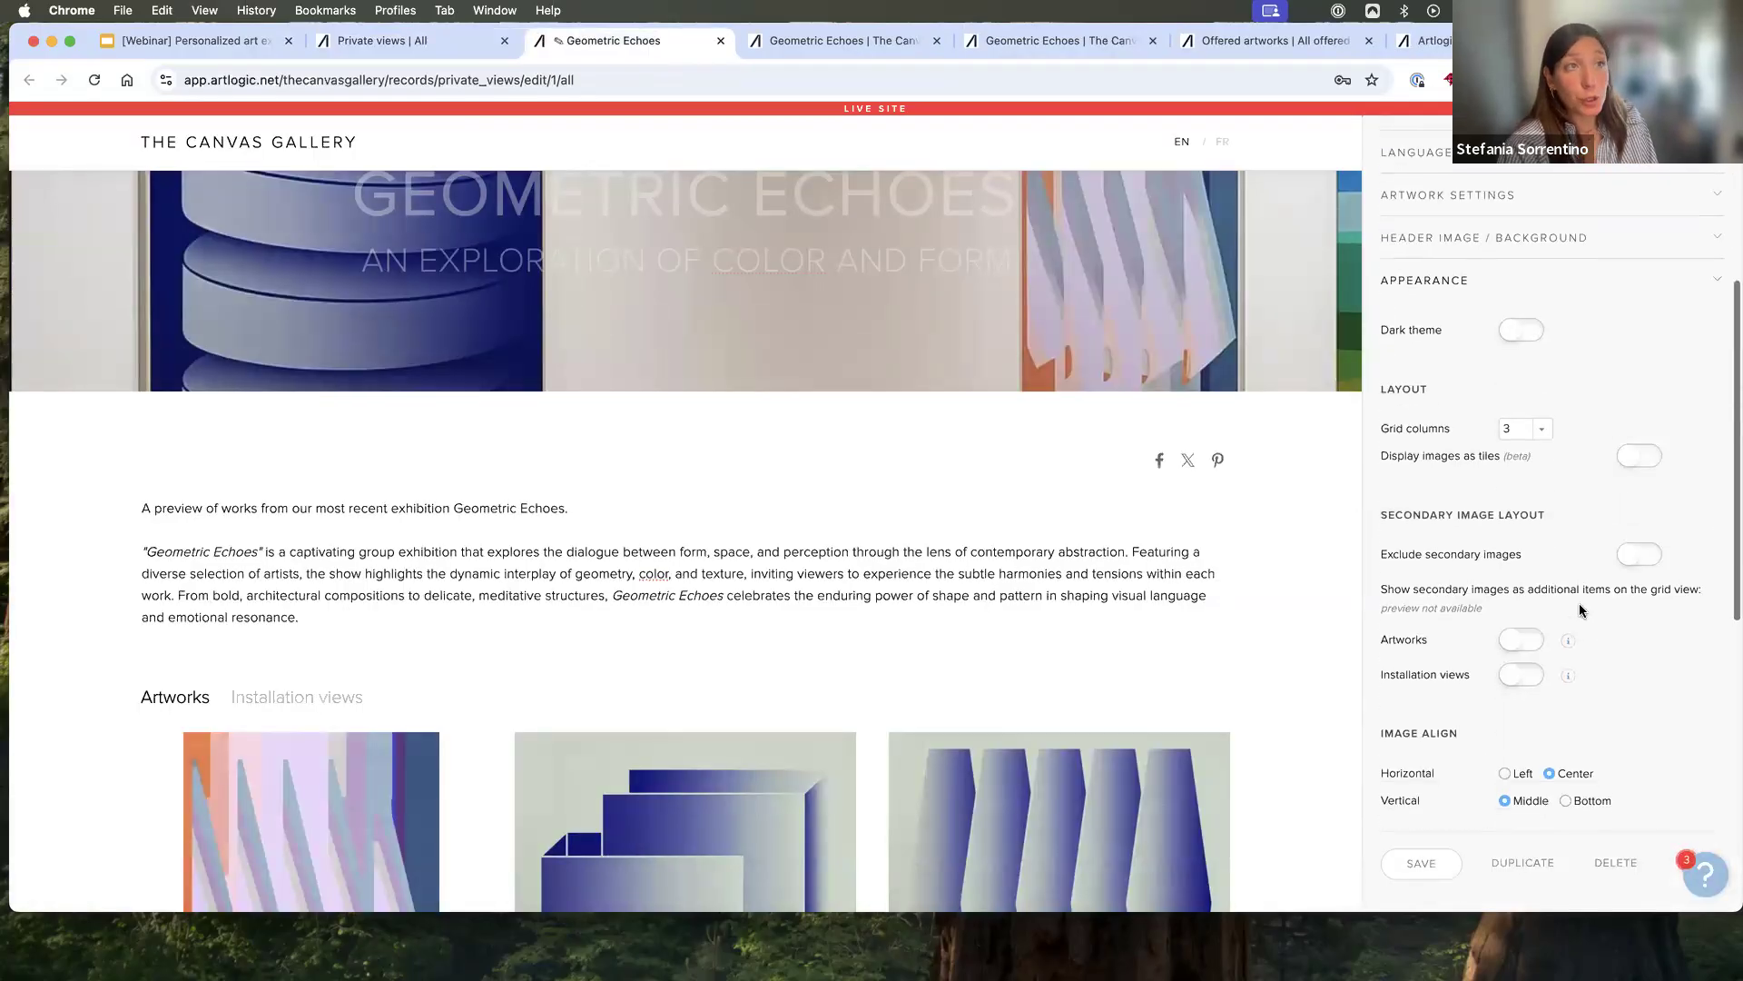
click(1542, 430)
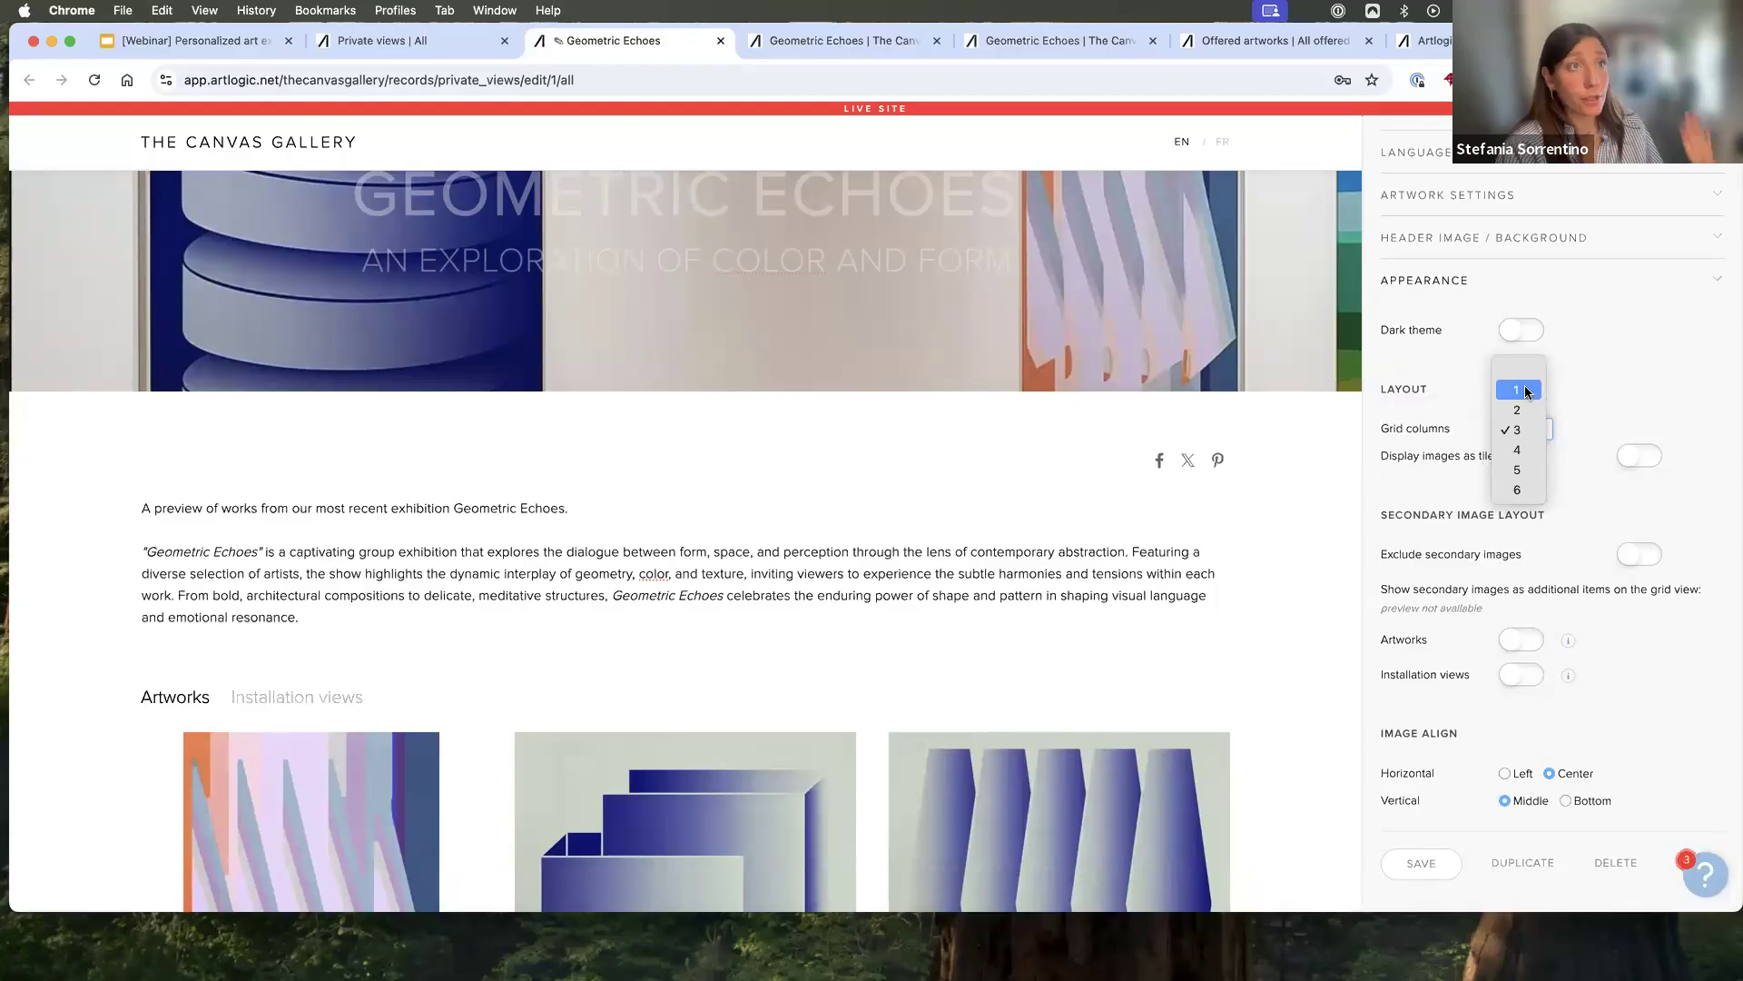
click(1516, 490)
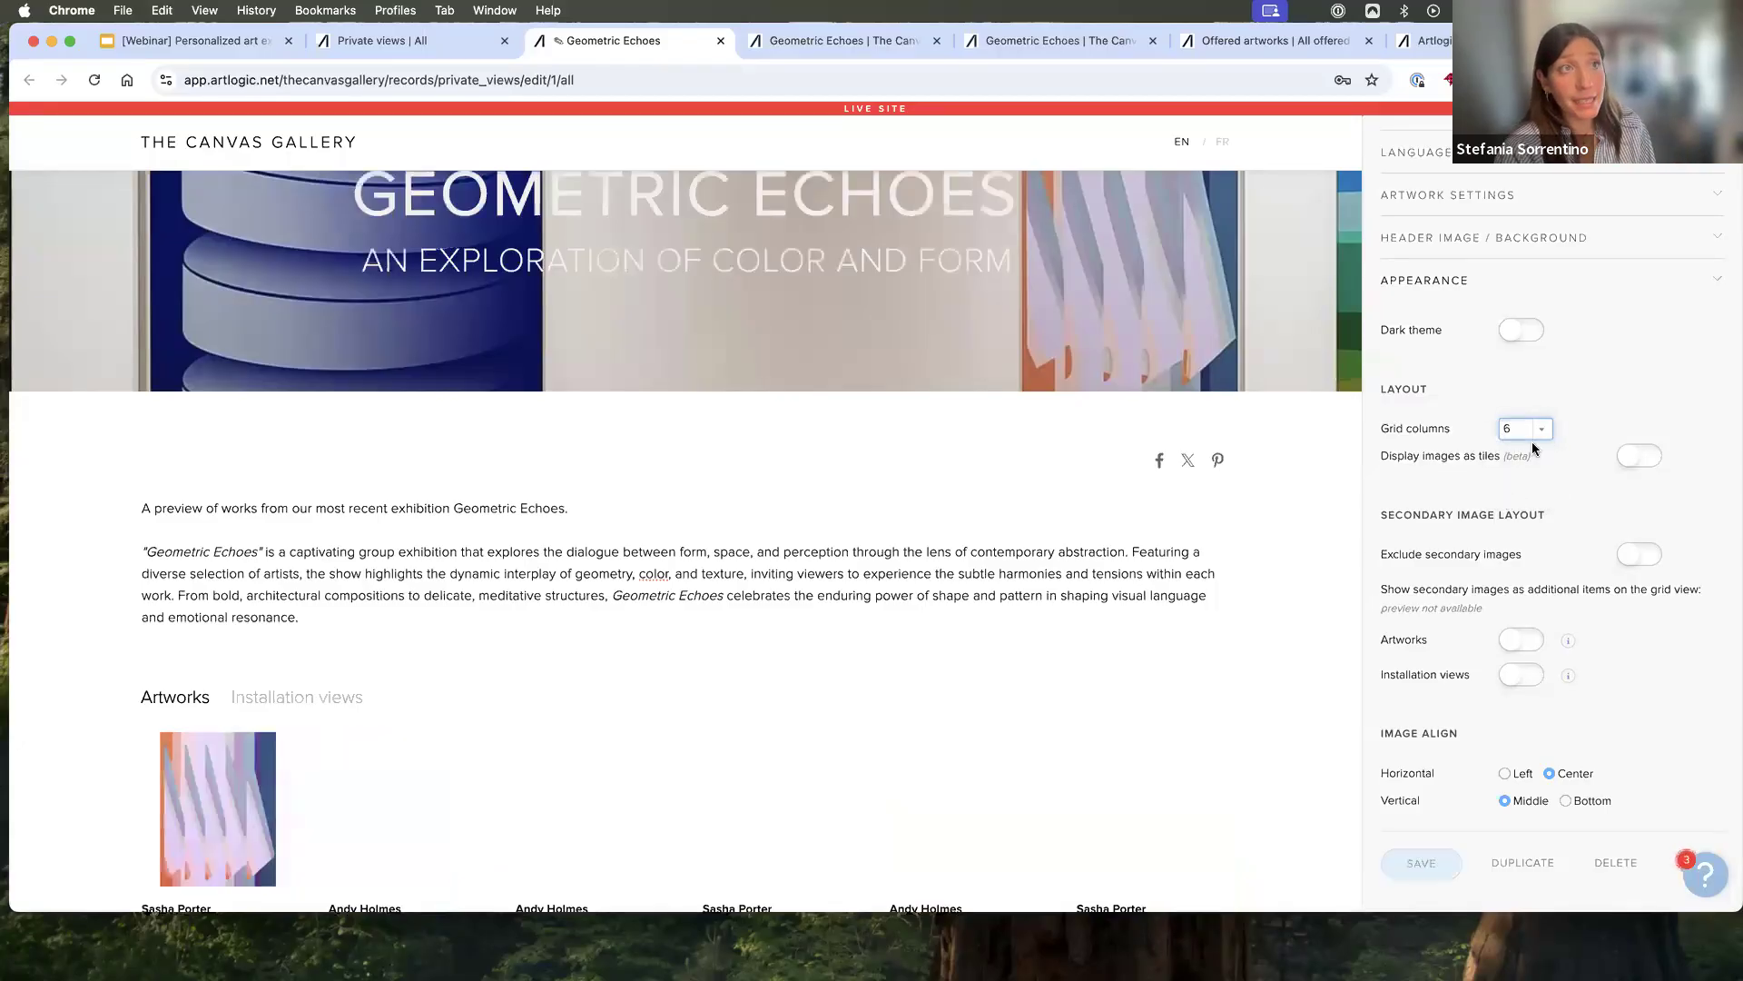
click(1536, 430)
click(1513, 371)
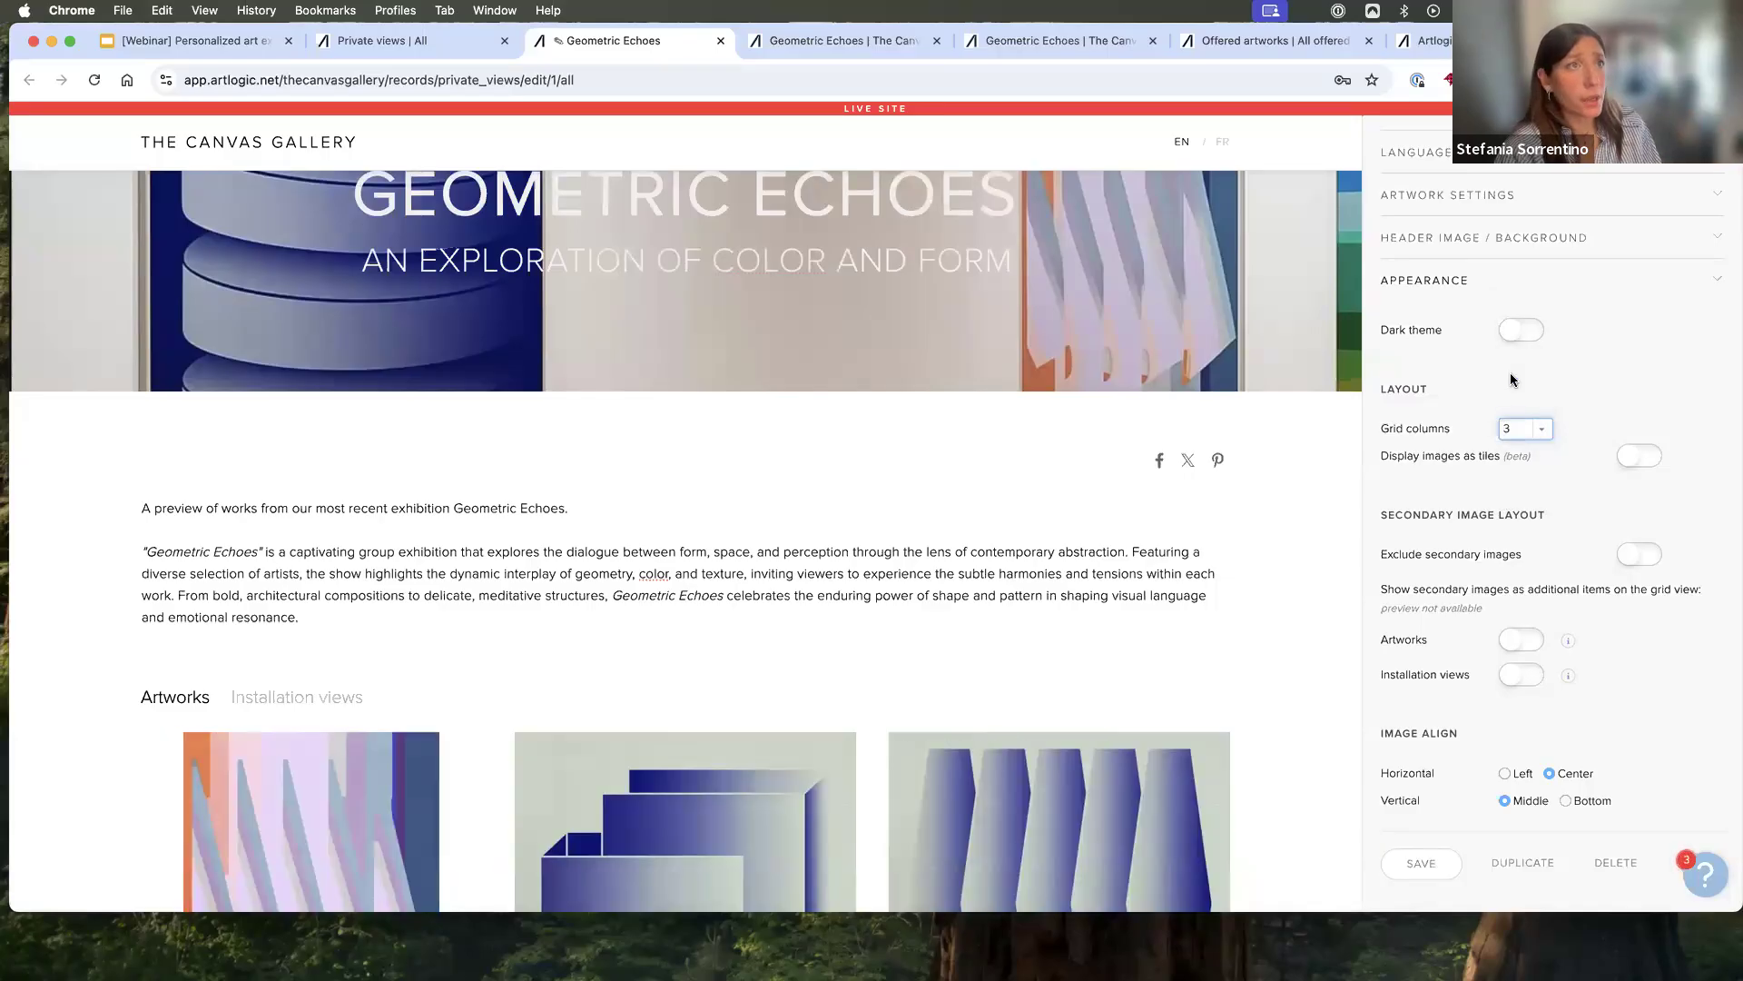
- Examine the secondary image, image alignment and font settings alongside the artwork grid in the preview
scroll(1555, 584, down, 4)
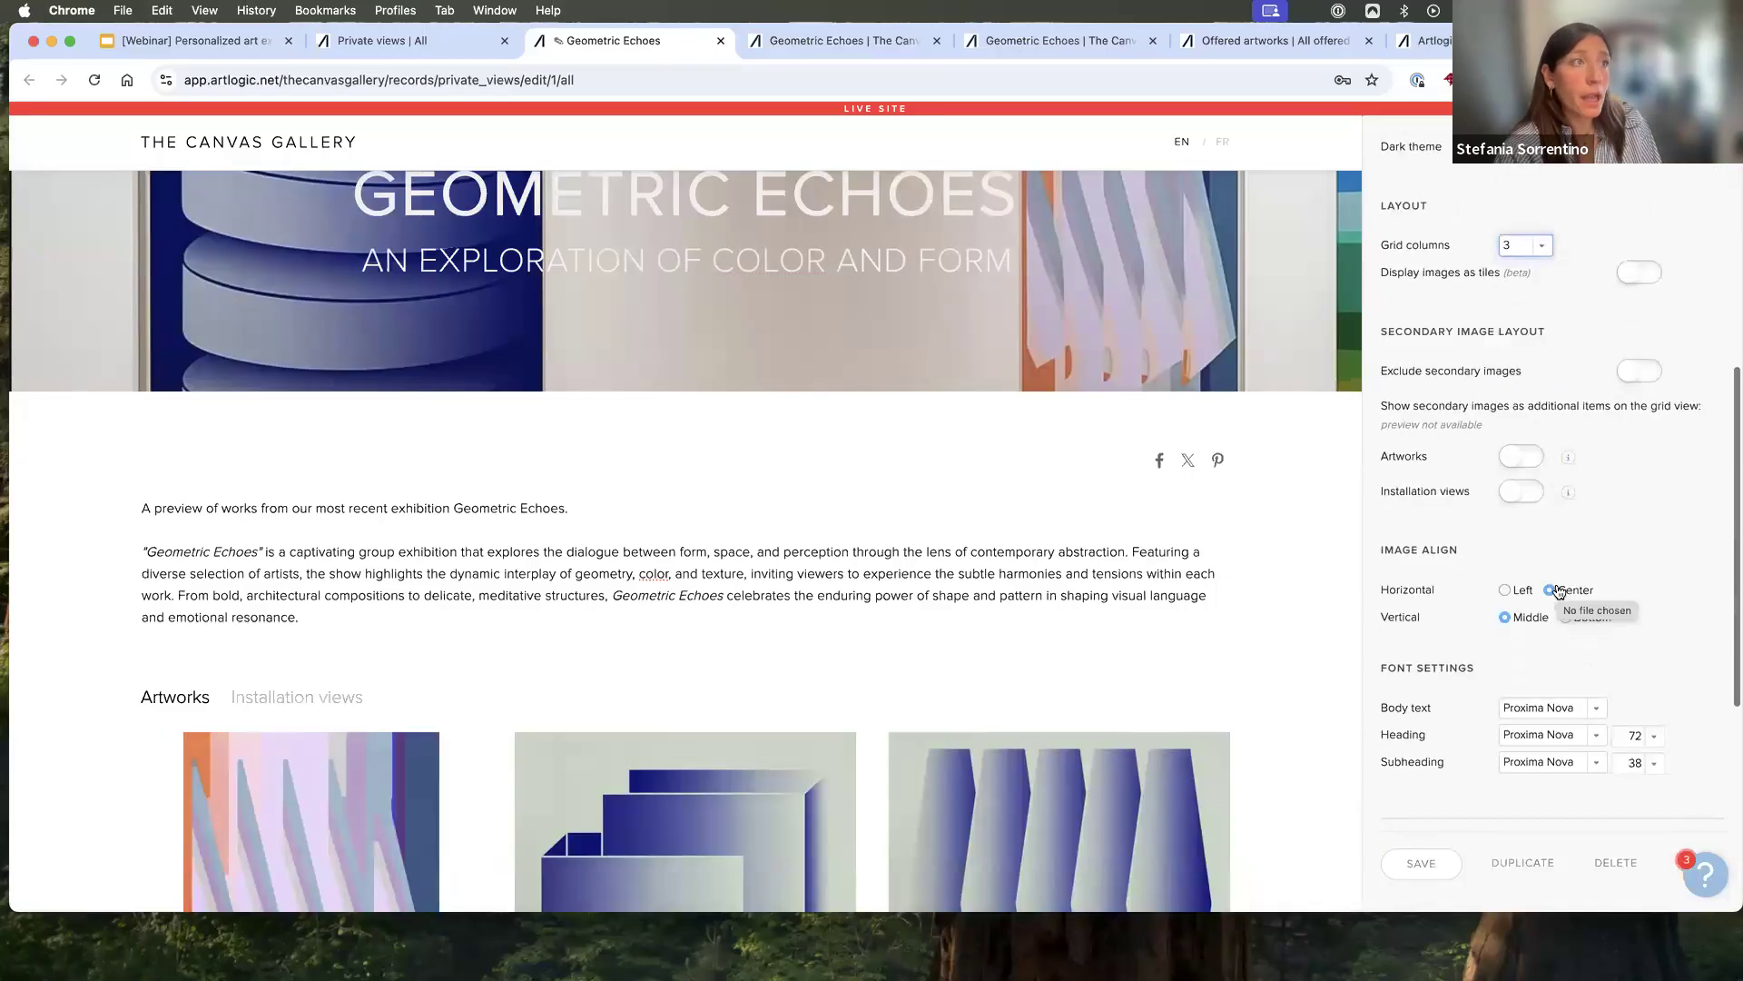
scroll(1245, 661, down, 5)
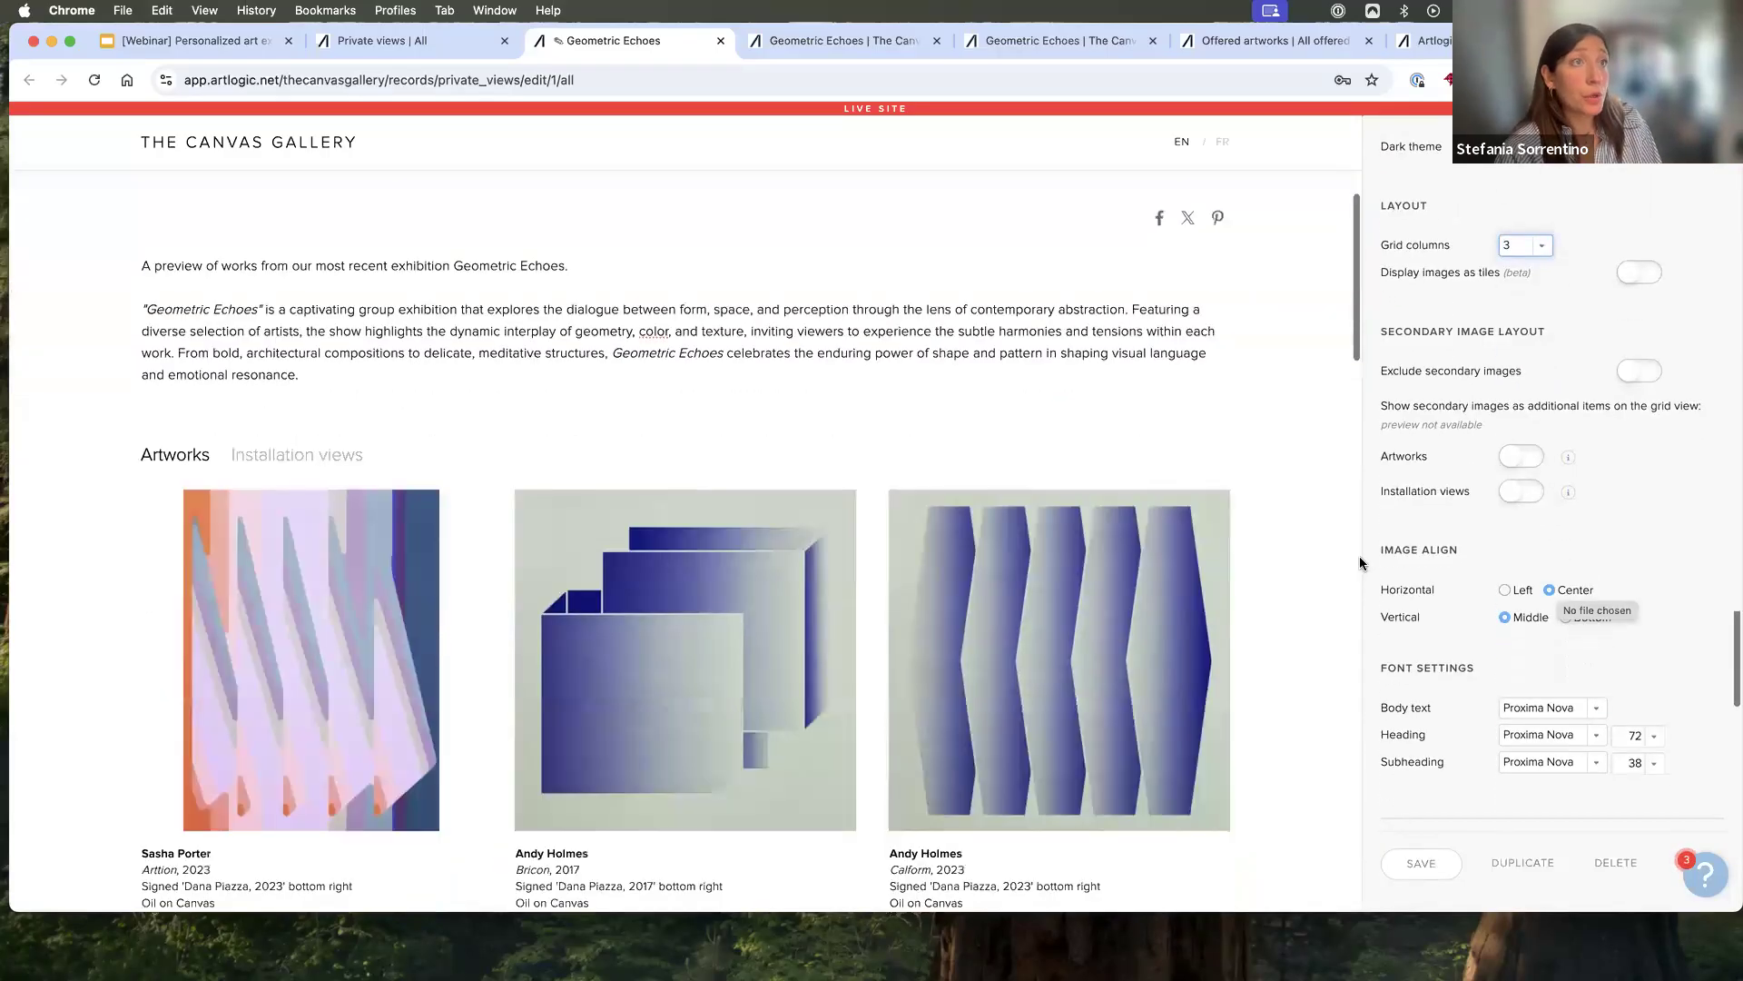
scroll(1482, 493, down, 1)
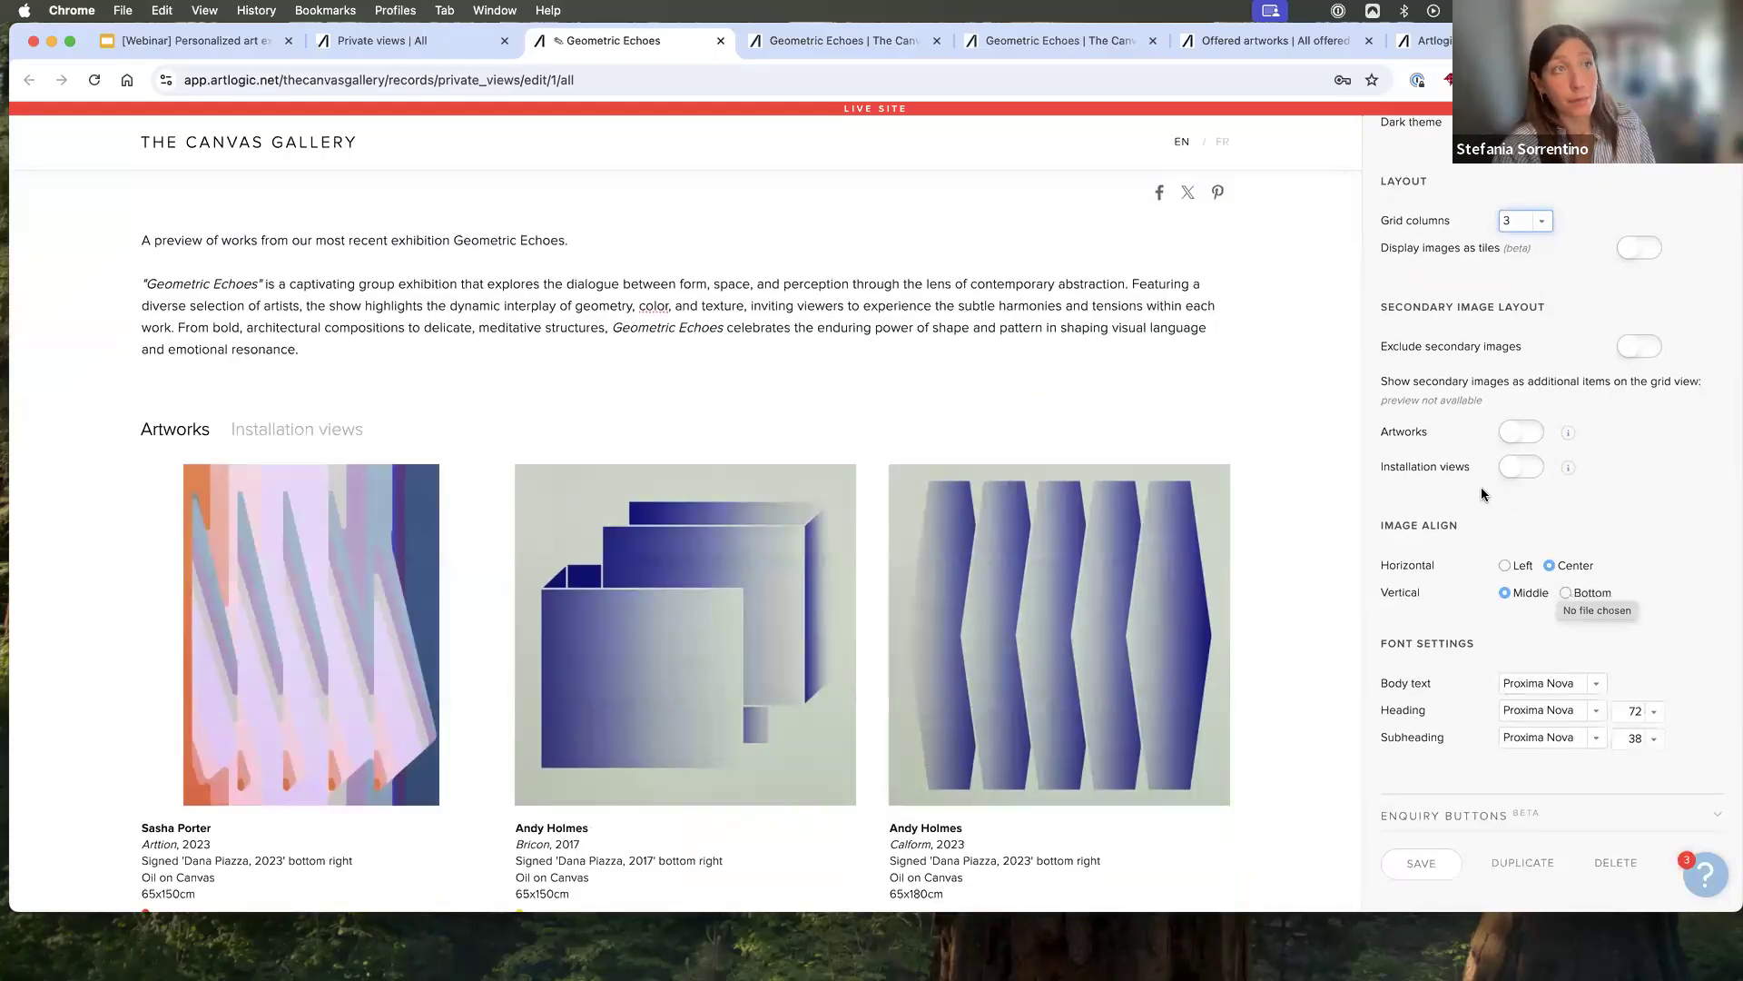
scroll(1473, 492, down, 2)
scroll(1279, 639, down, 3)
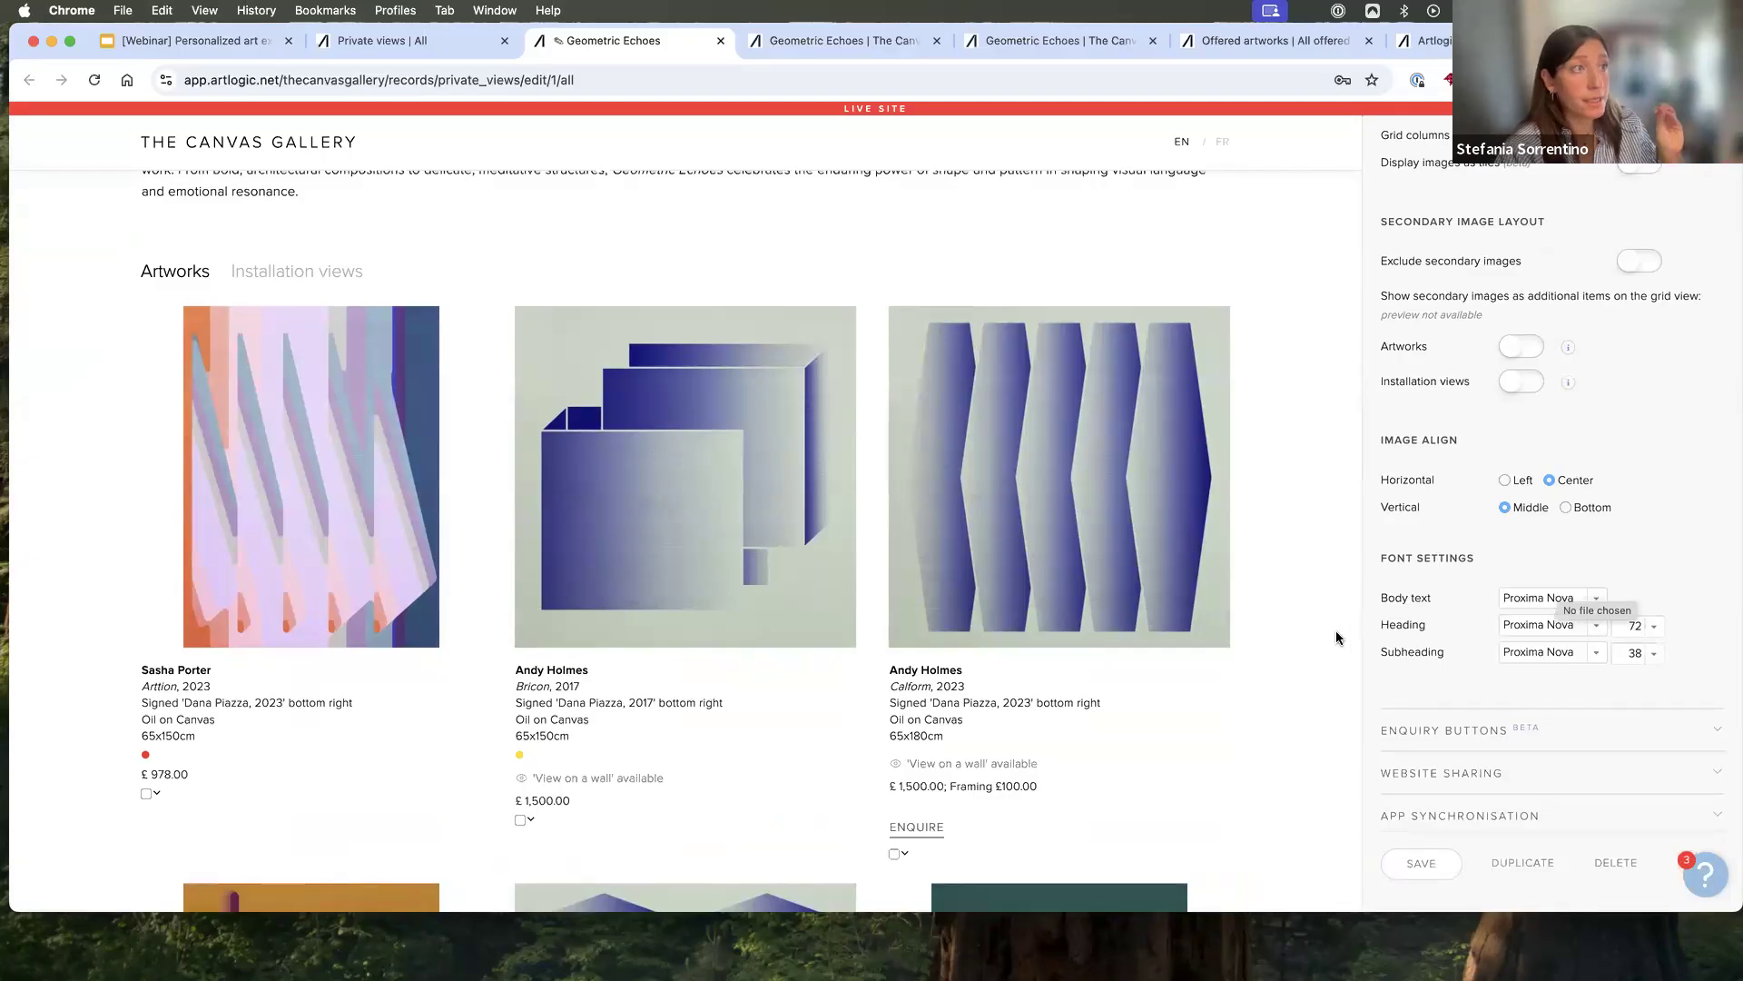
scroll(1335, 637, down, 5)
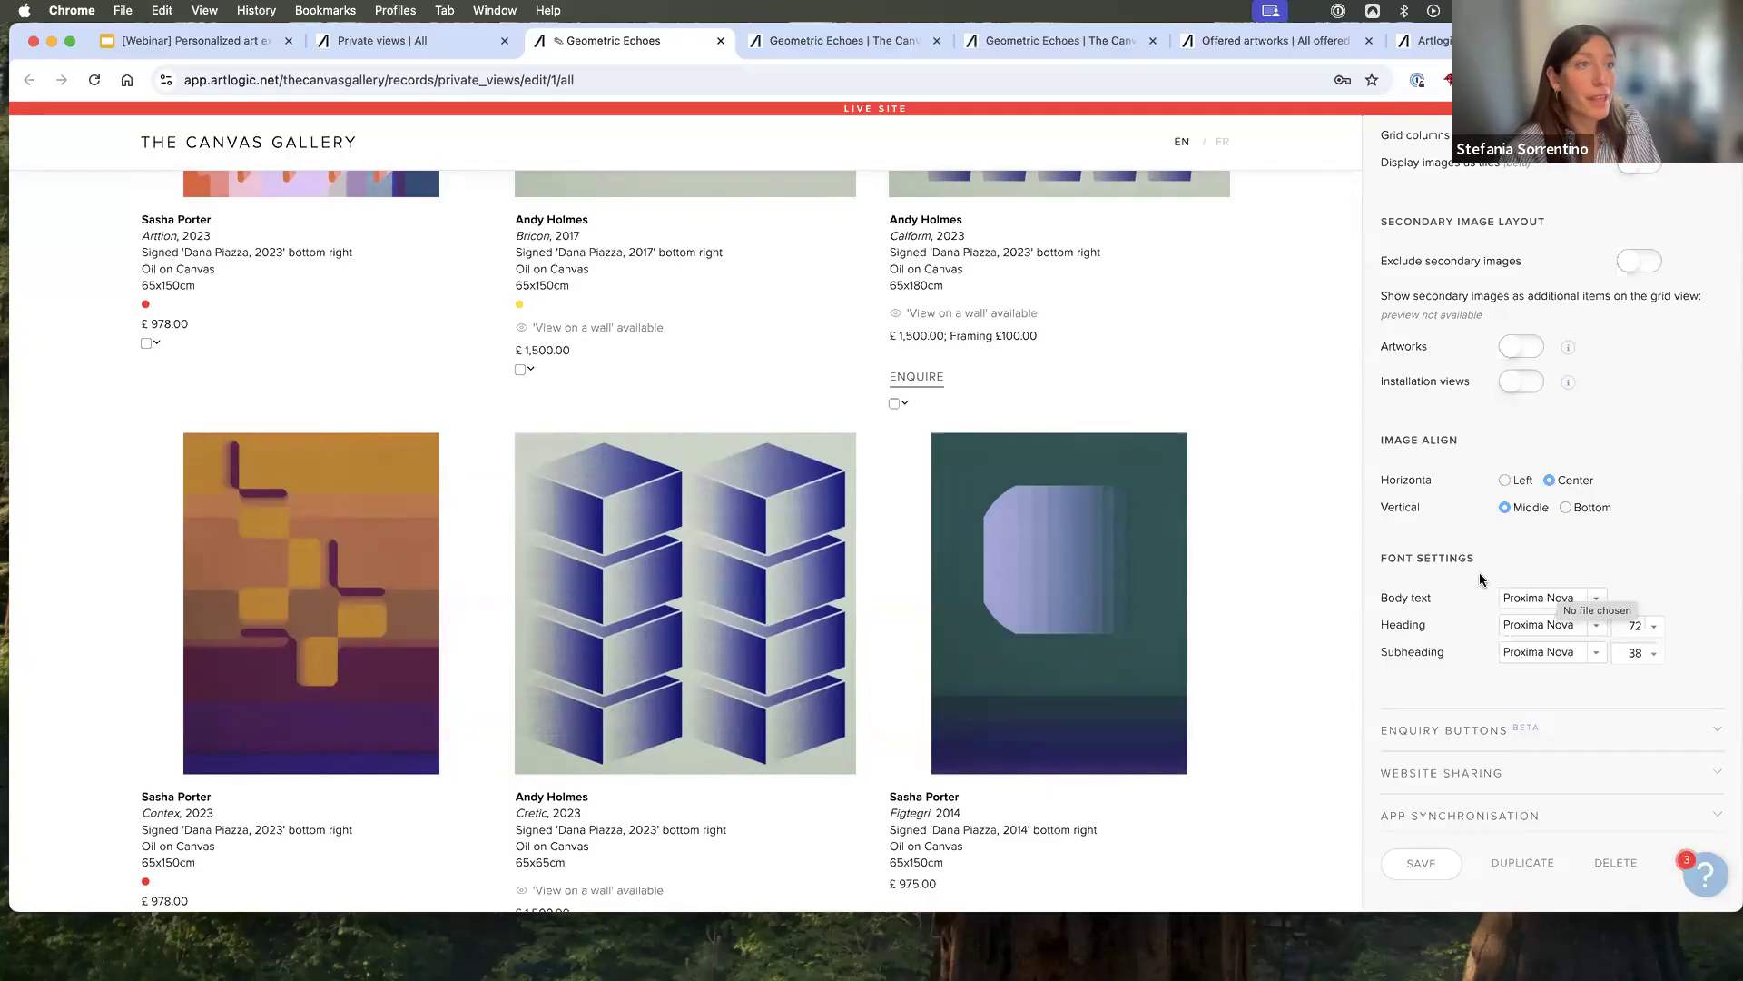
- Examine the available body text fonts and the heading size options in the font settings
scroll(1479, 577, down, 3)
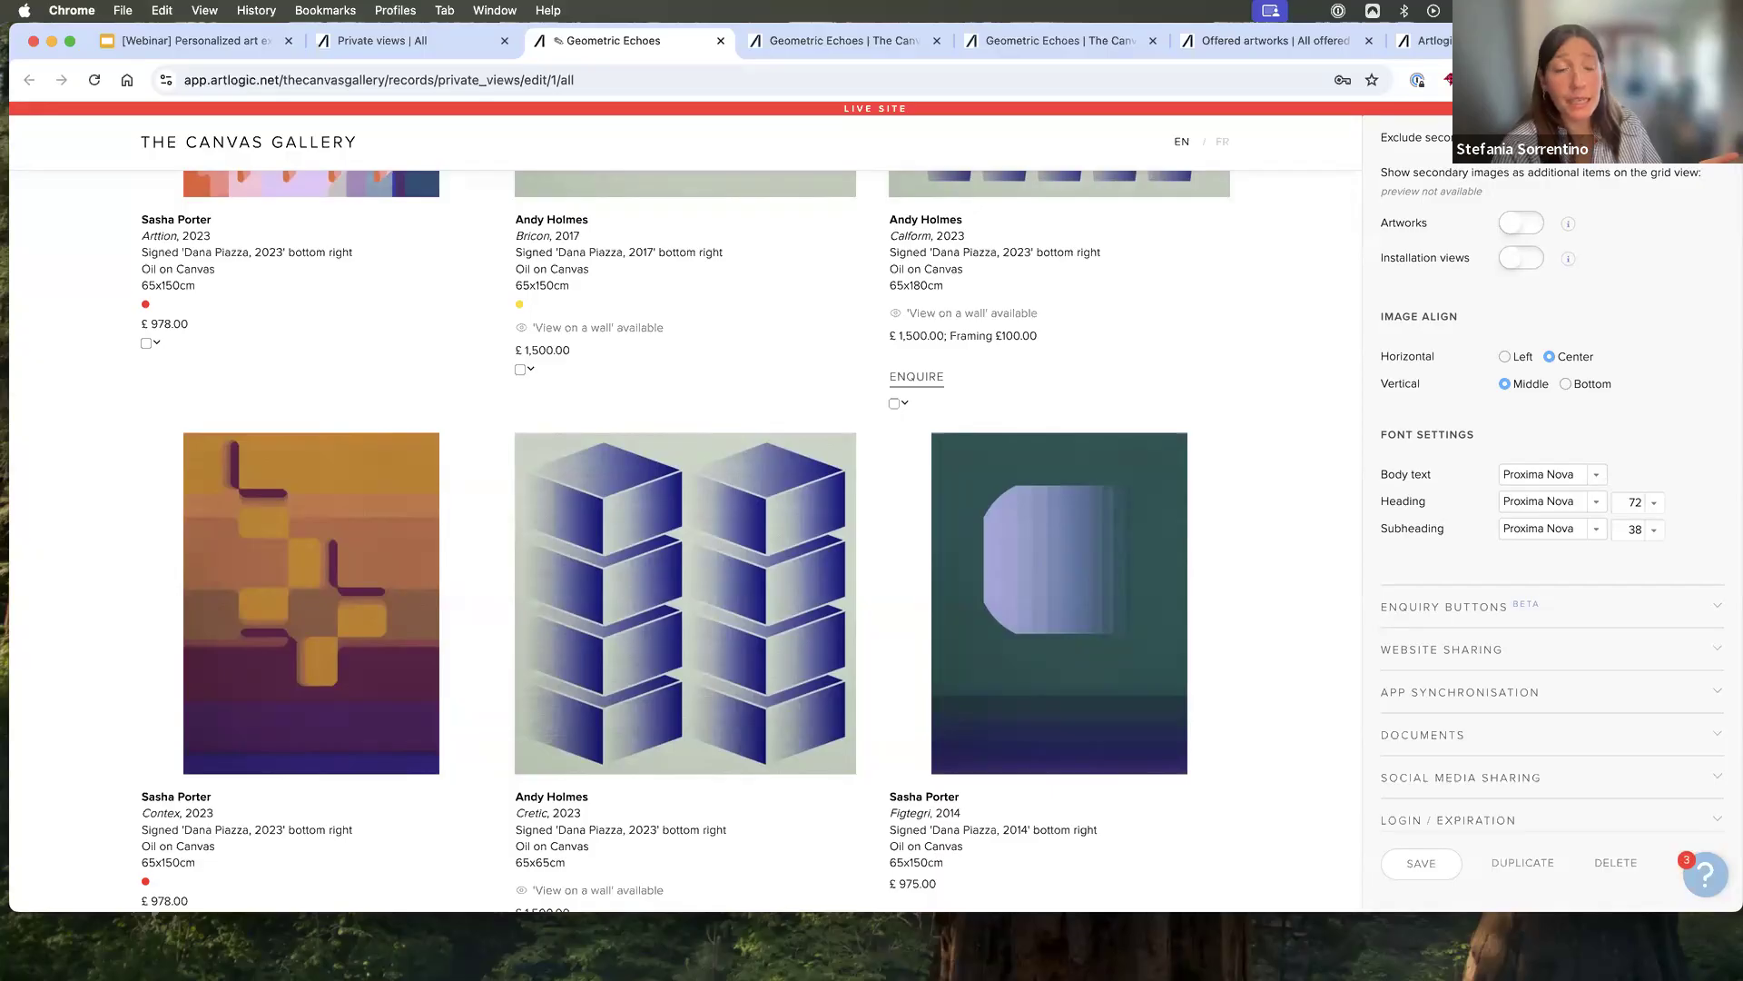
click(1596, 474)
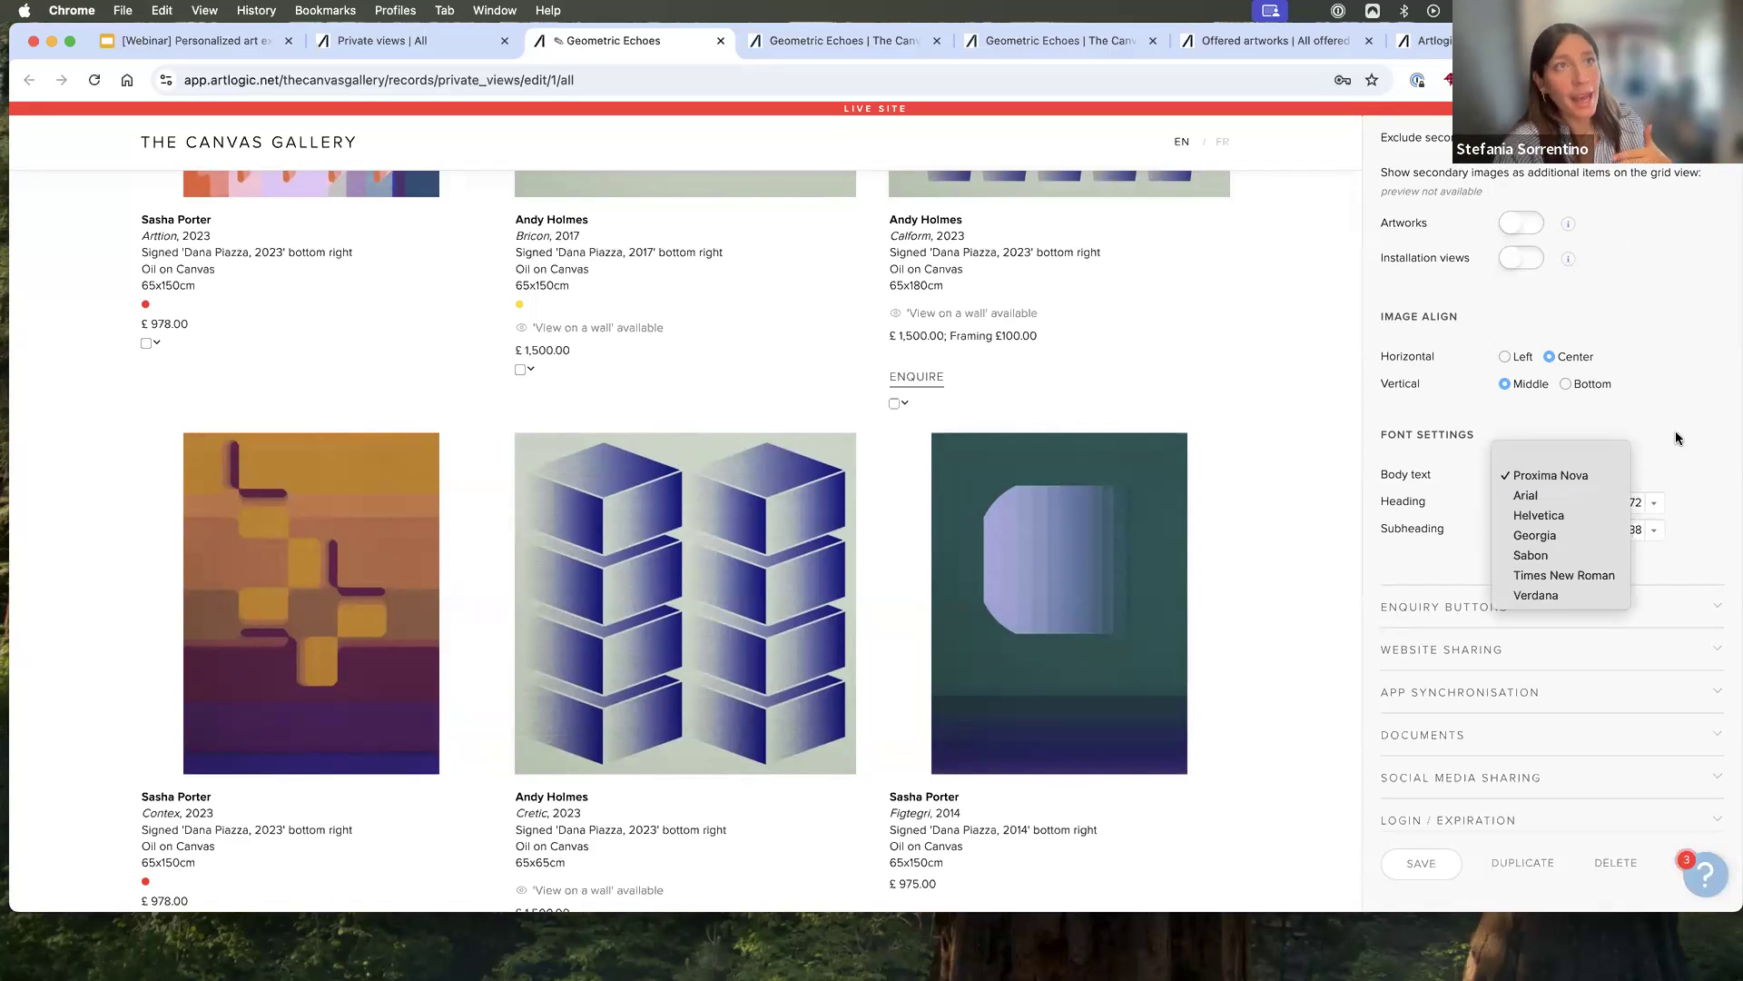
click(1660, 504)
click(1654, 501)
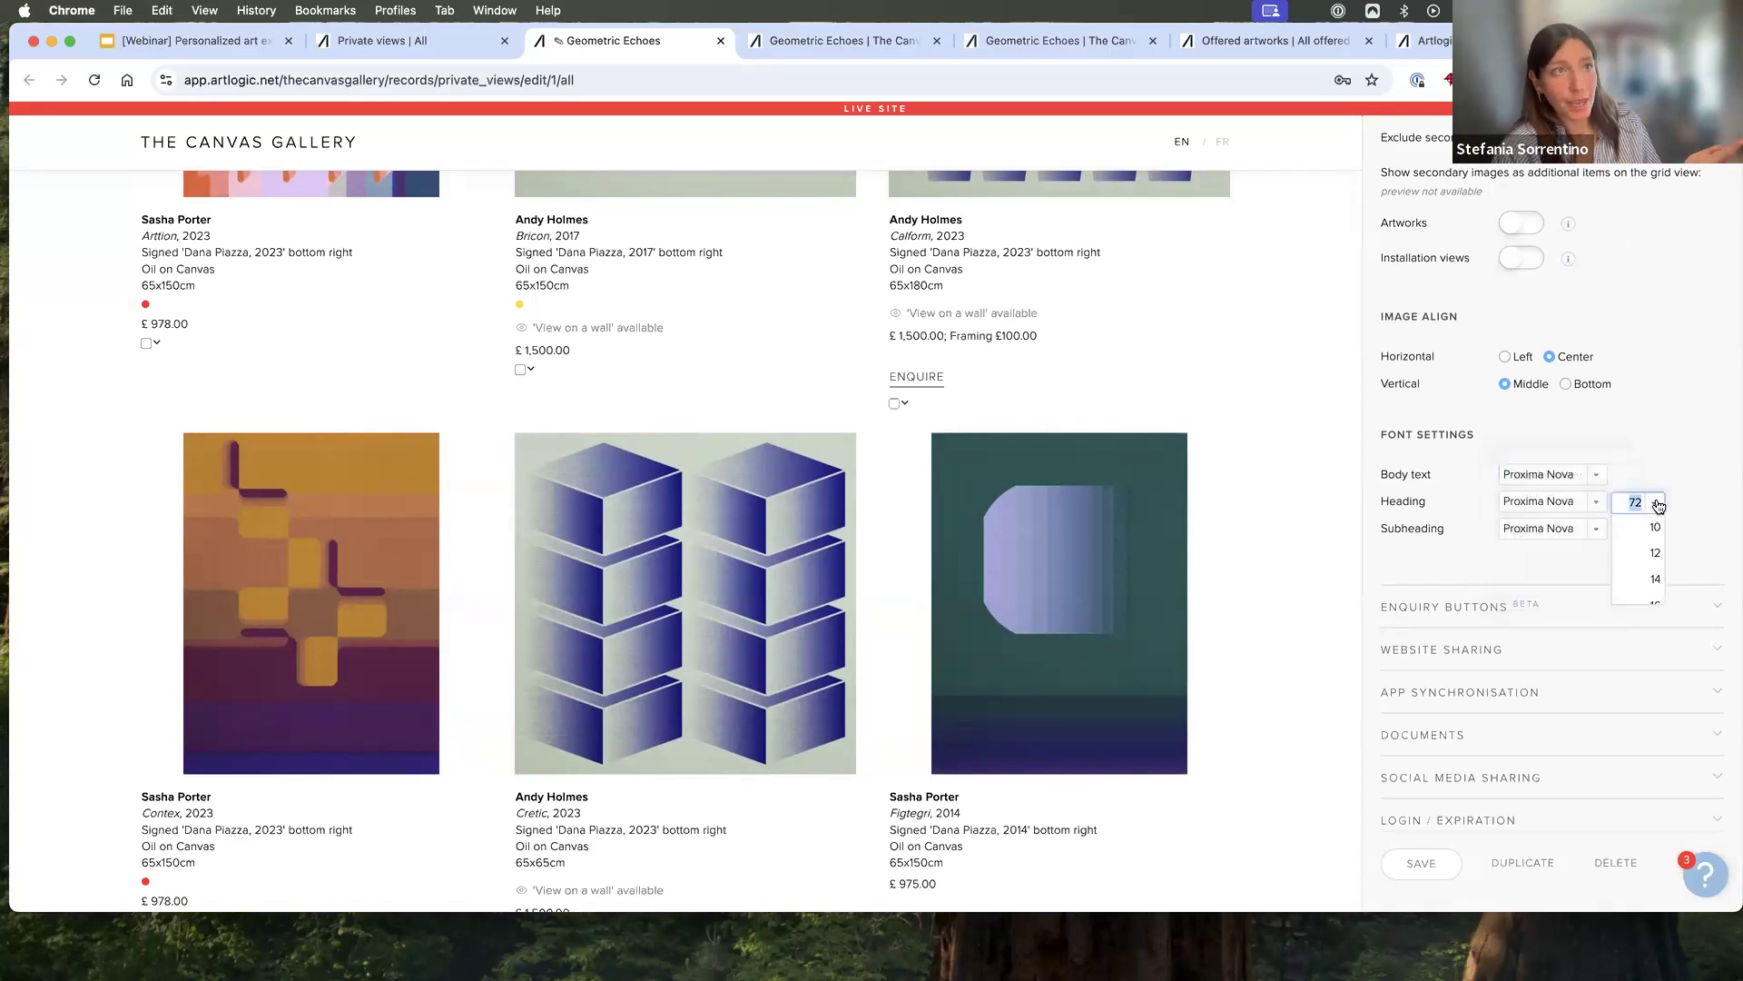
click(1655, 501)
- Switch synchronisation to iPads/iPhones off and back on in the app synchronisation settings
scroll(1490, 647, down, 1)
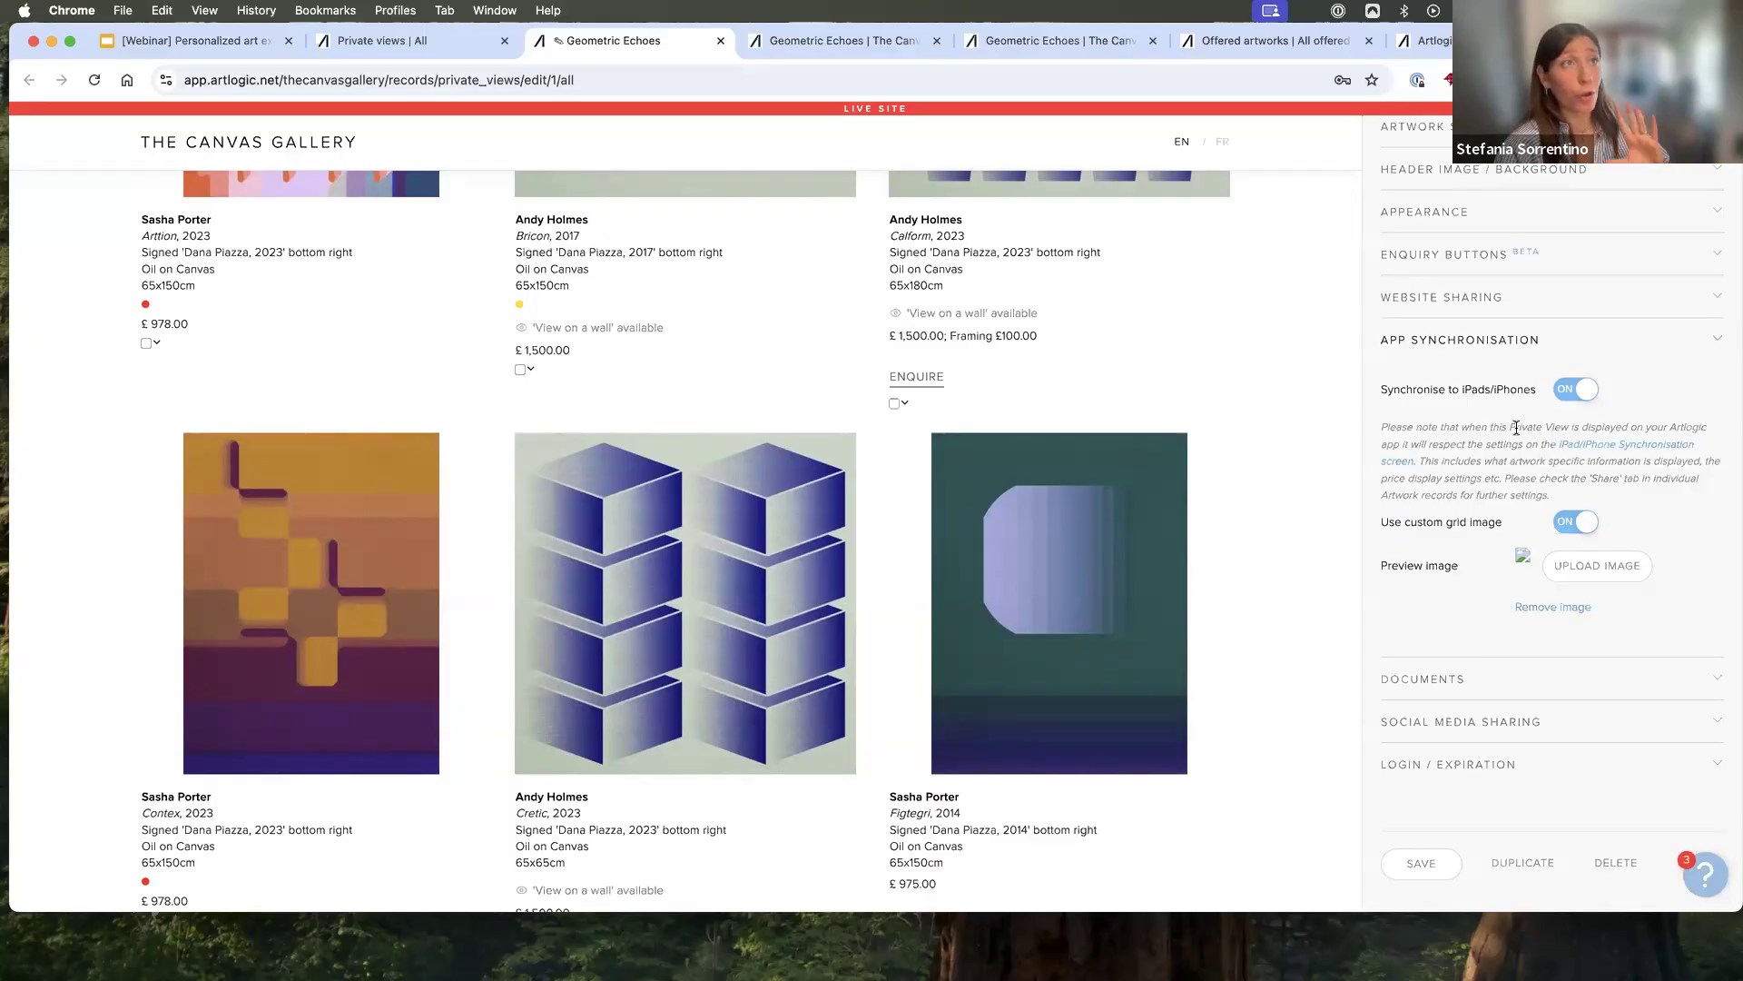
click(1582, 393)
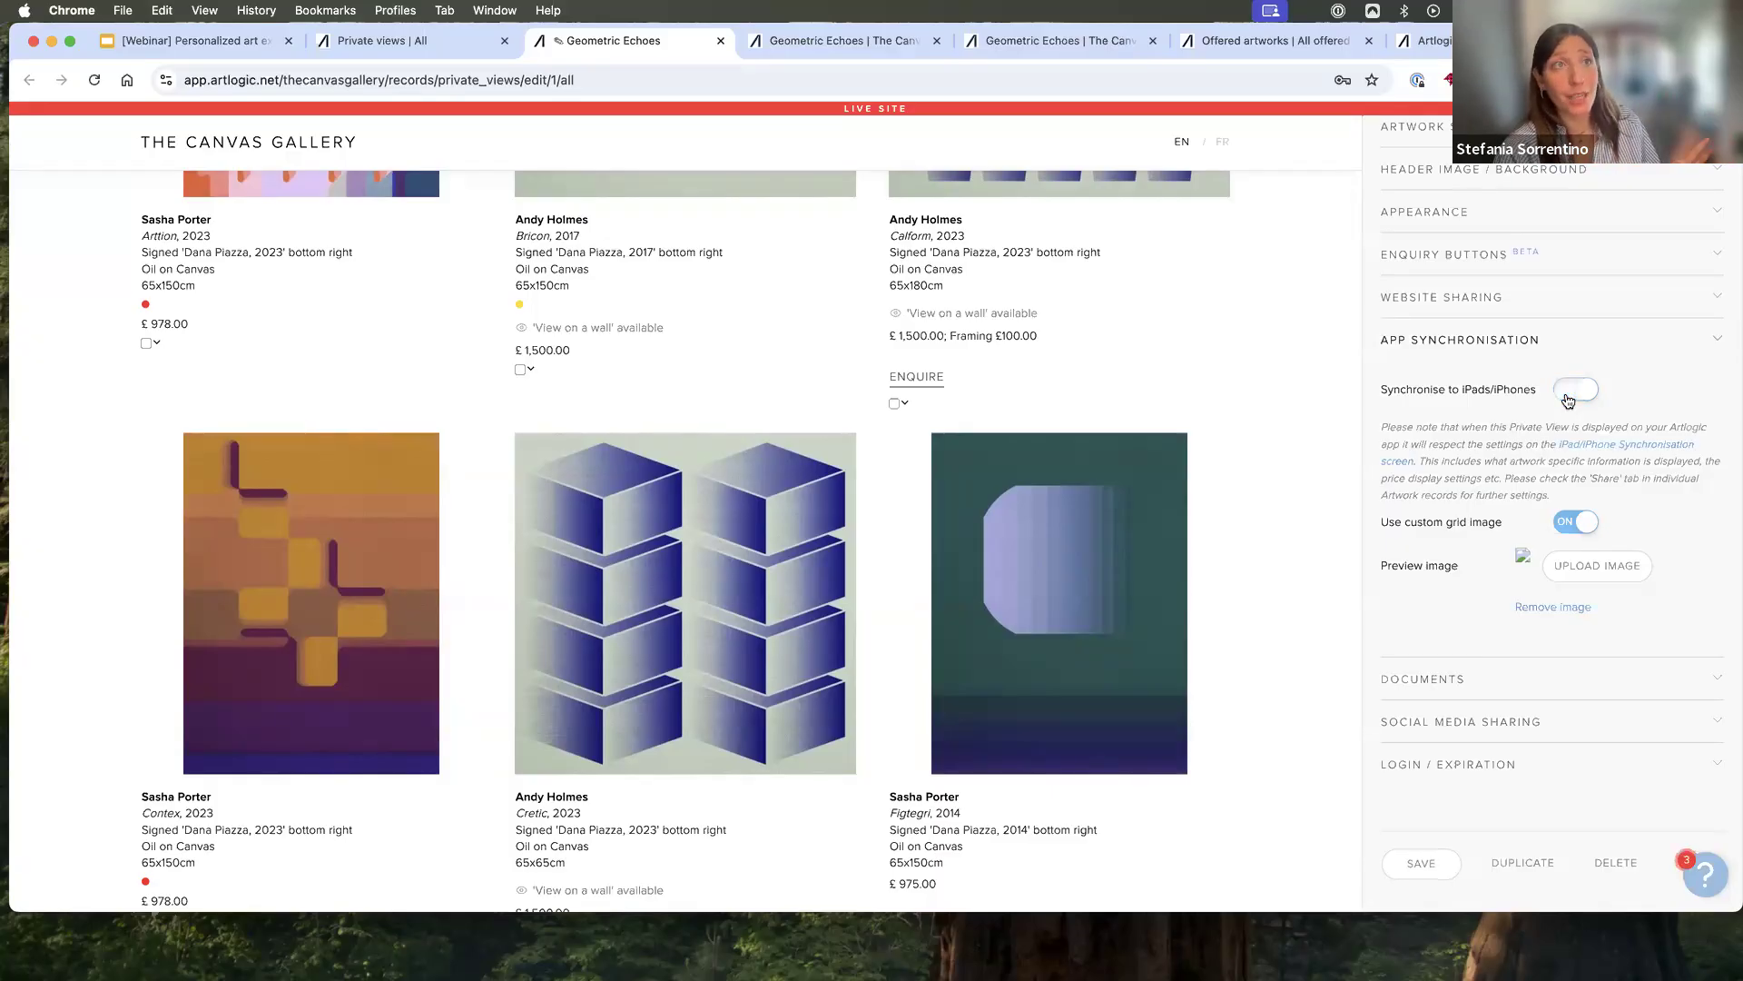
click(1585, 395)
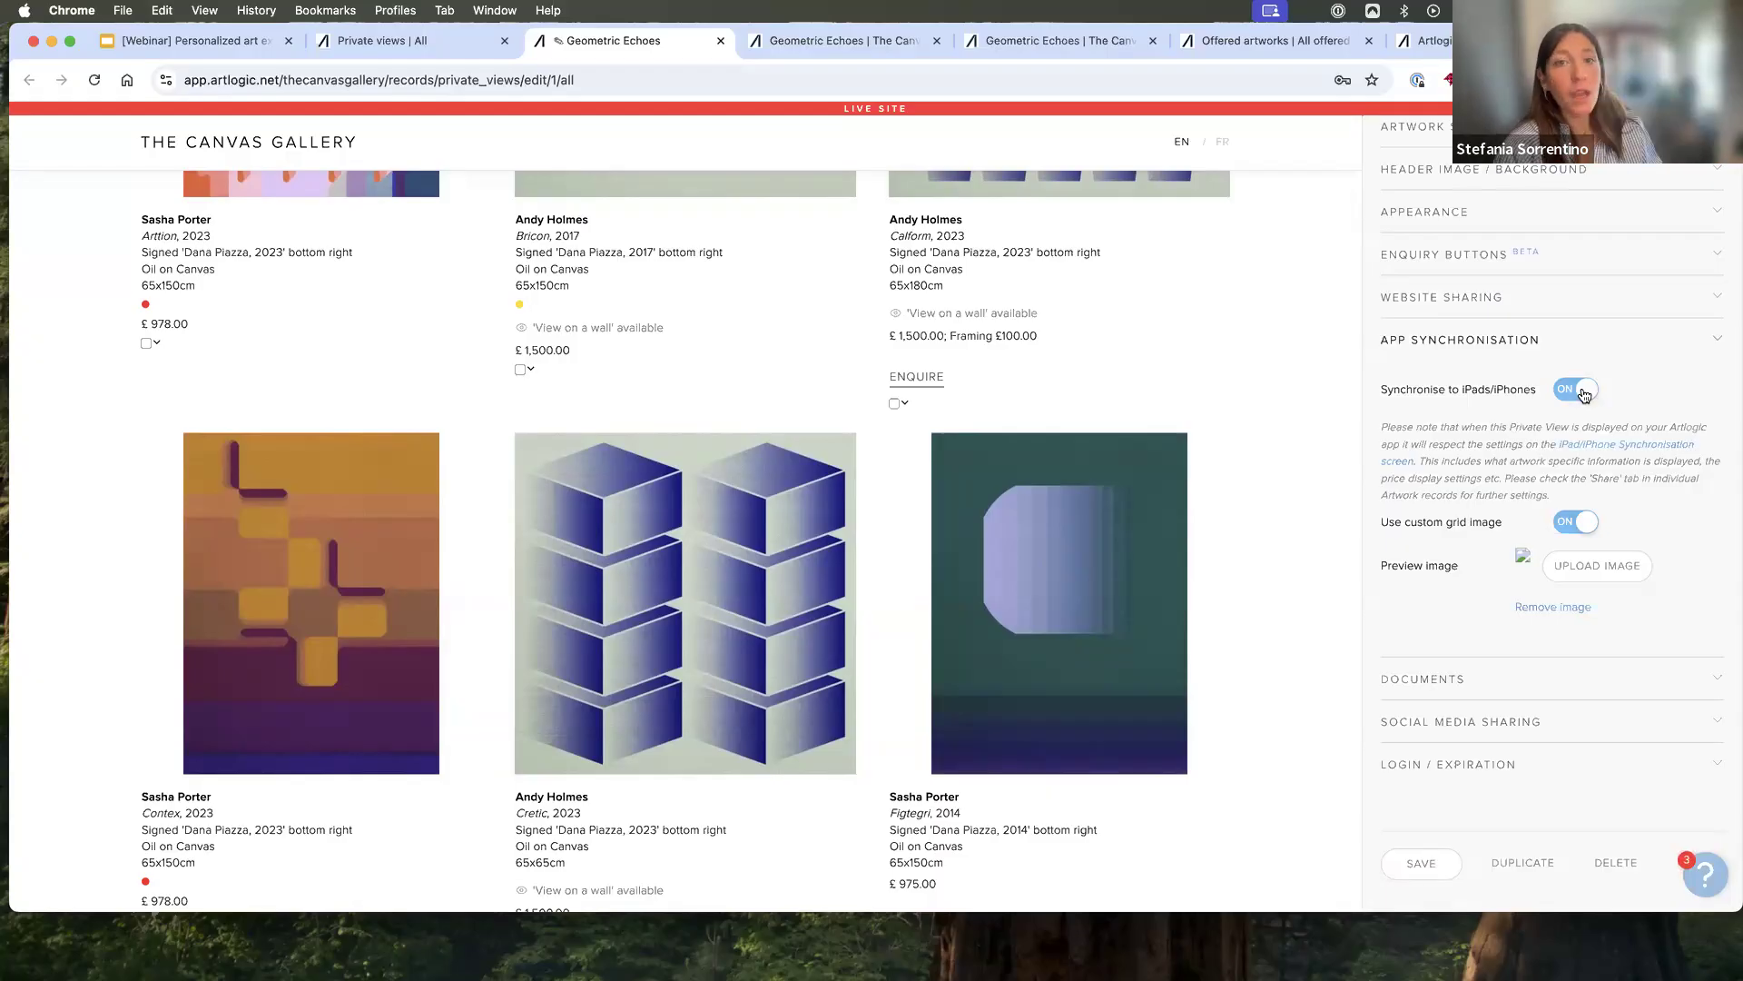
click(1584, 393)
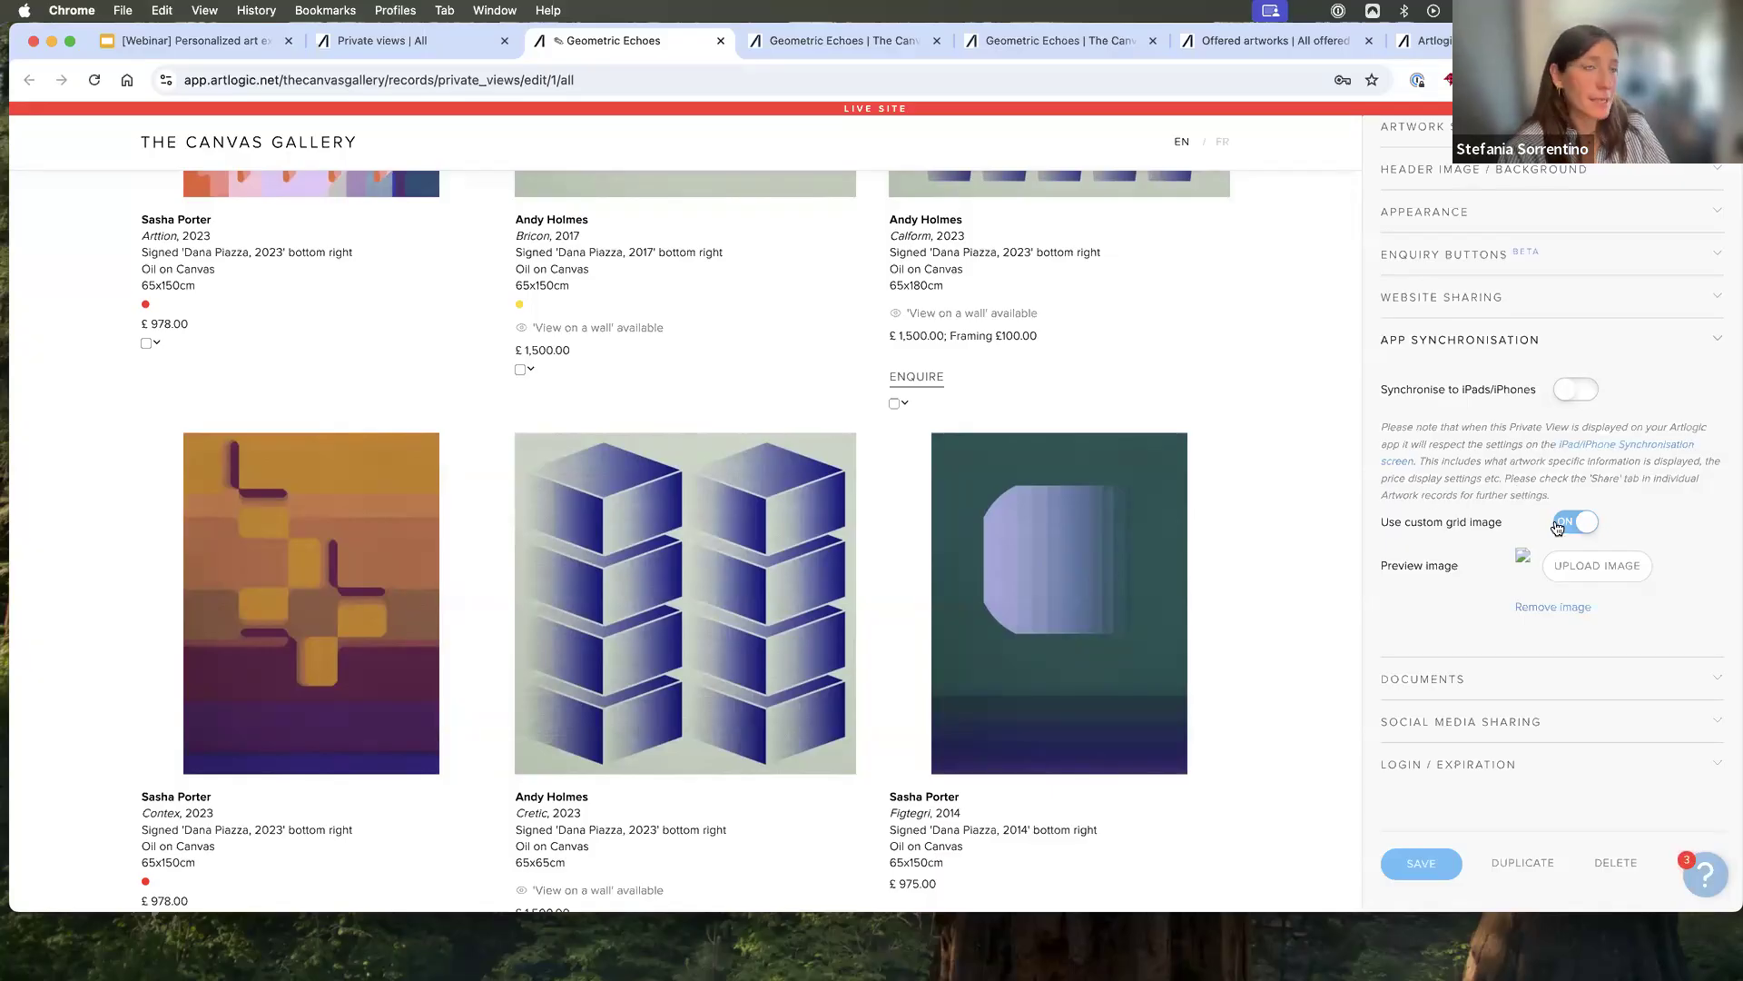
click(1589, 392)
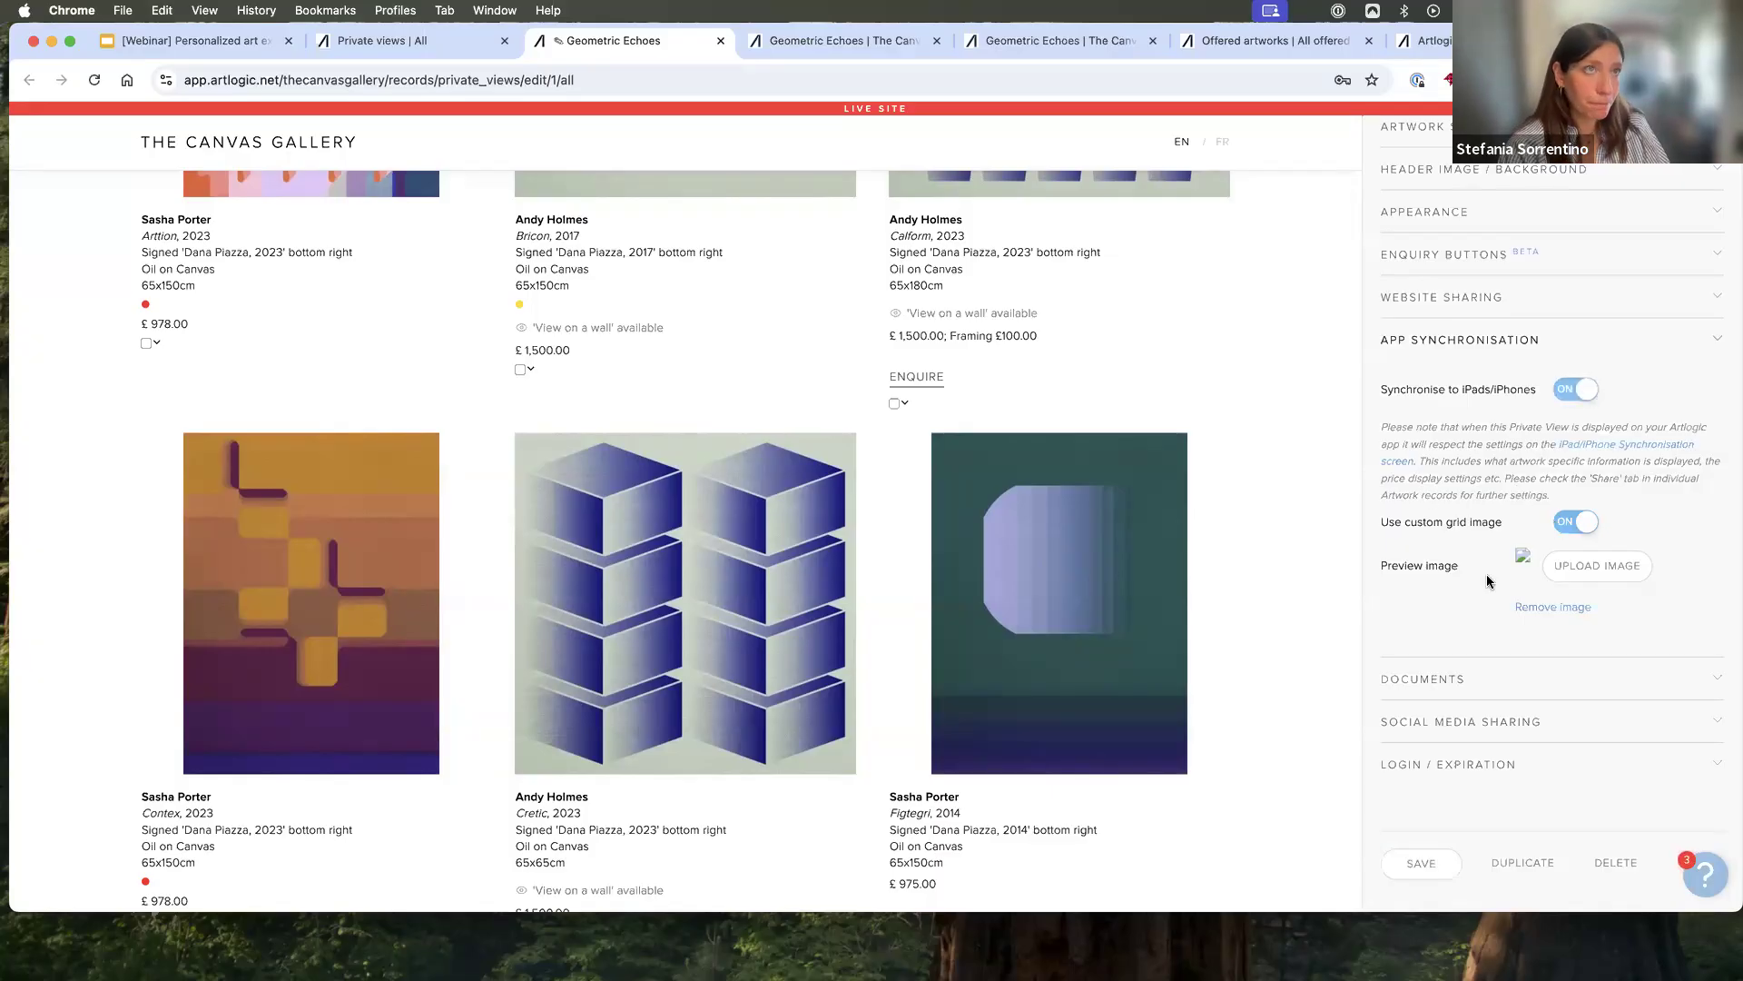
- Upload the Geometric Echoes Press Release PDF from the Desktop as a document and save the Private View
click(1449, 681)
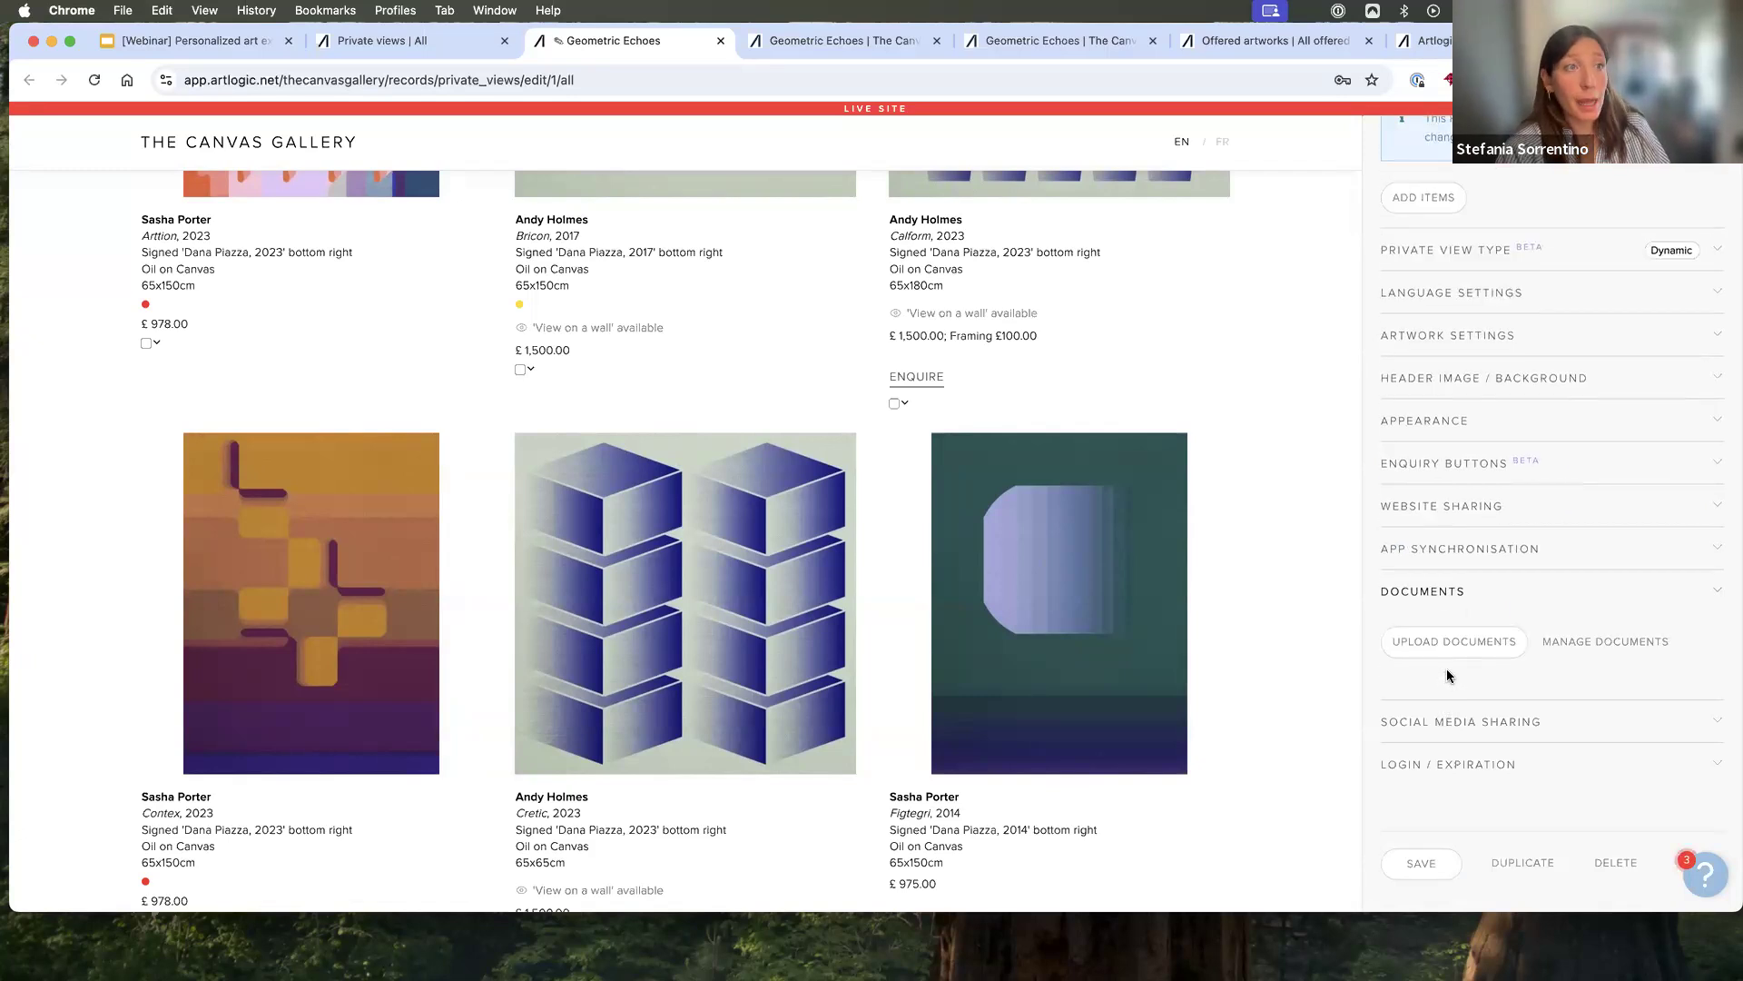
click(1458, 649)
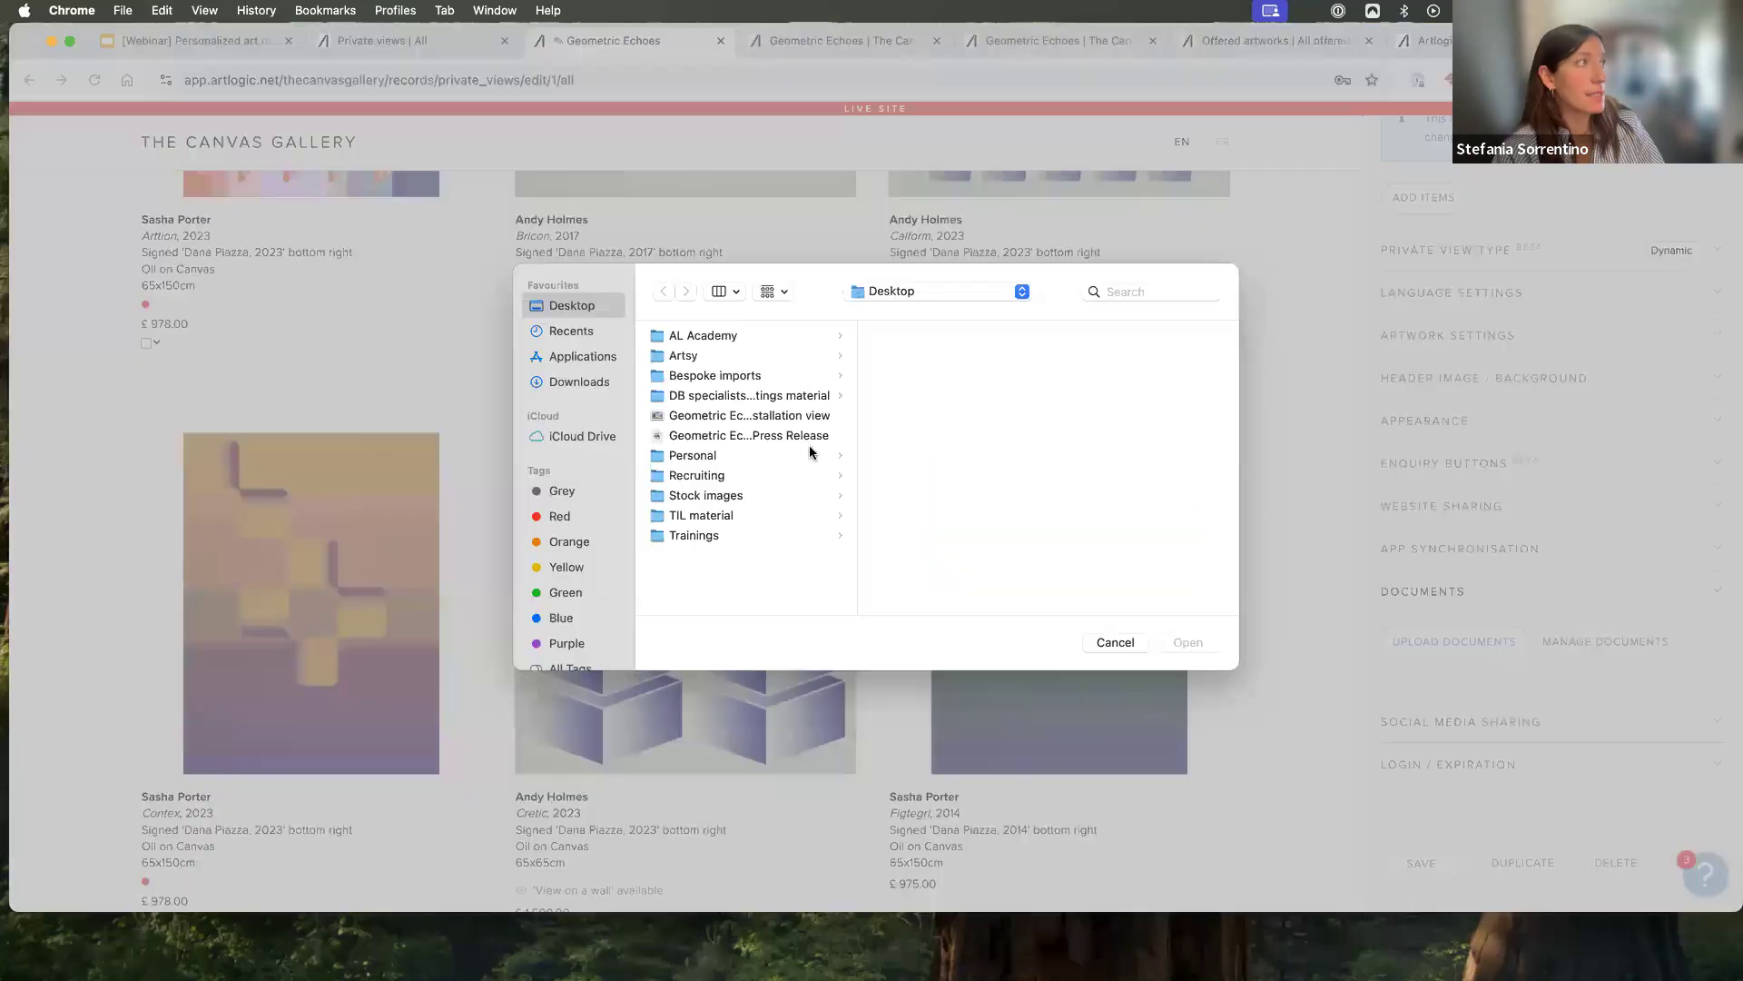
click(787, 435)
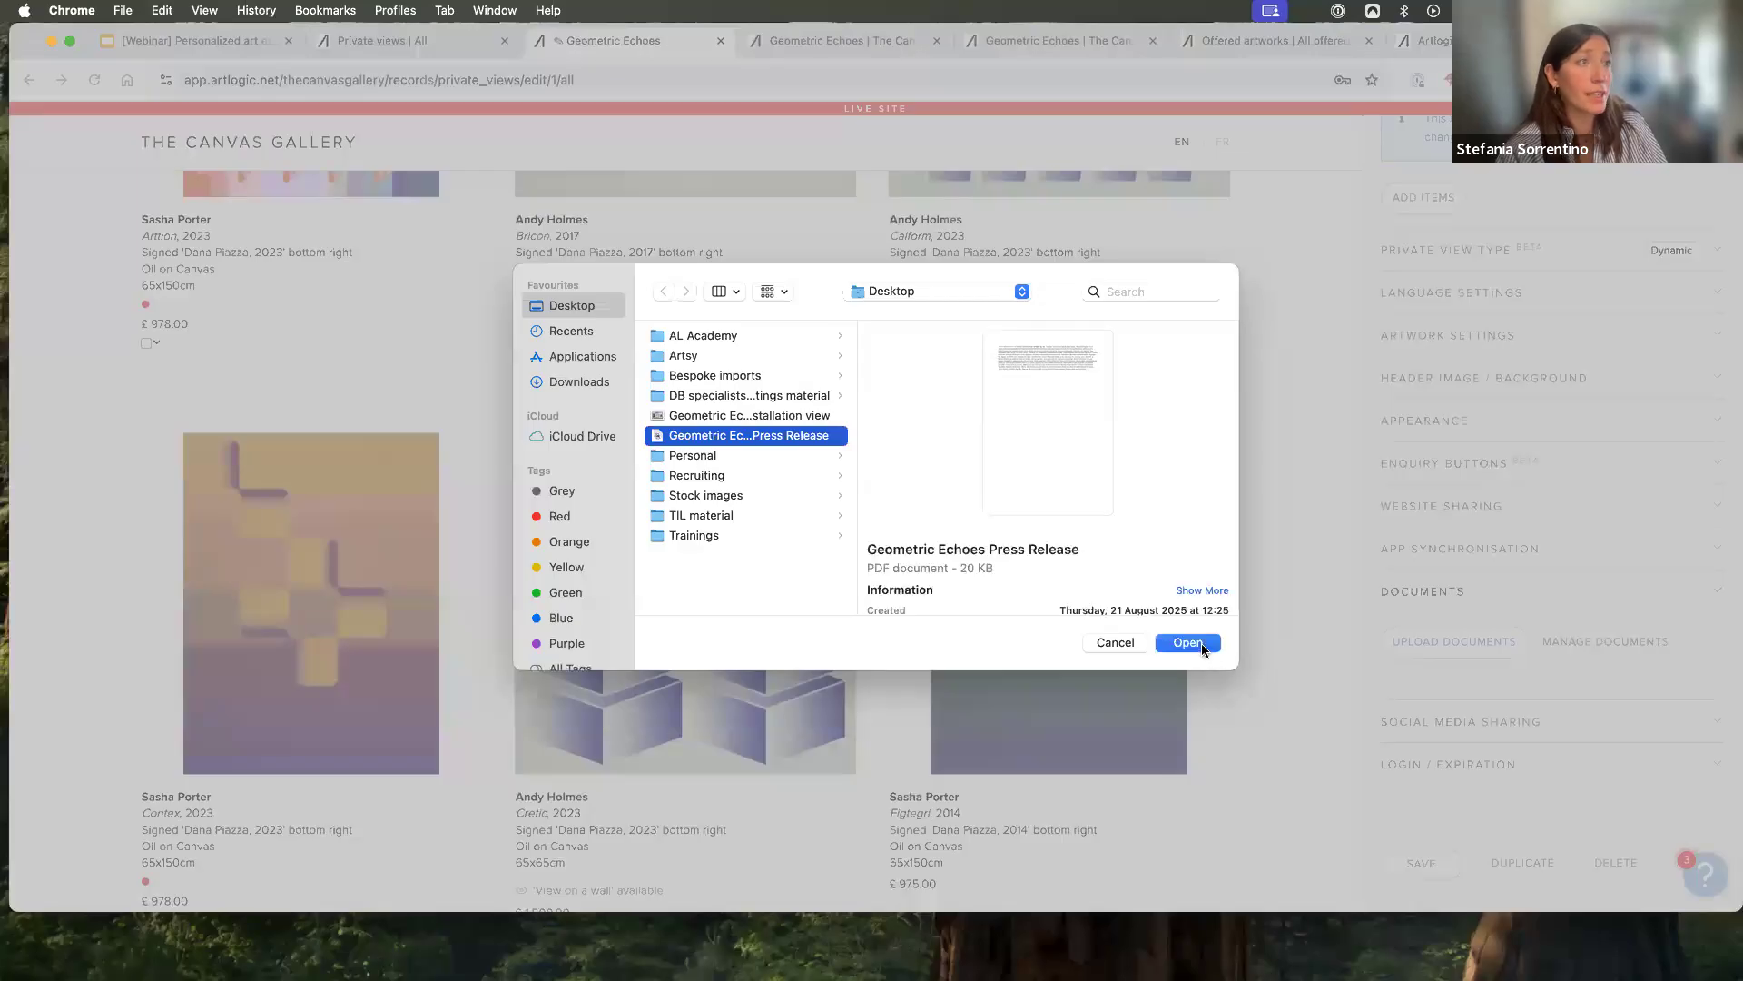
click(1188, 642)
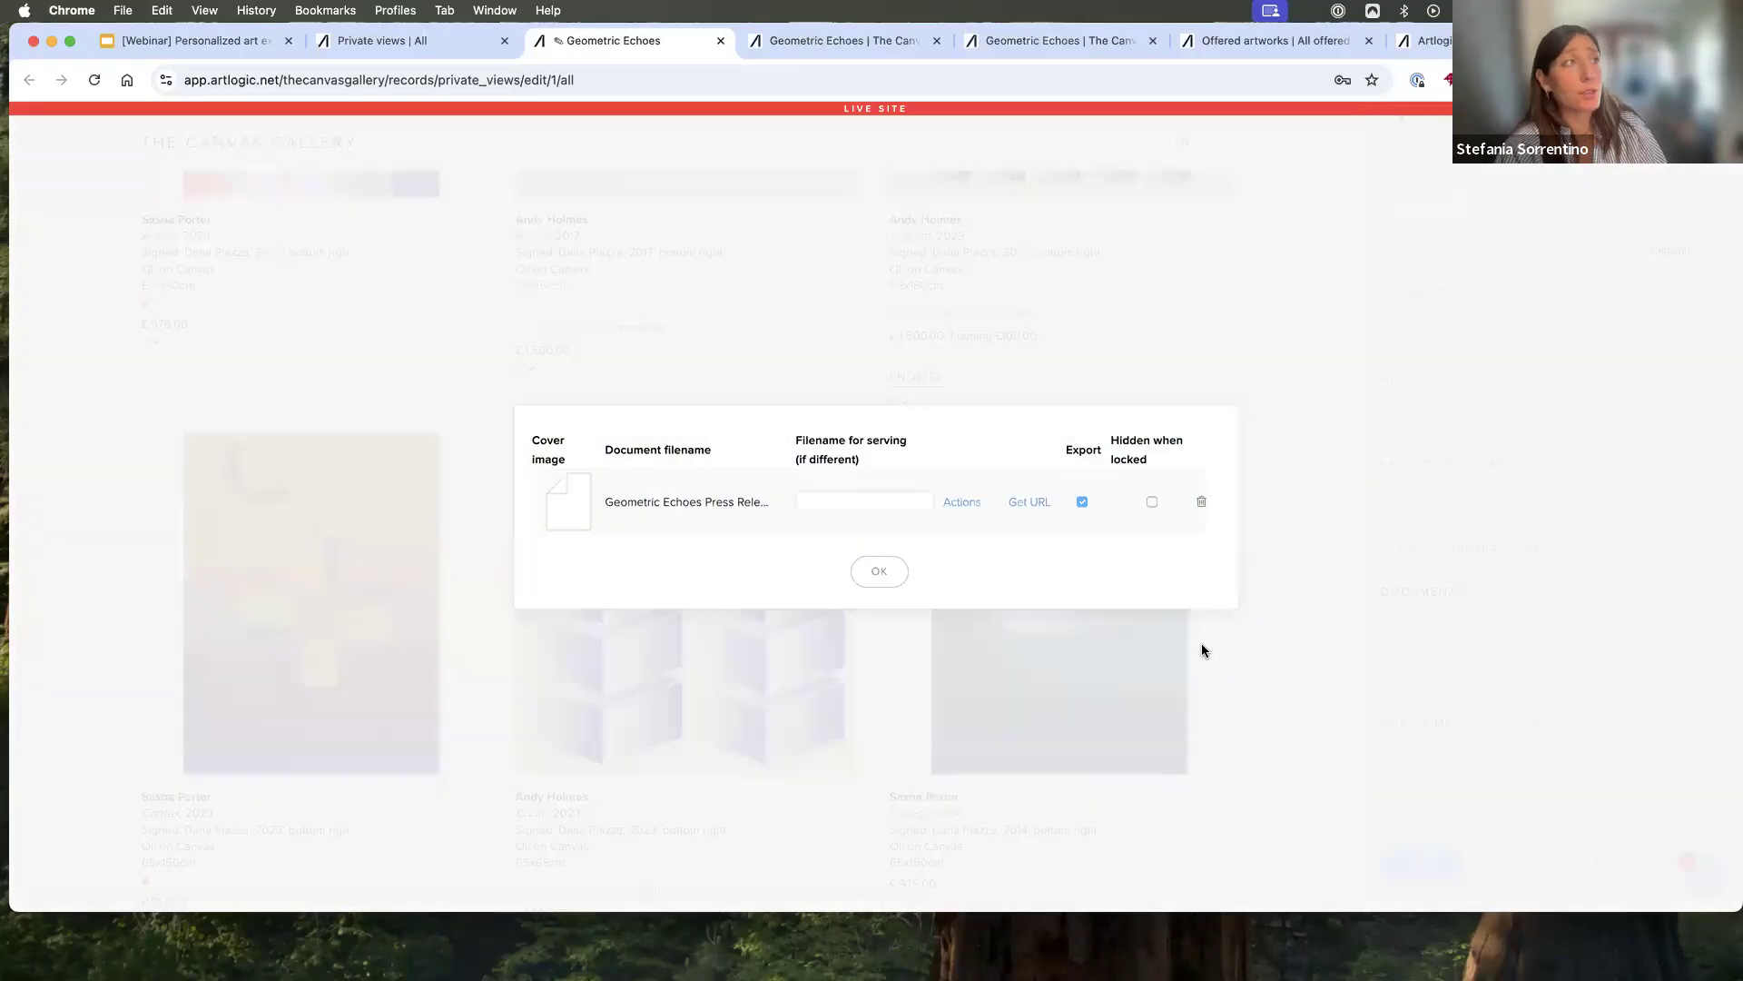
click(880, 572)
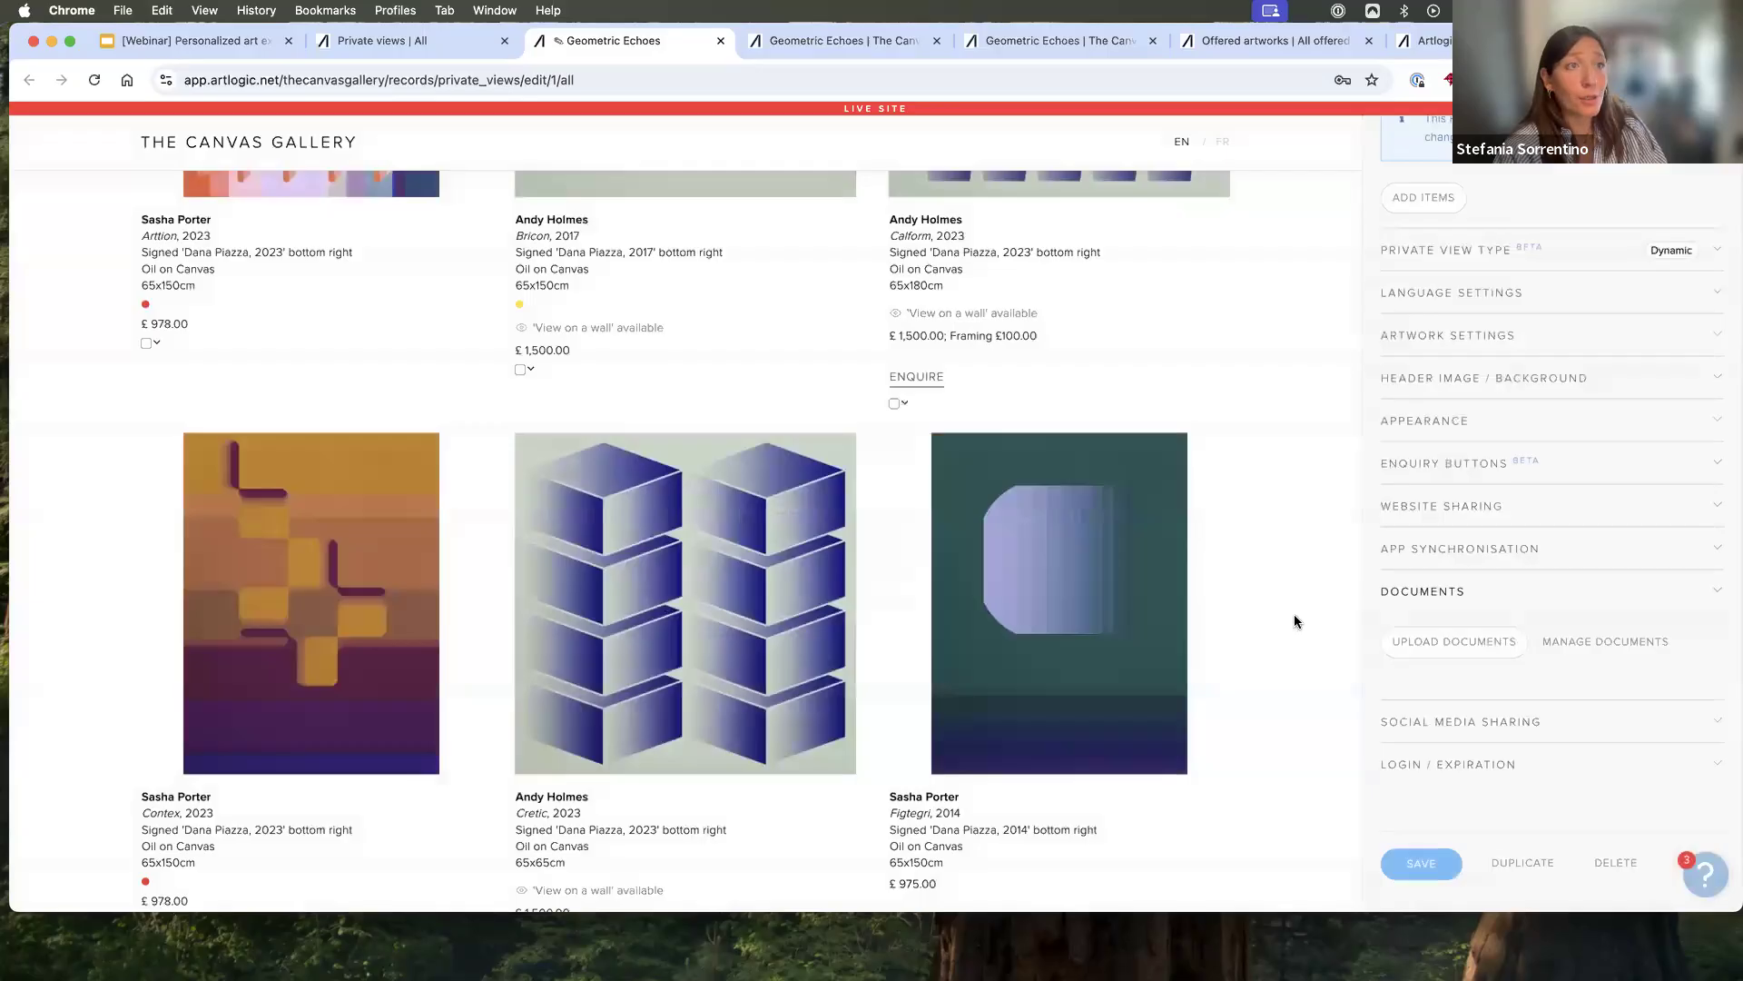
click(1424, 863)
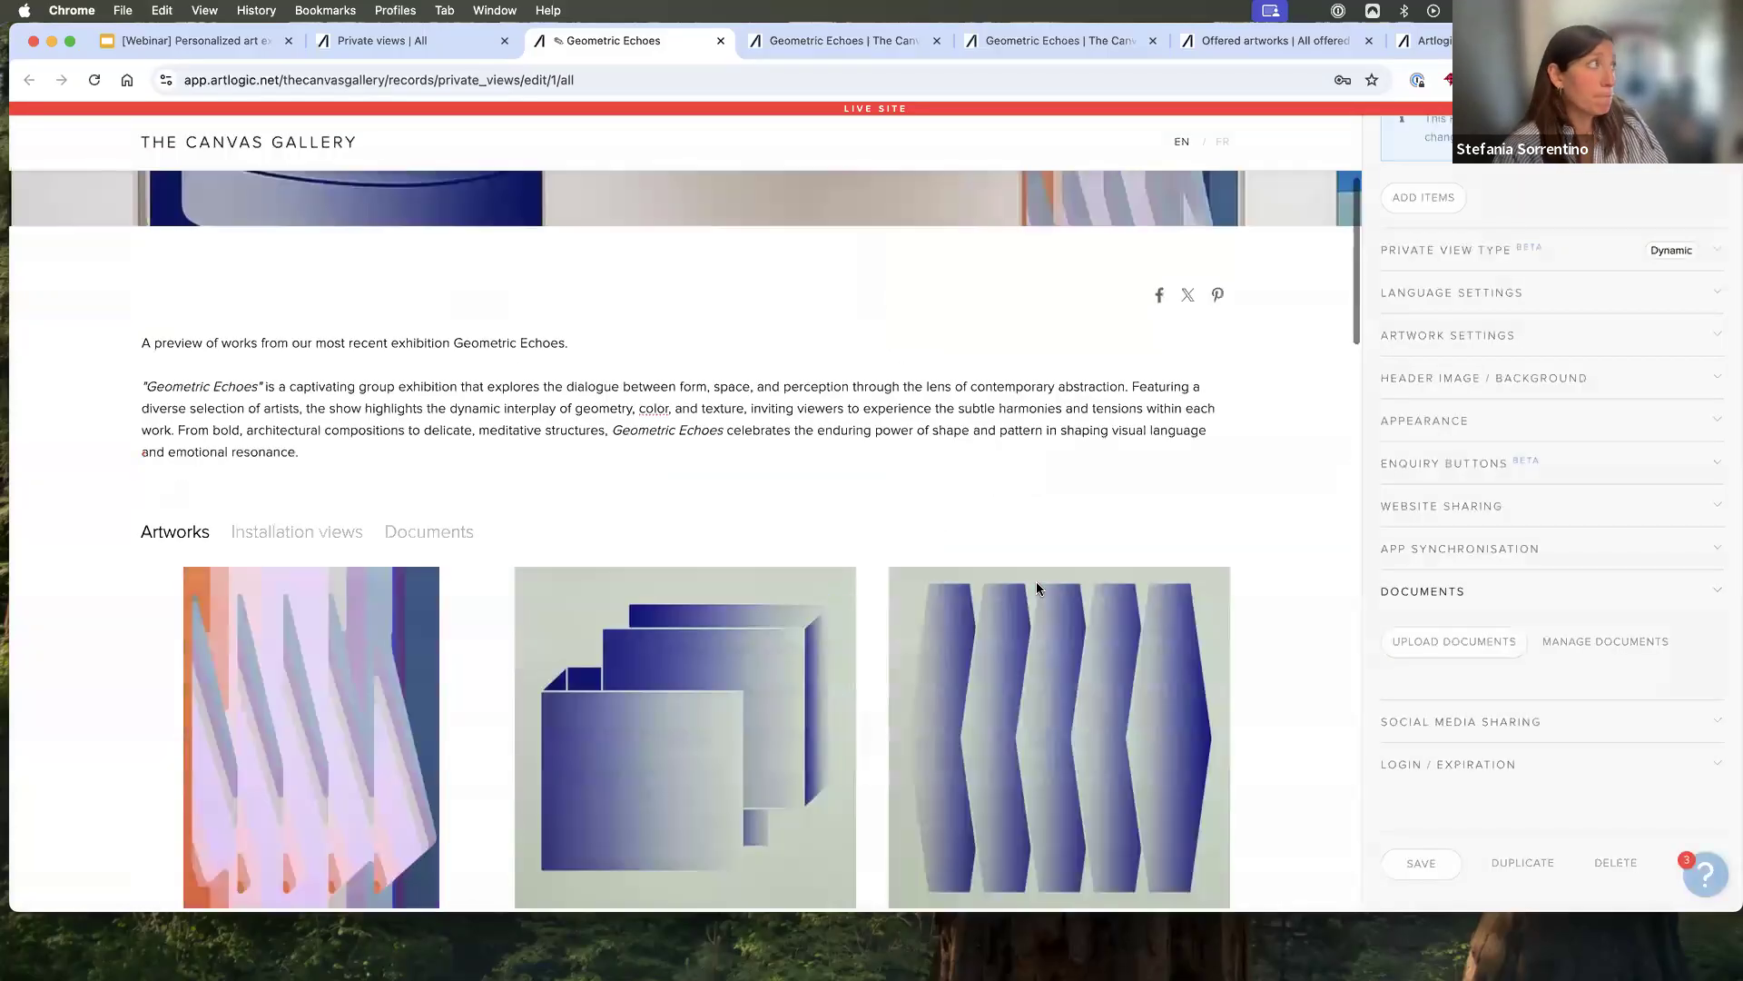
- Examine the Documents, Installation views and Artworks sections in the Private View preview
scroll(1037, 583, down, 1)
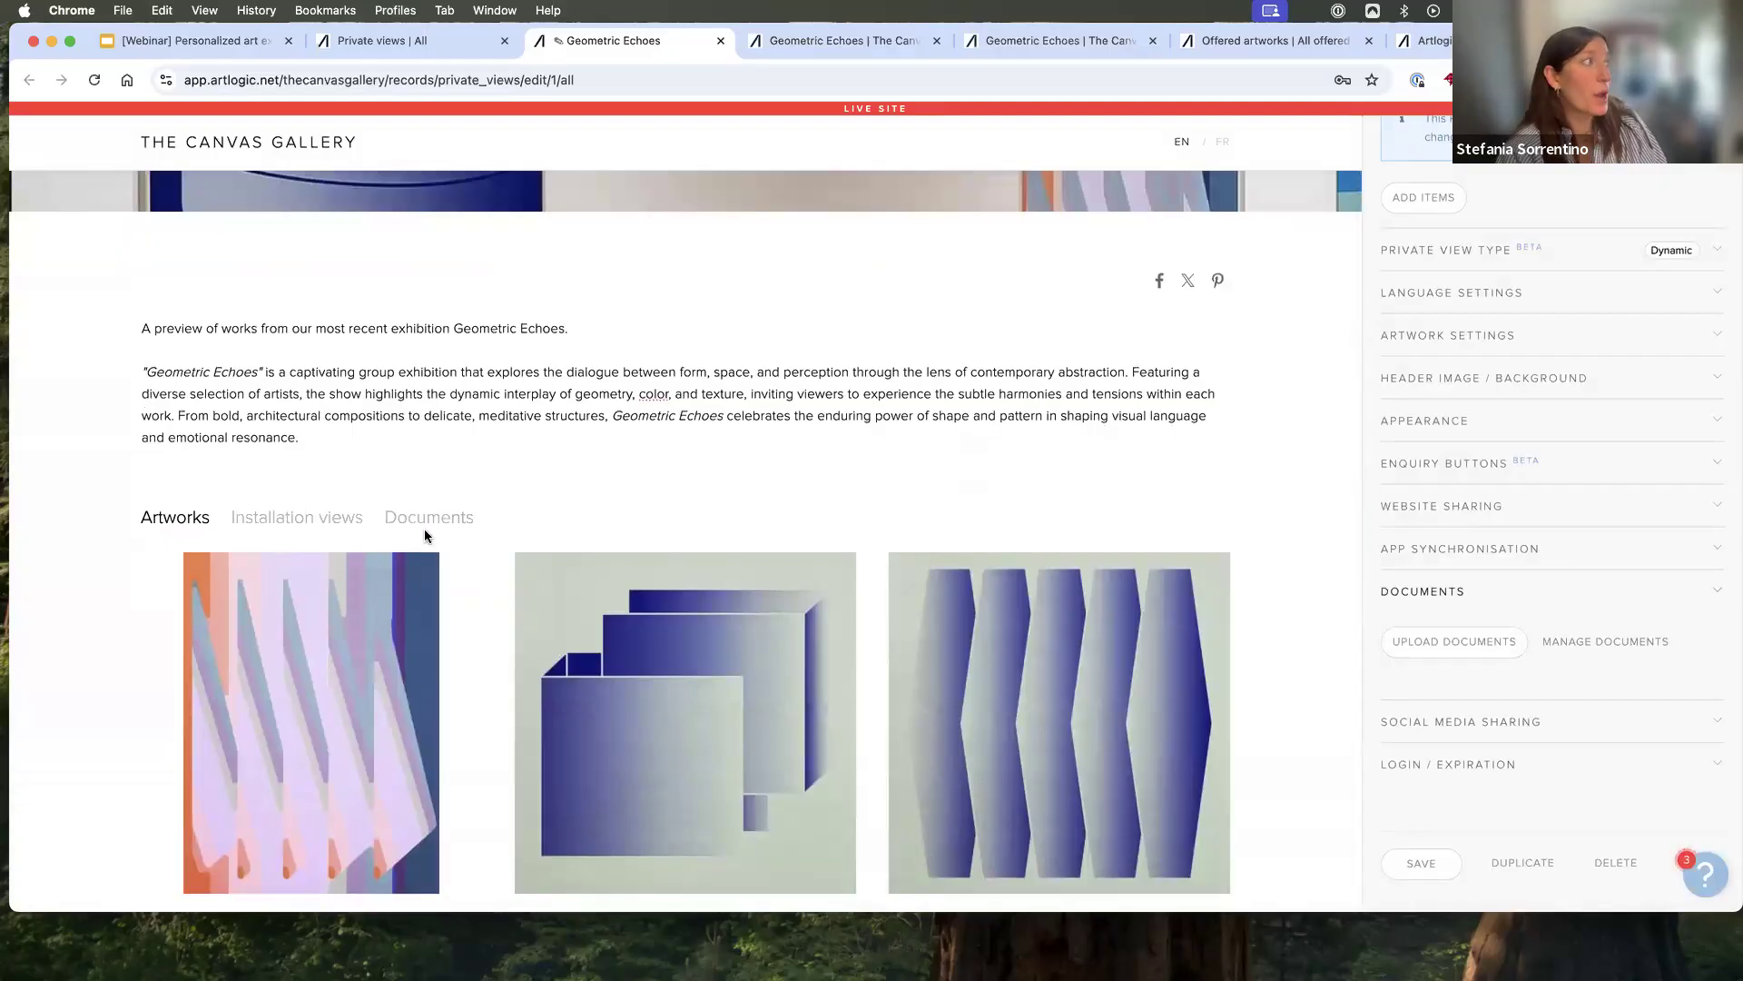
click(429, 533)
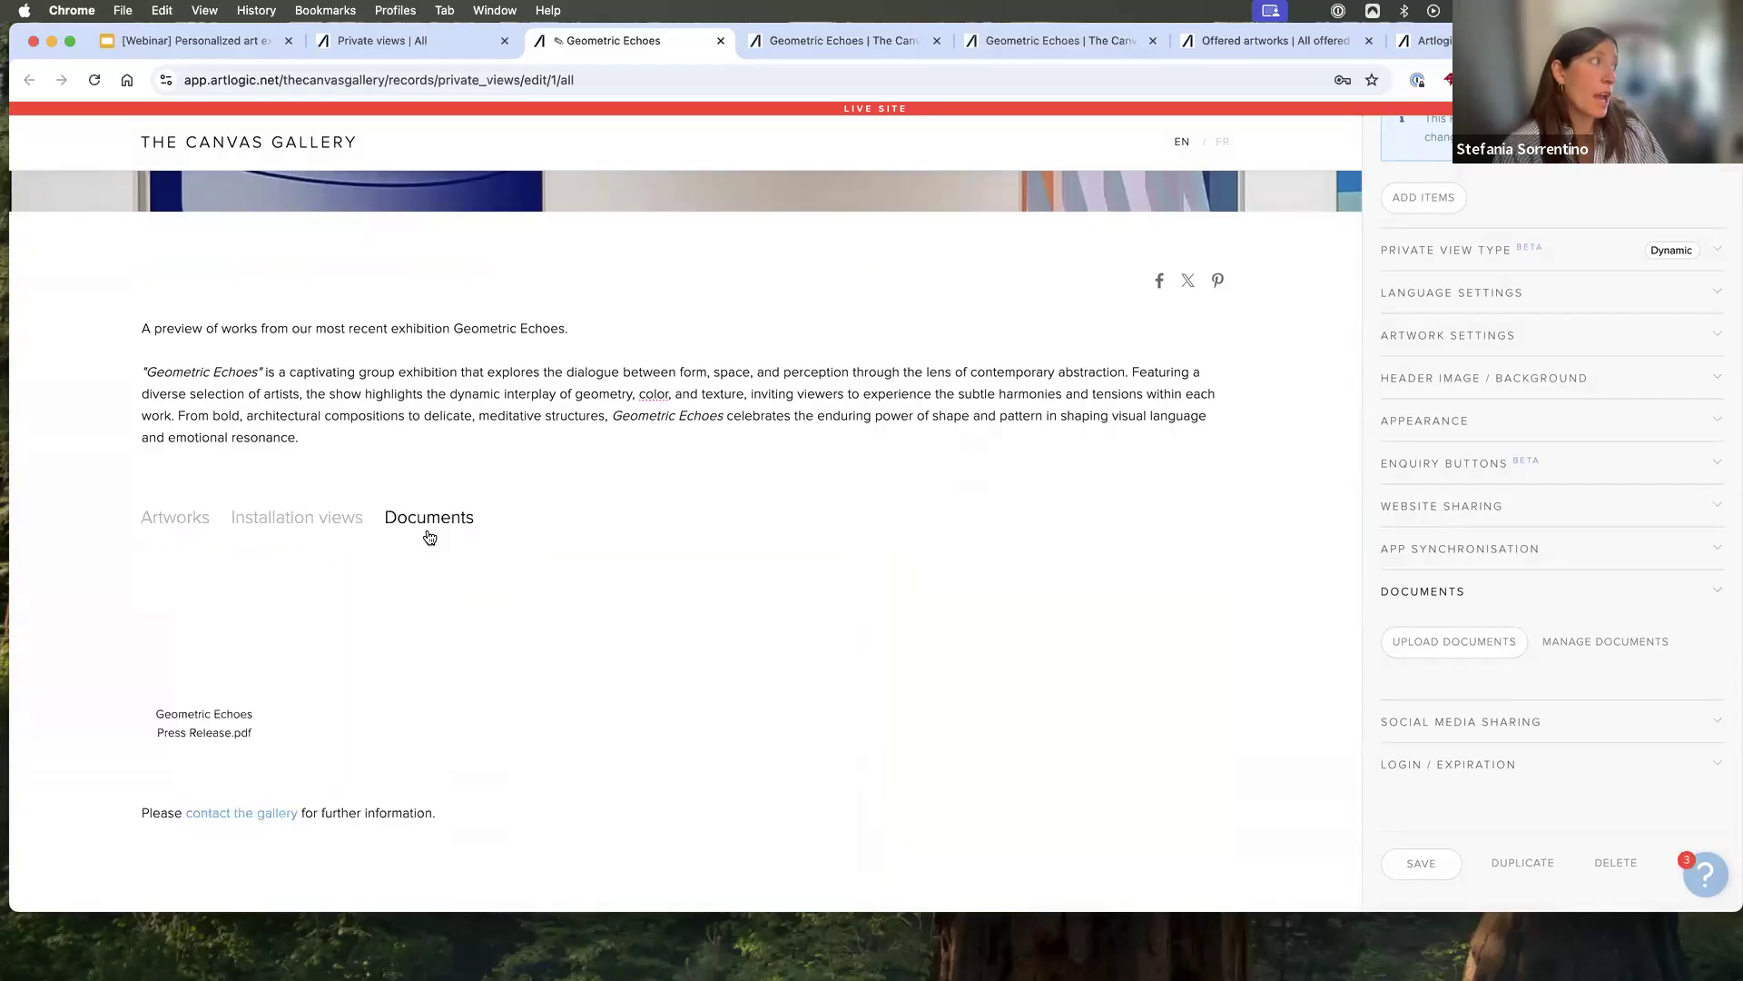
click(322, 527)
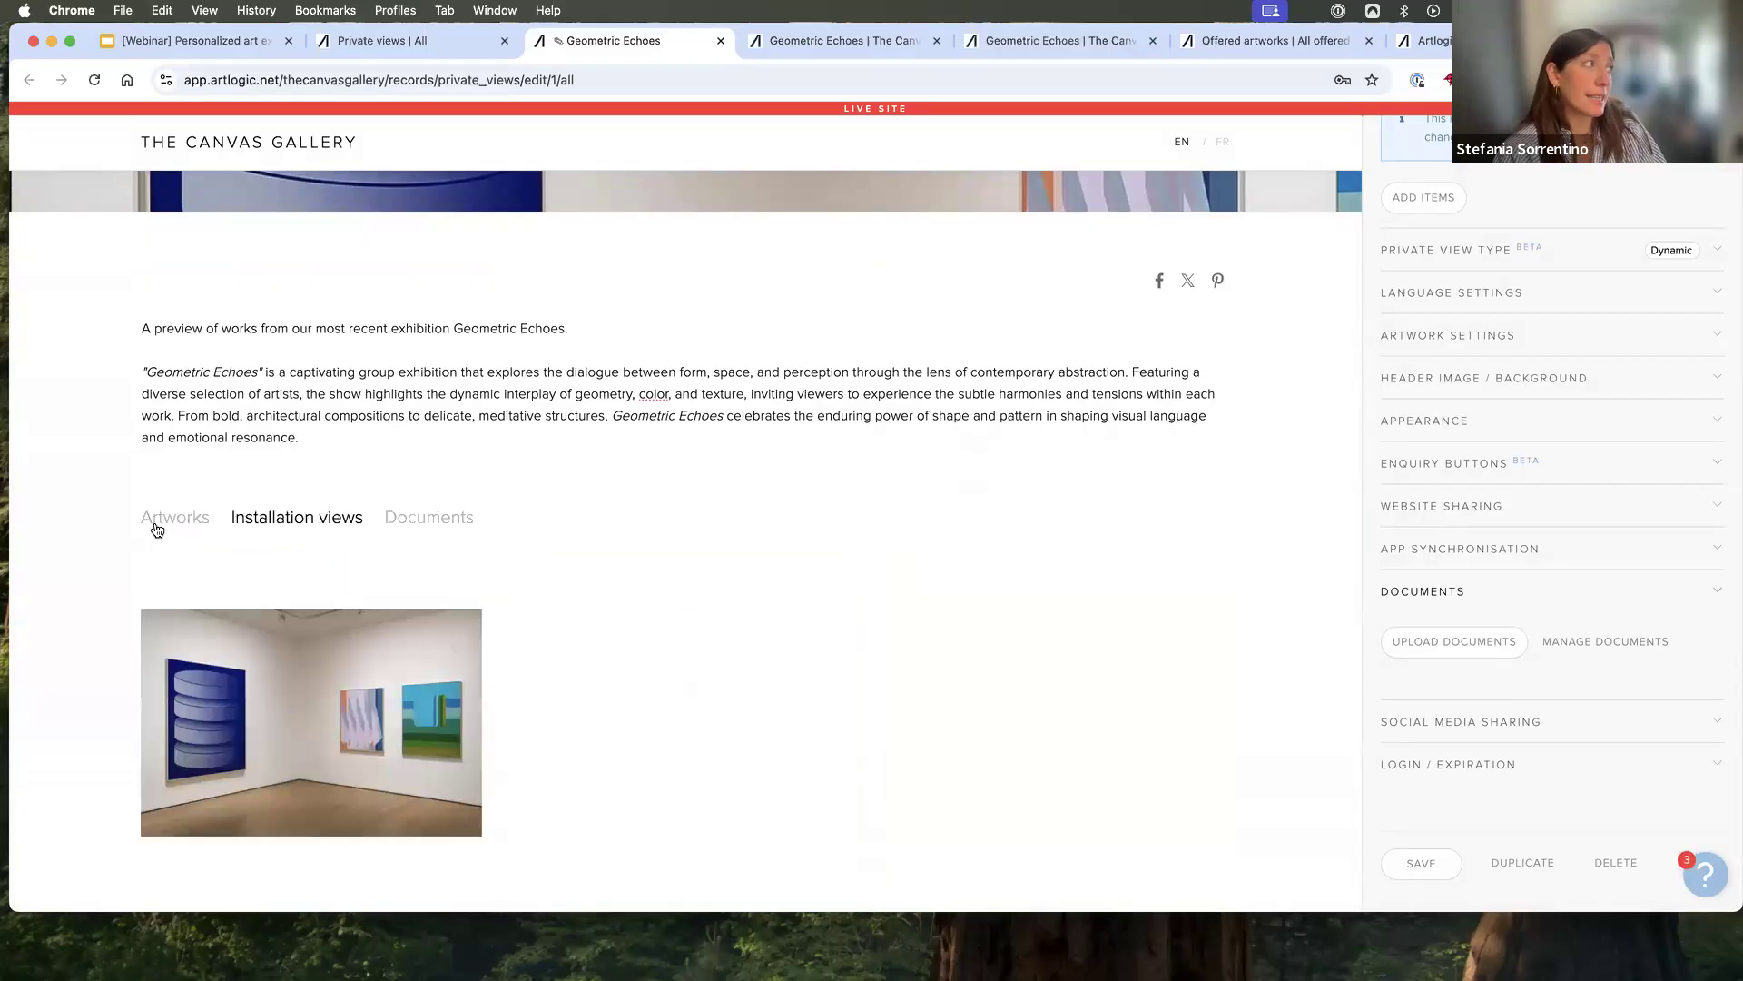
click(158, 530)
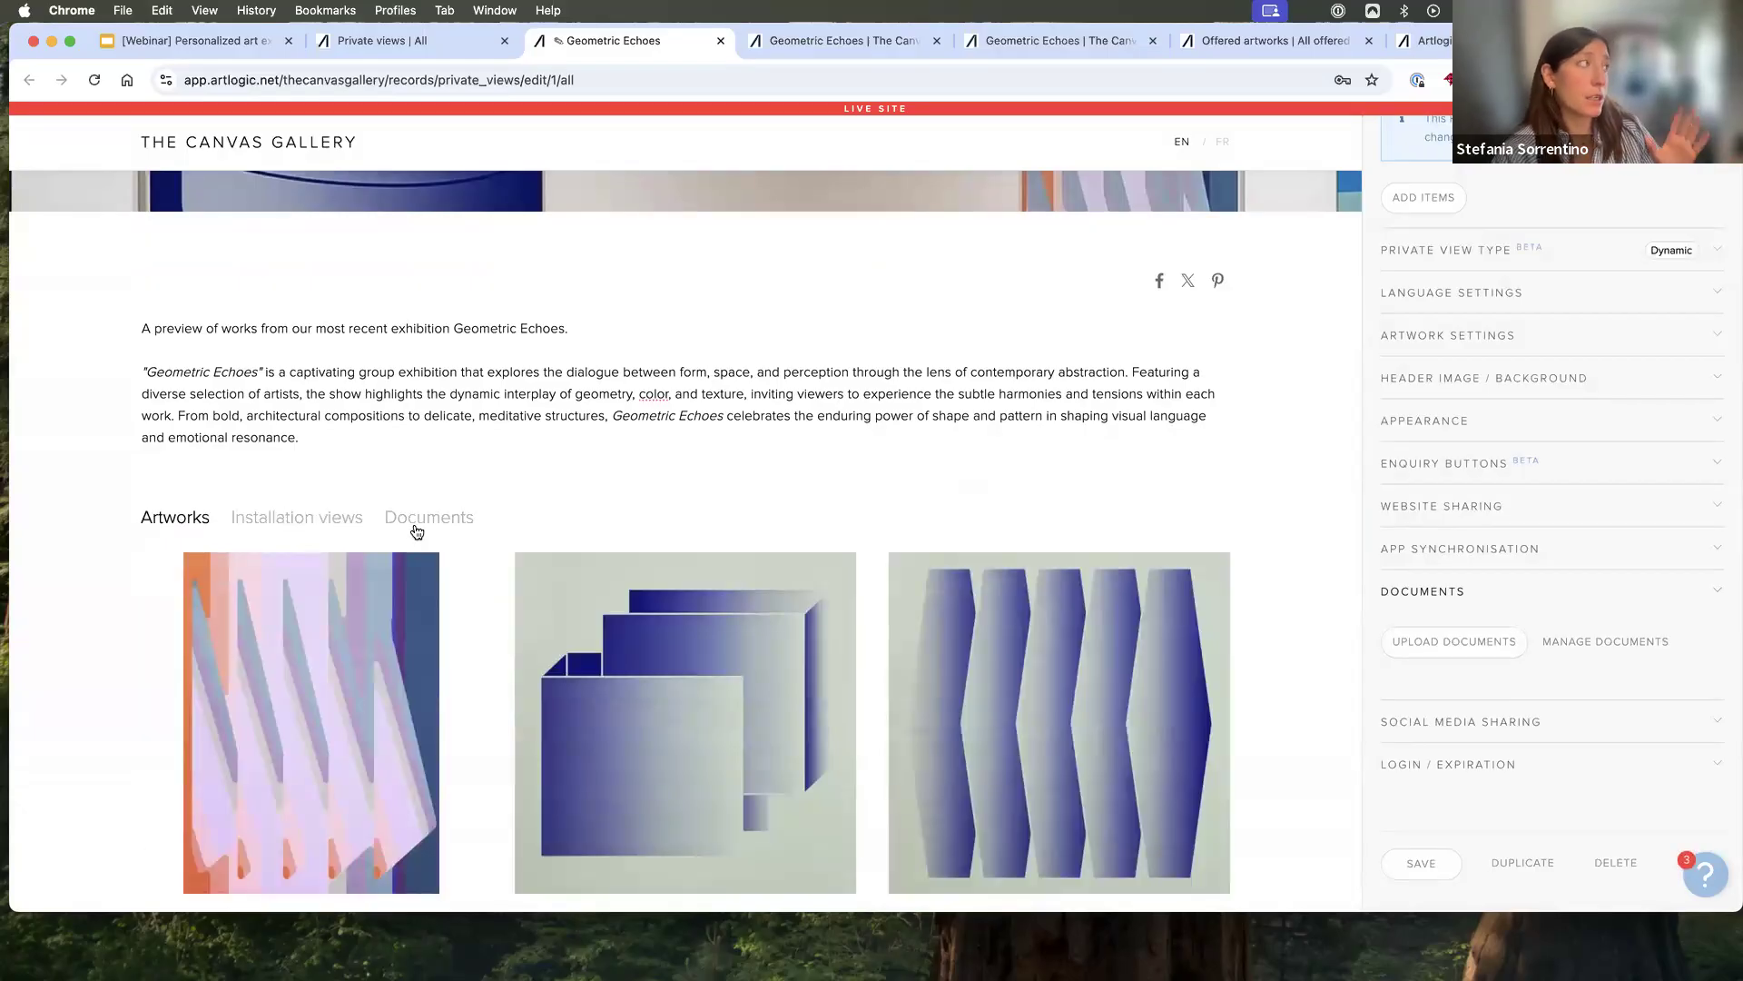
- Review the social media sharing settings, and preview a Facebook post from the refreshed published Private View without sharing it
click(1446, 723)
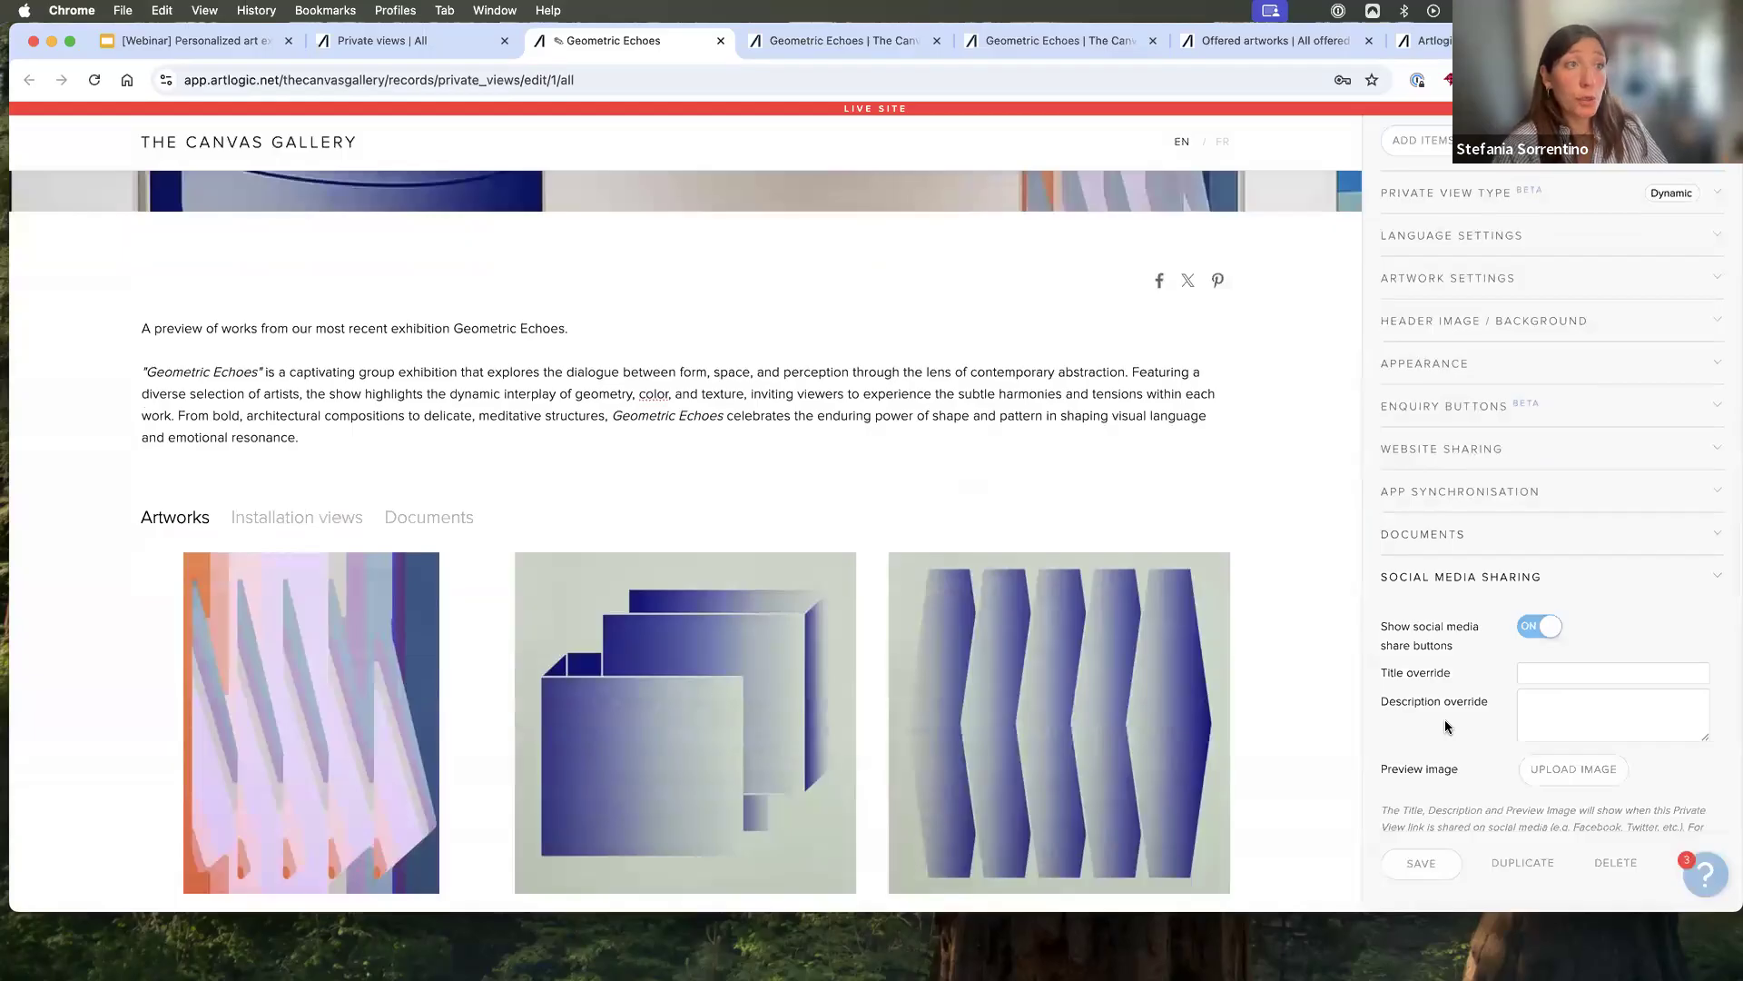
scroll(1445, 719, down, 2)
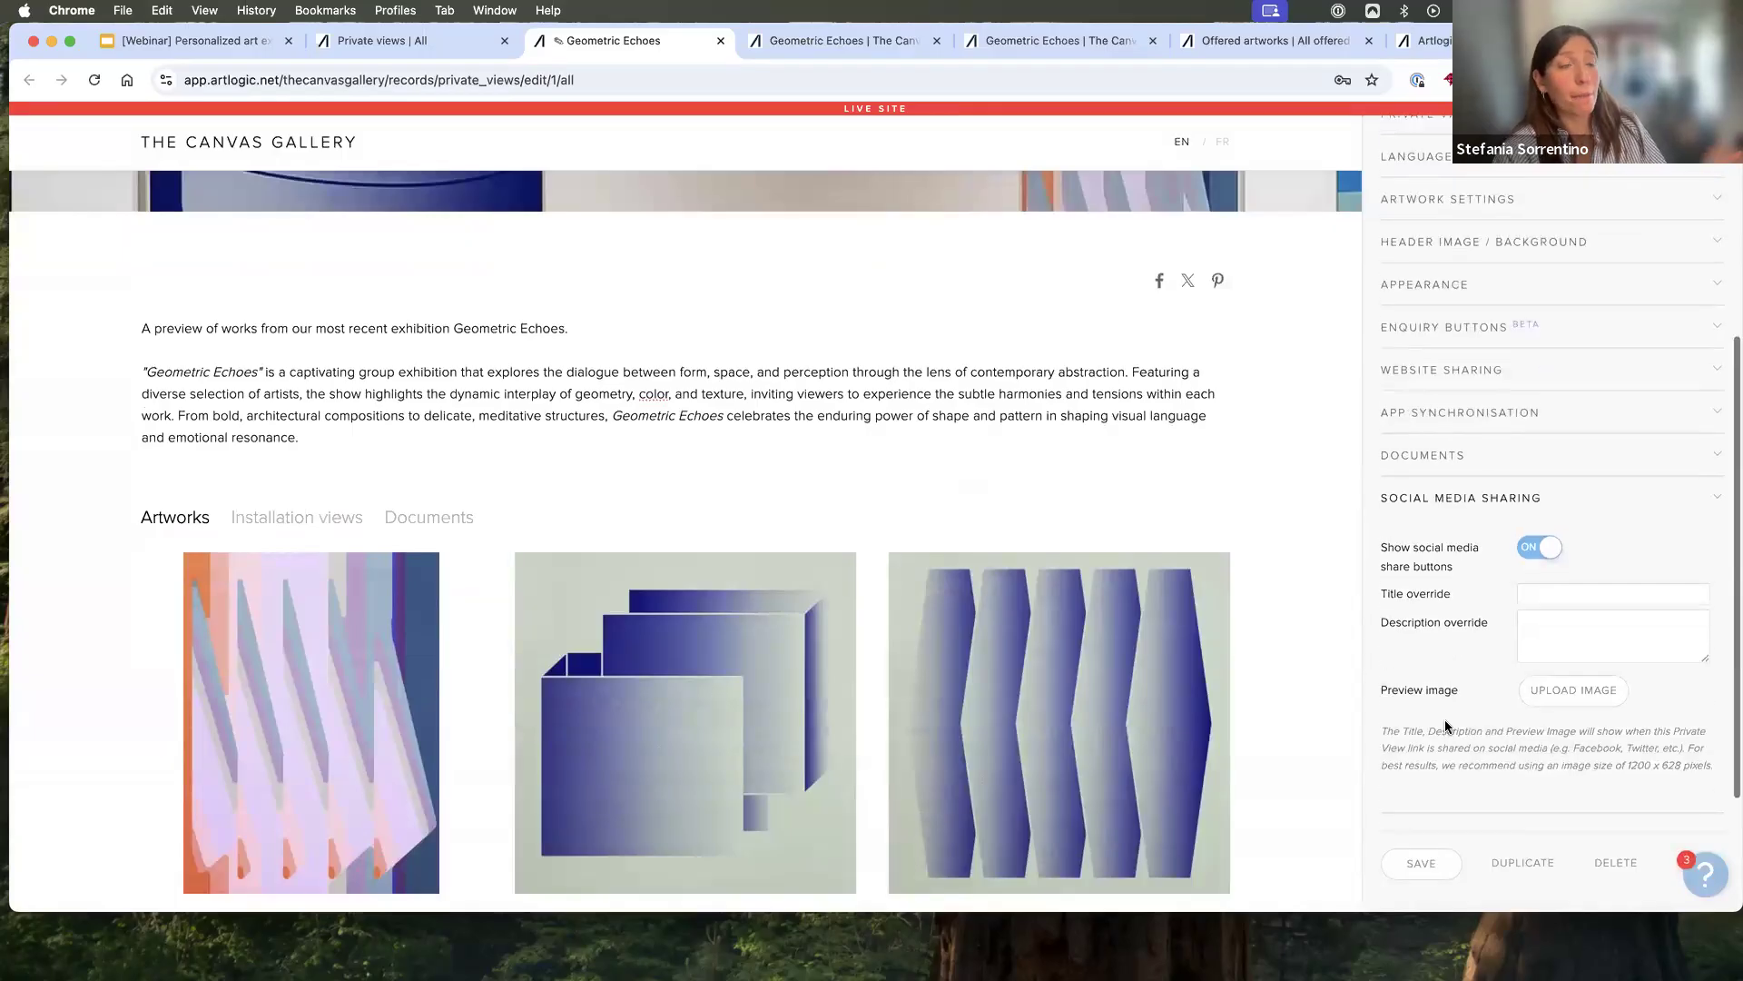
scroll(1524, 296, up, 5)
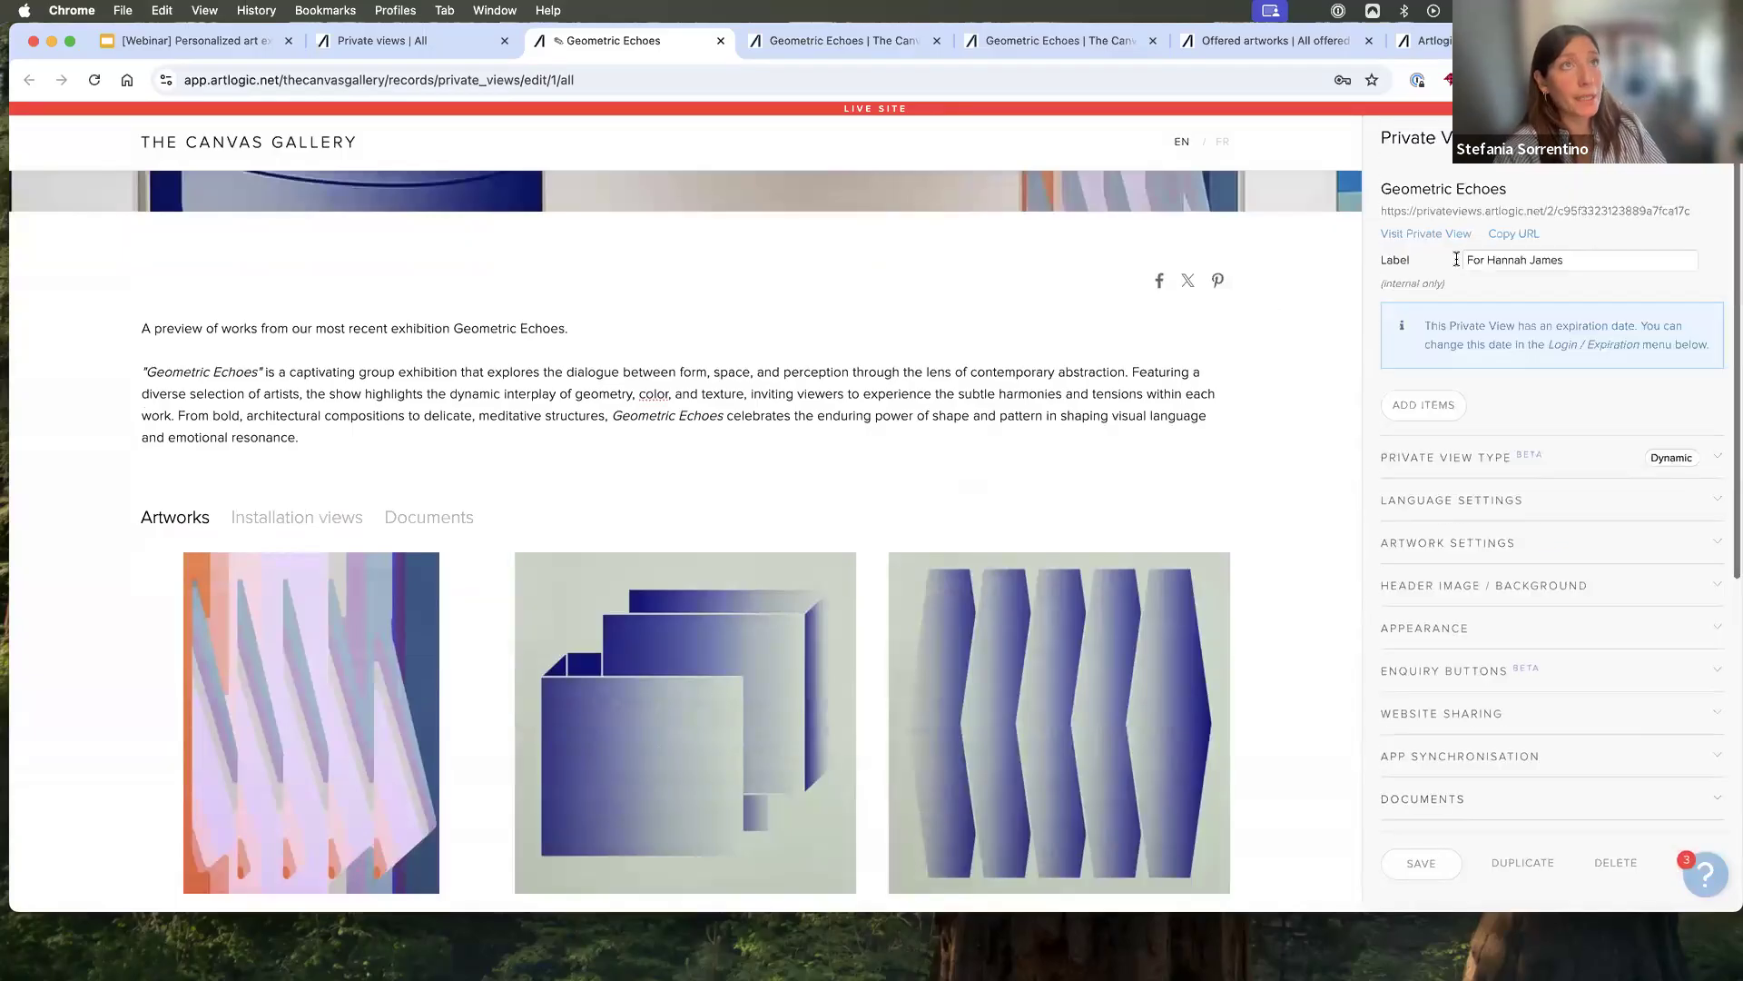
click(1429, 234)
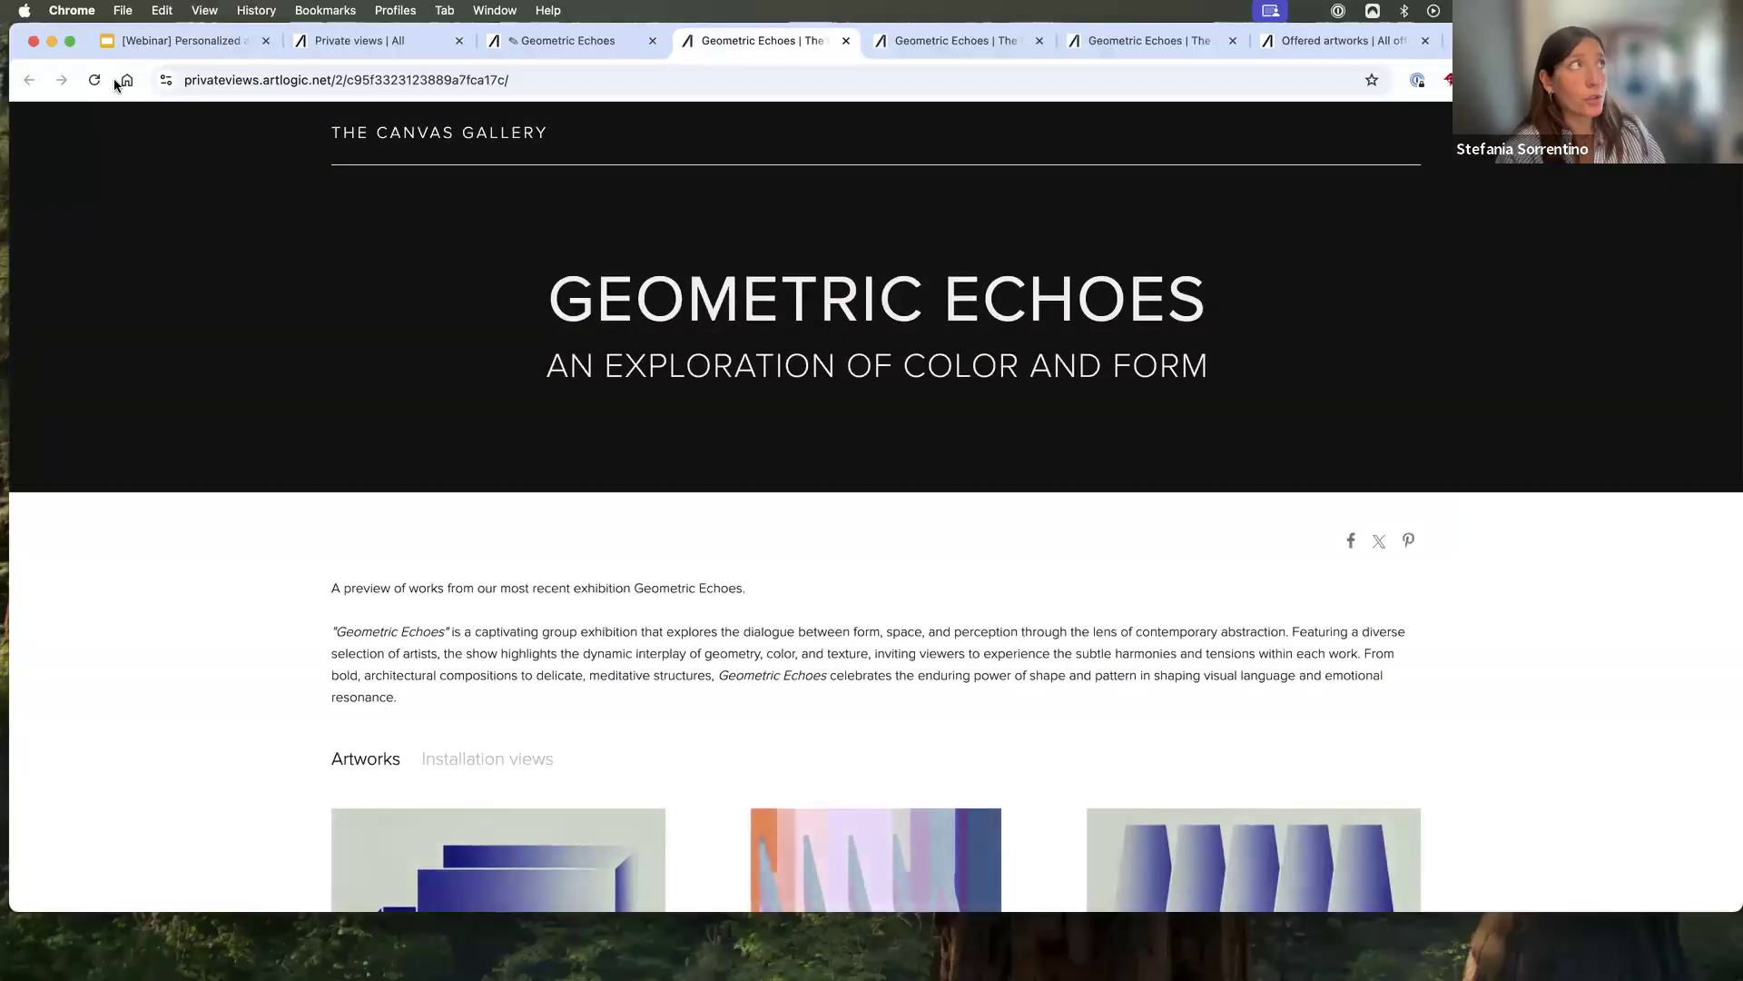
click(97, 81)
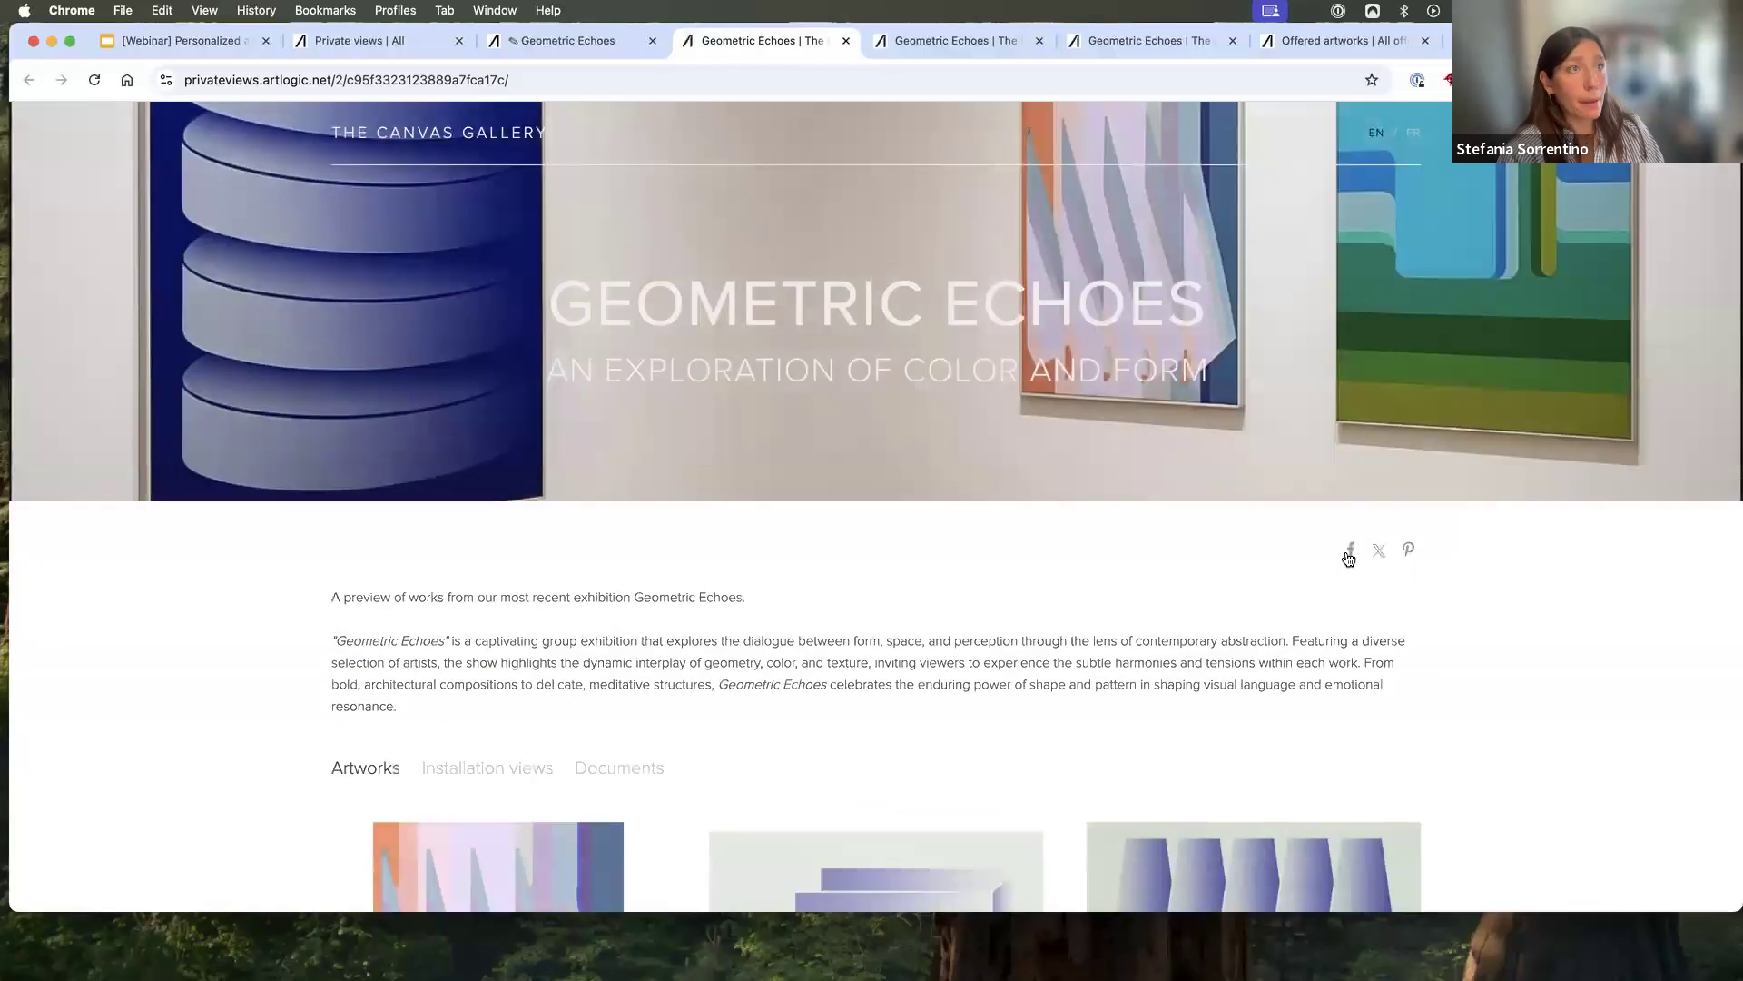
click(1349, 552)
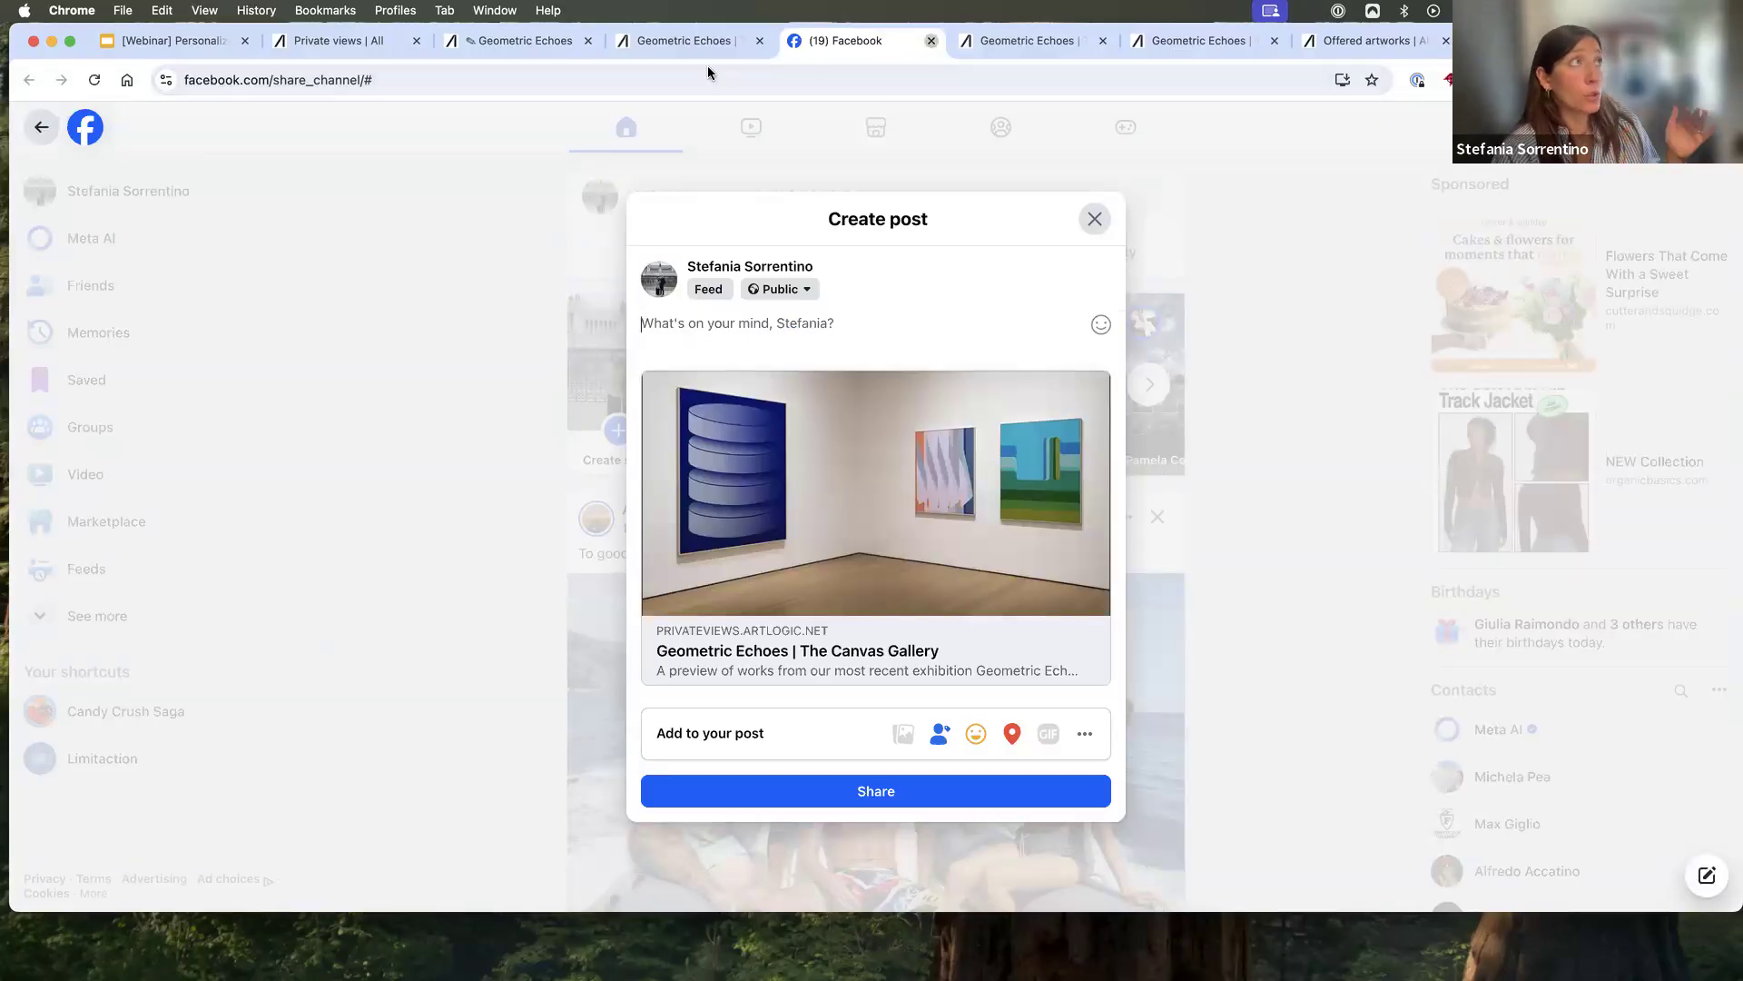
key(super+w)
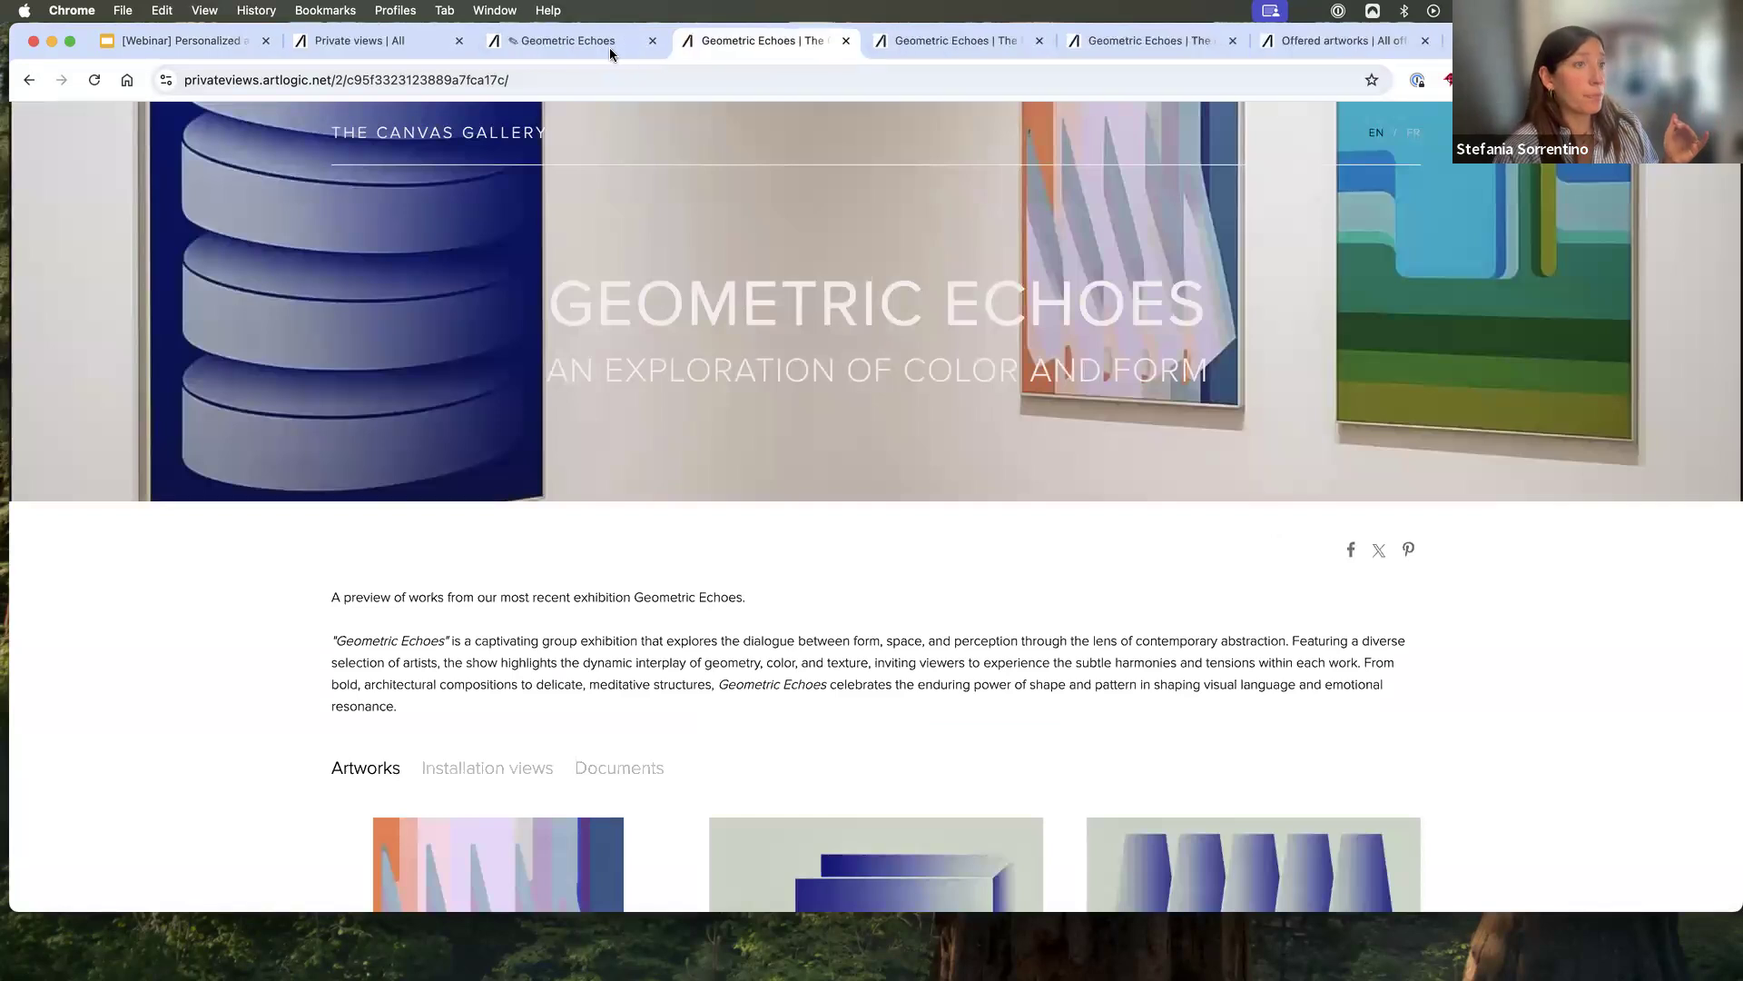
- Return to the Private View editor to examine the social media title and description overrides, and open the login and expiration settings
click(581, 40)
scroll(1480, 761, down, 2)
scroll(1480, 760, down, 3)
click(1543, 595)
click(1545, 627)
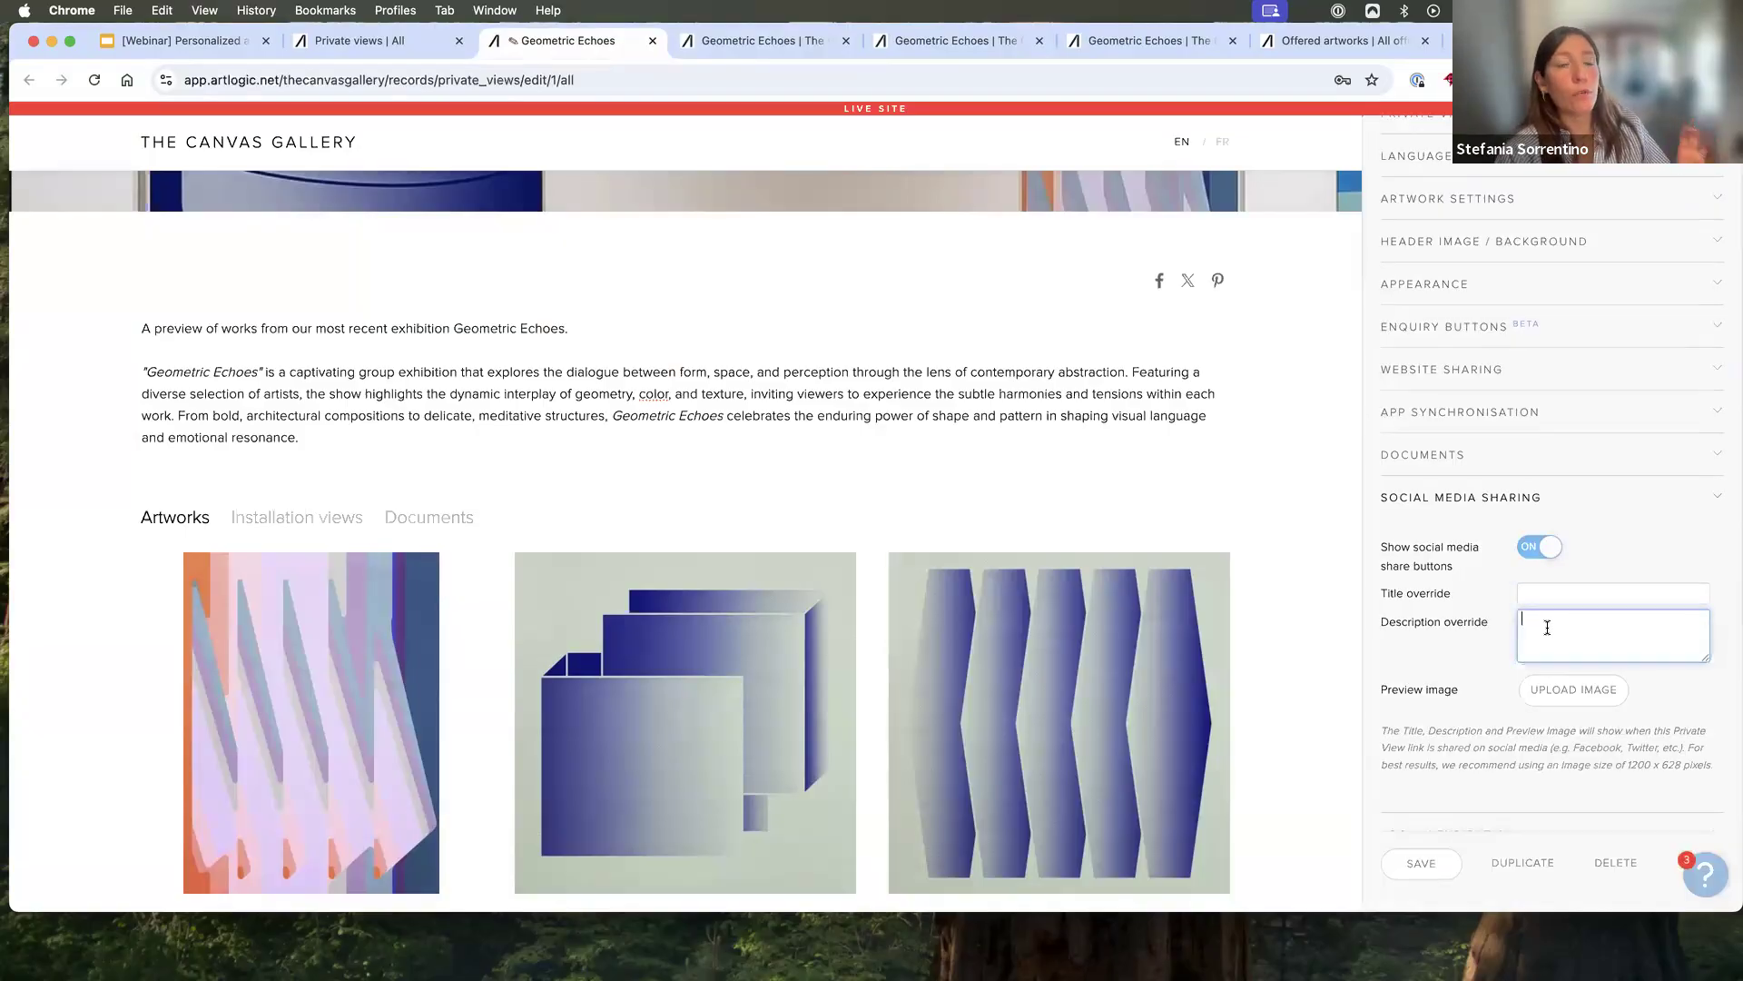
scroll(1544, 635, down, 1)
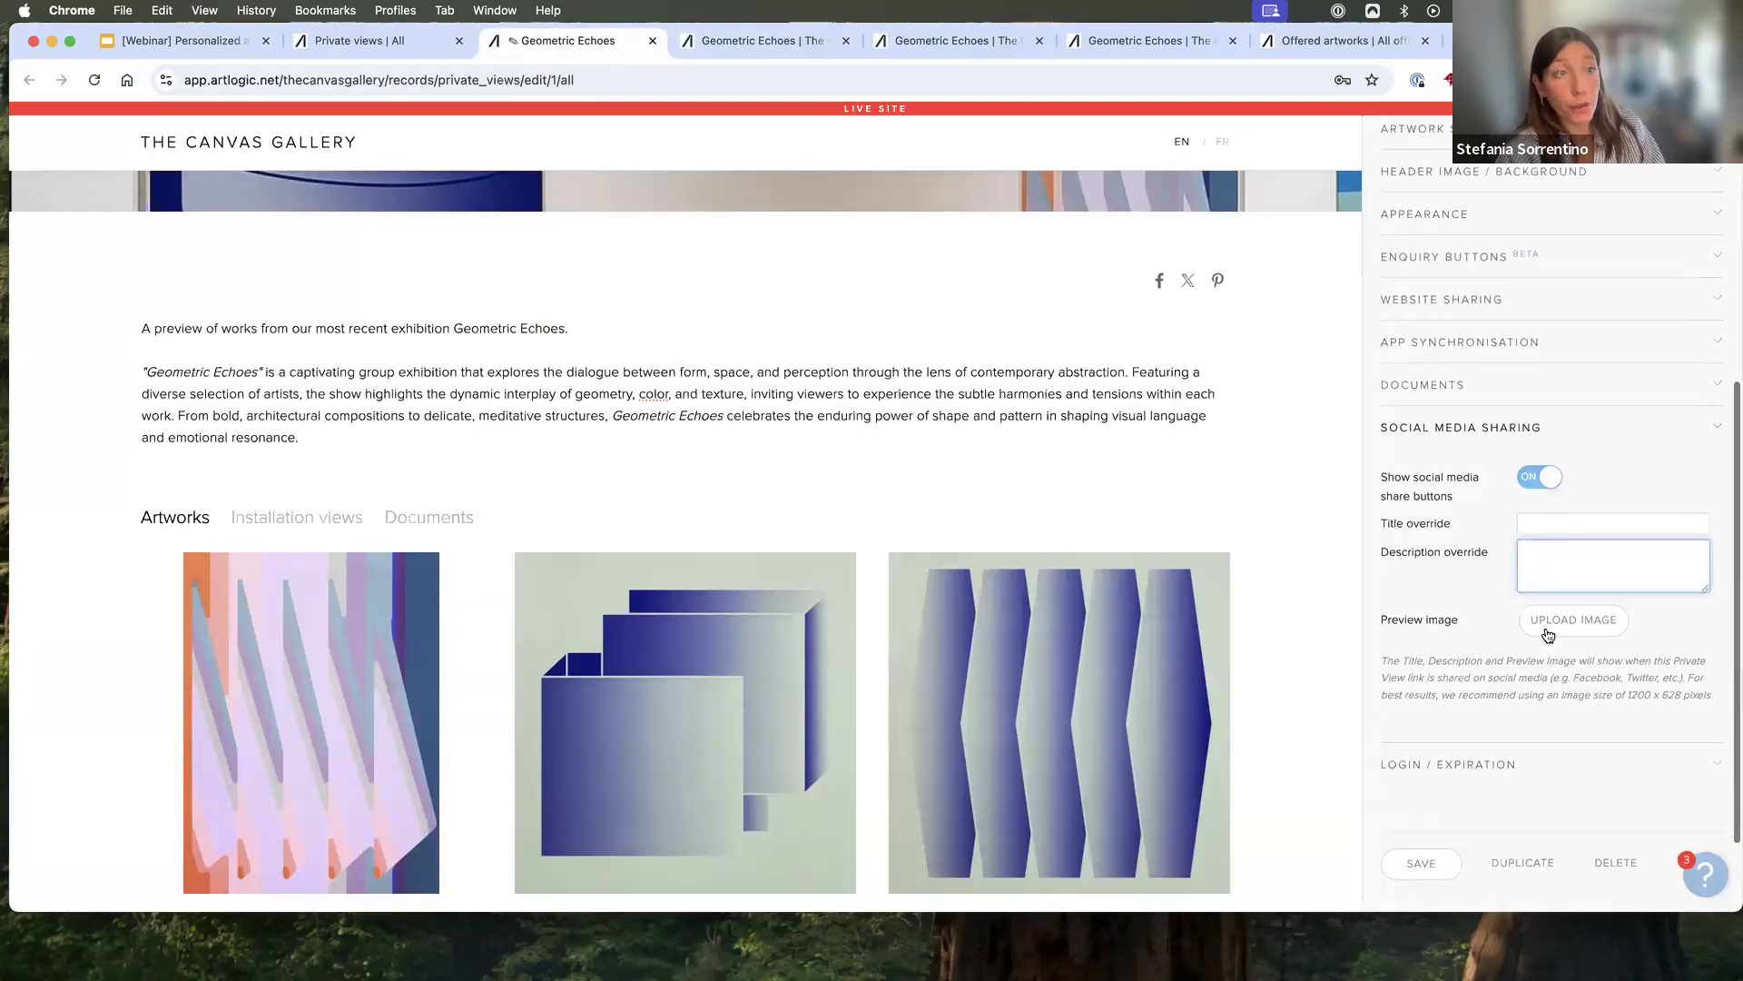
click(1503, 766)
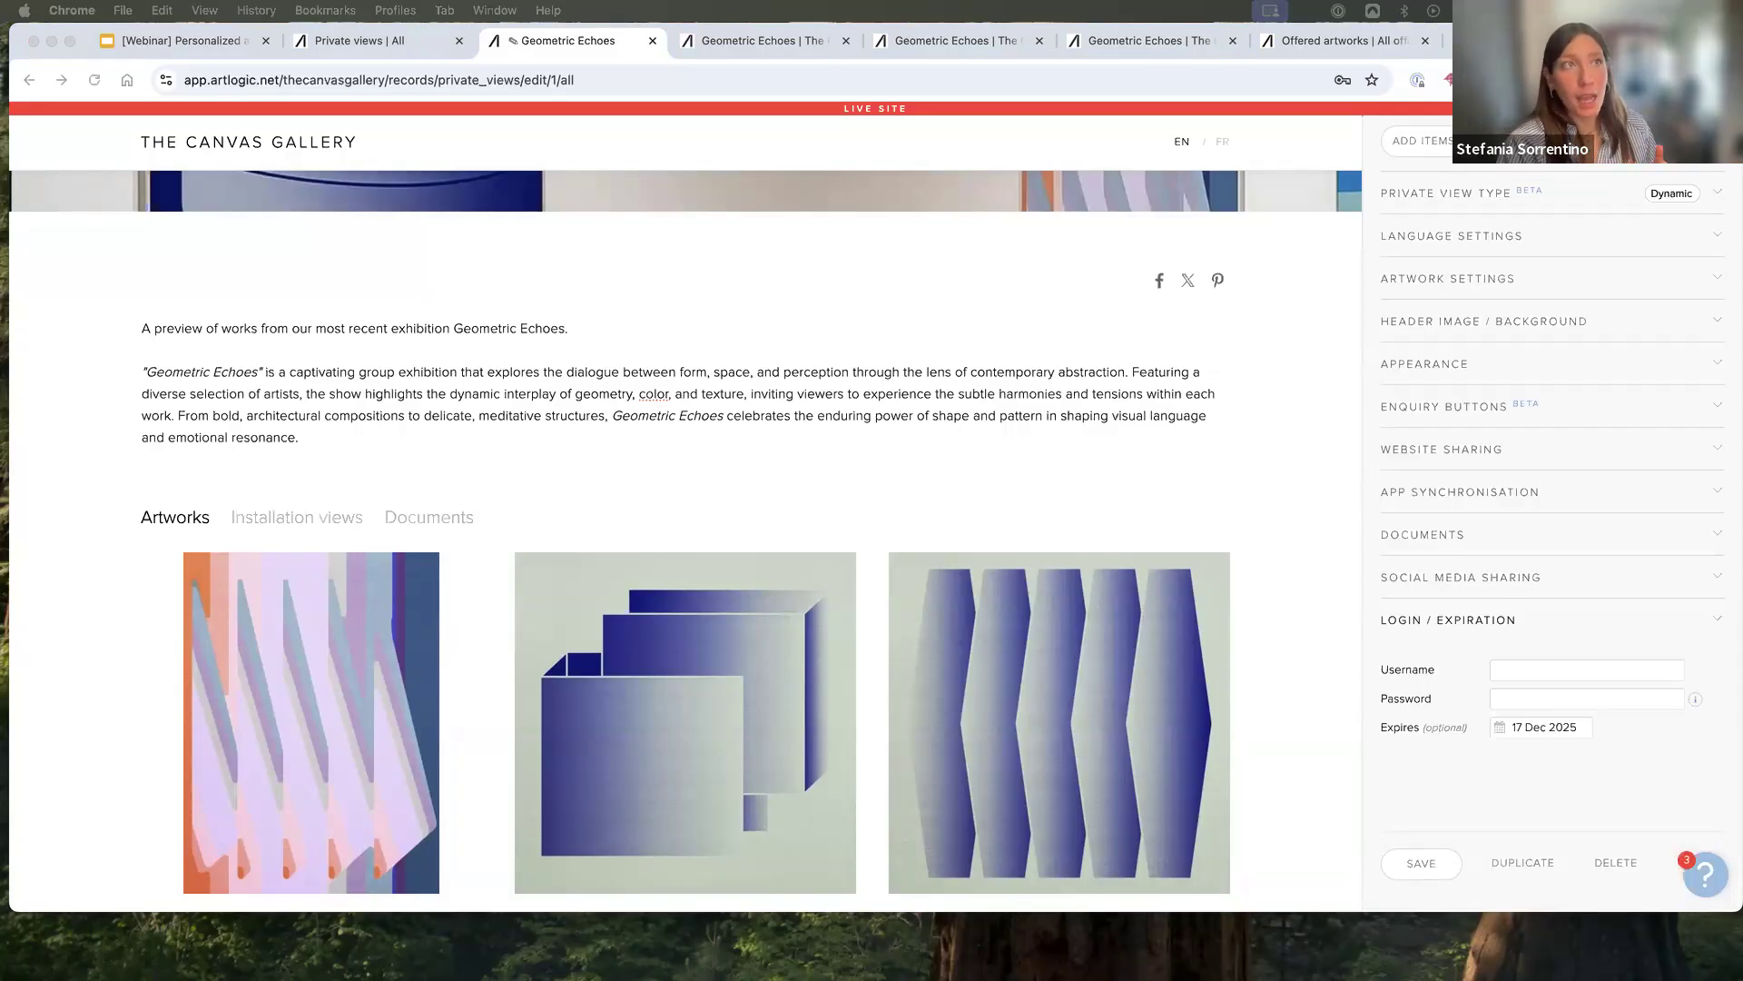
- Open the enquiry button settings and examine which artworks in the preview offer an enquiry link
scroll(1516, 448, up, 2)
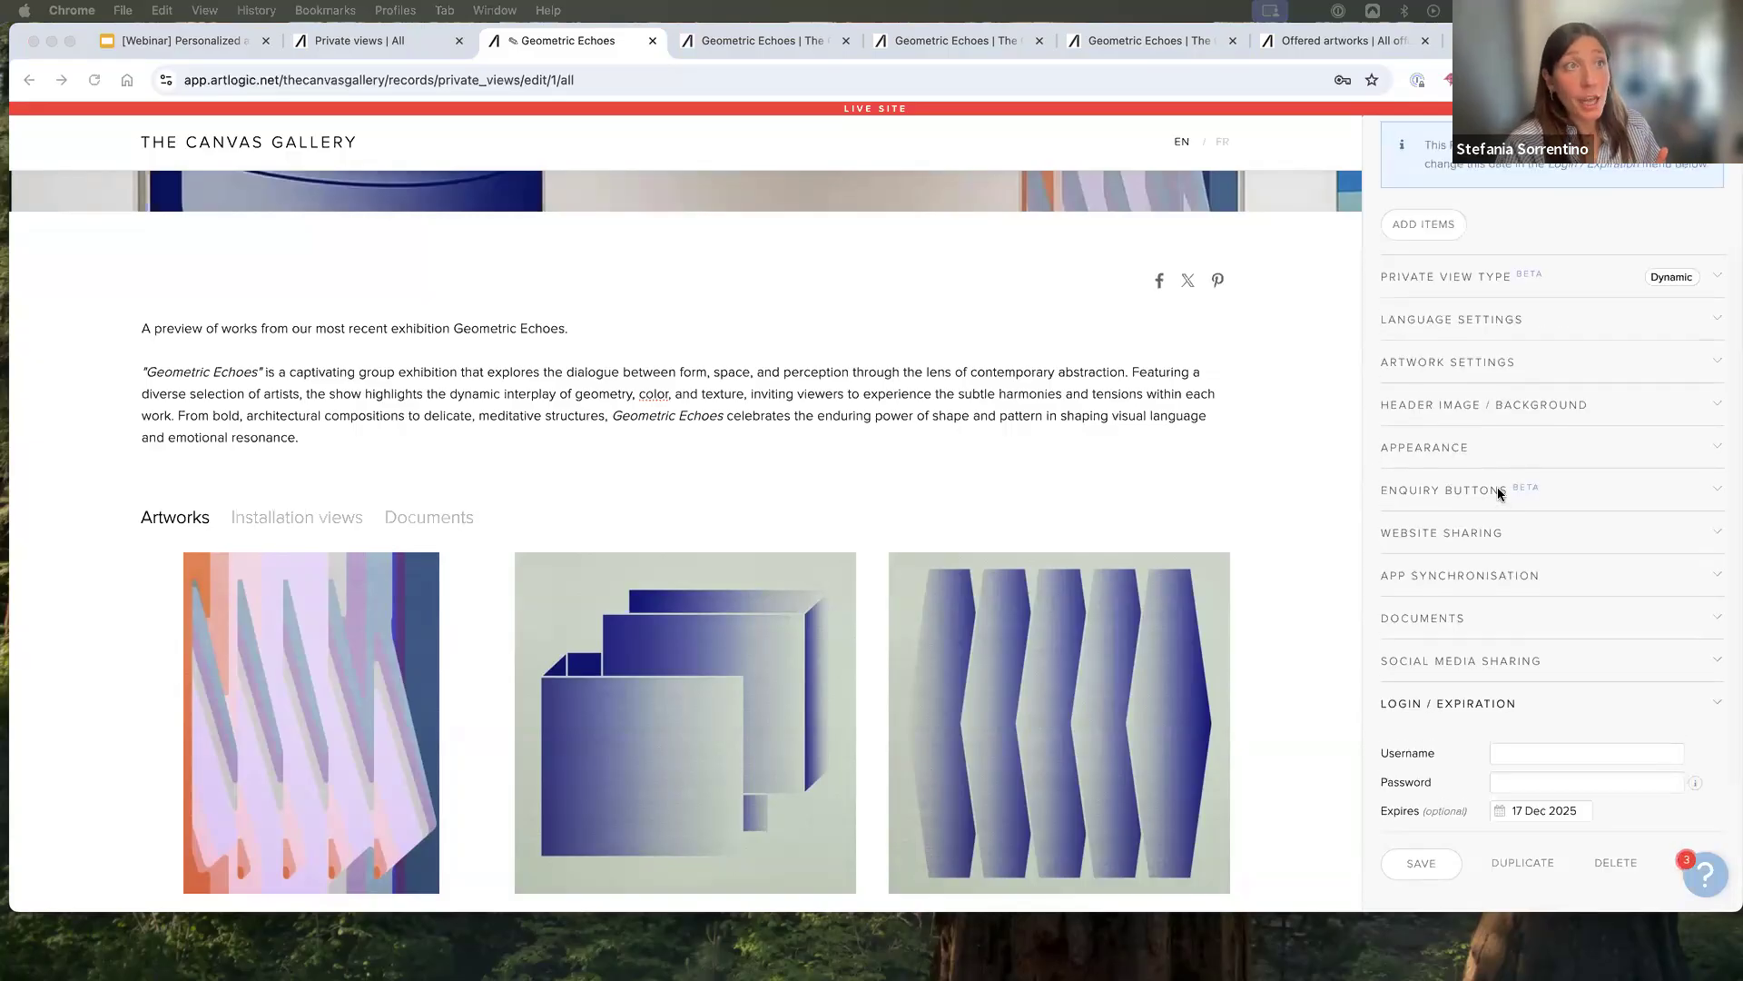
click(1493, 491)
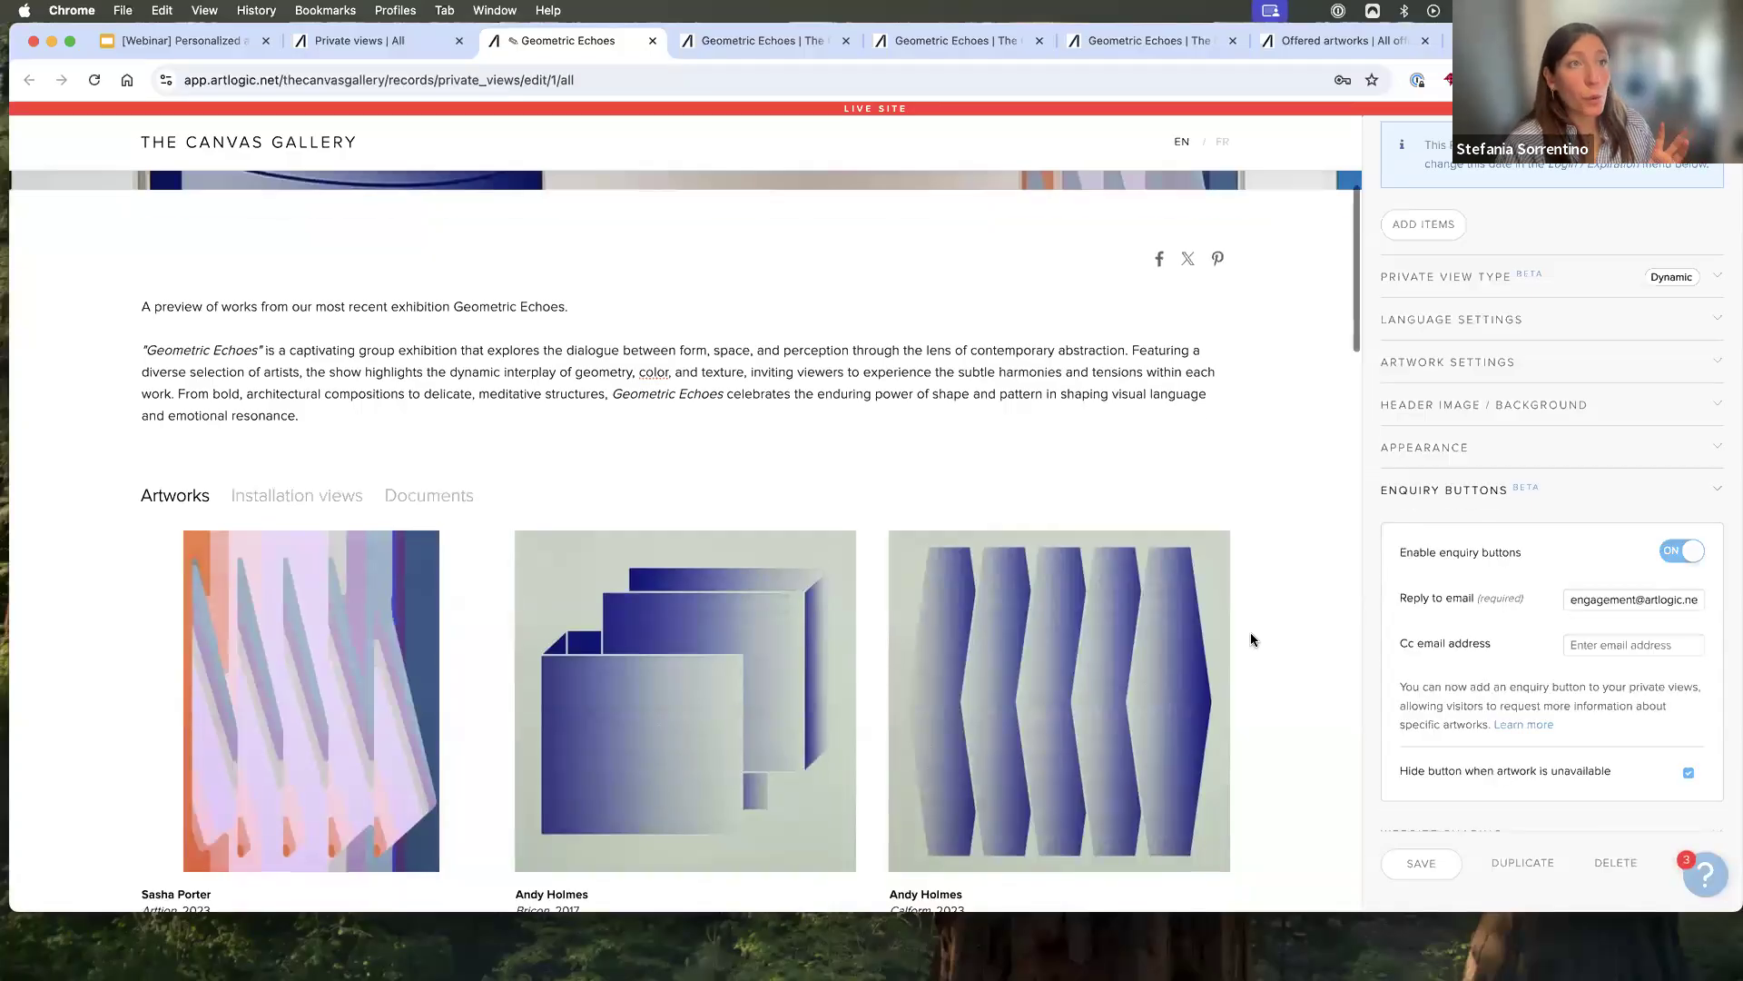
scroll(1249, 634, down, 3)
scroll(1314, 685, down, 5)
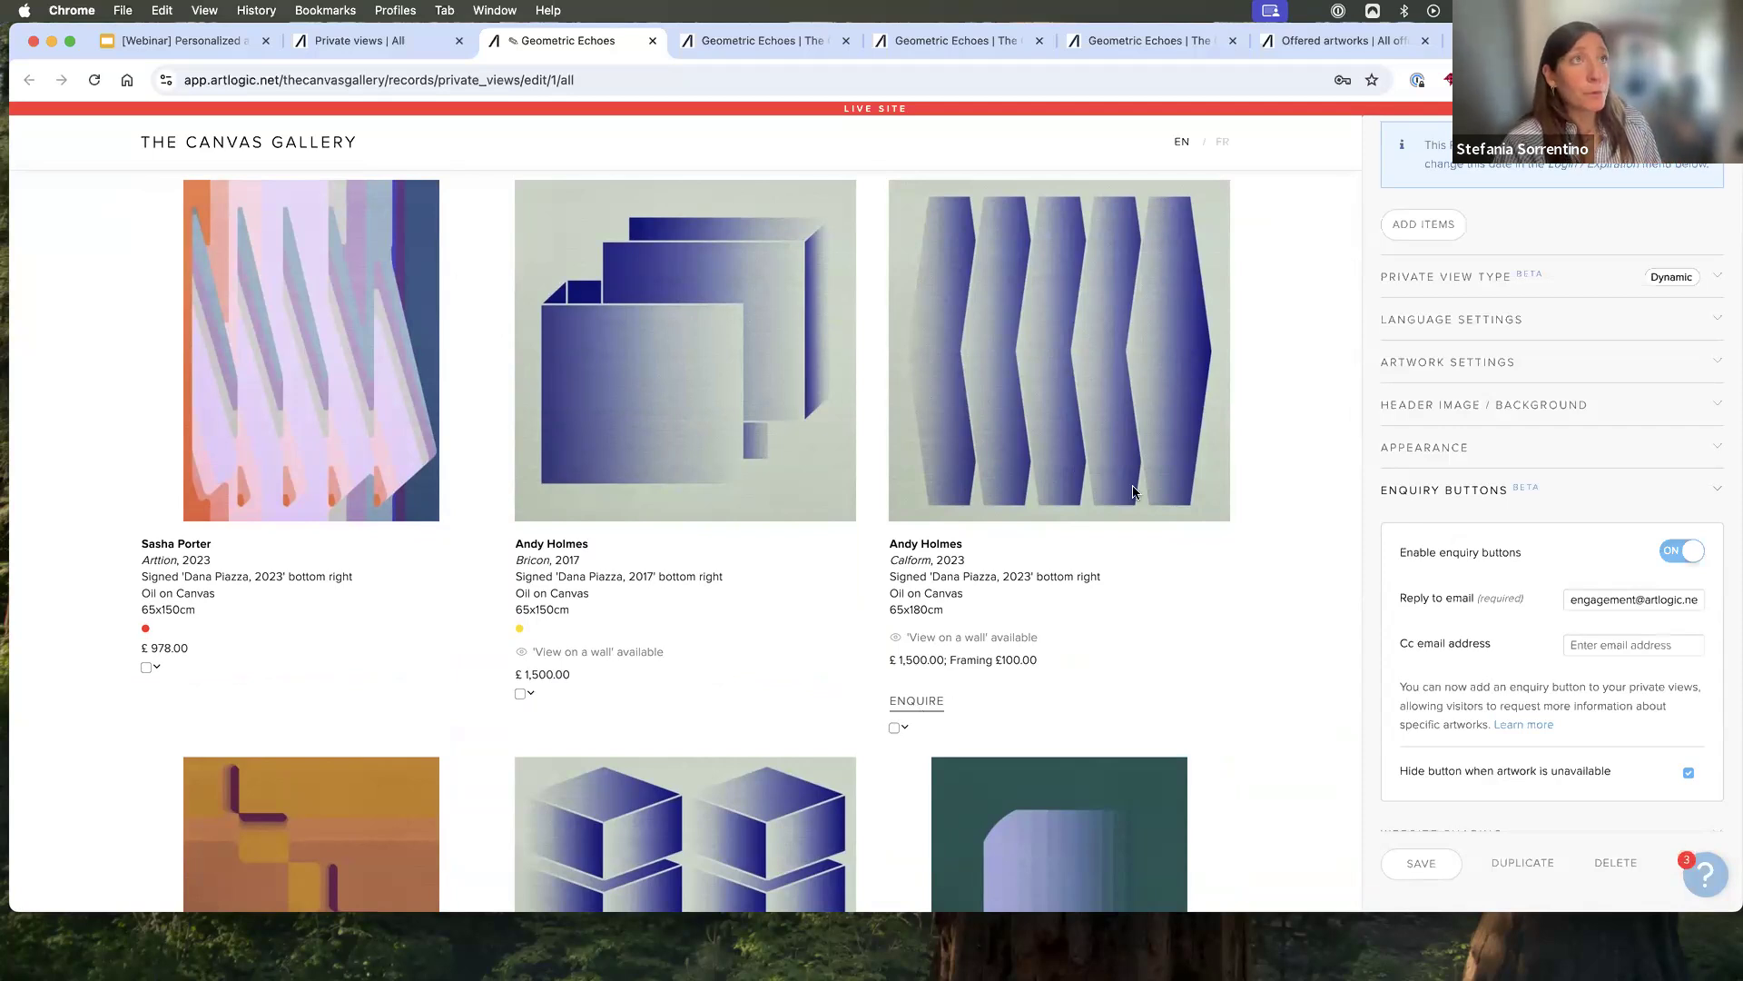
- Open the enquiry form for the Calform artwork in the published Private View and enter the enquirer's name and email address
click(754, 51)
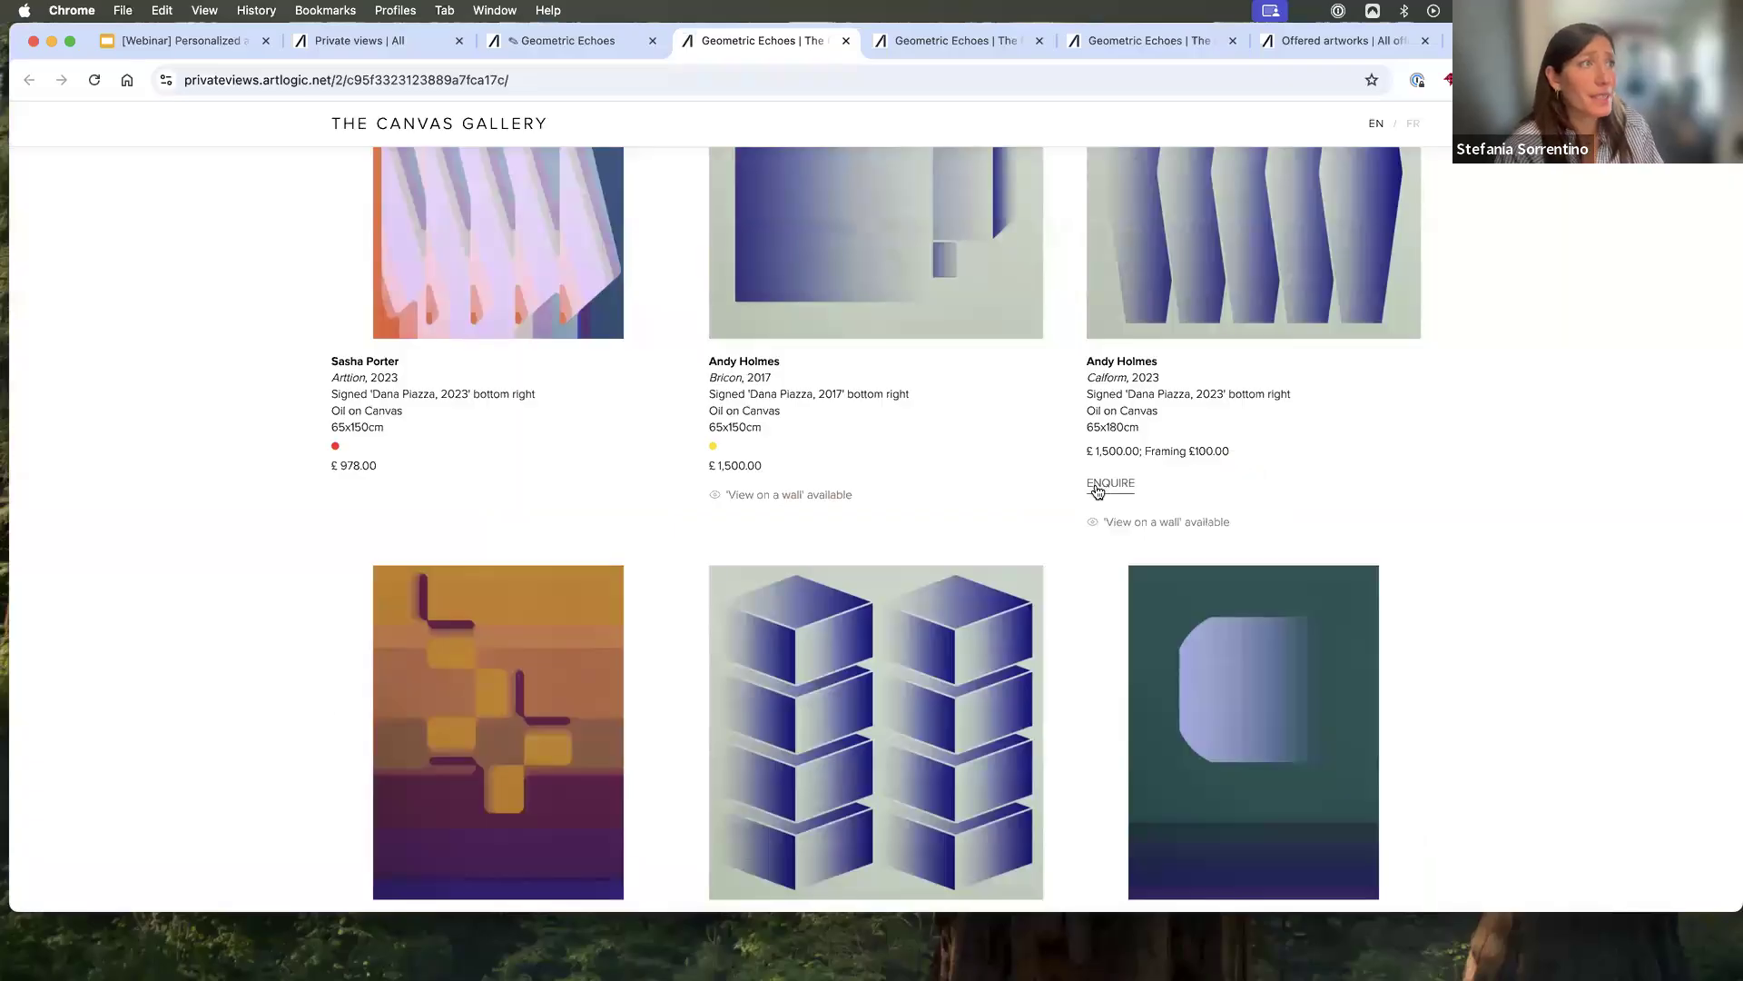
click(1098, 491)
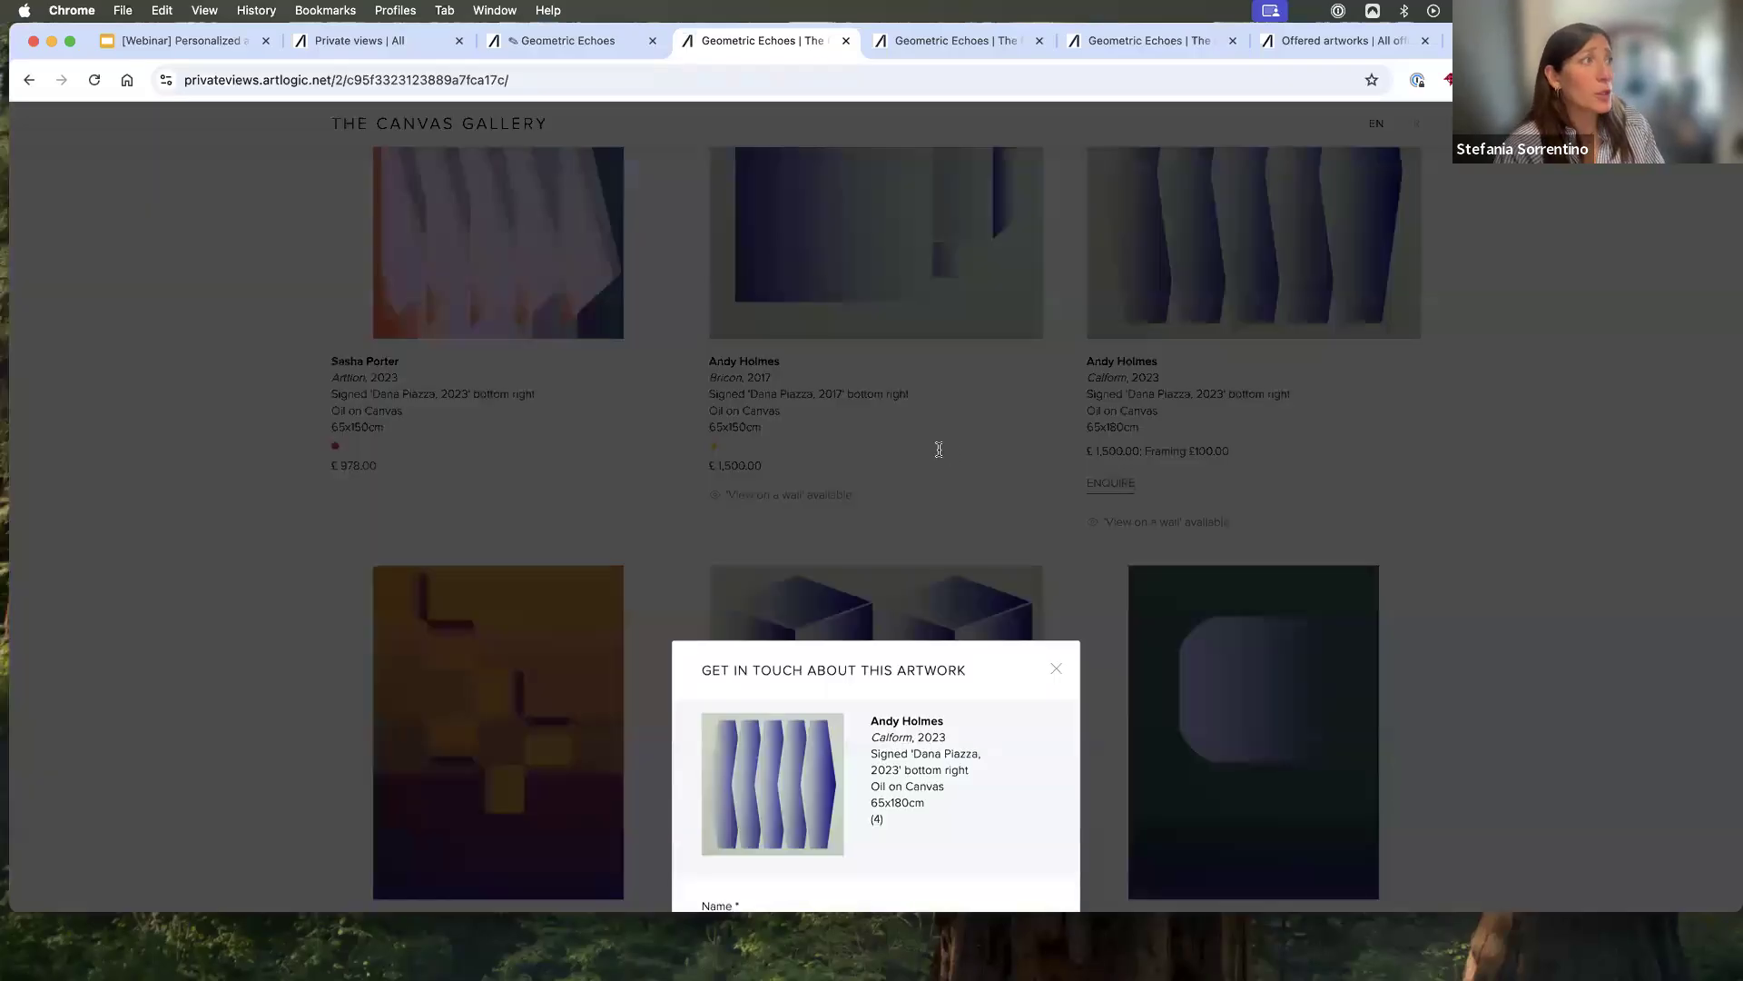
click(935, 448)
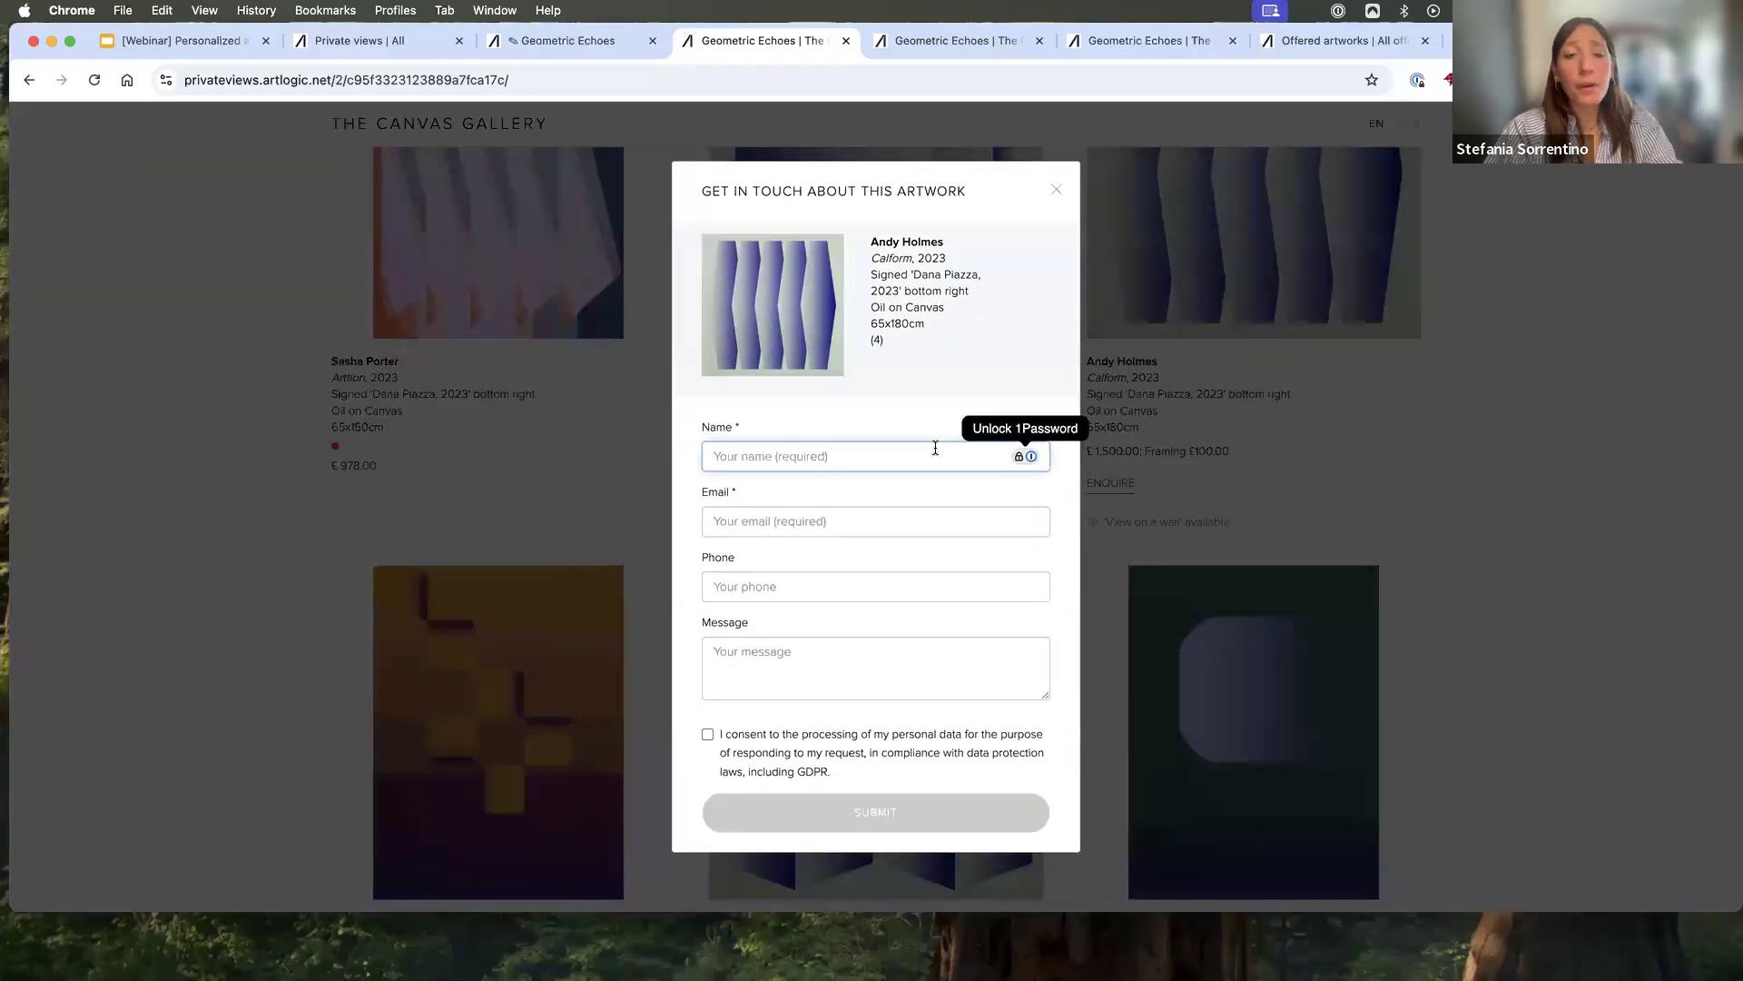
text(Stefania)
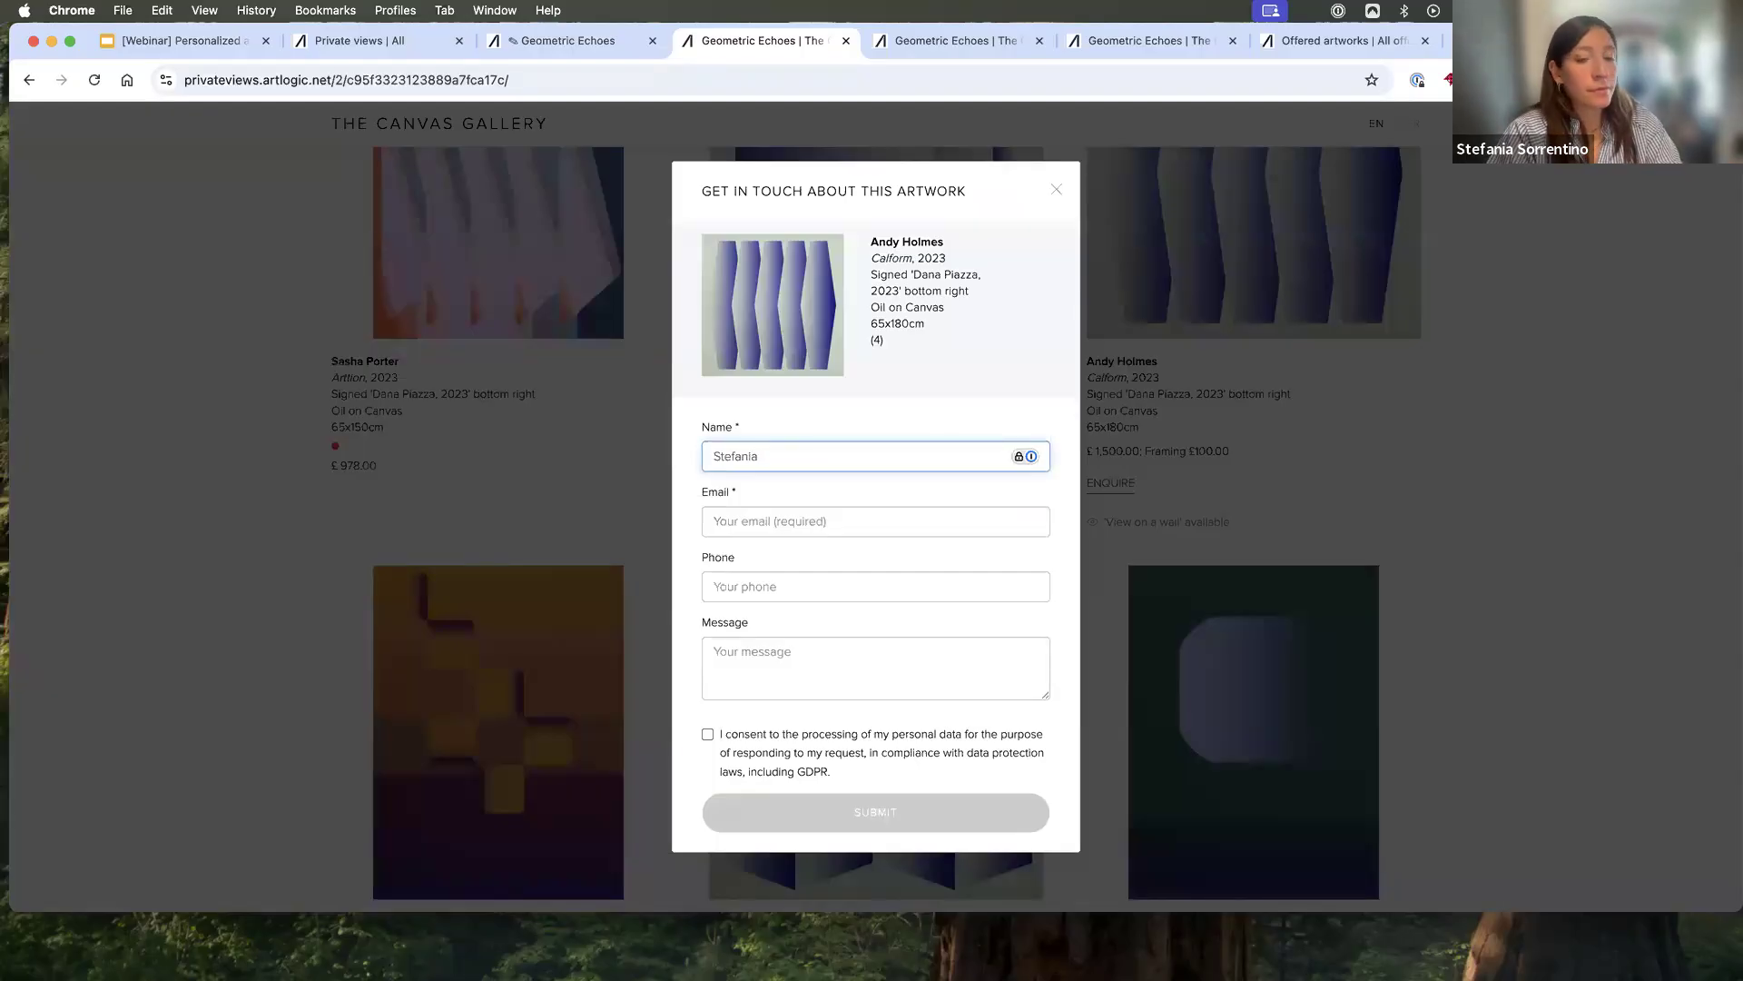
key(Tab)
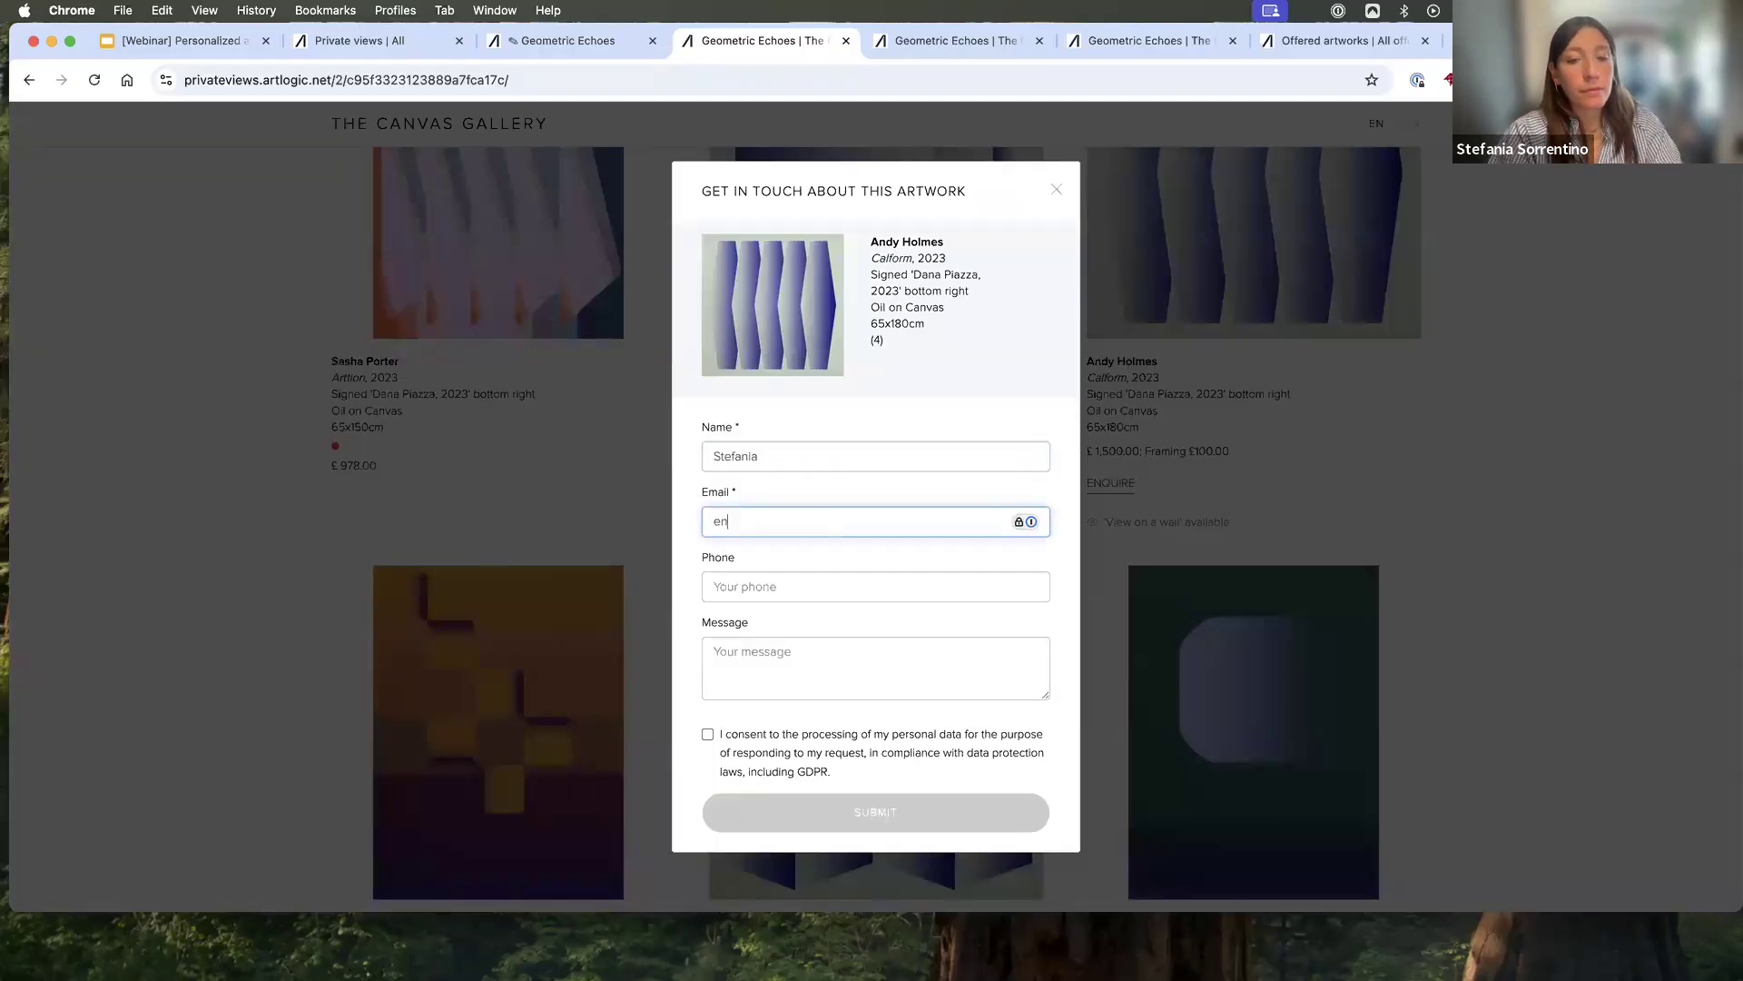
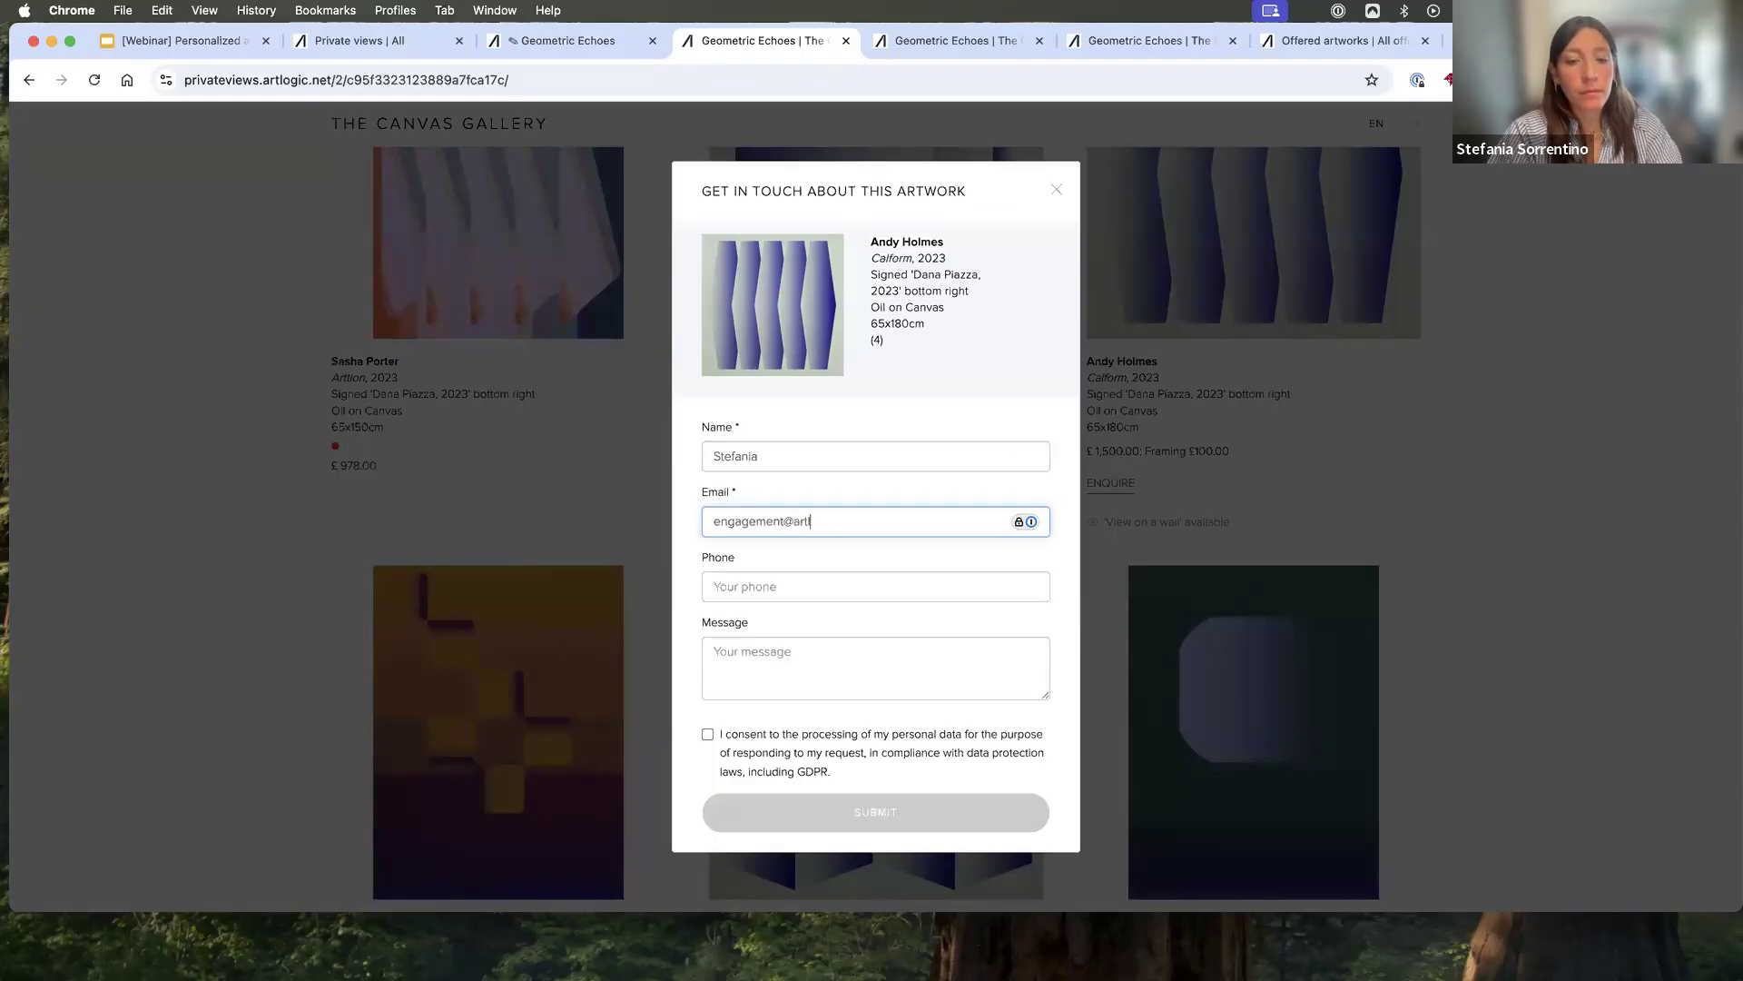
- Add the message "Could I please have more information on this work?", consent to data processing, submit the enquiry and dismiss the confirmation
click(892, 687)
text(Could I please have more information on this work?)
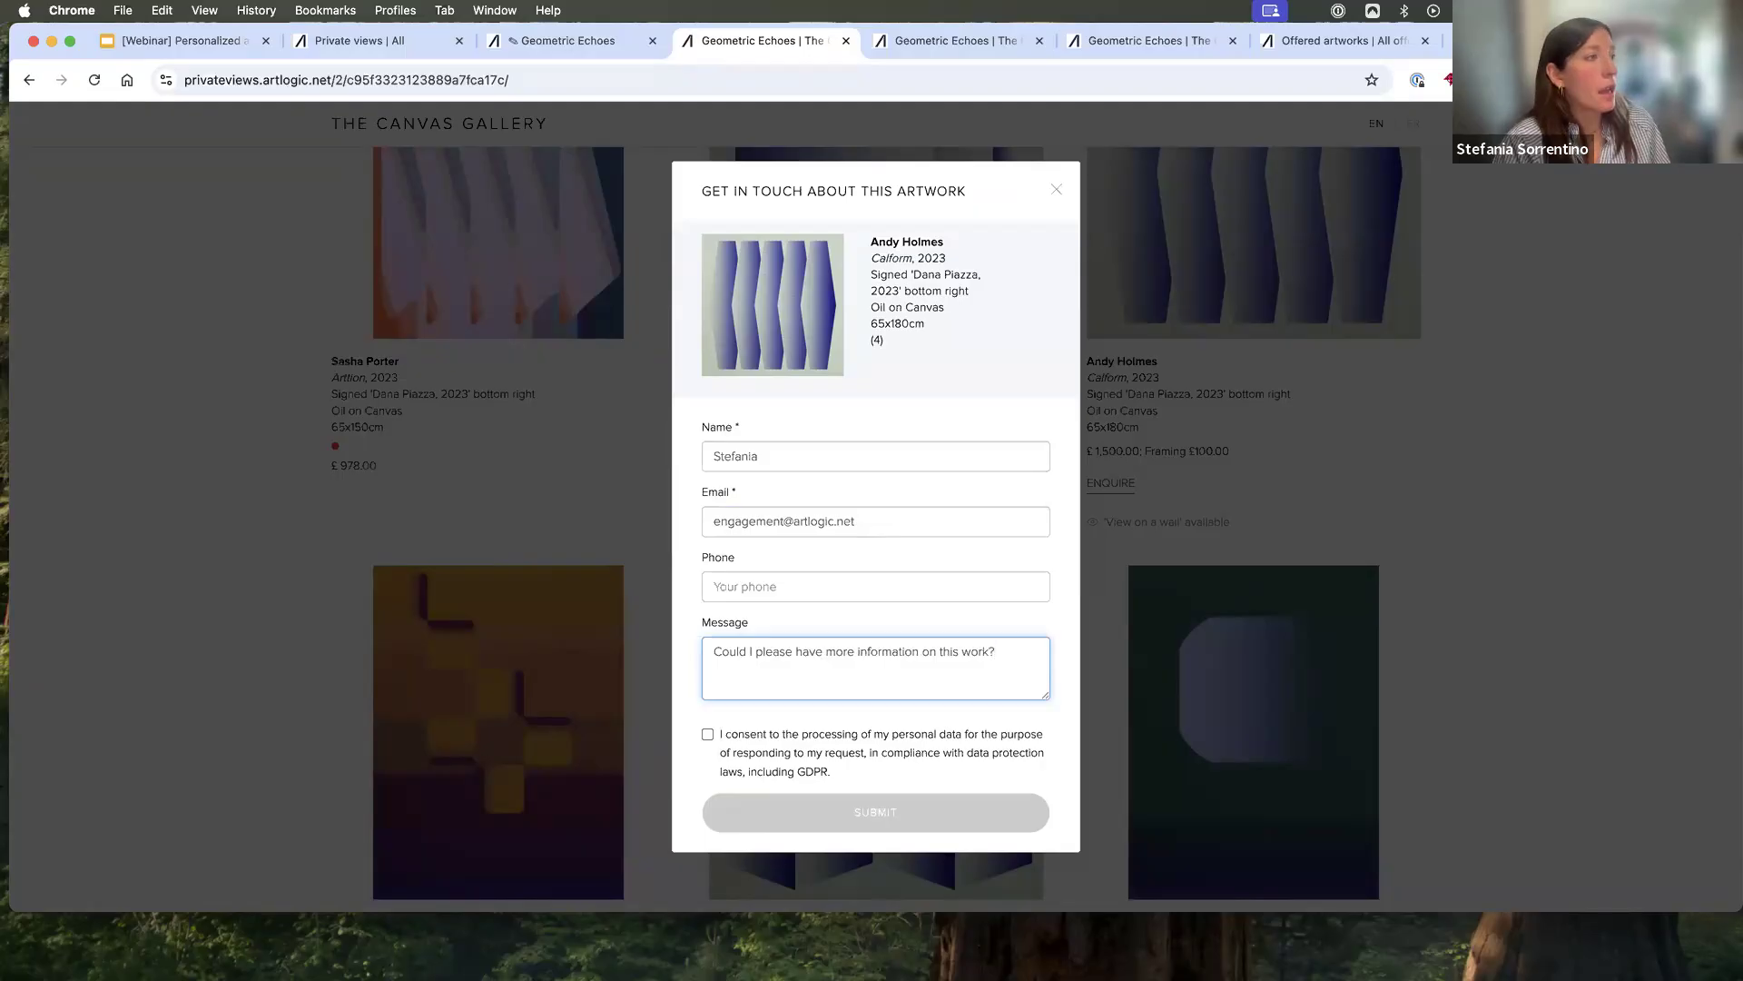
click(707, 734)
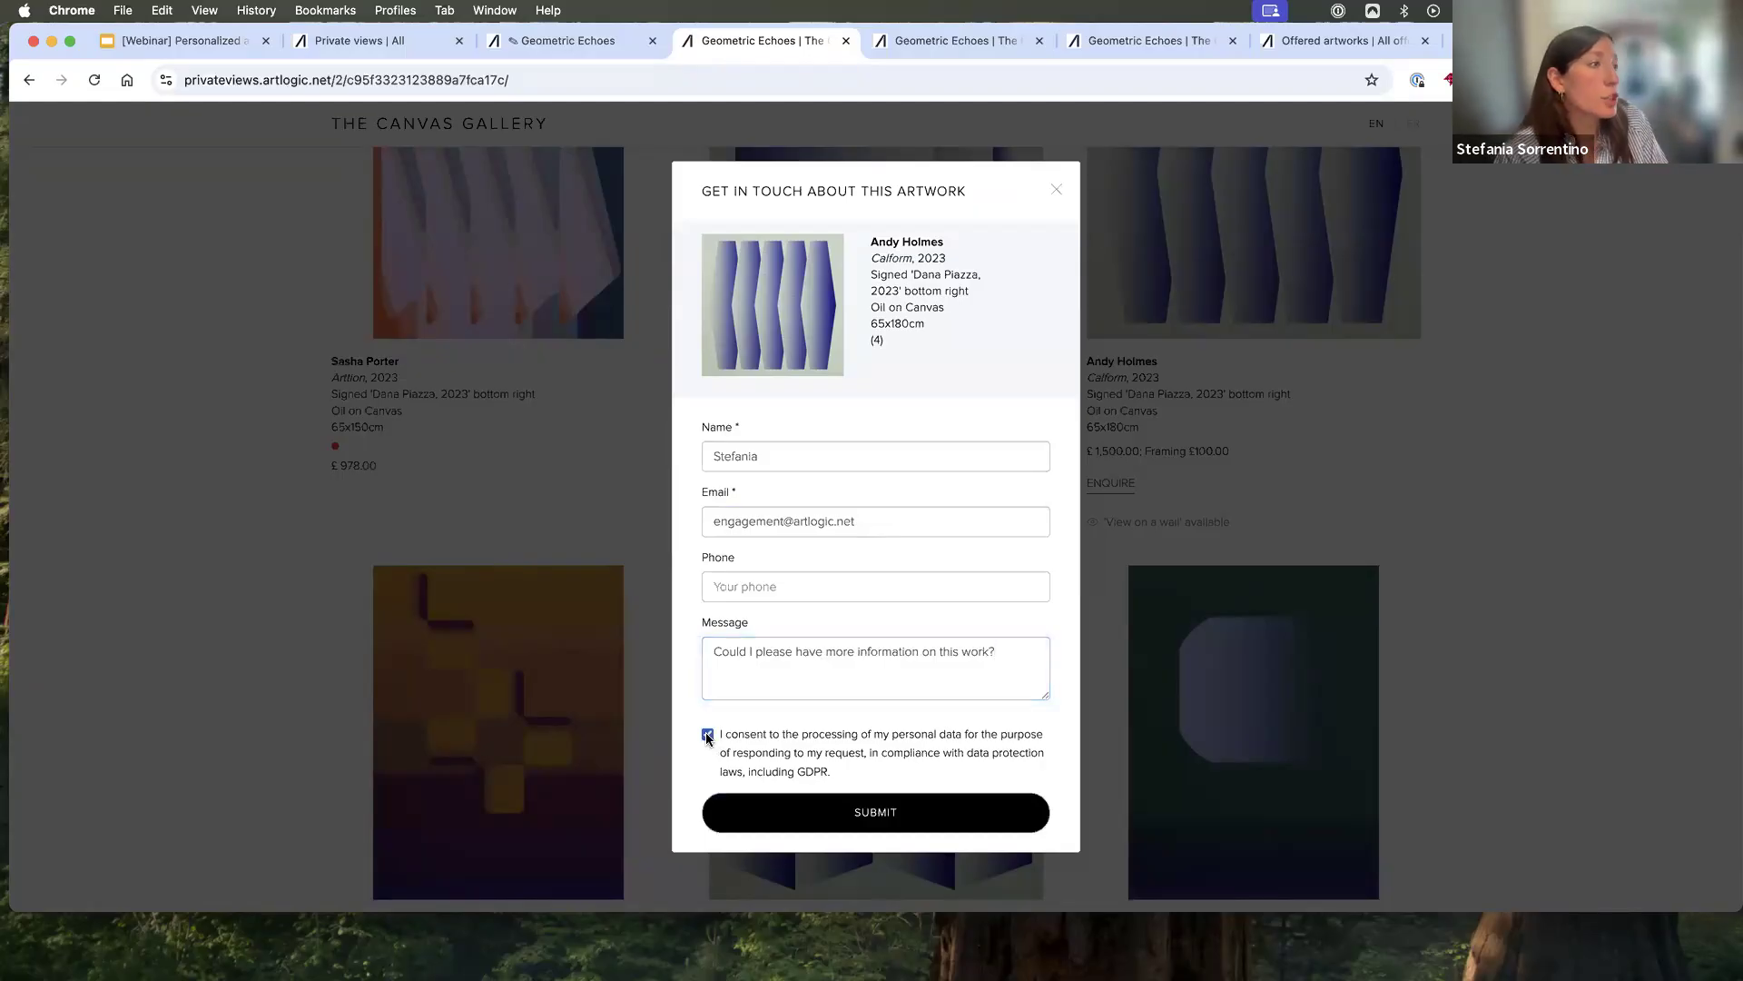
click(840, 816)
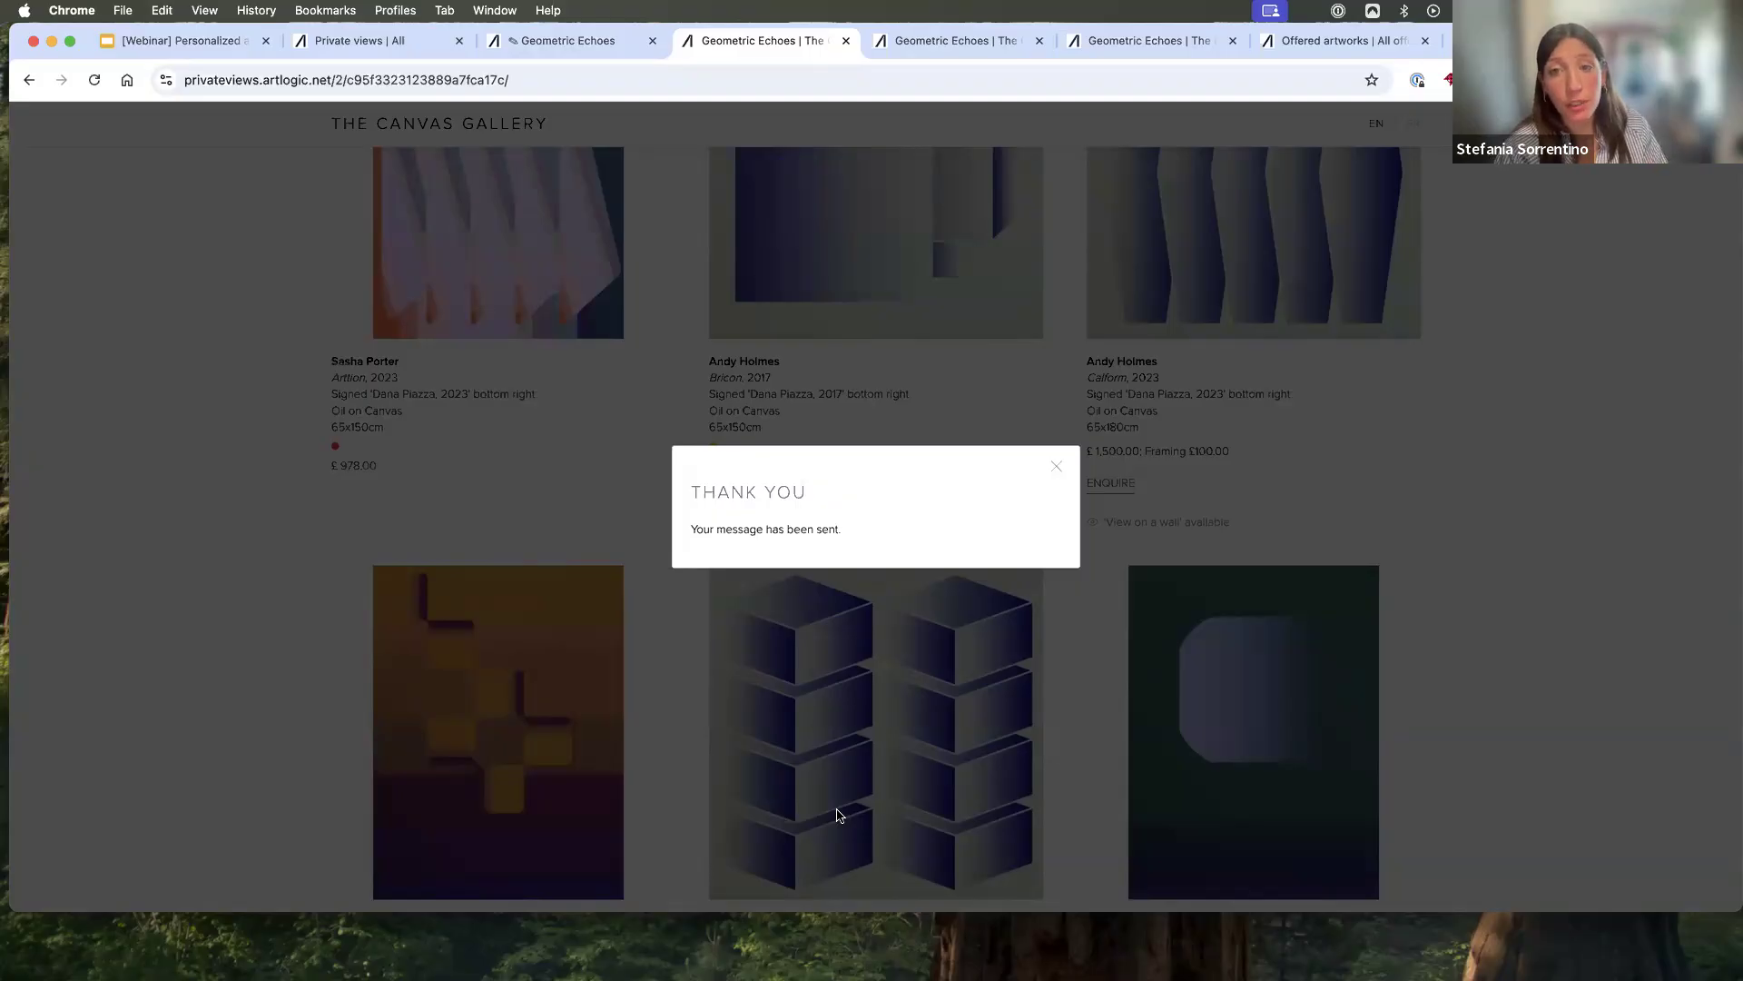
click(826, 304)
- Open the newest Calform offer among the offered artworks, examine its sales channel, and close the offers page
click(585, 42)
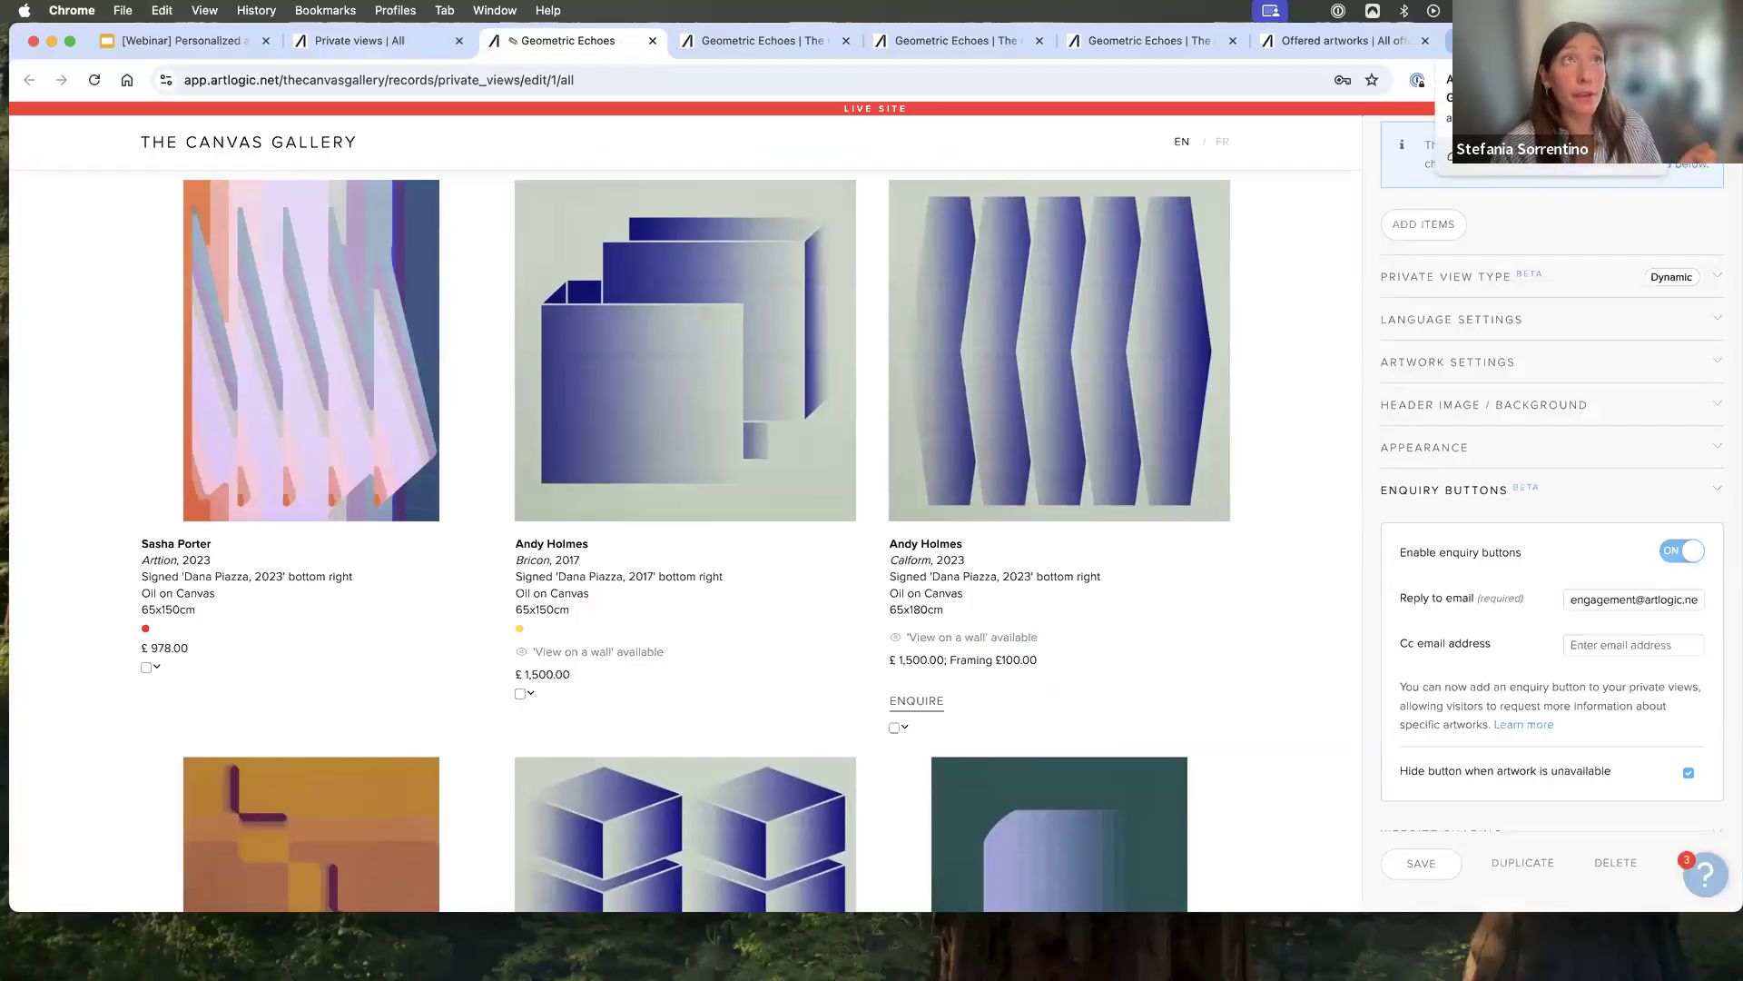
click(1327, 47)
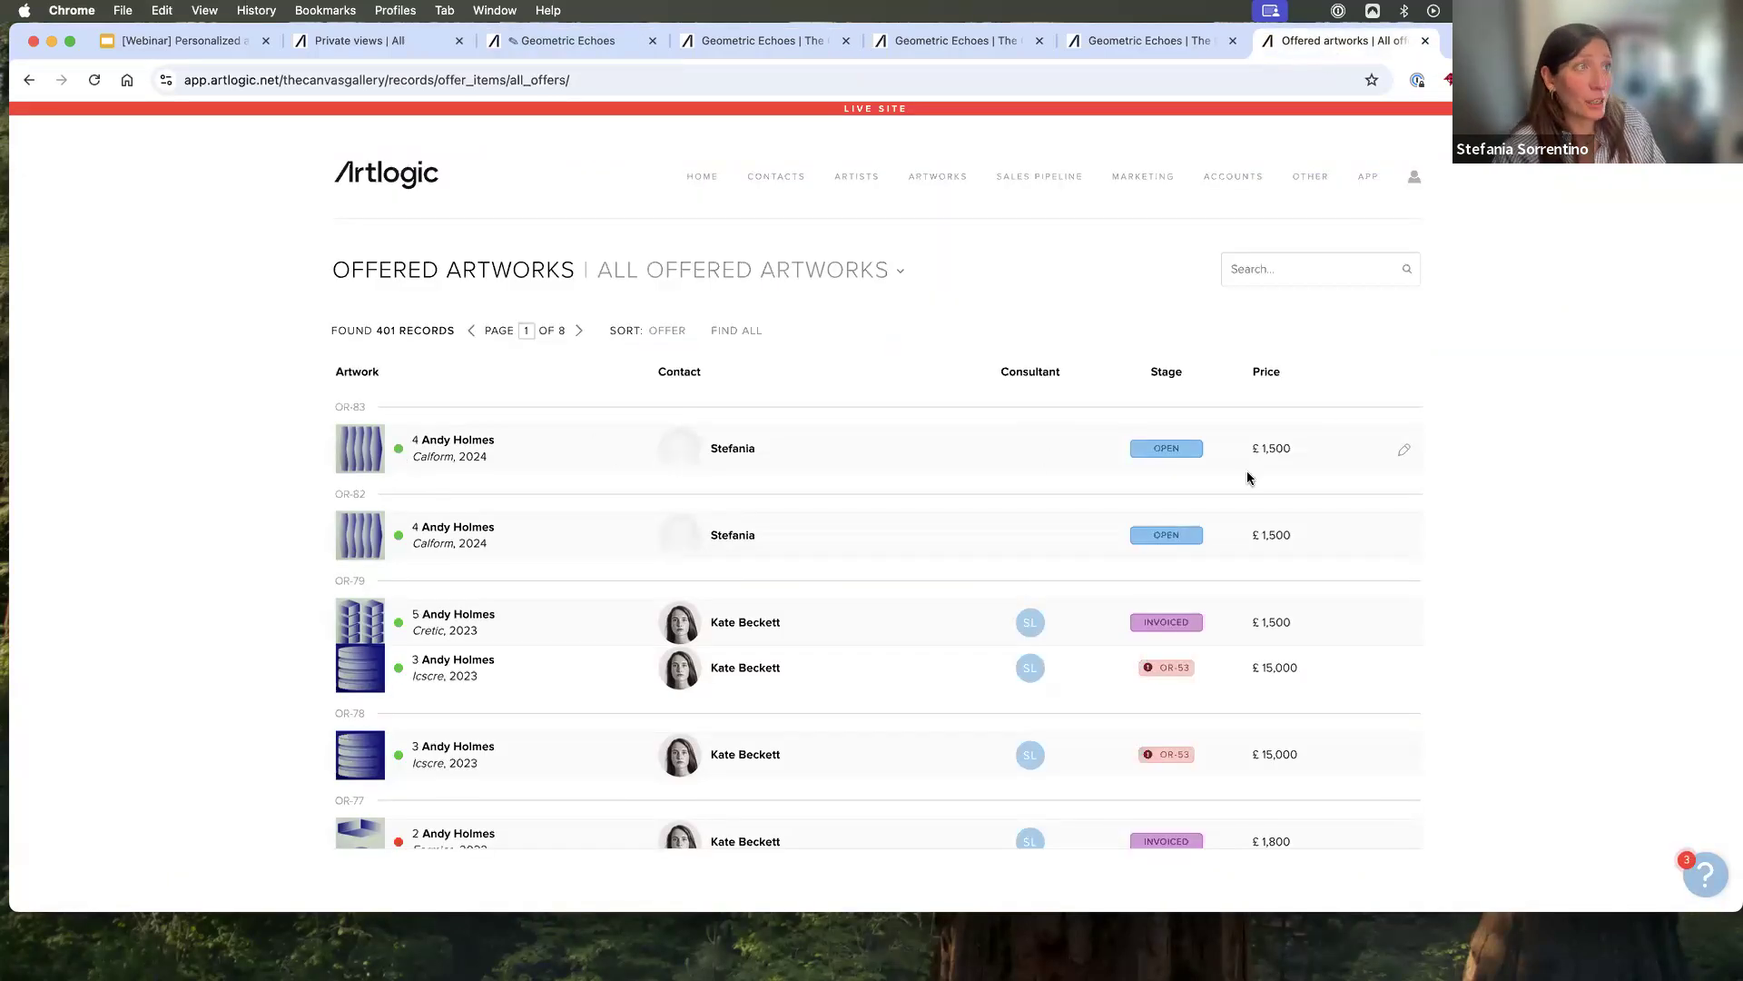
click(1394, 447)
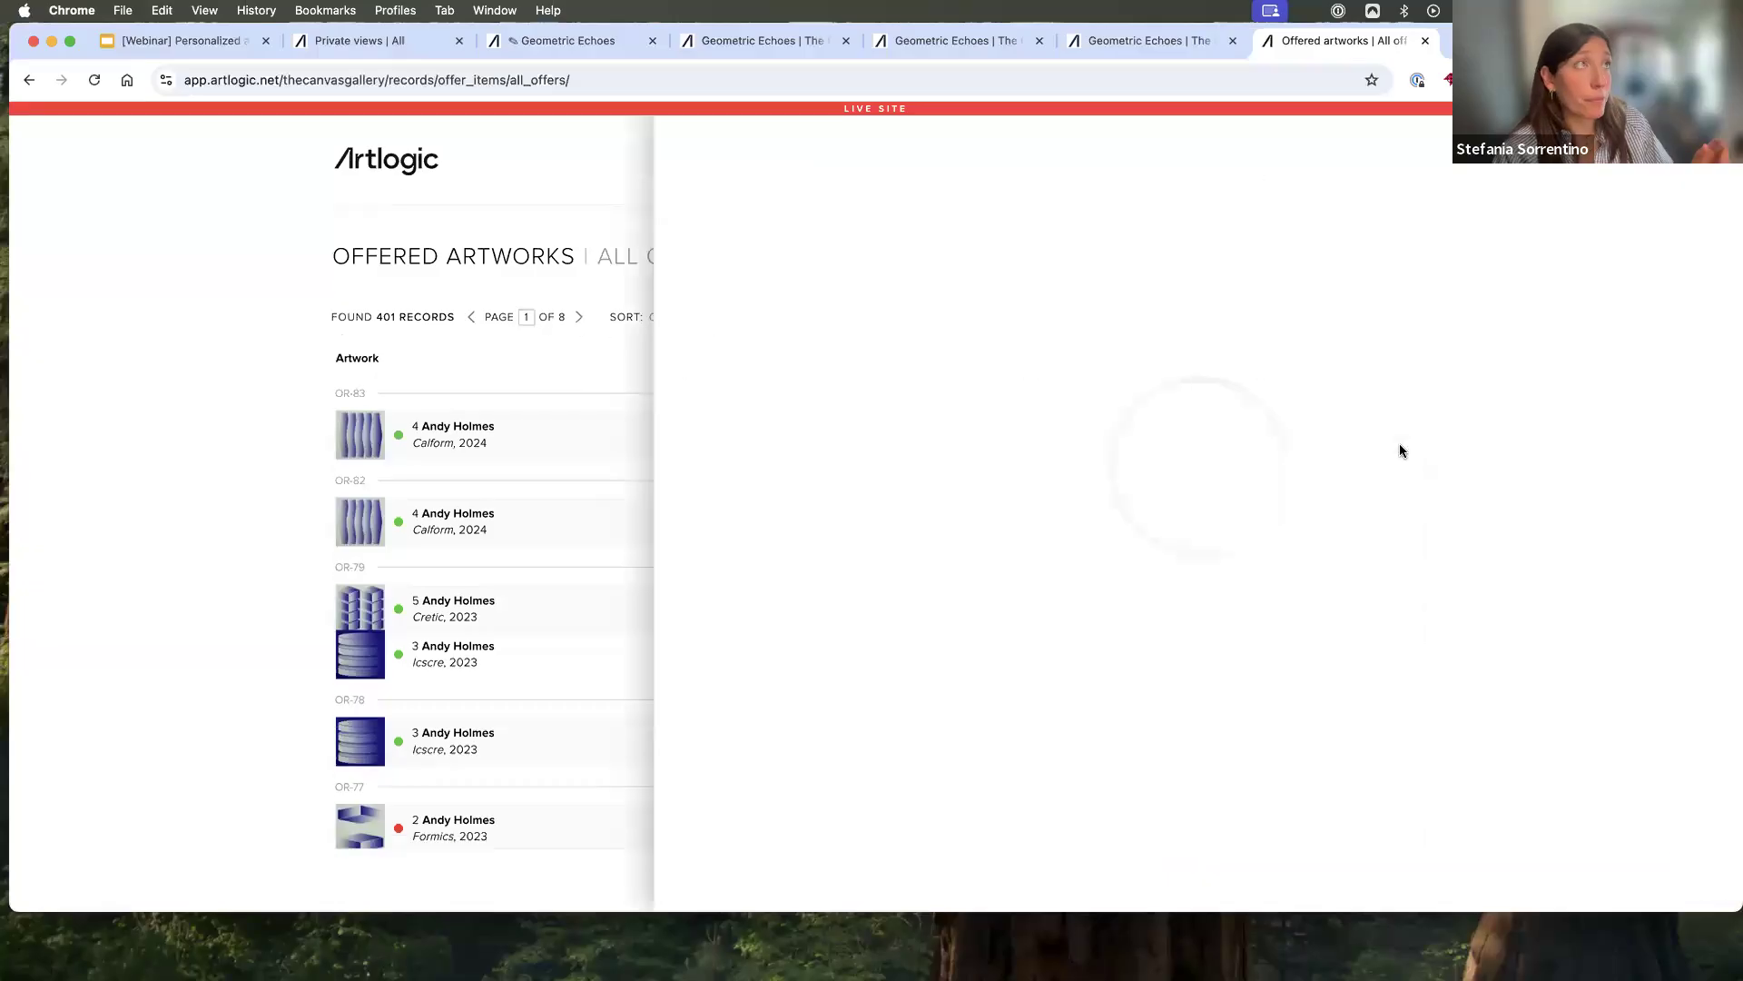
triple_click(868, 410)
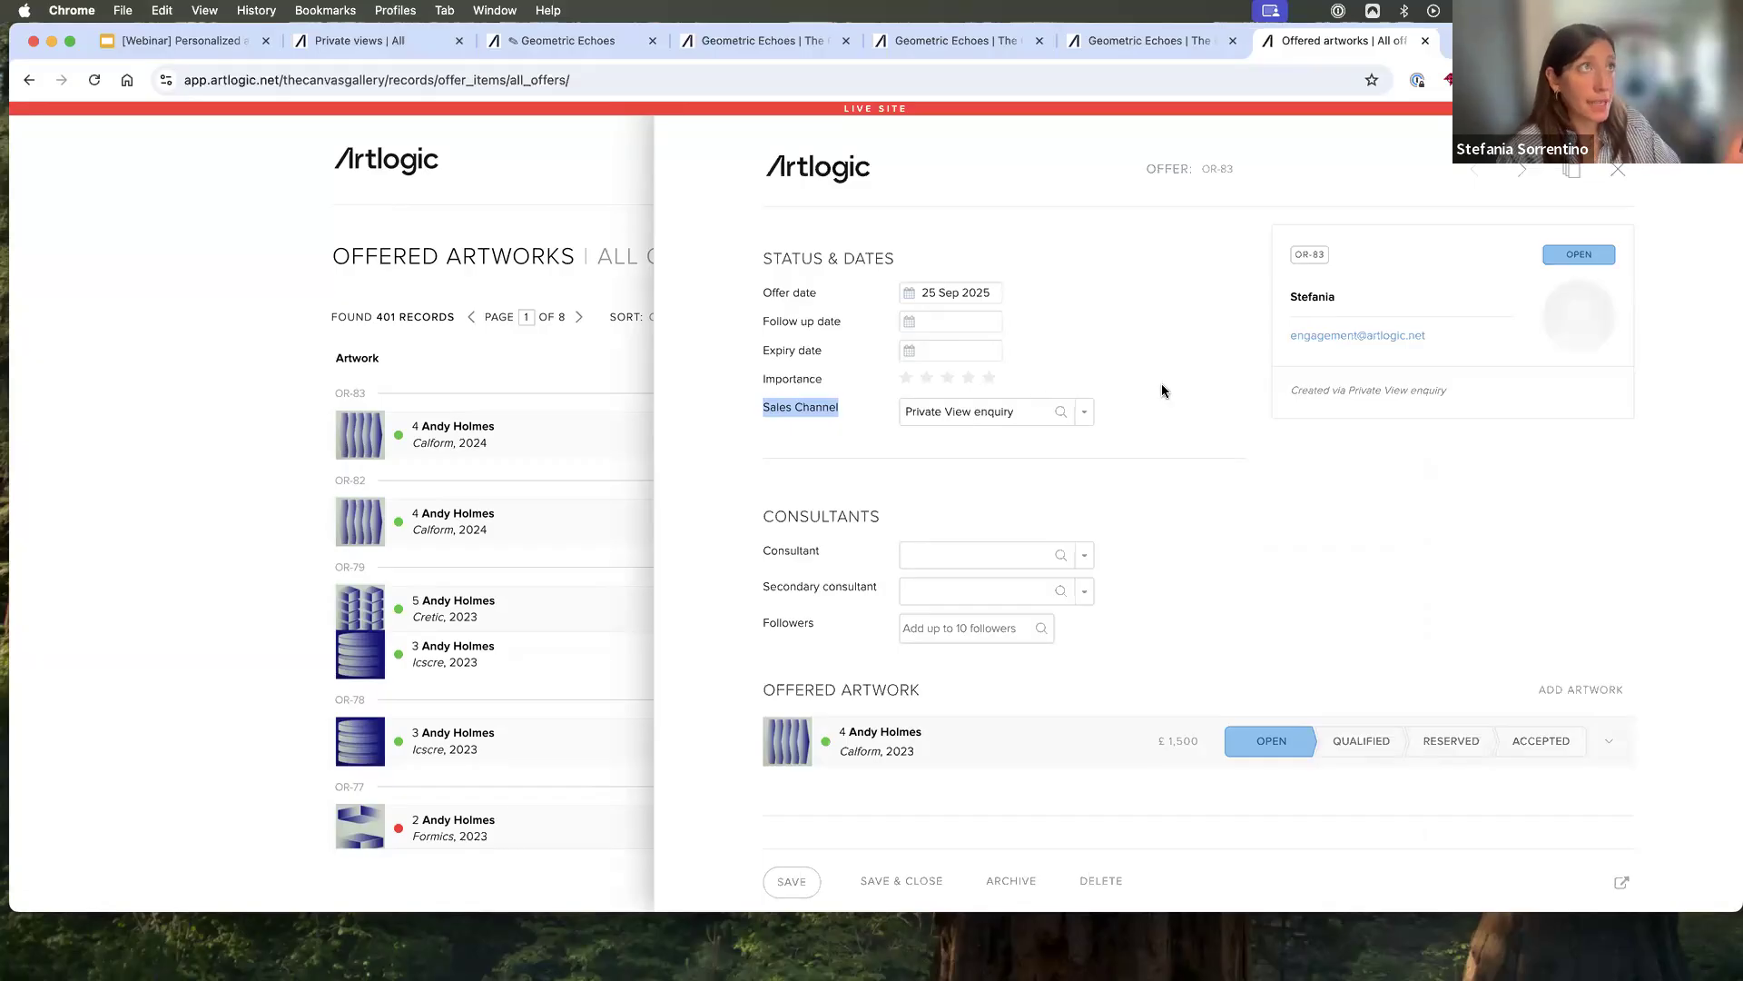
click(1425, 43)
- In the Private View editor's enquiry button settings, turn off hiding the button when an artwork is unavailable
click(600, 44)
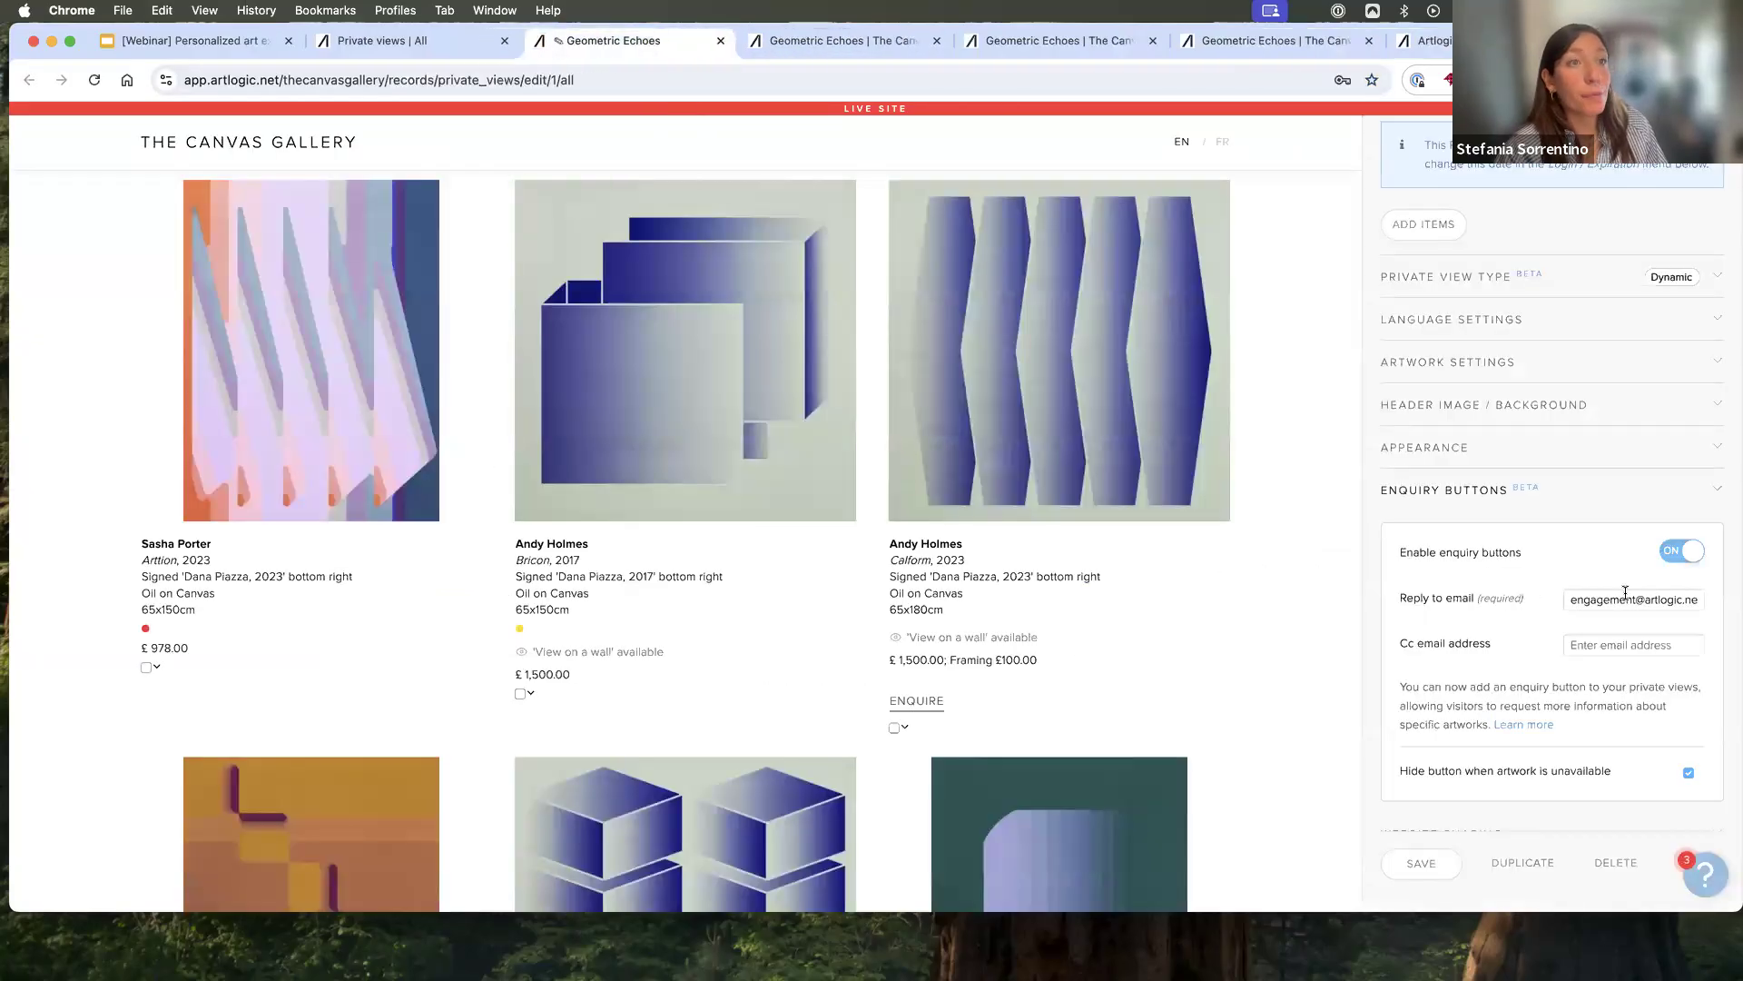
click(1625, 596)
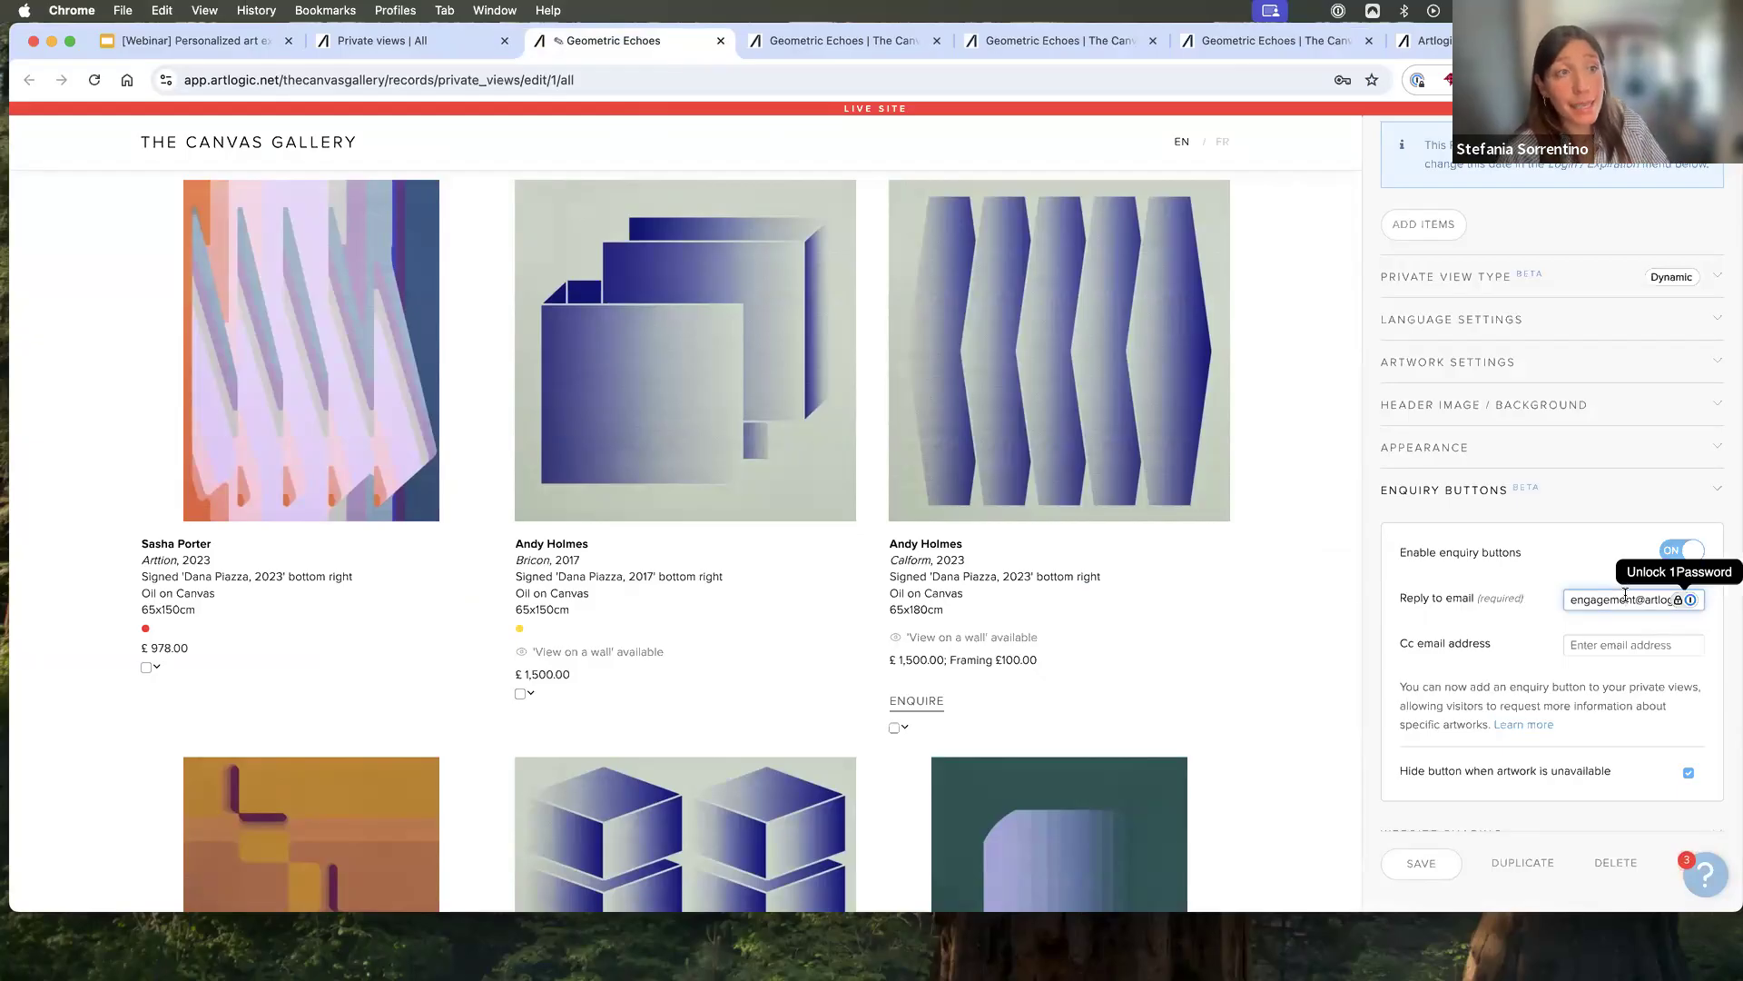
click(1689, 774)
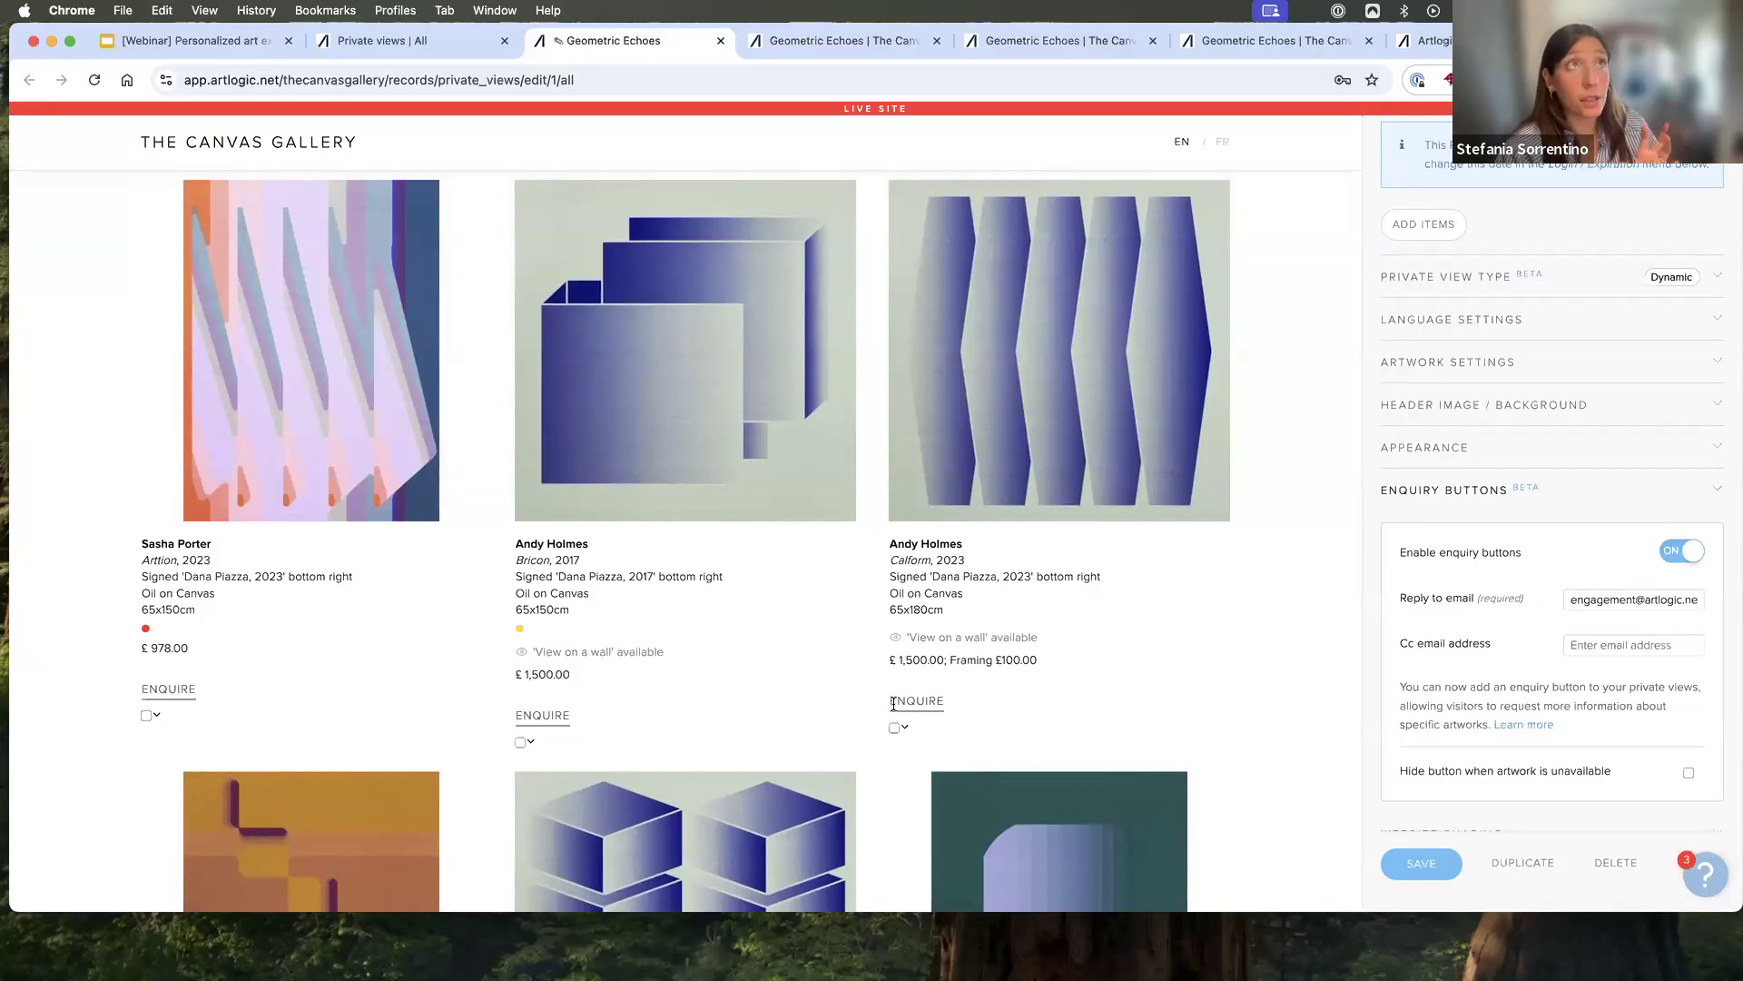
- Examine the enquiry button text setting in the Private Views preferences
click(1410, 42)
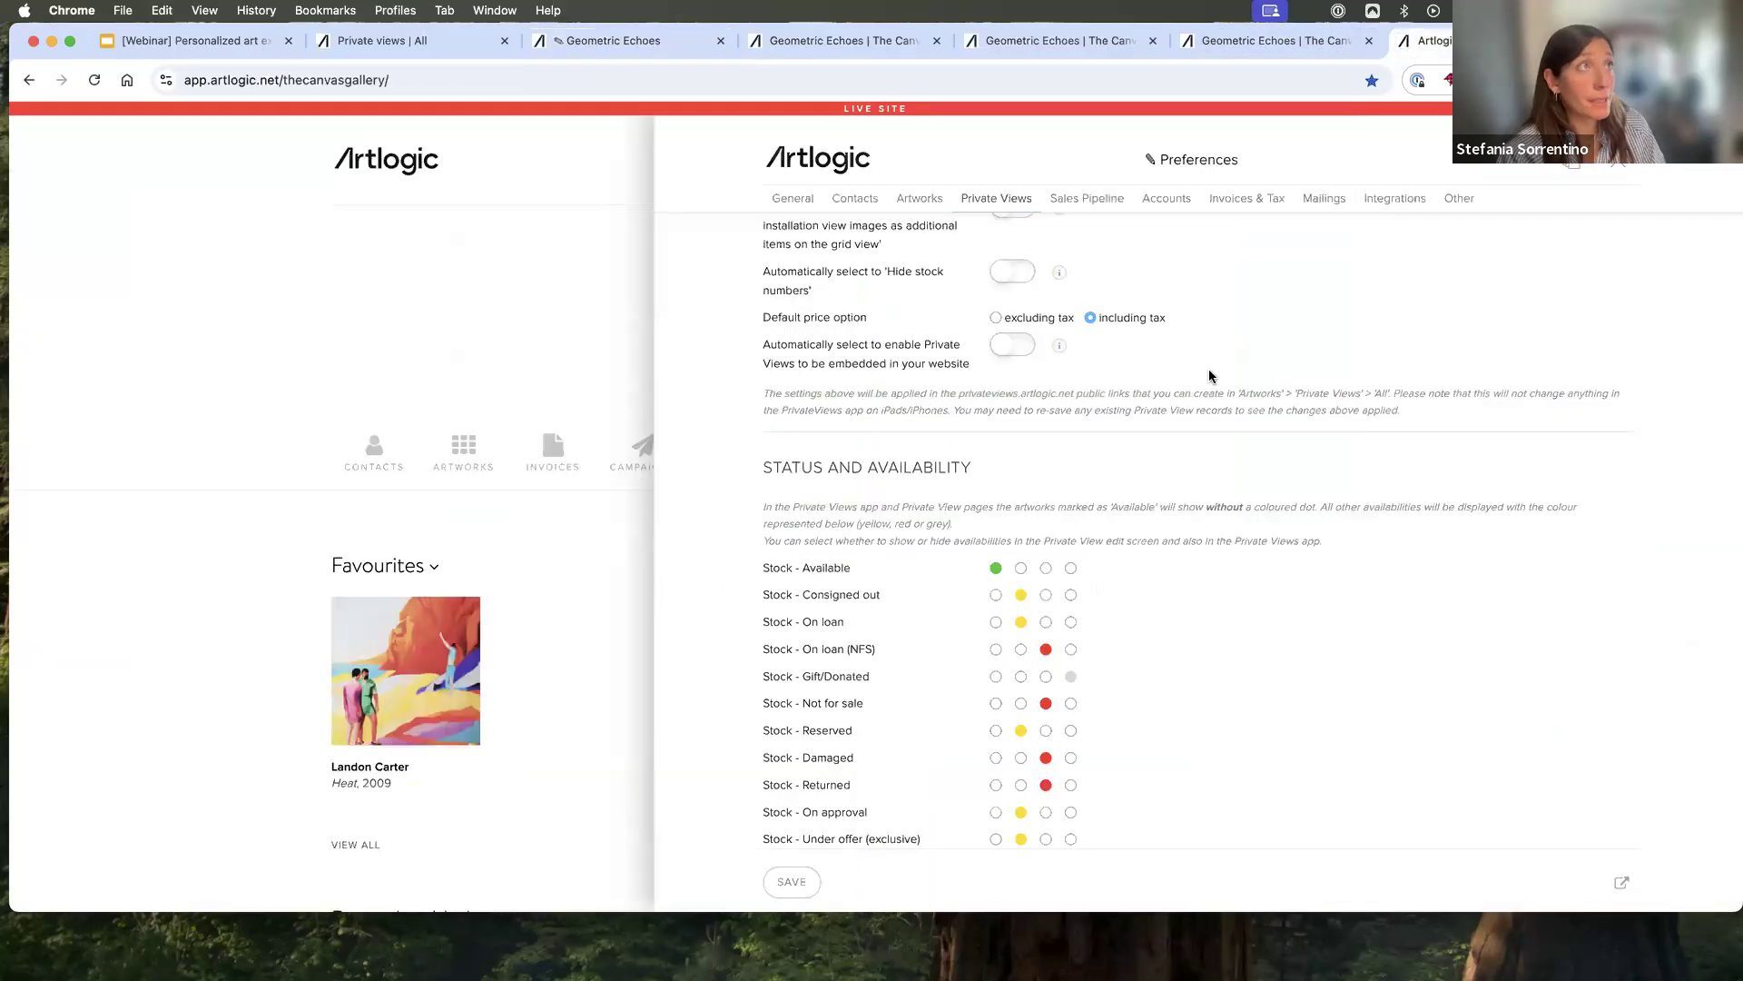
scroll(1211, 376, up, 5)
drag(760, 520, 887, 523)
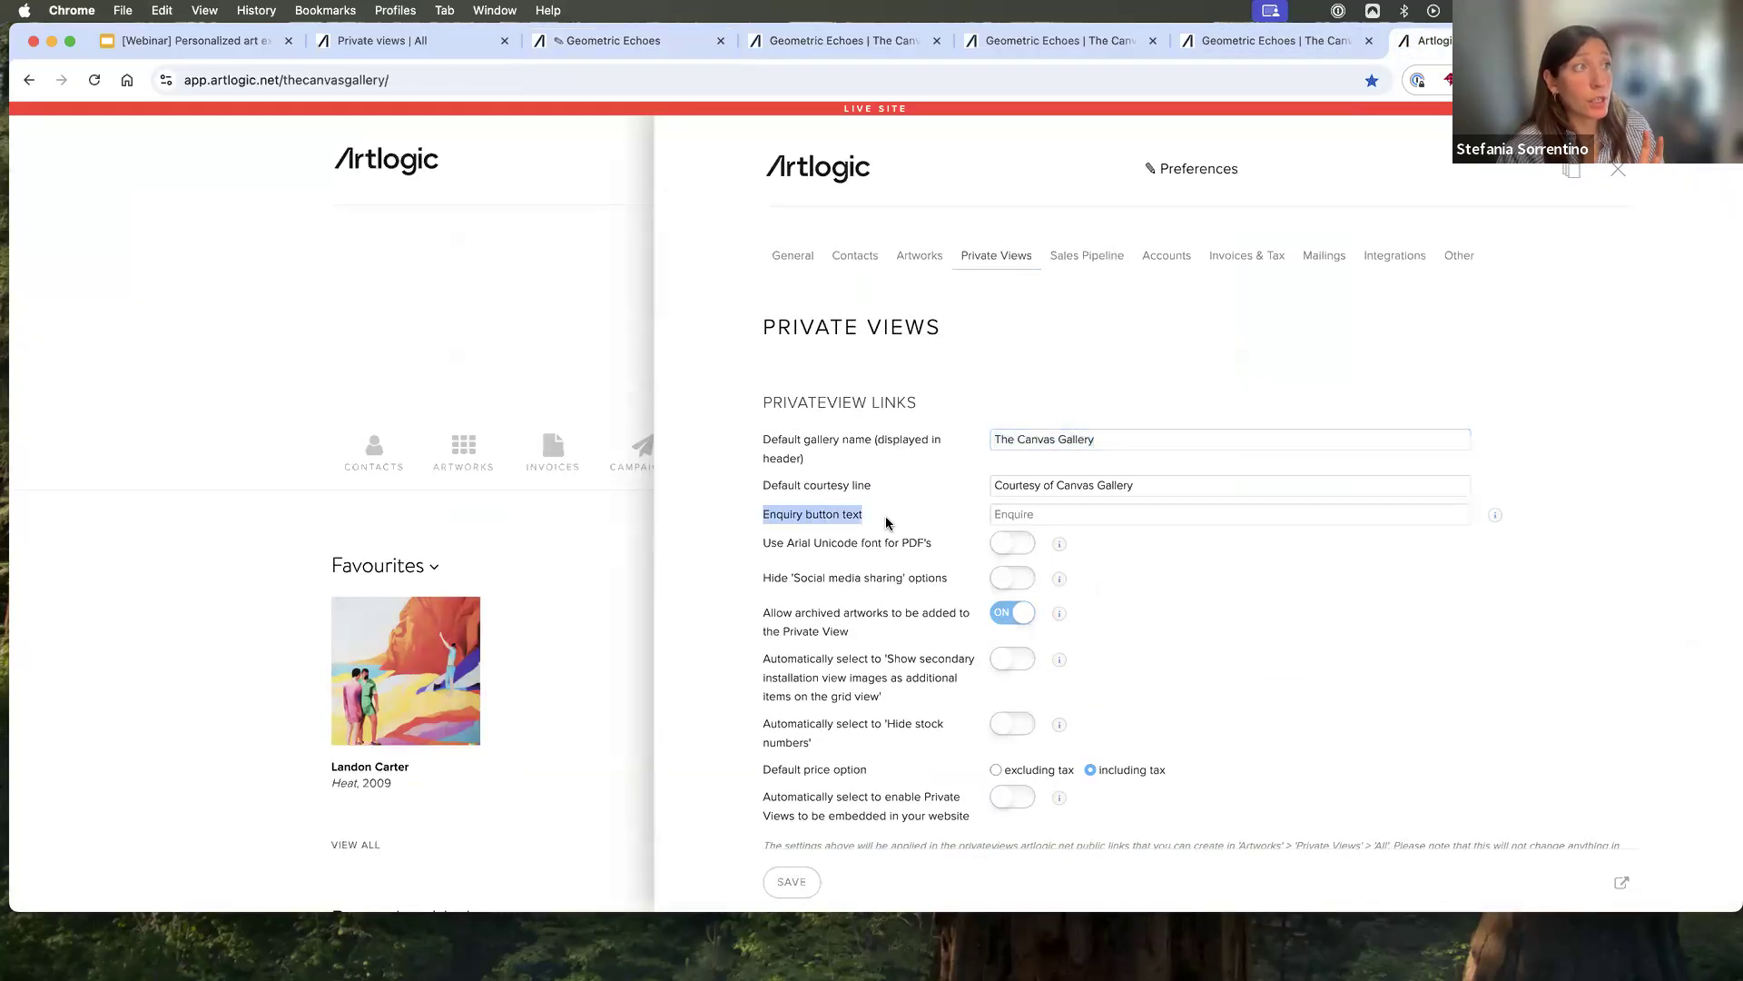
click(1060, 517)
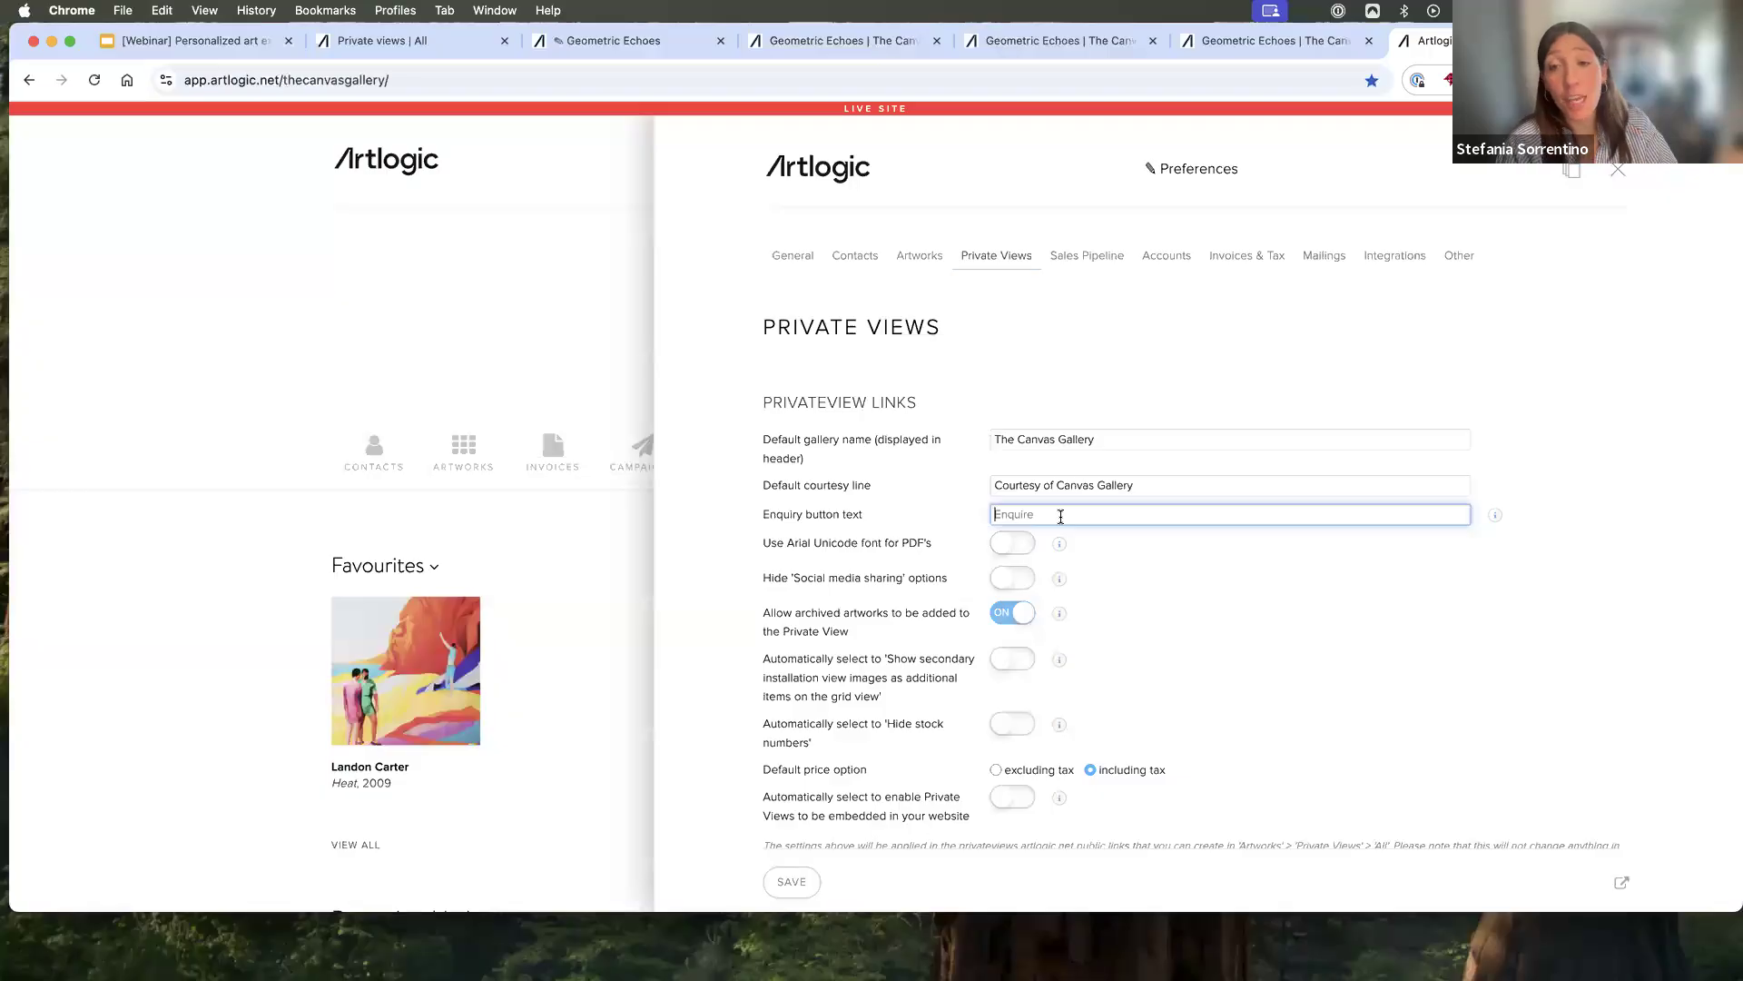
- Return to the Private View editor, collapse the enquiry button settings, and examine the Static and Dynamic Private View types
click(610, 41)
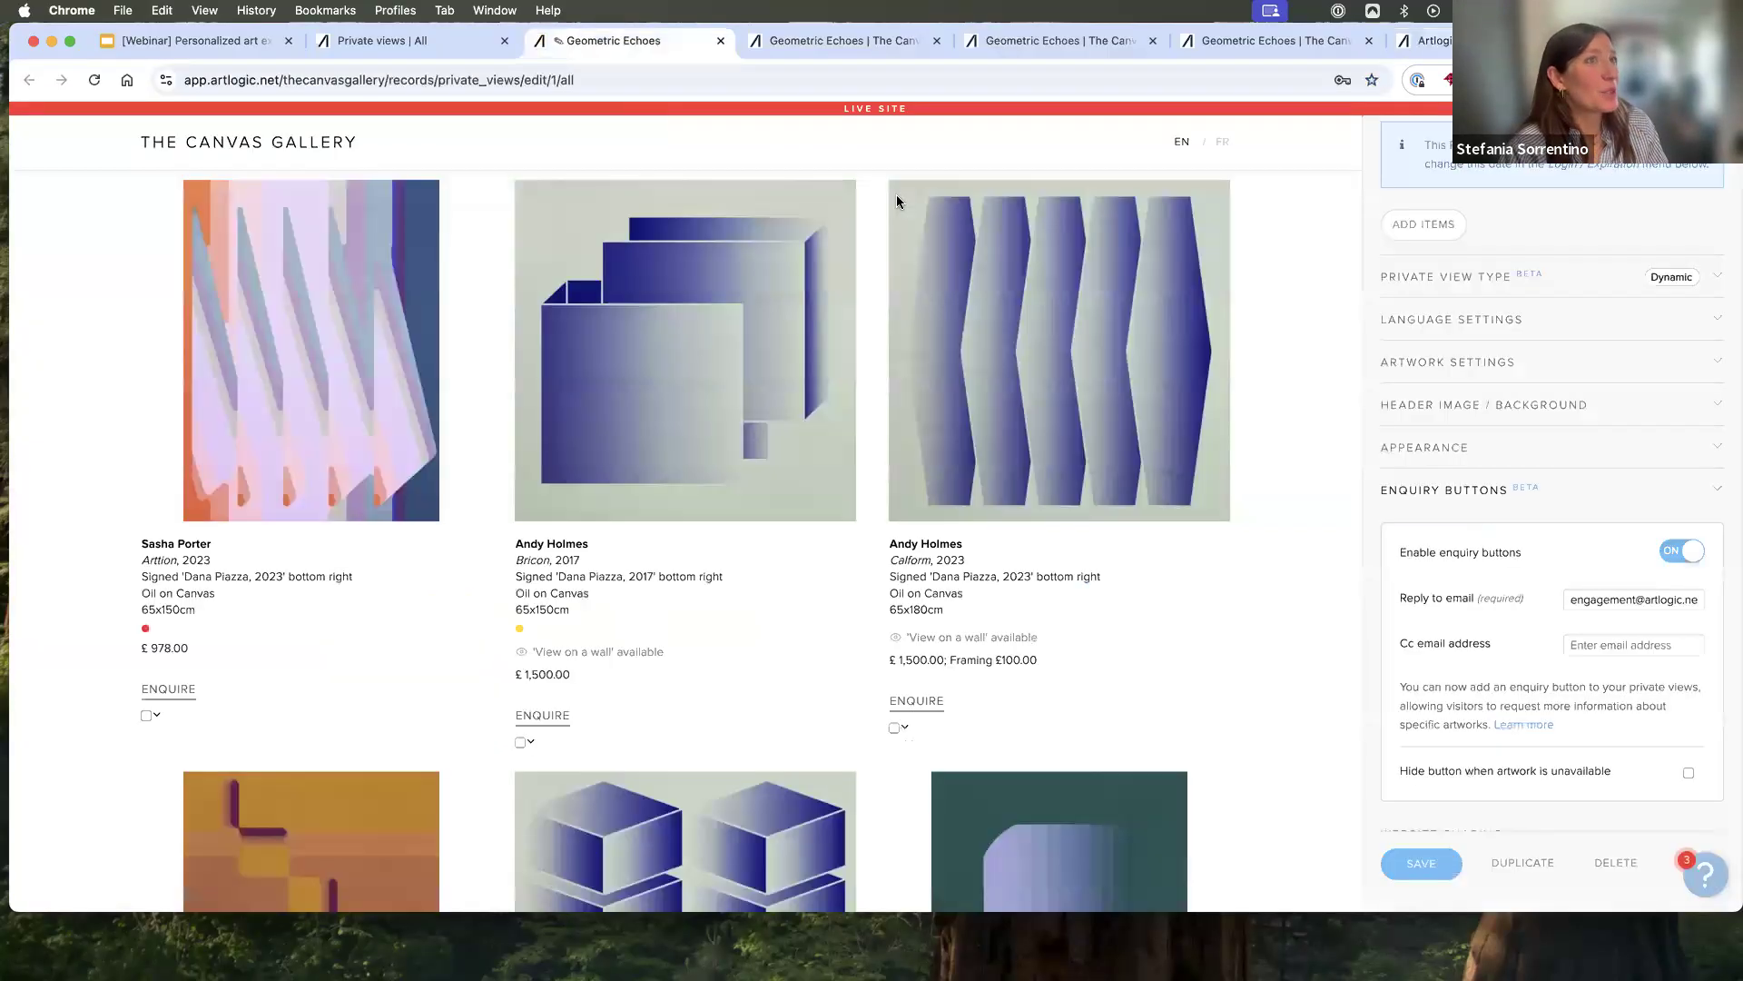
click(1627, 495)
scroll(1597, 545, up, 3)
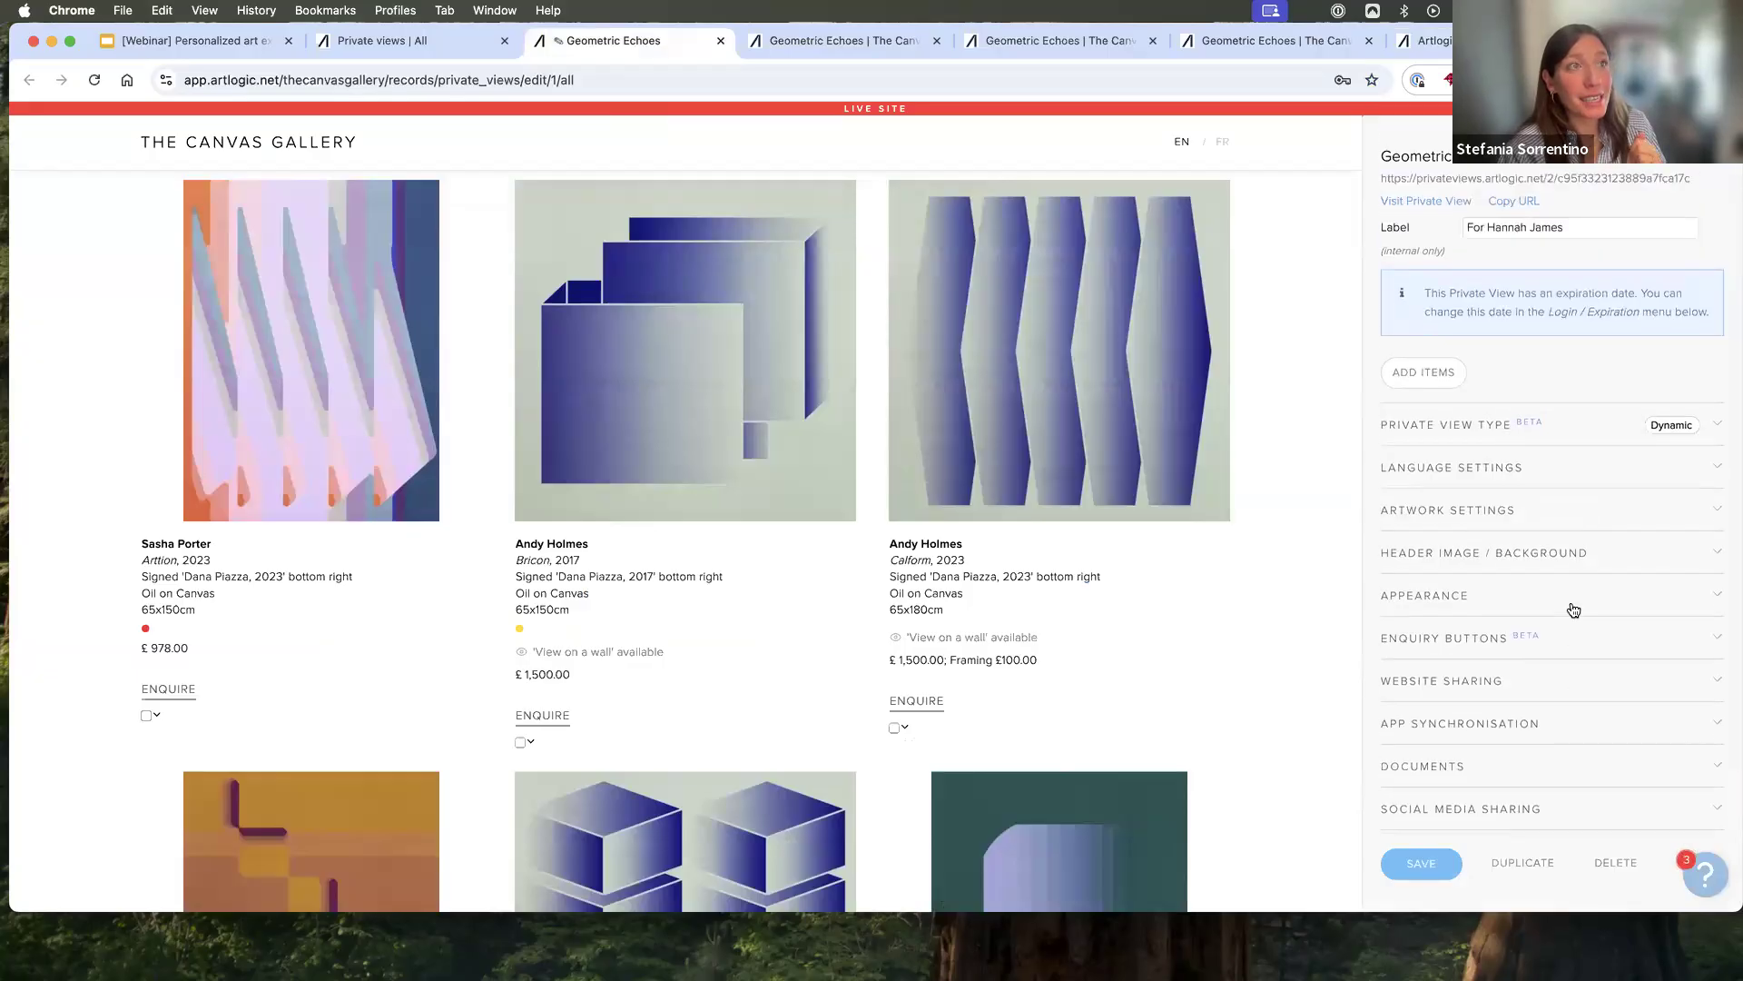
scroll(1574, 607, up, 2)
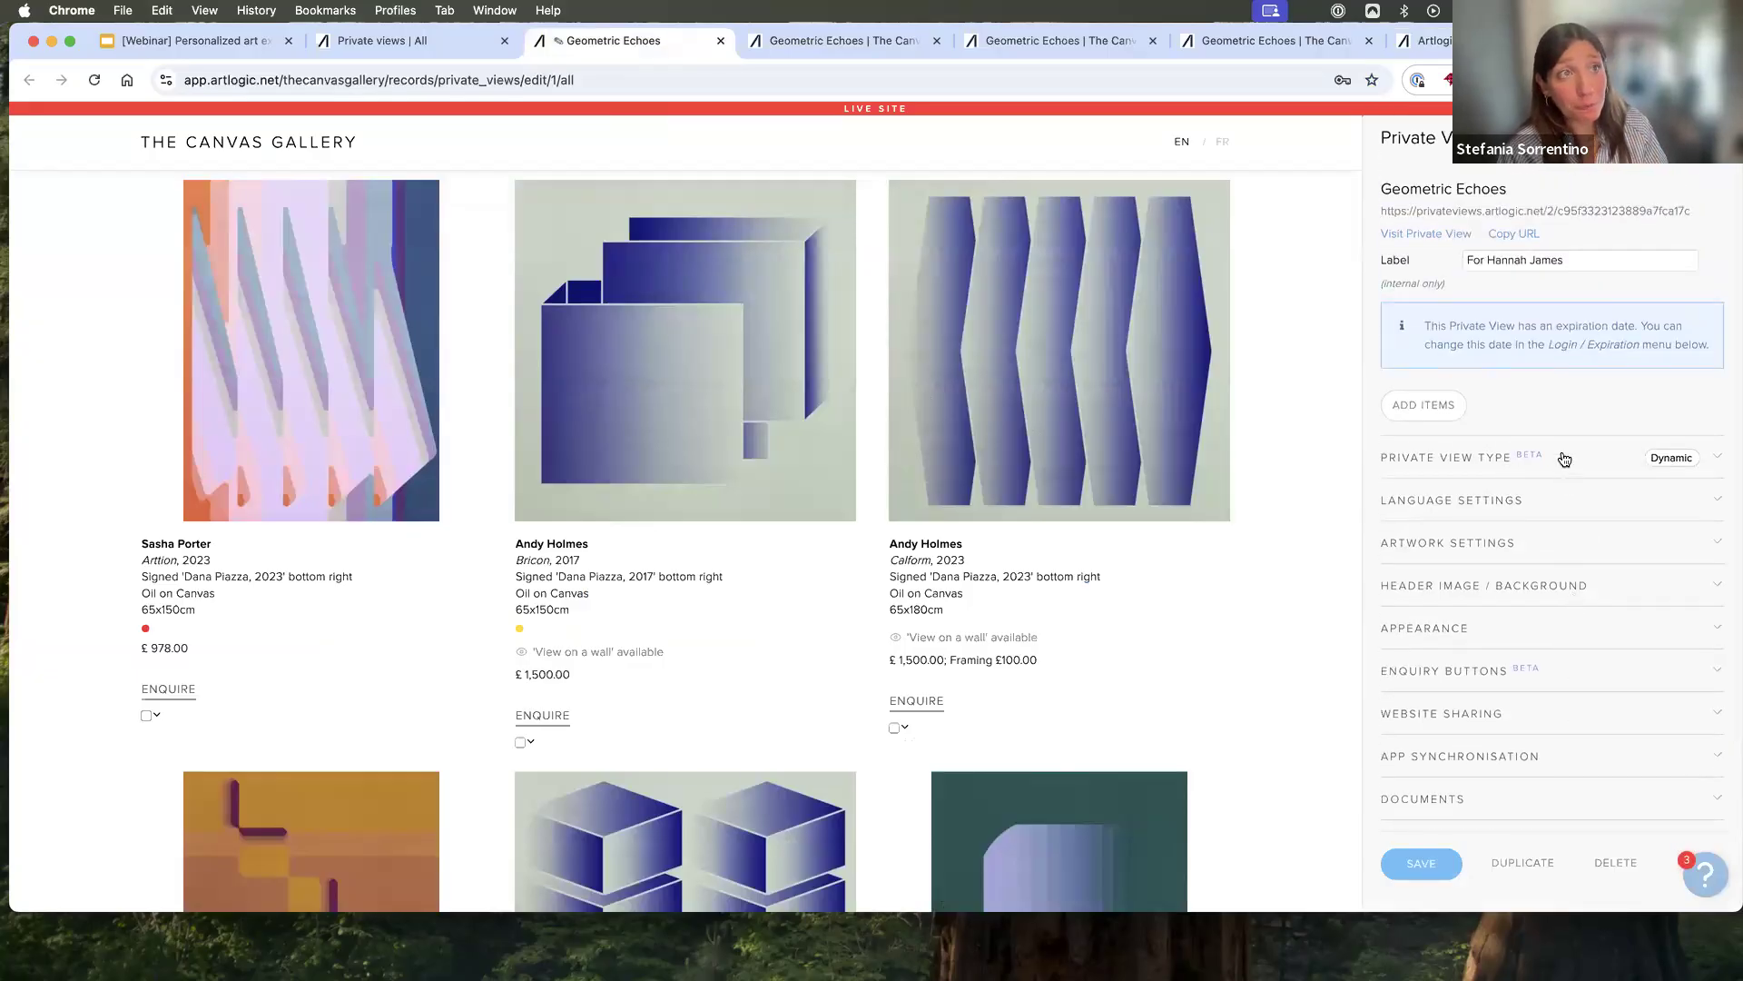
click(1565, 459)
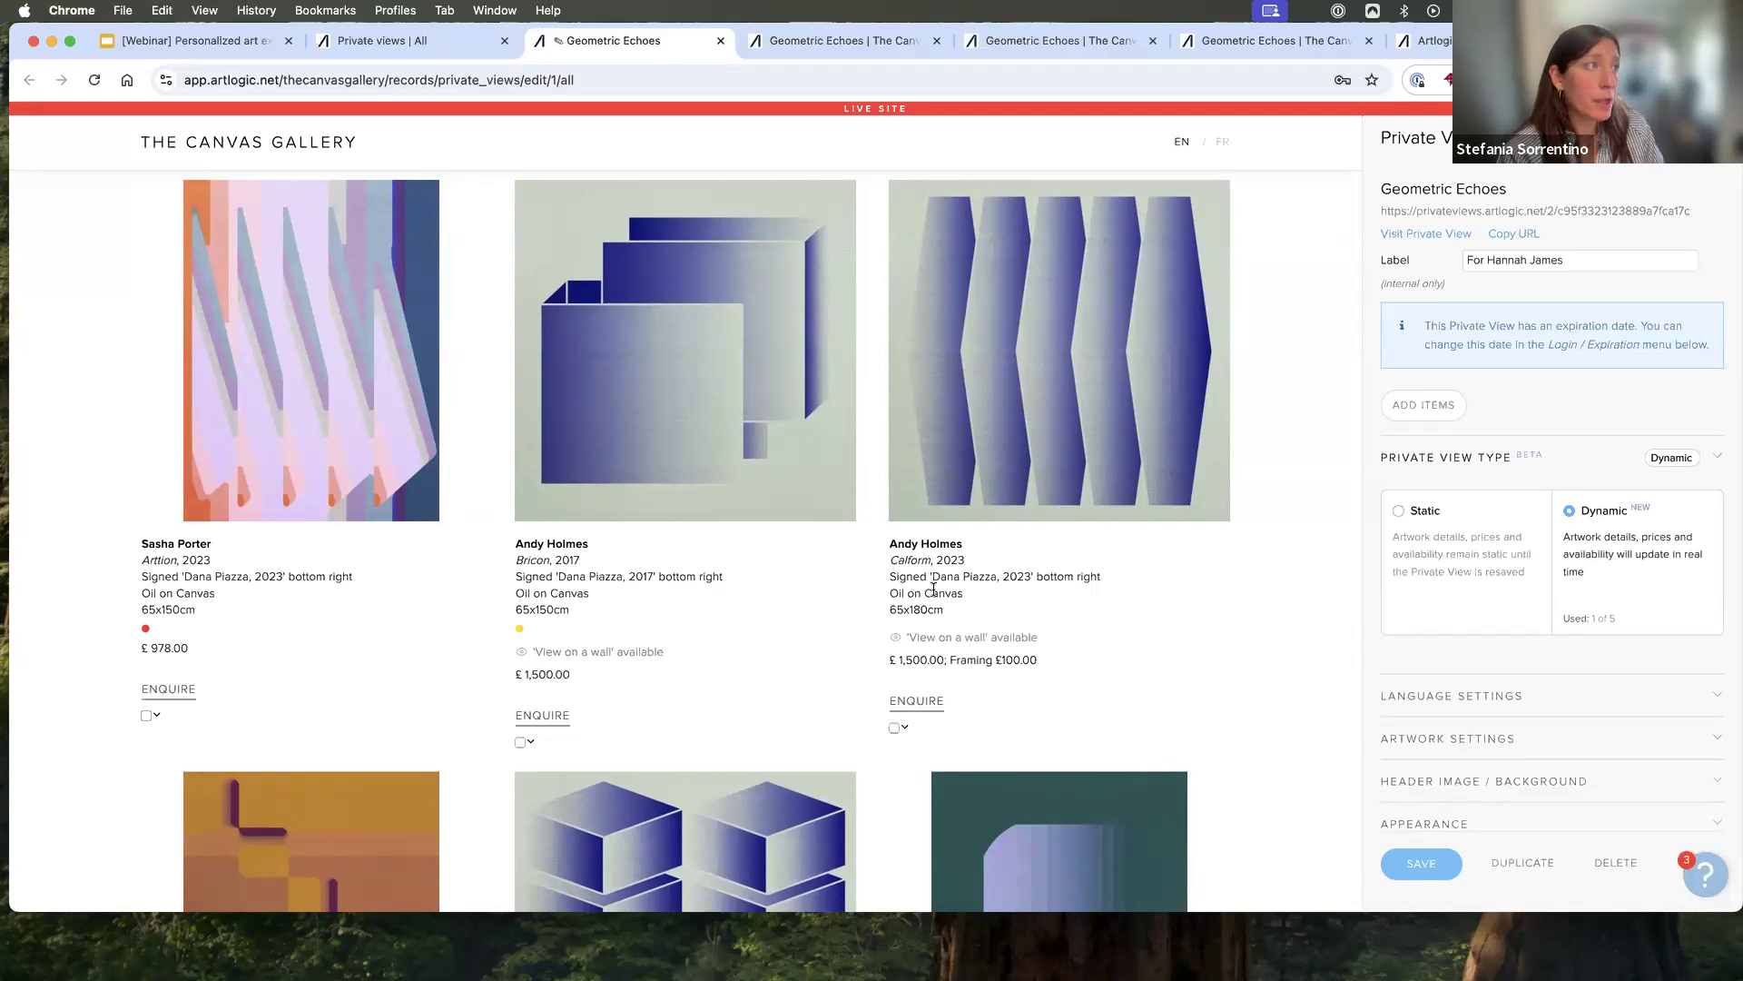
- Edit the Calform artwork record, set its year to 2024, and save and close it
click(906, 727)
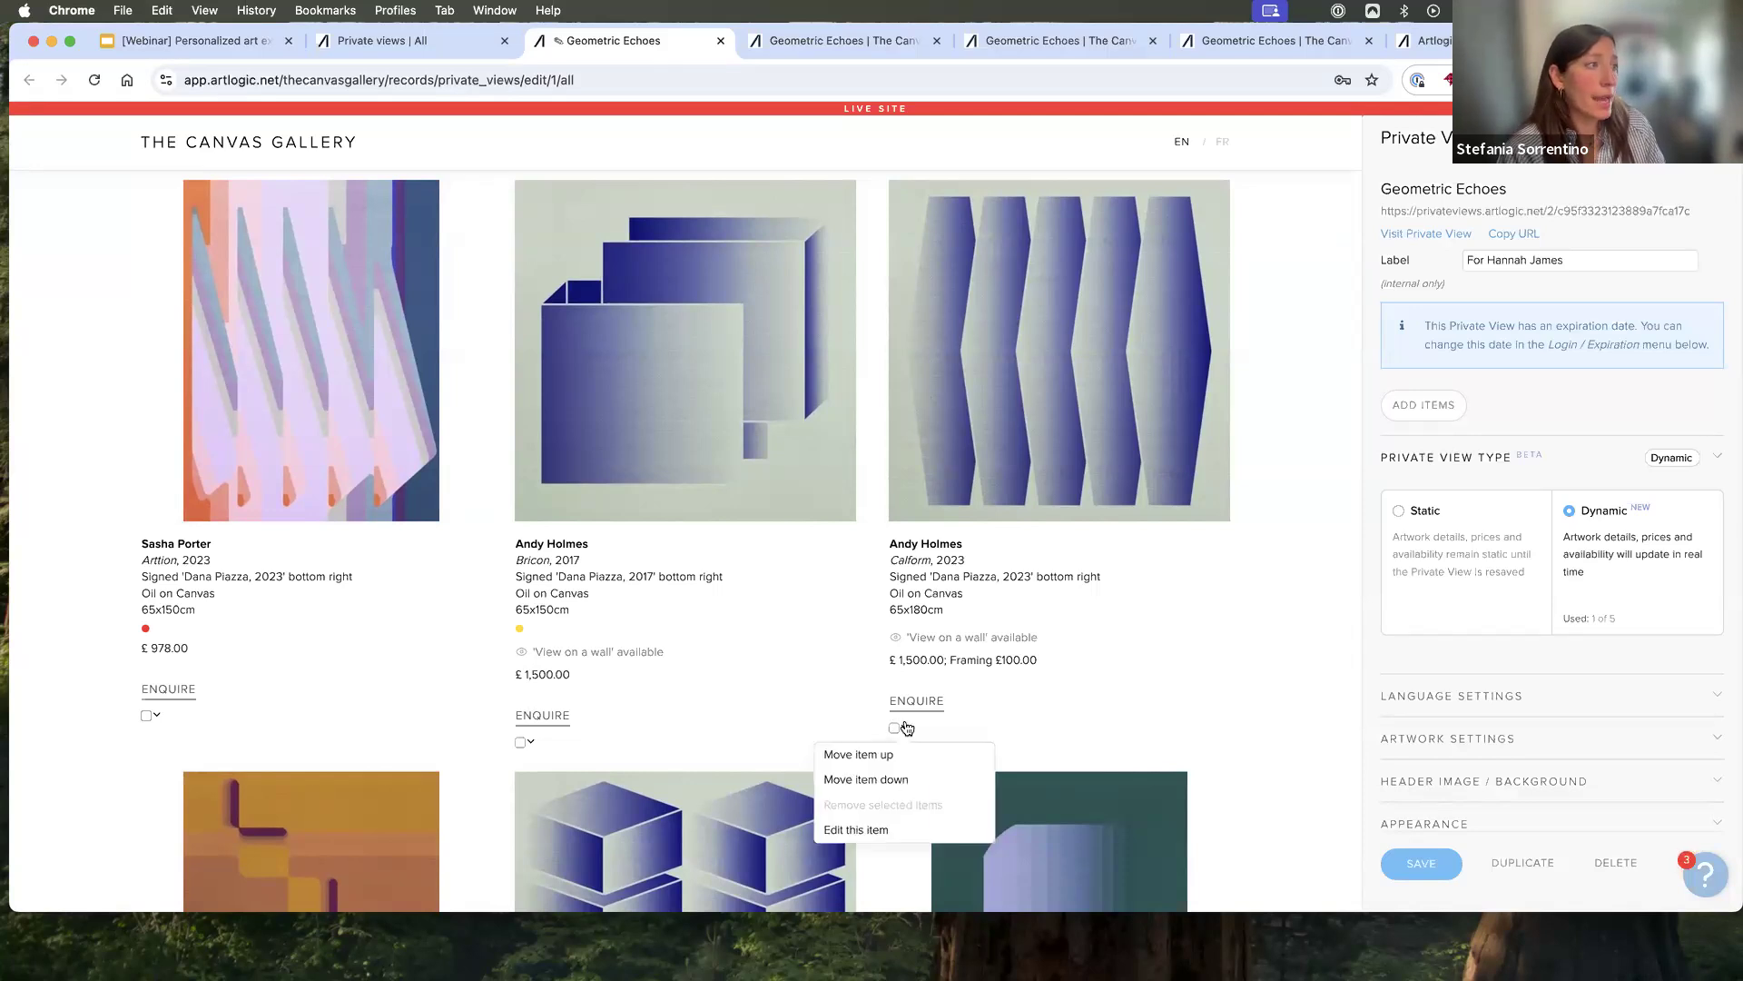
click(910, 832)
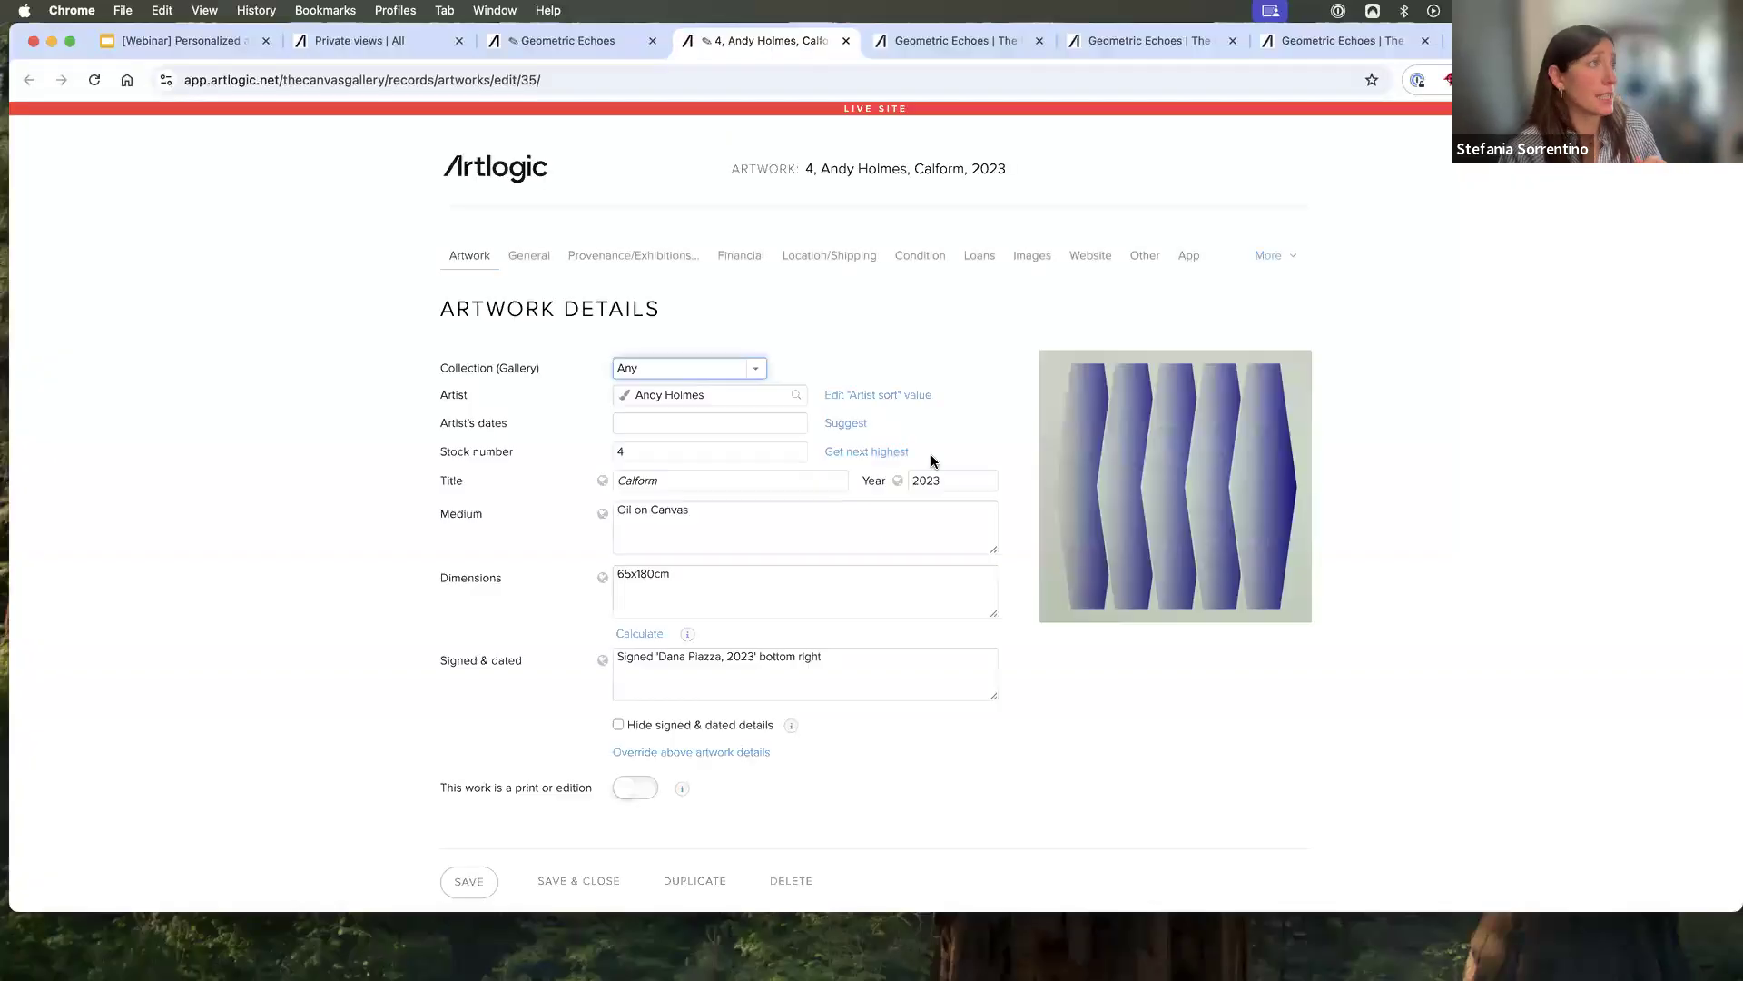
click(953, 480)
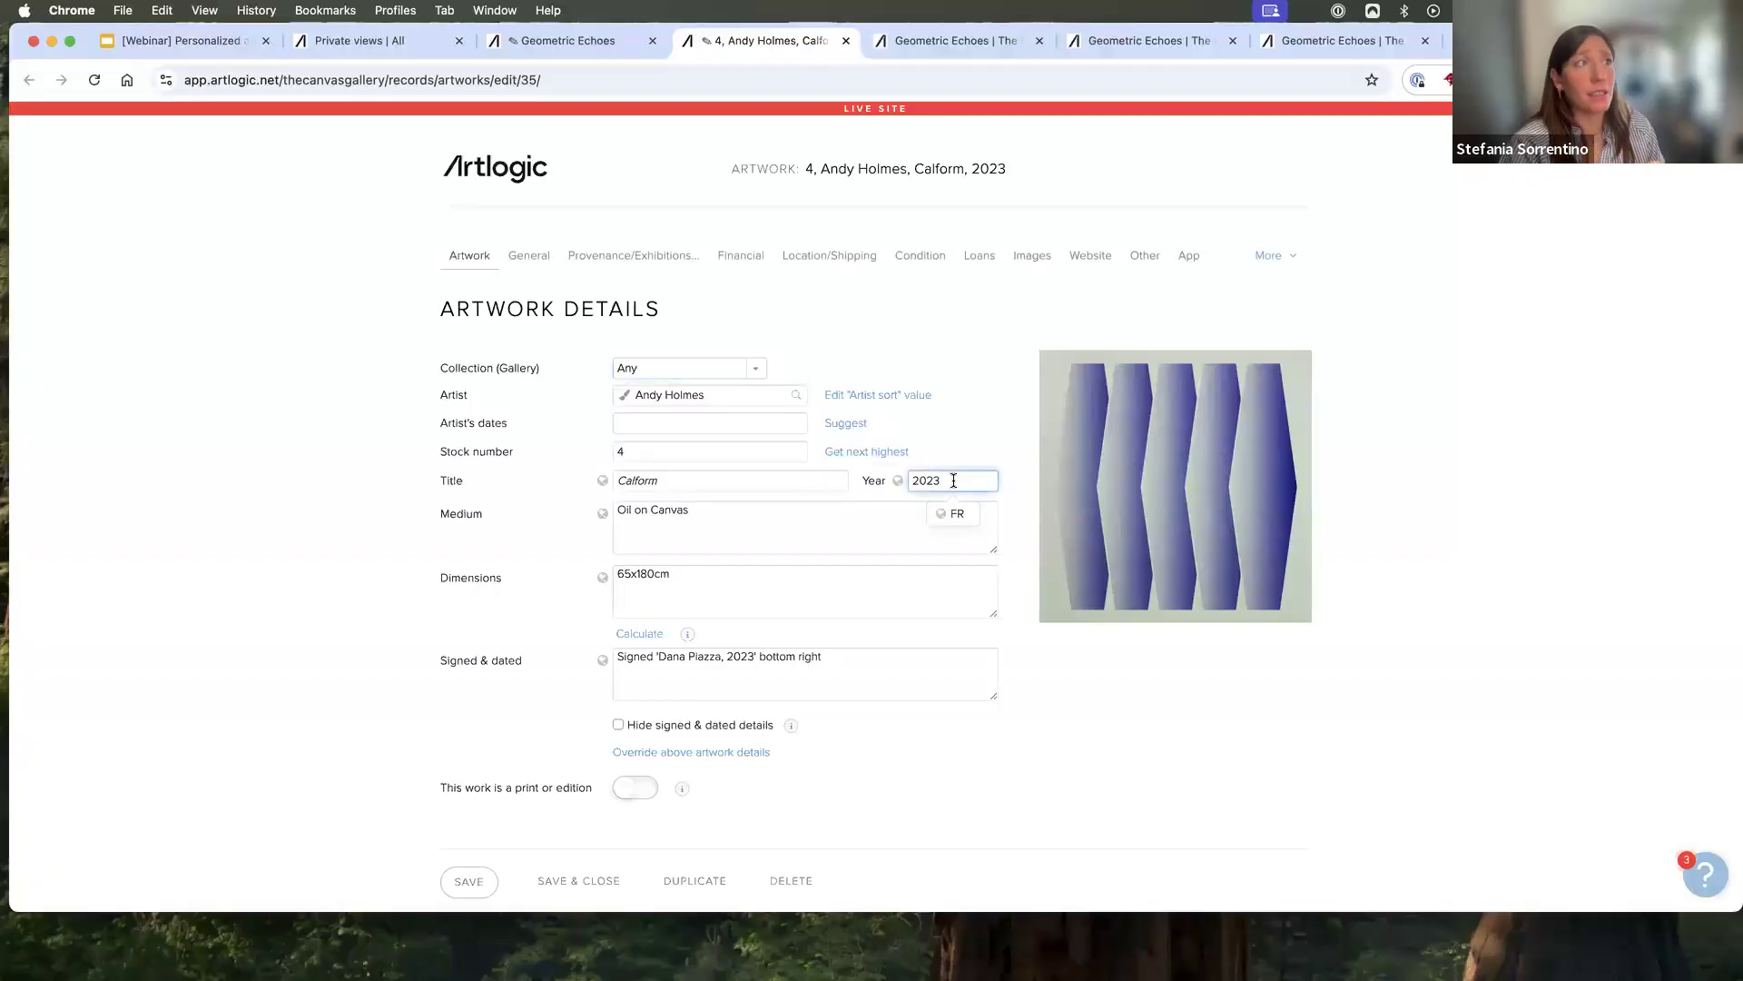
key(BackSpace)
text(4)
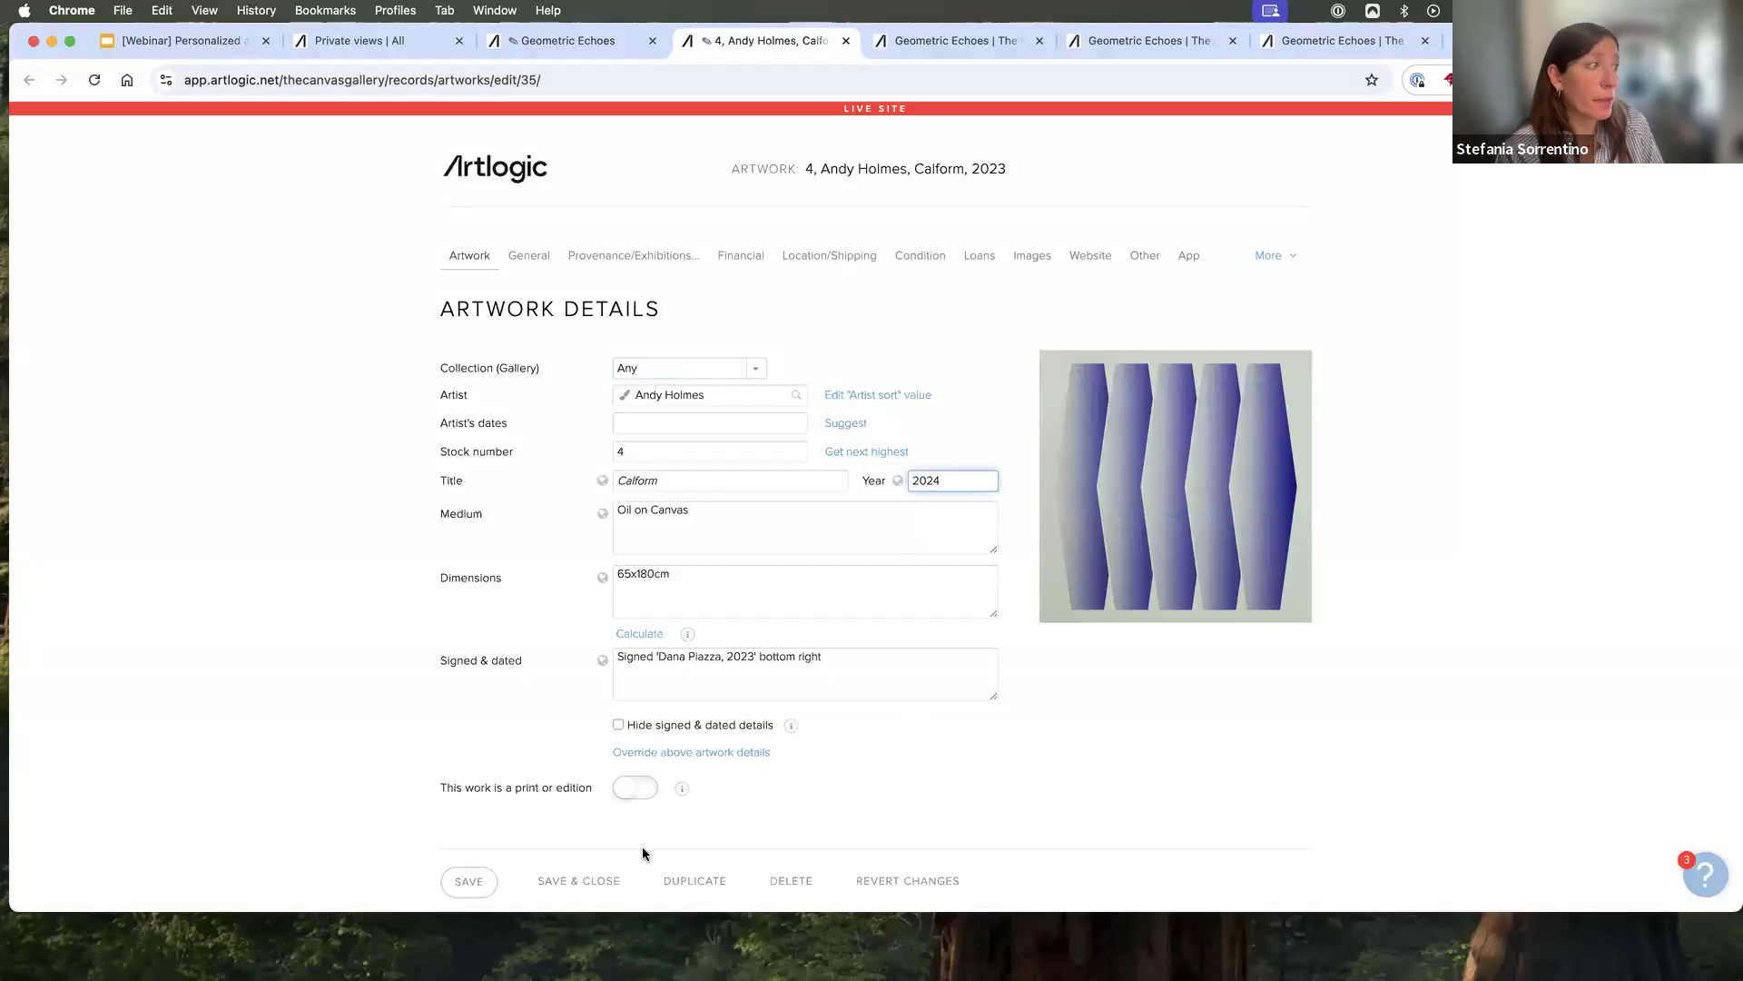
click(558, 881)
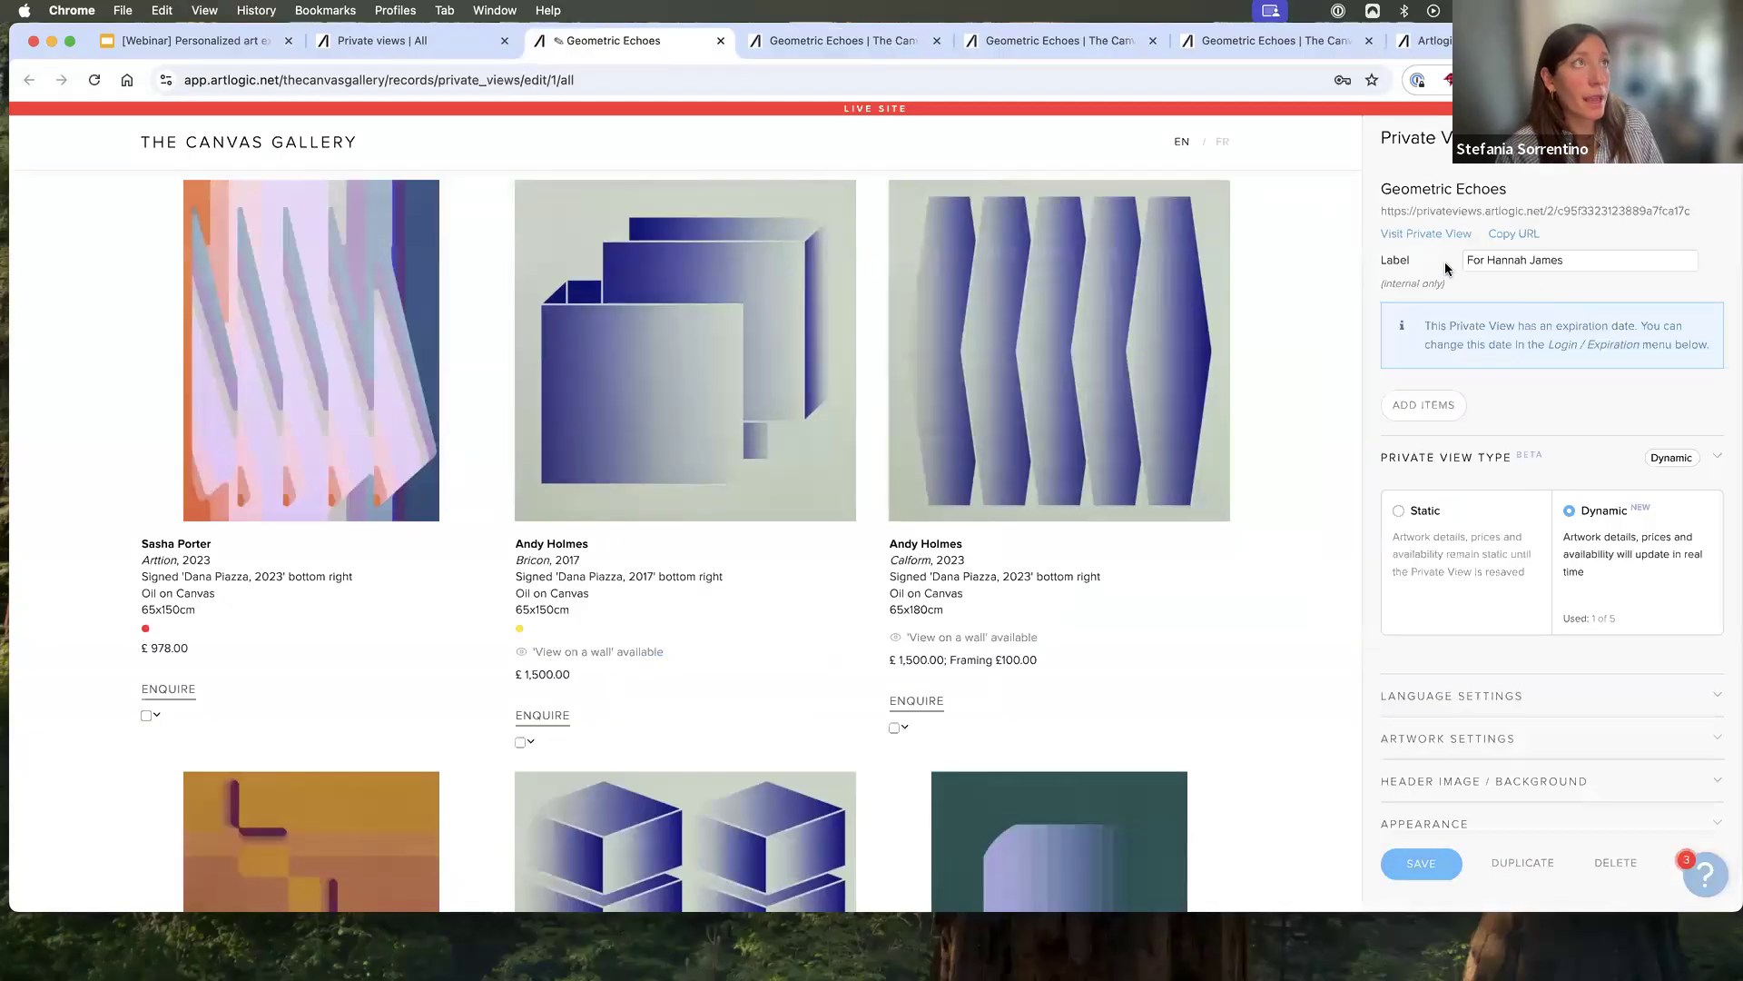
- Reload the published Private View and check the year in the Calform artwork's caption
click(822, 43)
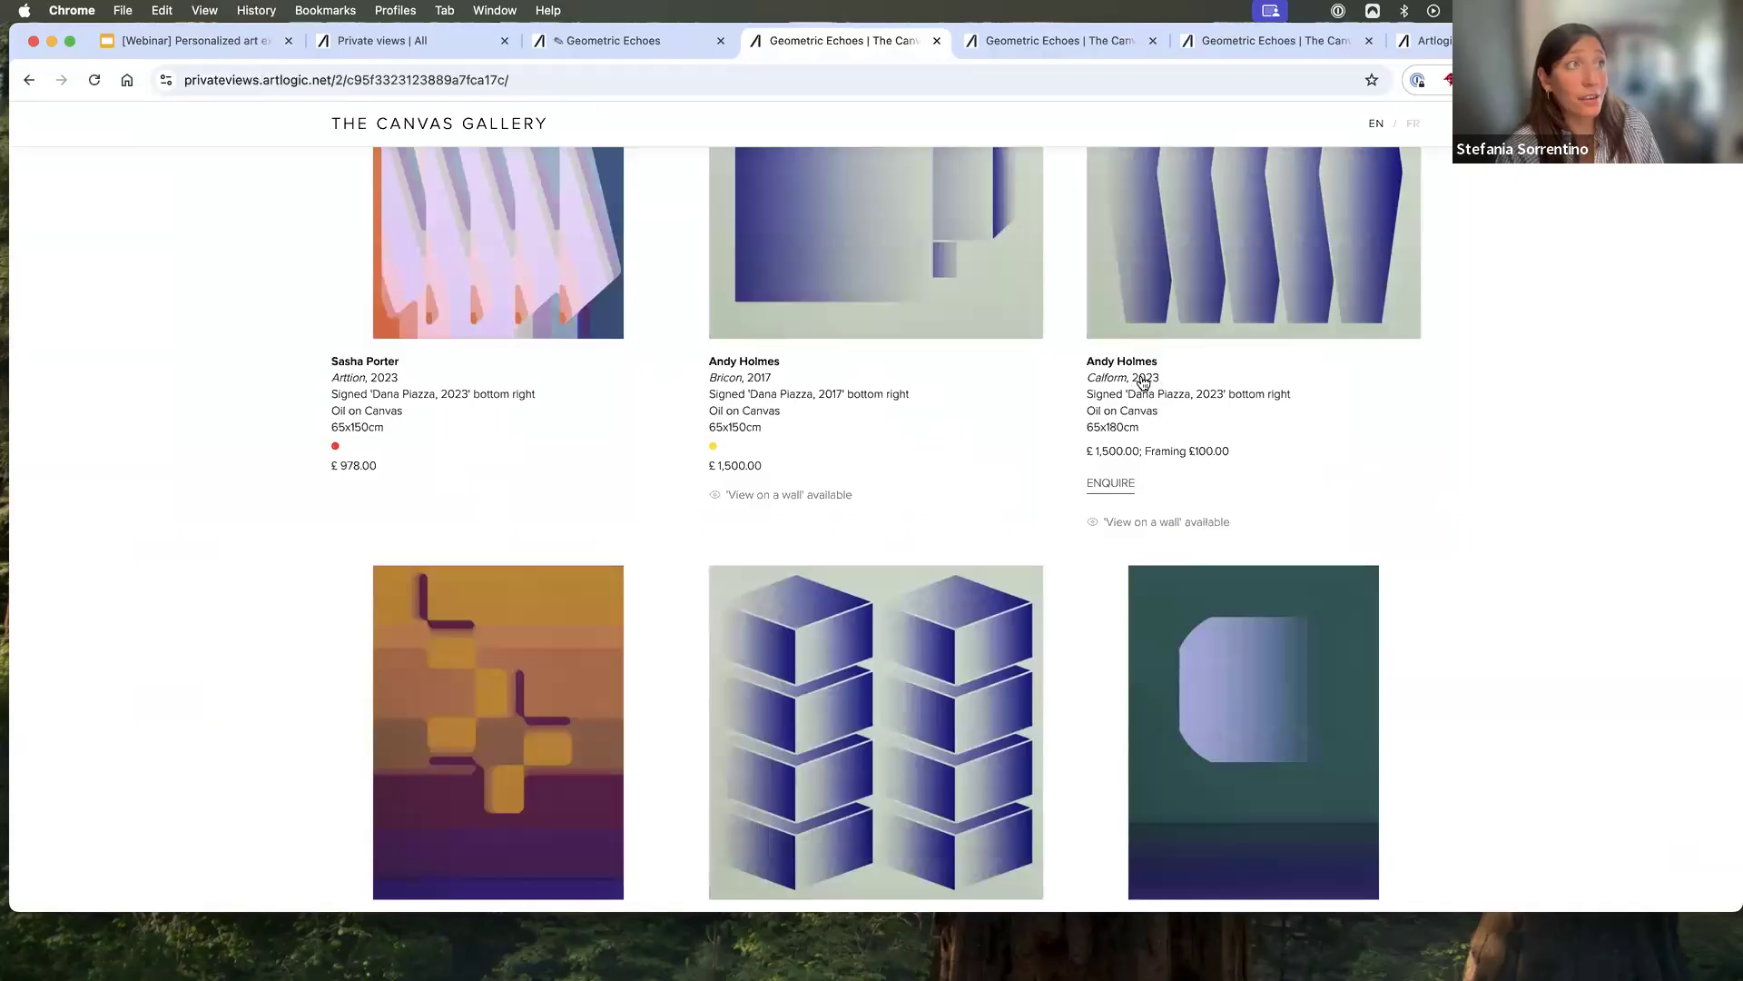
click(837, 84)
key(Return)
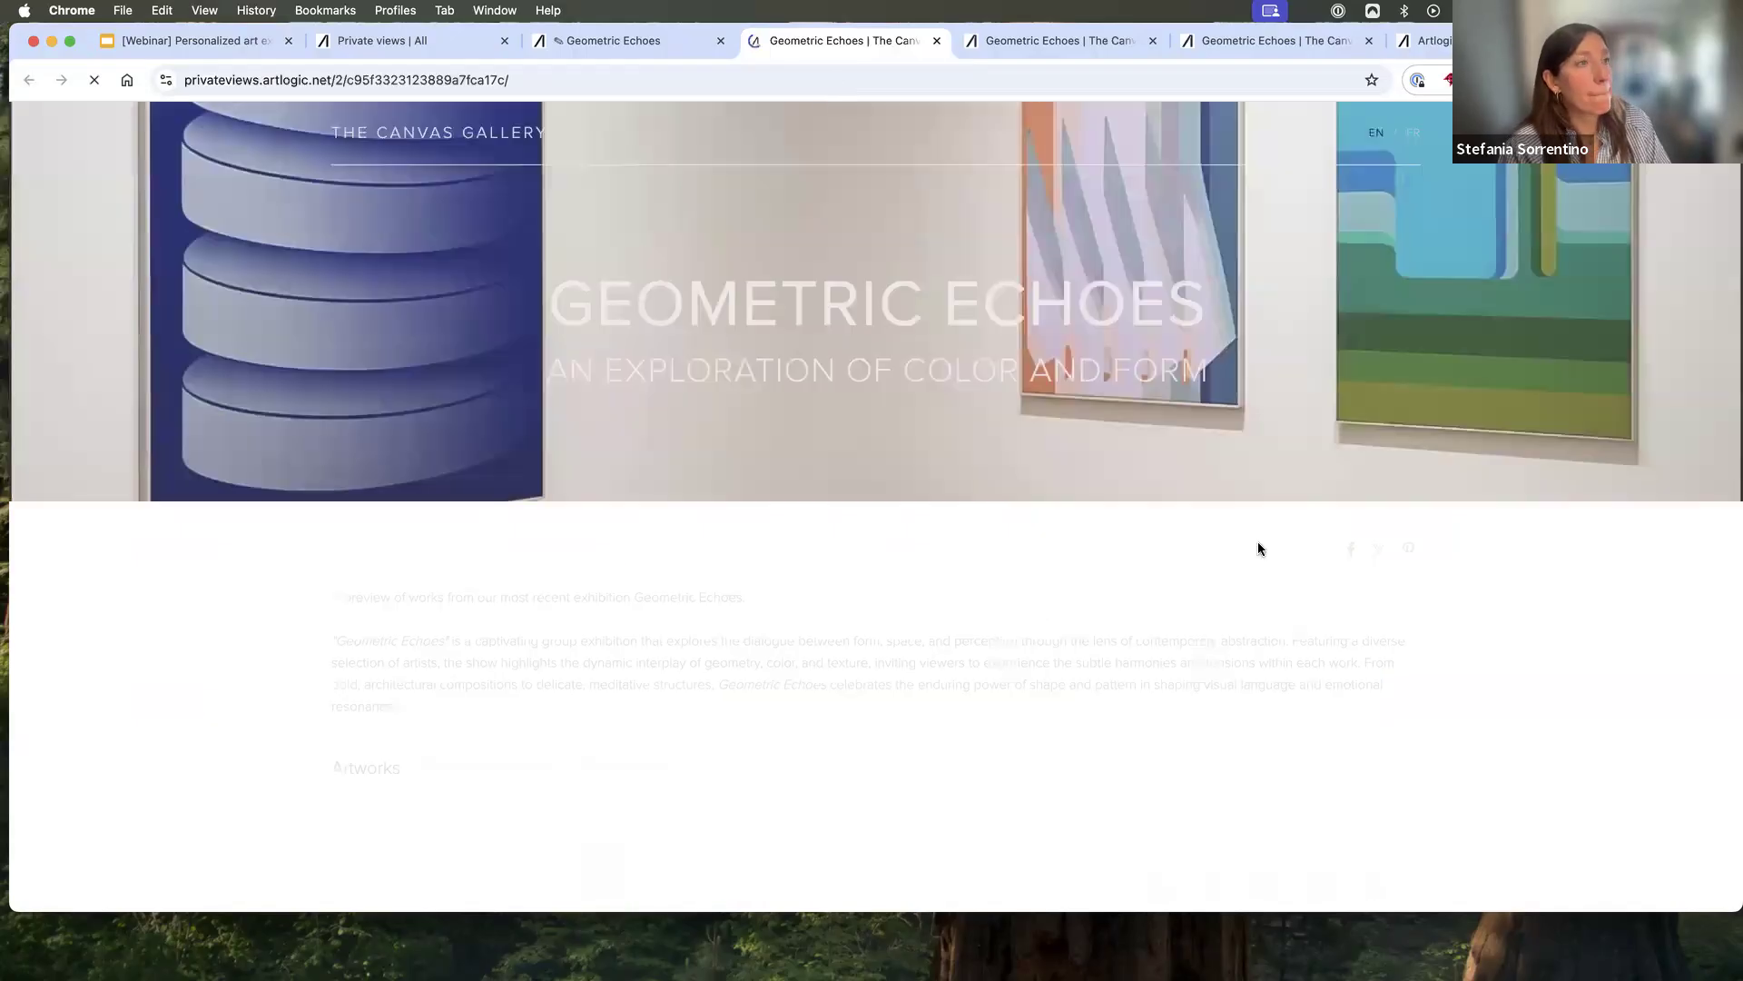
scroll(1260, 550, down, 10)
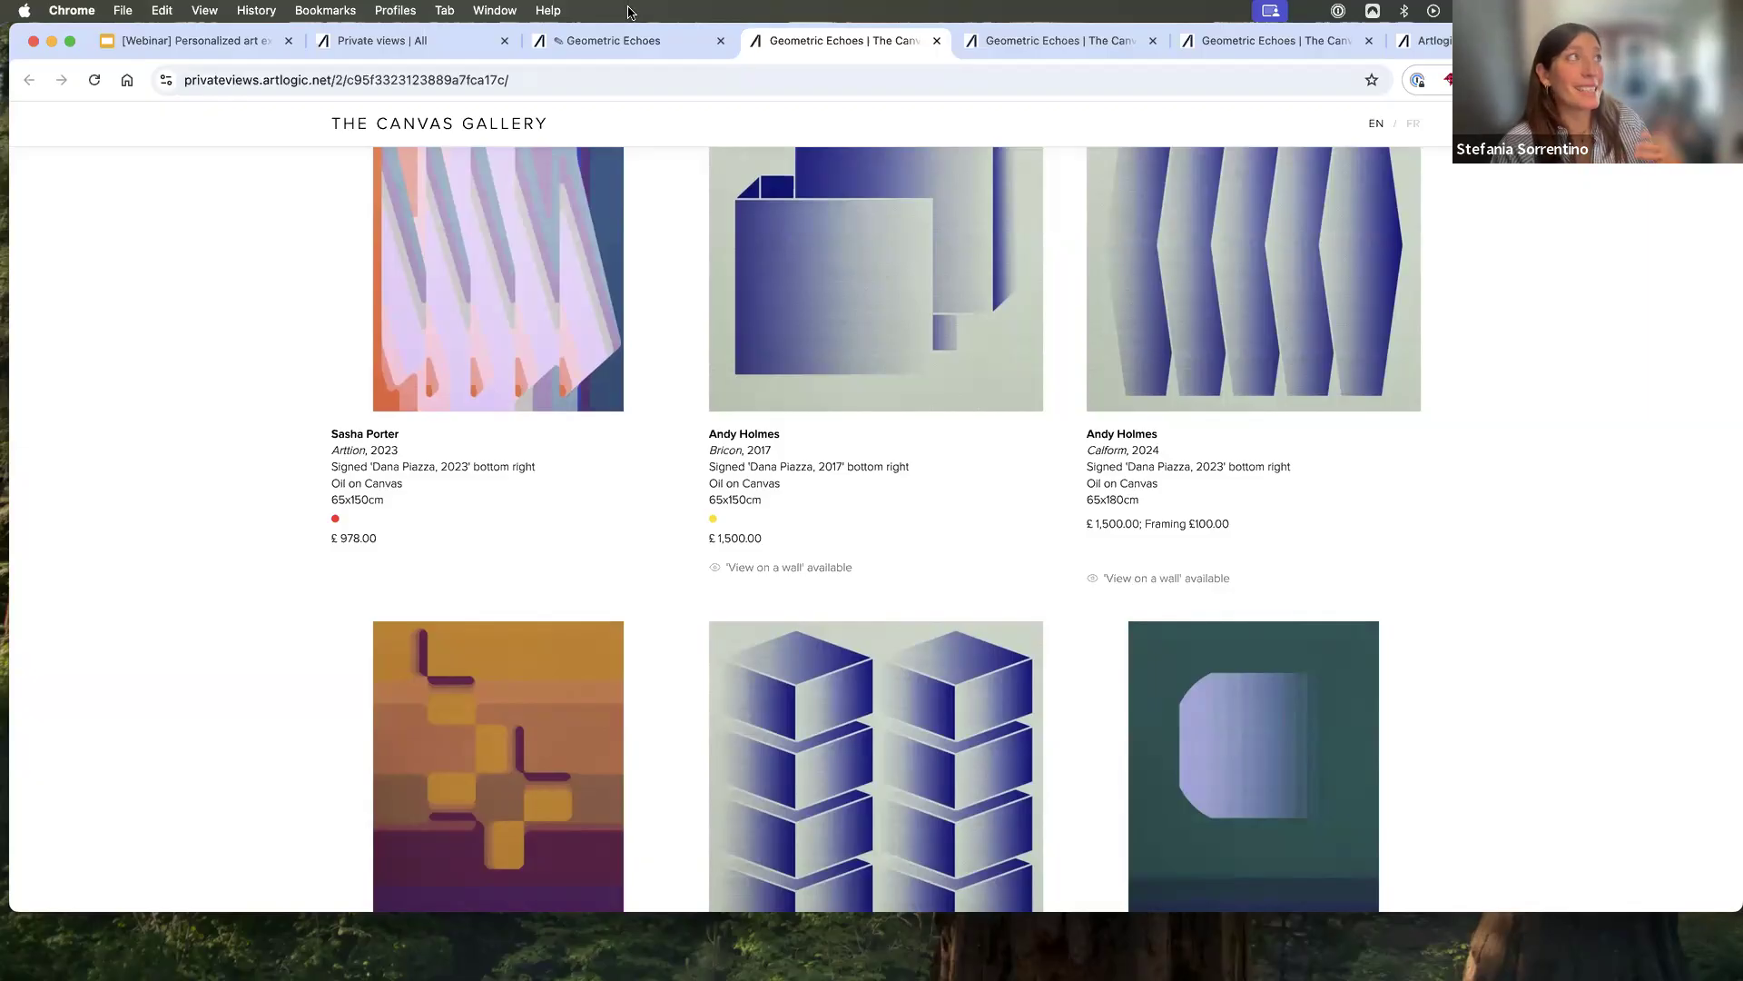
- Return to the Geometric Echoes Private View editor and open the Calform artwork's record for editing
click(613, 43)
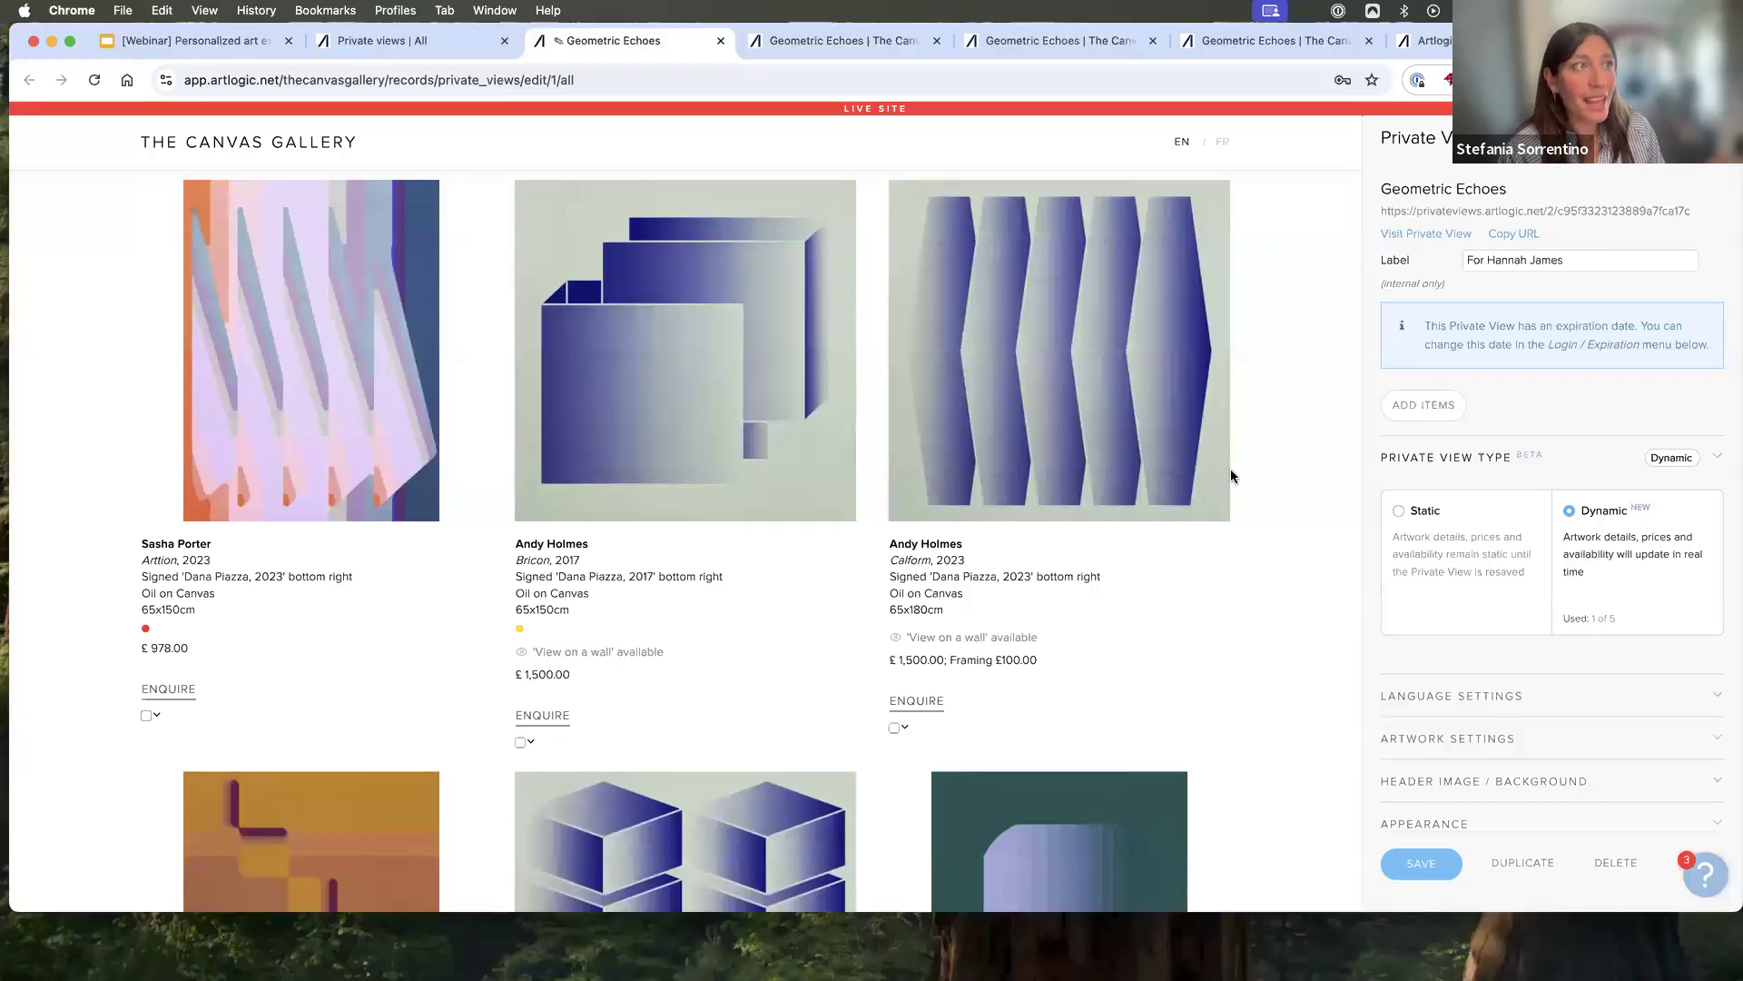
scroll(1539, 617, down, 5)
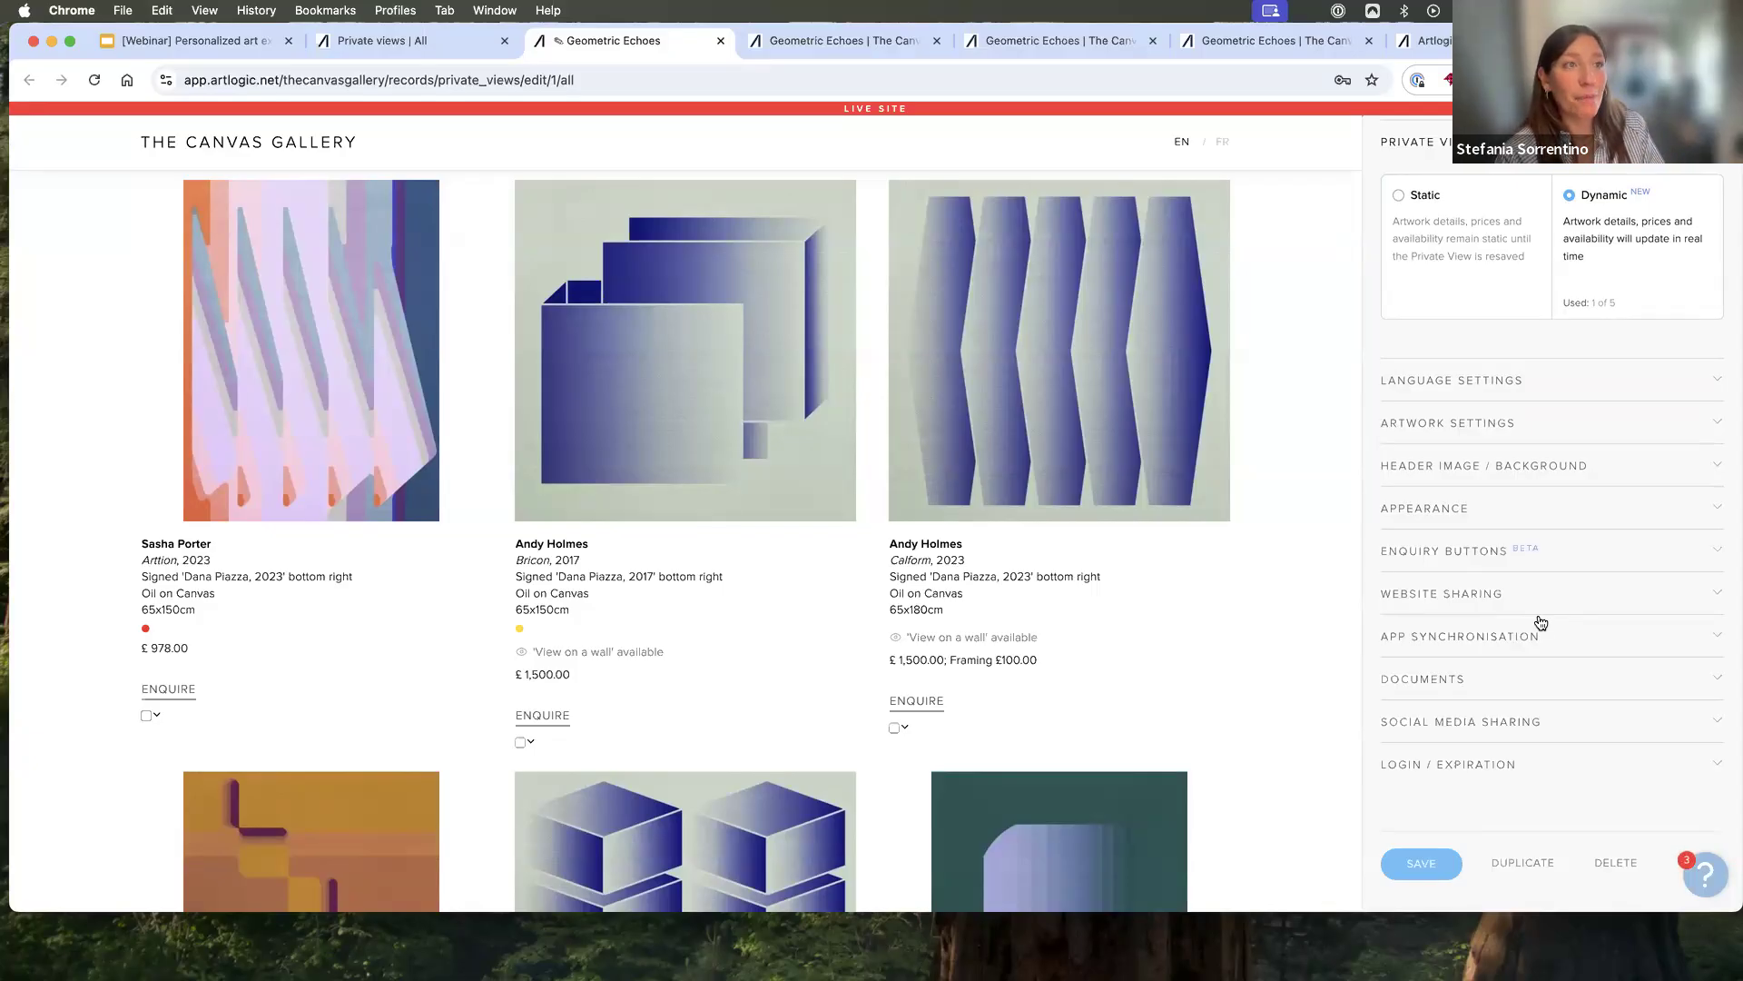
scroll(1230, 695, down, 2)
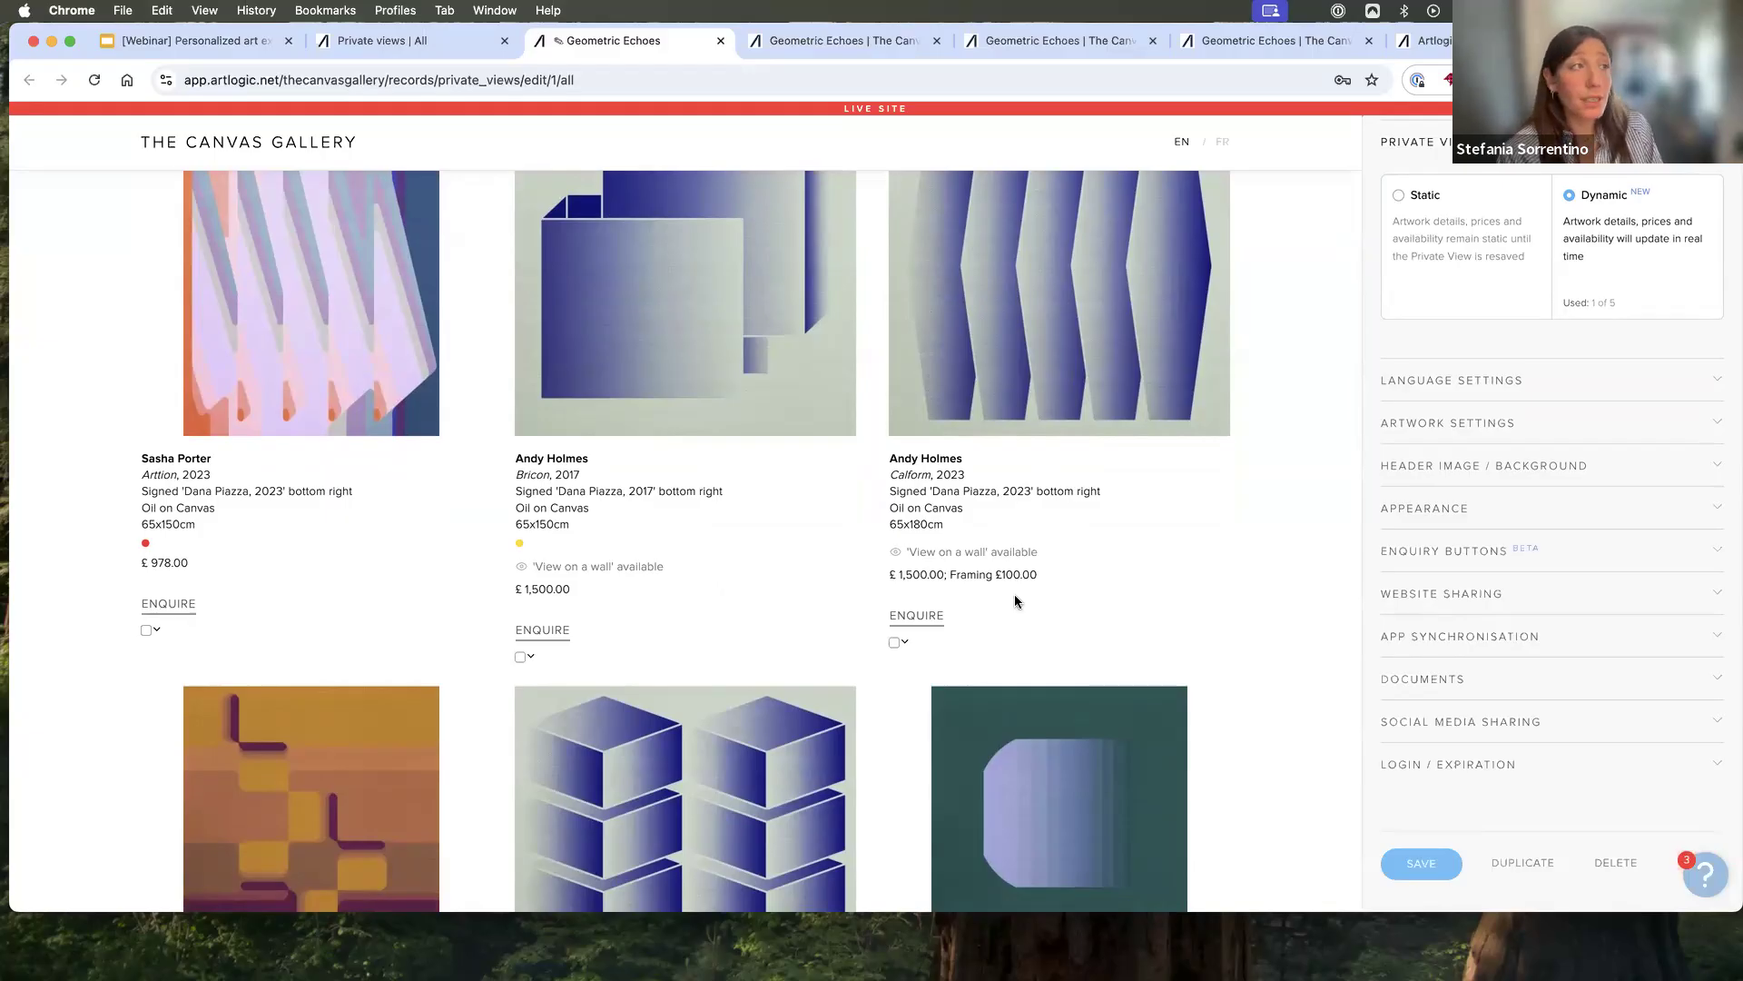
click(905, 642)
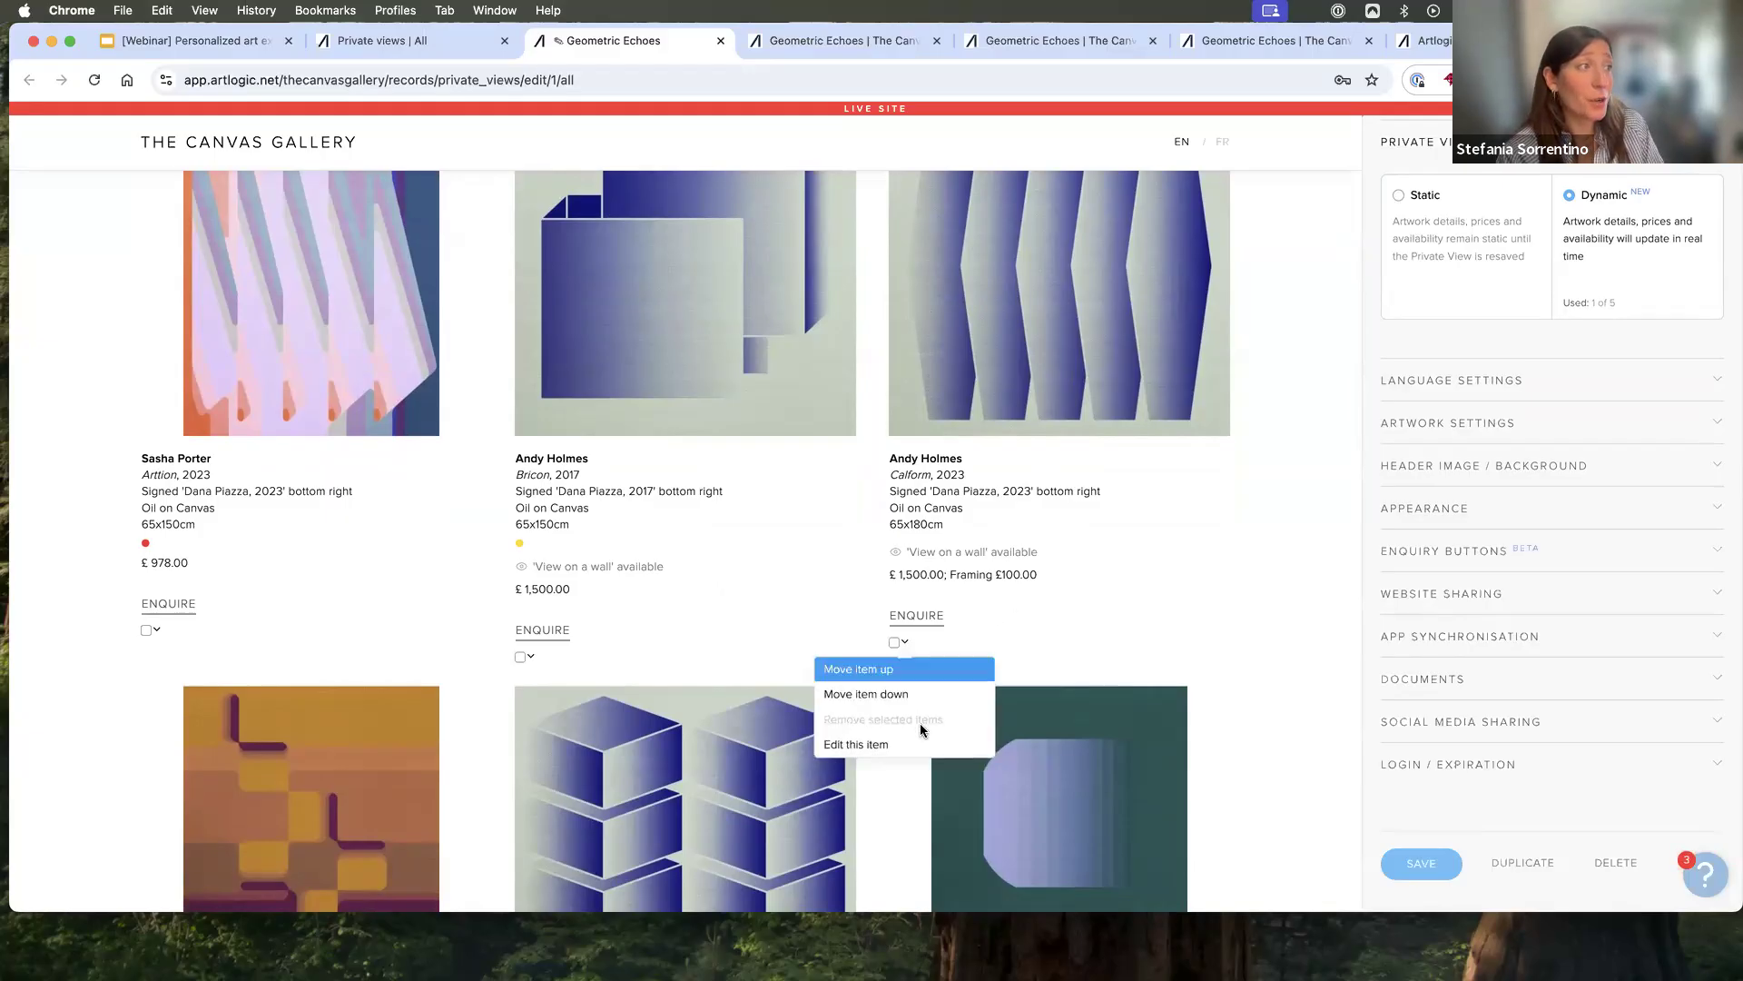
click(924, 750)
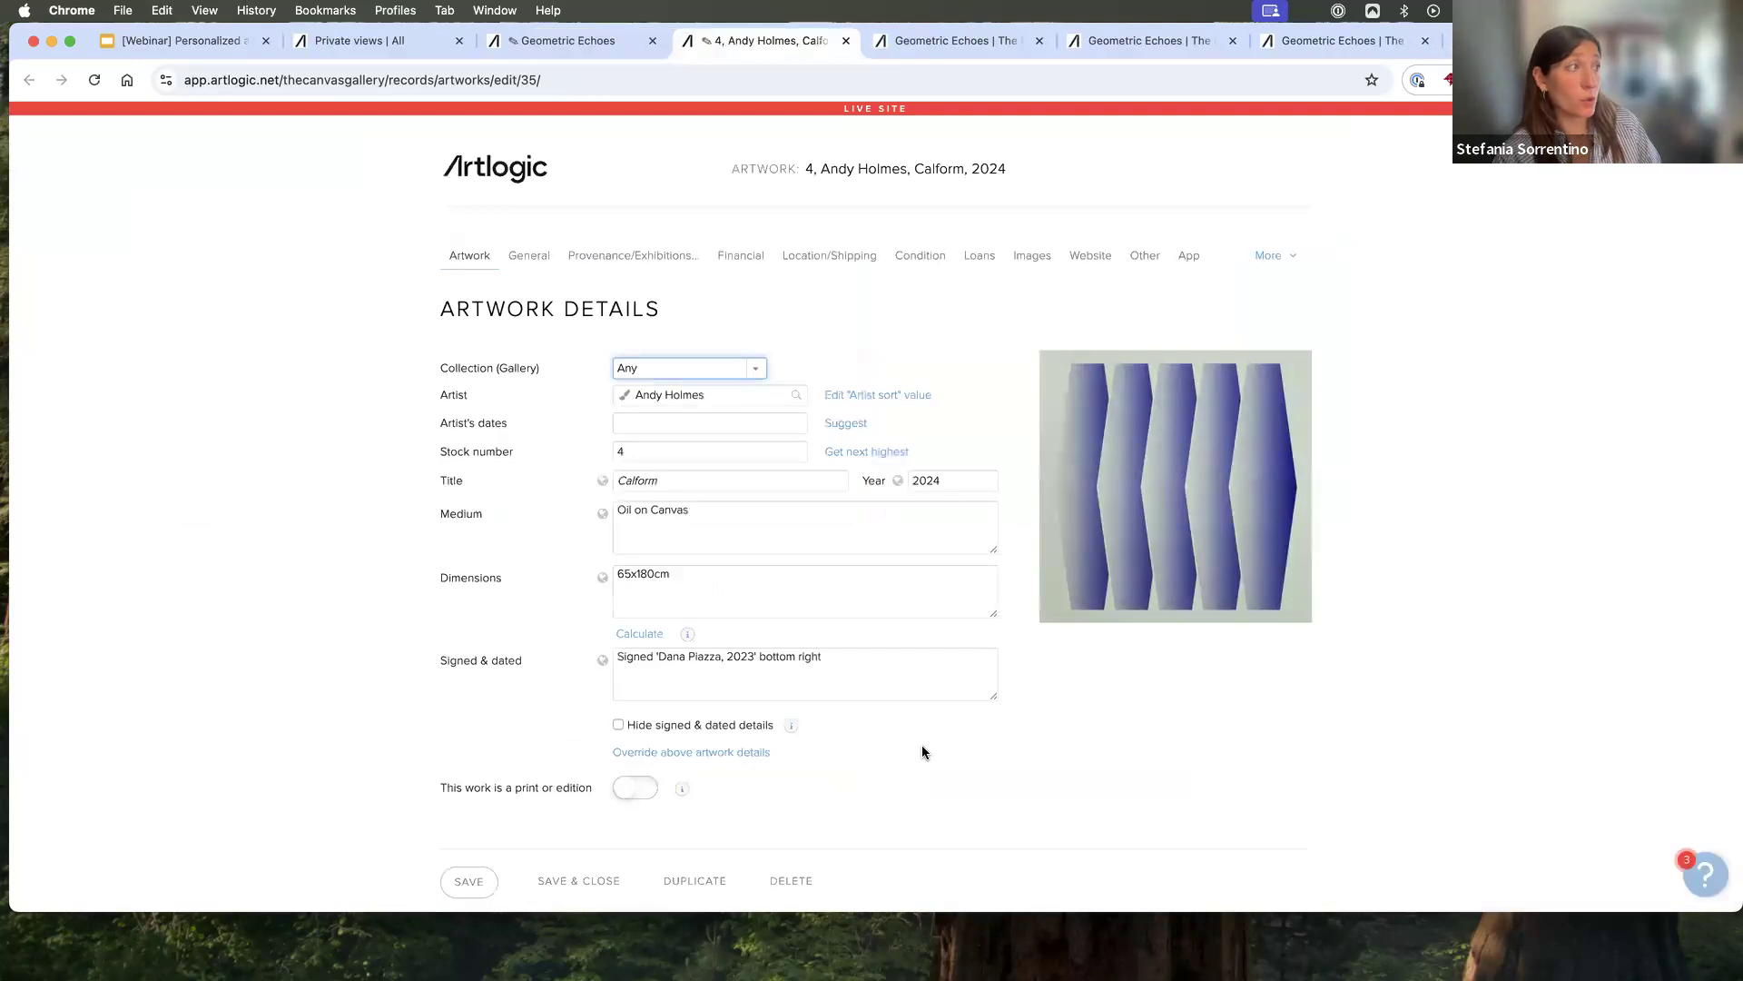
- Examine the Calform record's dimensions and its 'View on a wall' setting among the app options
drag(672, 573, 593, 577)
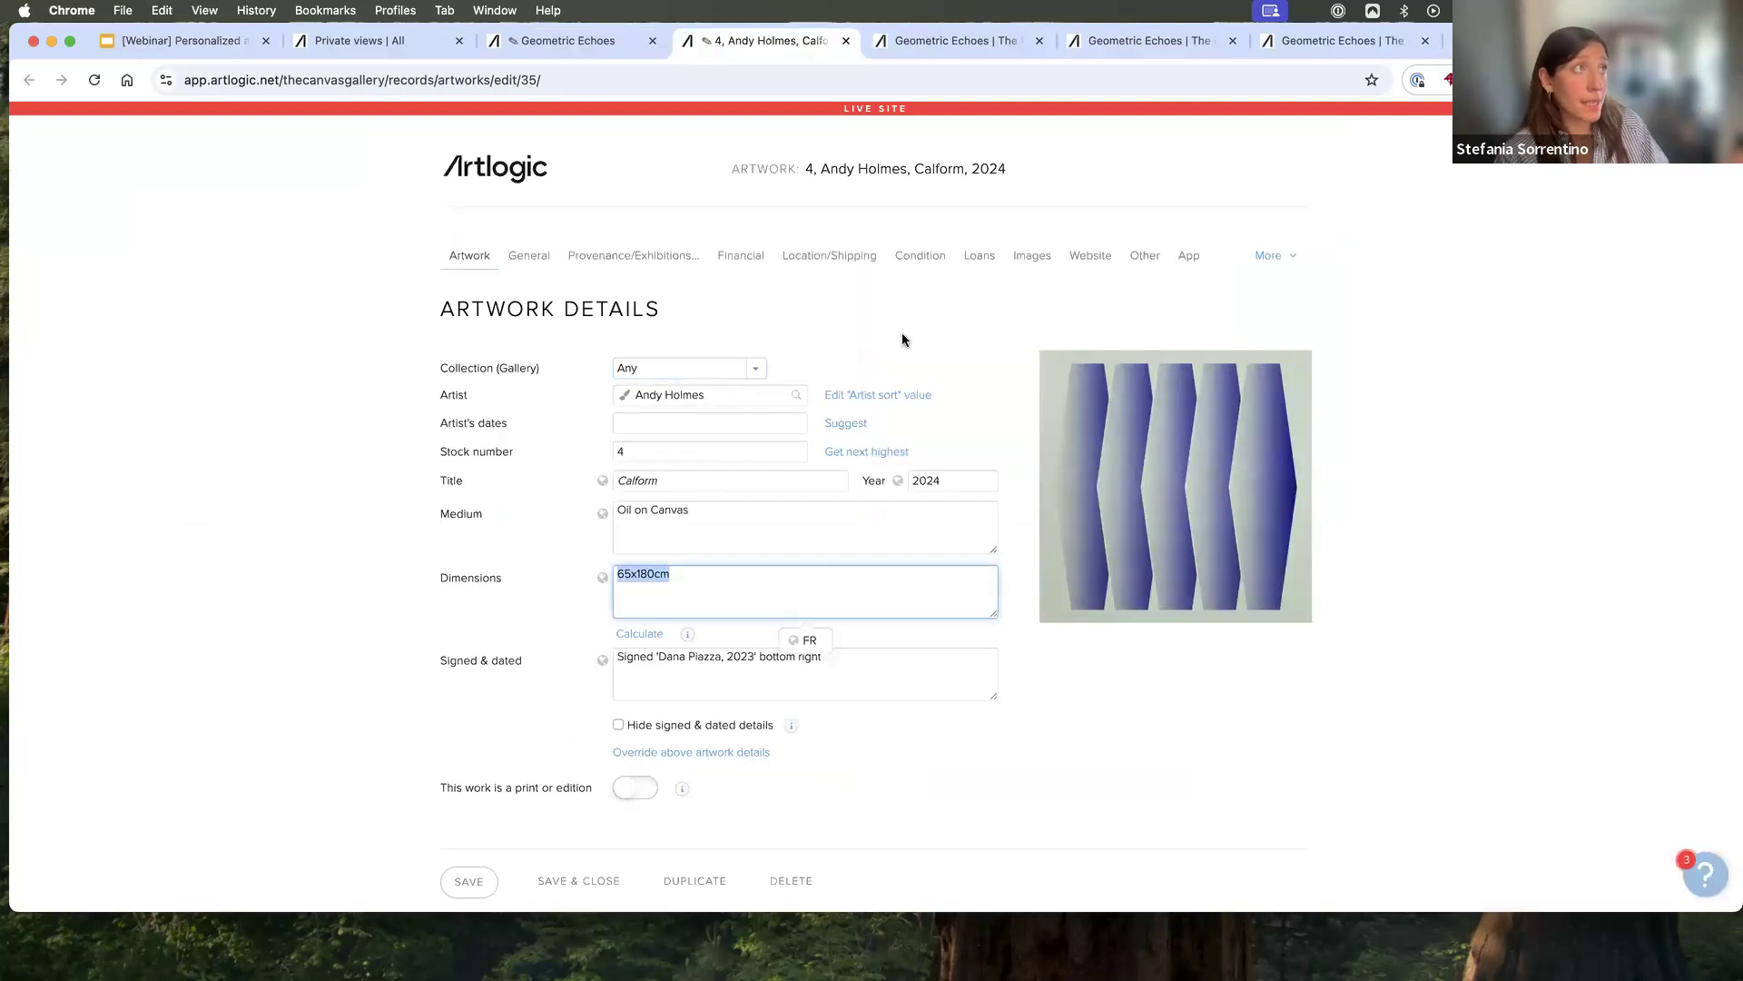
click(1183, 256)
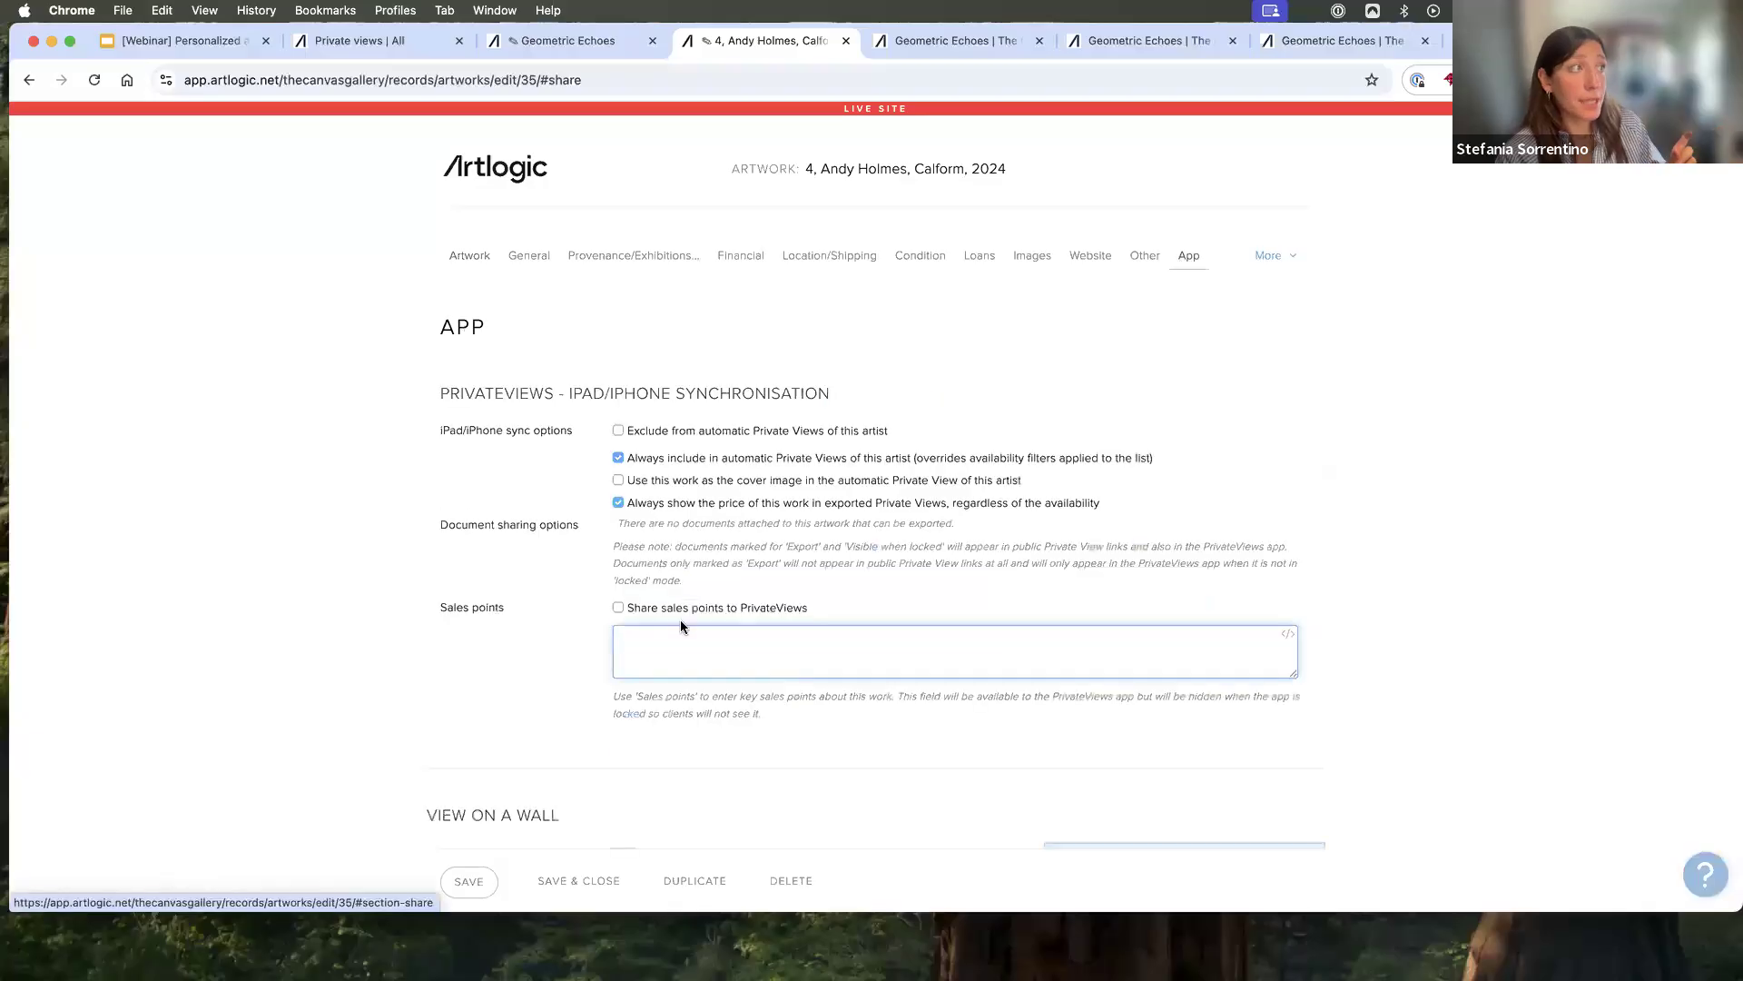
scroll(440, 608, down, 5)
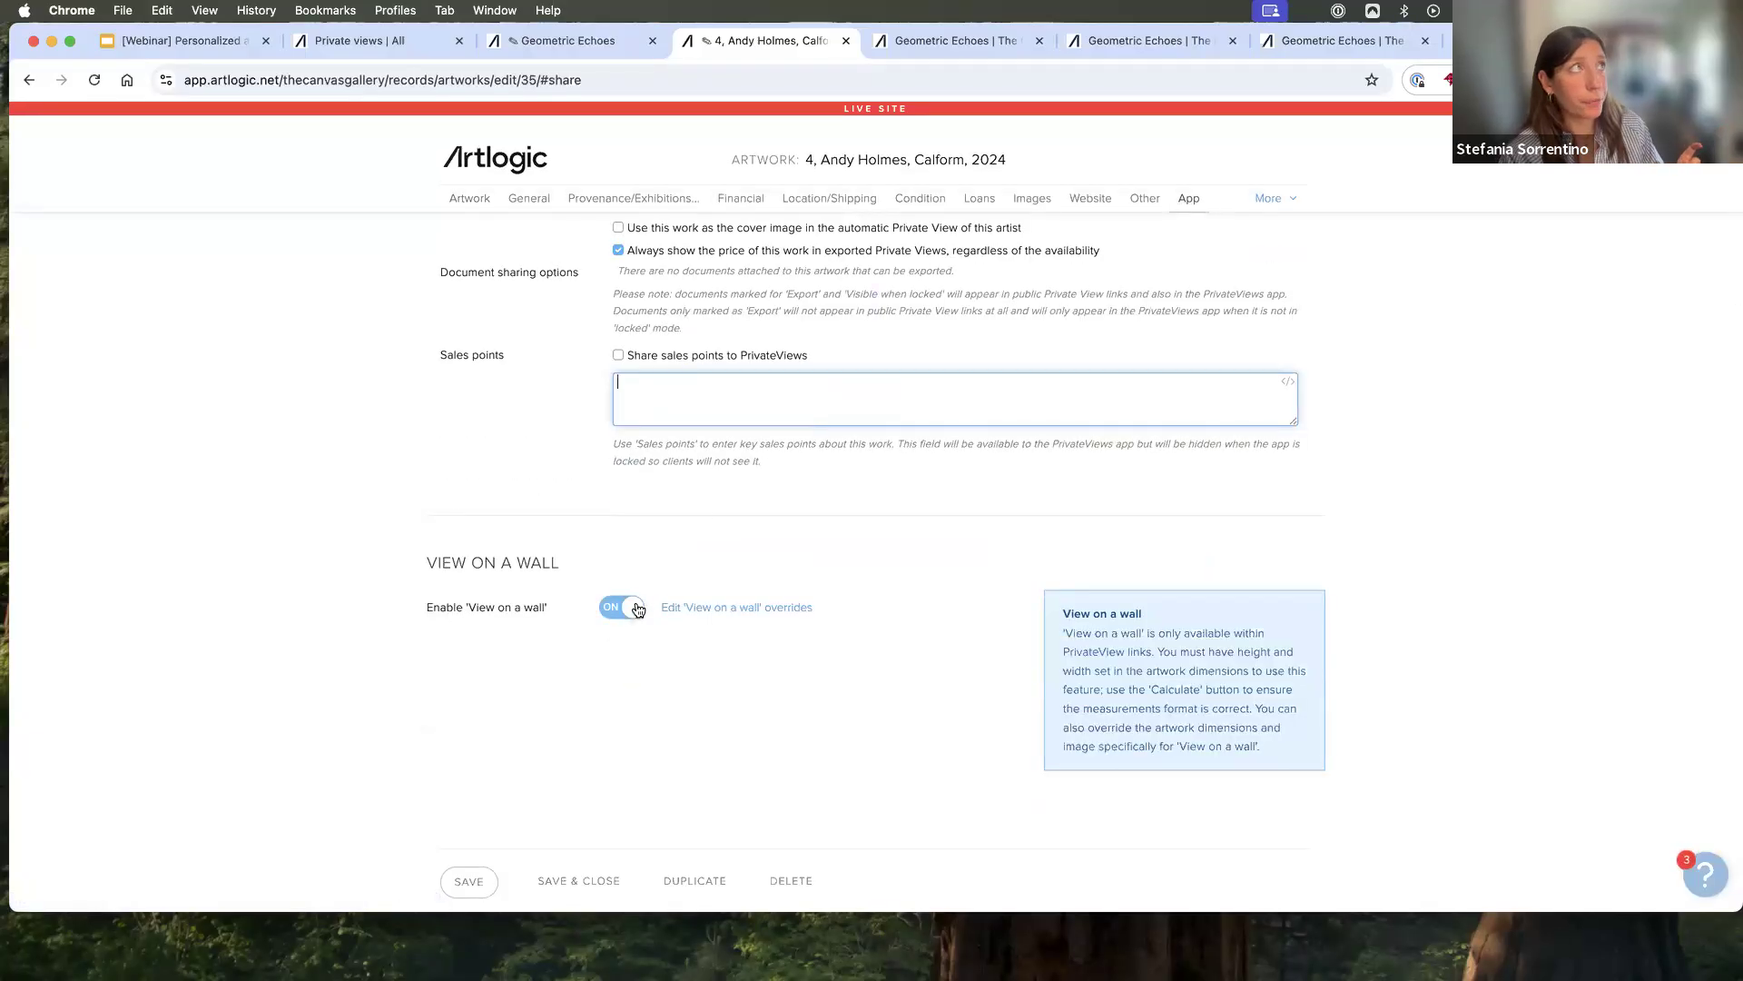
- Open the Calform artwork in the published Private View and preview it with View on a Wall
click(955, 39)
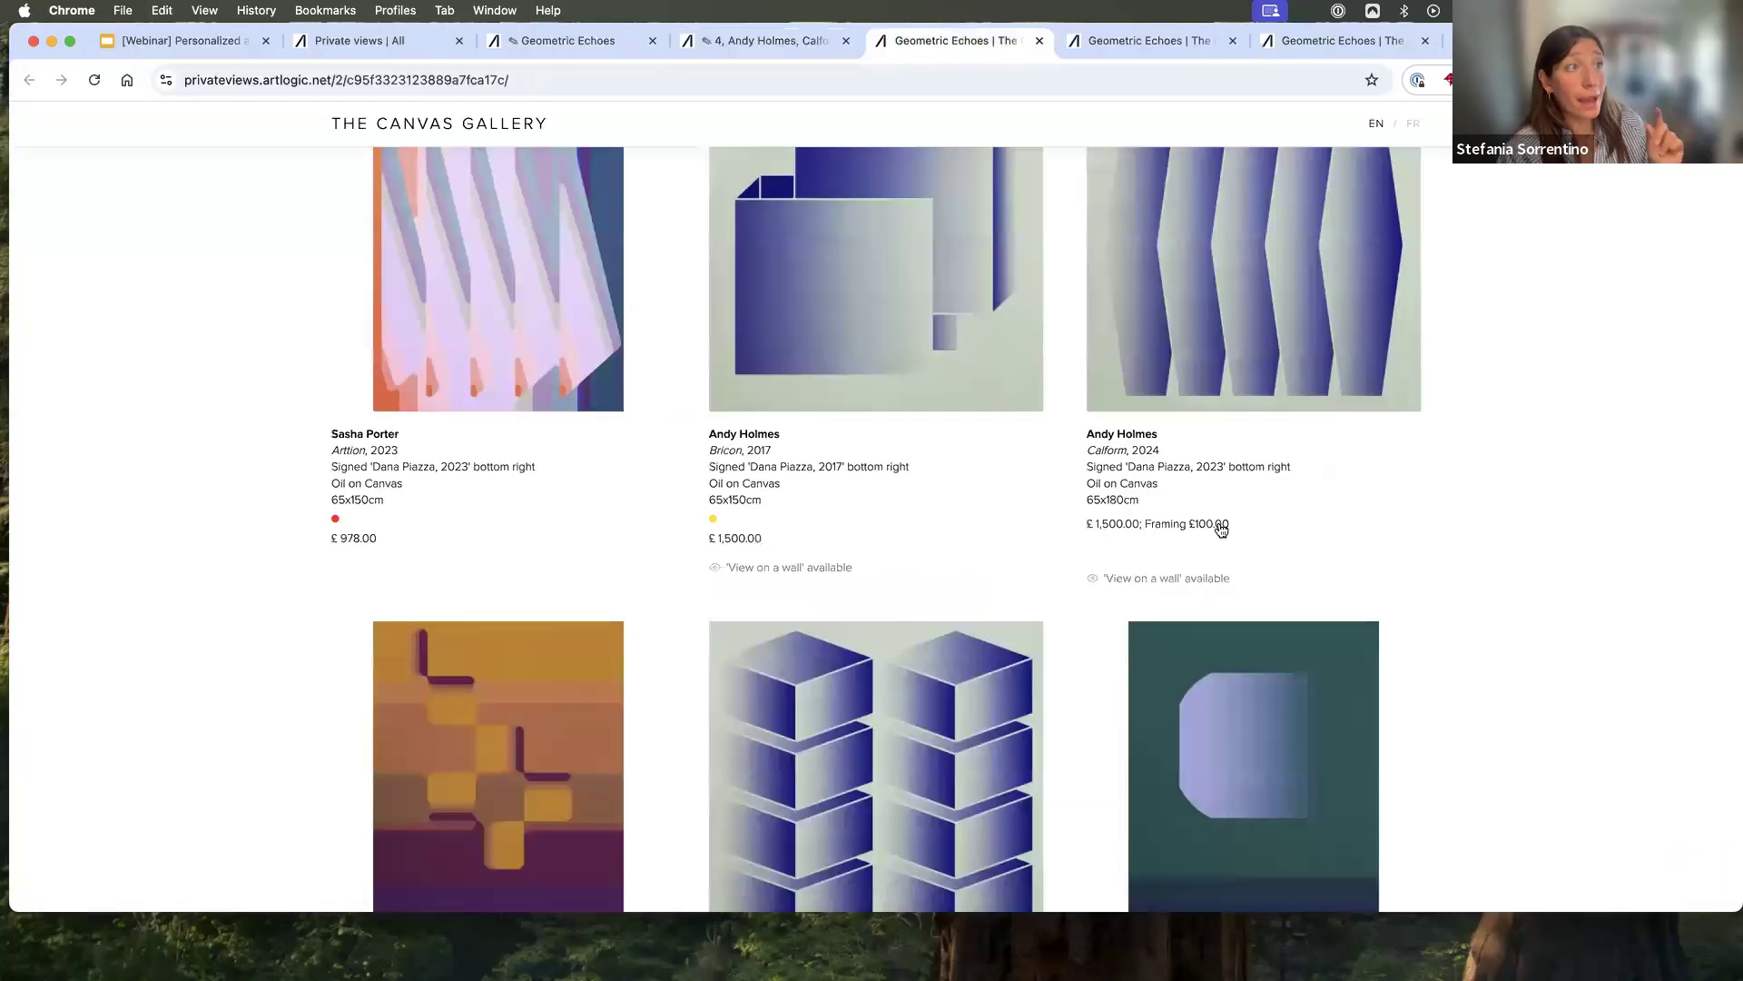
click(1246, 368)
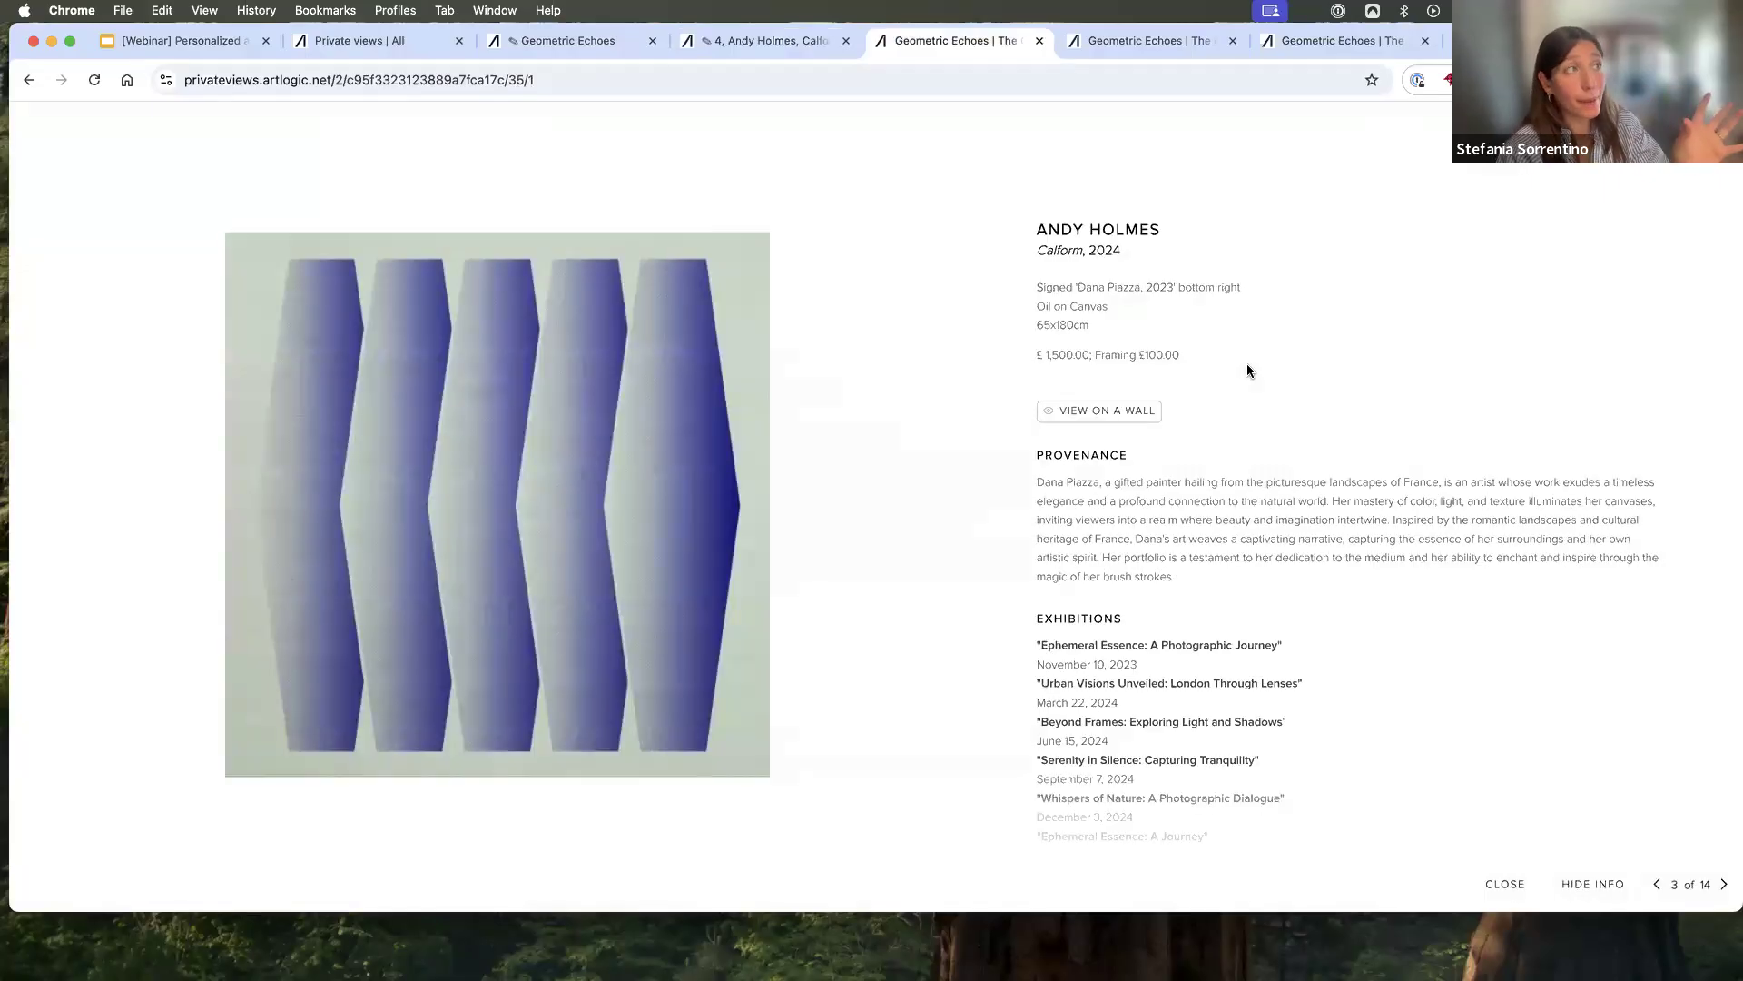
click(1148, 410)
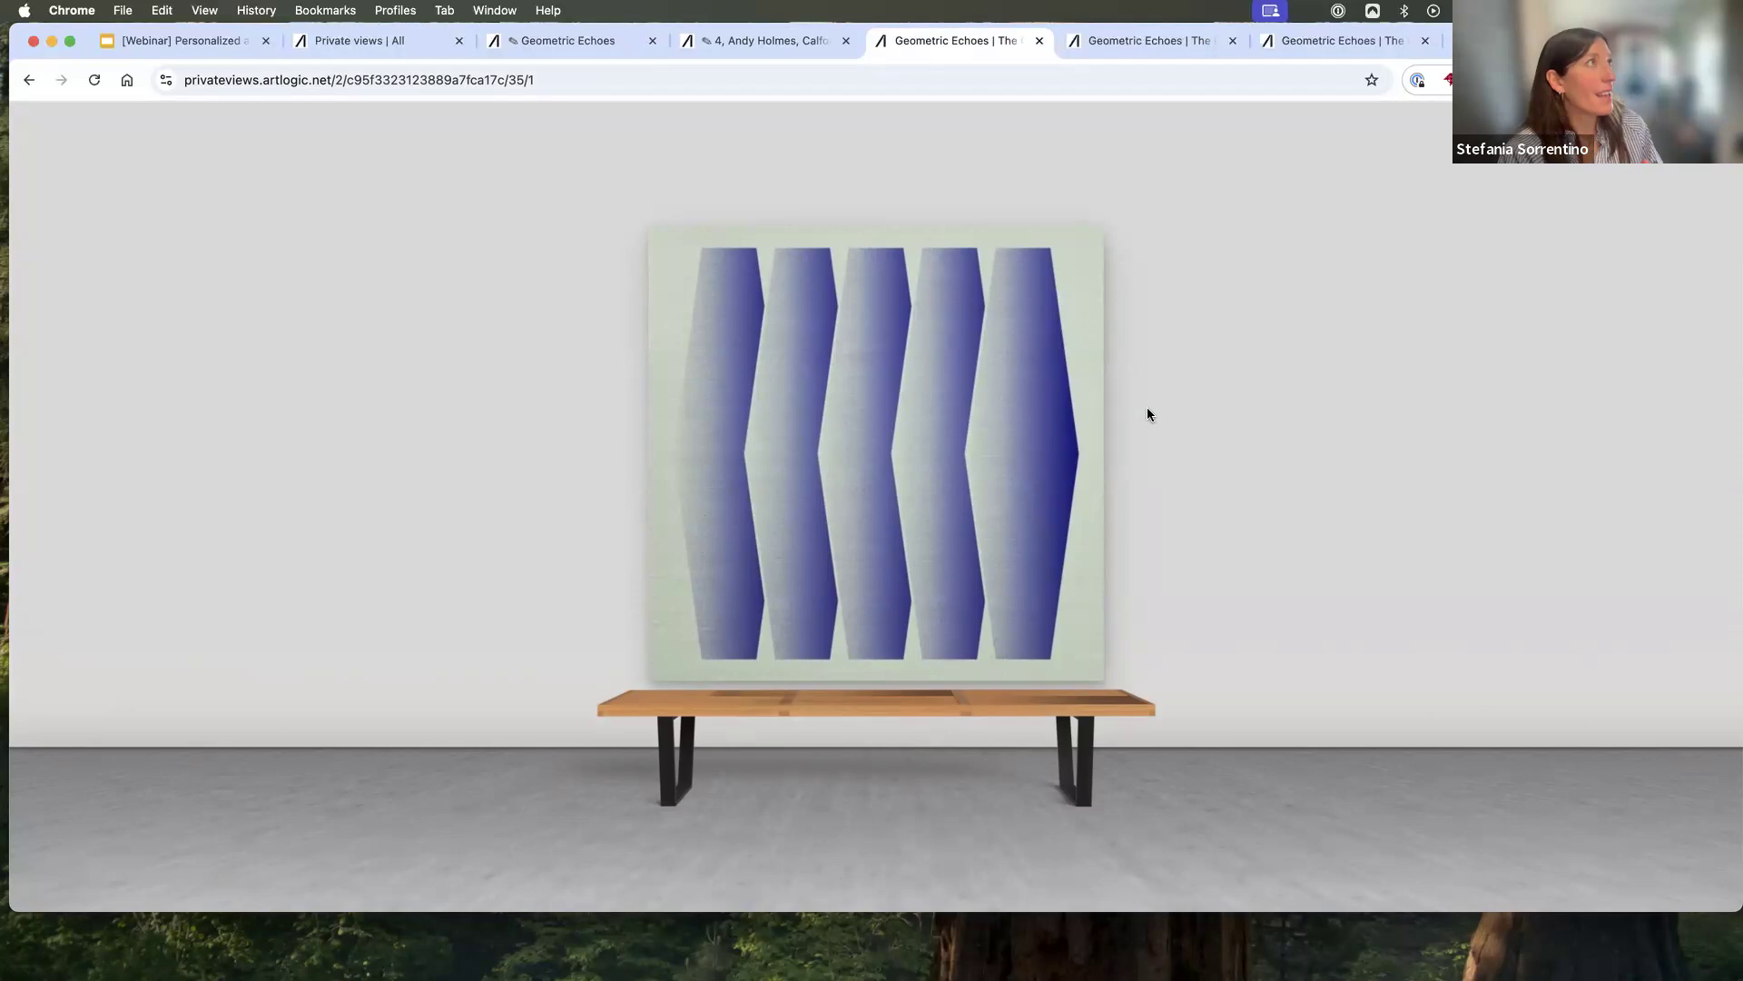
- Switch to the webinar presentation in Google Slides and start the slideshow from the 'Best practices for engagement' slide
click(209, 47)
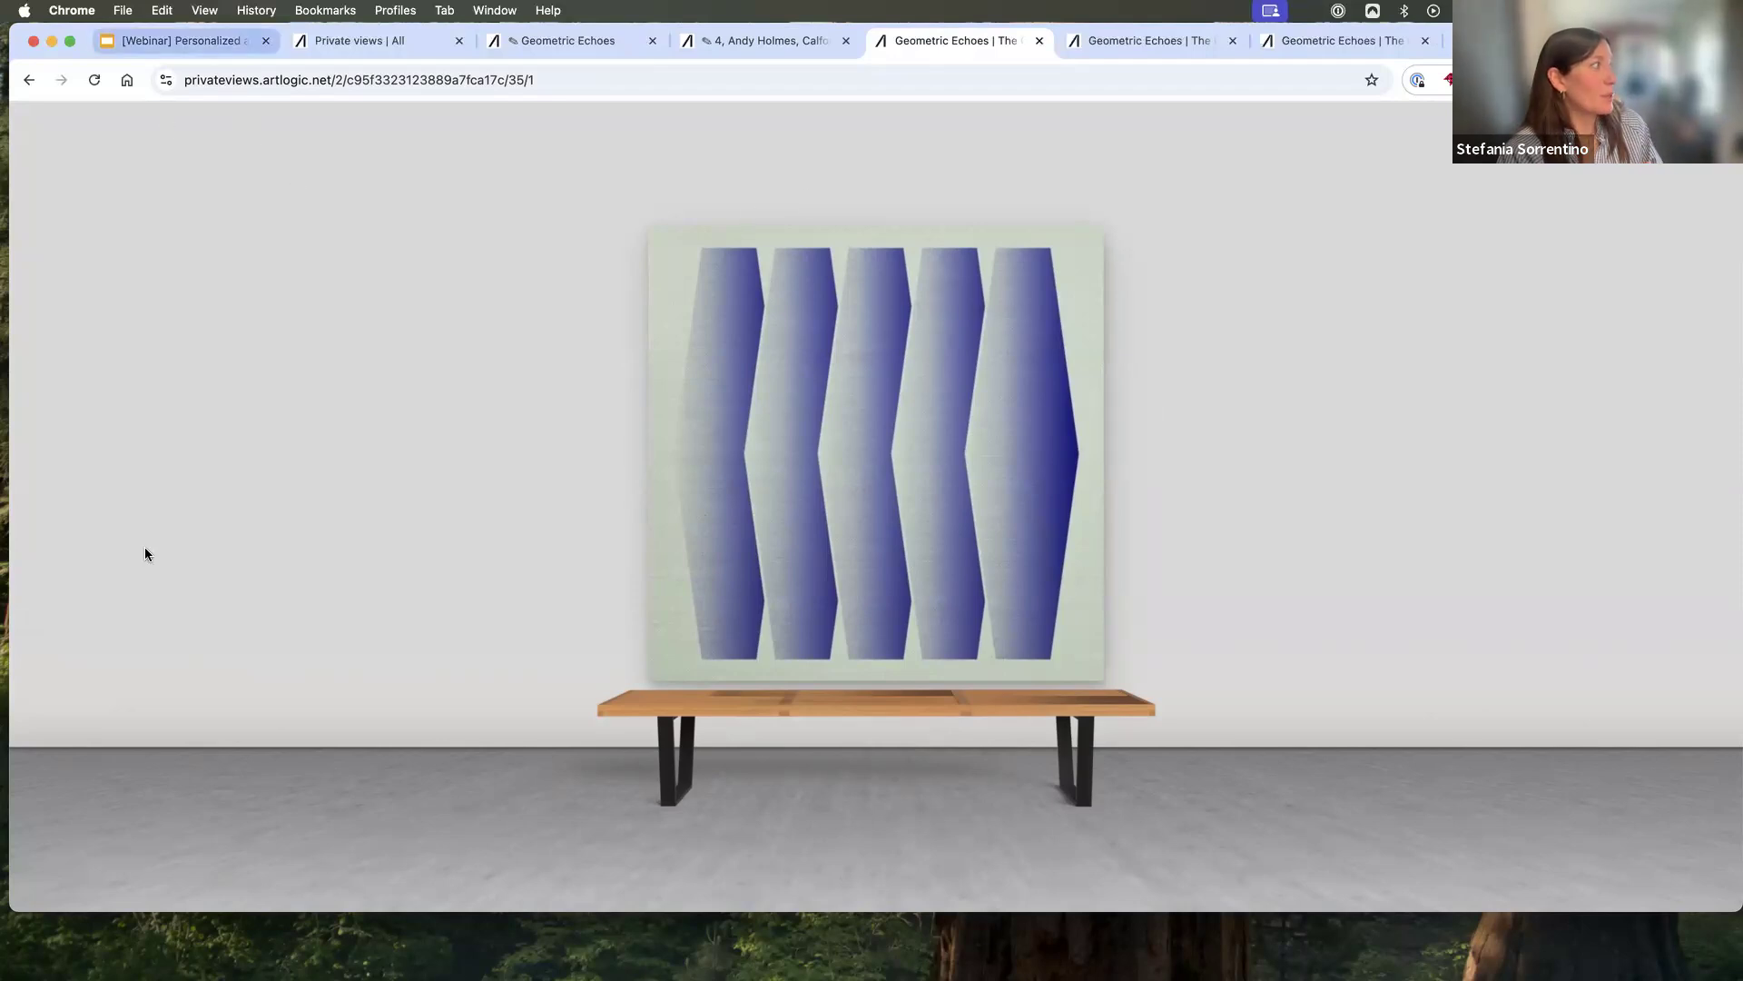
key(Down)
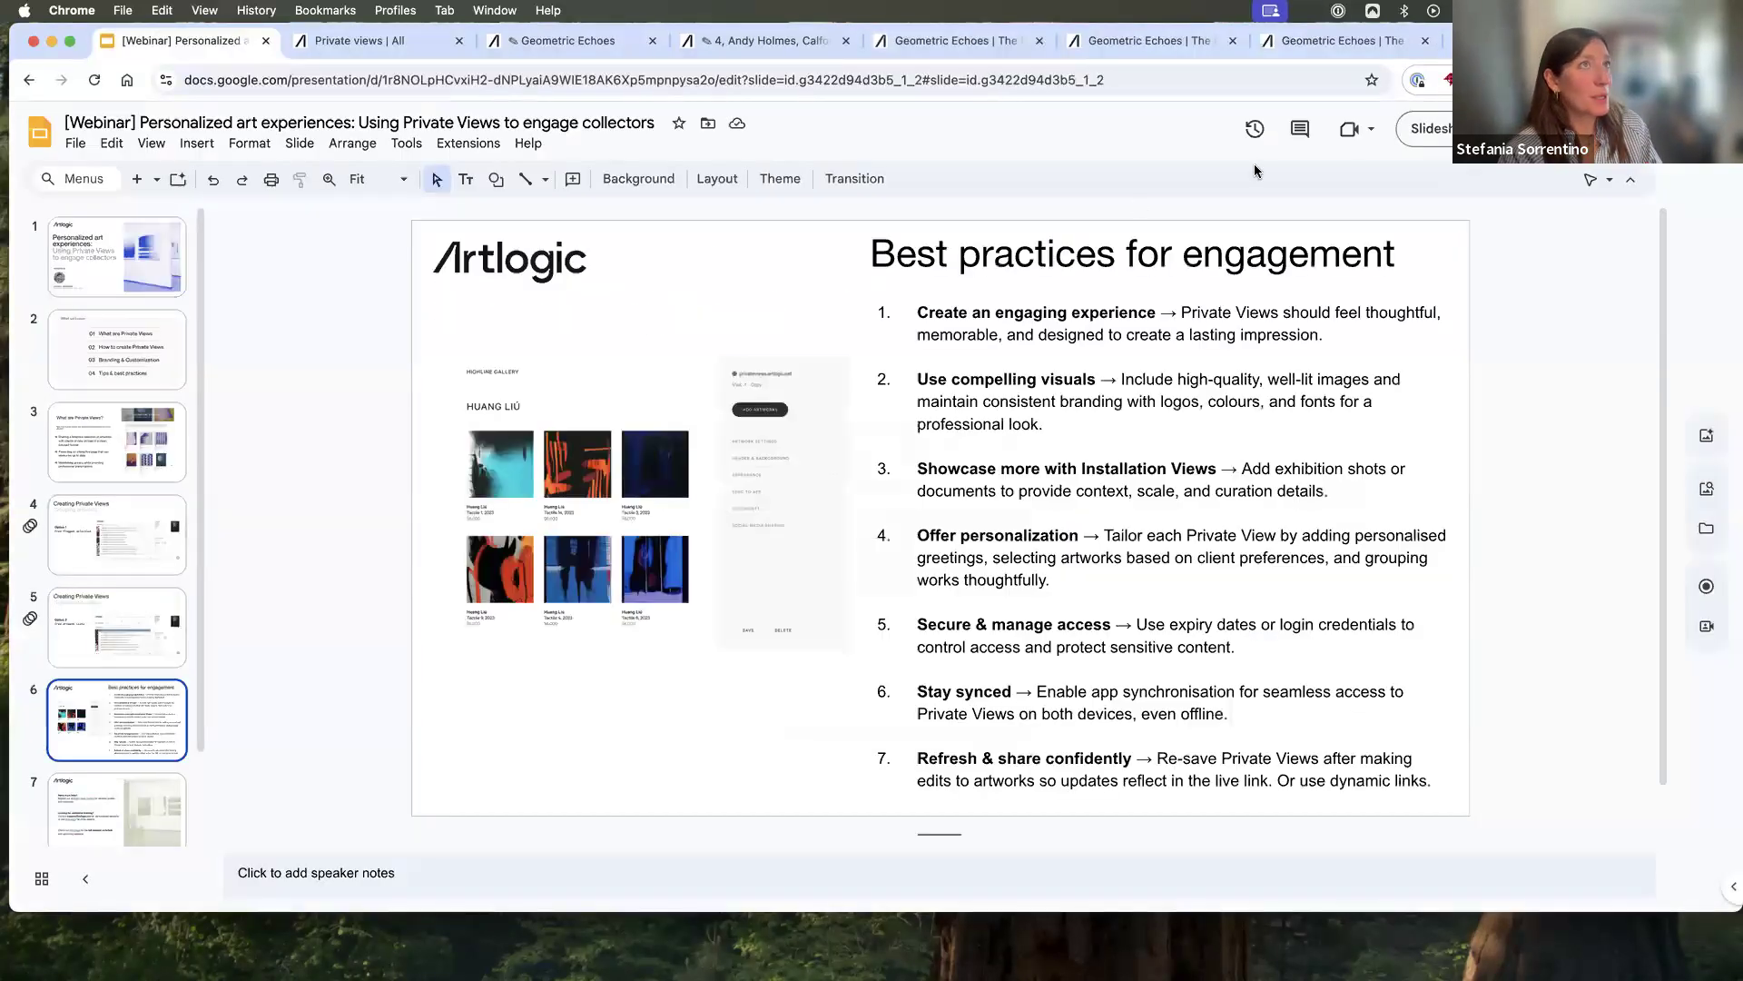
click(1428, 132)
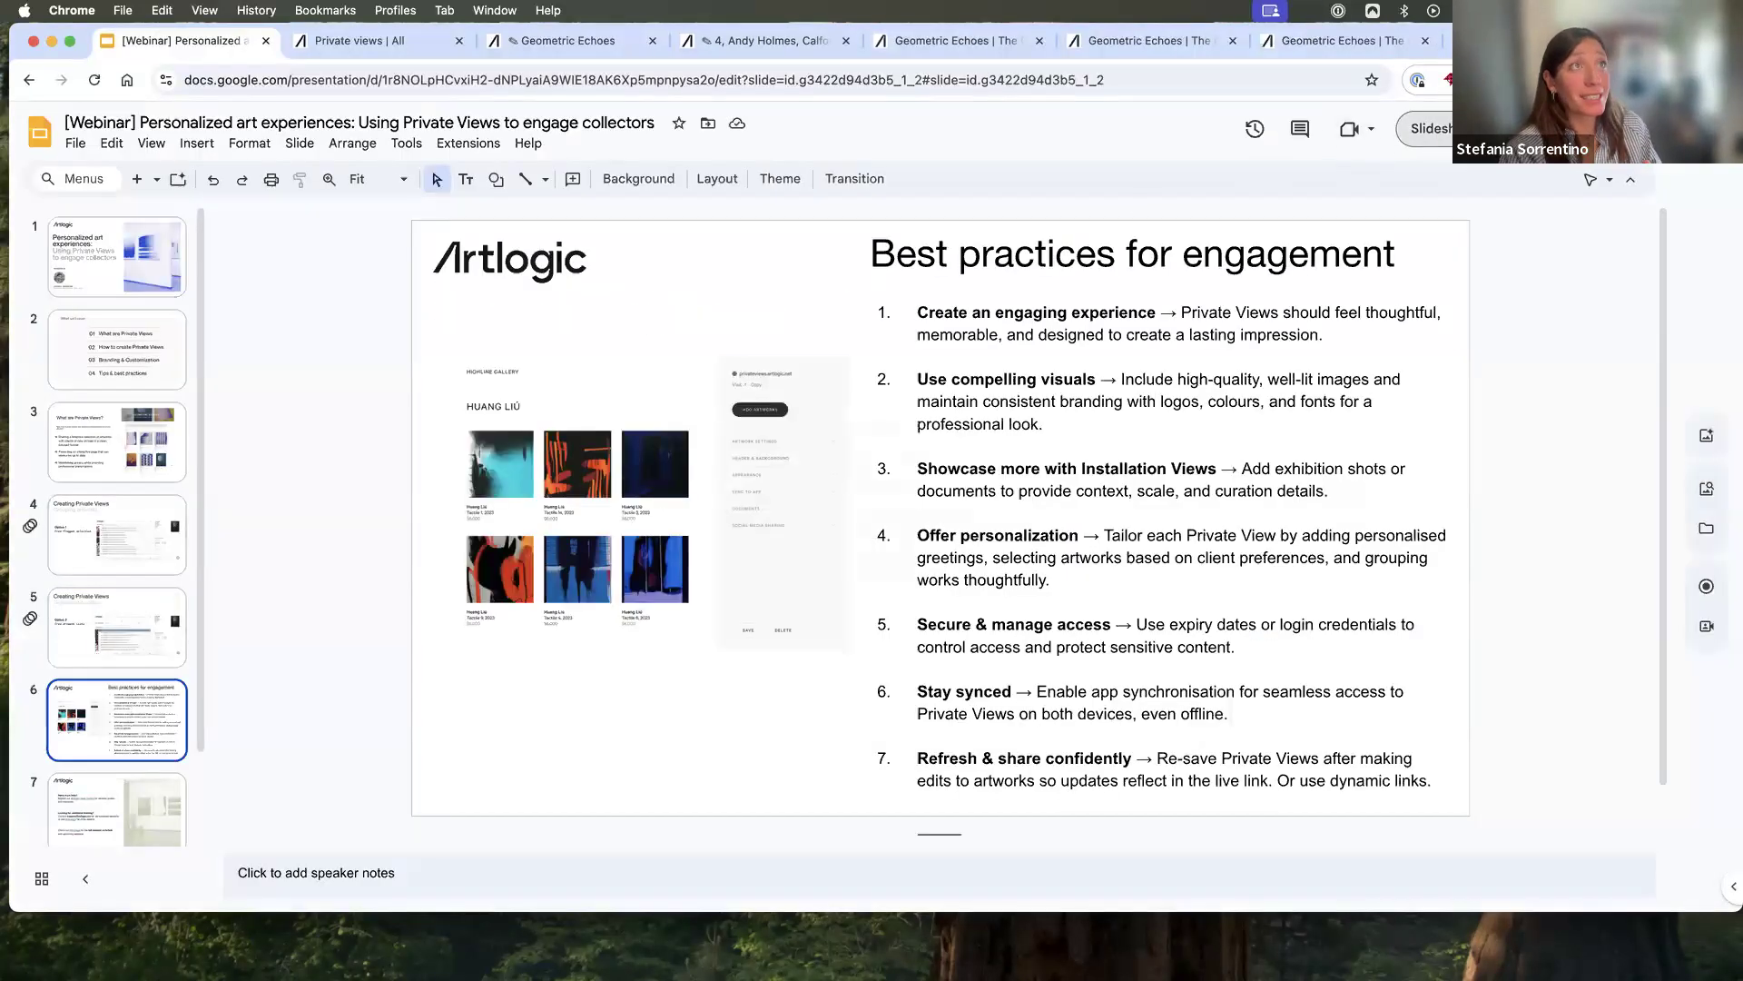